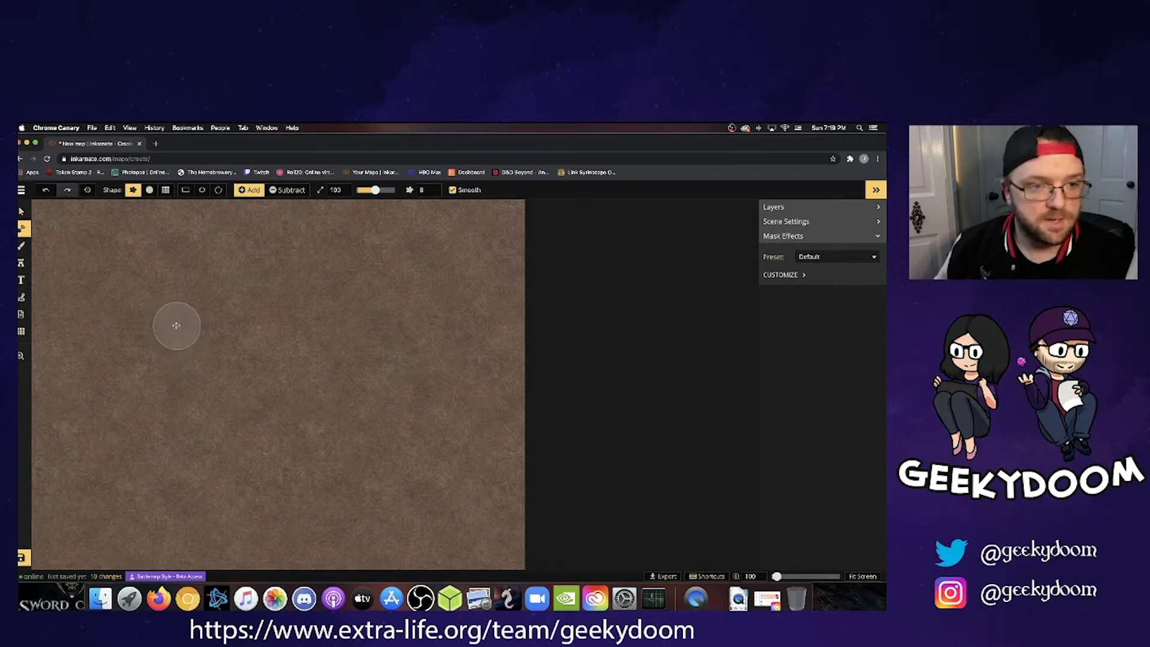
# Cover the whole canvas with the green foreground terrain using the mask brush in Add mode at size 100.
pyautogui.moveTo(174, 323)
pyautogui.mouseDown()
pyautogui.moveTo(134, 315)
pyautogui.moveTo(99, 344)
pyautogui.moveTo(123, 276)
pyautogui.moveTo(60, 285)
pyautogui.moveTo(117, 232)
pyautogui.moveTo(55, 303)
pyautogui.moveTo(108, 215)
pyautogui.moveTo(424, 201)
pyautogui.moveTo(159, 251)
pyautogui.moveTo(385, 246)
pyautogui.moveTo(482, 216)
pyautogui.moveTo(614, 232)
pyautogui.moveTo(426, 301)
pyautogui.moveTo(341, 312)
pyautogui.moveTo(522, 280)
pyautogui.moveTo(537, 340)
pyautogui.moveTo(444, 364)
pyautogui.moveTo(531, 395)
pyautogui.moveTo(33, 389)
pyautogui.moveTo(116, 360)
pyautogui.moveTo(46, 361)
pyautogui.moveTo(54, 449)
pyautogui.mouseUp()
pyautogui.moveTo(75, 411)
pyautogui.mouseDown()
pyautogui.moveTo(102, 375)
pyautogui.moveTo(128, 517)
pyautogui.moveTo(167, 435)
pyautogui.moveTo(202, 452)
pyautogui.moveTo(231, 500)
pyautogui.moveTo(277, 518)
pyautogui.moveTo(313, 452)
pyautogui.moveTo(424, 547)
pyautogui.moveTo(411, 460)
pyautogui.moveTo(515, 437)
pyautogui.moveTo(491, 479)
pyautogui.moveTo(396, 531)
pyautogui.moveTo(440, 568)
pyautogui.moveTo(498, 521)
pyautogui.moveTo(472, 434)
pyautogui.moveTo(531, 498)
pyautogui.mouseUp()
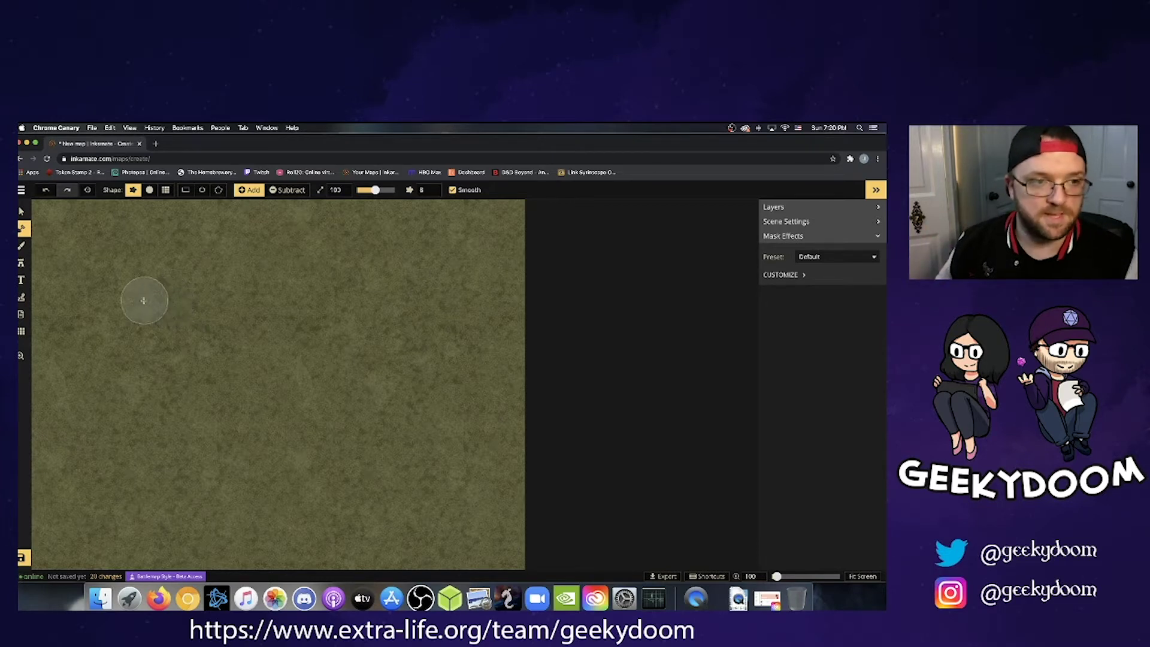
# Show the square grid over the map.
pyautogui.click(21, 264)
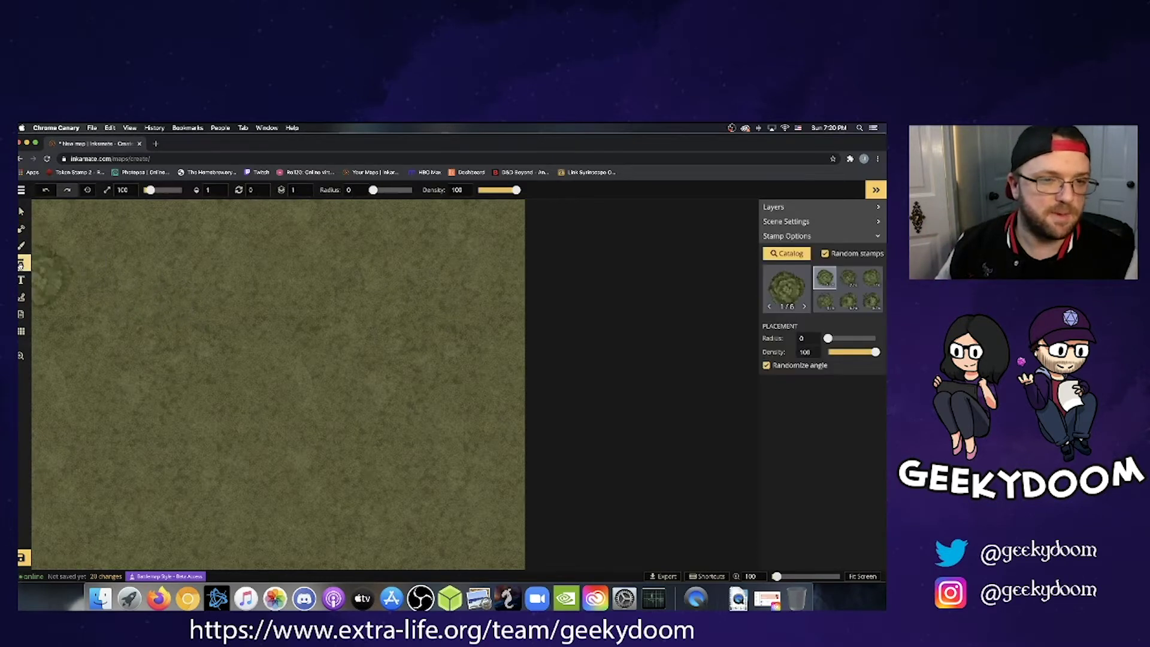
pyautogui.click(22, 333)
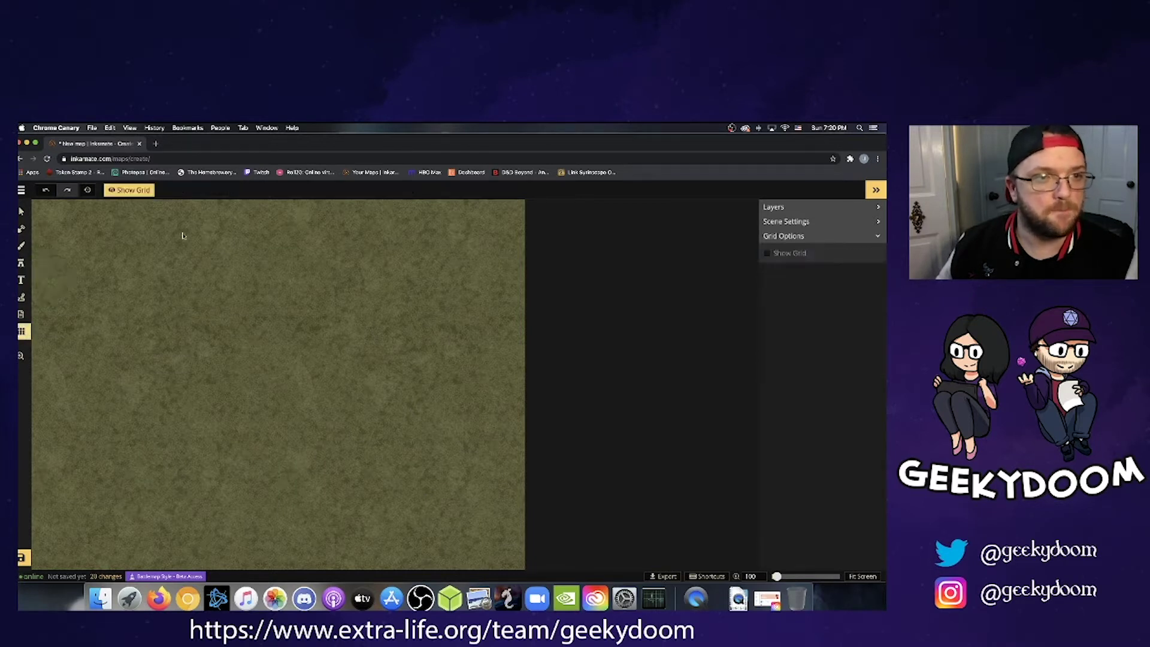
pyautogui.click(149, 191)
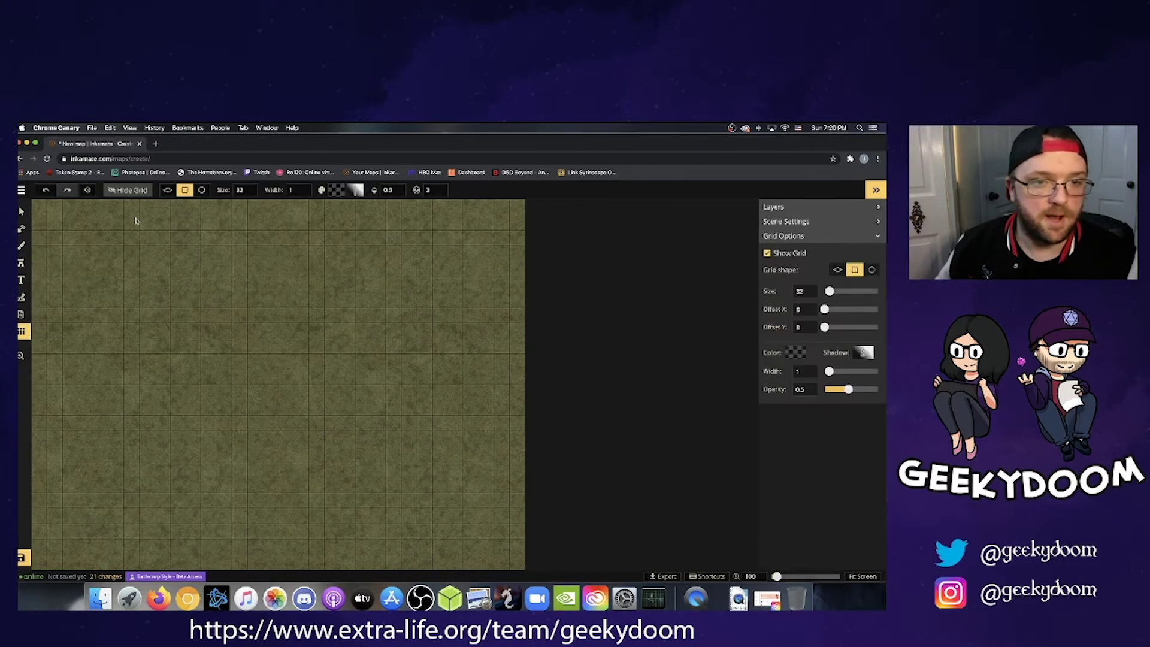
# Paint the whole foreground with the dark brown ground texture, enlarging the brush to 137 for the remaining area.
pyautogui.click(22, 247)
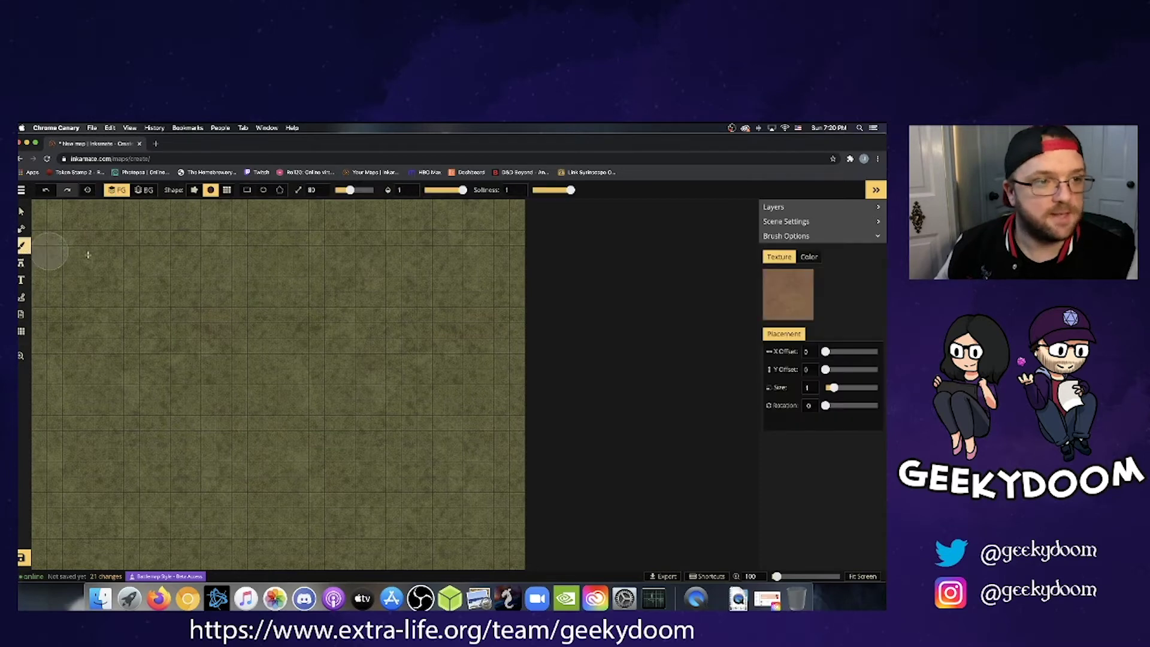
pyautogui.click(795, 284)
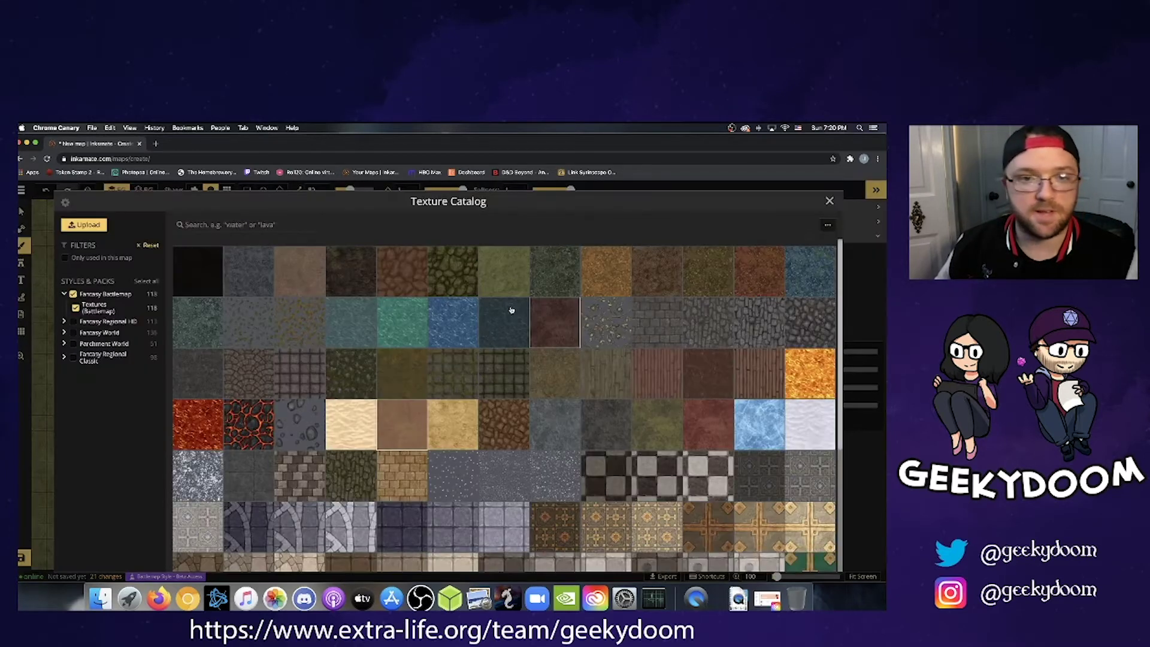
pyautogui.click(363, 276)
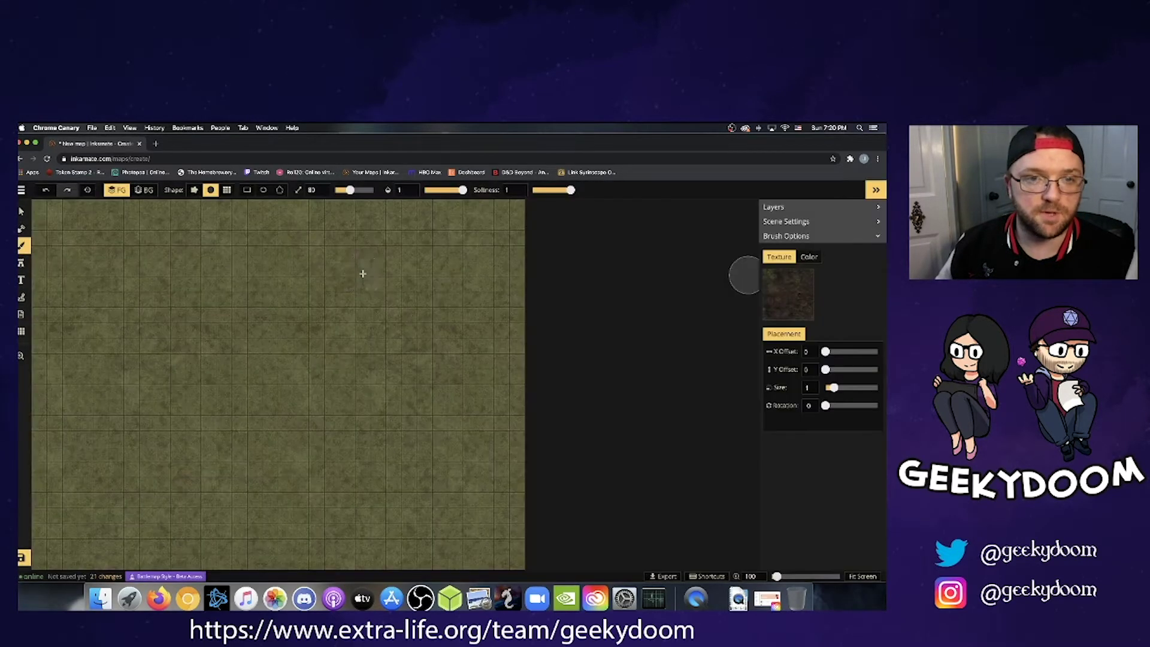
pyautogui.moveTo(367, 280)
pyautogui.mouseDown()
pyautogui.moveTo(455, 277)
pyautogui.moveTo(440, 278)
pyautogui.moveTo(443, 300)
pyautogui.moveTo(445, 285)
pyautogui.moveTo(493, 262)
pyautogui.moveTo(513, 223)
pyautogui.moveTo(488, 213)
pyautogui.moveTo(496, 210)
pyautogui.moveTo(312, 215)
pyautogui.moveTo(419, 213)
pyautogui.moveTo(361, 249)
pyautogui.moveTo(425, 231)
pyautogui.moveTo(353, 288)
pyautogui.moveTo(347, 244)
pyautogui.moveTo(267, 241)
pyautogui.moveTo(278, 215)
pyautogui.moveTo(45, 208)
pyautogui.moveTo(150, 234)
pyautogui.moveTo(44, 294)
pyautogui.mouseUp()
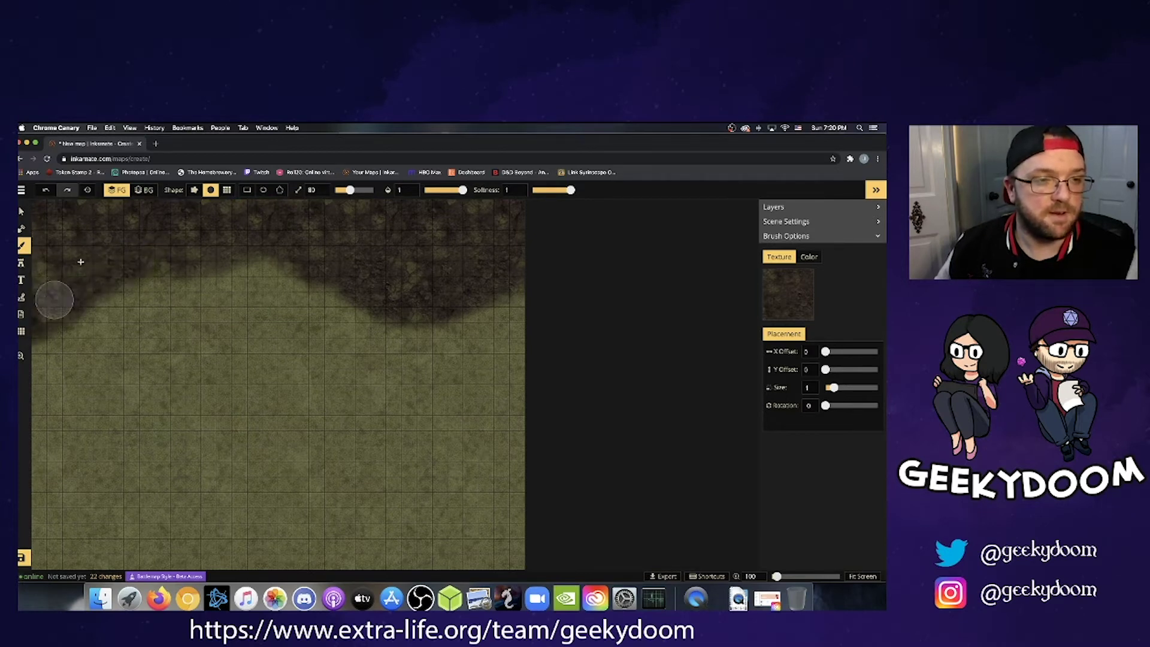
pyautogui.press('c')
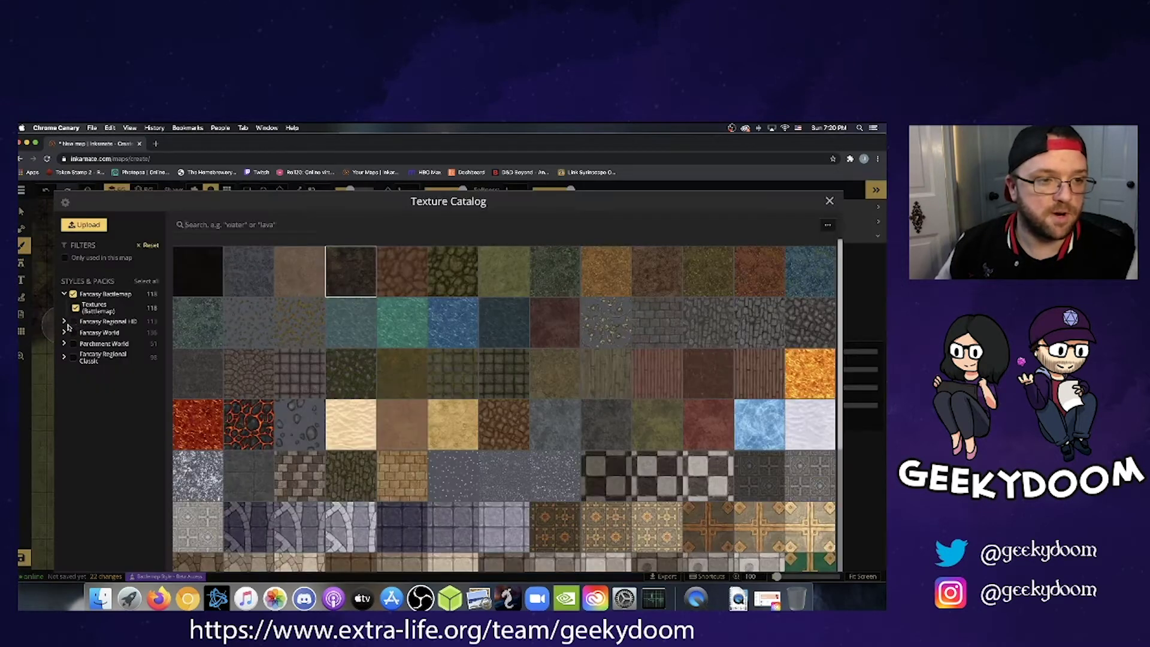
pyautogui.click(827, 202)
pyautogui.moveTo(56, 321)
pyautogui.mouseDown()
pyautogui.moveTo(257, 328)
pyautogui.moveTo(293, 295)
pyautogui.moveTo(239, 269)
pyautogui.moveTo(378, 278)
pyautogui.moveTo(261, 333)
pyautogui.moveTo(311, 330)
pyautogui.moveTo(257, 329)
pyautogui.moveTo(218, 302)
pyautogui.moveTo(119, 336)
pyautogui.moveTo(182, 293)
pyautogui.mouseUp()
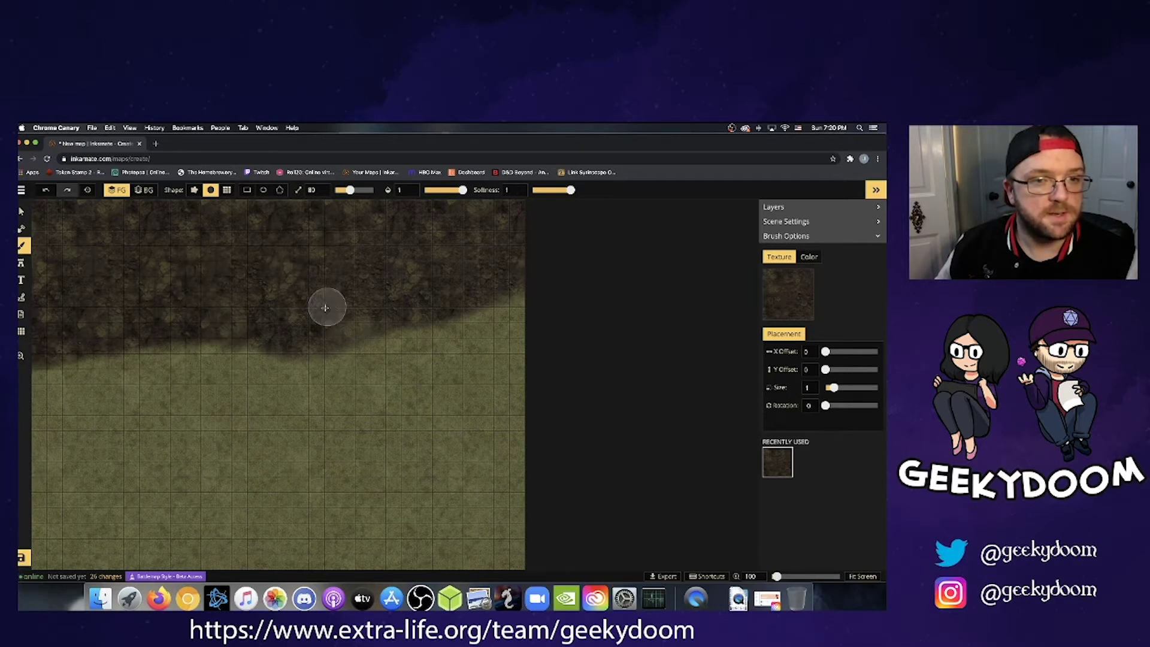
pyautogui.moveTo(239, 323)
pyautogui.mouseDown()
pyautogui.moveTo(267, 334)
pyautogui.moveTo(249, 367)
pyautogui.moveTo(125, 419)
pyautogui.mouseUp()
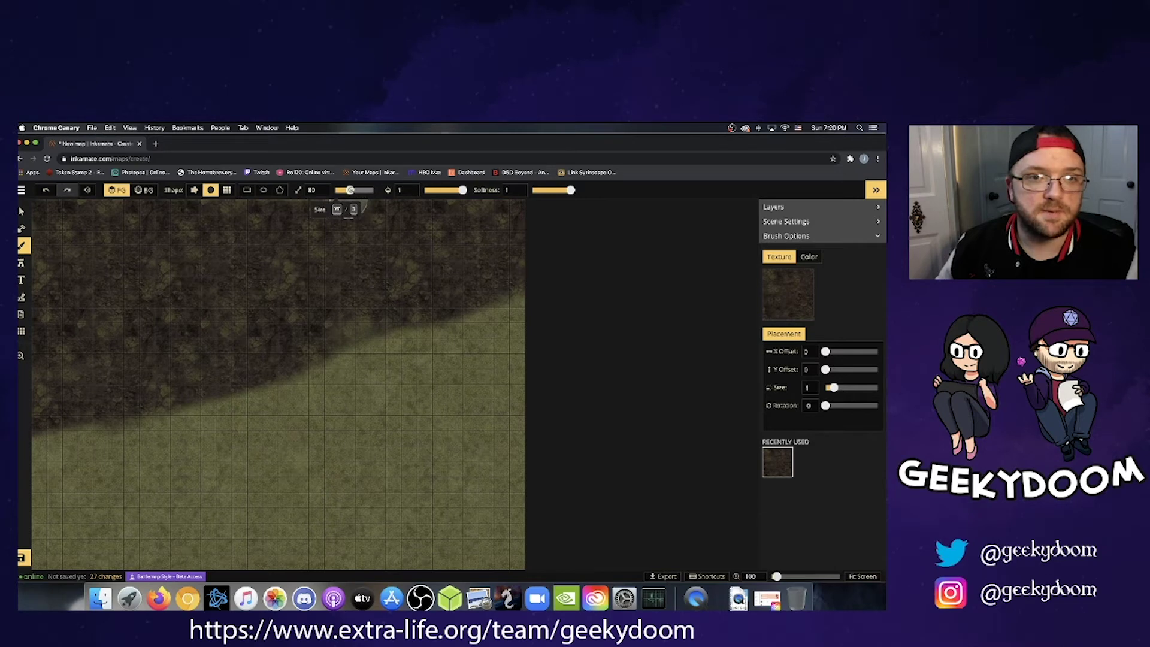
pyautogui.moveTo(359, 190); pyautogui.dragTo(362, 190)
pyautogui.moveTo(410, 308)
pyautogui.mouseDown()
pyautogui.moveTo(487, 257)
pyautogui.moveTo(503, 483)
pyautogui.moveTo(491, 477)
pyautogui.moveTo(419, 269)
pyautogui.moveTo(387, 475)
pyautogui.moveTo(344, 313)
pyautogui.moveTo(293, 326)
pyautogui.moveTo(311, 541)
pyautogui.moveTo(270, 527)
pyautogui.moveTo(277, 377)
pyautogui.moveTo(282, 403)
pyautogui.moveTo(217, 519)
pyautogui.moveTo(238, 559)
pyautogui.moveTo(218, 501)
pyautogui.moveTo(174, 479)
pyautogui.moveTo(158, 348)
pyautogui.moveTo(120, 500)
pyautogui.moveTo(108, 398)
pyautogui.moveTo(68, 429)
pyautogui.moveTo(47, 542)
pyautogui.mouseUp()
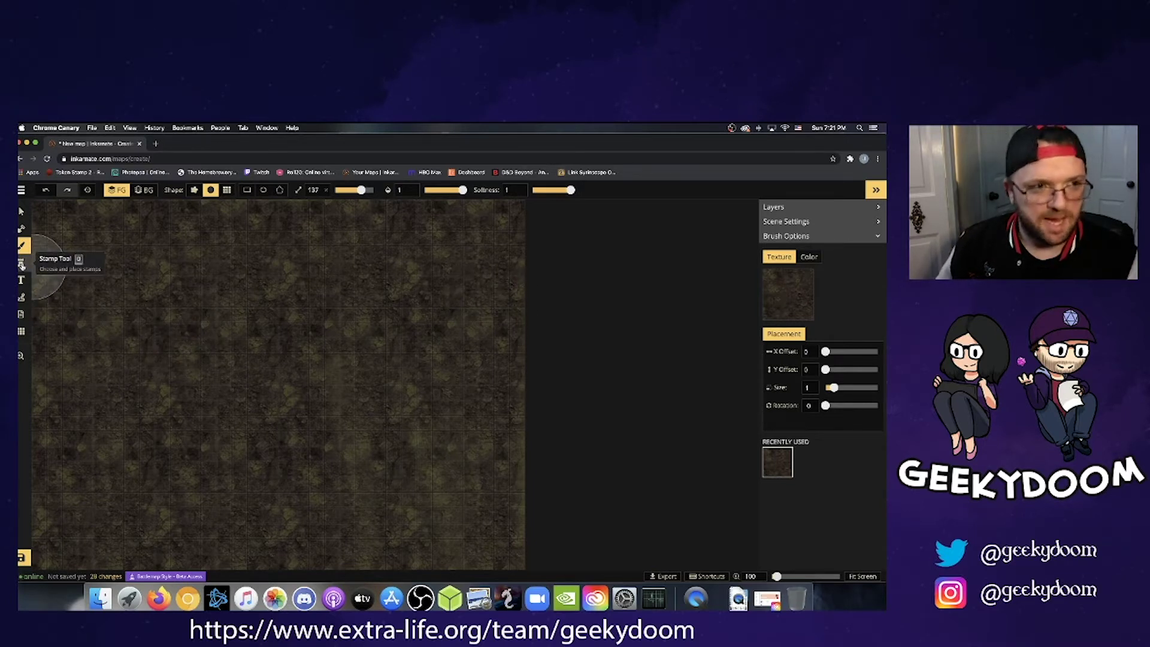
# Overlay the whole map with the cracked lava rock texture at 0.25 opacity, undoing the first trial stroke.
pyautogui.click(789, 283)
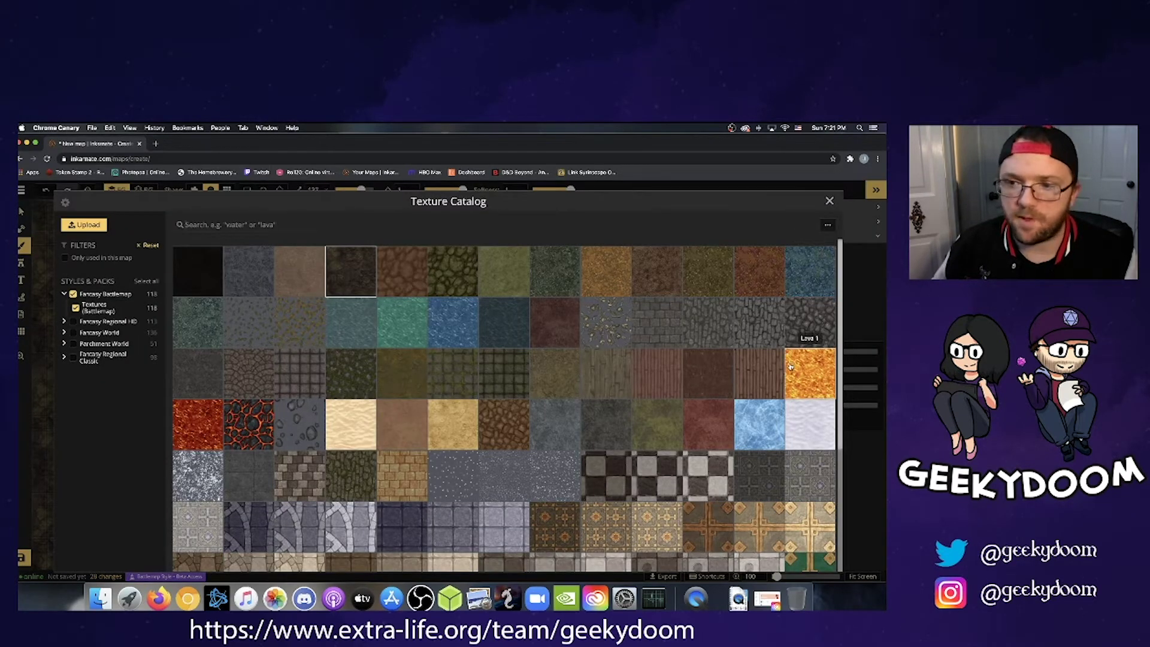
pyautogui.click(261, 428)
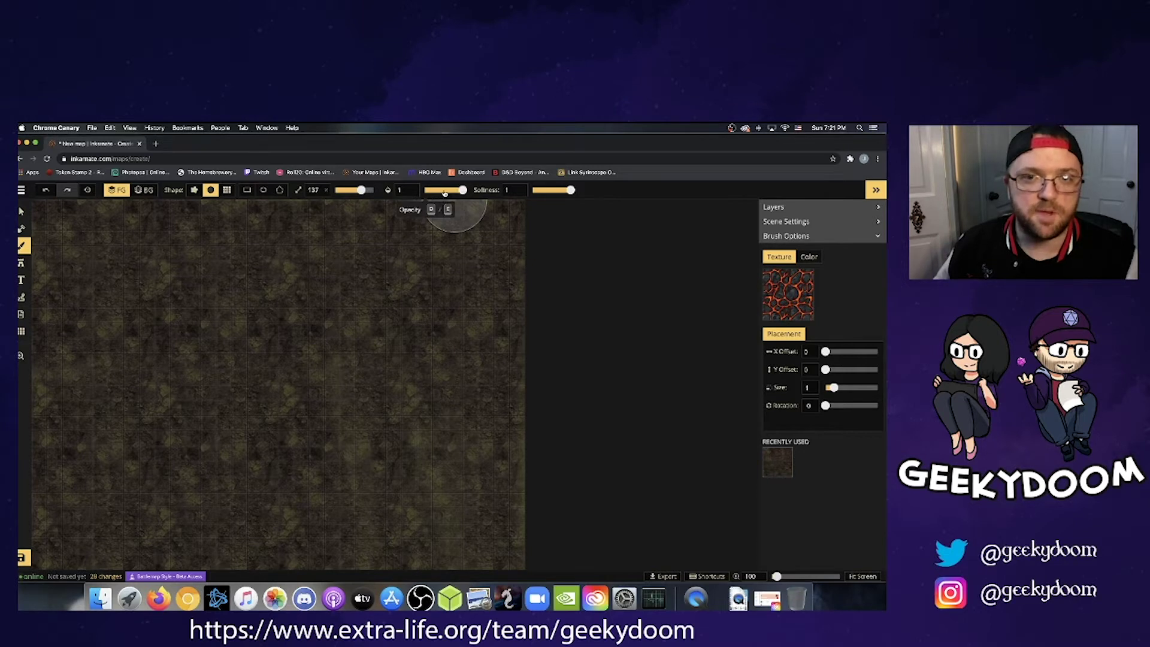
pyautogui.moveTo(454, 213)
pyautogui.mouseDown()
pyautogui.moveTo(416, 256)
pyautogui.moveTo(451, 259)
pyautogui.moveTo(425, 282)
pyautogui.moveTo(470, 226)
pyautogui.moveTo(423, 272)
pyautogui.moveTo(443, 281)
pyautogui.mouseUp()
pyautogui.press('super+z')
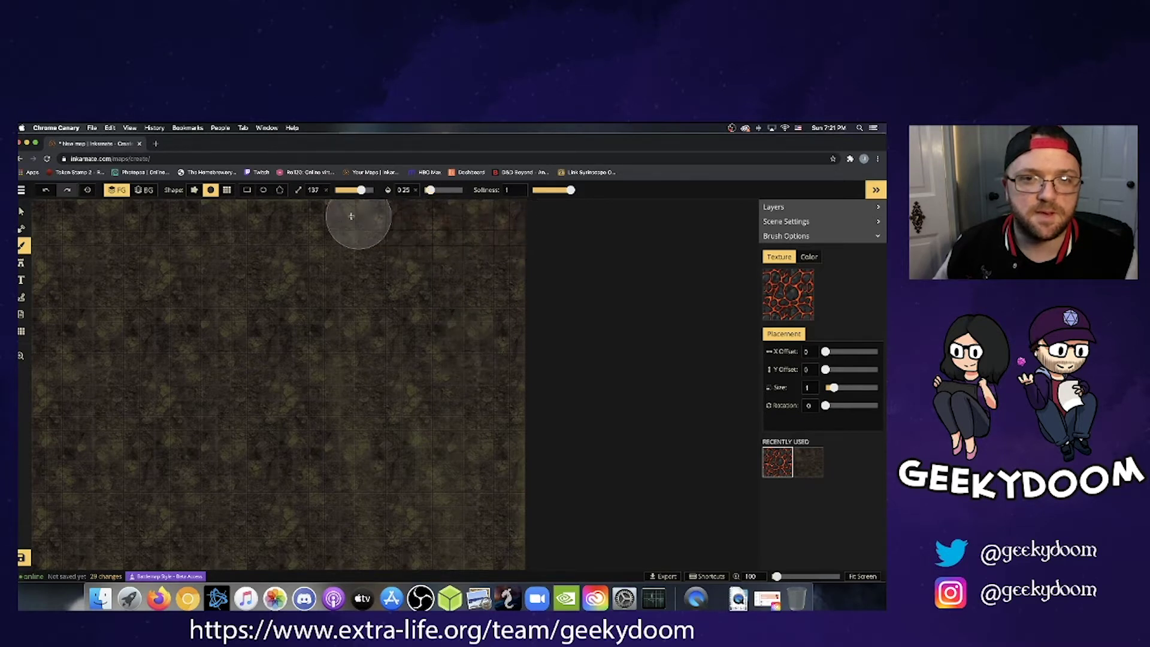
pyautogui.moveTo(594, 210)
pyautogui.mouseDown()
pyautogui.moveTo(118, 221)
pyautogui.moveTo(291, 221)
pyautogui.moveTo(240, 247)
pyautogui.moveTo(593, 254)
pyautogui.moveTo(548, 283)
pyautogui.mouseUp()
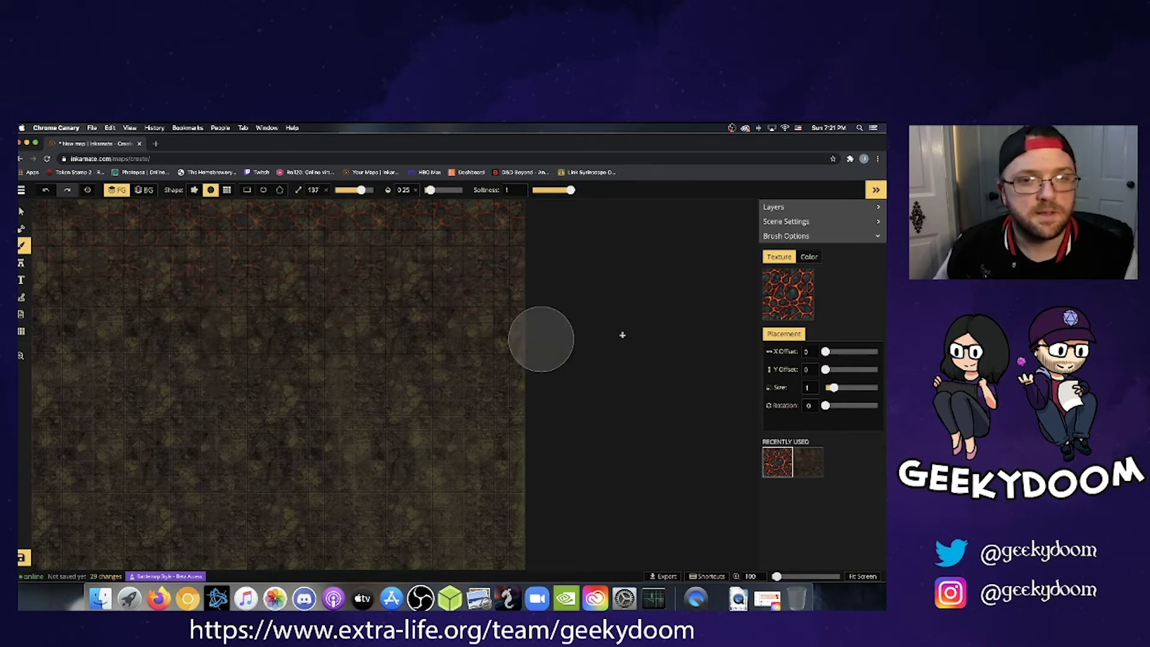
pyautogui.moveTo(328, 360)
pyautogui.mouseDown()
pyautogui.moveTo(102, 372)
pyautogui.moveTo(197, 334)
pyautogui.moveTo(54, 335)
pyautogui.moveTo(32, 282)
pyautogui.mouseUp()
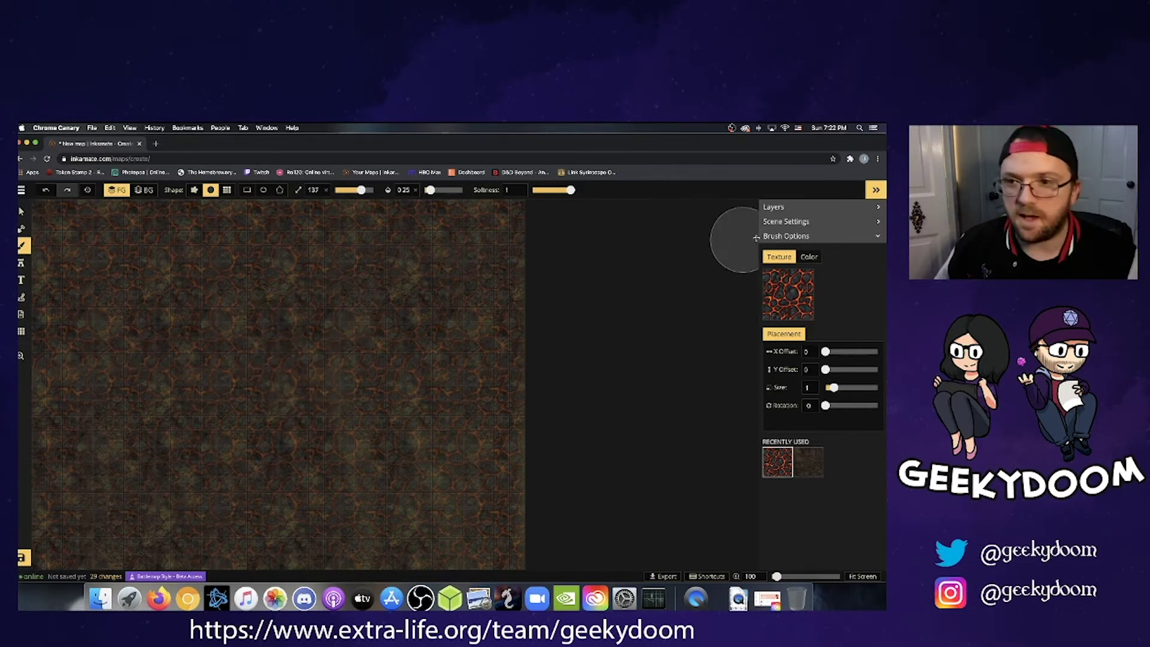
# Choose the Ruined Stones stamp from the stamp catalog and place one near the centre of the map.
pyautogui.click(22, 262)
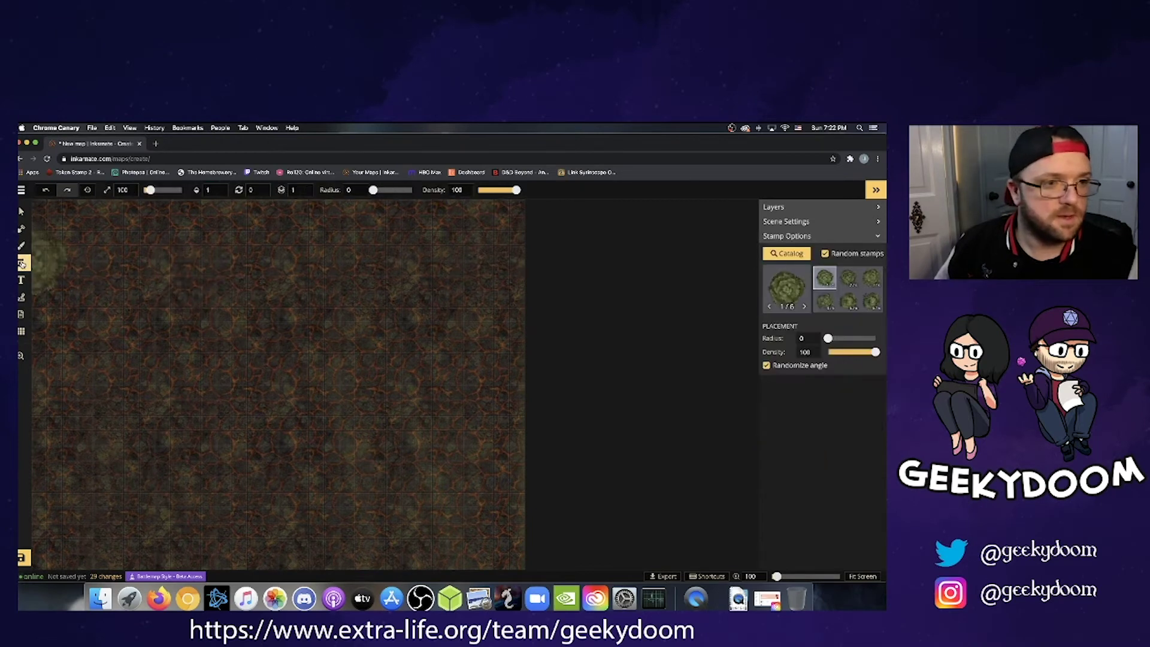
pyautogui.click(796, 256)
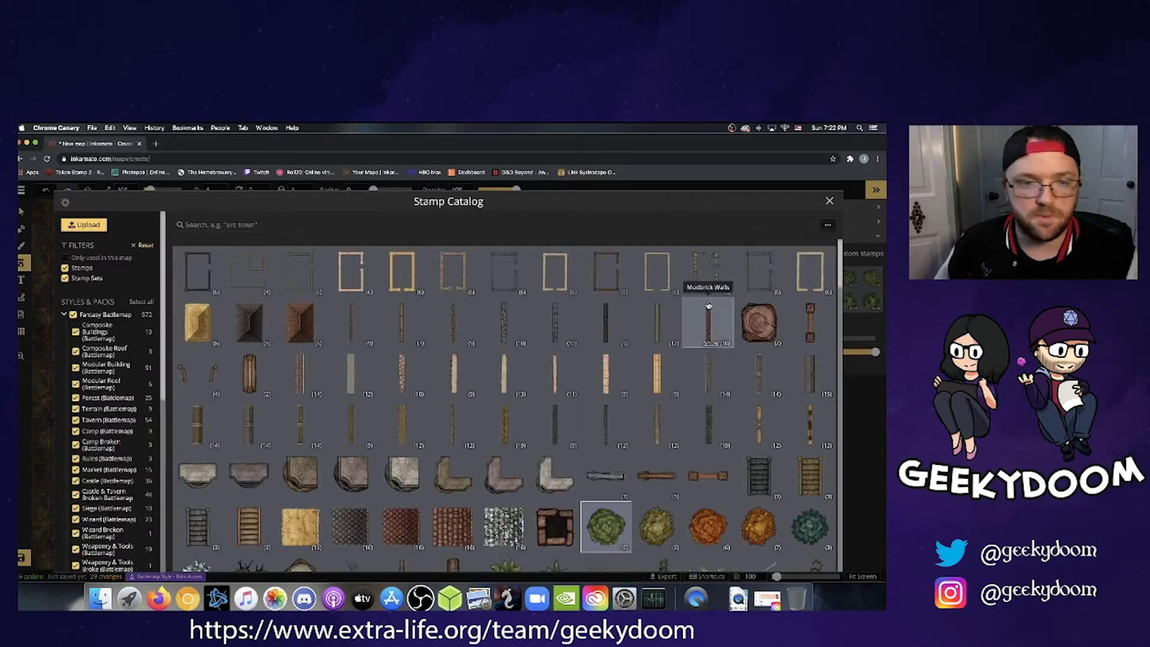
pyautogui.scroll(-5, 707, 305)
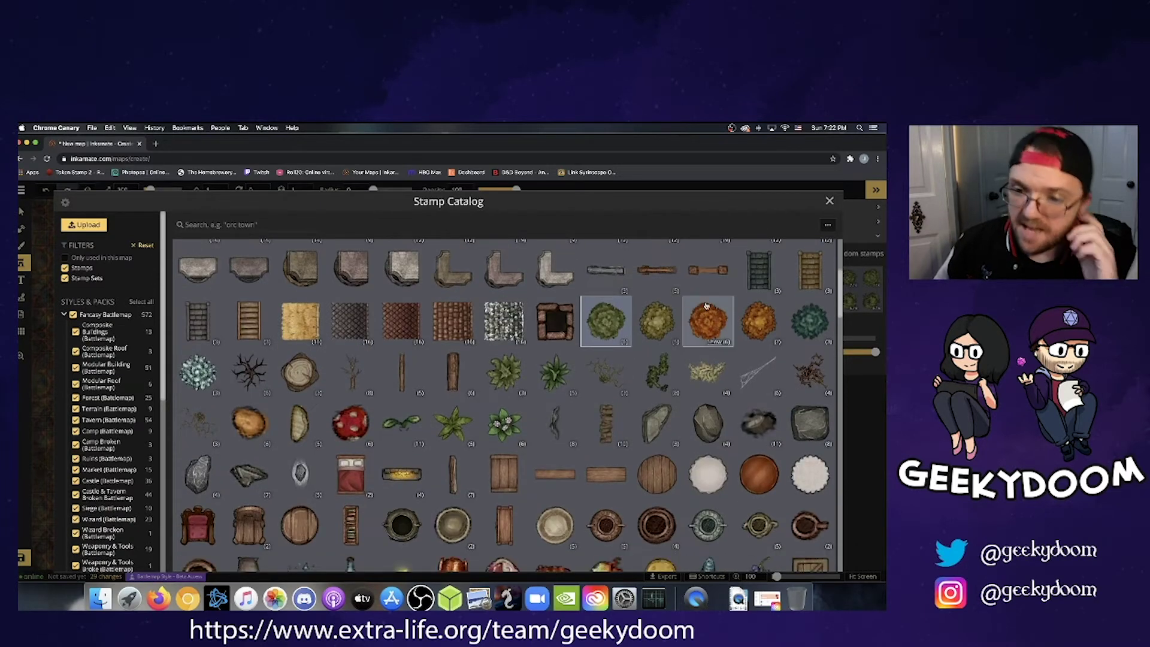
pyautogui.scroll(-3, 706, 305)
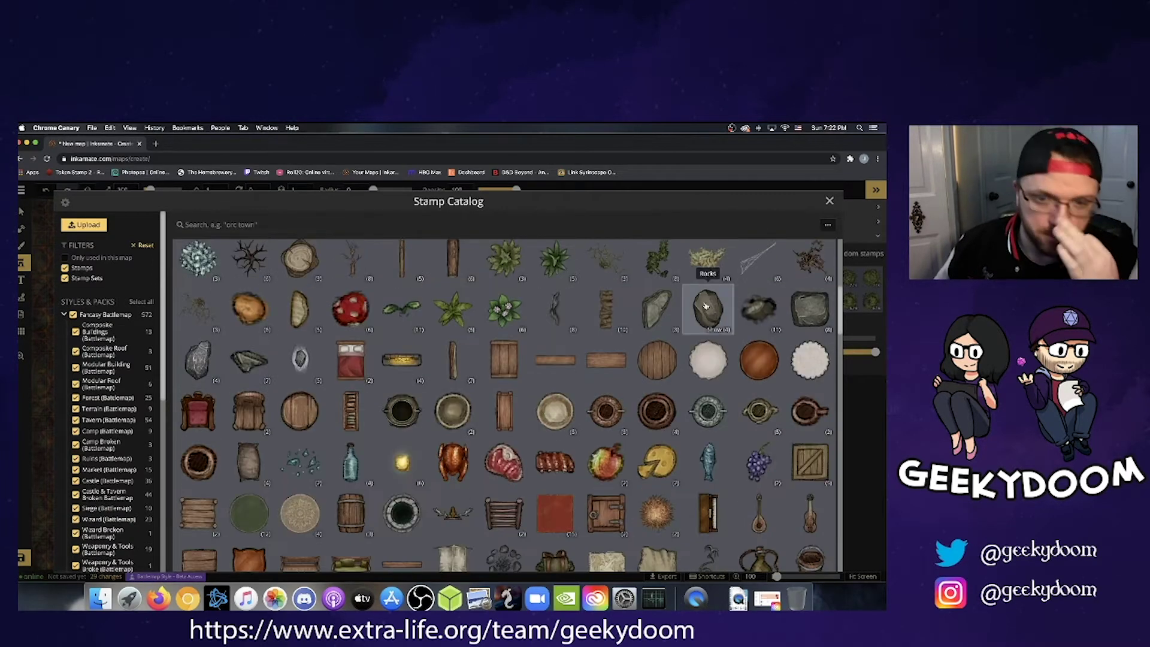
pyautogui.scroll(-3, 706, 307)
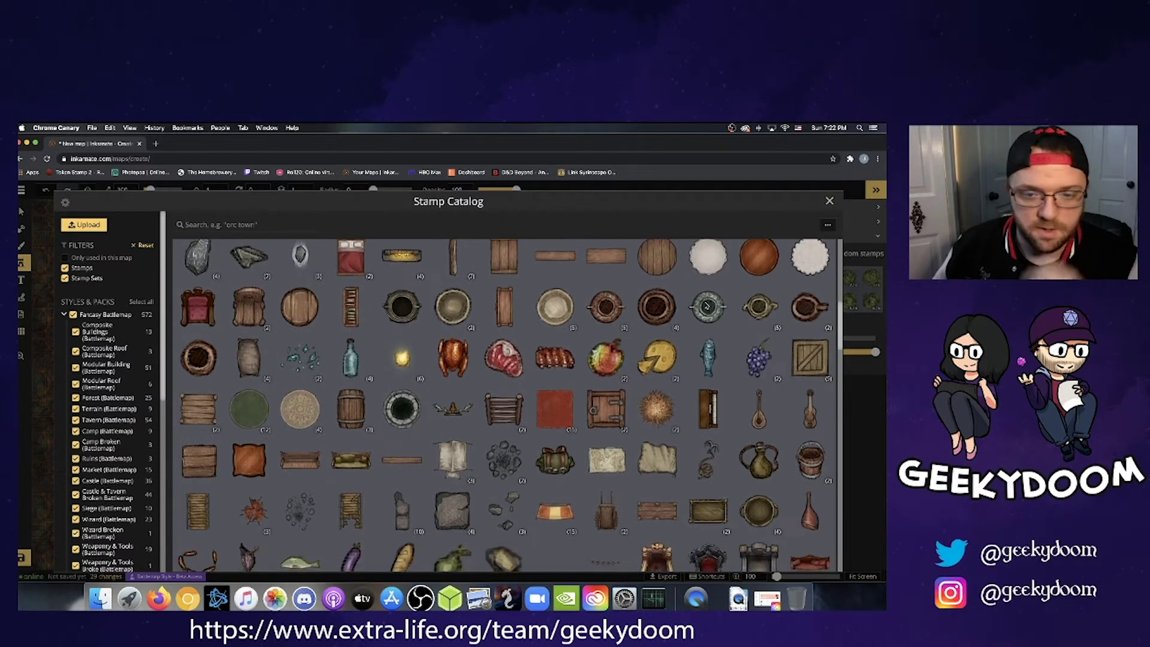
pyautogui.scroll(-3, 706, 305)
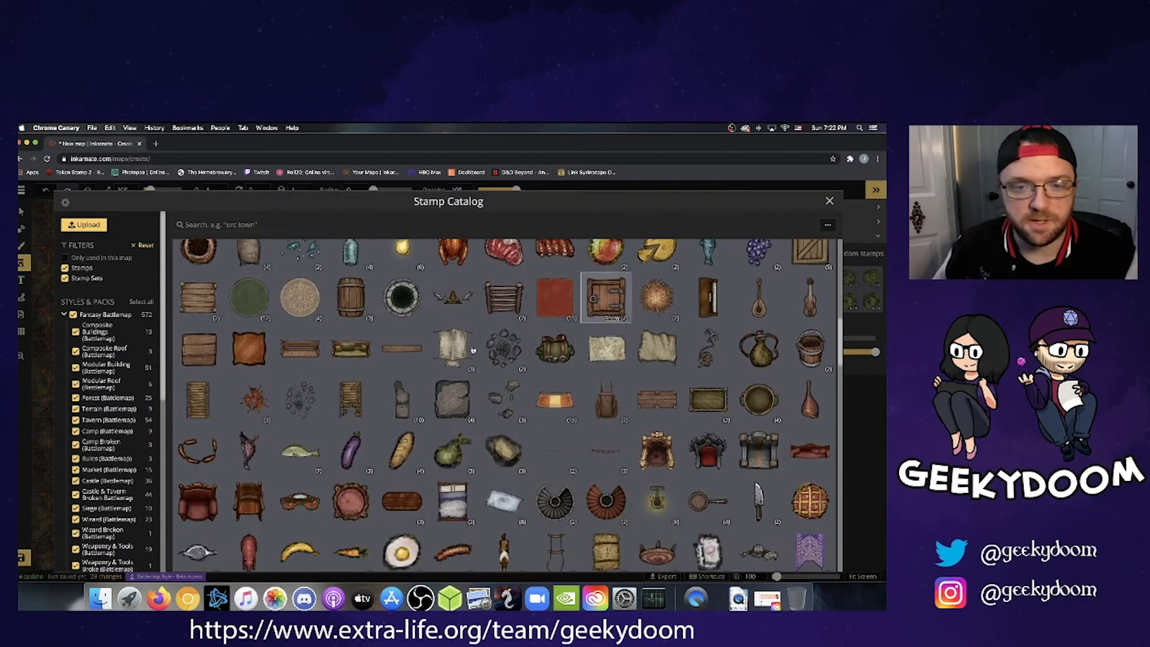
pyautogui.click(455, 399)
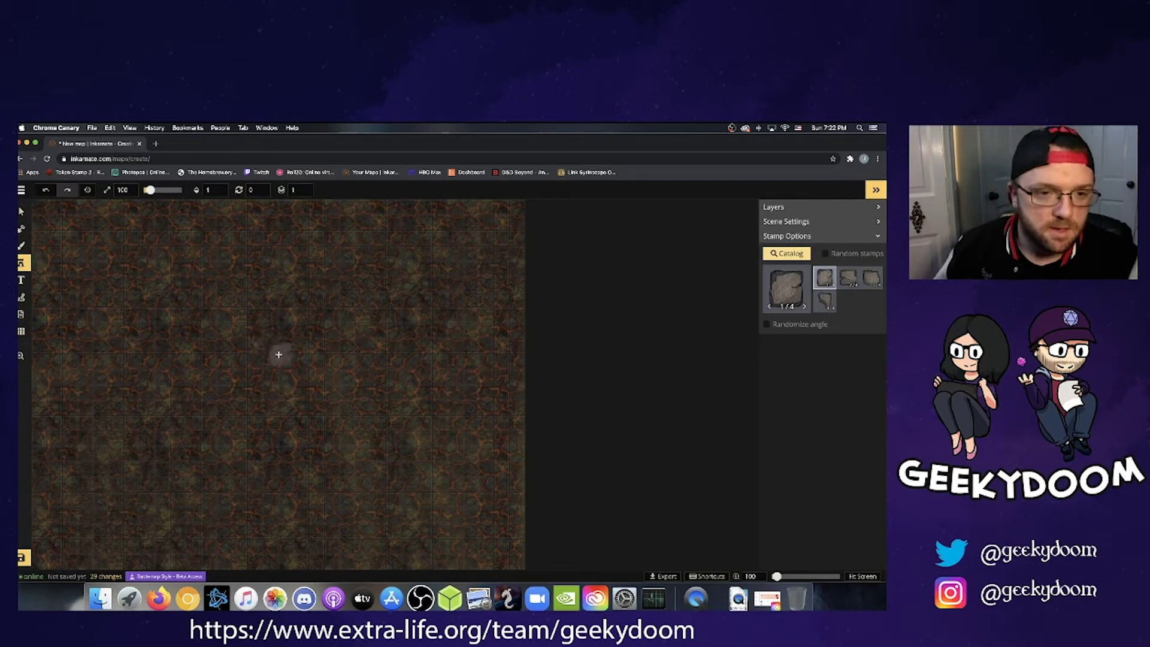
pyautogui.click(277, 355)
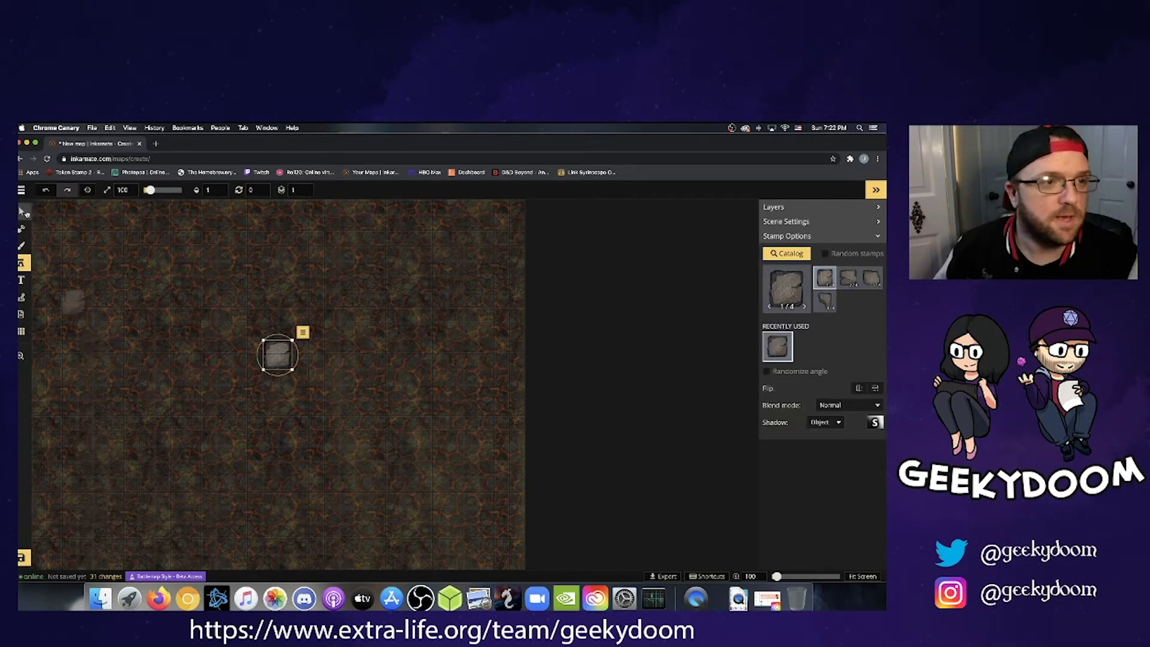
# Enlarge the placed Ruined Stones stamp by stretching its lower-right corner, then deselect it.
pyautogui.click(24, 212)
pyautogui.click(305, 276)
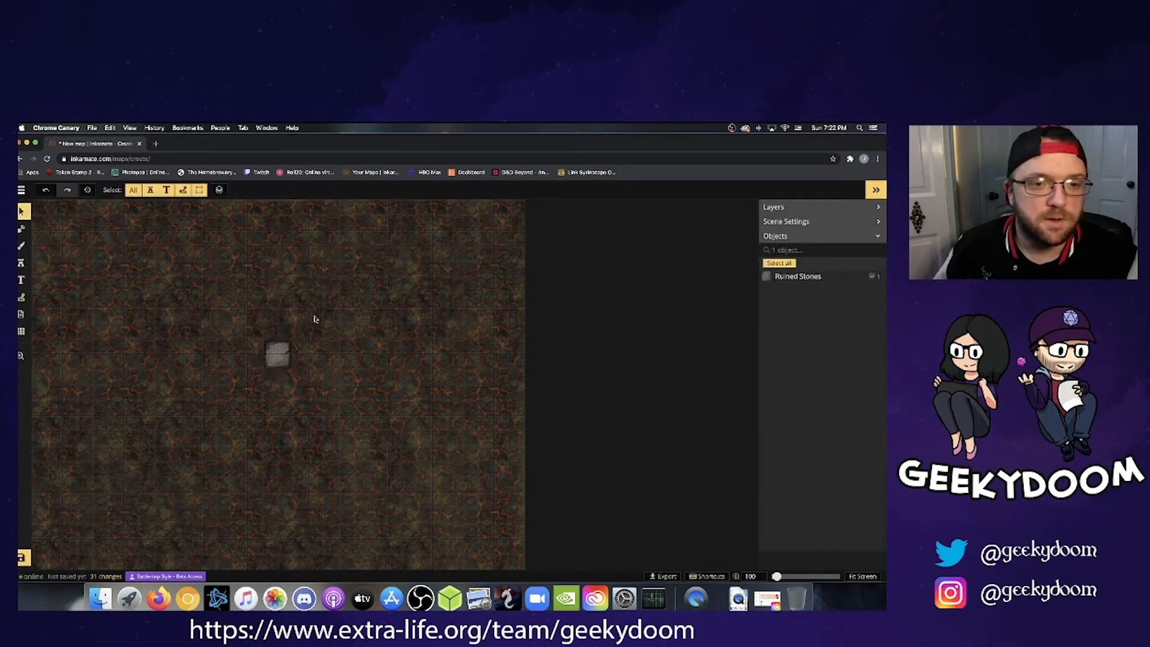
pyautogui.click(278, 355)
pyautogui.moveTo(295, 373); pyautogui.dragTo(306, 385)
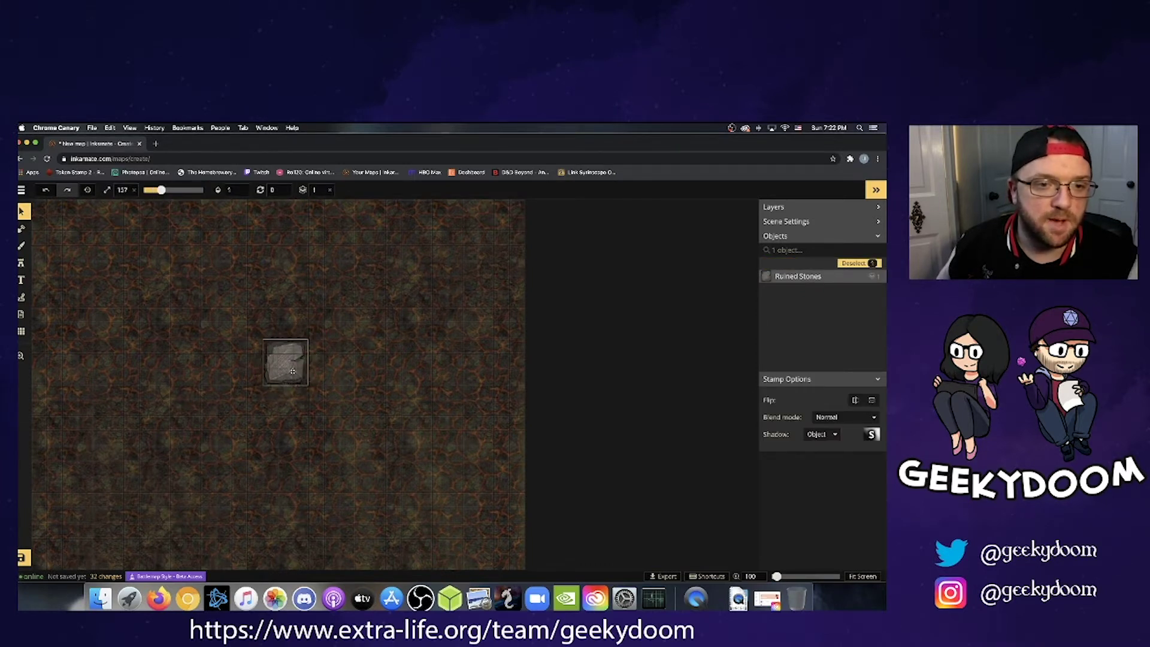
pyautogui.click(375, 348)
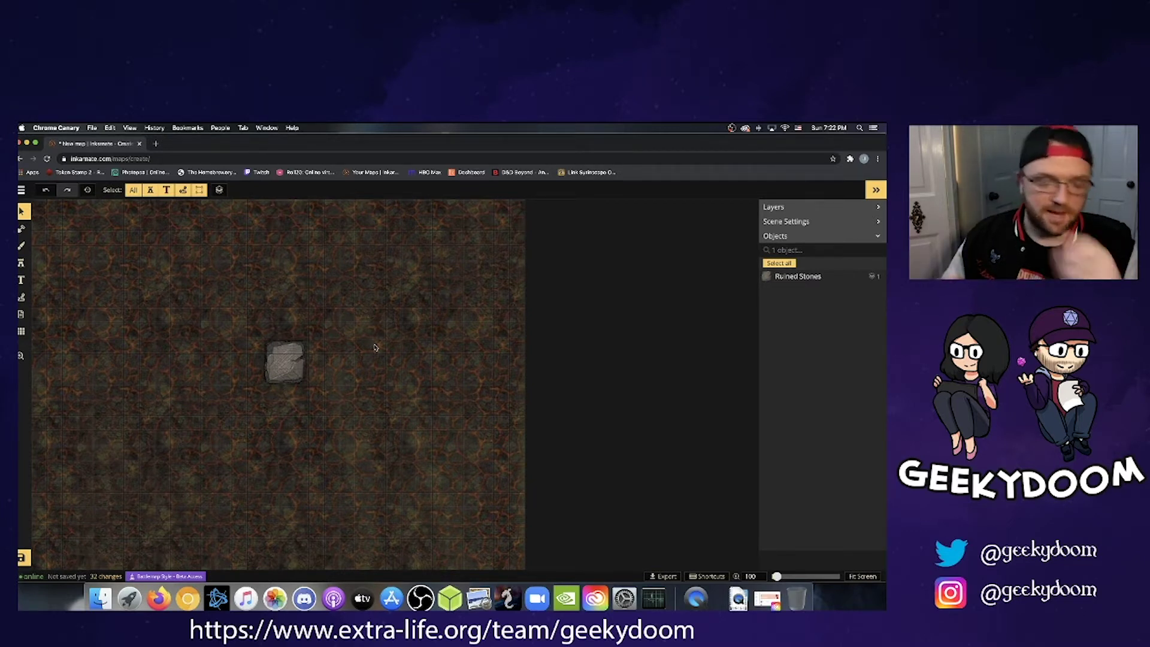
pyautogui.click(275, 360)
pyautogui.click(333, 360)
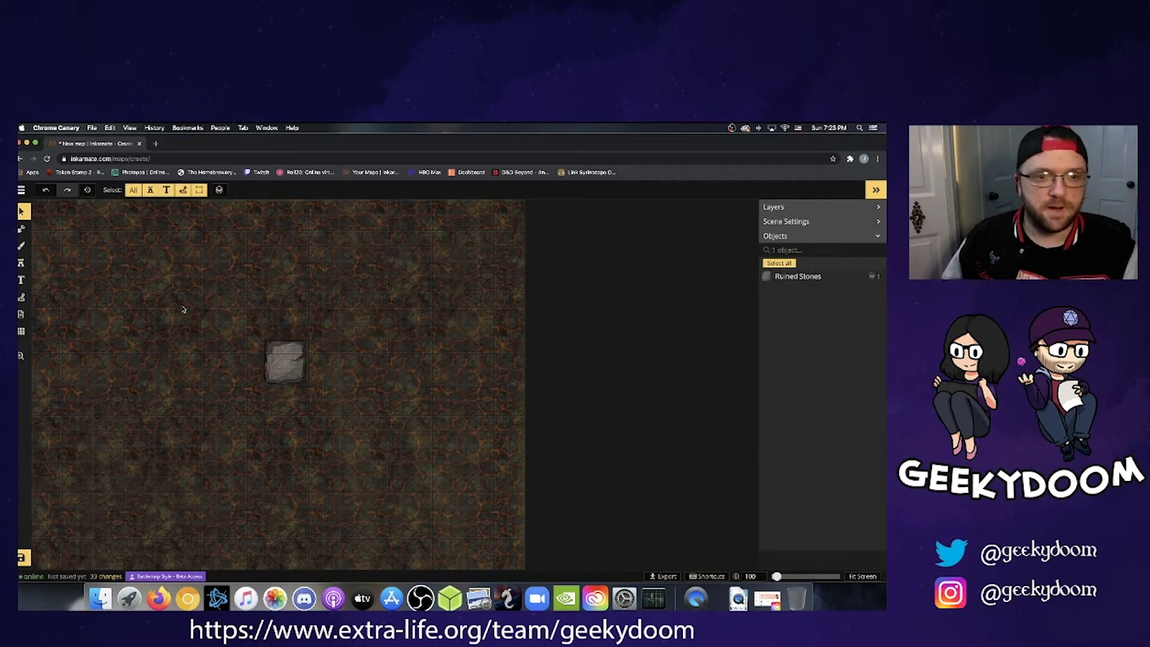
# Search the stamp catalog for "wall" and choose the Stone Walls stamp set.
pyautogui.click(22, 264)
pyautogui.click(773, 256)
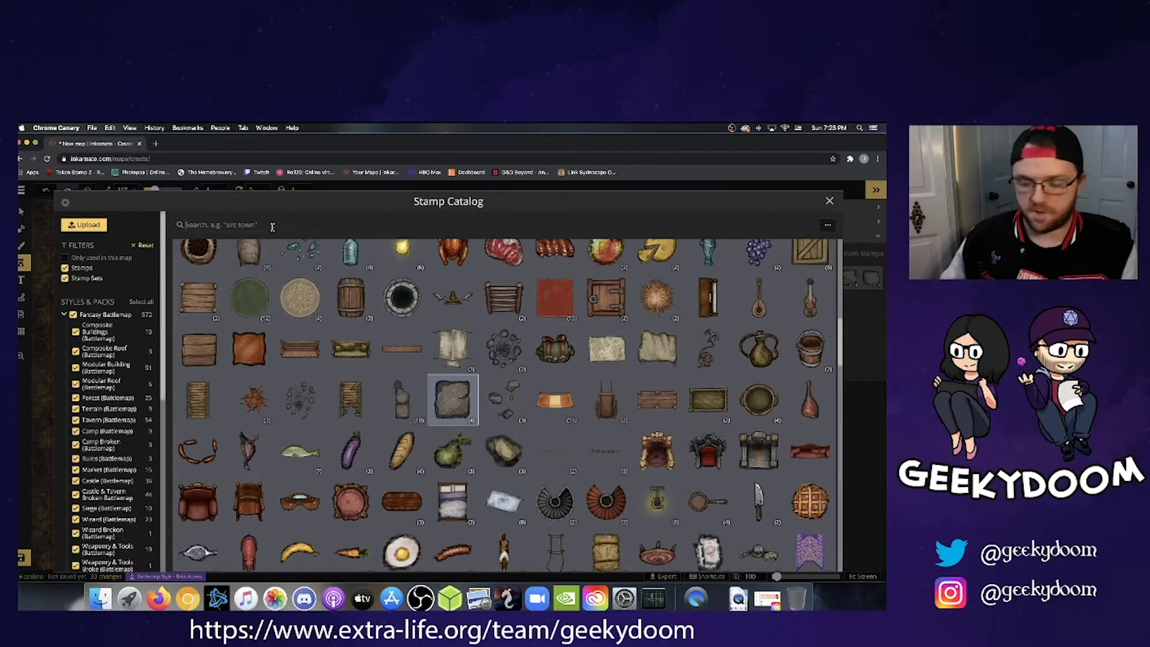
pyautogui.write('wall')
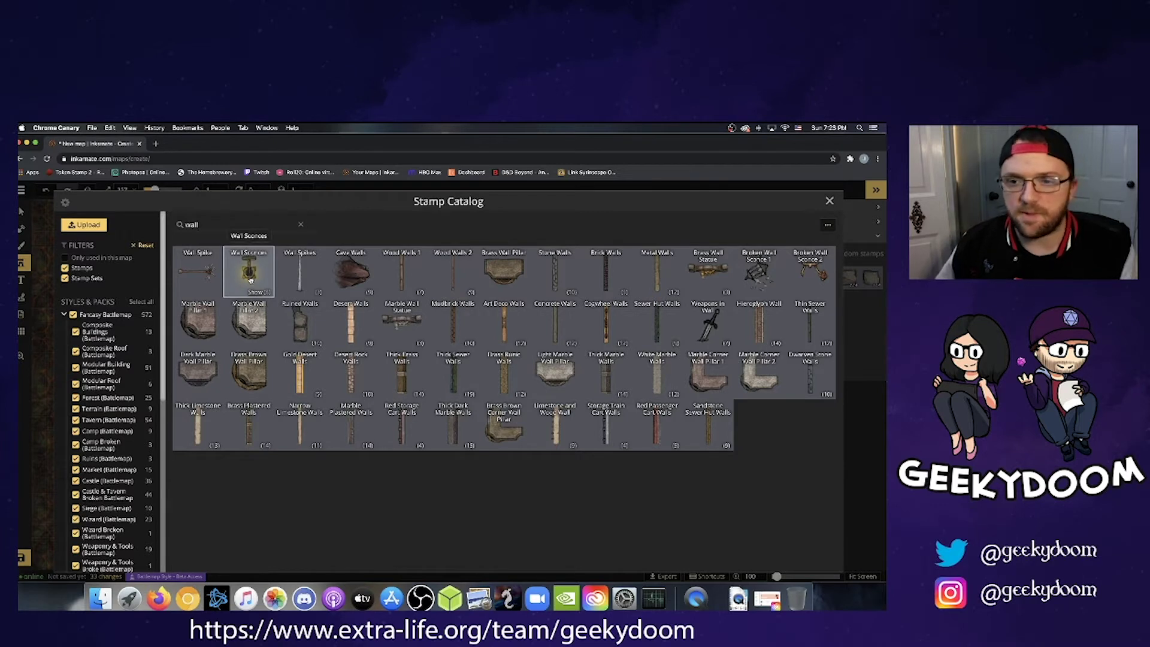
pyautogui.click(564, 275)
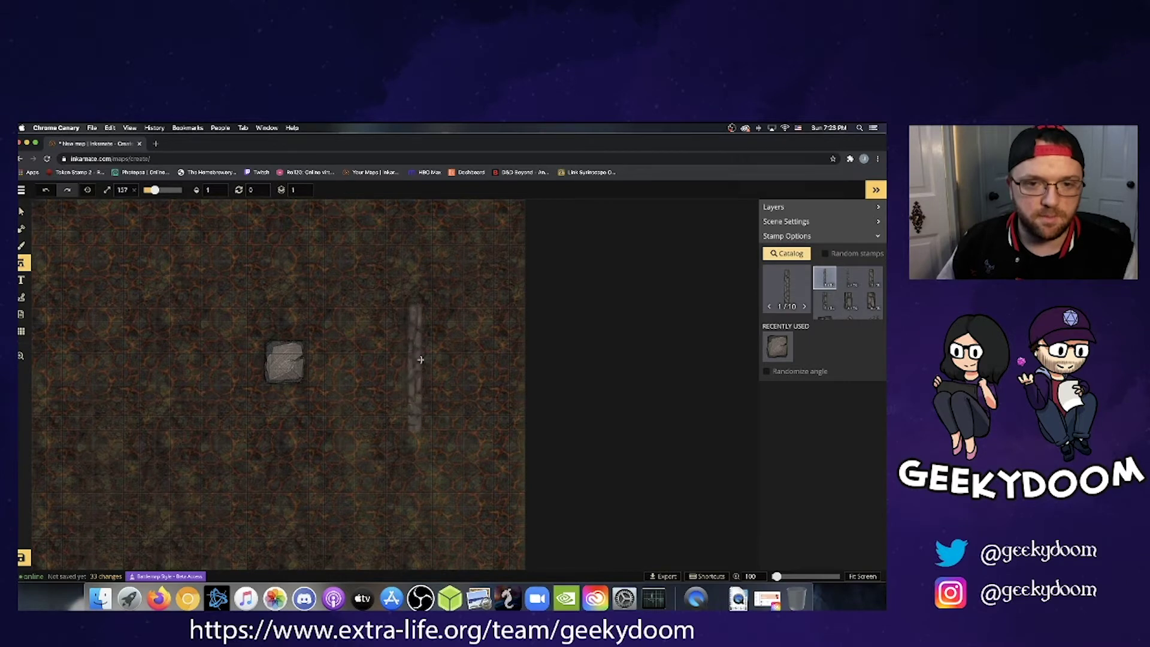
# Choose the third Stone Walls variant and set the stamp size to 100.
pyautogui.scroll(-1, 851, 291)
pyautogui.scroll(1, 851, 290)
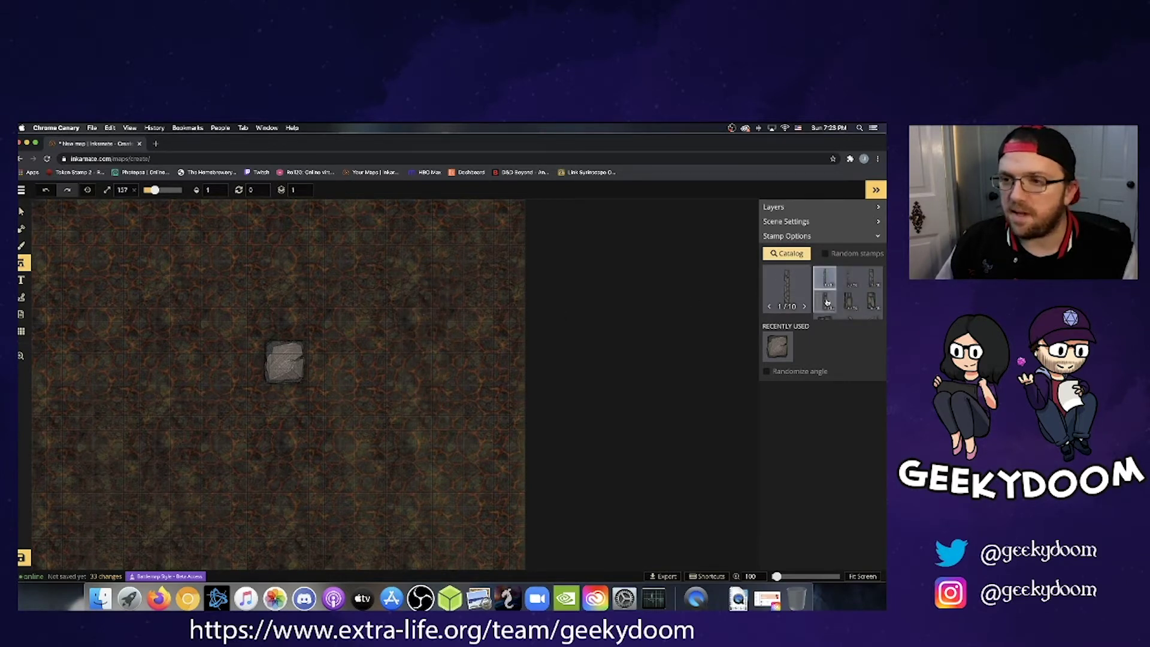
pyautogui.click(871, 279)
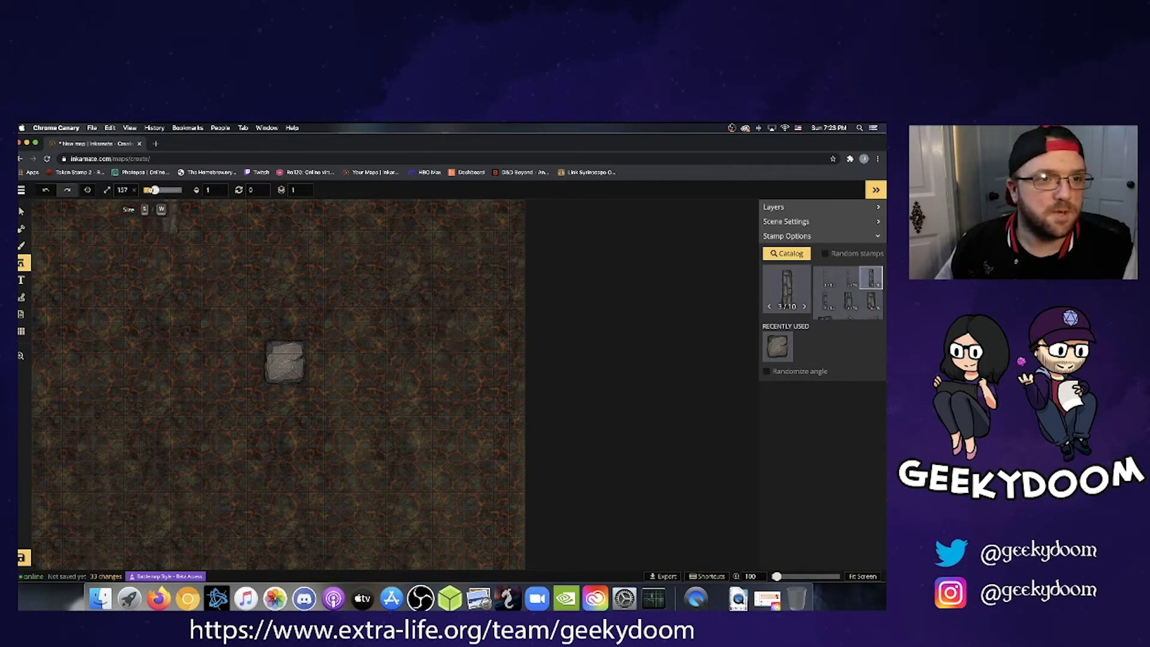
pyautogui.moveTo(155, 190); pyautogui.dragTo(147, 190)
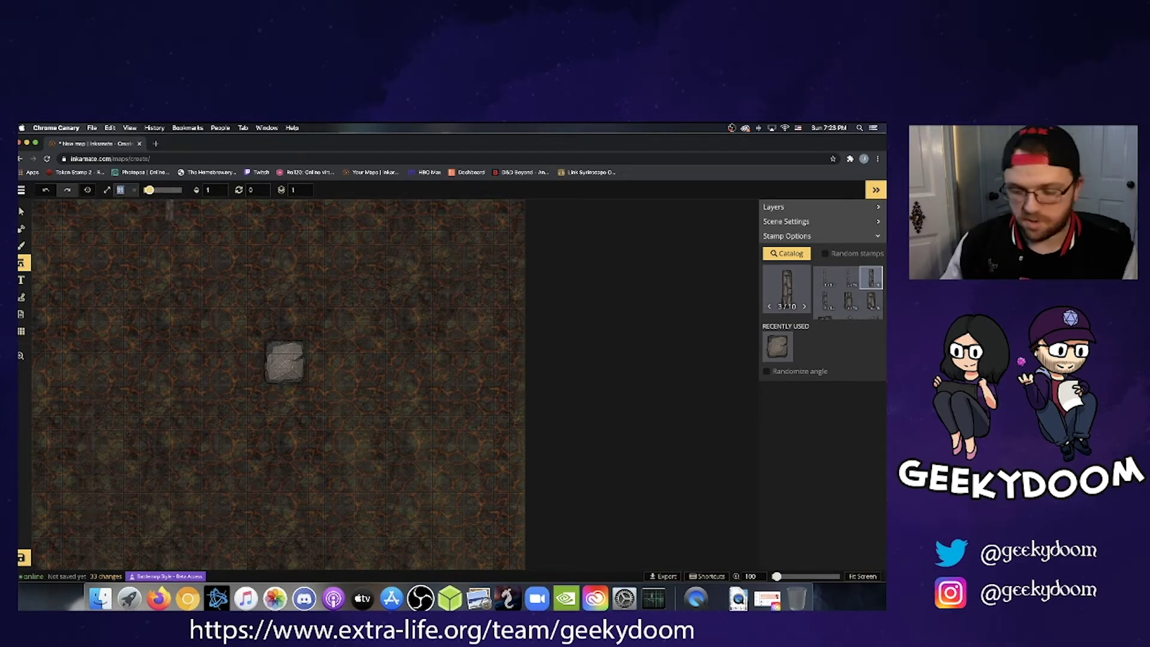
pyautogui.write('100')
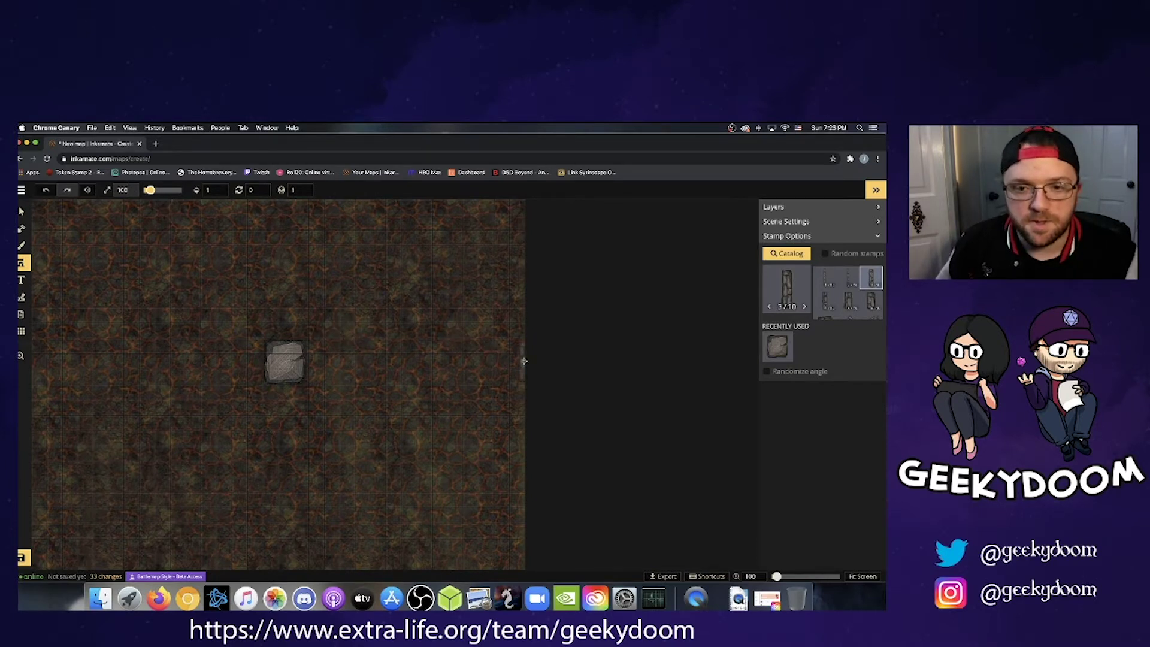
# Place two stone wall segments end to end at the top of the map's right edge.
pyautogui.click(522, 217)
pyautogui.click(525, 264)
pyautogui.moveTo(522, 261); pyautogui.dragTo(520, 255)
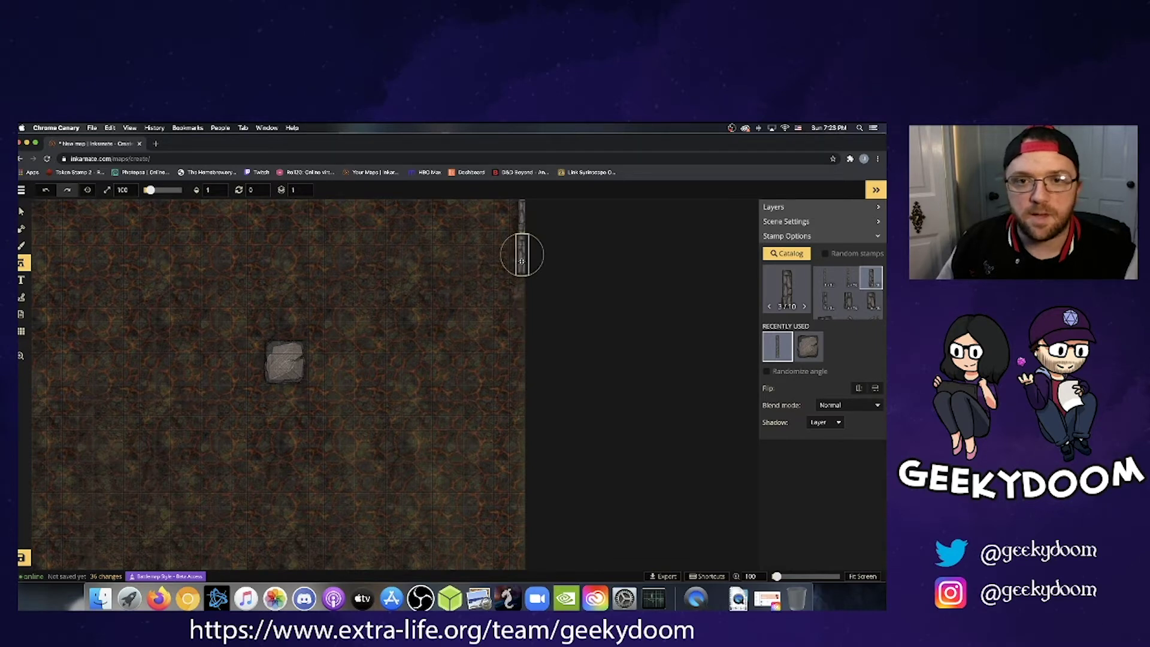
# Add a third stone wall segment directly below the first two on the map's right edge.
pyautogui.scroll(2, 521, 255)
pyautogui.scroll(4, 522, 253)
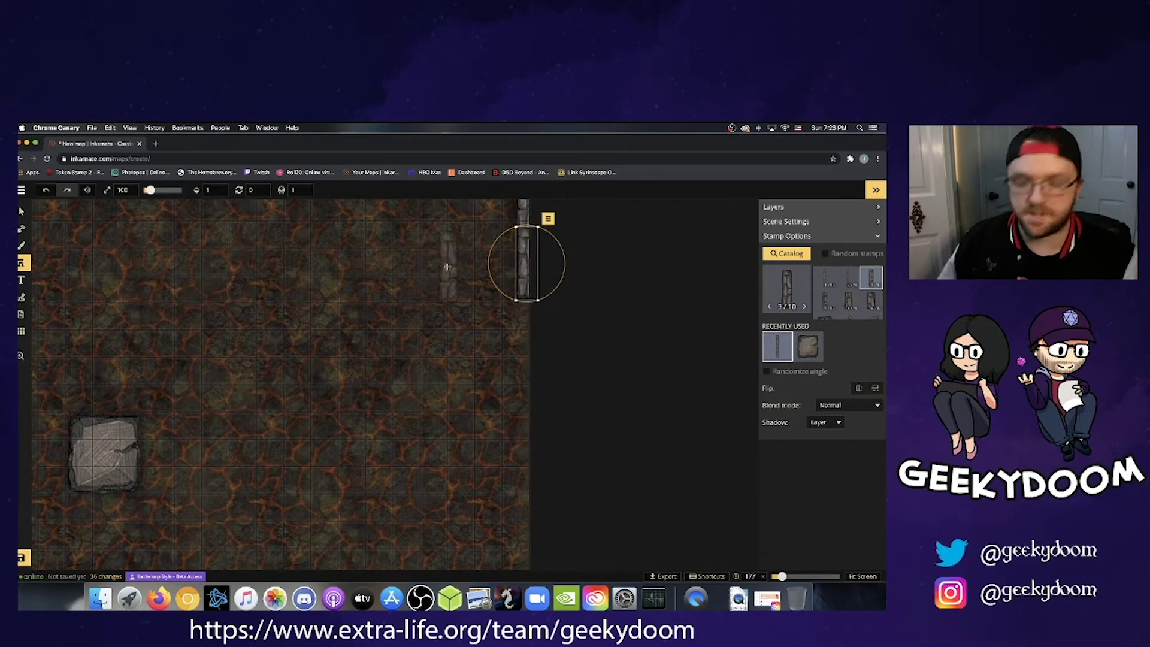
pyautogui.press('space')
pyautogui.moveTo(404, 262); pyautogui.dragTo(502, 296)
pyautogui.moveTo(395, 385)
pyautogui.mouseDown()
pyautogui.moveTo(544, 323)
pyautogui.moveTo(379, 379)
pyautogui.mouseUp()
pyautogui.moveTo(470, 303); pyautogui.dragTo(320, 369, button='right')
pyautogui.scroll(5, 437, 325)
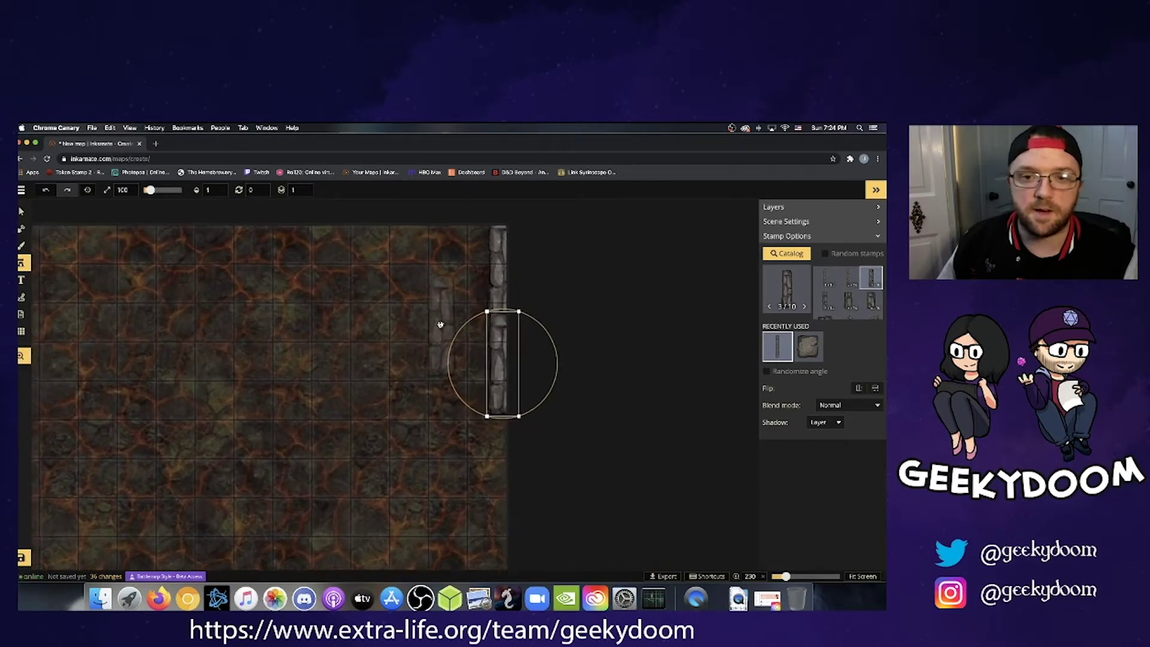
pyautogui.scroll(2, 440, 324)
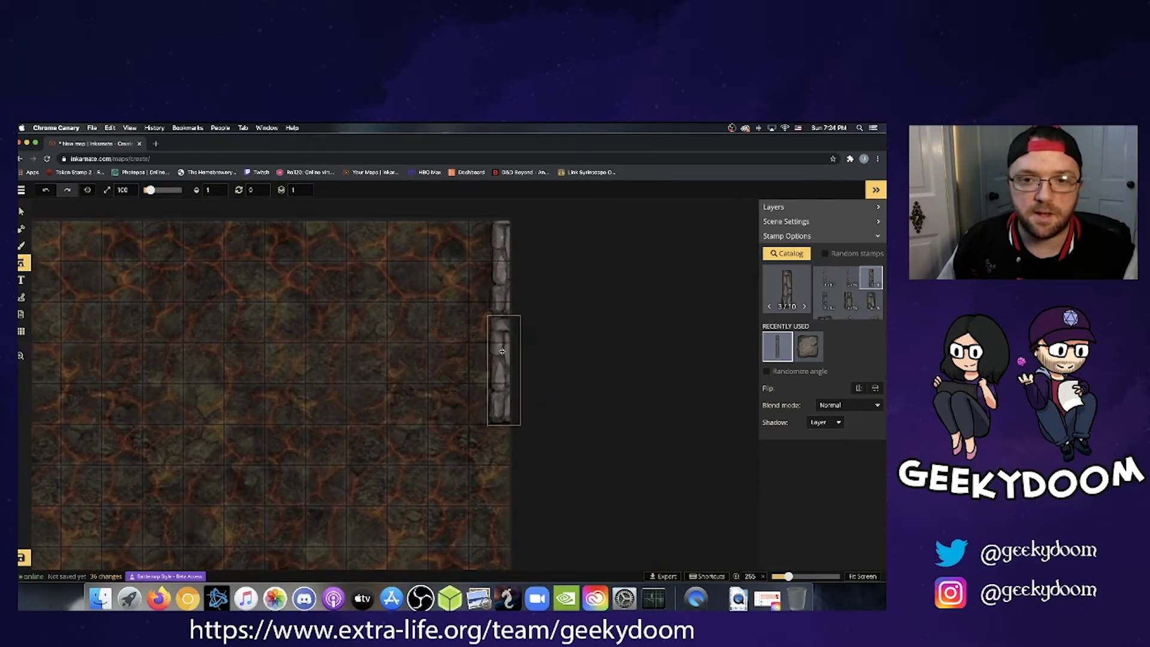
pyautogui.click(501, 351)
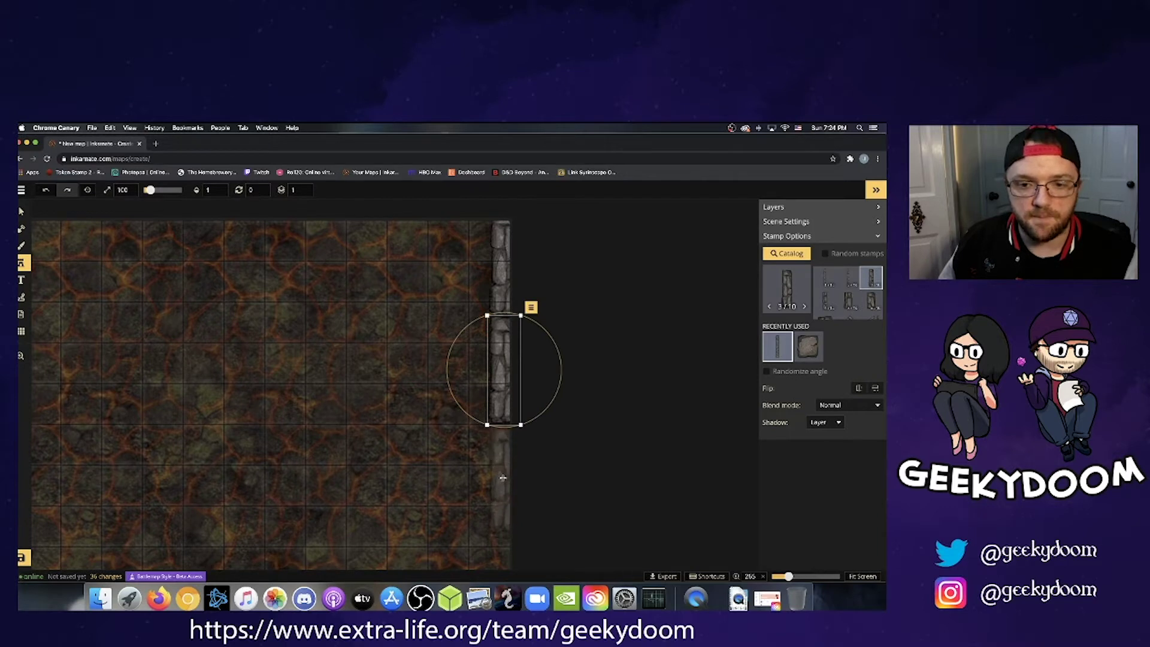
pyautogui.click(503, 477)
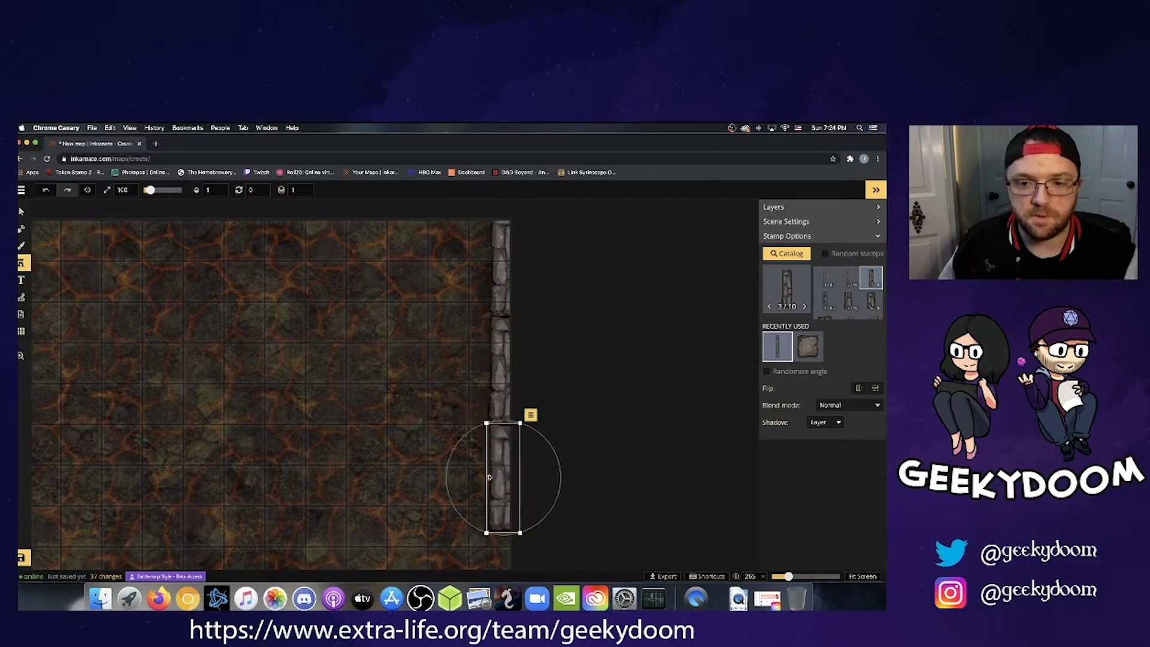
# Continue the right-edge wall downward with three more stone segments, each butted against the previous one.
pyautogui.scroll(-5, 423, 474)
pyautogui.moveTo(360, 452); pyautogui.dragTo(358, 351)
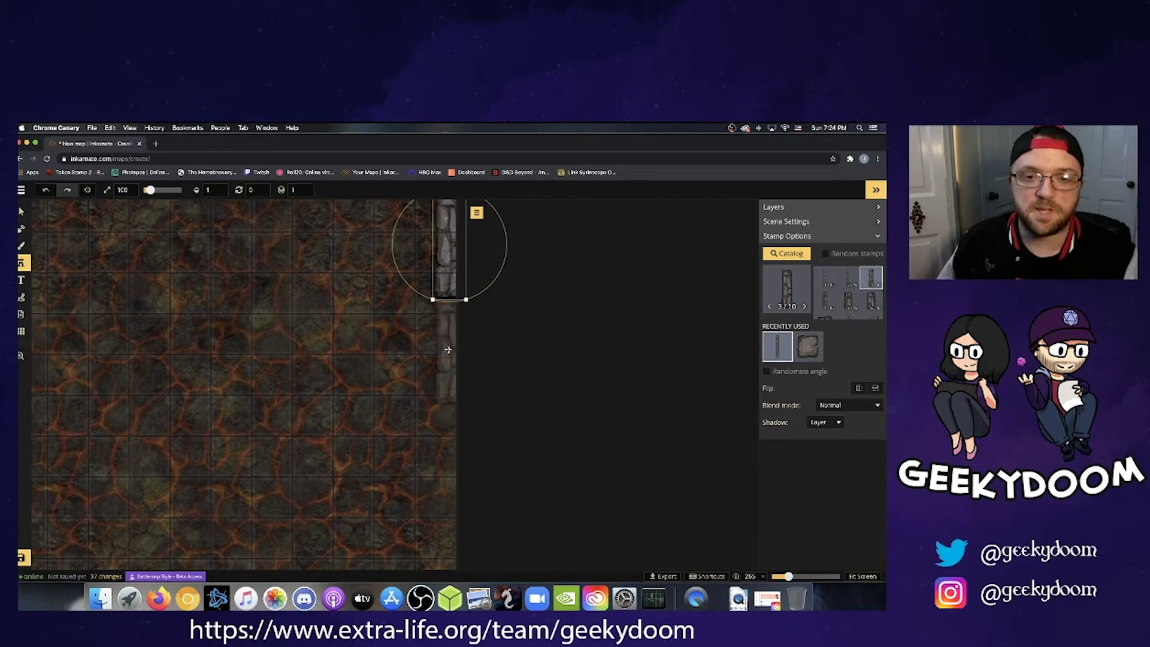
pyautogui.click(447, 350)
pyautogui.moveTo(411, 461); pyautogui.dragTo(388, 373, button='right')
pyautogui.click(426, 362)
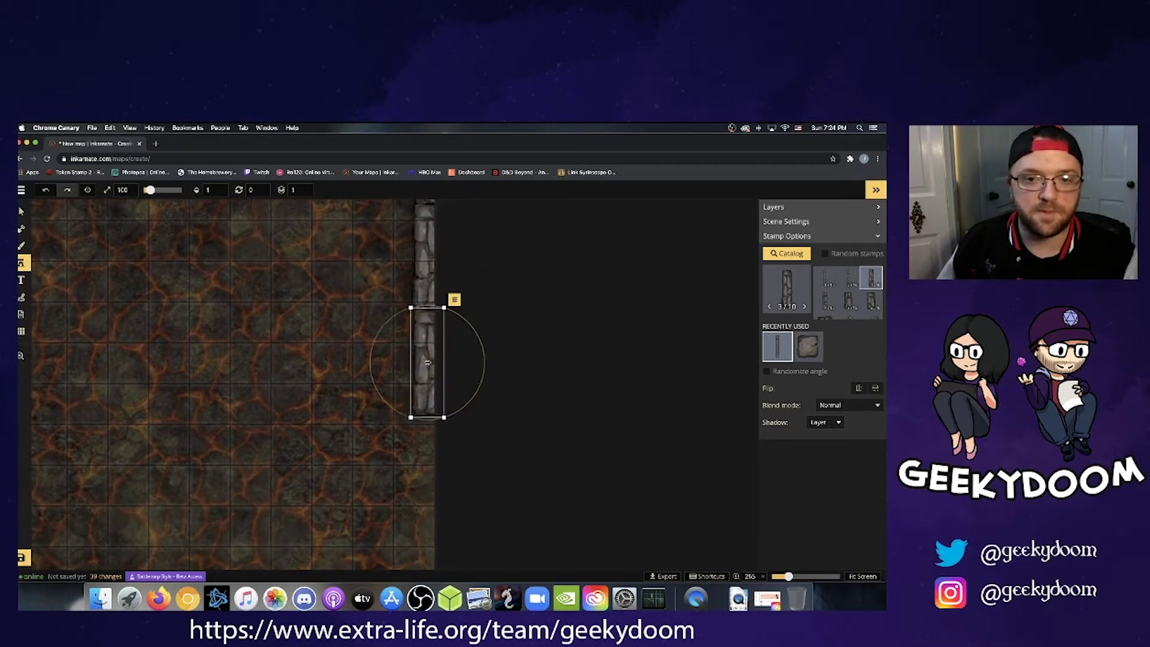
pyautogui.moveTo(357, 456); pyautogui.dragTo(346, 357, button='right')
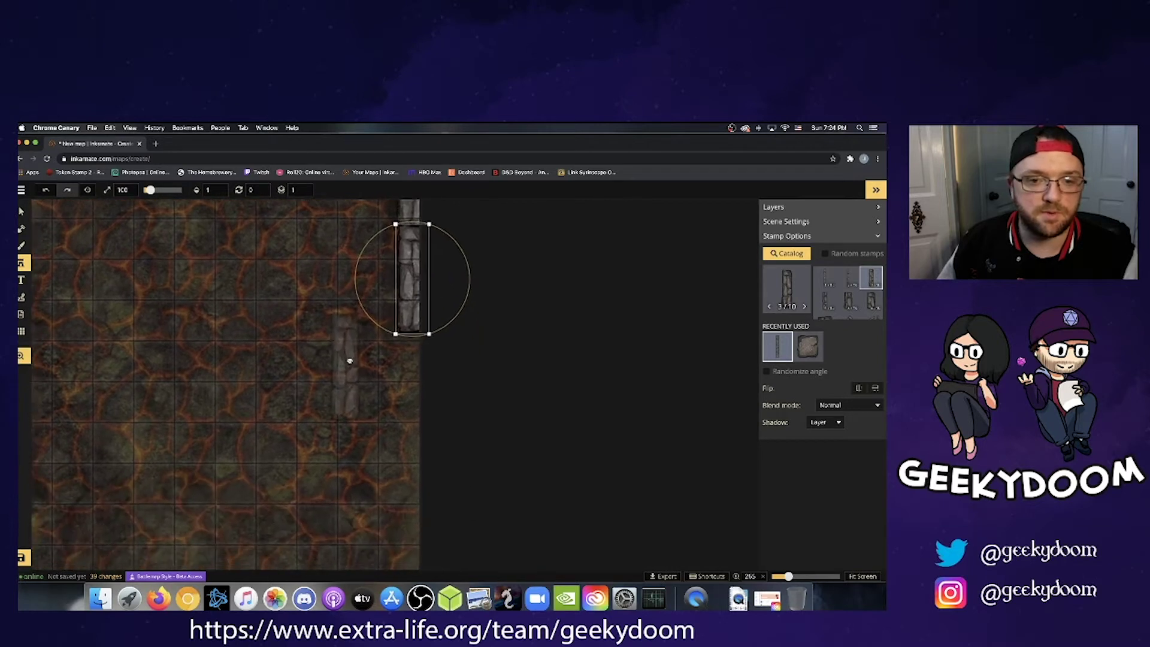
pyautogui.click(417, 379)
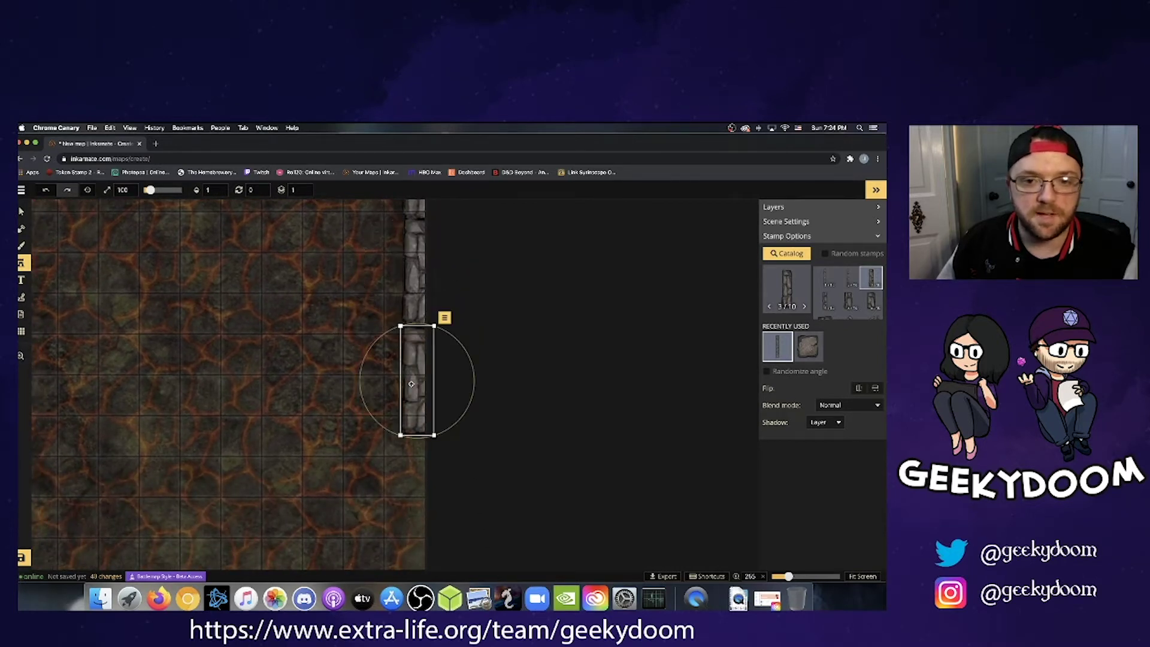
# Place the last three vertical wall segments on the right edge, moving the final one into line near the bottom corner.
pyautogui.moveTo(357, 470); pyautogui.dragTo(366, 322, button='right')
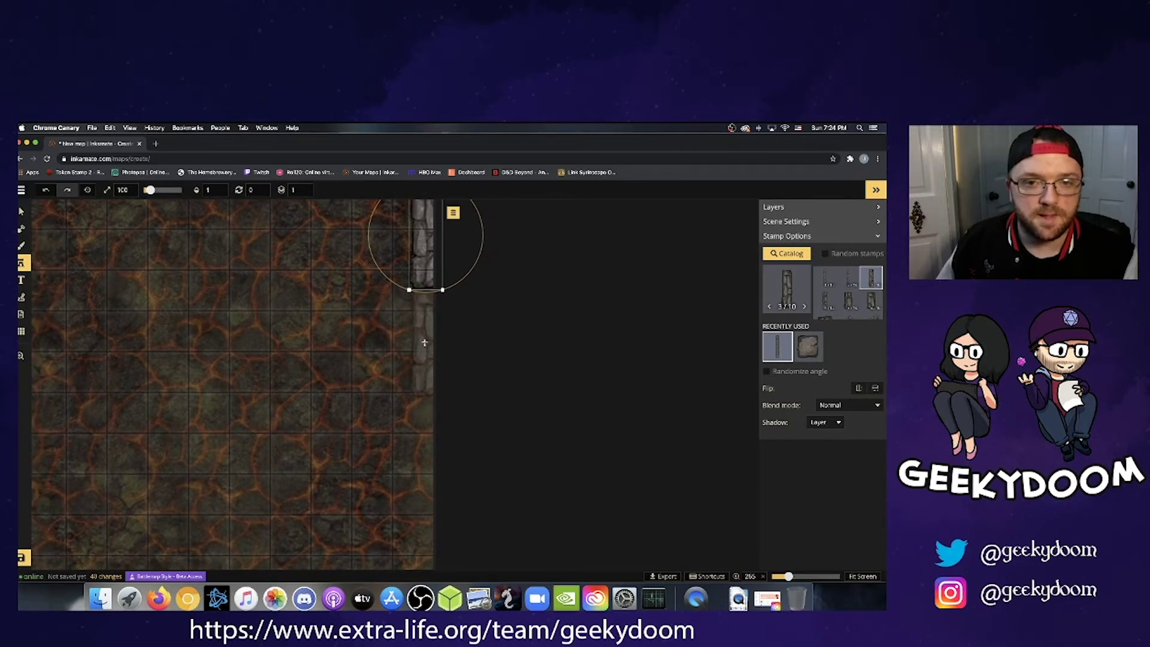
pyautogui.click(424, 342)
pyautogui.moveTo(386, 434); pyautogui.dragTo(390, 315, button='right')
pyautogui.click(427, 333)
pyautogui.click(375, 433)
pyautogui.moveTo(375, 432); pyautogui.dragTo(432, 424)
# Place another wall segment, rotate it to horizontal and fit it into the map's bottom-right corner.
pyautogui.click(312, 455)
pyautogui.hscroll(-2, 304, 413)
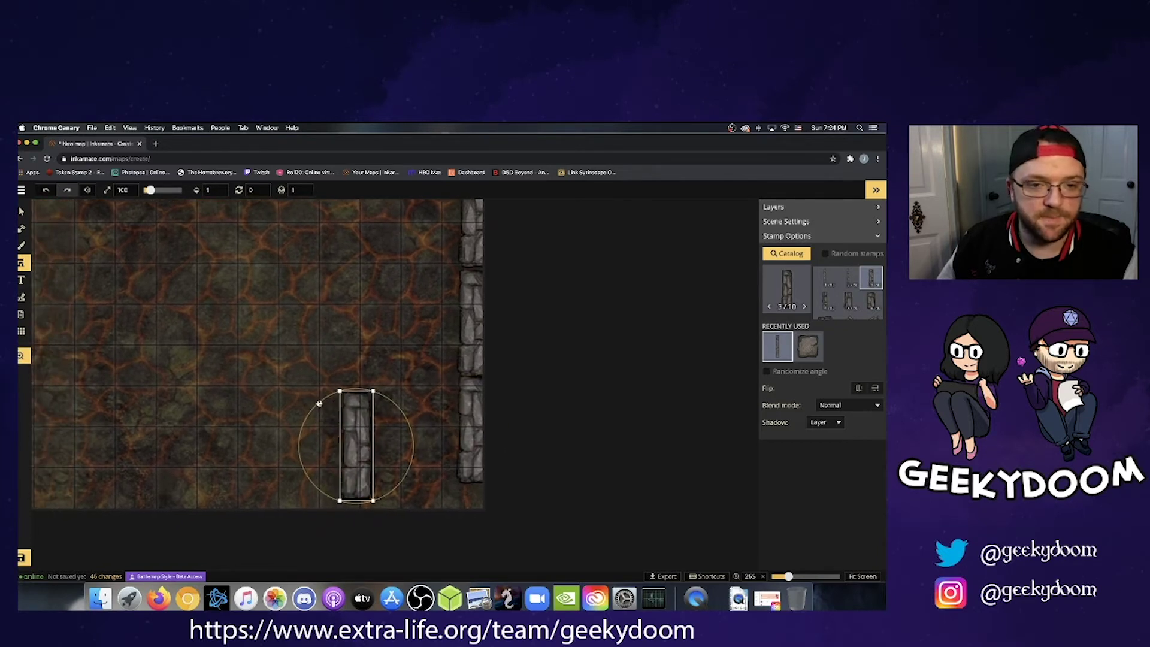
pyautogui.moveTo(311, 411); pyautogui.dragTo(312, 409)
pyautogui.press('space')
pyautogui.moveTo(322, 404); pyautogui.dragTo(509, 389)
pyautogui.press('space')
pyautogui.moveTo(501, 437); pyautogui.dragTo(573, 488)
pyautogui.click(573, 488)
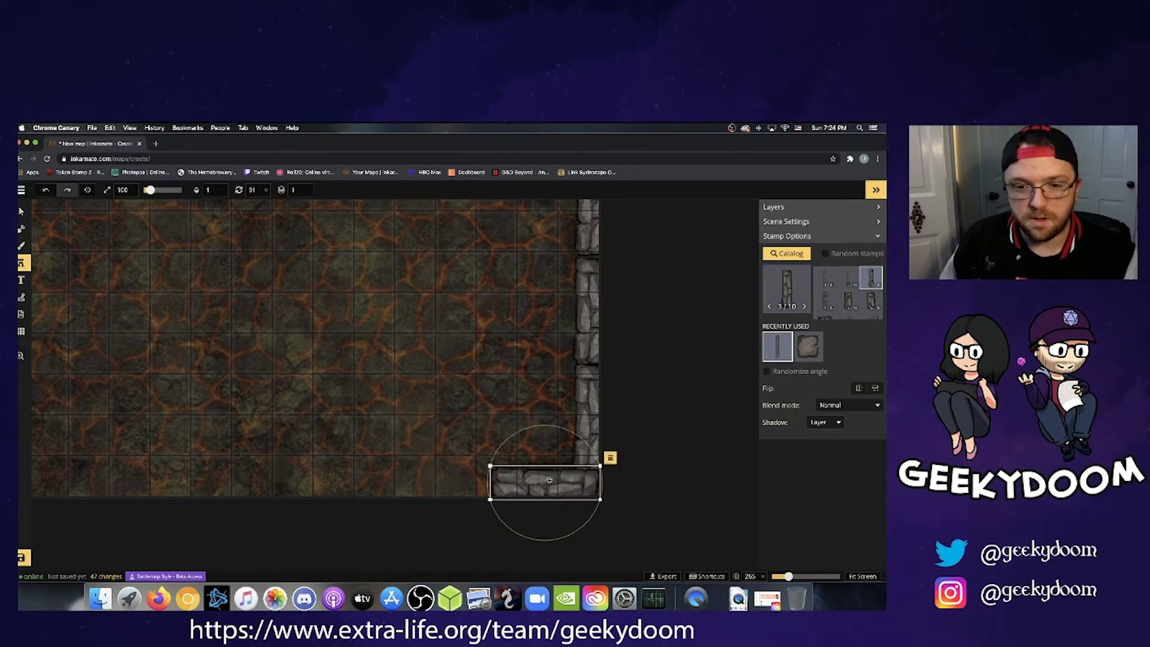
# Extend the bottom-edge wall leftward from the corner with six more horizontal stone segments.
pyautogui.click(437, 480)
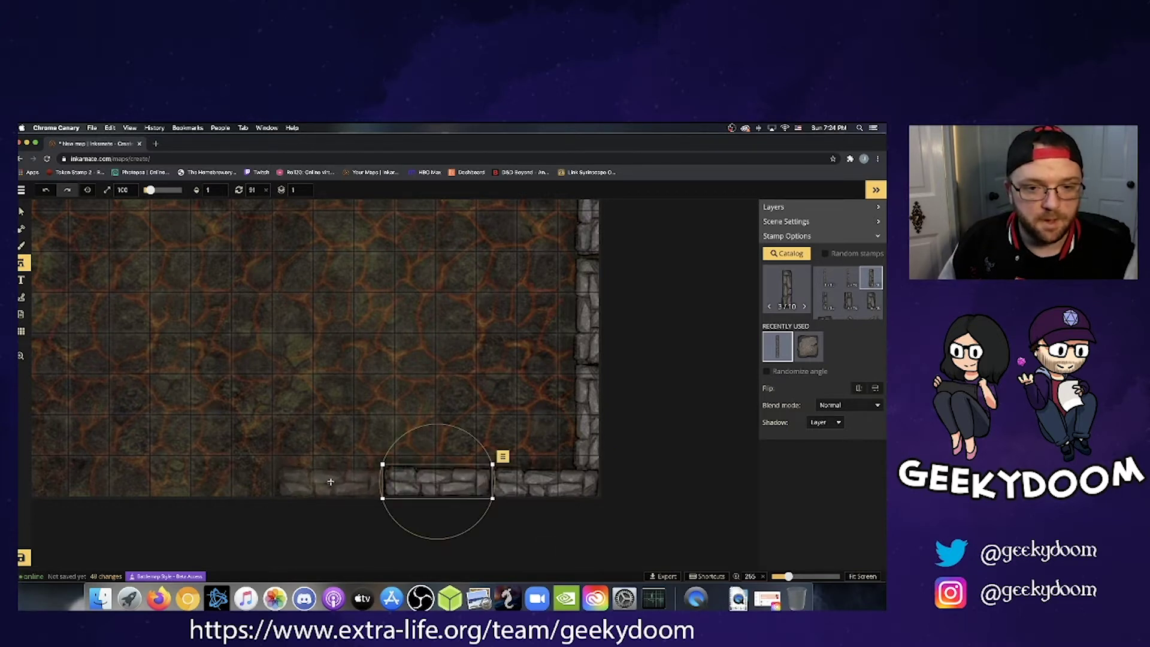
pyautogui.click(330, 481)
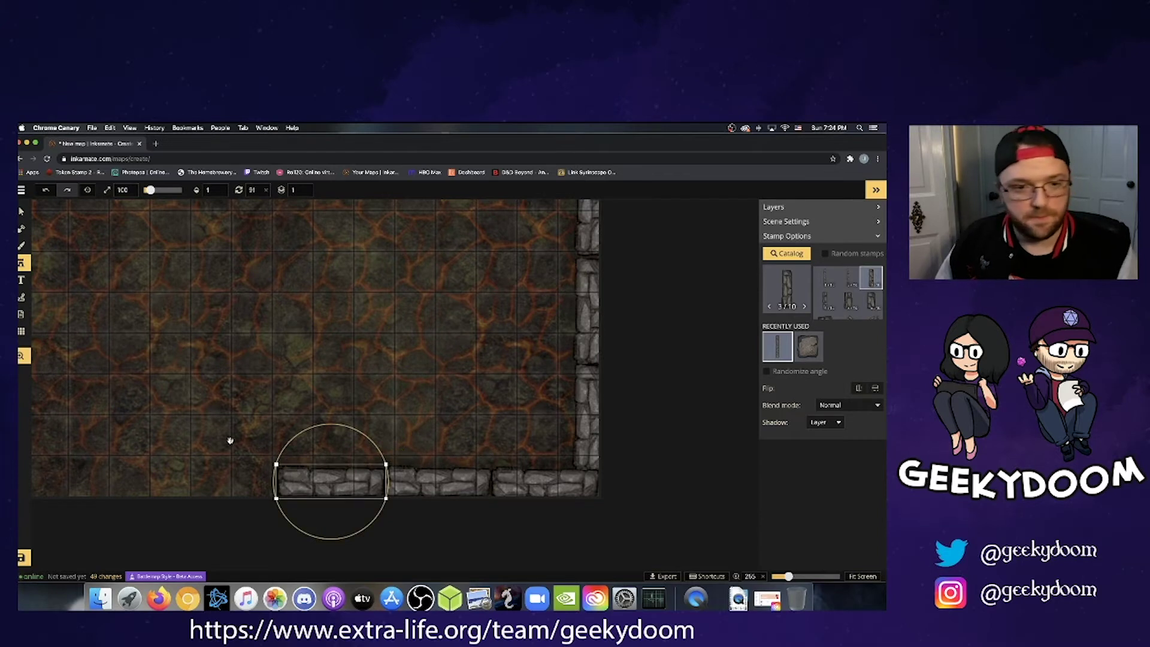
pyautogui.moveTo(301, 428); pyautogui.dragTo(569, 387, button='middle')
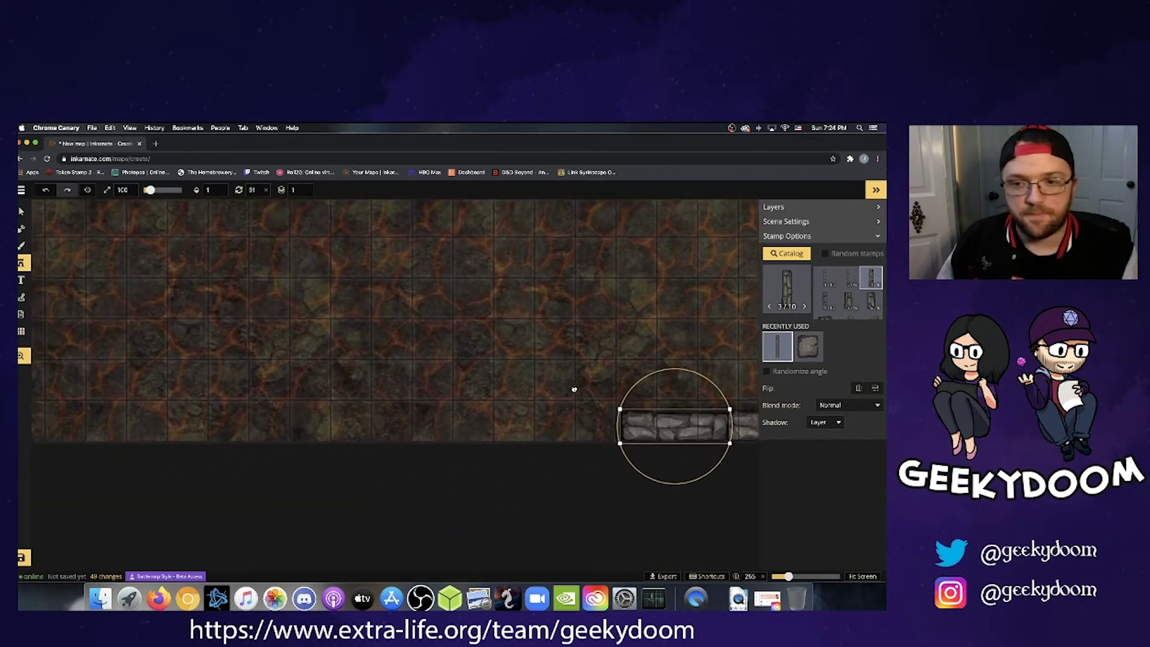
pyautogui.click(567, 430)
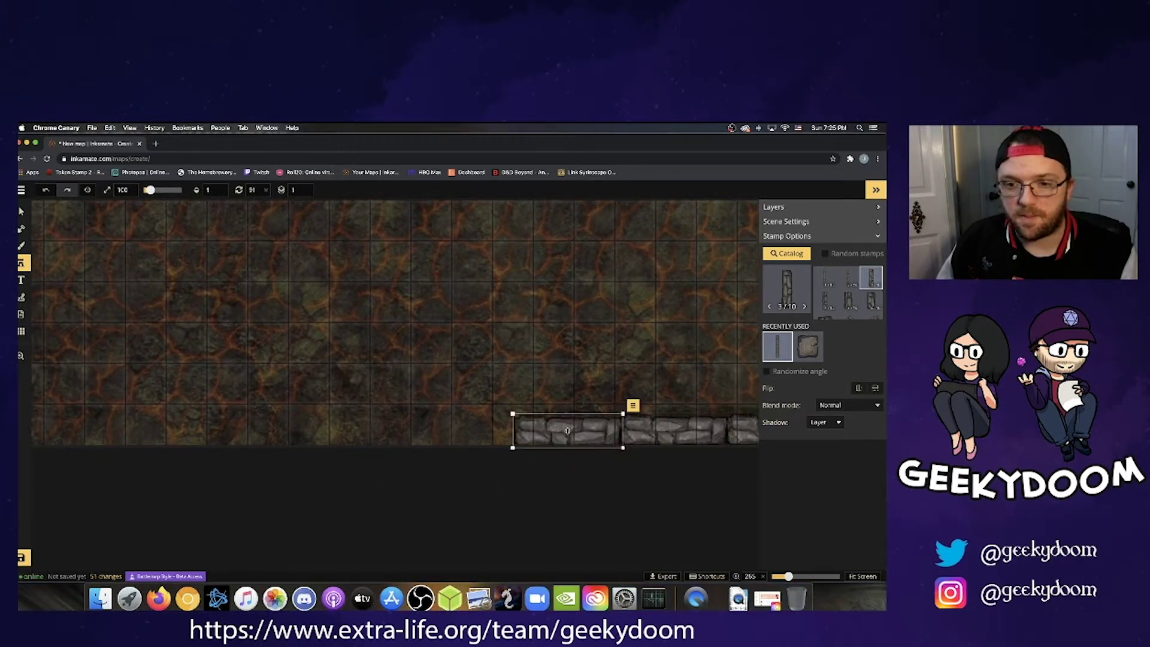
pyautogui.press('space')
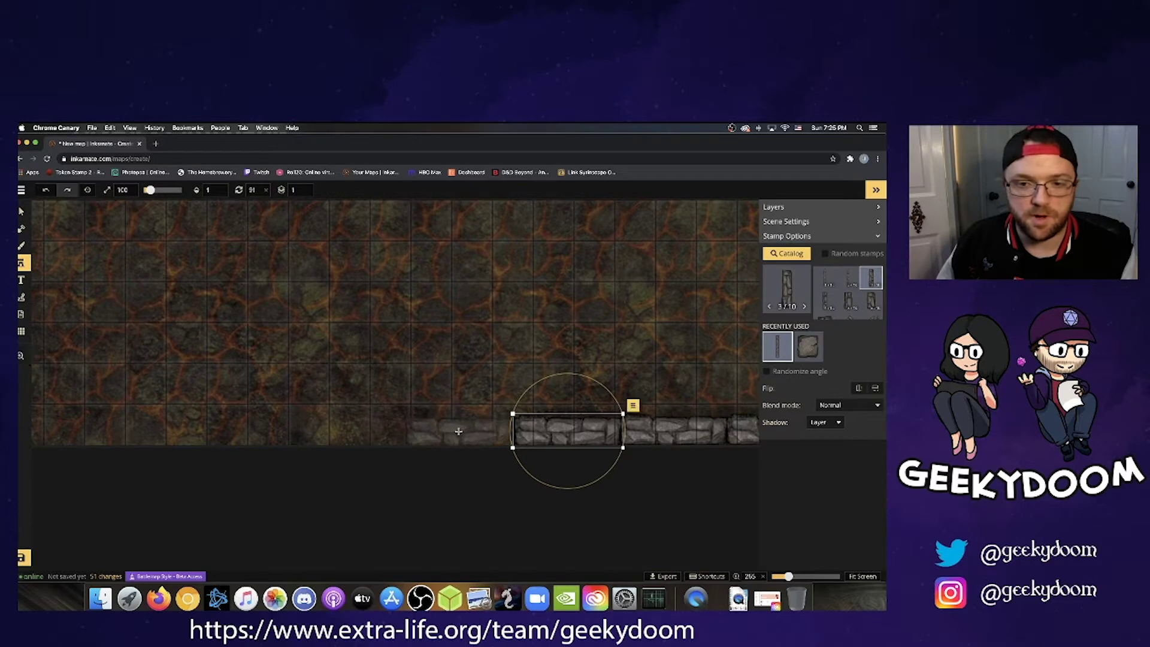
pyautogui.click(458, 431)
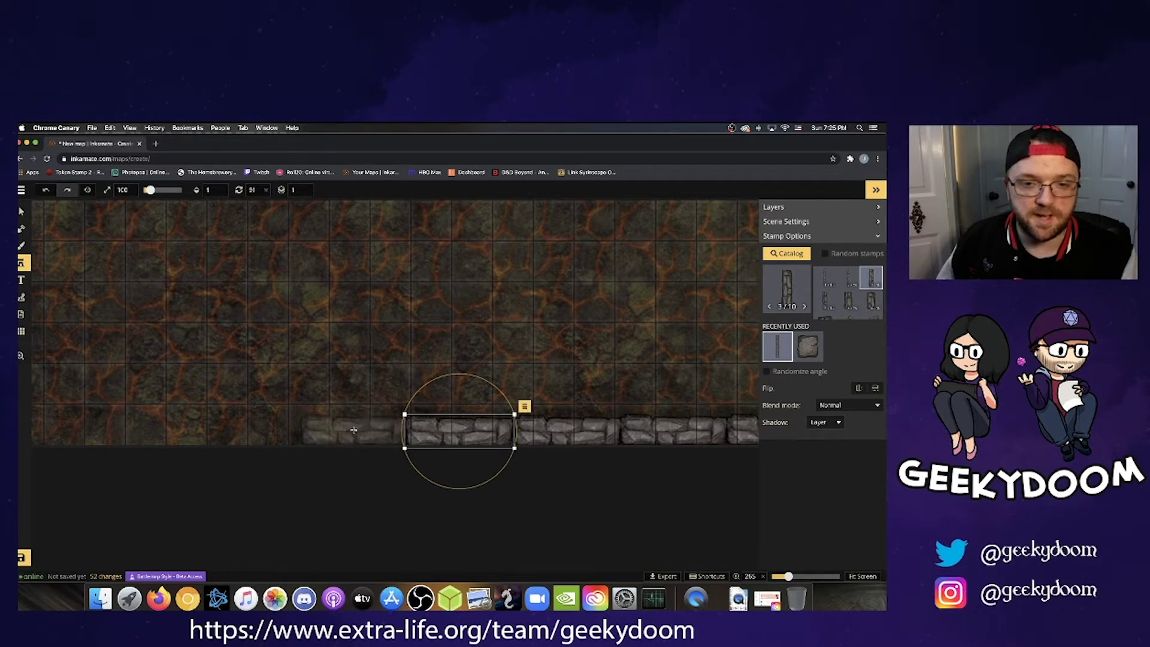
pyautogui.click(354, 431)
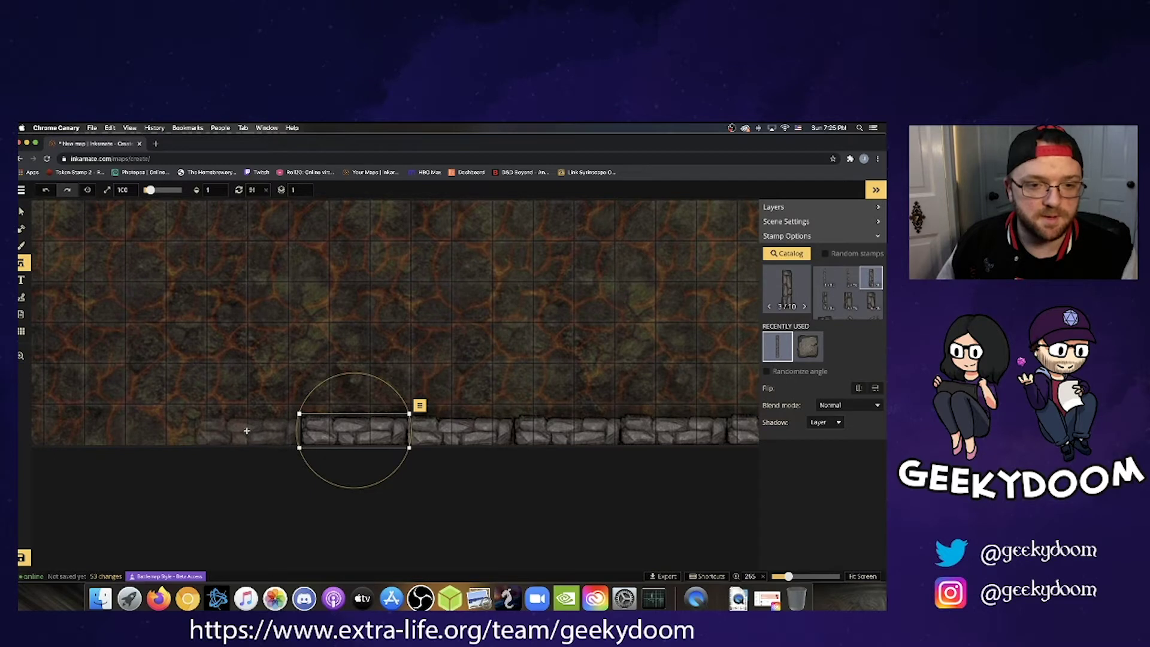
pyautogui.click(246, 430)
# Complete the bottom-edge wall with five more horizontal segments up to the map's bottom-left corner.
pyautogui.press('space')
pyautogui.moveTo(318, 357); pyautogui.dragTo(613, 340)
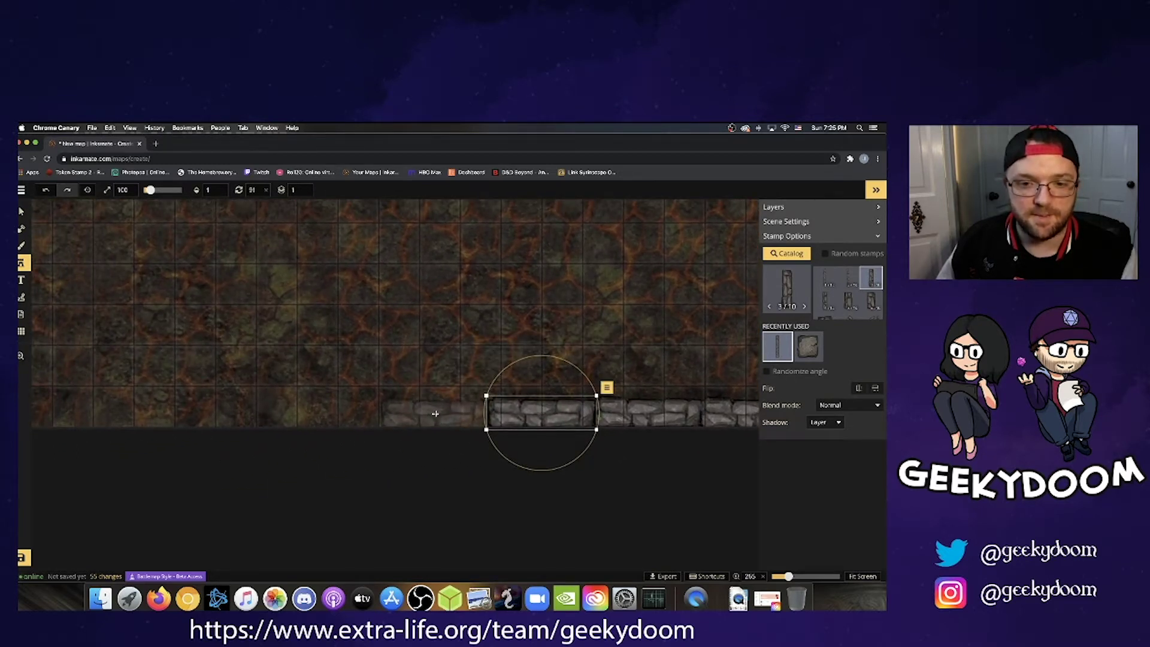
pyautogui.click(435, 413)
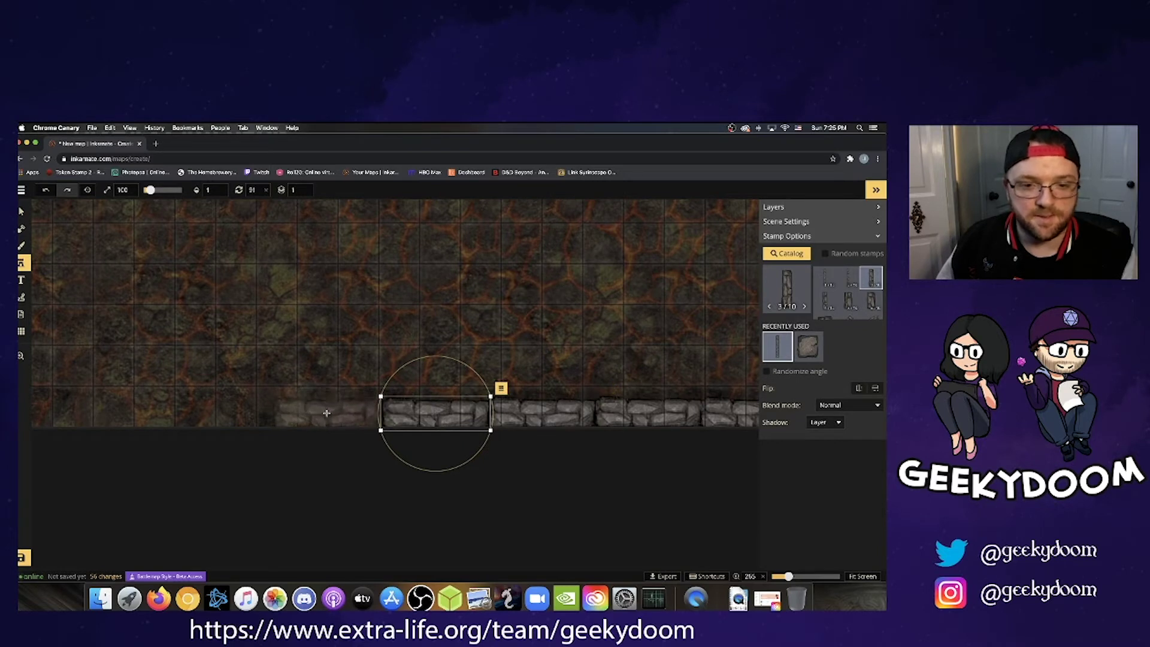
pyautogui.click(327, 413)
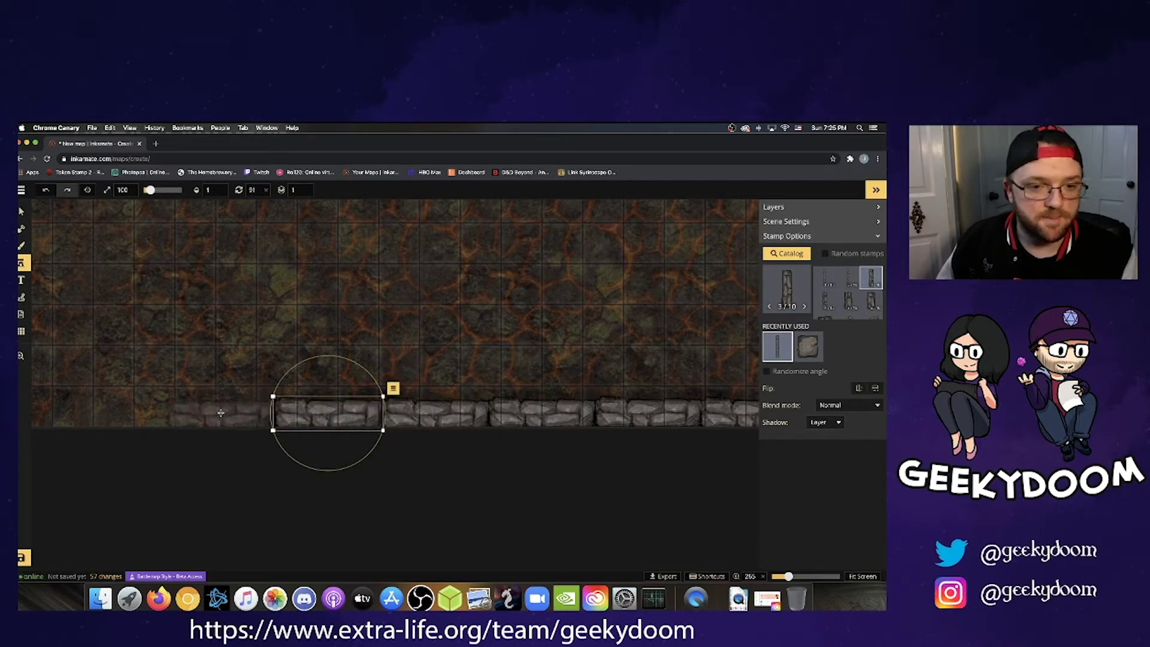
pyautogui.click(220, 412)
pyautogui.moveTo(299, 346); pyautogui.dragTo(373, 339)
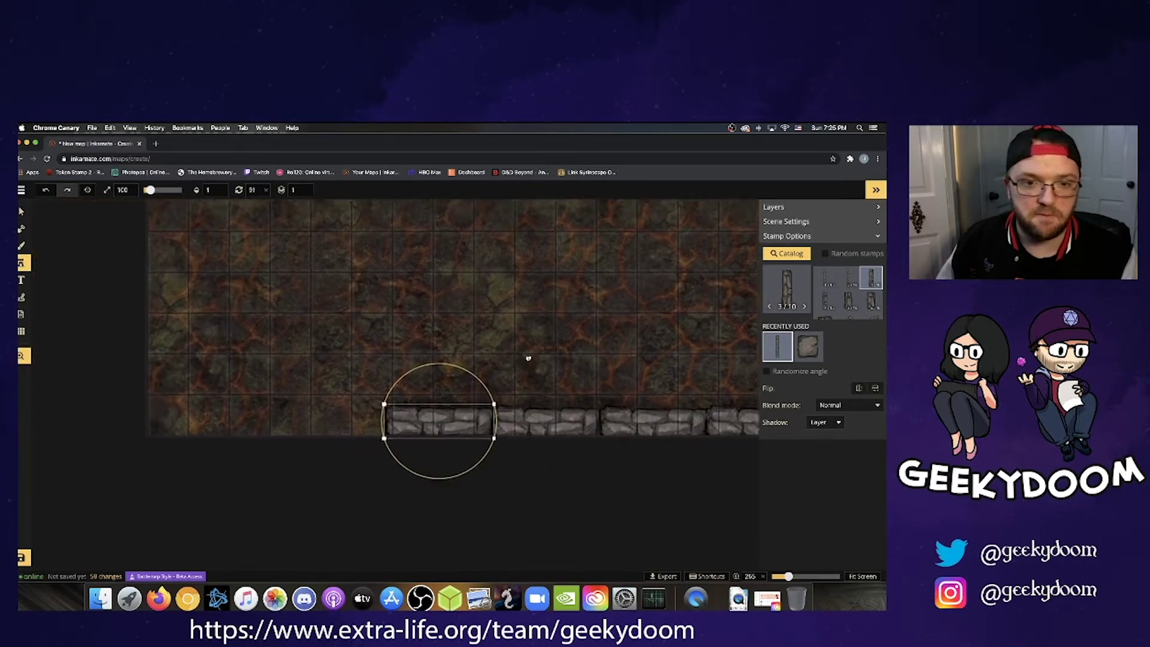
pyautogui.moveTo(529, 359); pyautogui.dragTo(561, 366)
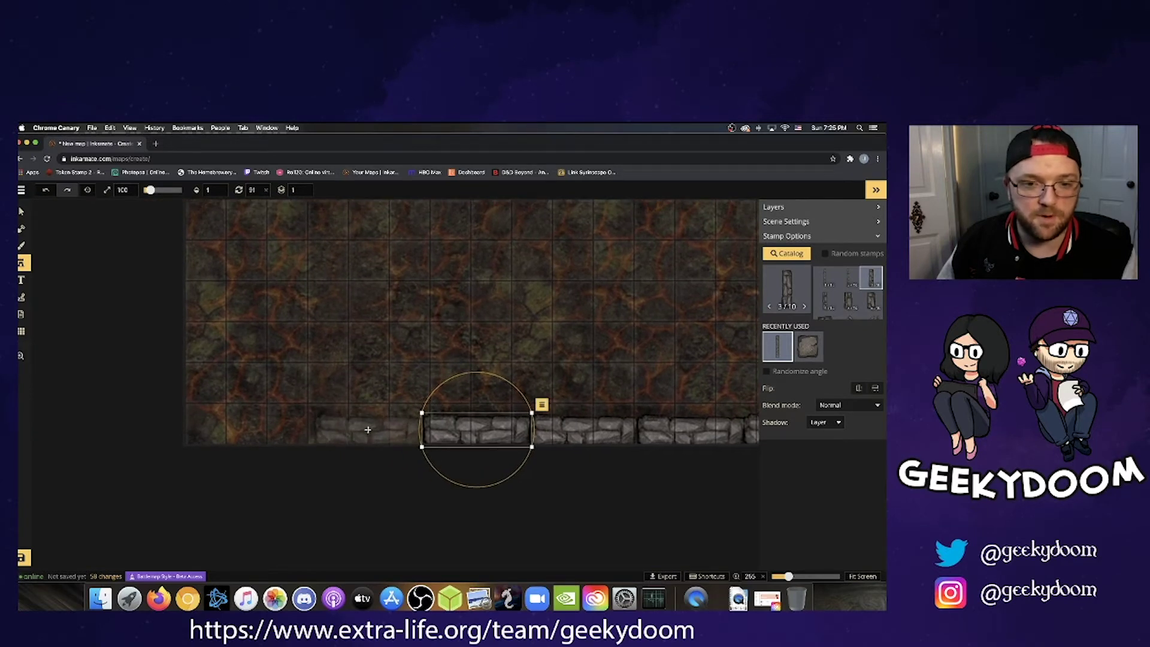
pyautogui.click(367, 429)
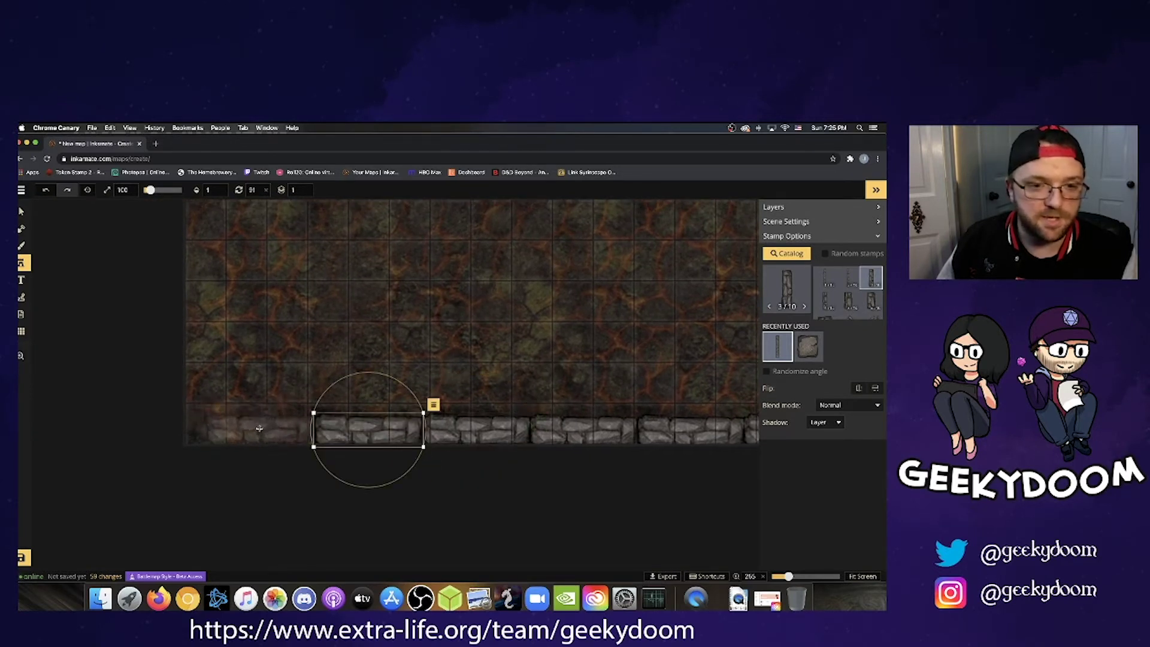
pyautogui.click(259, 430)
# Rotate a new wall segment upright into the map's bottom-left corner and stack a second one above it on the left edge.
pyautogui.click(327, 317)
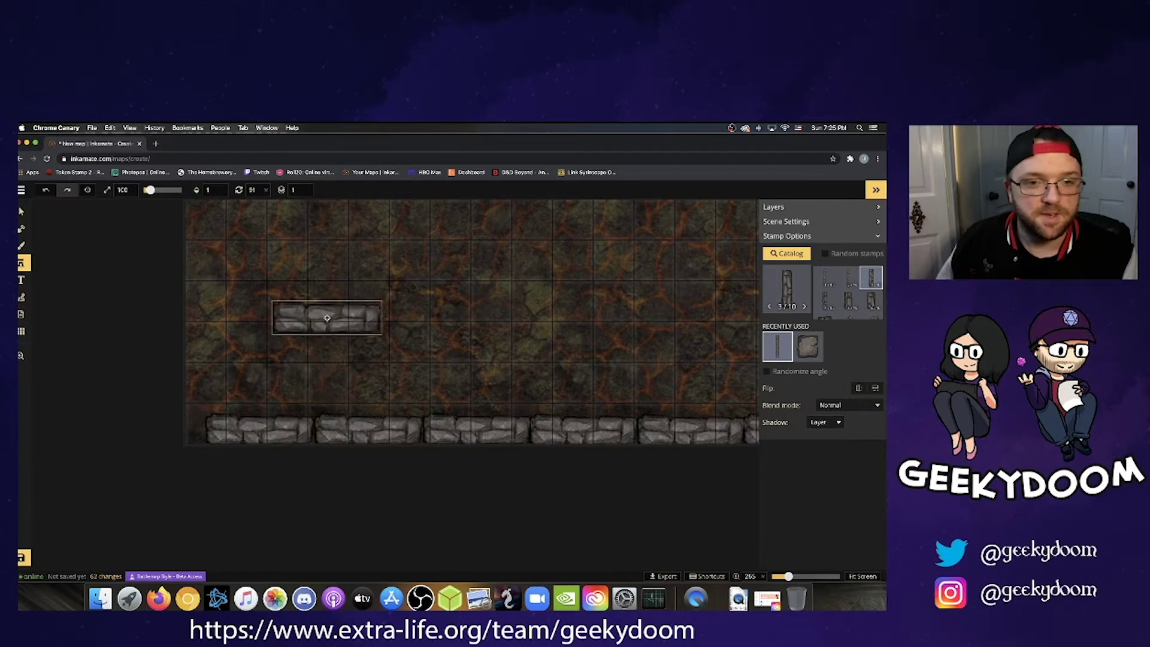
pyautogui.press('space')
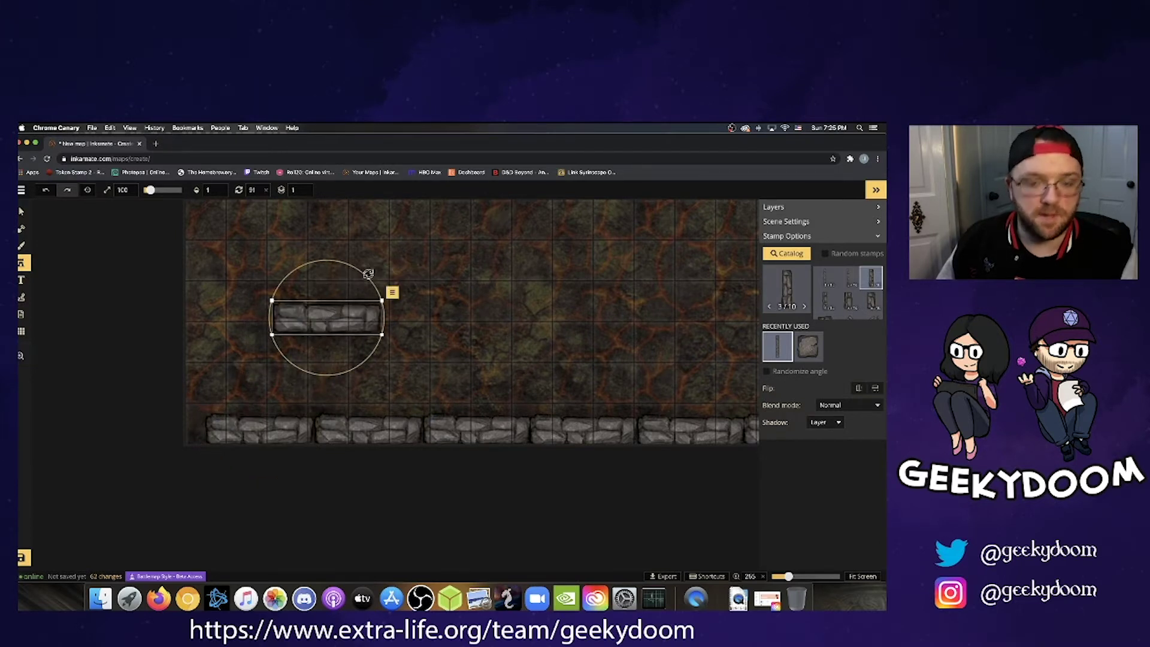
pyautogui.moveTo(368, 274); pyautogui.dragTo(191, 396)
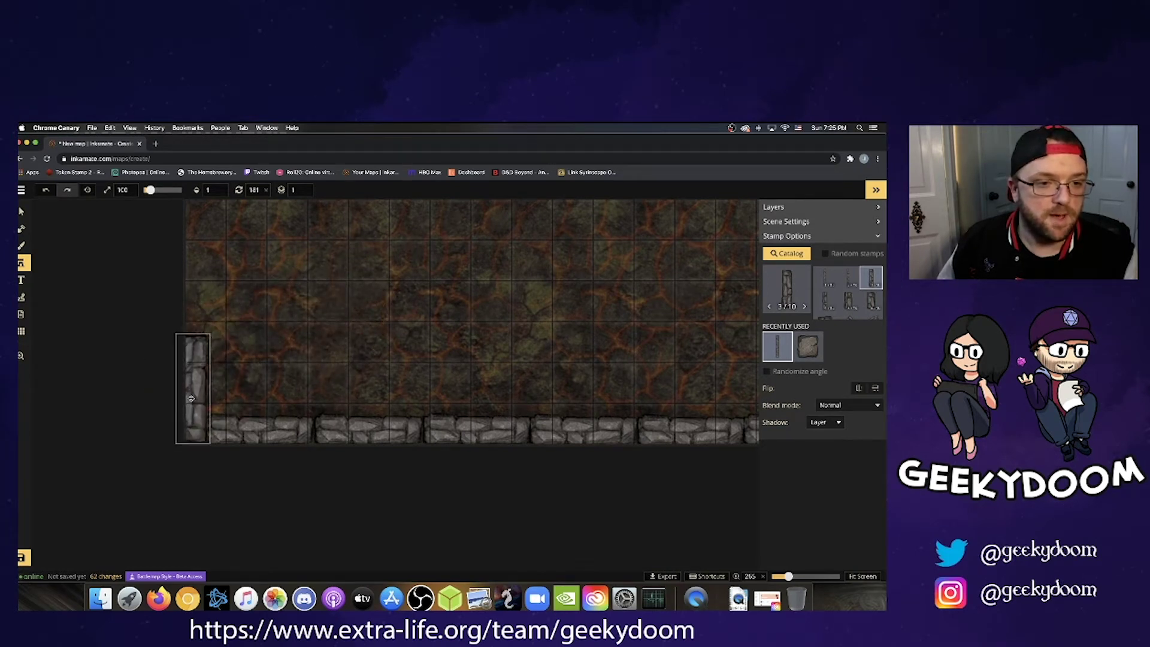
pyautogui.press('space')
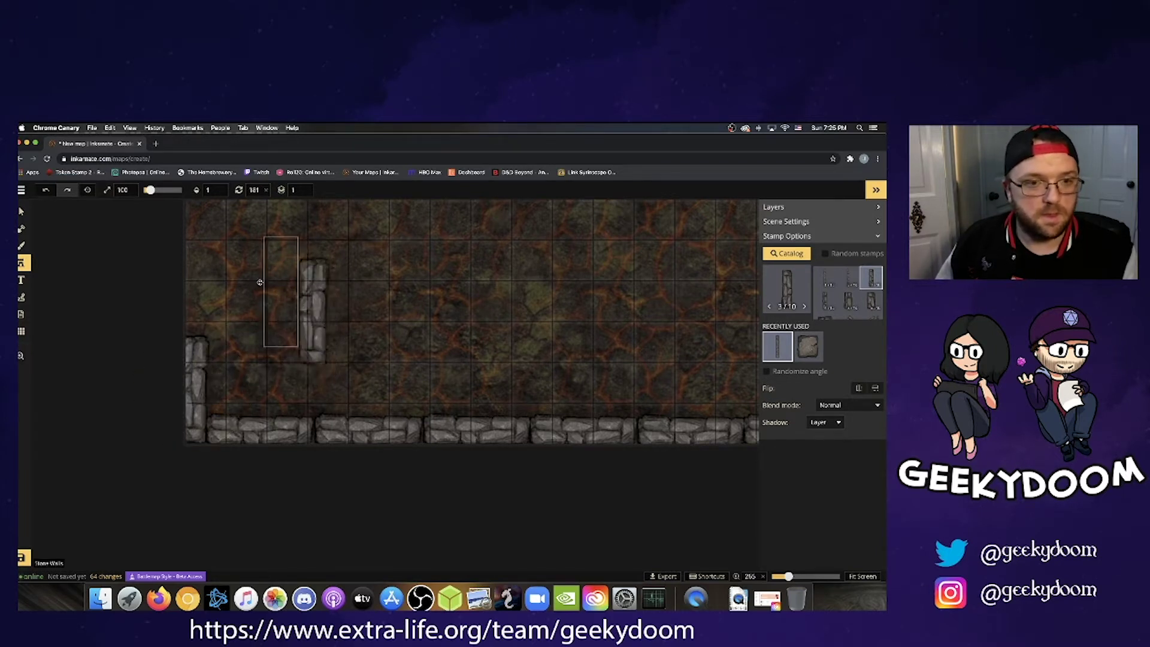
pyautogui.click(193, 282)
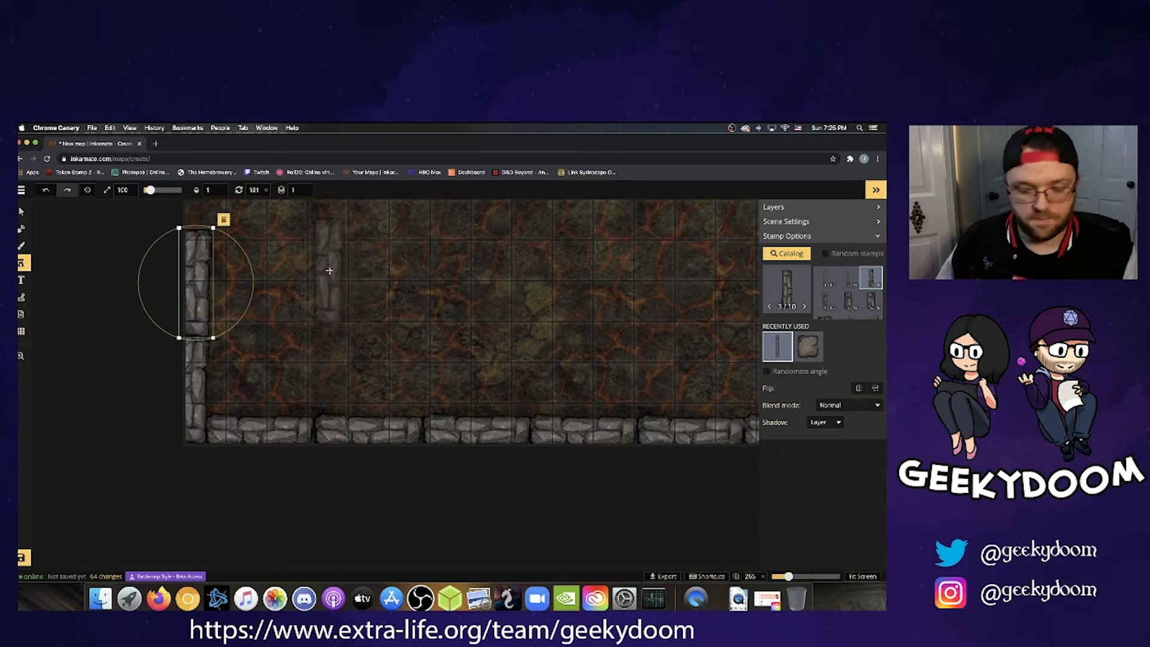
# Stack two more upright stone wall segments on the map's left edge, continuing the wall upward.
pyautogui.moveTo(350, 276); pyautogui.dragTo(475, 395)
pyautogui.moveTo(420, 303); pyautogui.dragTo(461, 355)
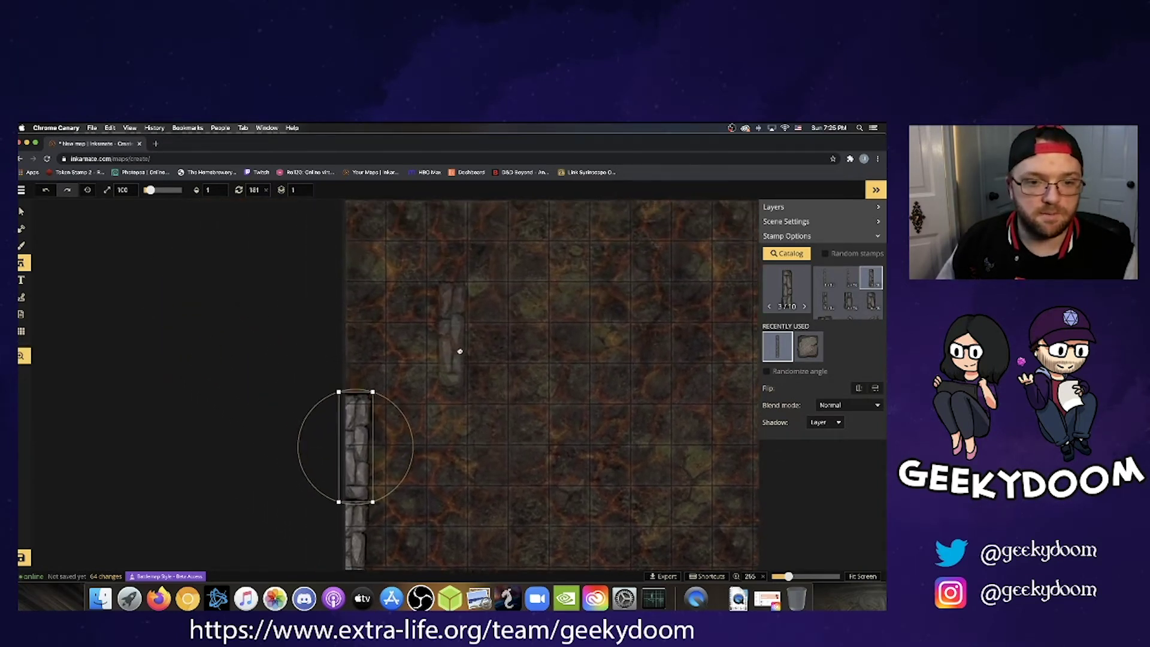
pyautogui.scroll(2, 461, 355)
pyautogui.hscroll(-1, 460, 355)
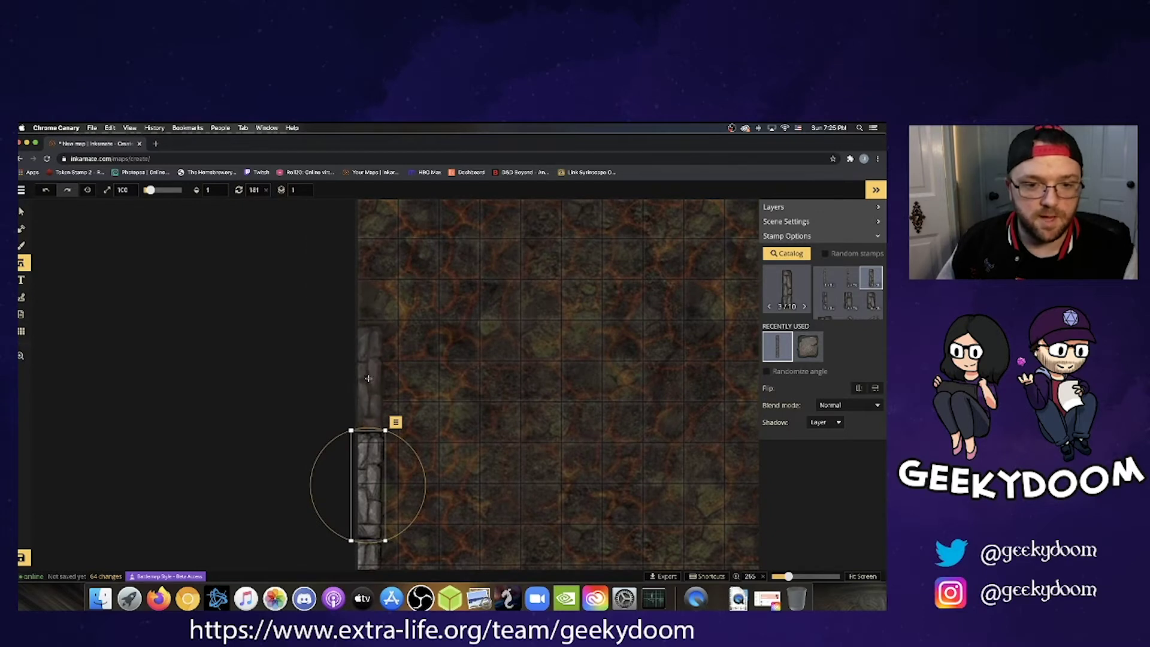
pyautogui.click(368, 378)
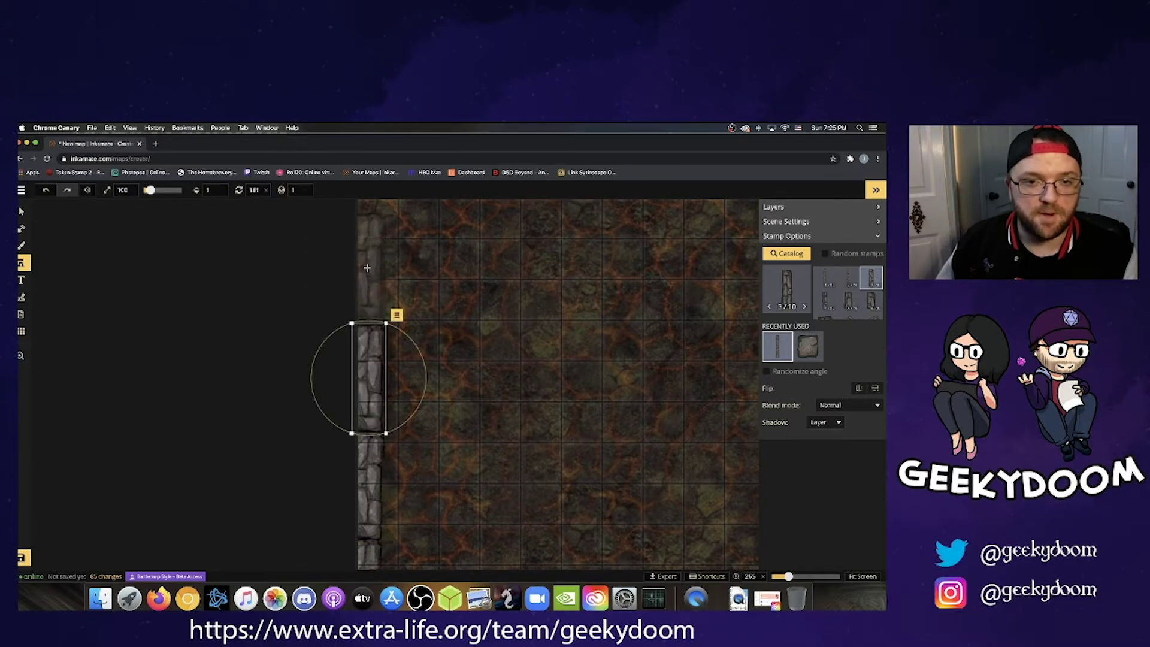
pyautogui.click(367, 270)
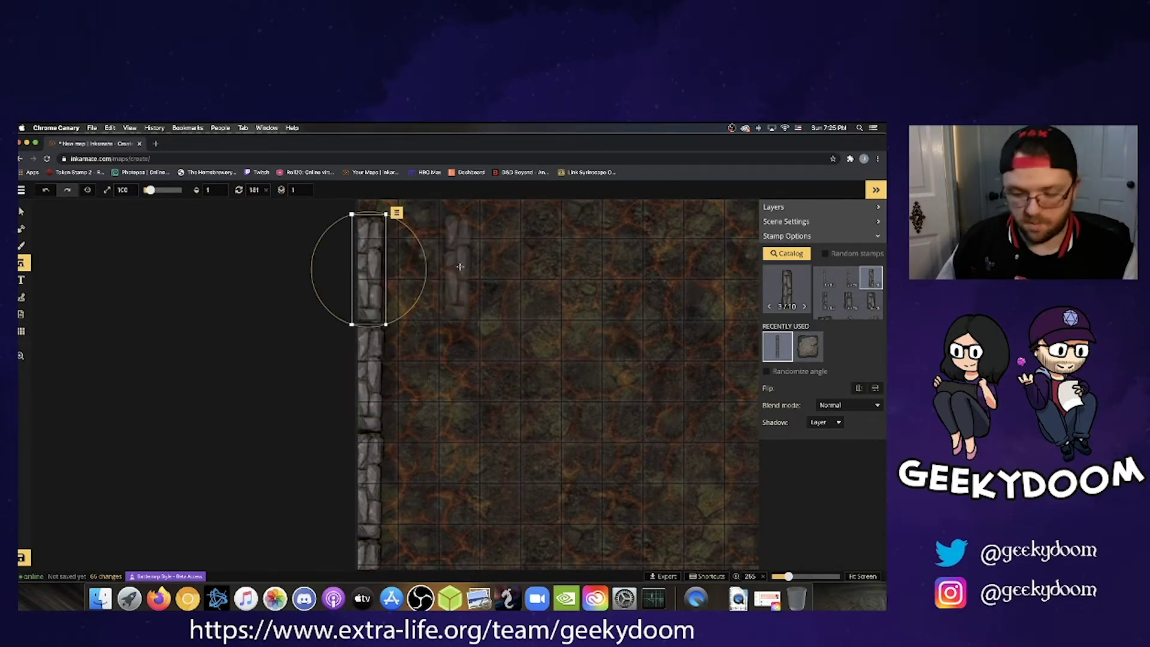
# Extend the left-edge wall farther up with another two upright stone segments.
pyautogui.scroll(3, 487, 385)
pyautogui.hscroll(-1, 487, 385)
pyautogui.scroll(5, 486, 385)
pyautogui.hscroll(-1, 486, 385)
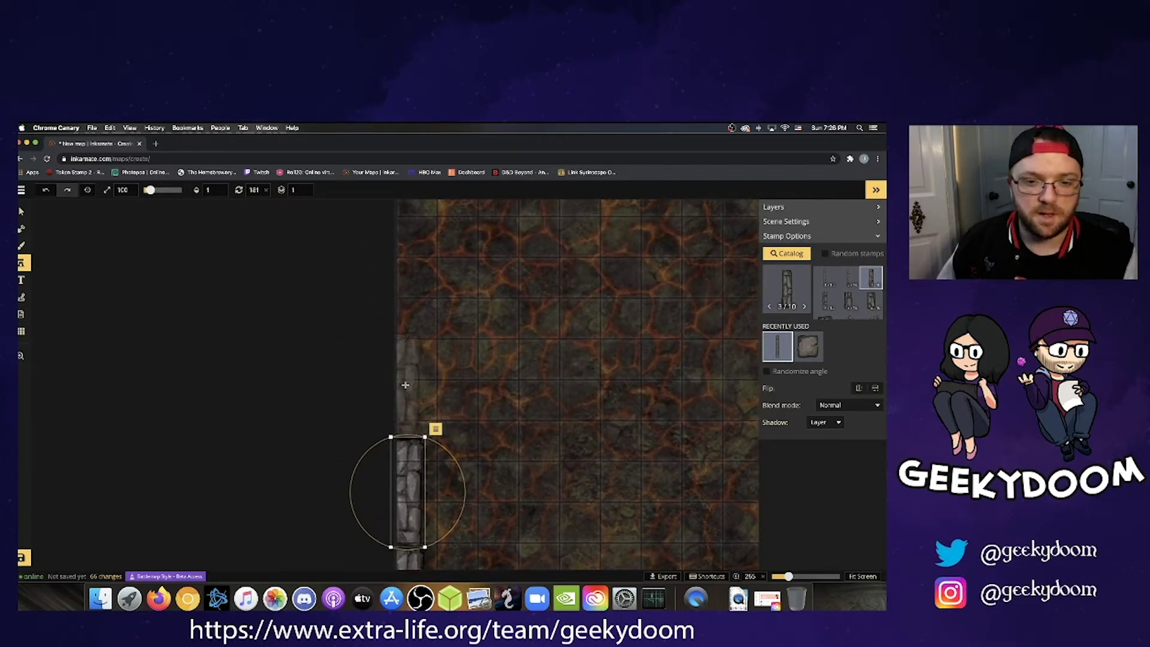
pyautogui.click(406, 385)
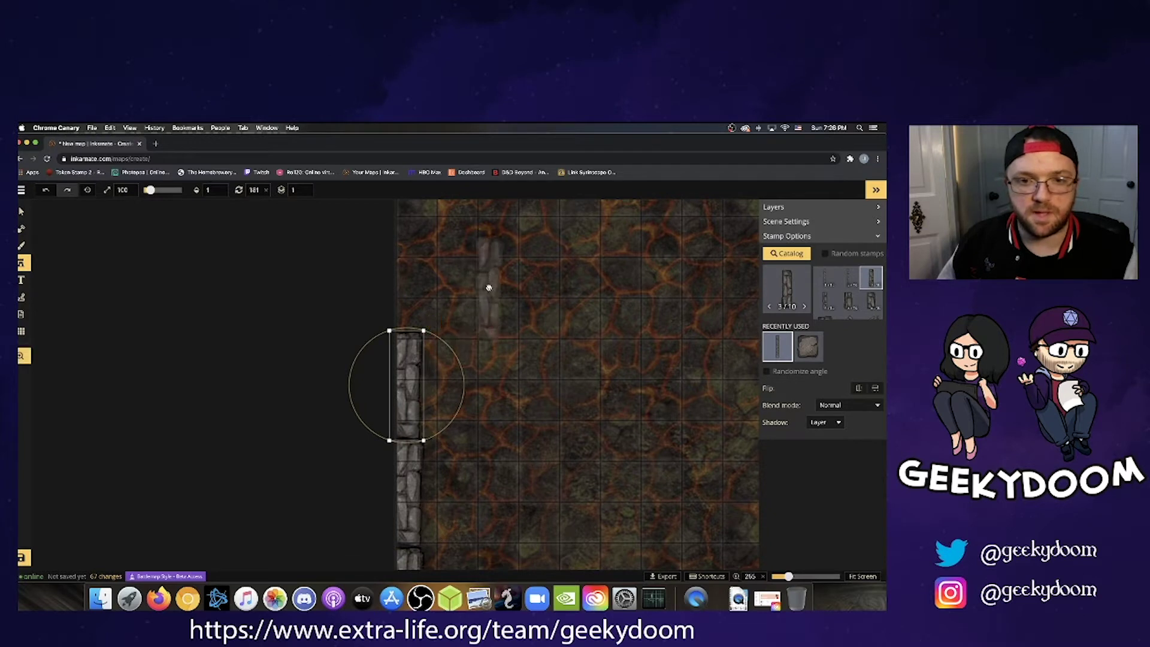
pyautogui.scroll(2, 503, 352)
pyautogui.hscroll(-1, 503, 351)
pyautogui.scroll(3, 503, 351)
pyautogui.hscroll(-1, 502, 352)
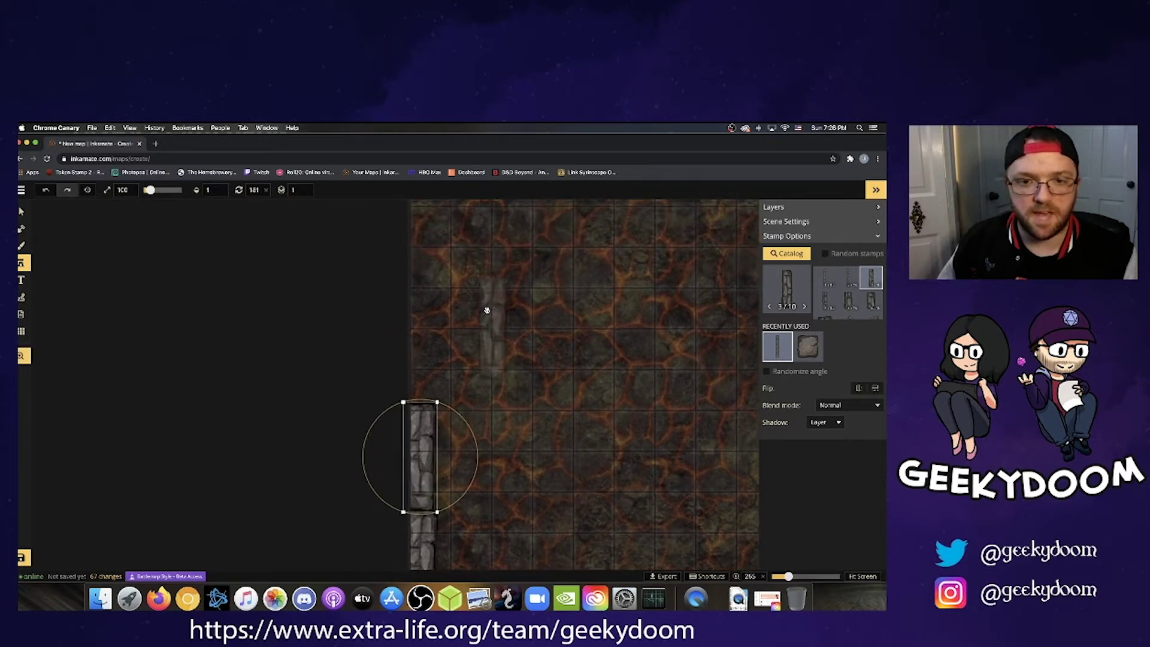
pyautogui.click(425, 374)
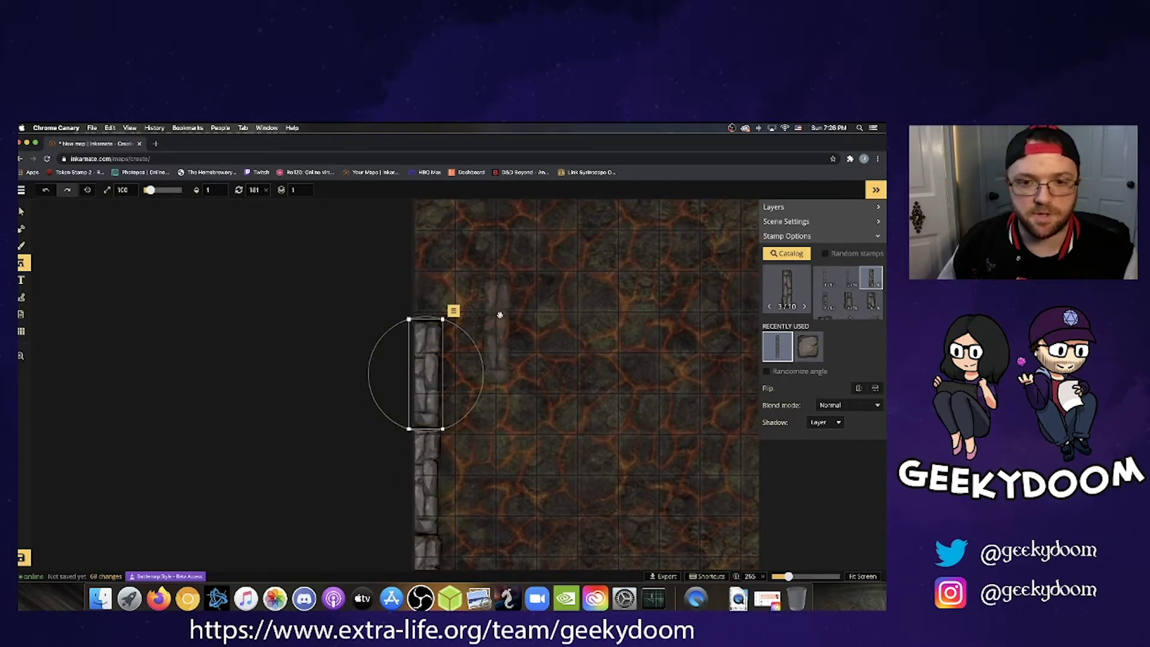
# Complete the left-edge wall with three more upright segments up to the map's top-left corner.
pyautogui.scroll(3, 502, 316)
pyautogui.hscroll(-1, 502, 316)
pyautogui.scroll(1, 505, 320)
pyautogui.hscroll(-1, 504, 320)
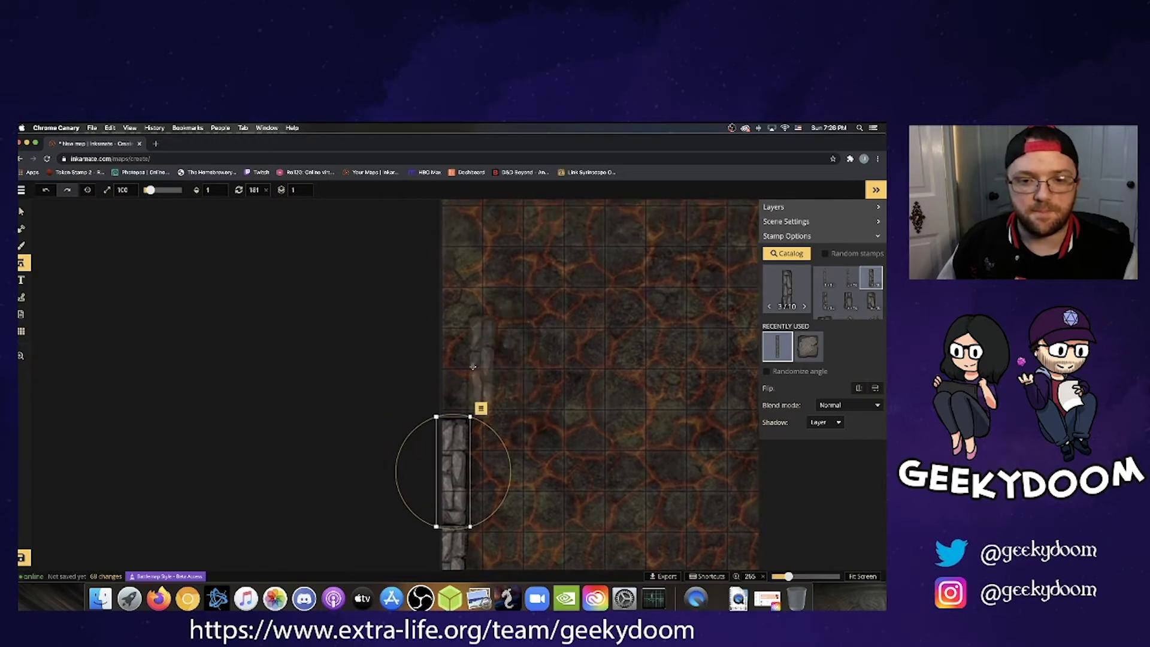
pyautogui.scroll(-3, 473, 347)
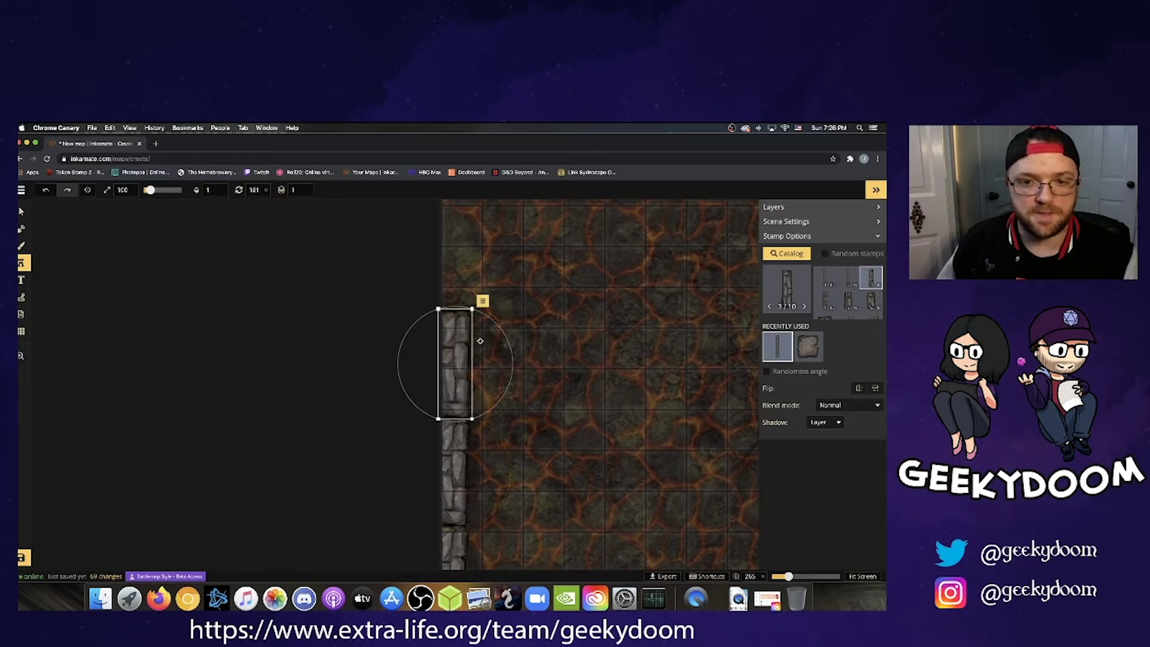
pyautogui.click(528, 308)
pyautogui.scroll(3, 533, 360)
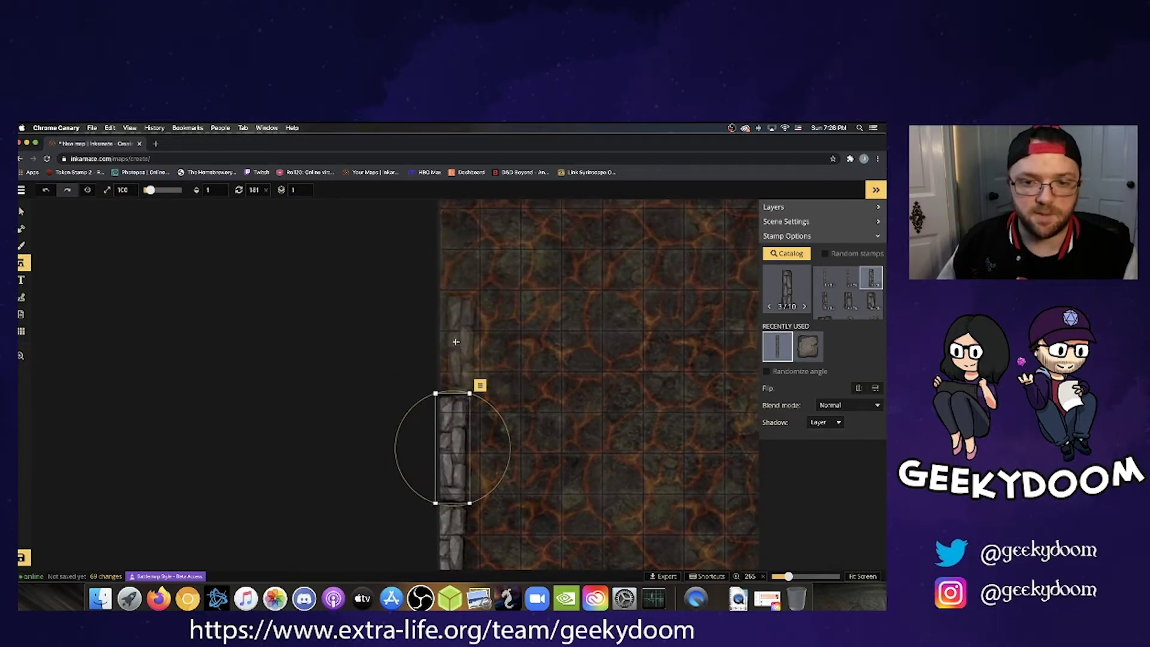
pyautogui.click(452, 340)
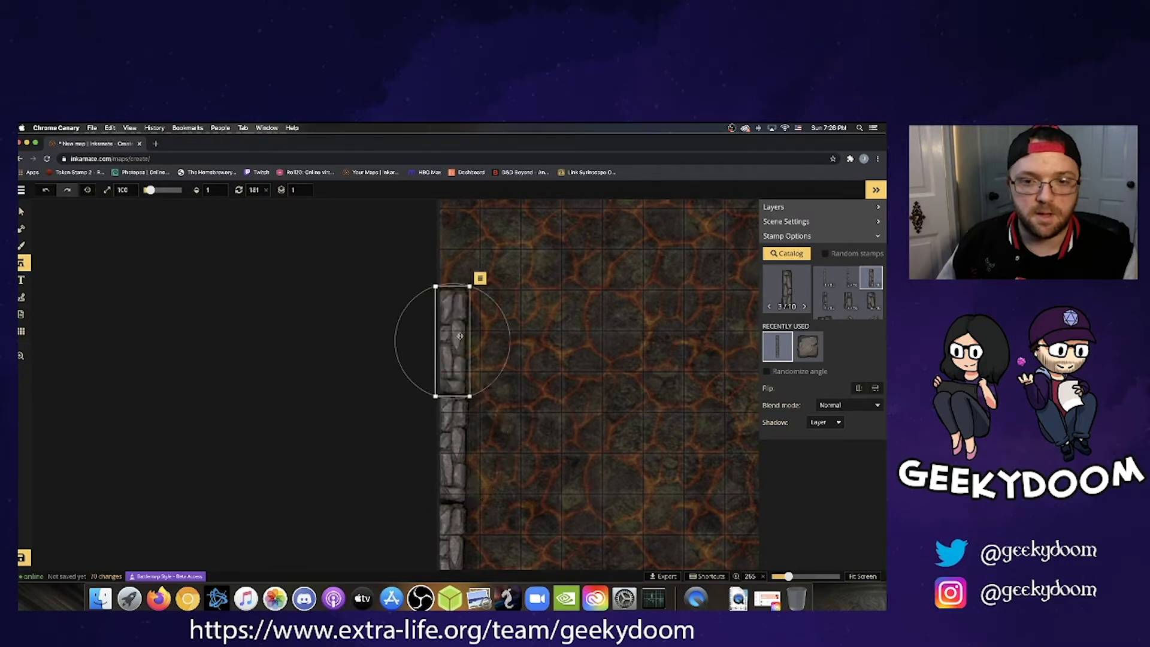
pyautogui.scroll(3, 533, 359)
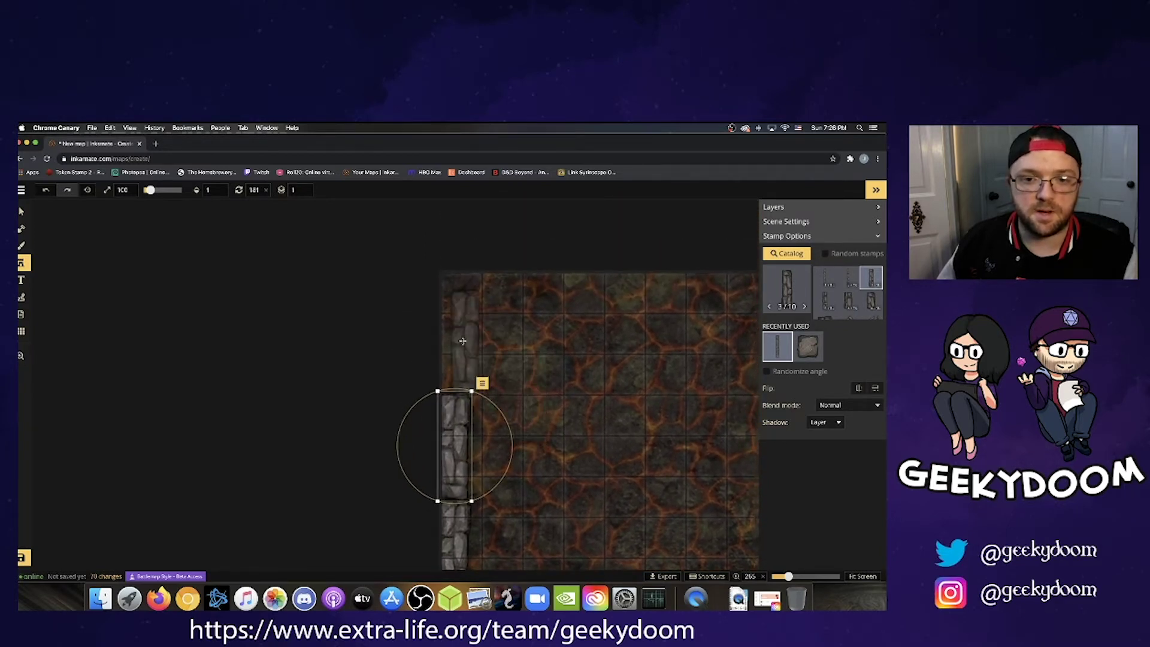
pyautogui.click(454, 339)
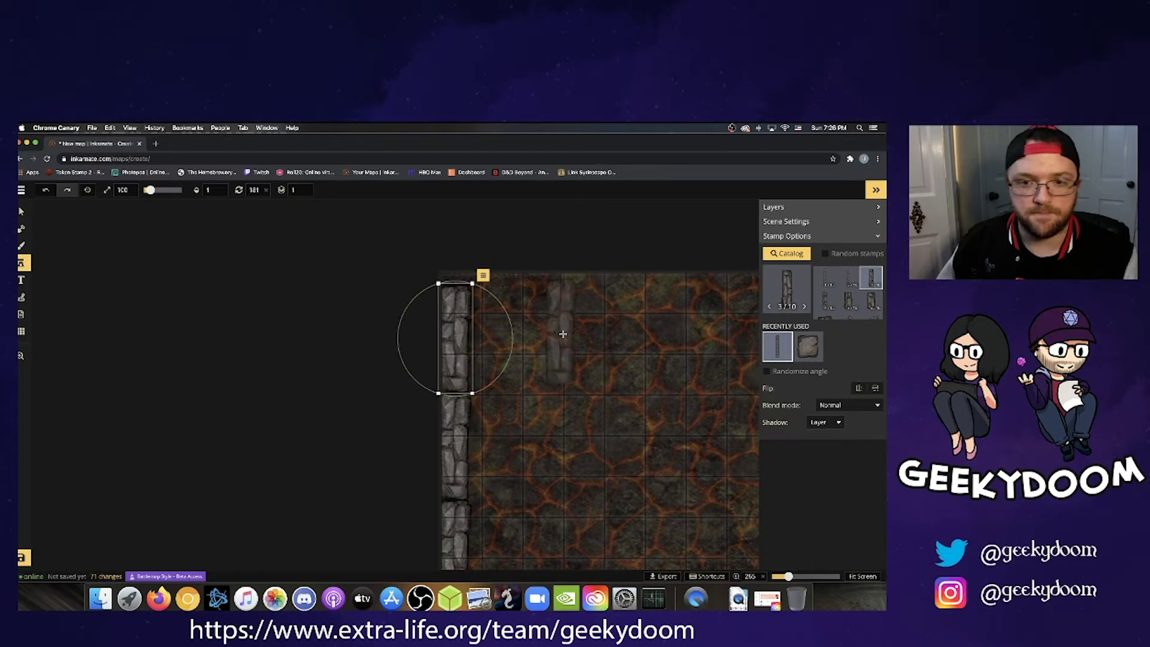
# Rotate a new wall segment to horizontal in the map's top-left corner and join a second one to its right.
pyautogui.click(563, 334)
pyautogui.moveTo(618, 314); pyautogui.dragTo(584, 388)
pyautogui.moveTo(575, 329); pyautogui.dragTo(508, 271)
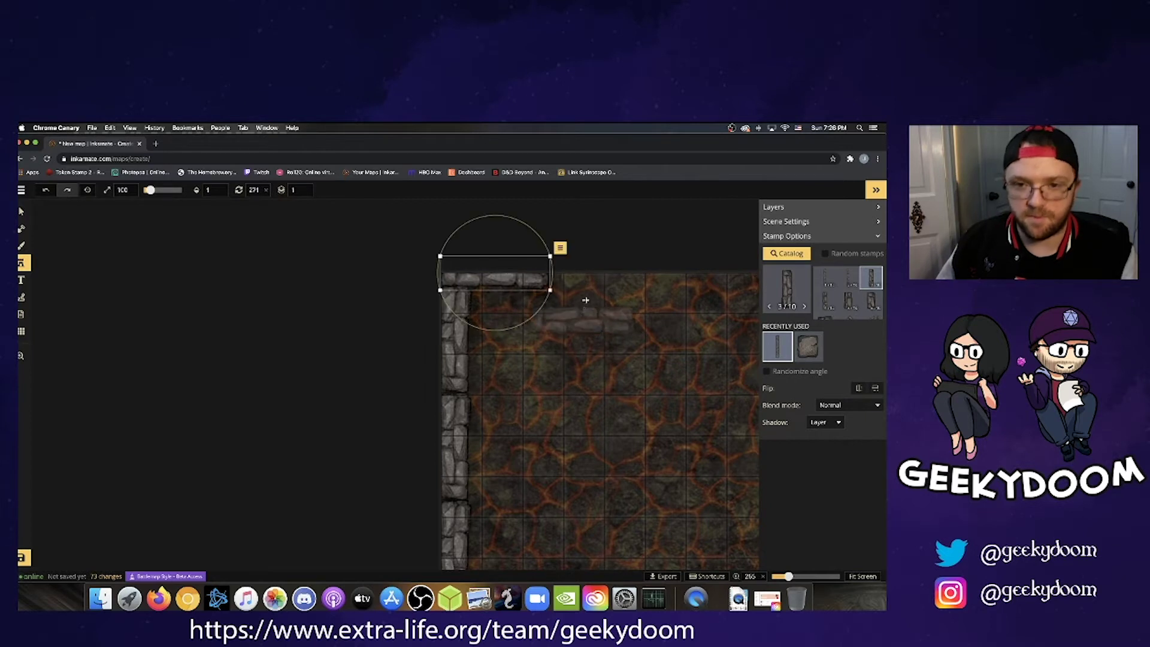
pyautogui.click(596, 298)
pyautogui.moveTo(597, 298); pyautogui.dragTo(584, 280)
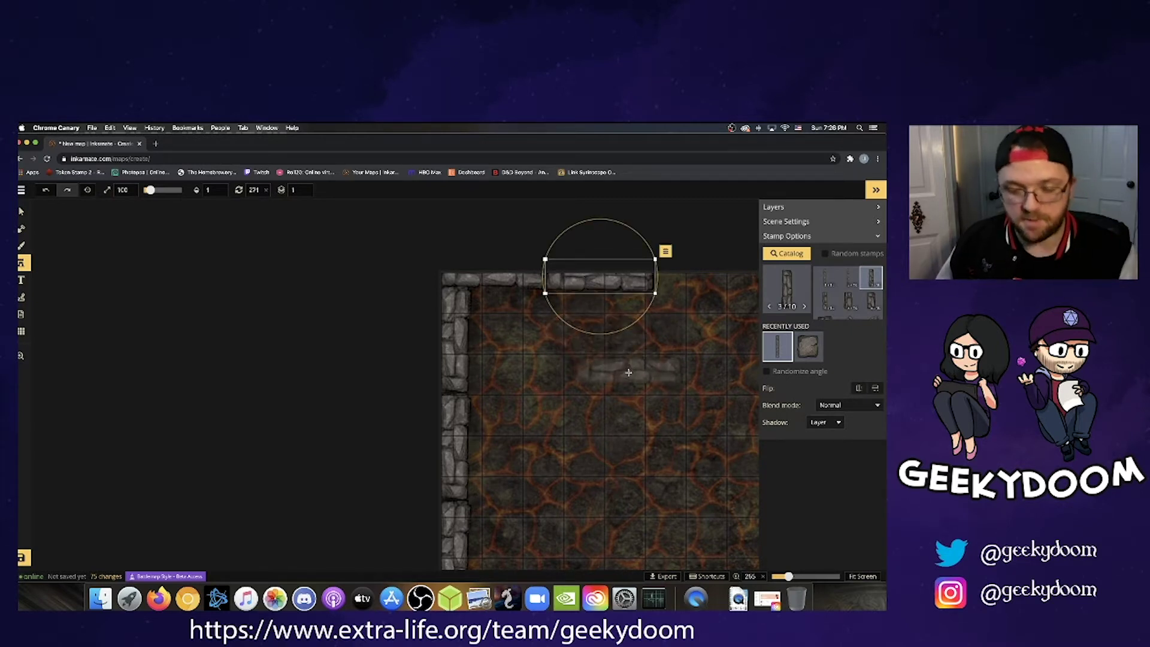
# Extend the top-edge wall rightward with three more horizontal stone segments.
pyautogui.moveTo(664, 349); pyautogui.dragTo(487, 379)
pyautogui.moveTo(571, 370); pyautogui.dragTo(507, 387)
pyautogui.click(460, 329)
pyautogui.click(570, 333)
pyautogui.click(565, 329)
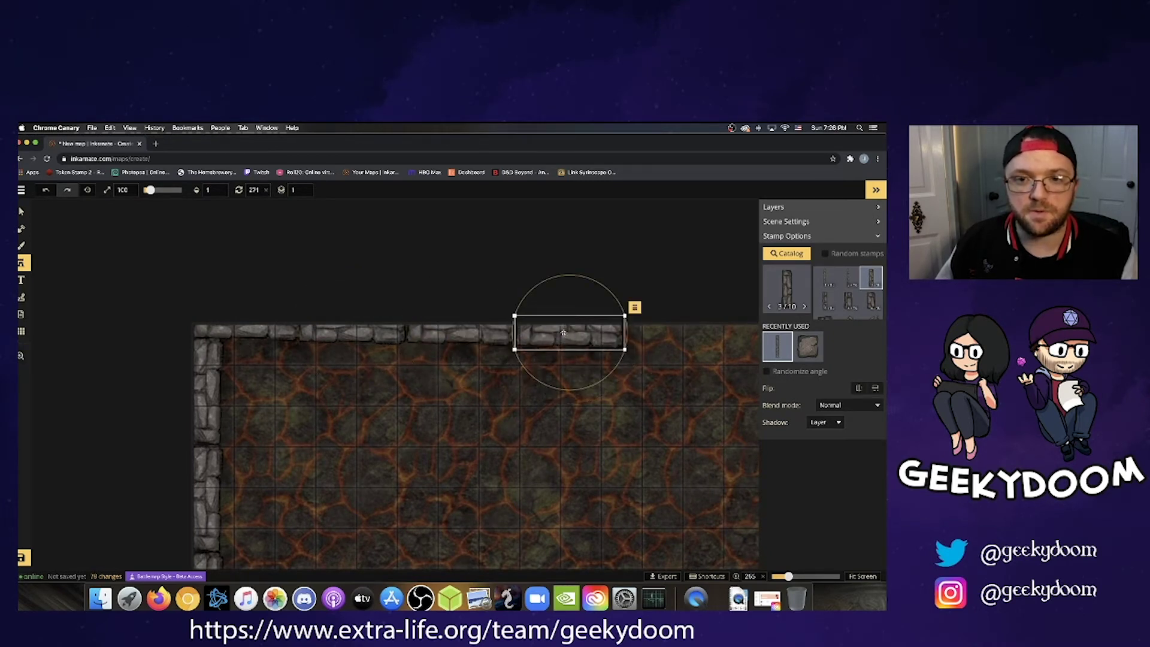
pyautogui.click(692, 382)
pyautogui.moveTo(693, 382); pyautogui.dragTo(670, 336)
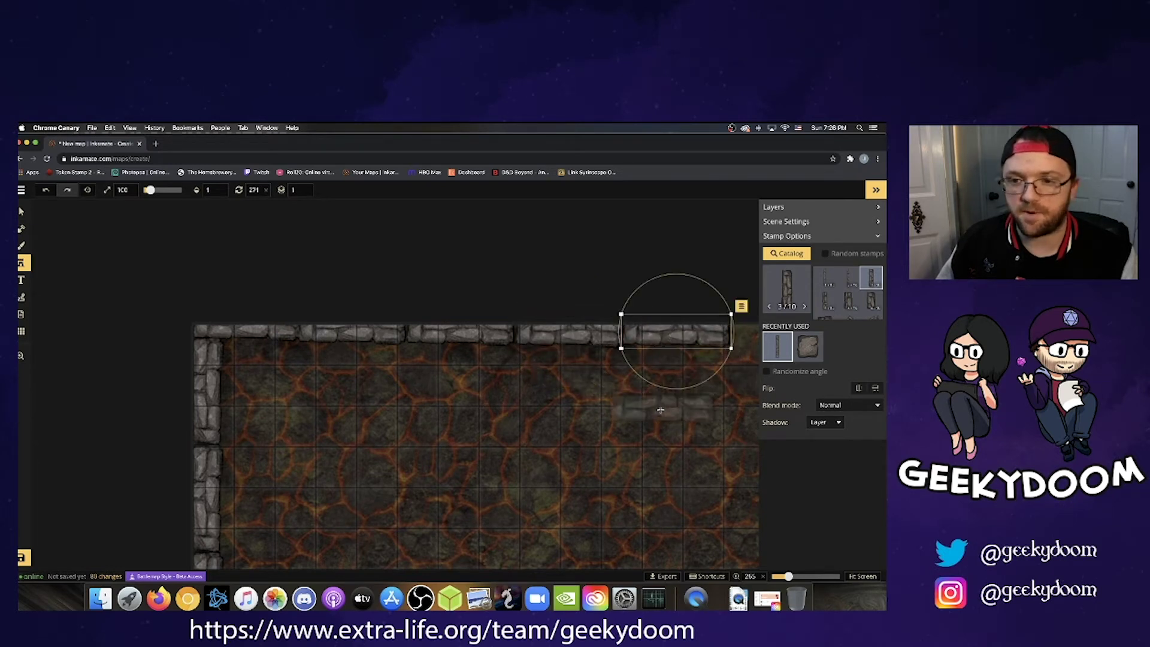
# Continue the top-edge wall rightward with another two horizontal stone segments.
pyautogui.press('space')
pyautogui.moveTo(676, 408); pyautogui.dragTo(456, 435)
pyautogui.moveTo(602, 427); pyautogui.dragTo(381, 443)
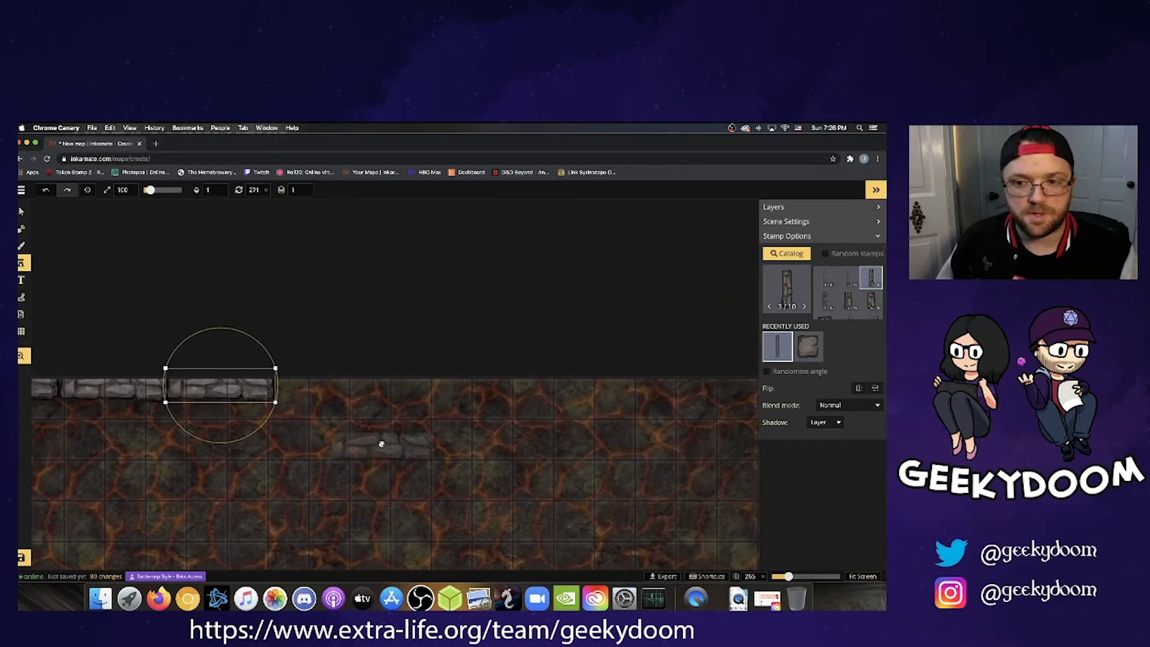
pyautogui.click(330, 386)
pyautogui.hscroll(5, 495, 436)
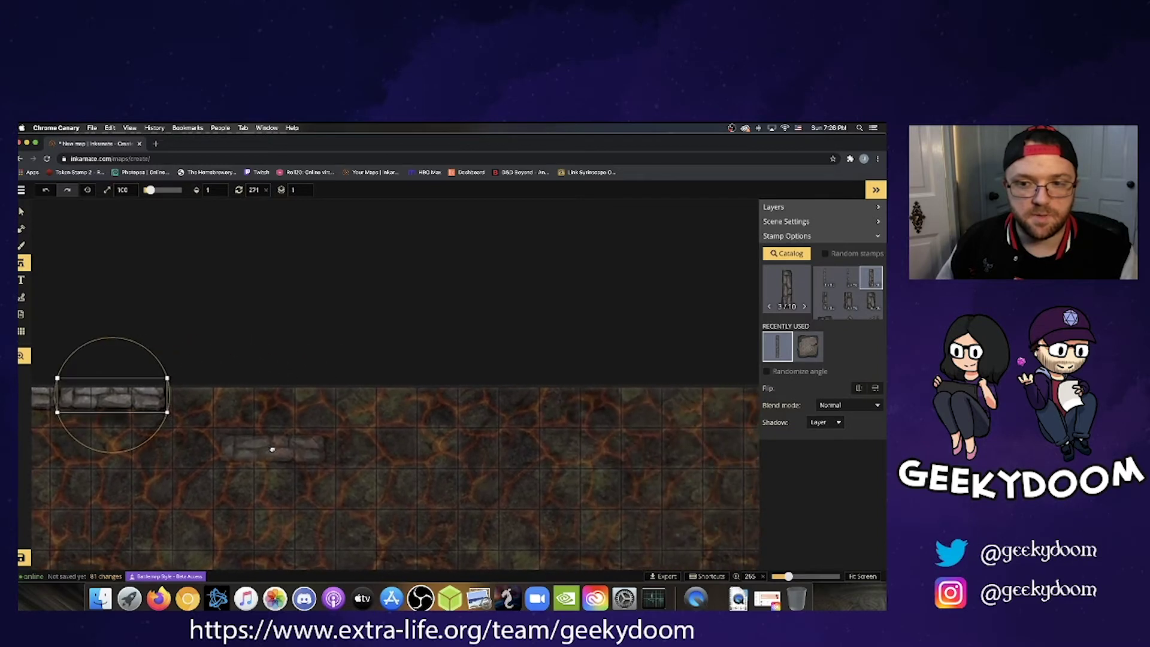
pyautogui.click(219, 396)
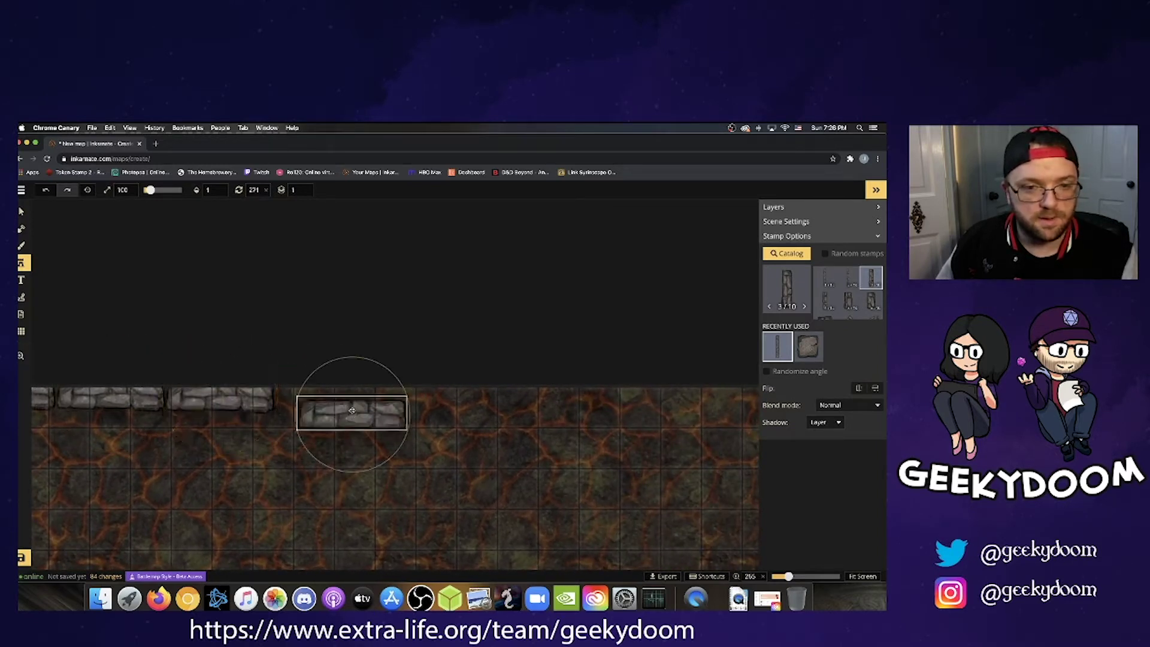
# Complete the top-edge wall with five more horizontal segments up to the map's top-right corner.
pyautogui.click(330, 399)
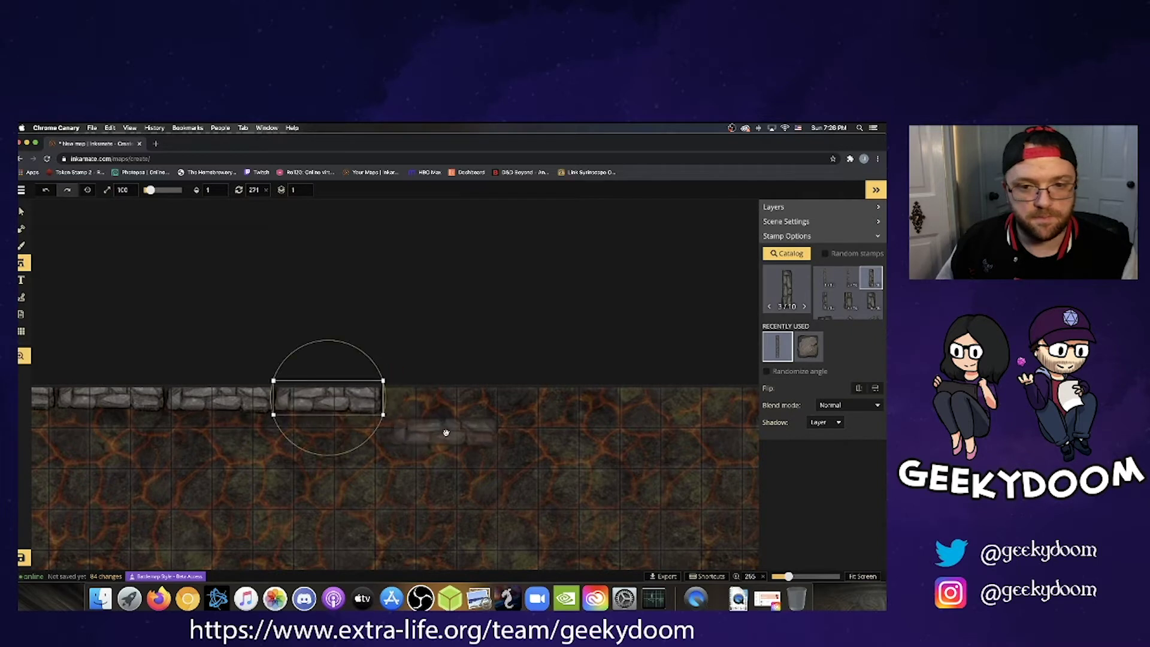
pyautogui.click(443, 403)
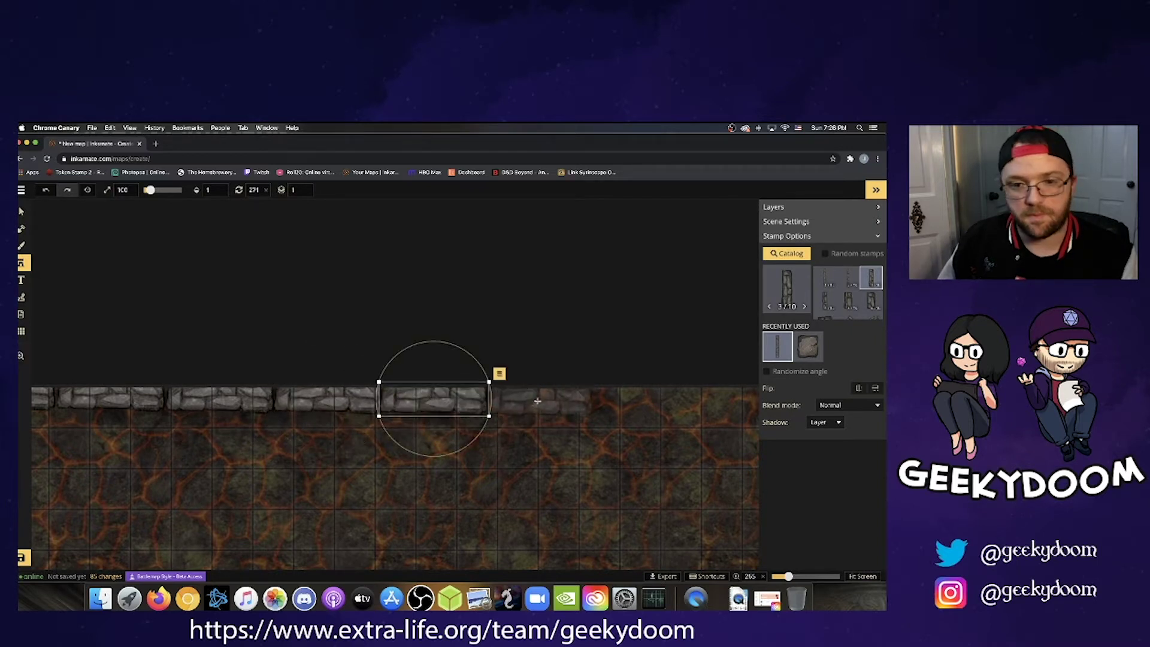
pyautogui.click(539, 399)
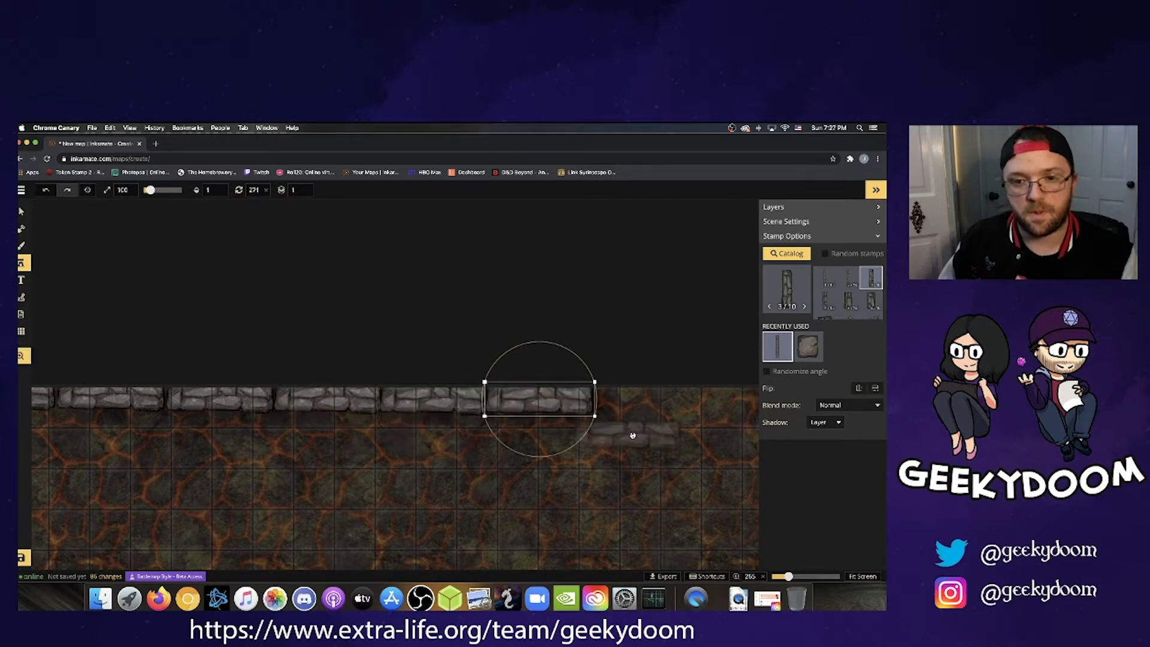
pyautogui.moveTo(637, 436); pyautogui.dragTo(400, 449)
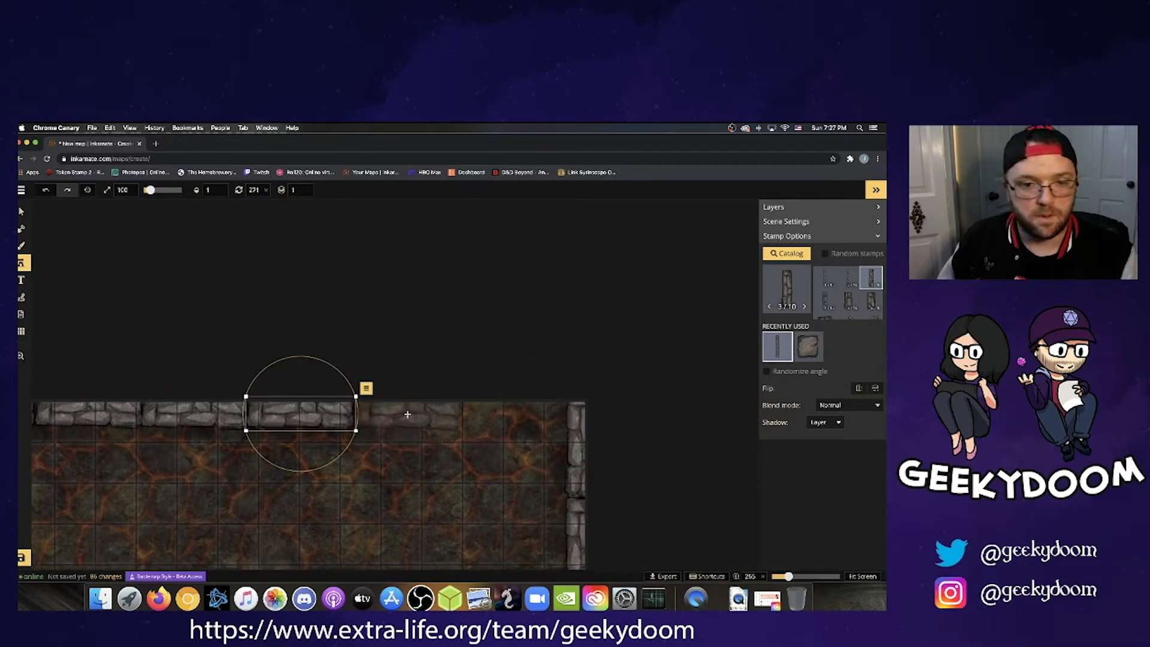
pyautogui.click(405, 414)
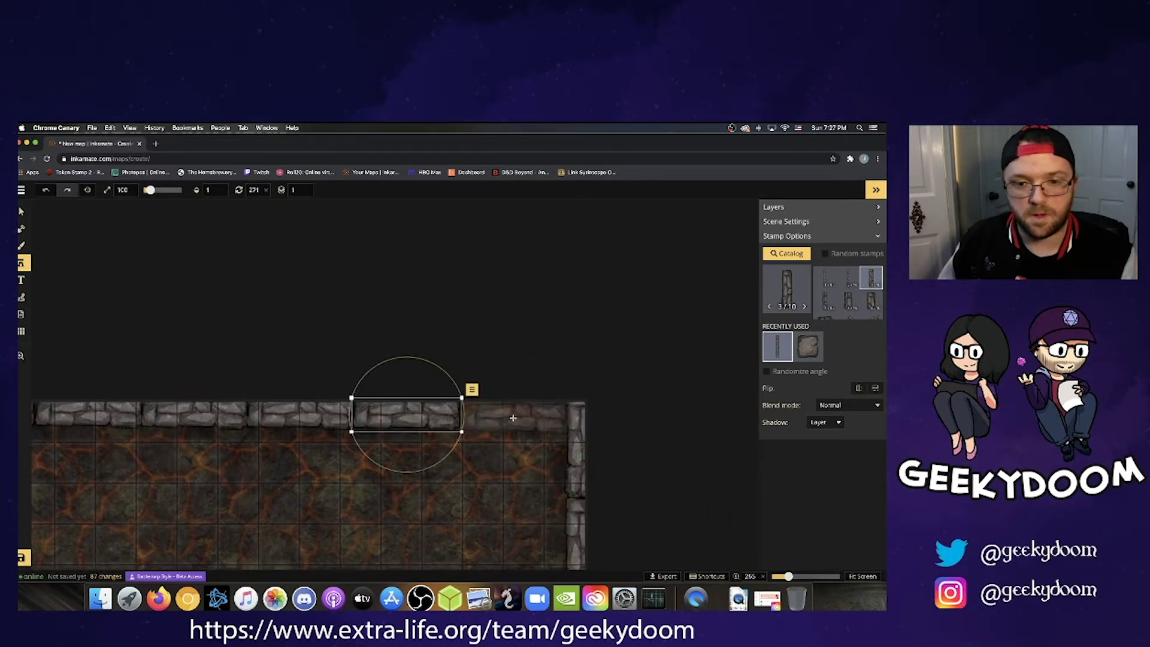
pyautogui.click(511, 416)
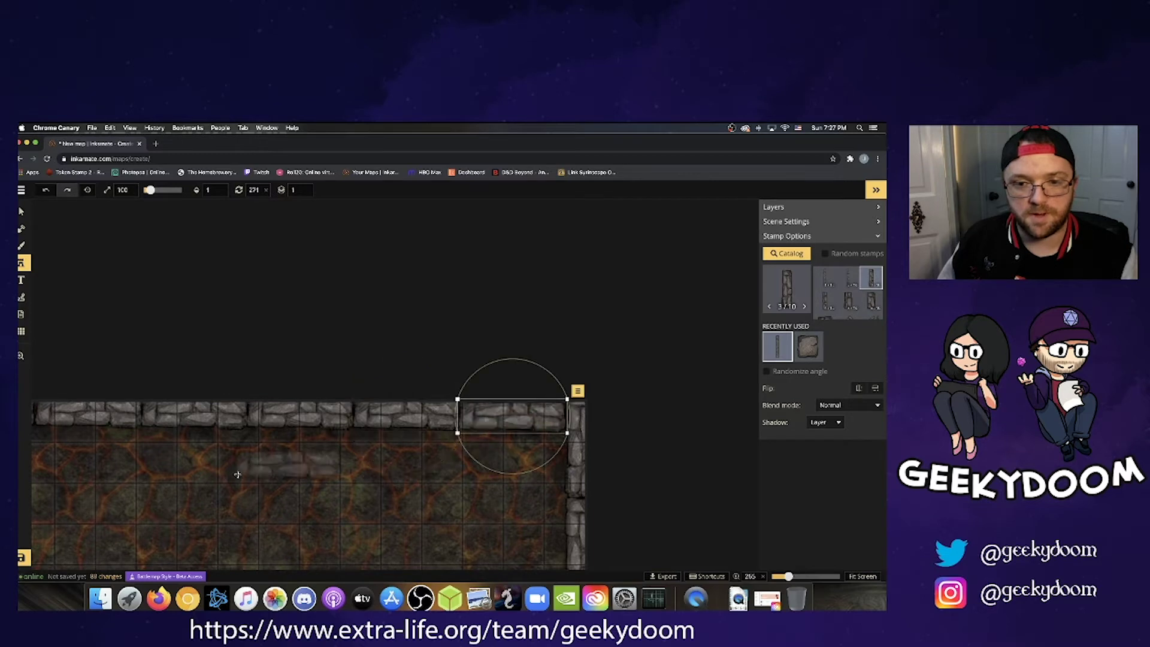
# Review the stone wall border and the central stone slab across the whole map.
pyautogui.scroll(-5, 341, 436)
pyautogui.moveTo(347, 471); pyautogui.dragTo(531, 257)
pyautogui.moveTo(465, 370); pyautogui.dragTo(534, 301)
pyautogui.scroll(-5, 492, 338)
pyautogui.press('space')
pyautogui.scroll(-5, 432, 353)
pyautogui.hscroll(-3, 432, 354)
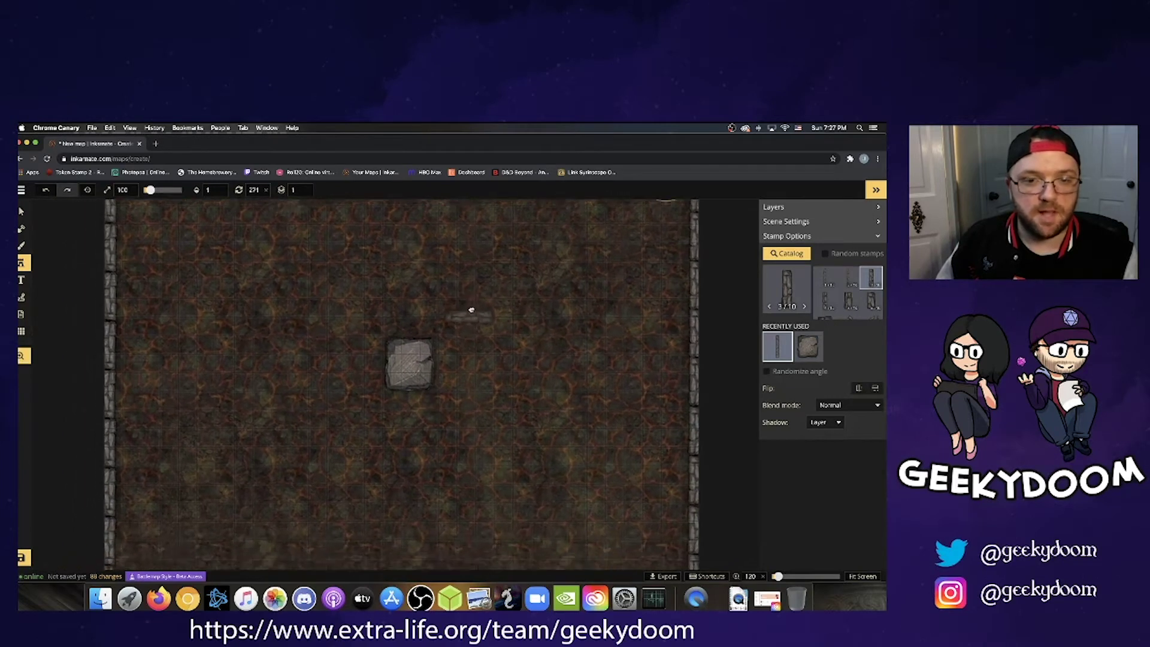
pyautogui.scroll(5, 487, 326)
pyautogui.hscroll(-1, 486, 326)
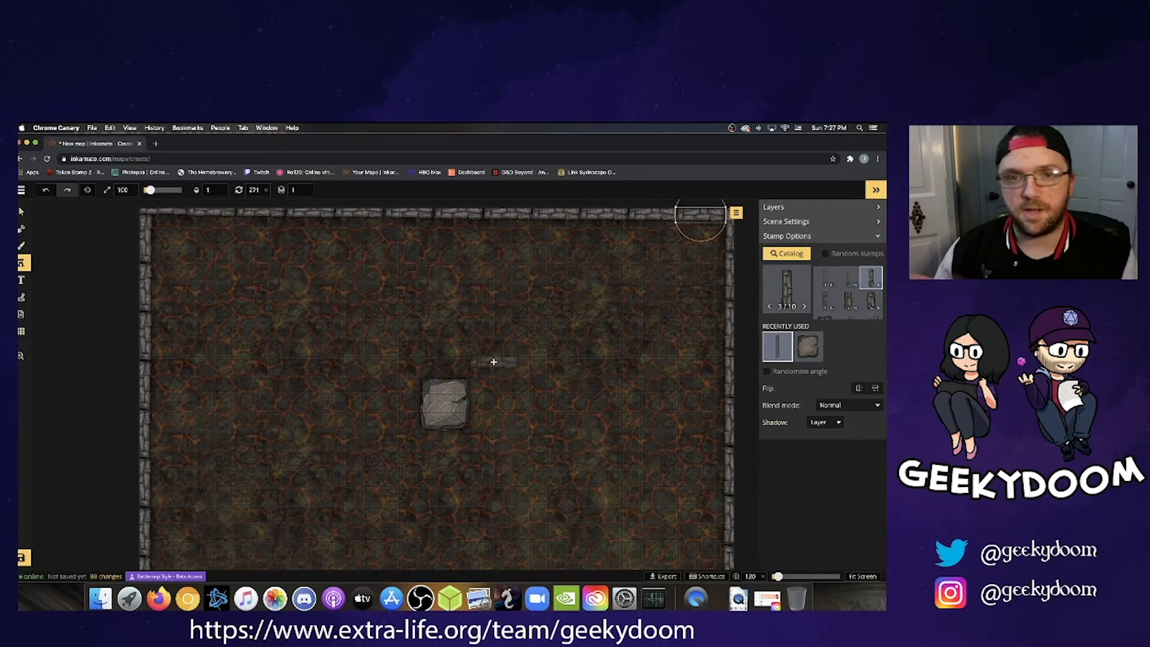
pyautogui.moveTo(531, 321); pyautogui.dragTo(509, 302)
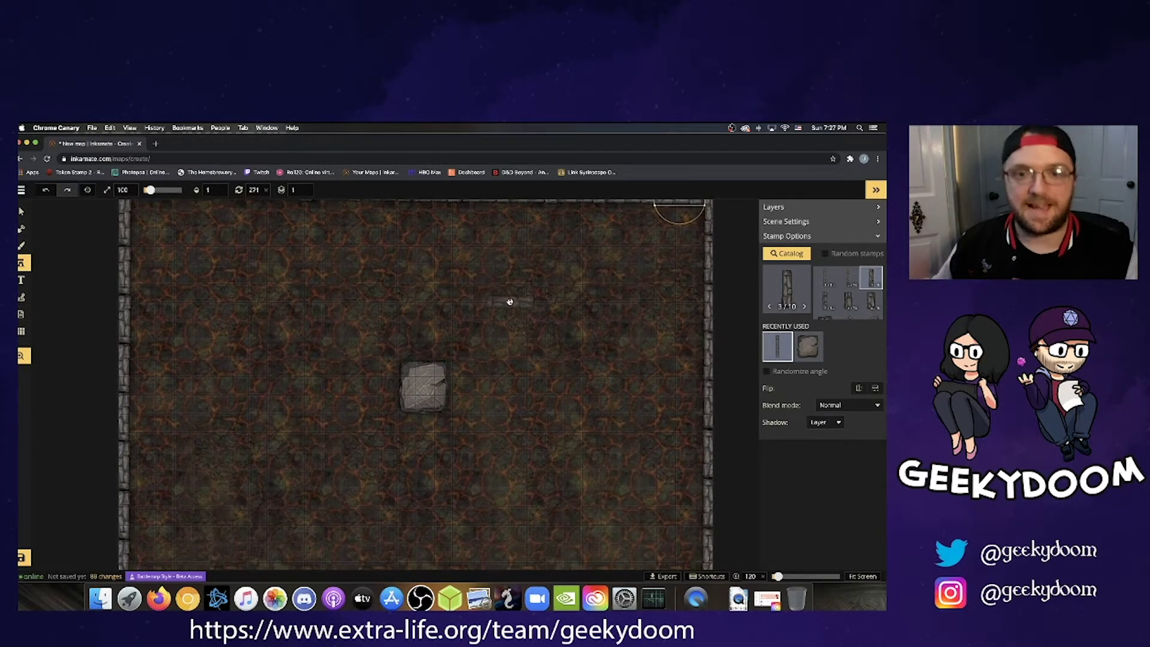
# Place two horizontal wall segments side by side above the central stone slab and delete the stray extra segment.
pyautogui.click(396, 338)
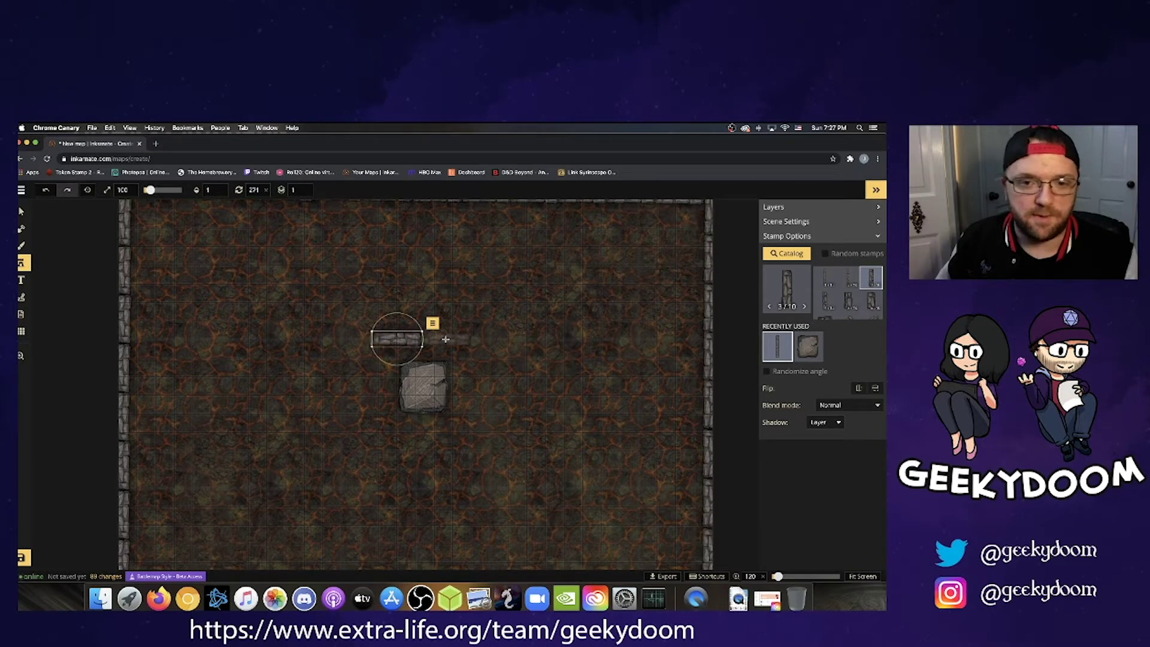
pyautogui.click(448, 339)
pyautogui.click(410, 338)
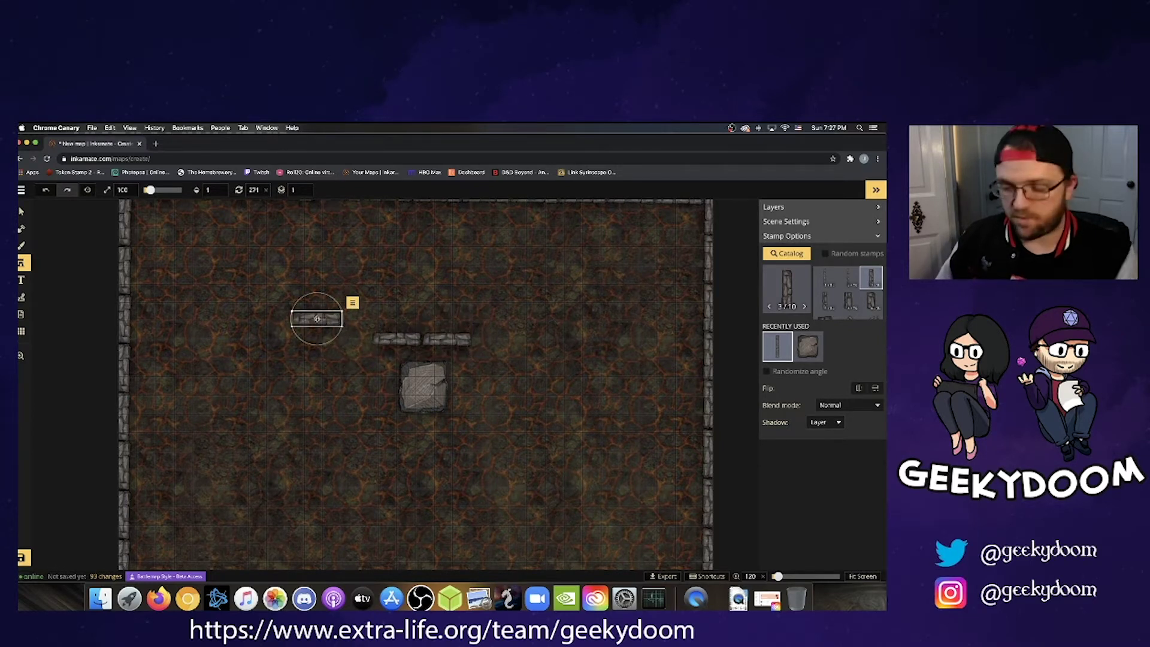
pyautogui.click(350, 303)
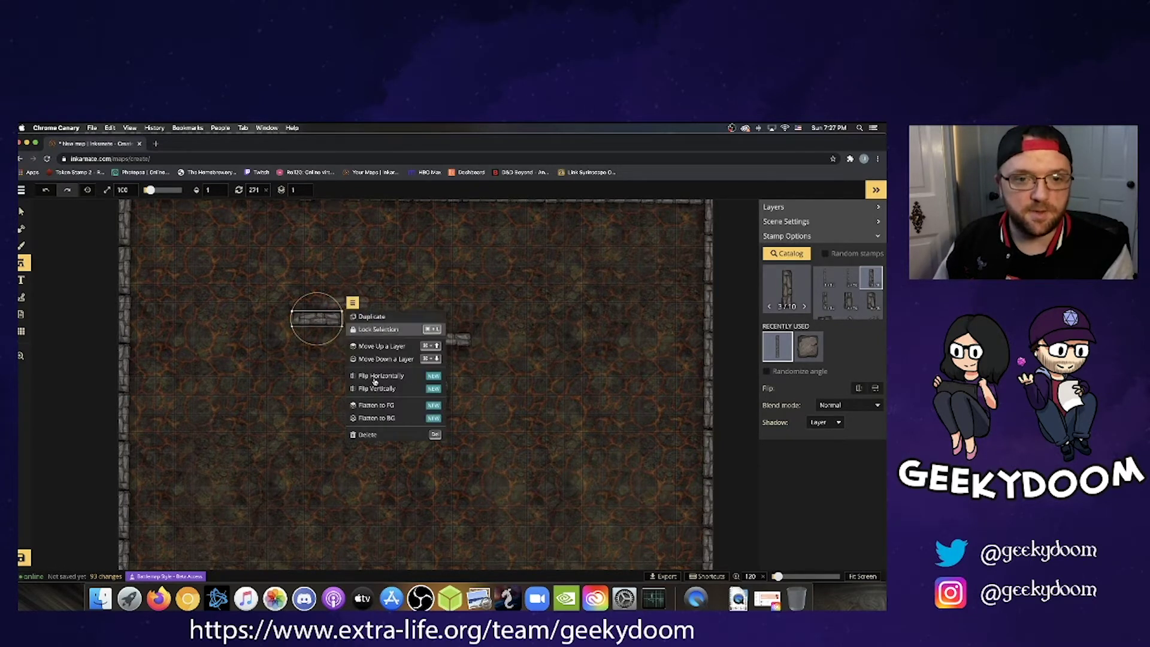
pyautogui.click(381, 435)
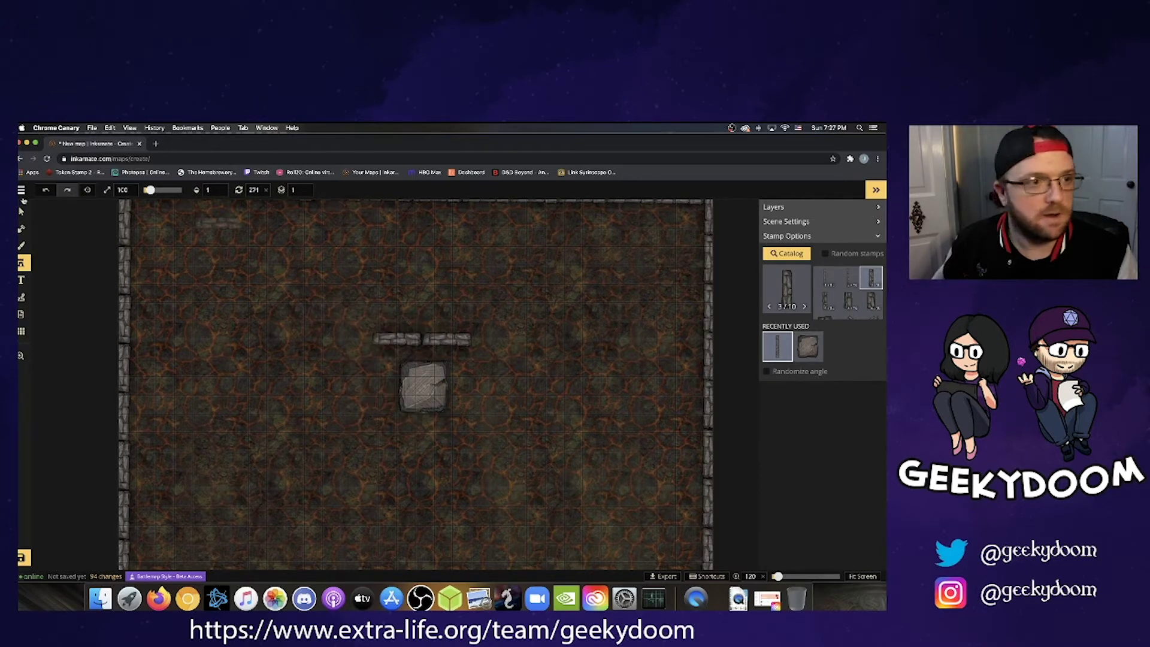
# Nudge the left horizontal wall segment above the stone slab slightly toward its neighbouring segment.
pyautogui.click(25, 212)
pyautogui.click(410, 340)
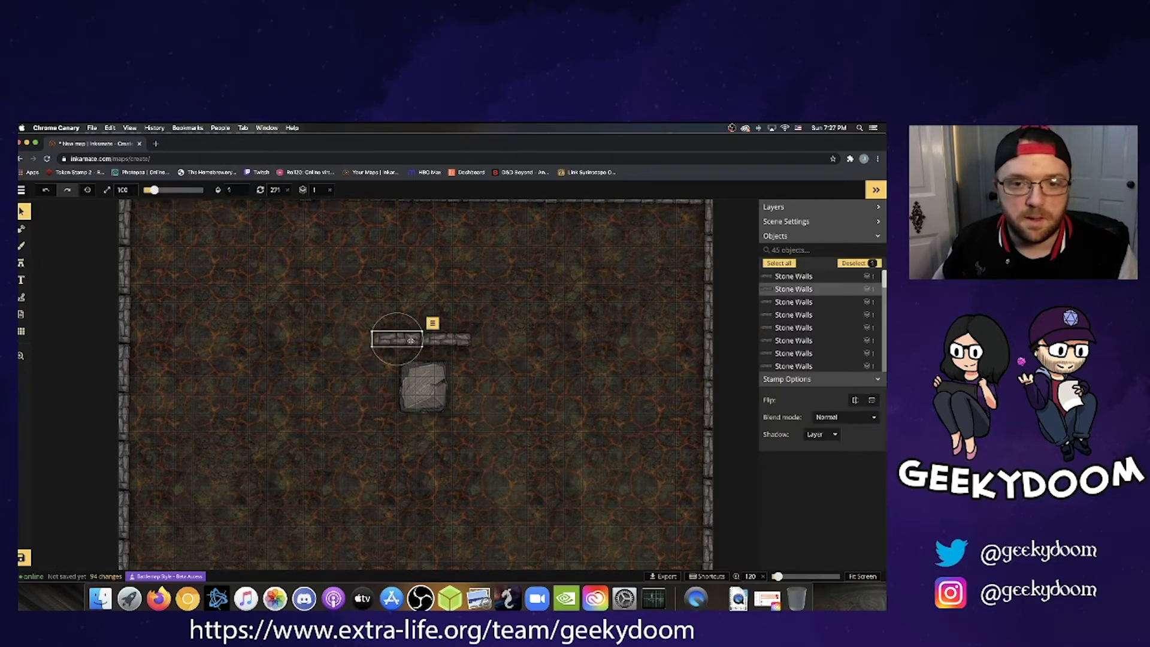
pyautogui.click(388, 294)
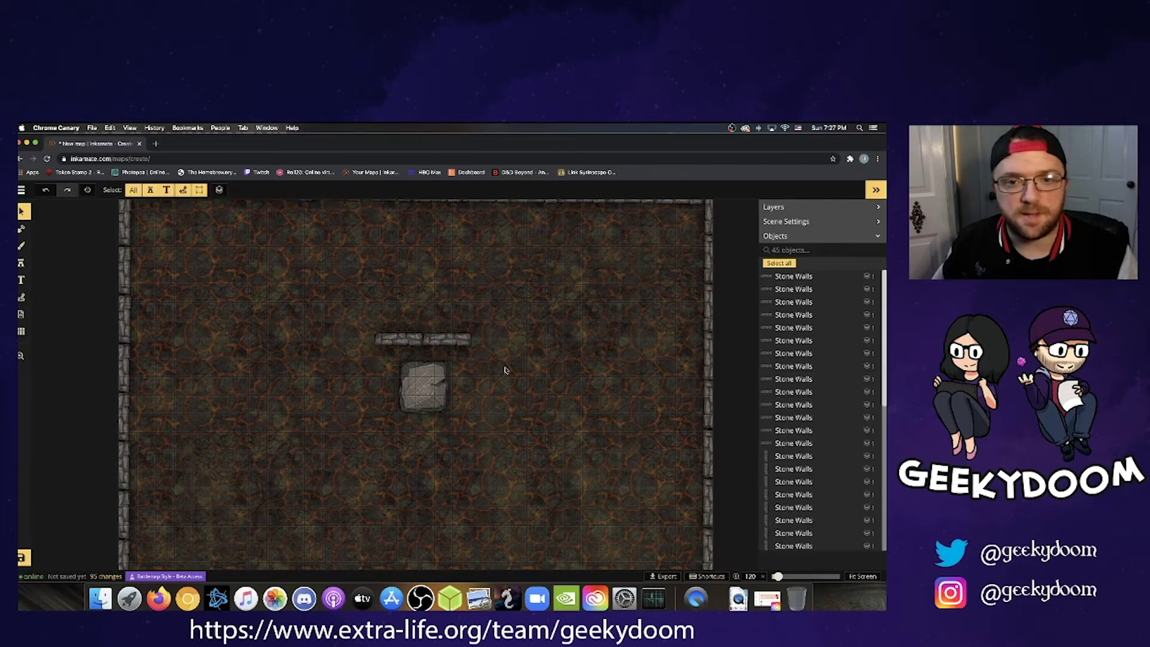
# Place two vertical stone wall segments rotated to 1°, one hanging from each end of the wall above the slab.
pyautogui.scroll(2, 479, 380)
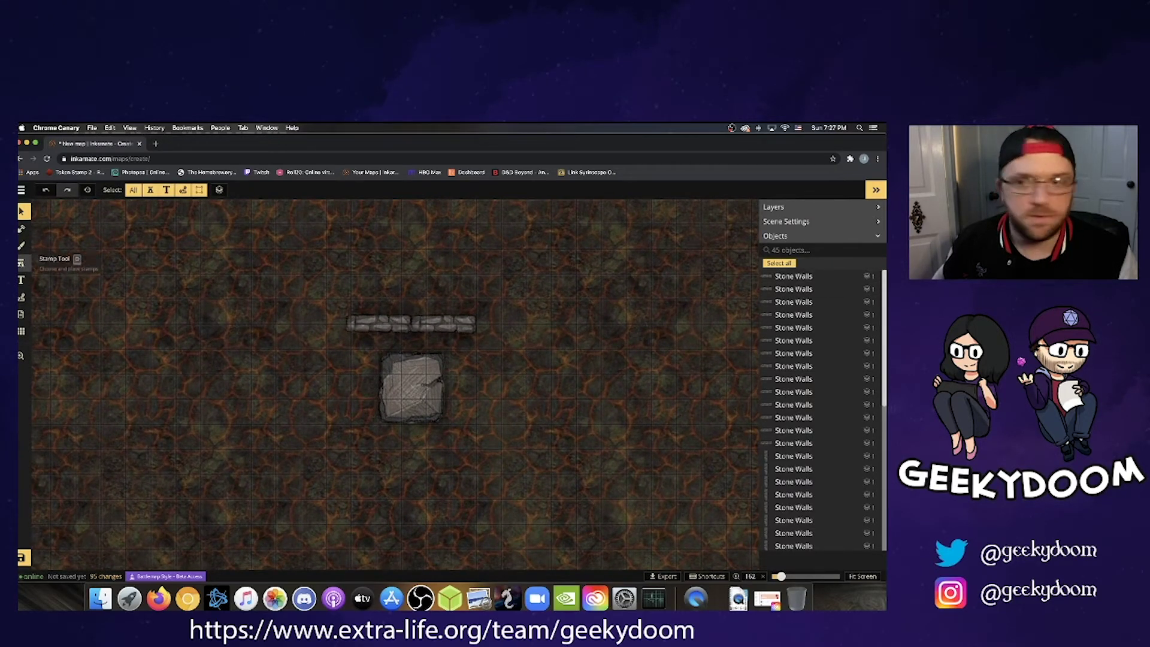
pyautogui.click(22, 262)
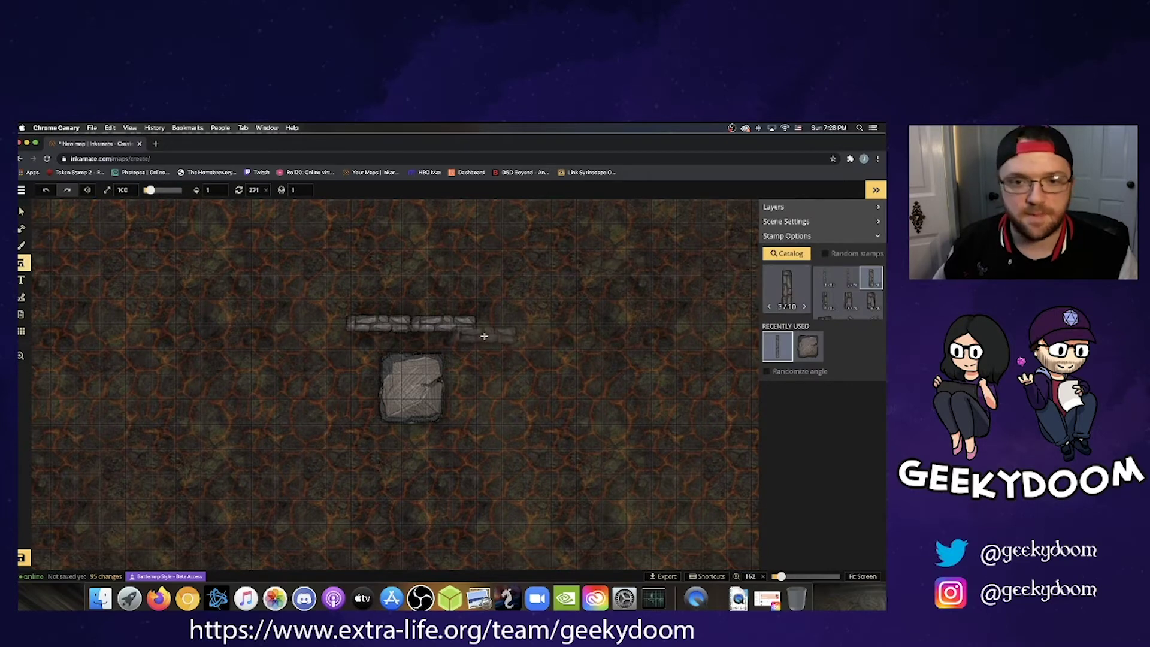
pyautogui.click(516, 343)
pyautogui.moveTo(547, 341); pyautogui.dragTo(477, 355)
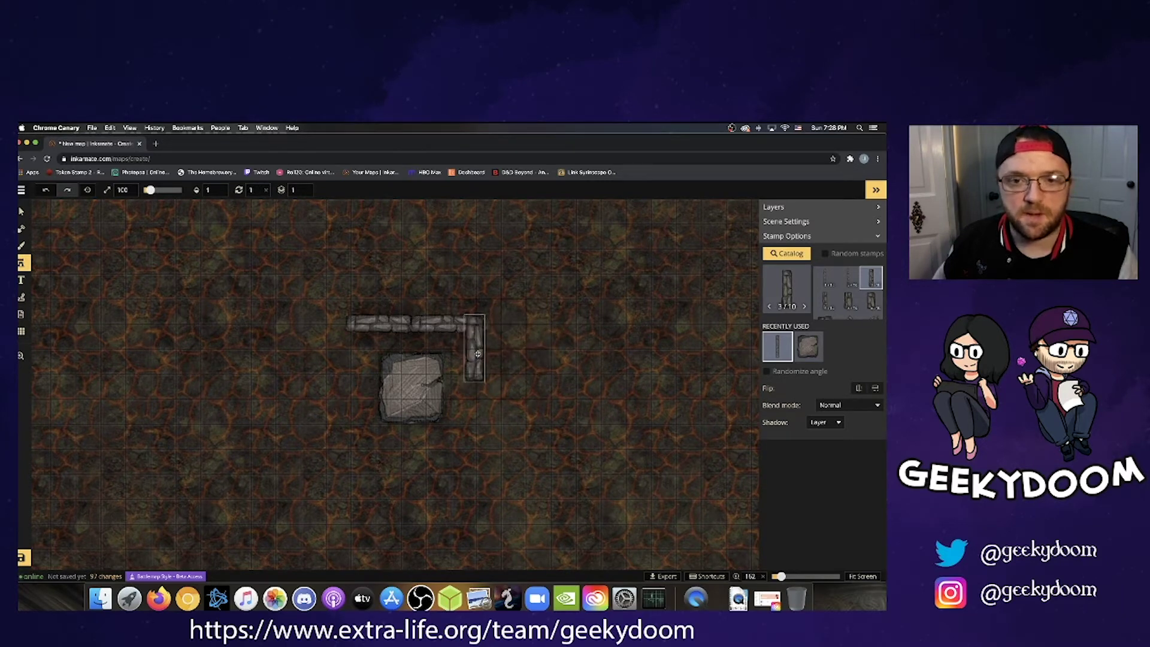
pyautogui.click(351, 346)
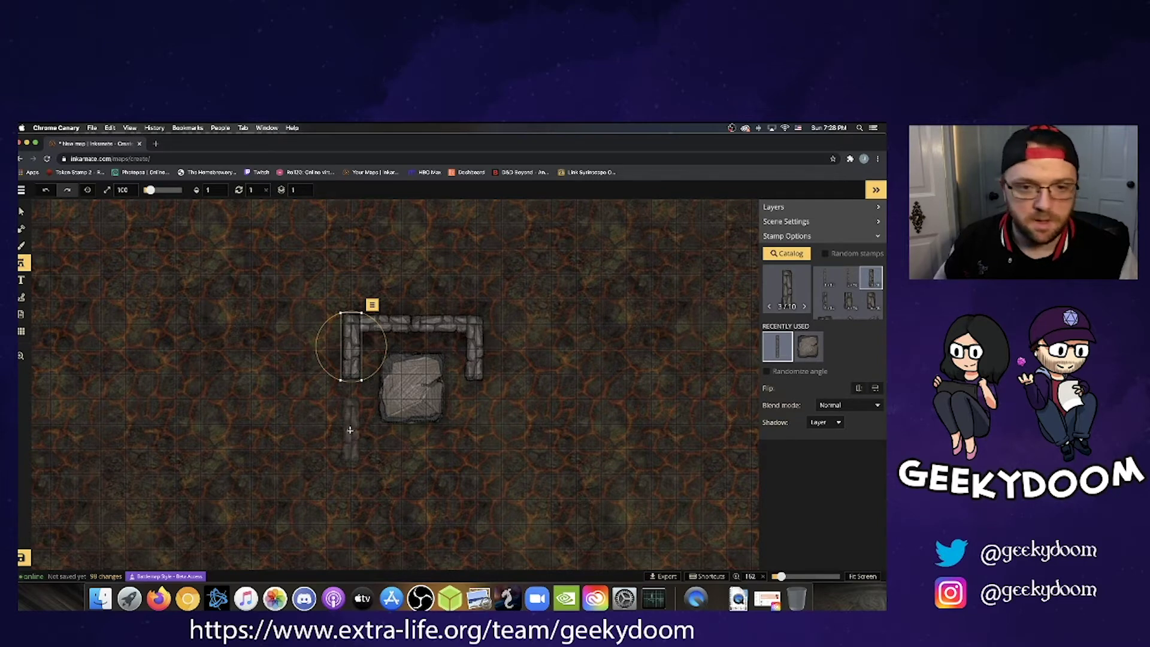
# Add a lower-left vertical wall segment with a doorway gap above it, and two horizontal segments rotated to 91° below the slab.
pyautogui.click(350, 430)
pyautogui.click(407, 476)
pyautogui.moveTo(441, 470); pyautogui.dragTo(388, 476)
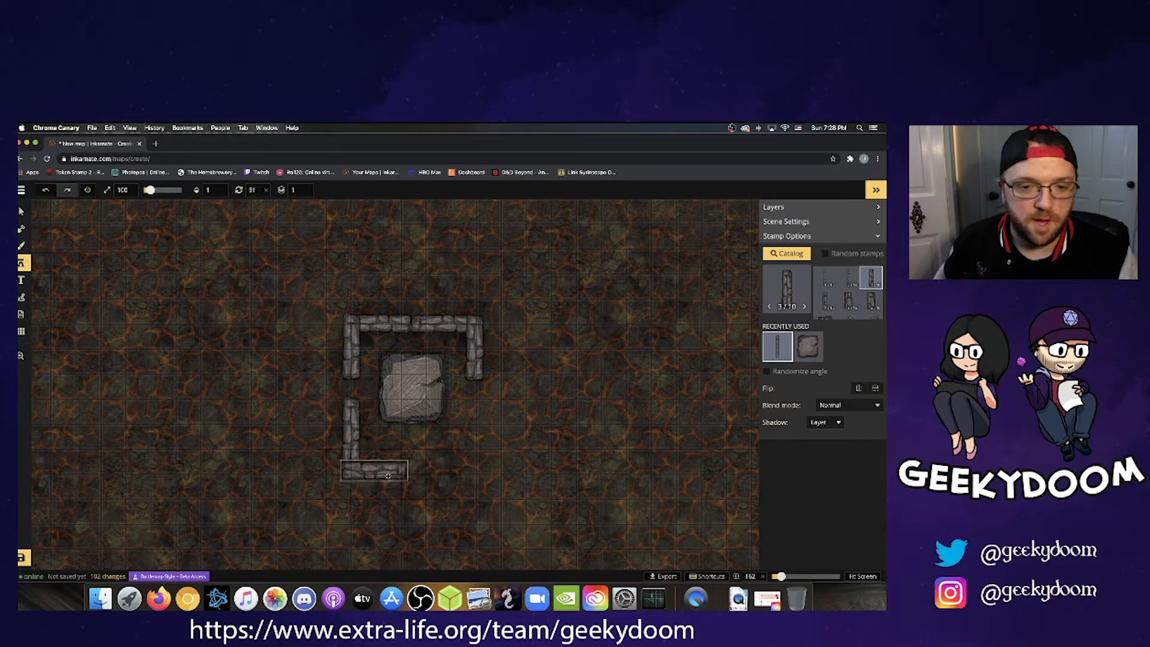
pyautogui.click(440, 470)
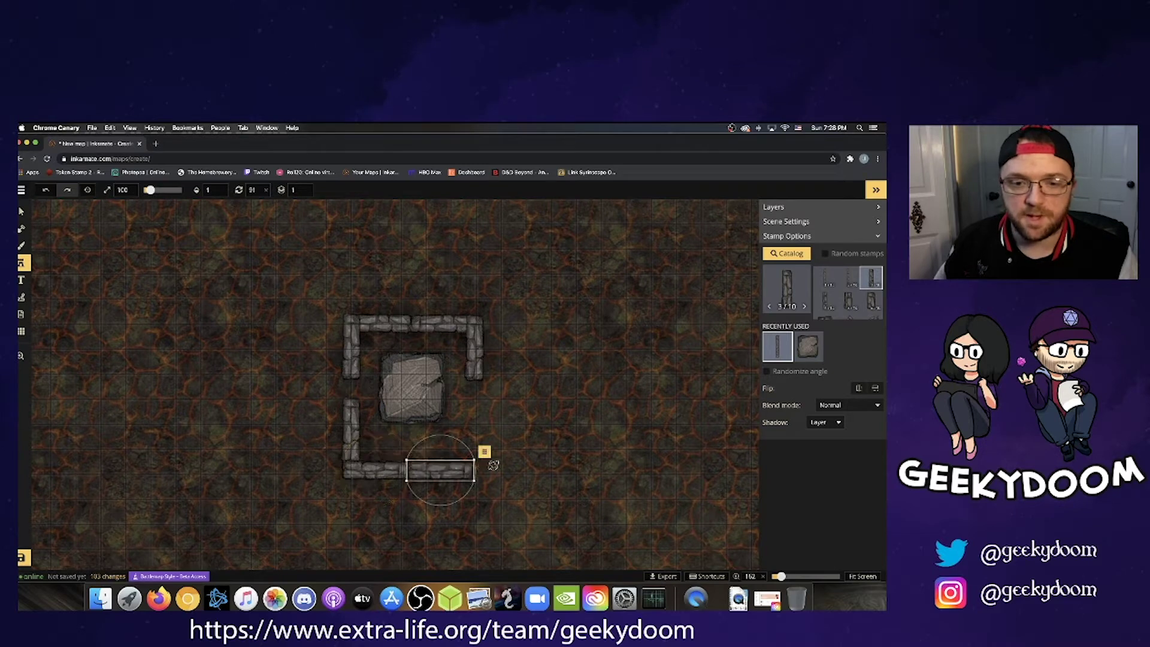
# Place a vertical wall segment rotated to 181° at the enclosure's lower-right corner, with layer order 0, leaving a doorway gap above it.
pyautogui.click(525, 442)
pyautogui.moveTo(534, 421); pyautogui.dragTo(482, 448)
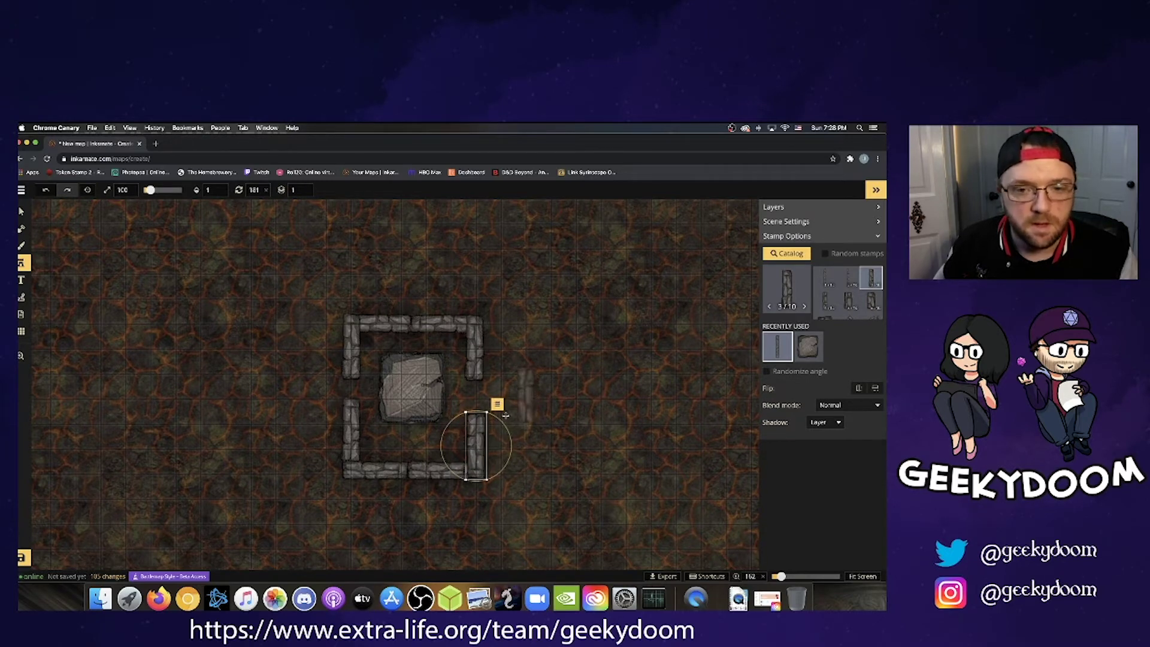
pyautogui.click(530, 395)
pyautogui.moveTo(531, 396); pyautogui.dragTo(479, 420)
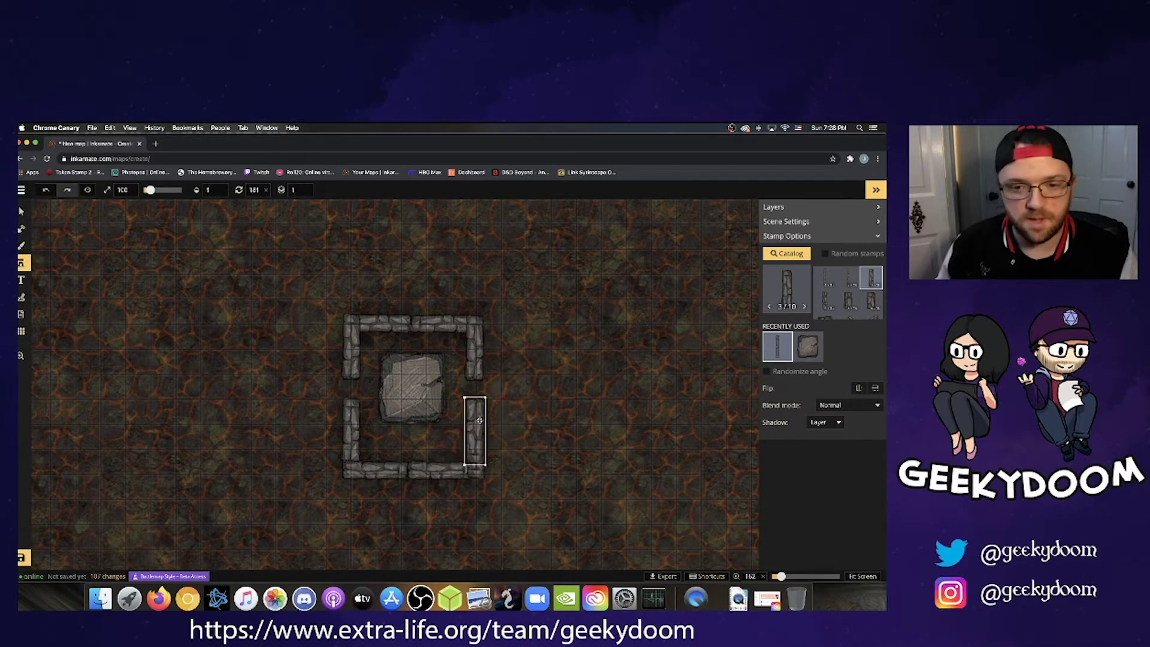
pyautogui.click(479, 420)
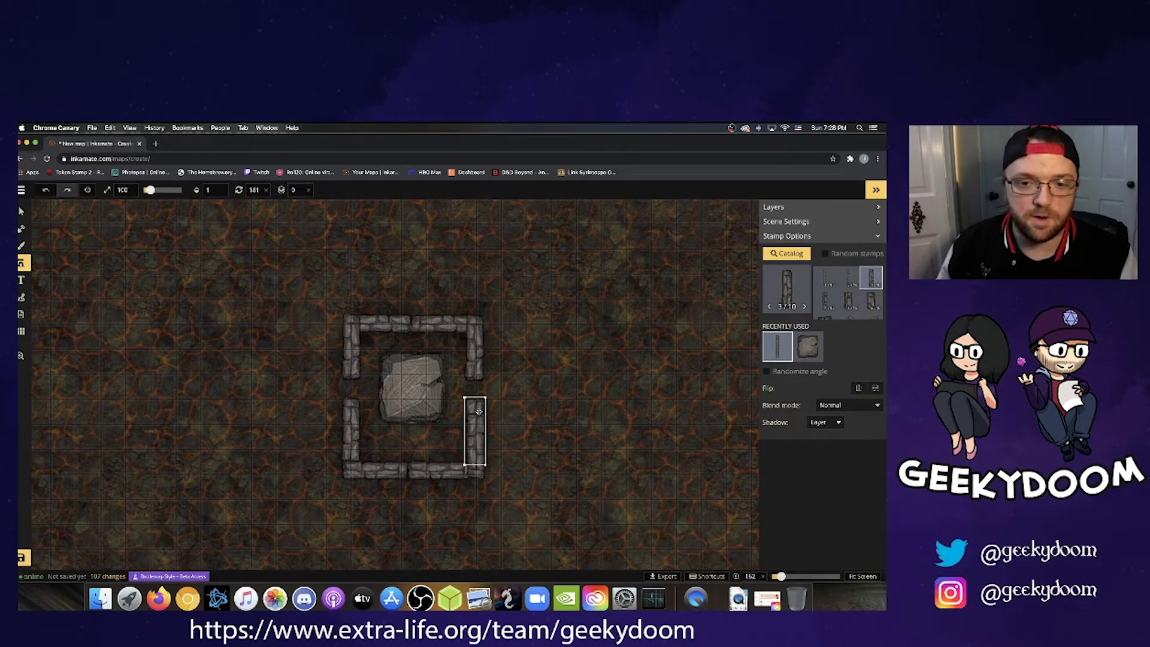
pyautogui.click(478, 411)
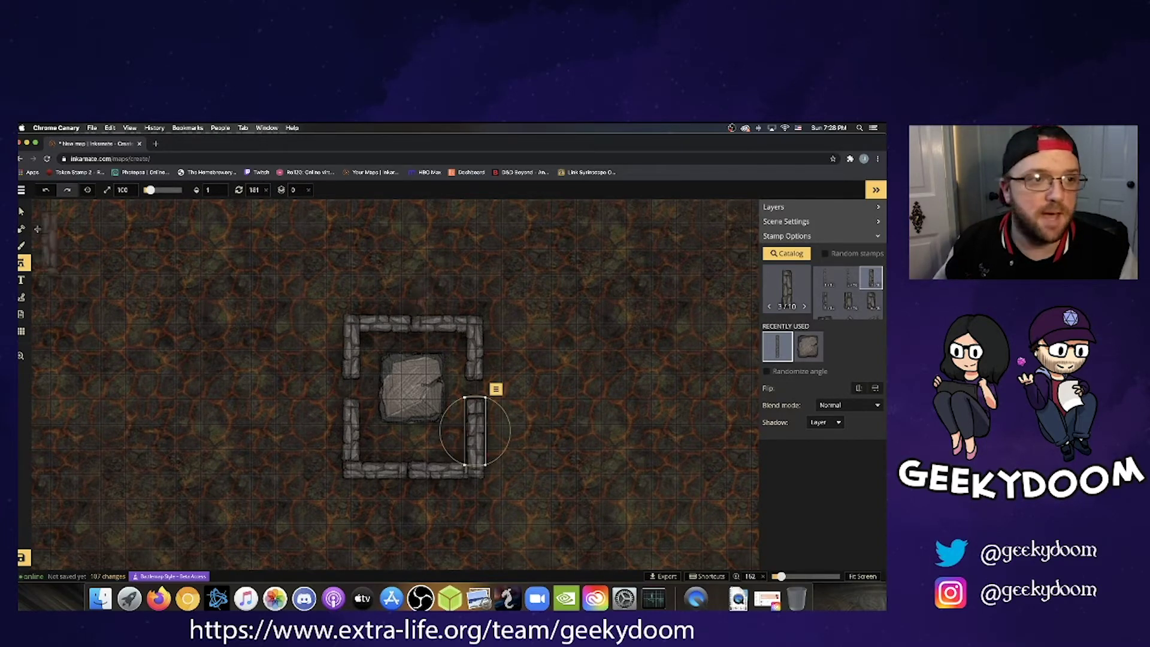
pyautogui.click(26, 213)
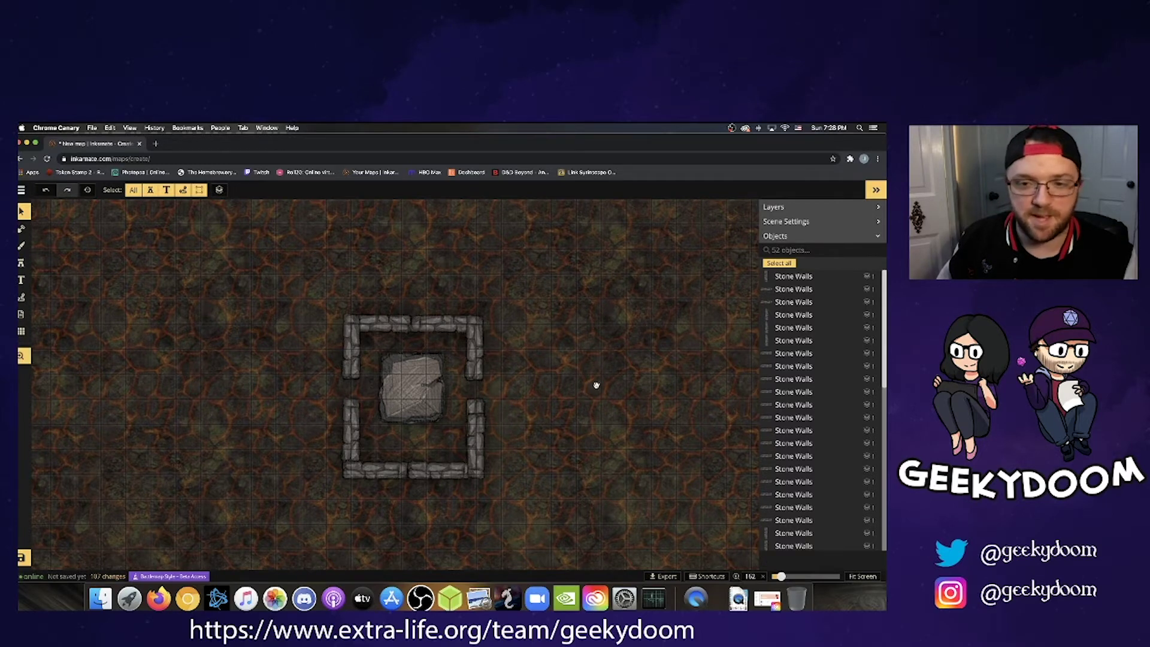
# Search the stamp catalog for "chest" and choose the Treasure Chests stamp.
pyautogui.moveTo(595, 383); pyautogui.dragTo(527, 395)
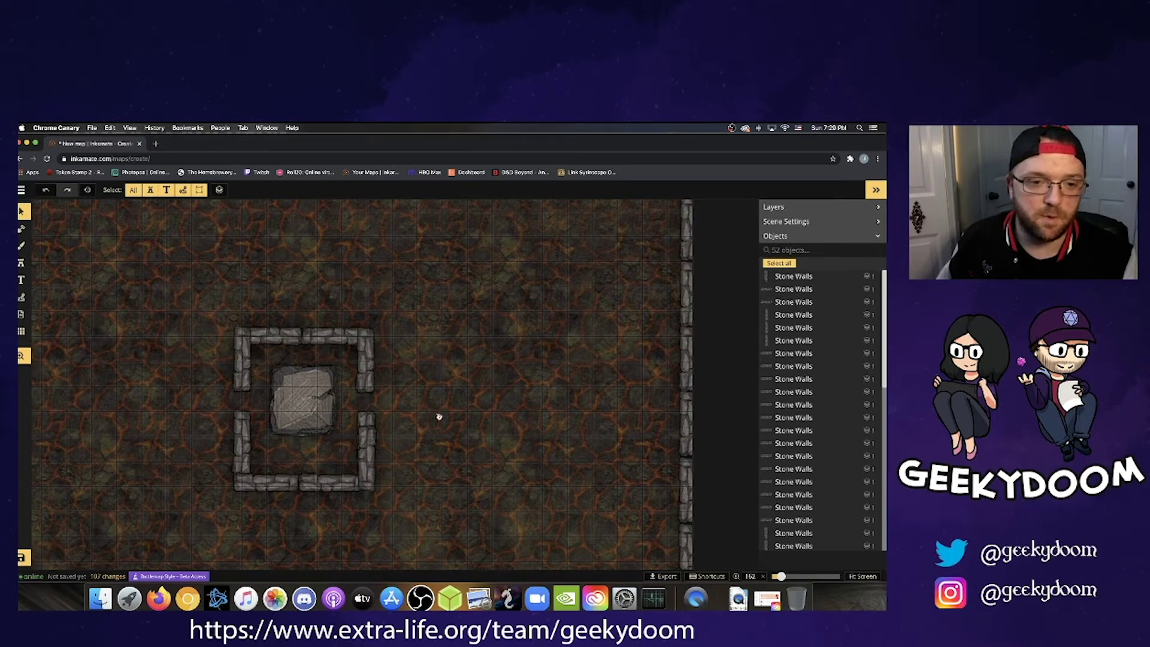
pyautogui.moveTo(436, 387); pyautogui.dragTo(533, 357)
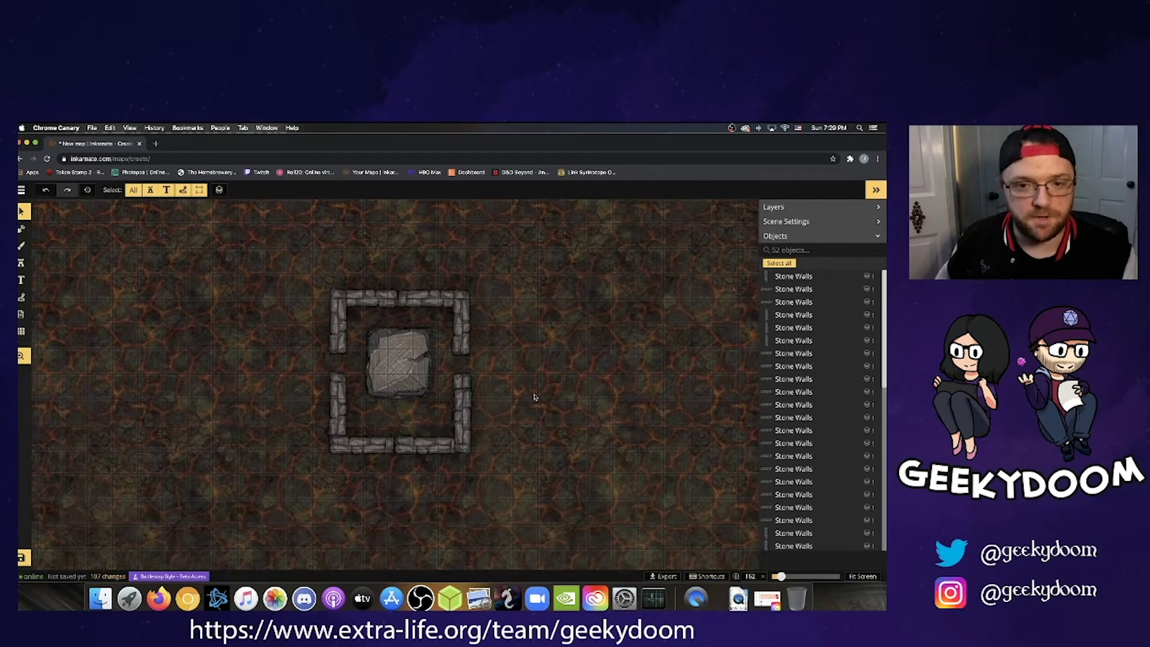
pyautogui.moveTo(562, 385); pyautogui.dragTo(491, 352)
pyautogui.click(21, 263)
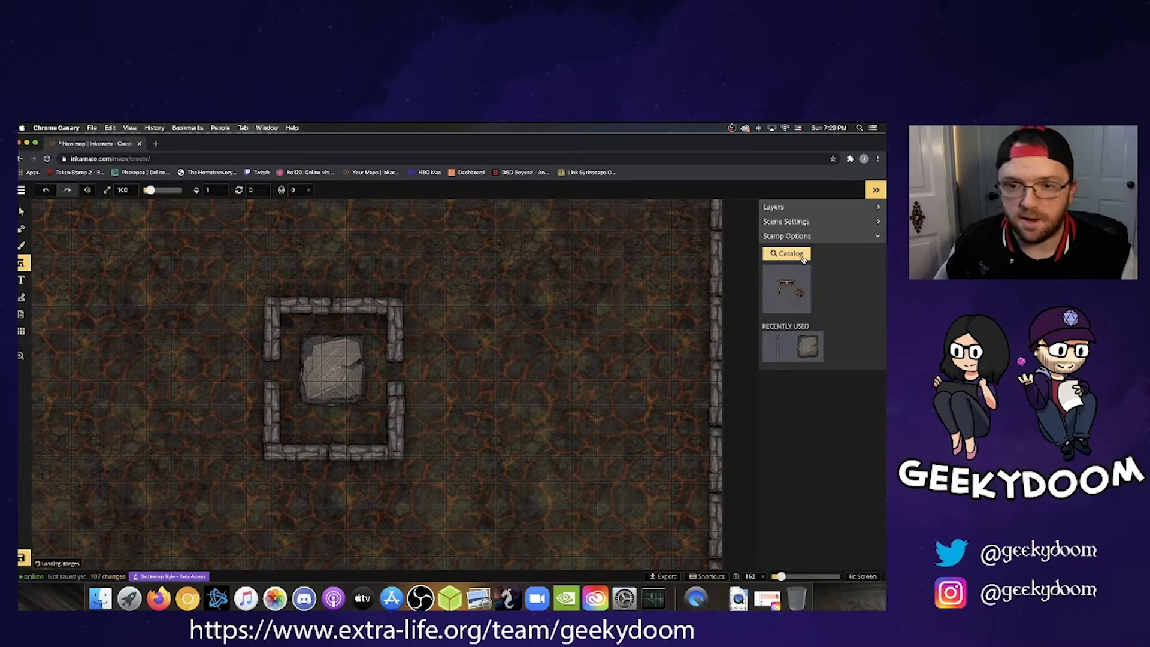
pyautogui.click(802, 255)
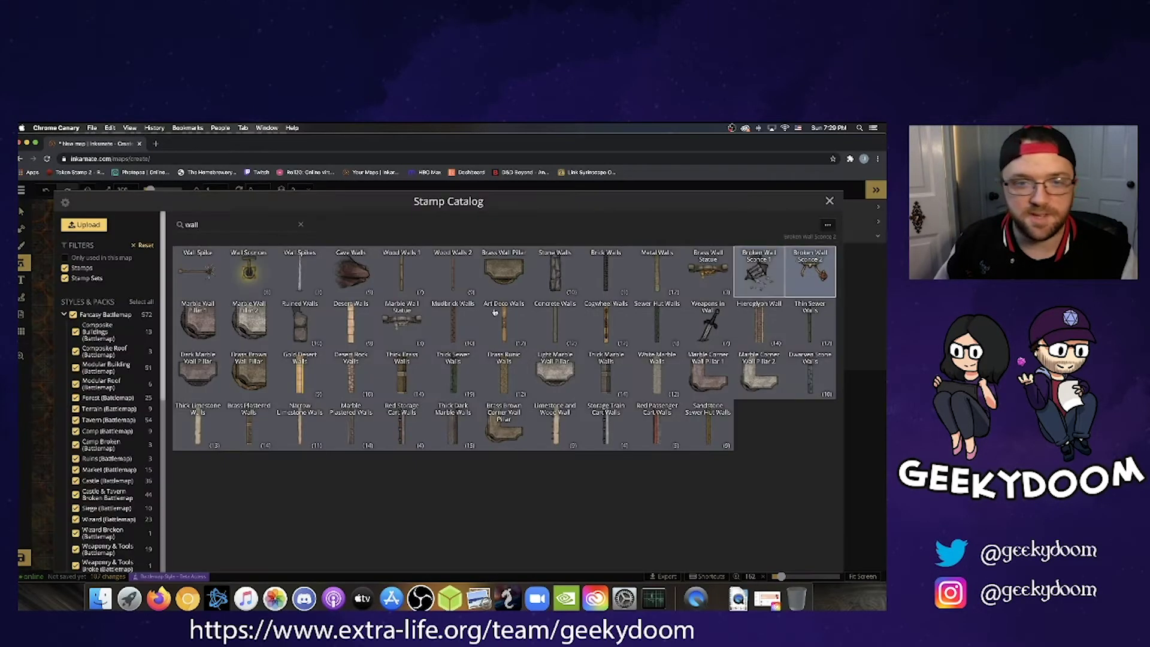
pyautogui.click(302, 224)
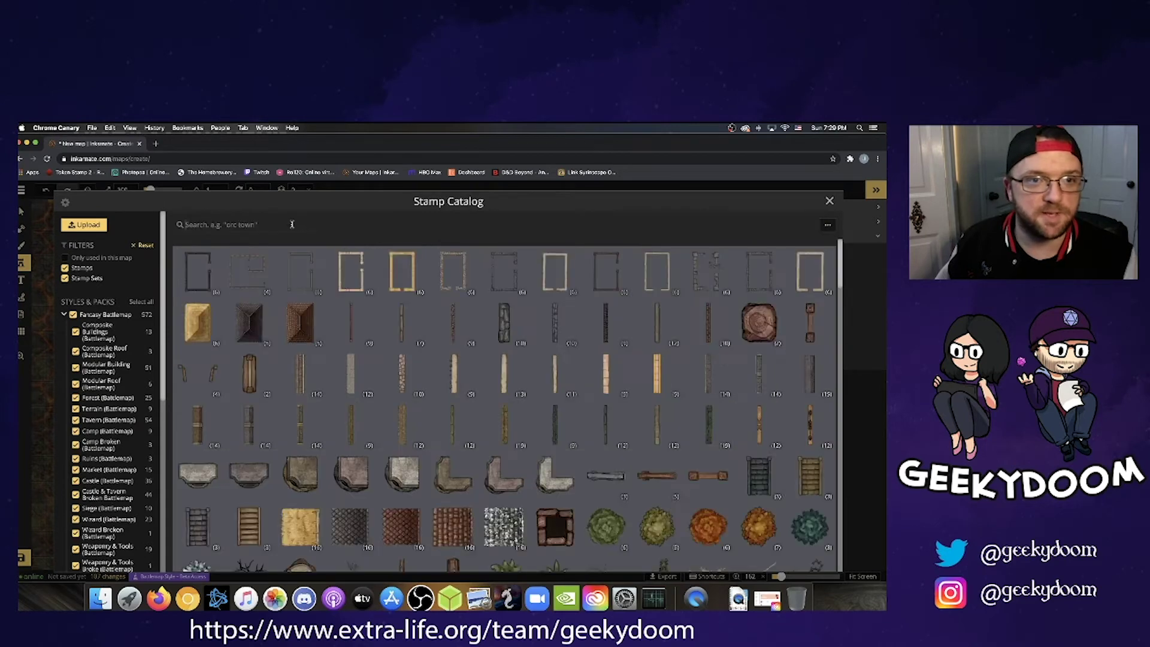
pyautogui.write('chest')
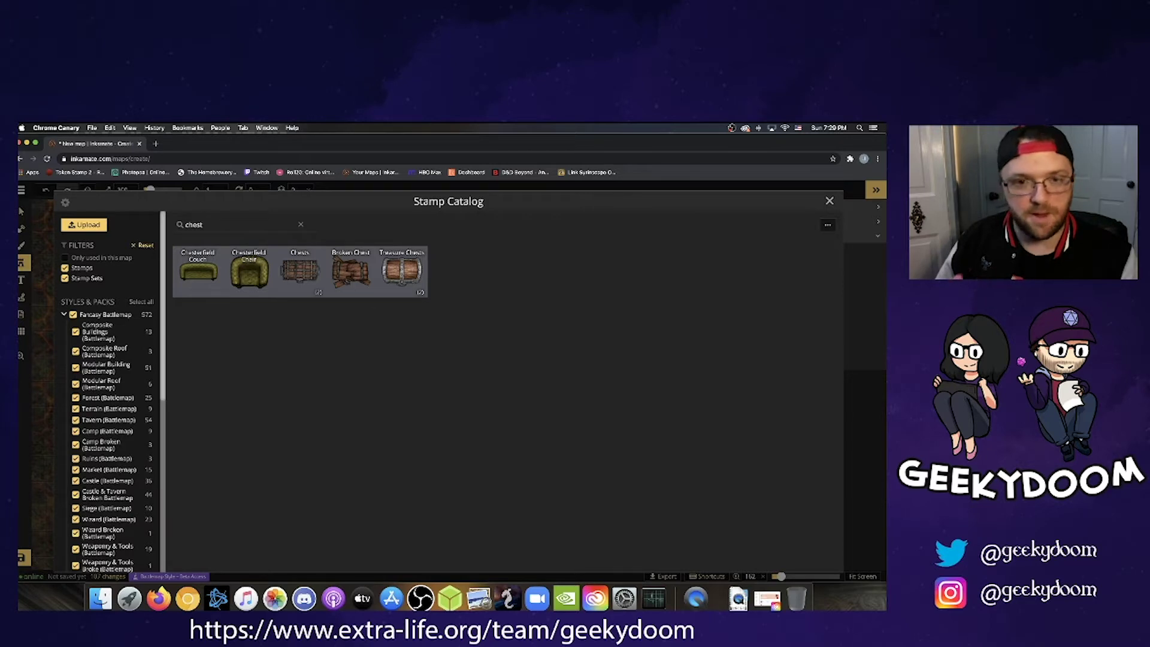
pyautogui.click(401, 268)
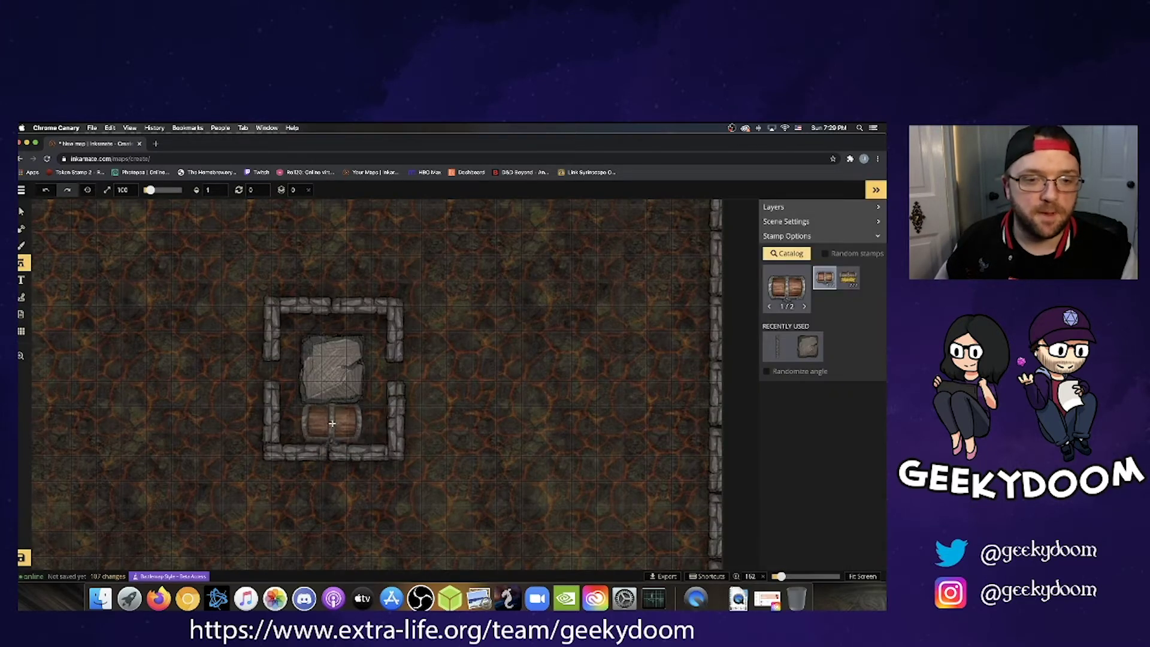
# Place a treasure chest below the slab against the enclosure's bottom wall, scaled to 61 and rotated to 180°.
pyautogui.click(331, 423)
pyautogui.moveTo(336, 384); pyautogui.dragTo(333, 430)
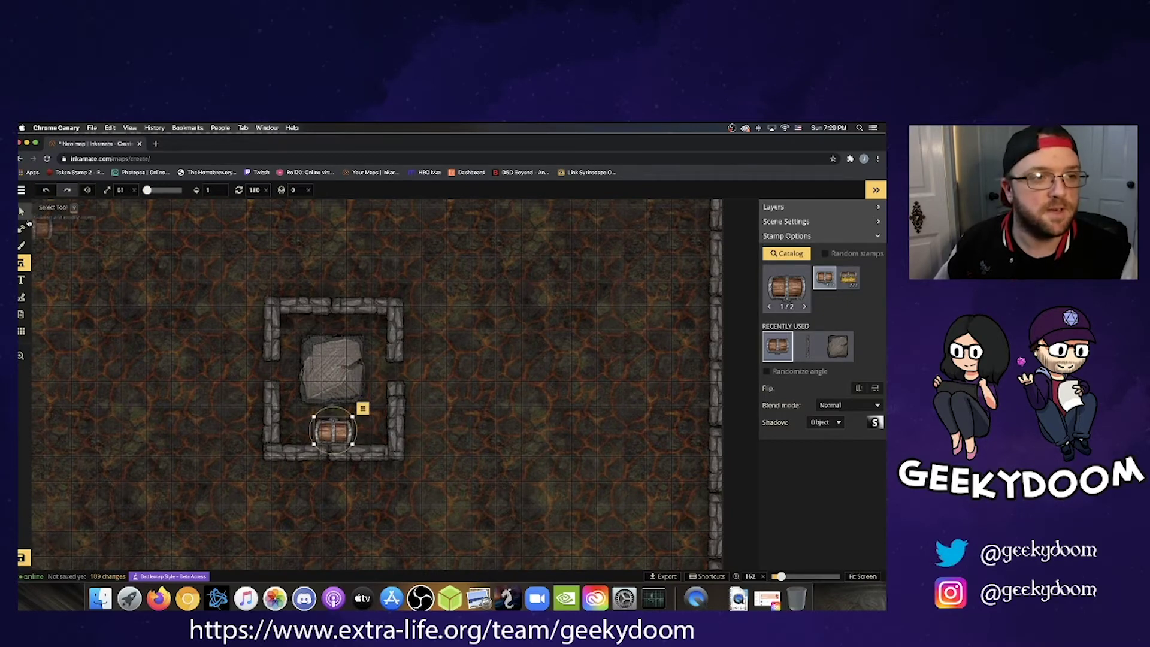
pyautogui.click(22, 211)
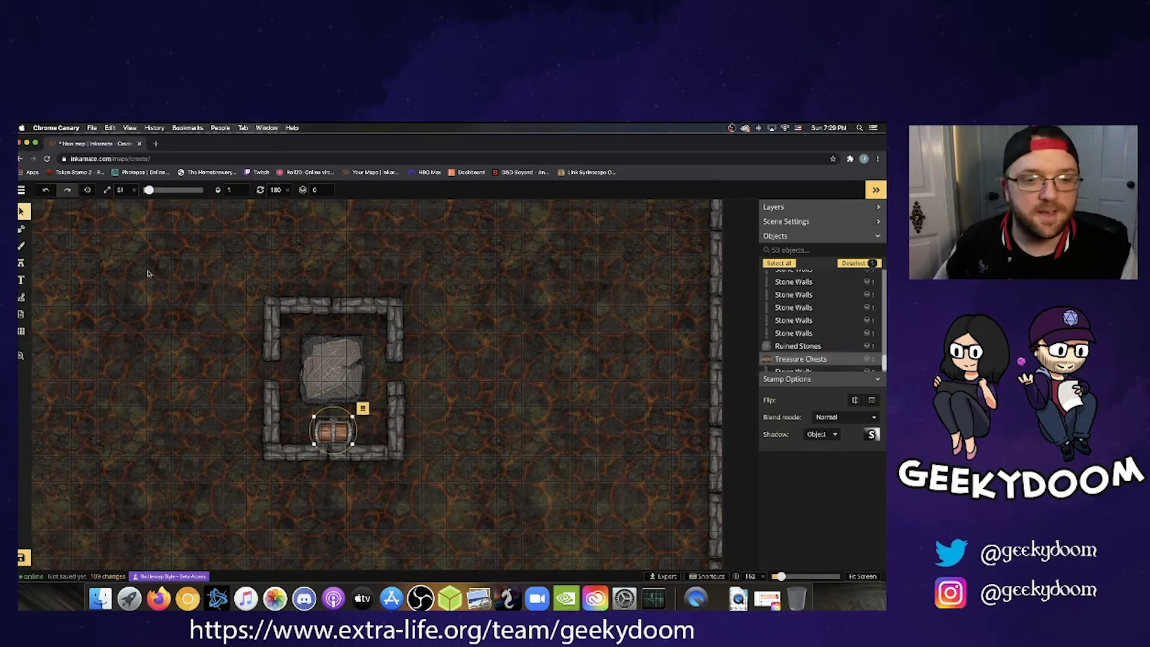
pyautogui.click(359, 259)
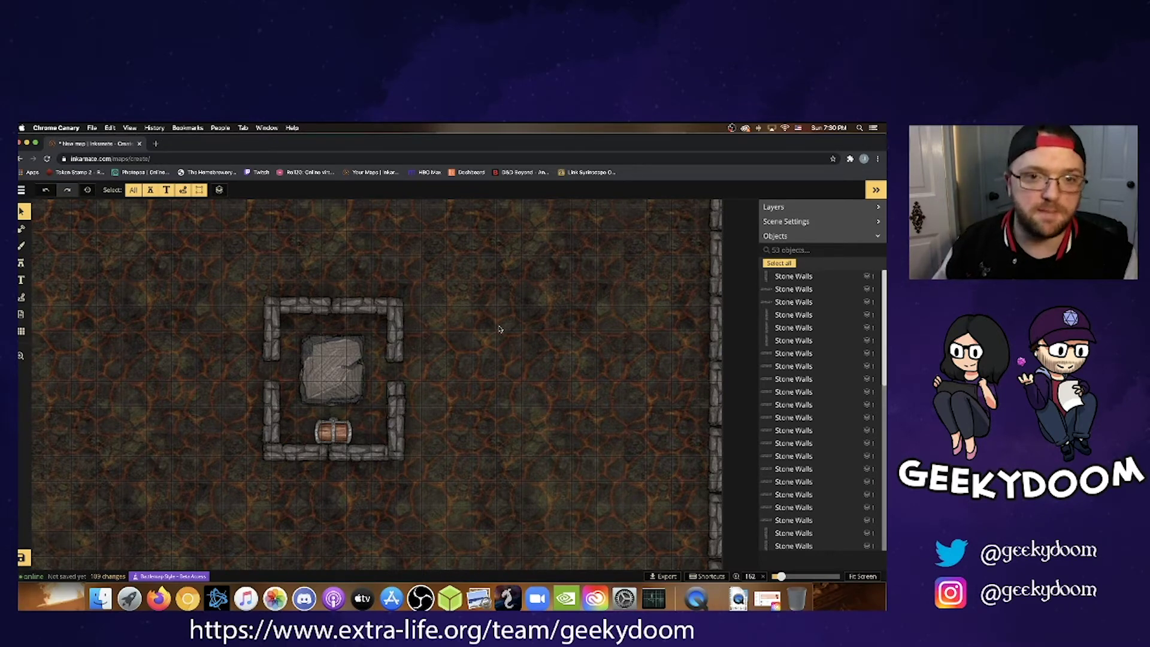
# Place a stone wall segment rotated to 271°, extending right from the upper edge of the enclosure's right-hand doorway.
pyautogui.click(21, 262)
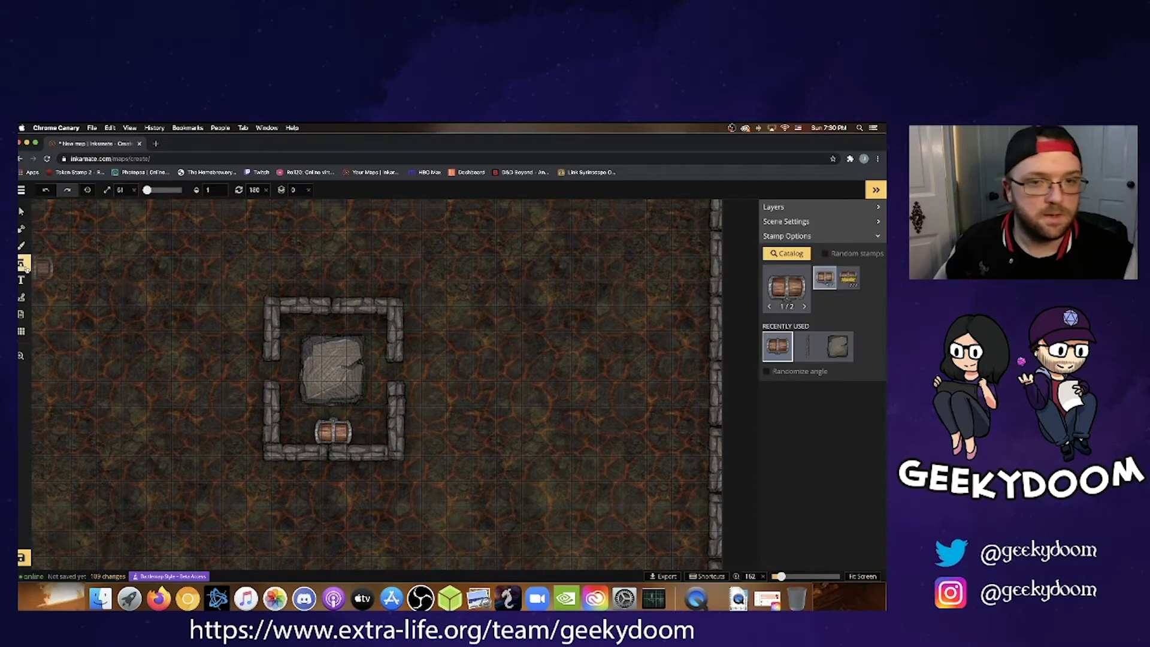
pyautogui.click(807, 348)
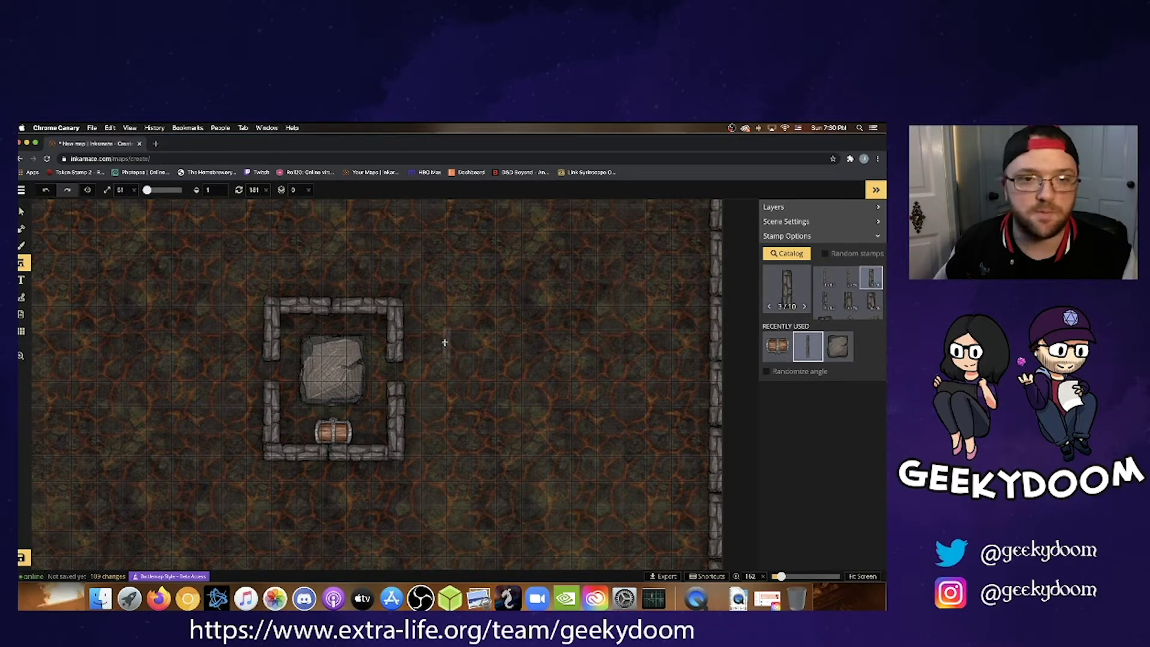
pyautogui.press('v')
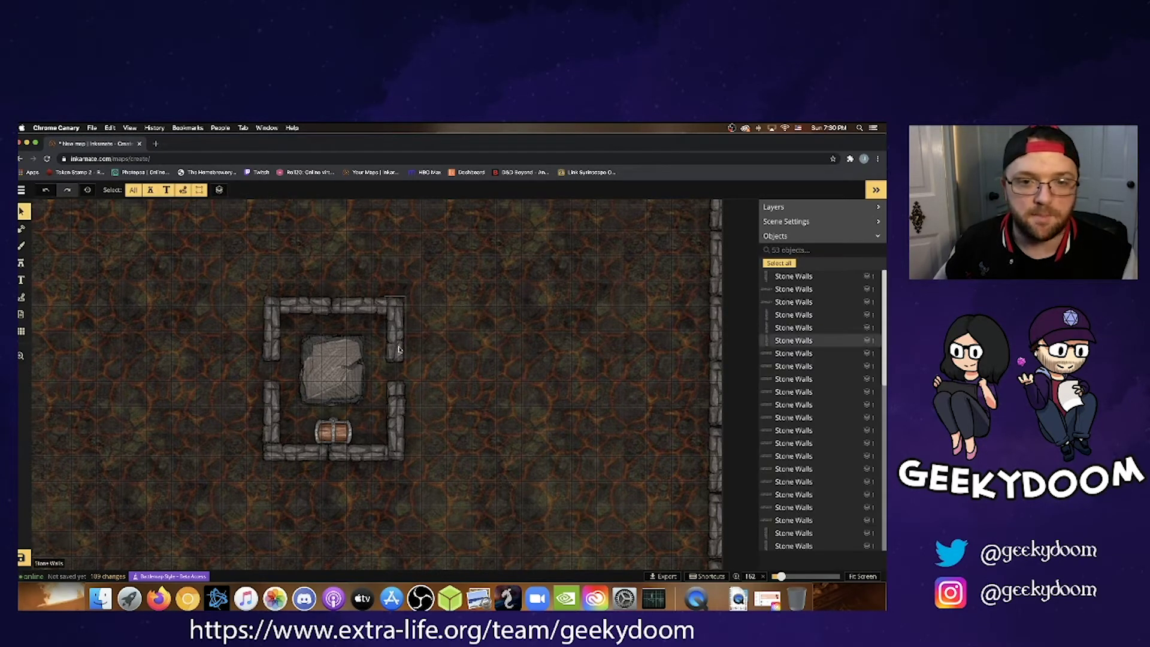
pyautogui.click(399, 349)
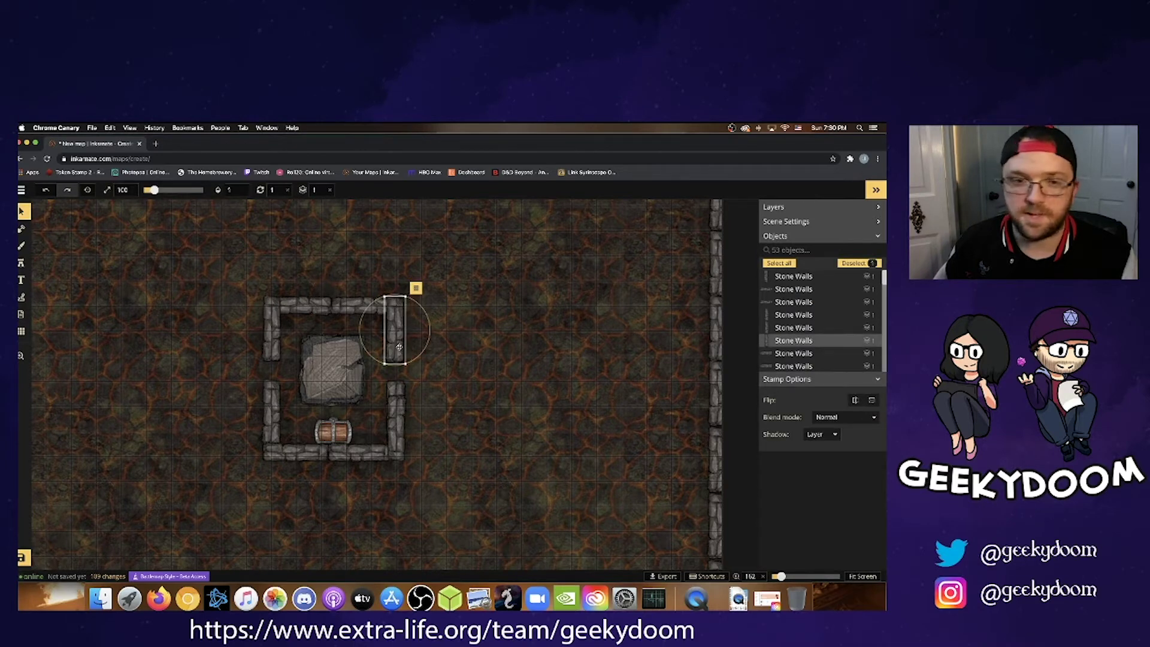
pyautogui.click(22, 264)
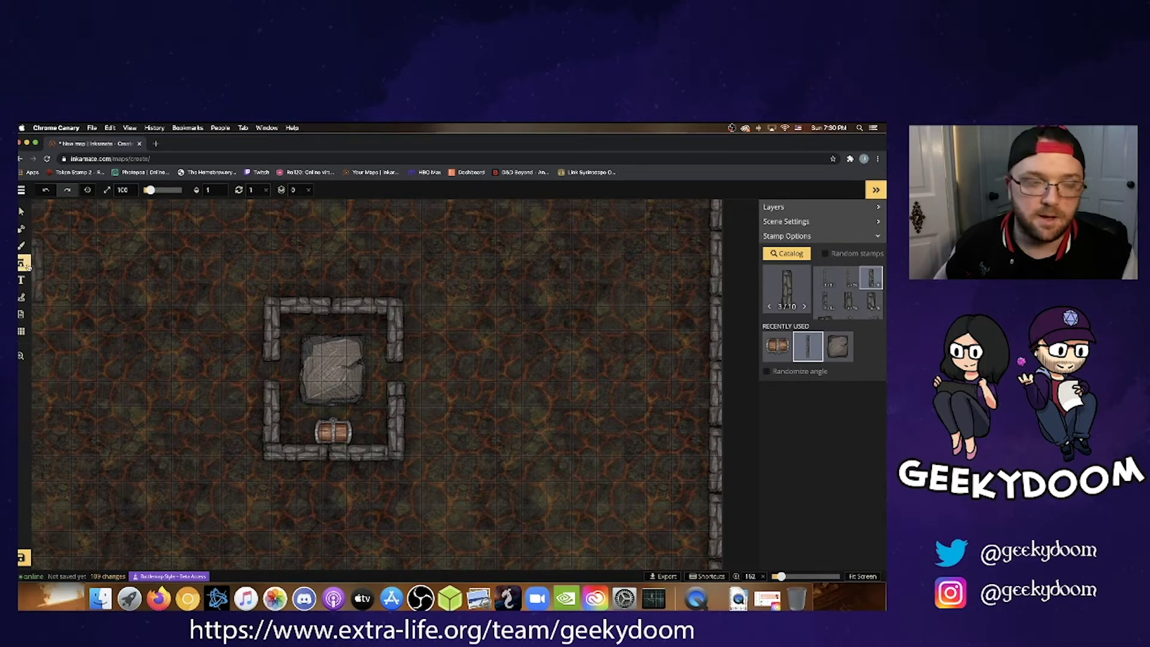
pyautogui.click(440, 342)
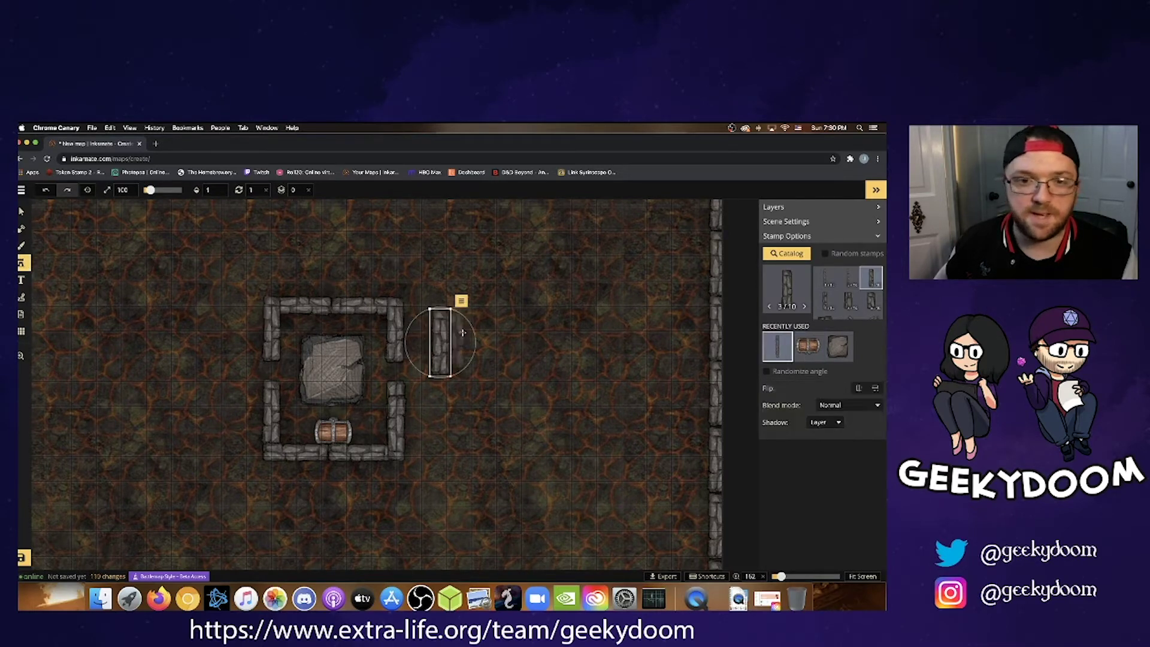
pyautogui.moveTo(473, 325); pyautogui.dragTo(416, 352)
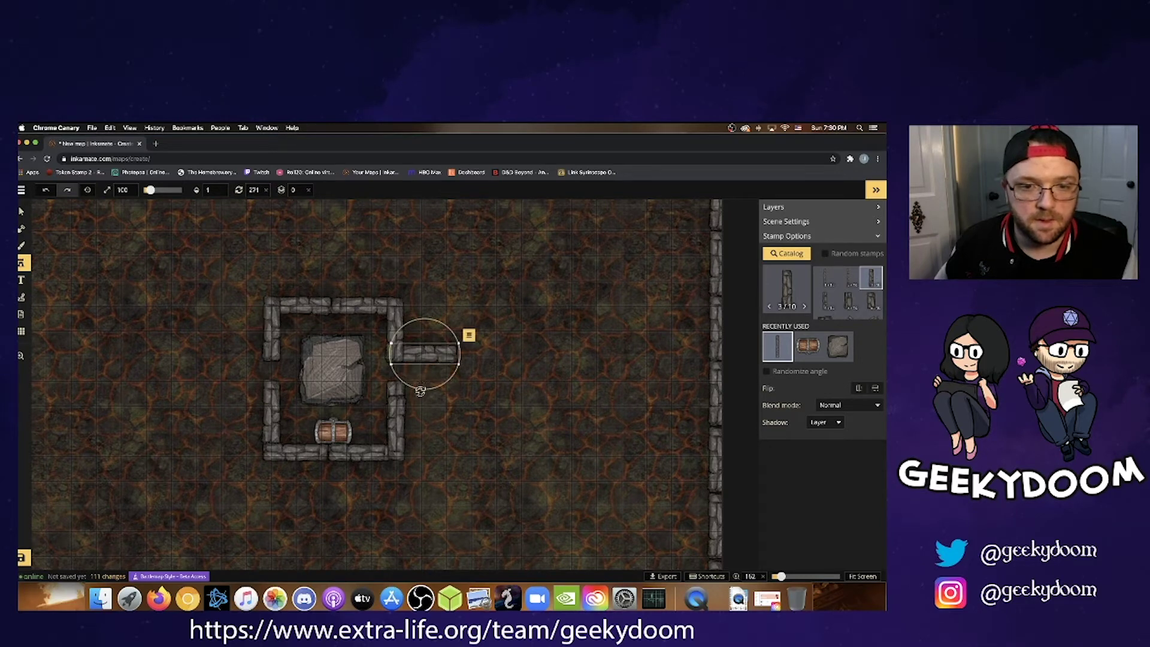
# Add a parallel horizontal wall segment along the doorway's lower edge to form a corridor, and raise it to layer order 1.
pyautogui.click(438, 393)
pyautogui.moveTo(439, 390); pyautogui.dragTo(426, 390)
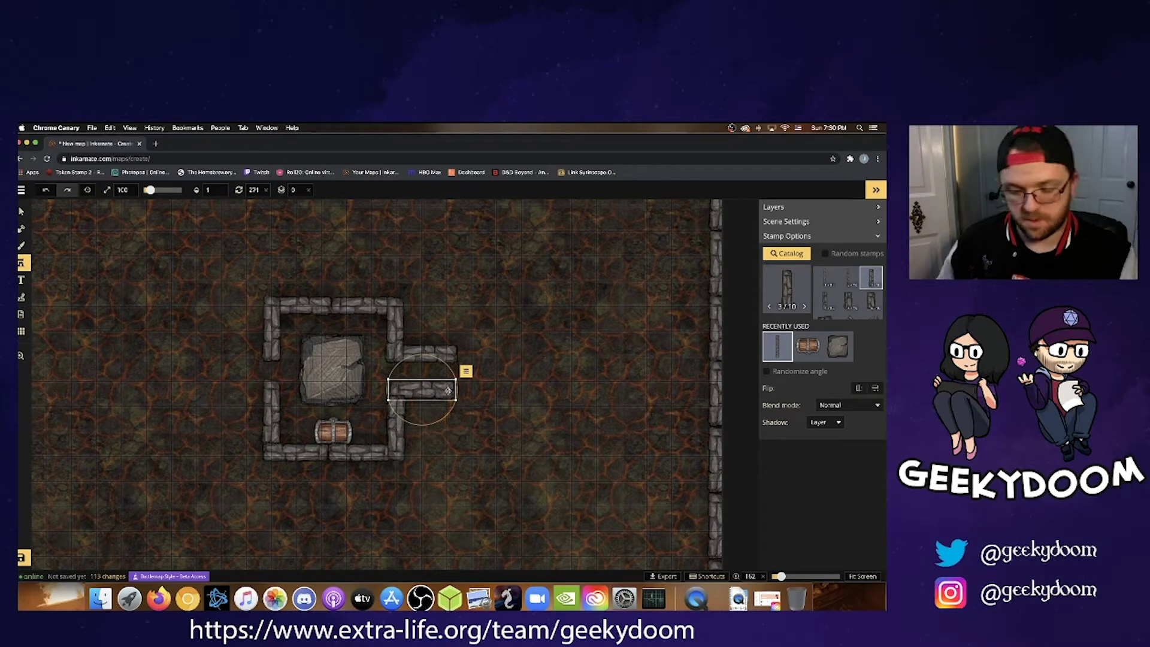
pyautogui.press('Up')
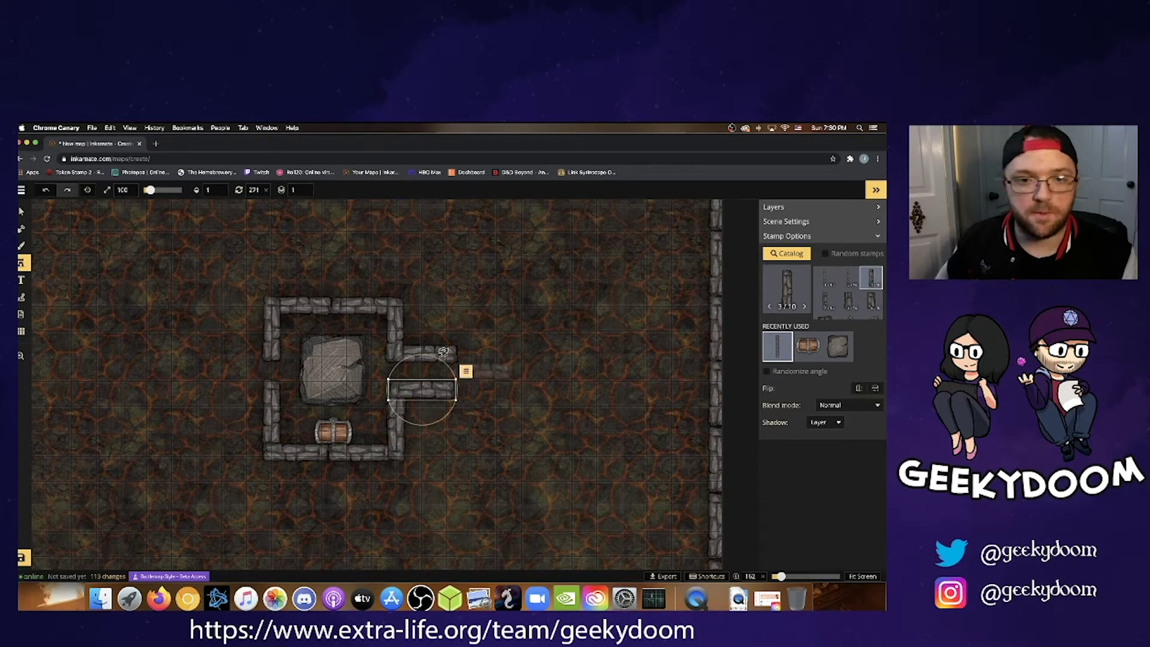
# Raise the corridor's upper wall segment to layer order 1.
pyautogui.click(24, 210)
pyautogui.click(448, 345)
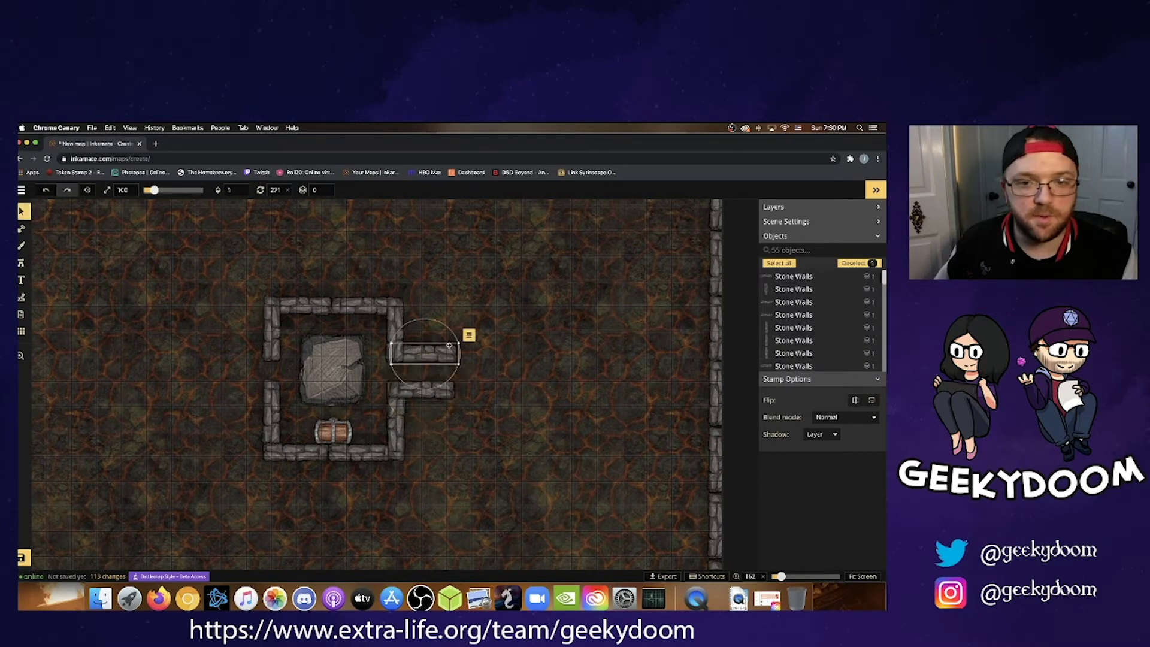
pyautogui.press('Up')
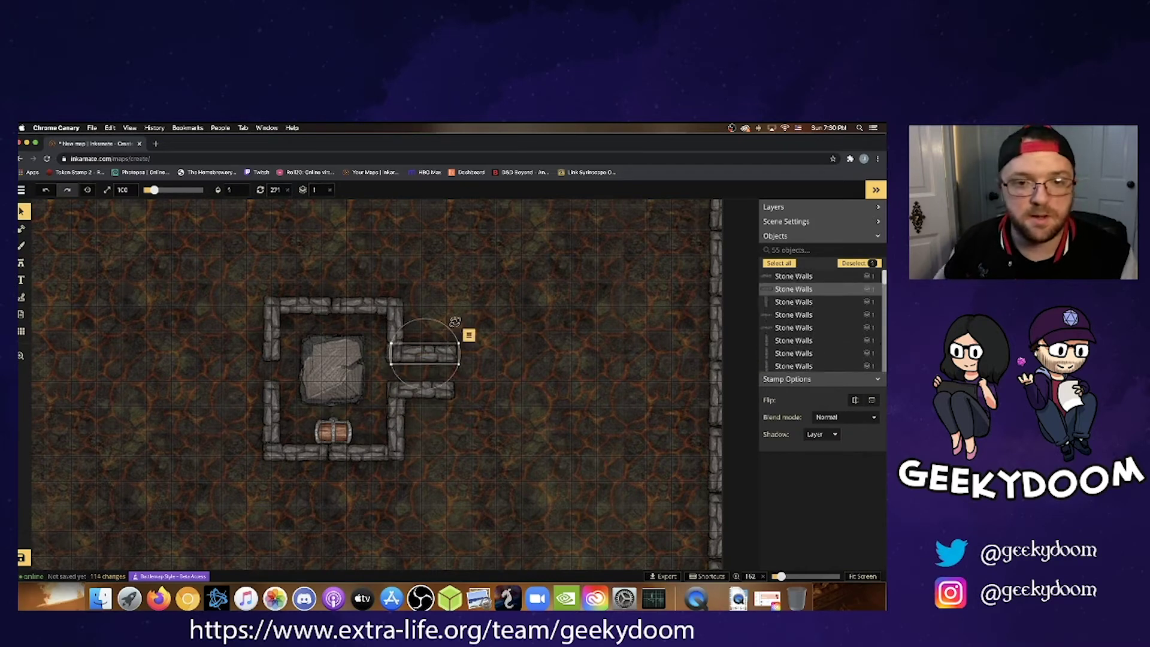
pyautogui.click(473, 293)
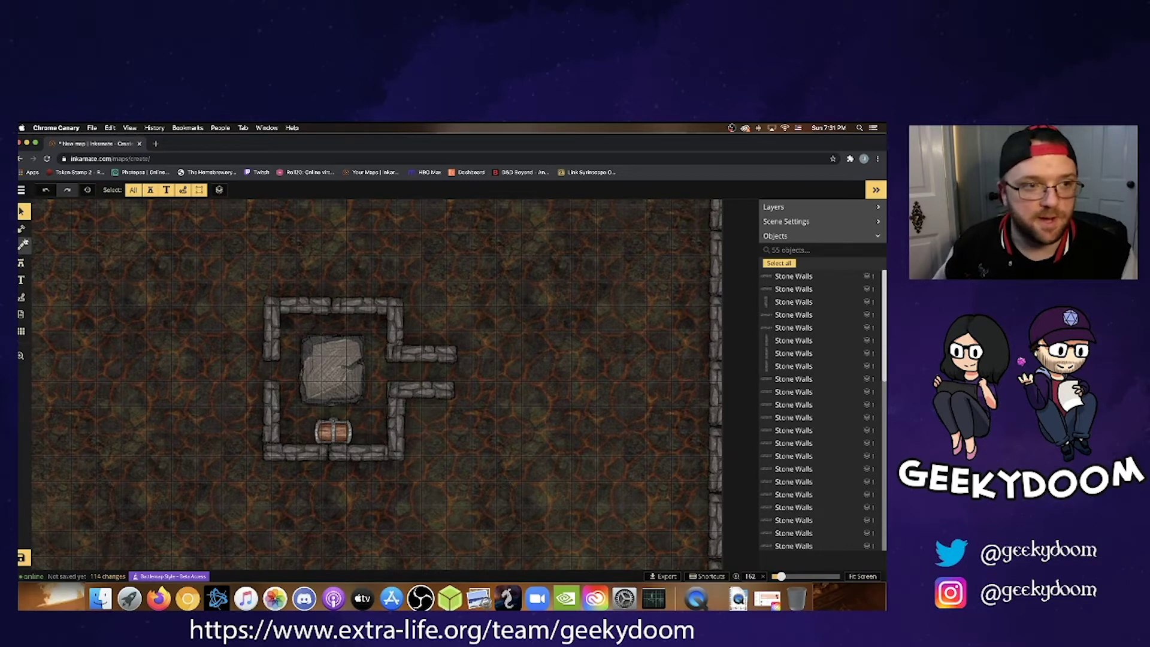
# Place two upright stone wall segments rotated to 1°, one rising from the corridor's upper wall end, the other standing free to its right.
pyautogui.click(22, 262)
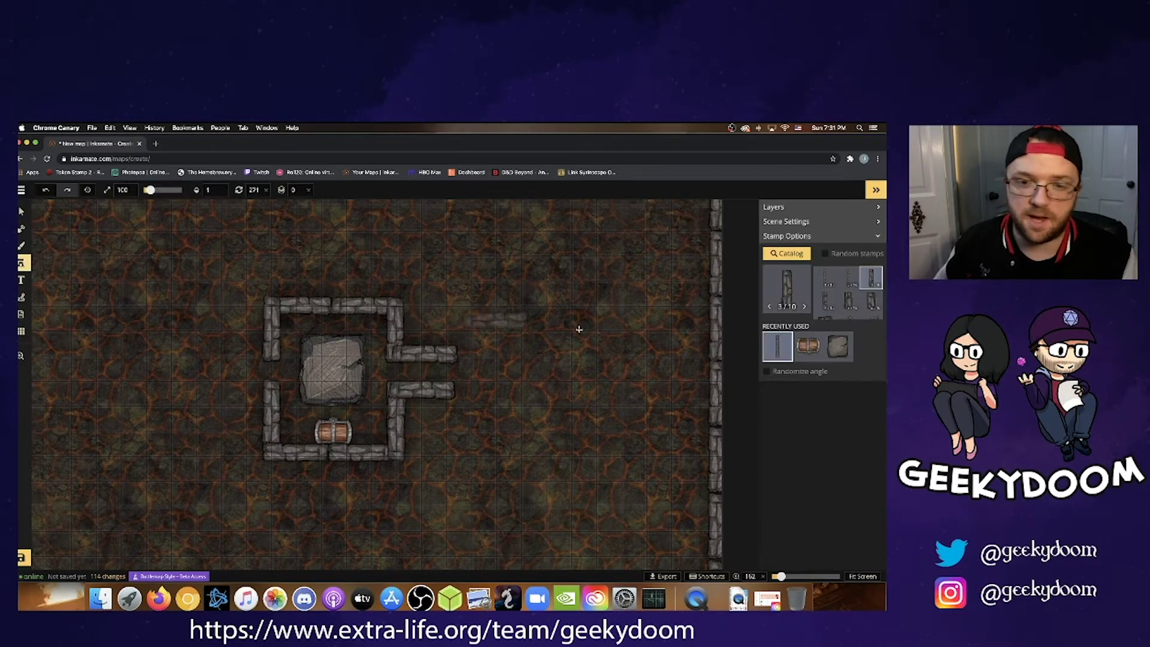
pyautogui.click(494, 346)
pyautogui.moveTo(513, 318); pyautogui.dragTo(452, 325)
pyautogui.click(509, 337)
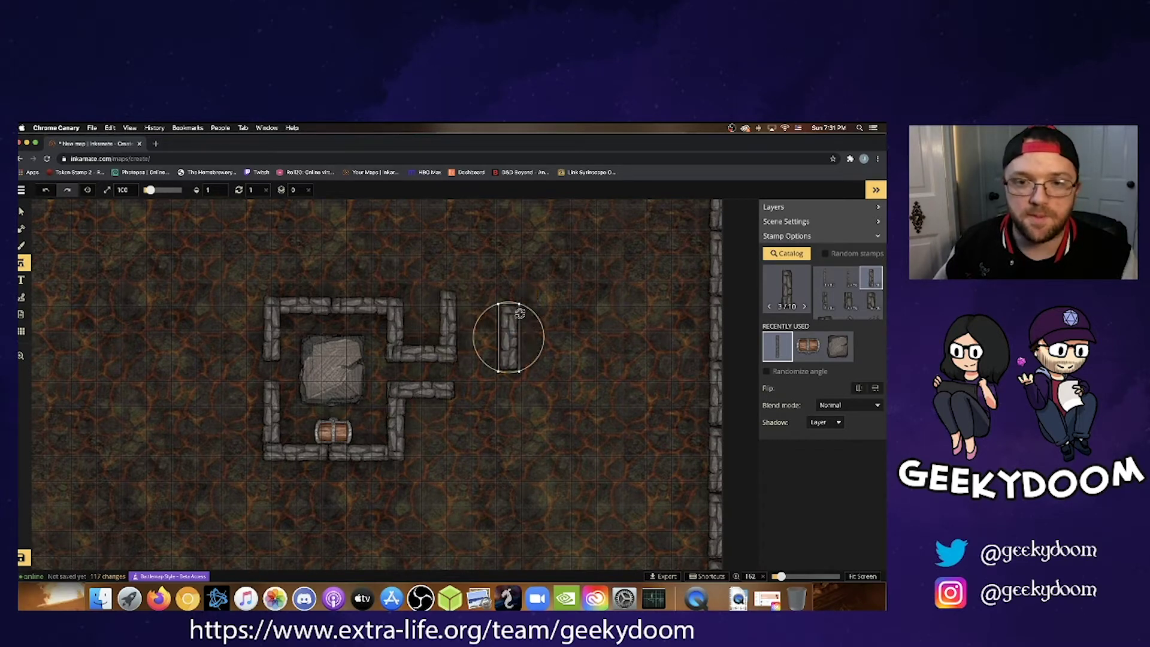
pyautogui.click(519, 313)
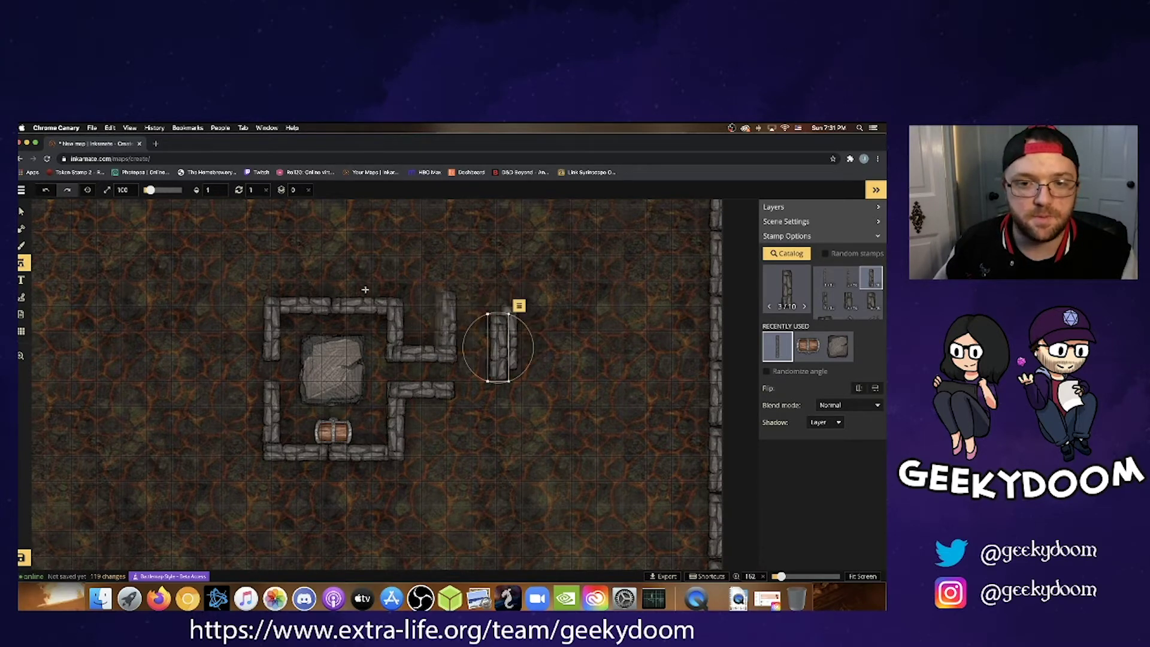
pyautogui.click(21, 210)
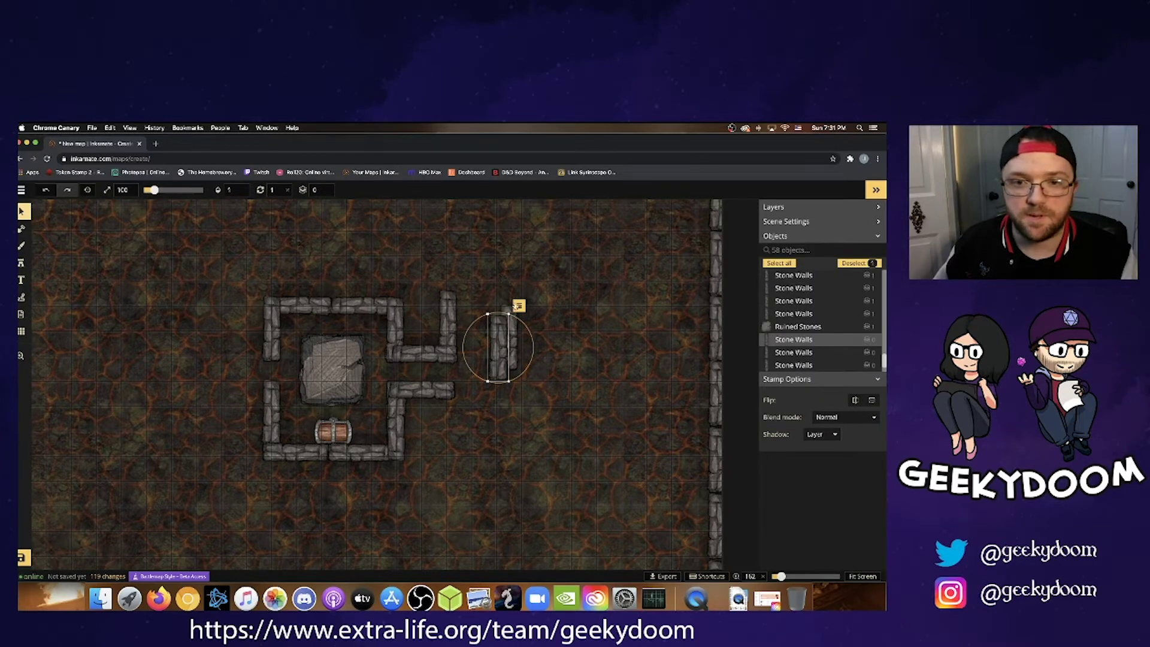
pyautogui.rightClick(513, 304)
pyautogui.click(543, 432)
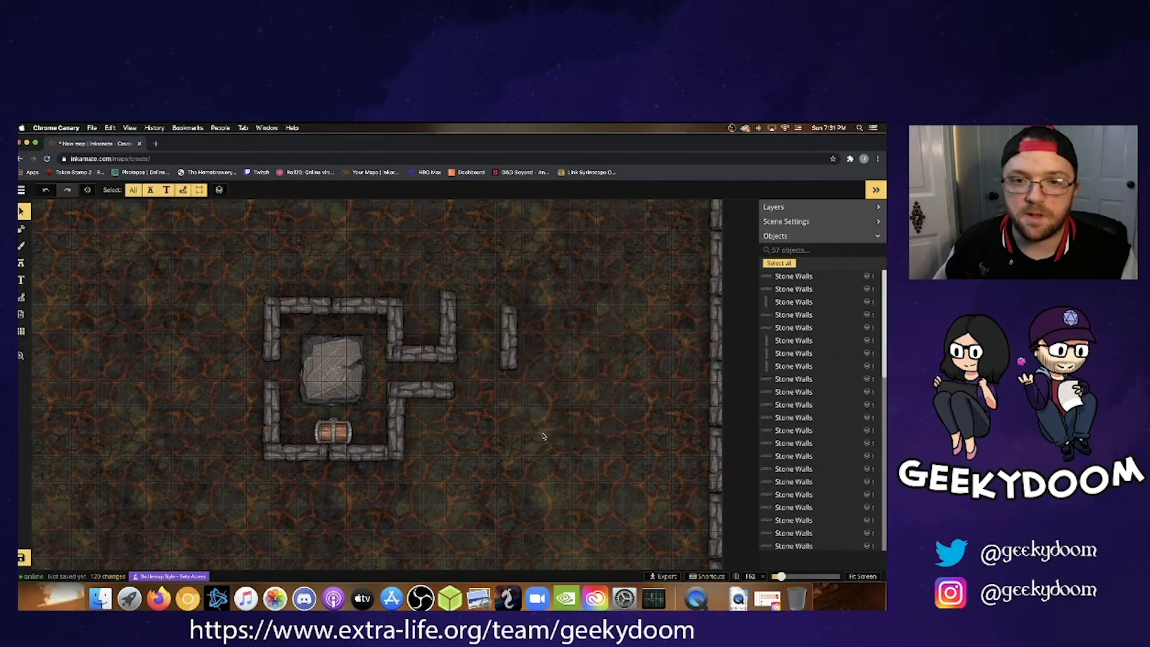
# Rotate the free-standing wall segment to 271° and move it onto the top end of the upright wall to start the new room's upper wall.
pyautogui.click(510, 344)
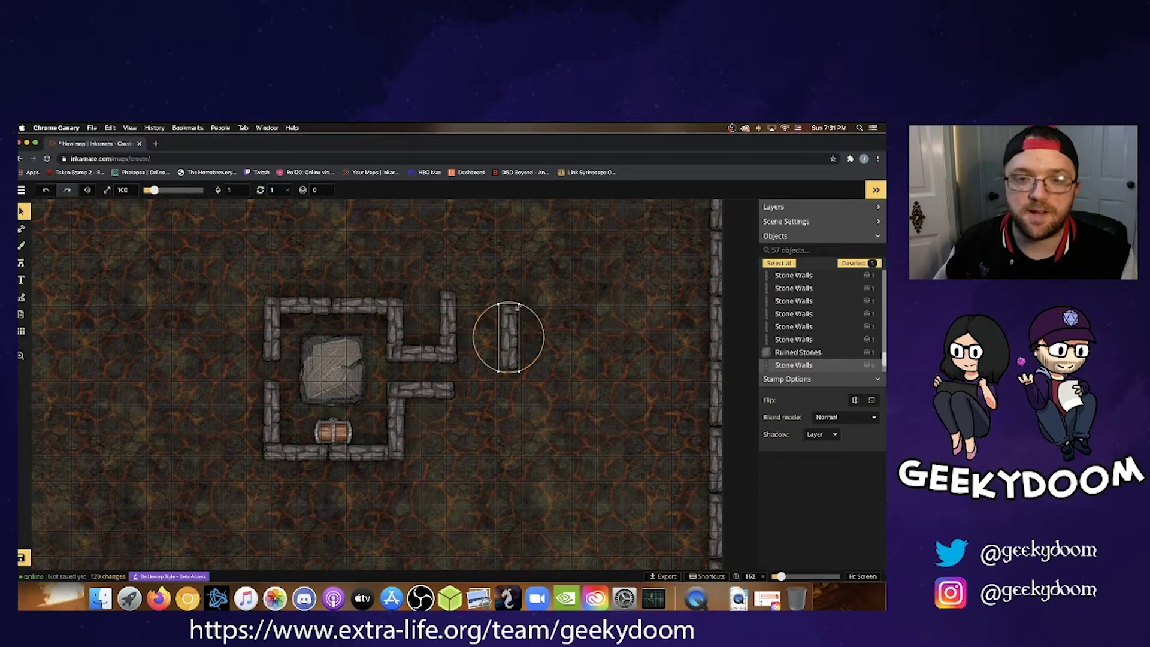
pyautogui.moveTo(517, 306); pyautogui.dragTo(514, 312)
pyautogui.press('super+z')
pyautogui.click(514, 320)
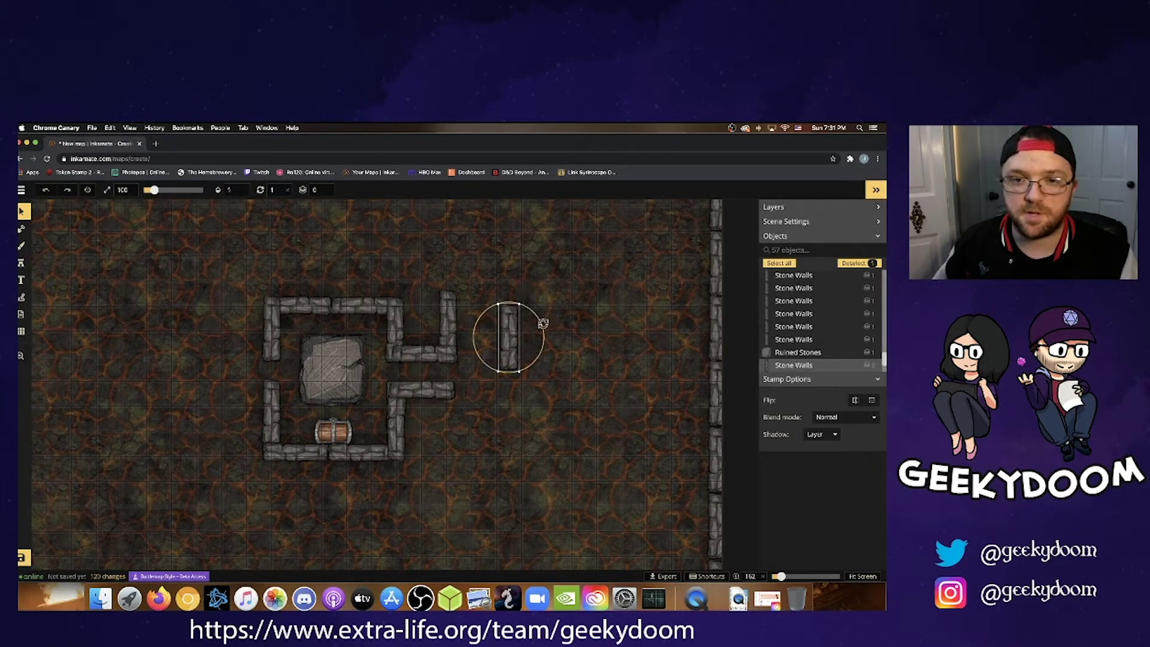
pyautogui.moveTo(544, 325); pyautogui.dragTo(477, 282)
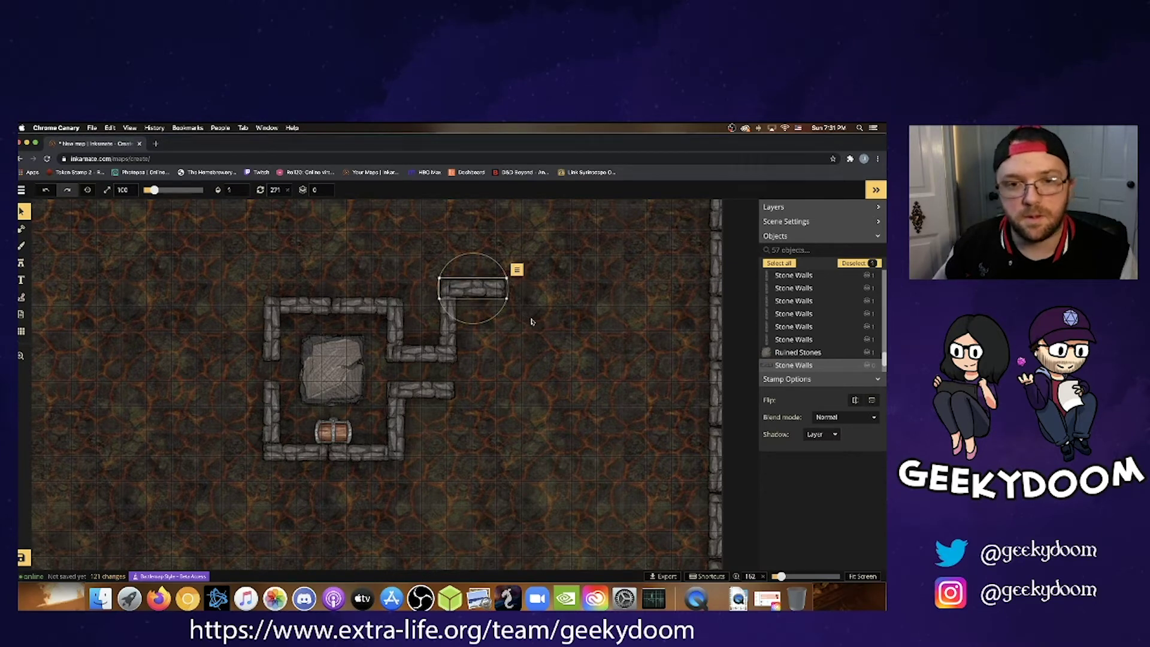
pyautogui.click(530, 321)
# Extend the new room's upper wall to the right border with three more horizontal segments, leaving a doorway gap after the first.
pyautogui.click(22, 263)
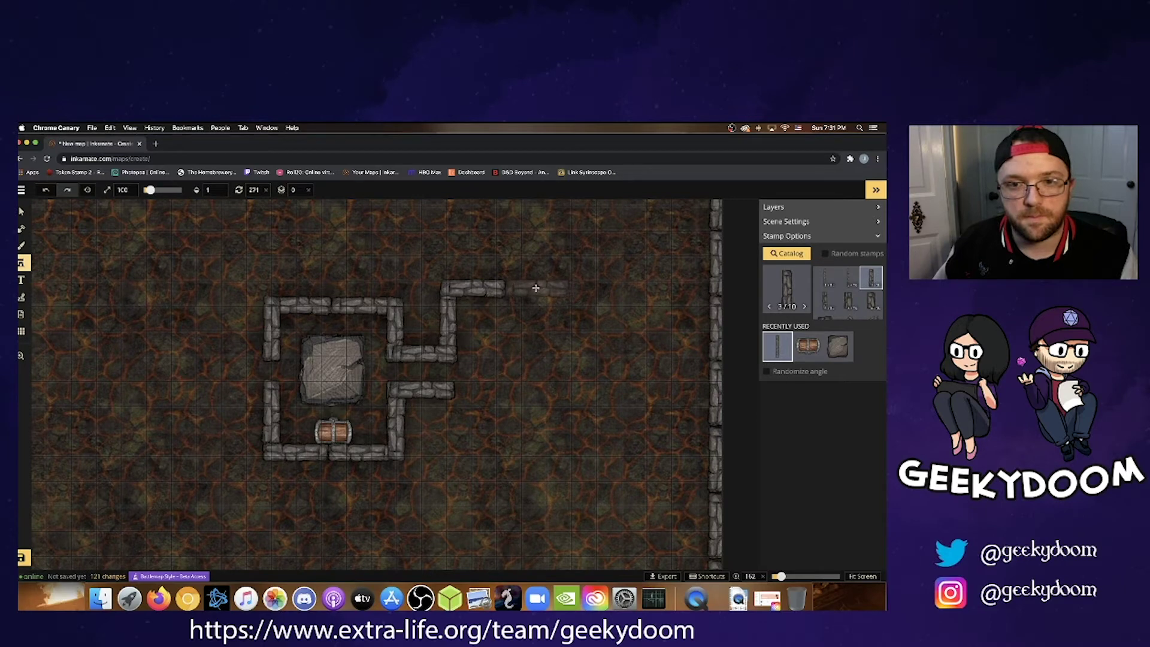
pyautogui.click(535, 288)
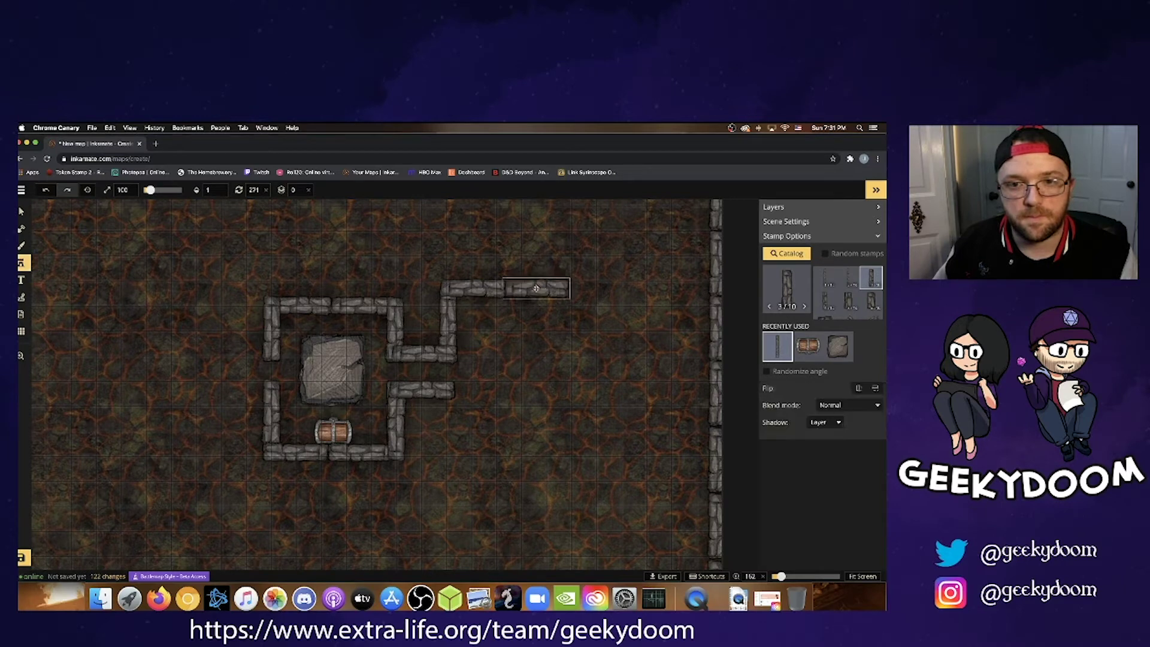
pyautogui.click(628, 289)
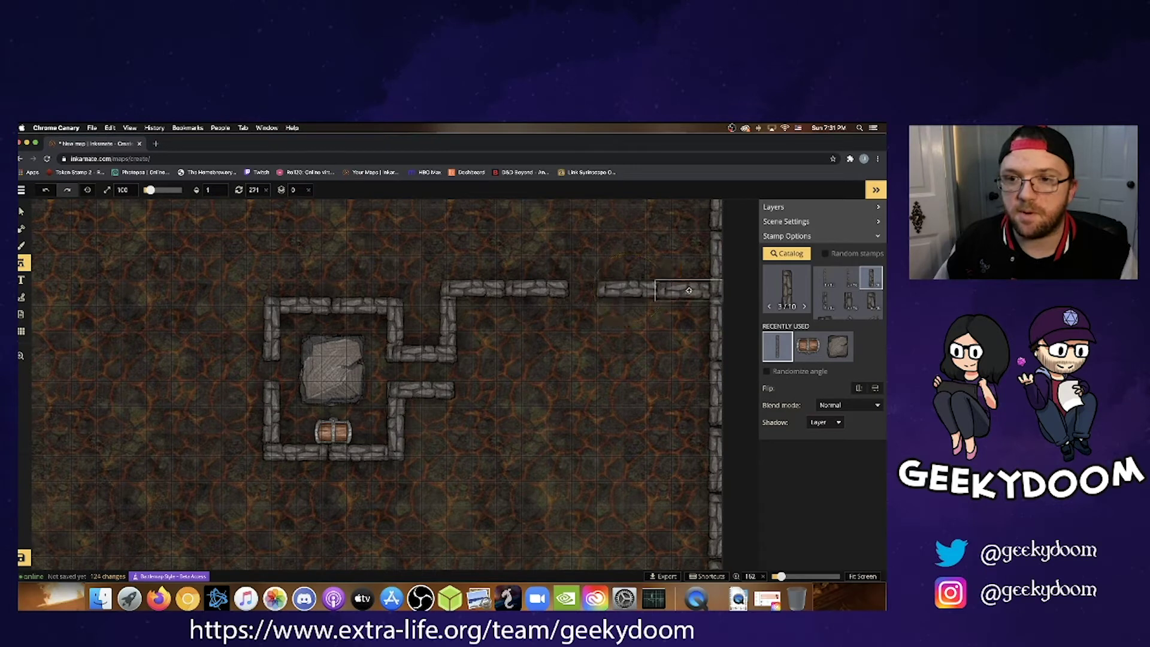
pyautogui.click(685, 290)
# Place an upright wall segment at 1° down from the corridor's lower wall end and a horizontal segment at 91° from its foot.
pyautogui.click(528, 416)
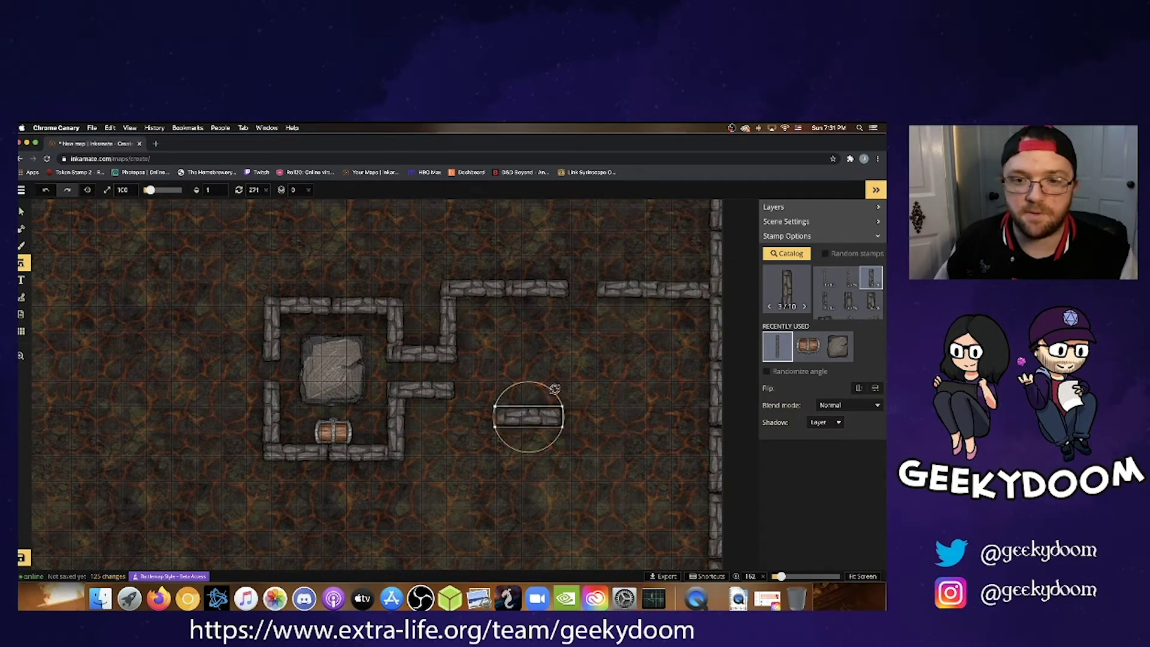
pyautogui.moveTo(559, 395); pyautogui.dragTo(451, 426)
pyautogui.click(506, 472)
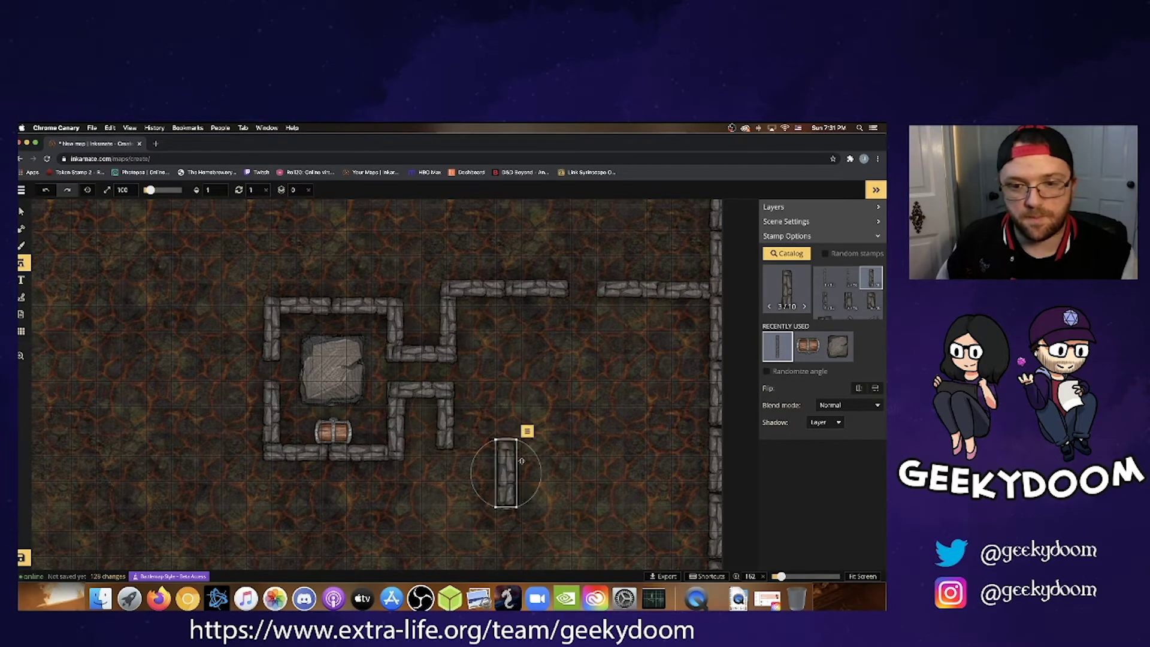
pyautogui.moveTo(536, 456); pyautogui.dragTo(482, 455)
# Complete the new room's lower wall with three more horizontal segments reaching the right border, leaving a doorway gap opposite the upper one.
pyautogui.click(553, 457)
pyautogui.moveTo(554, 457); pyautogui.dragTo(531, 454)
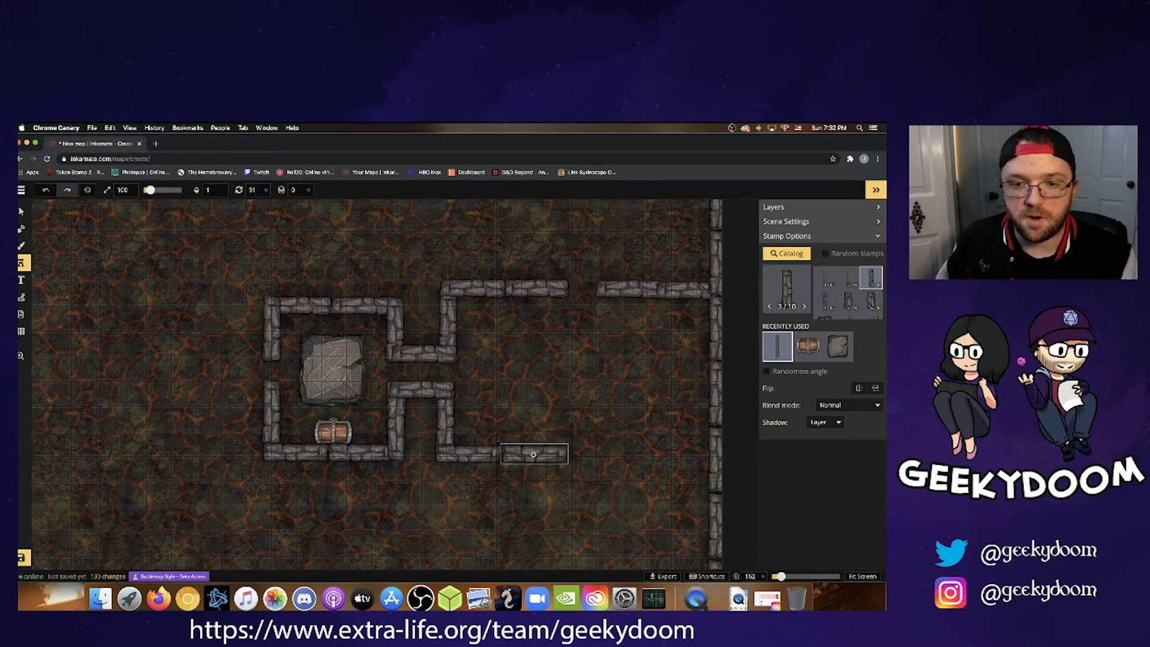
pyautogui.click(533, 454)
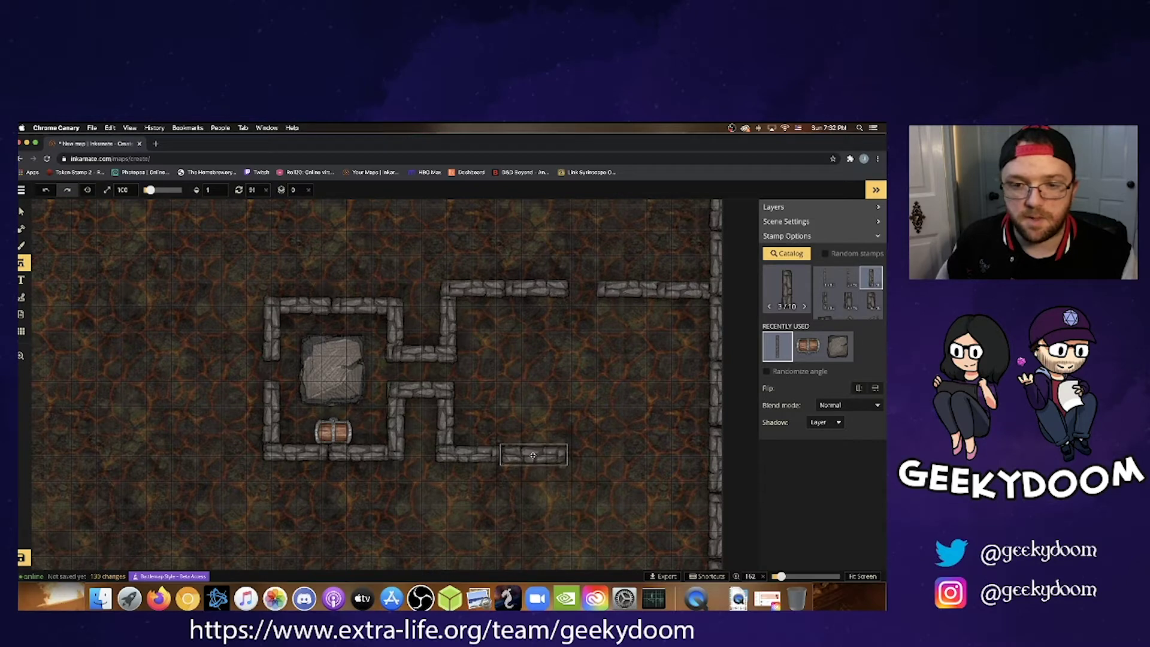
pyautogui.click(692, 456)
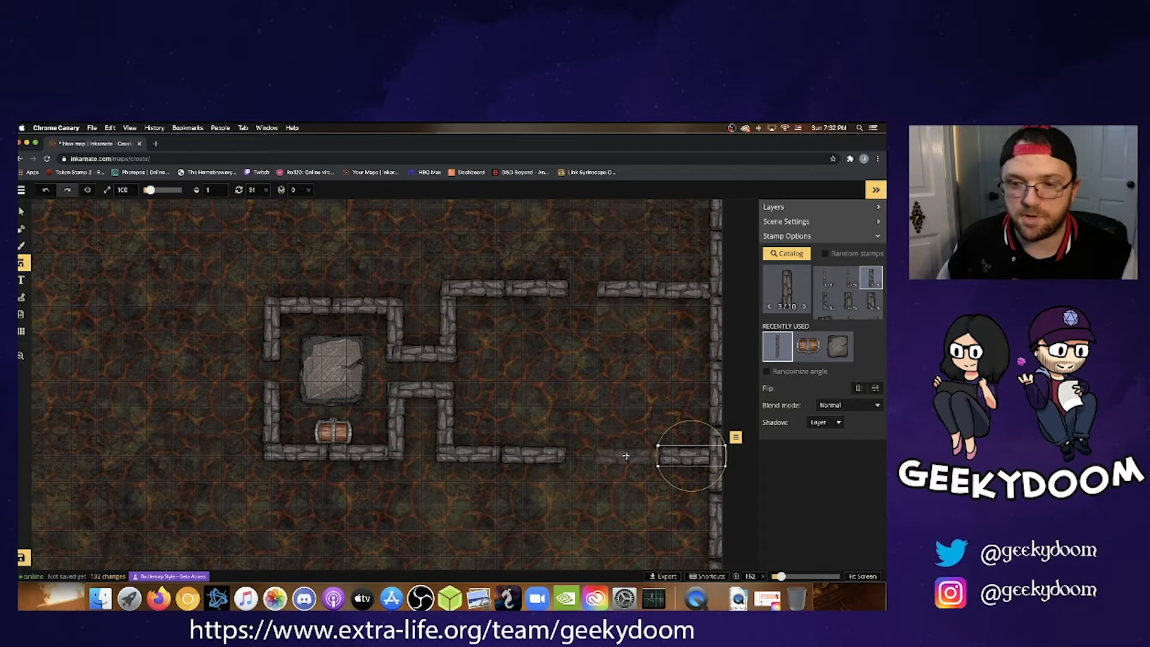
pyautogui.click(625, 455)
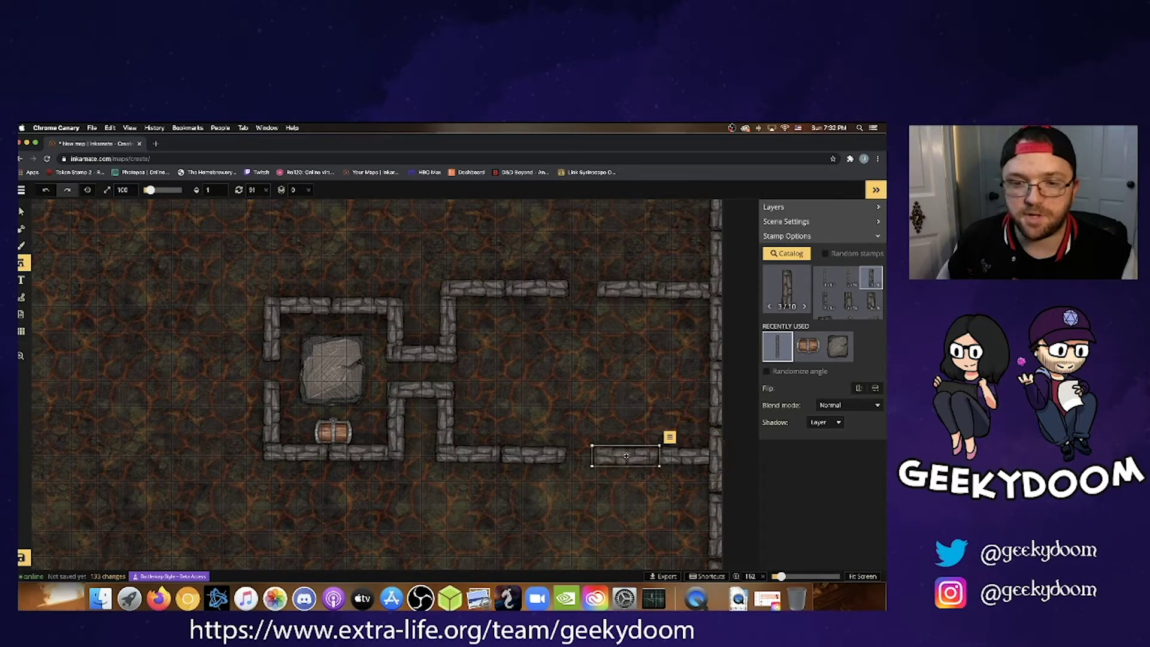
pyautogui.press('v')
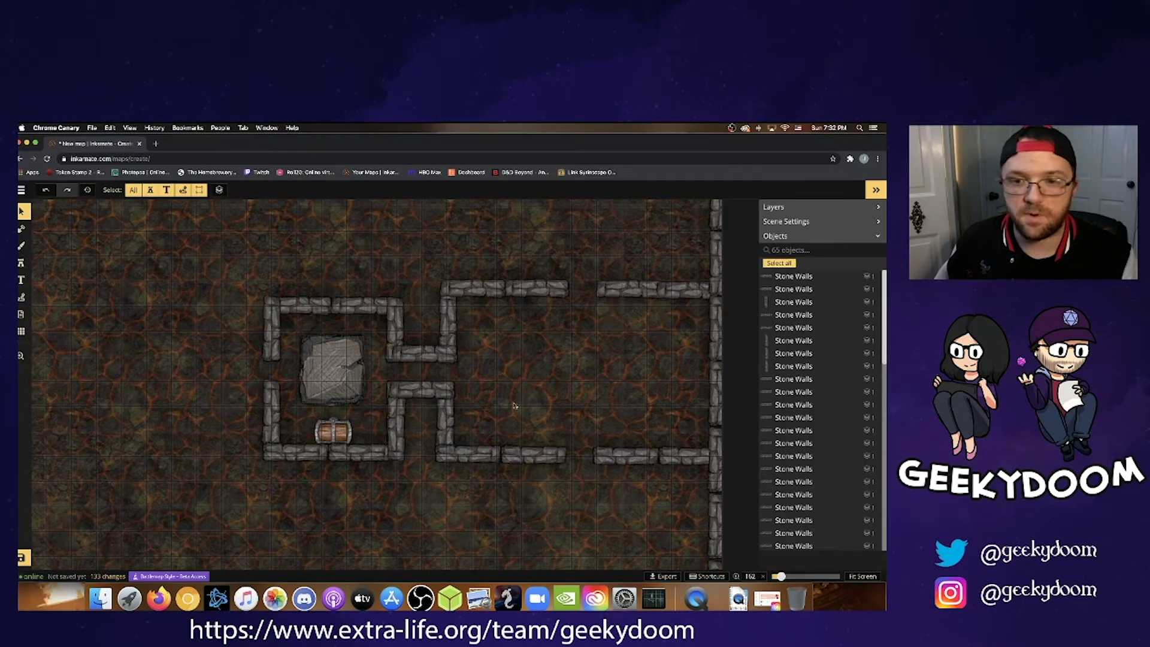
# Clear the chest search in the stamp catalog and choose the yellow burst stamp from the full list.
pyautogui.scroll(1, 544, 399)
pyautogui.scroll(-1, 543, 399)
pyautogui.click(22, 262)
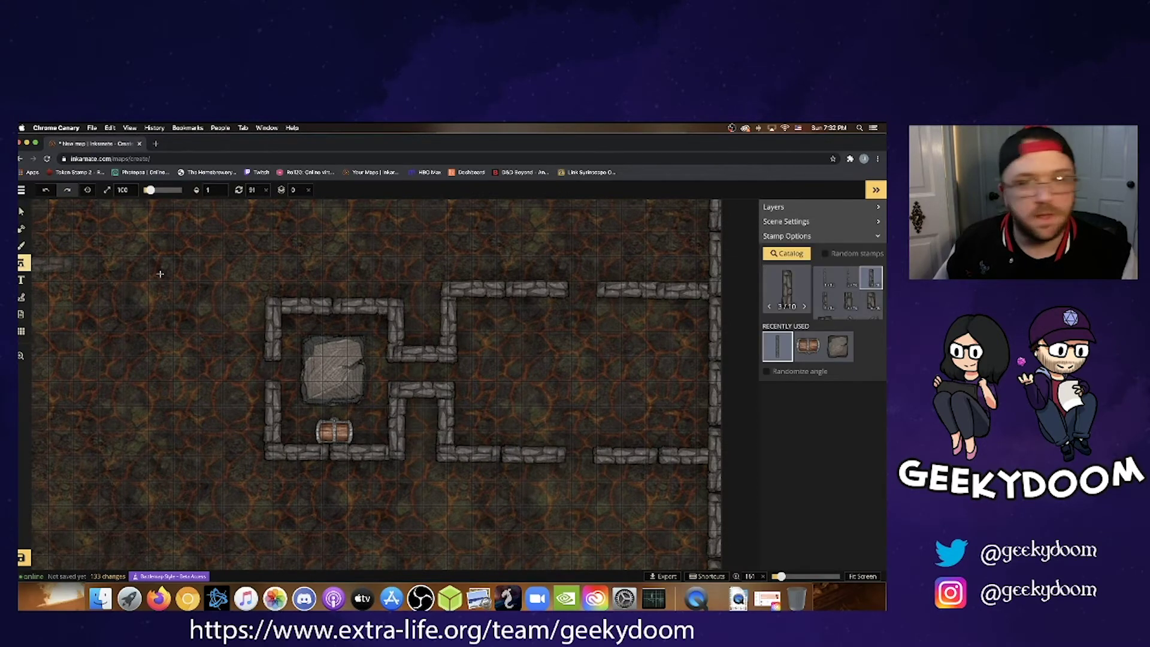
pyautogui.click(777, 254)
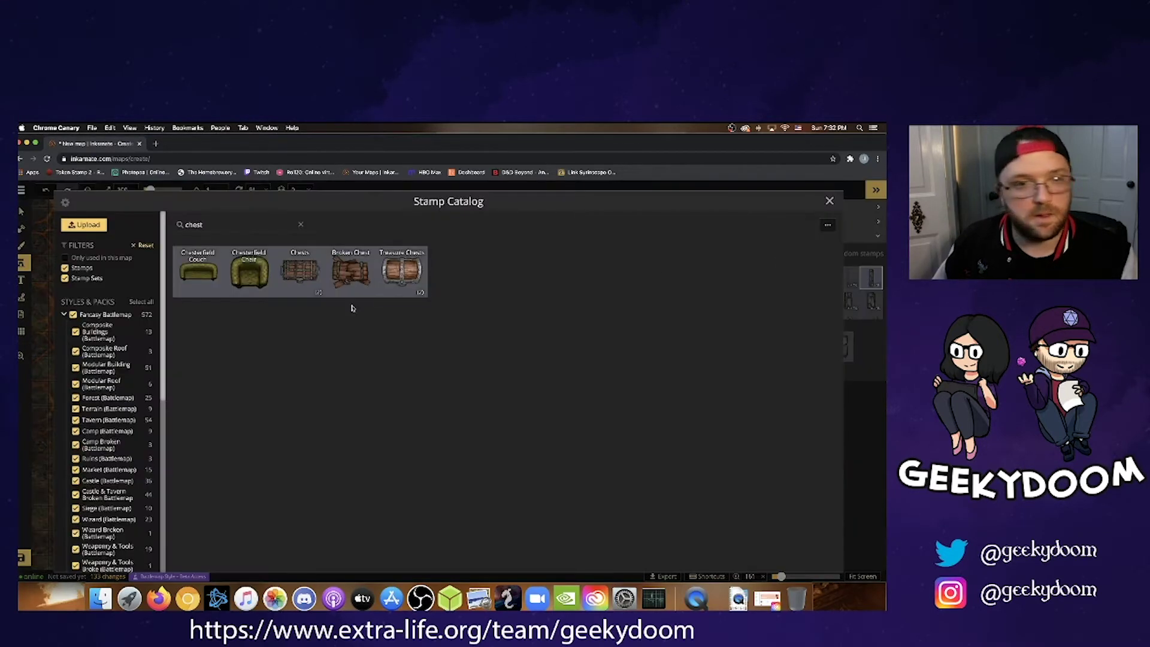
pyautogui.doubleClick(277, 222)
pyautogui.click(302, 224)
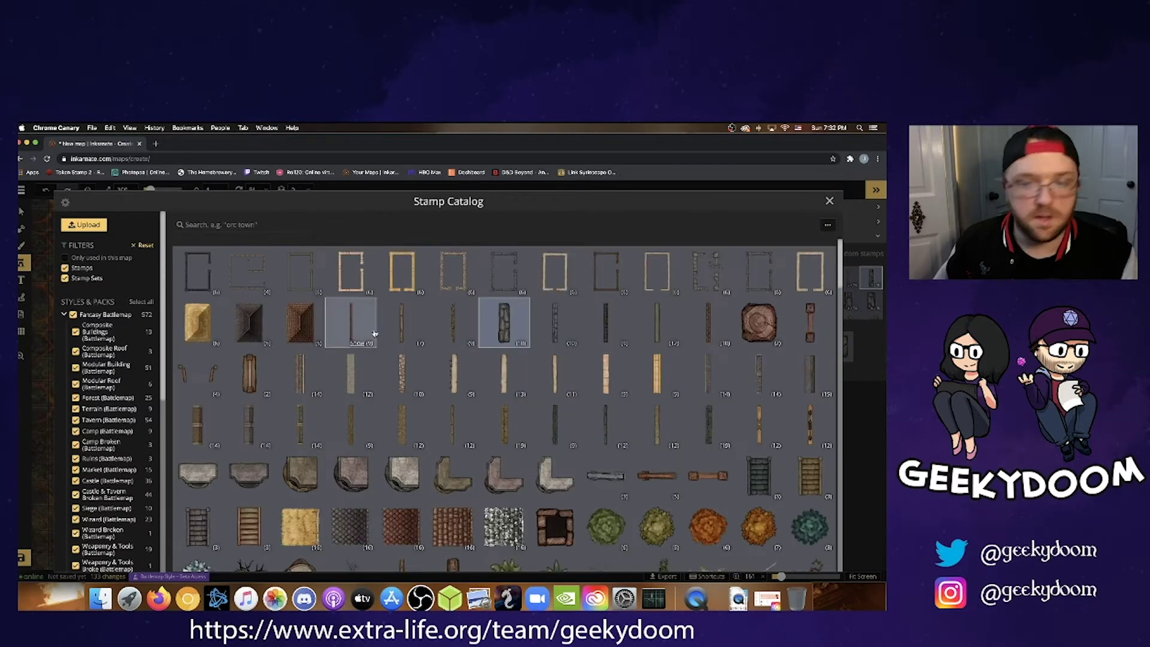
pyautogui.scroll(-5, 360, 323)
pyautogui.scroll(-5, 376, 334)
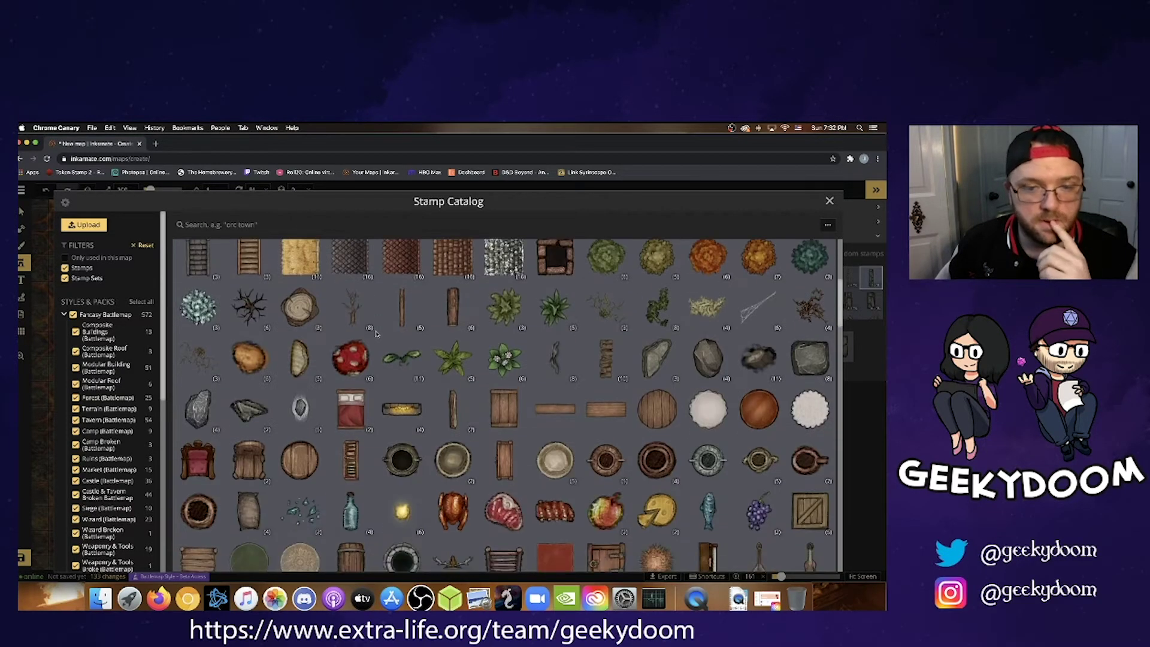
pyautogui.scroll(-4, 376, 334)
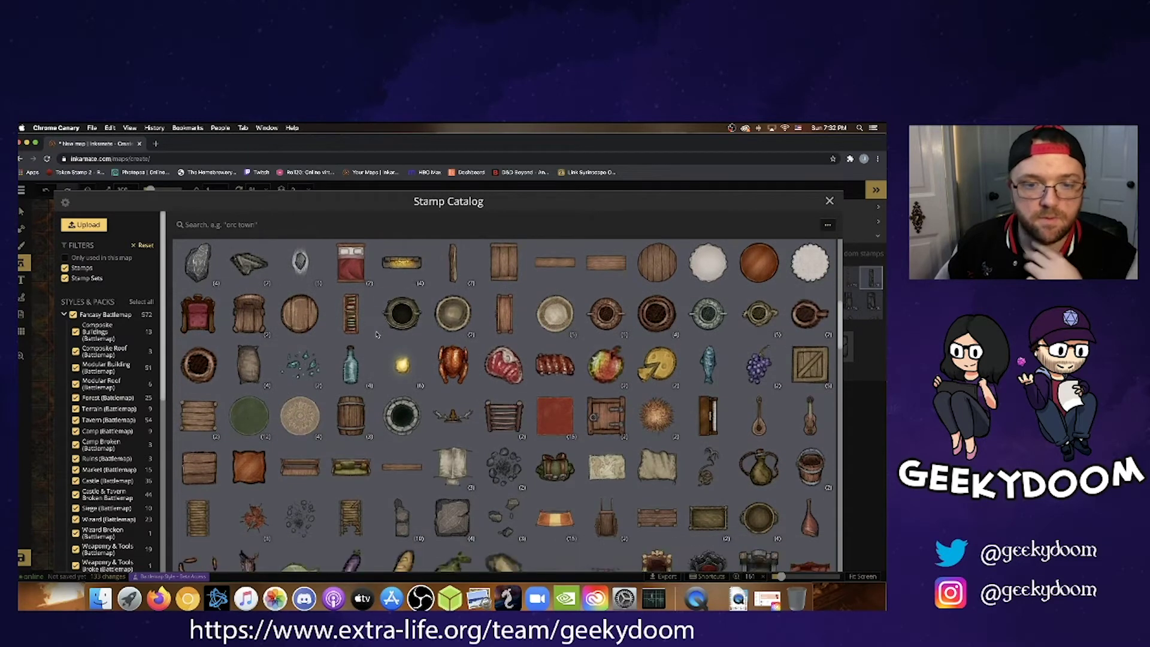
pyautogui.scroll(-6, 376, 336)
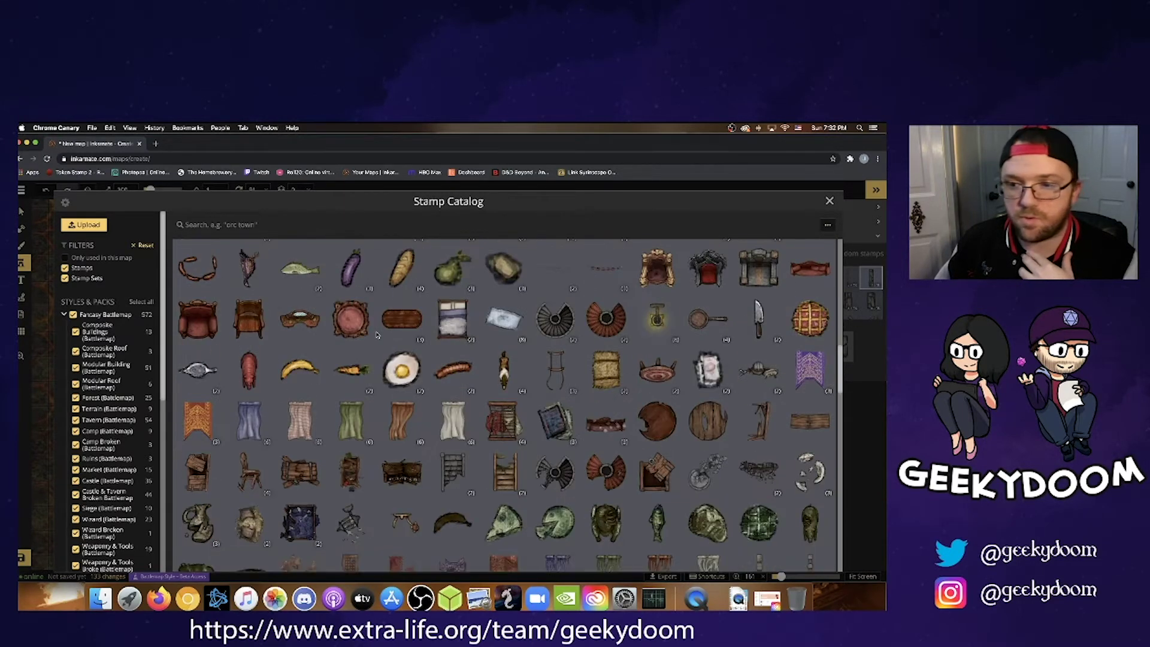
pyautogui.scroll(-5, 377, 334)
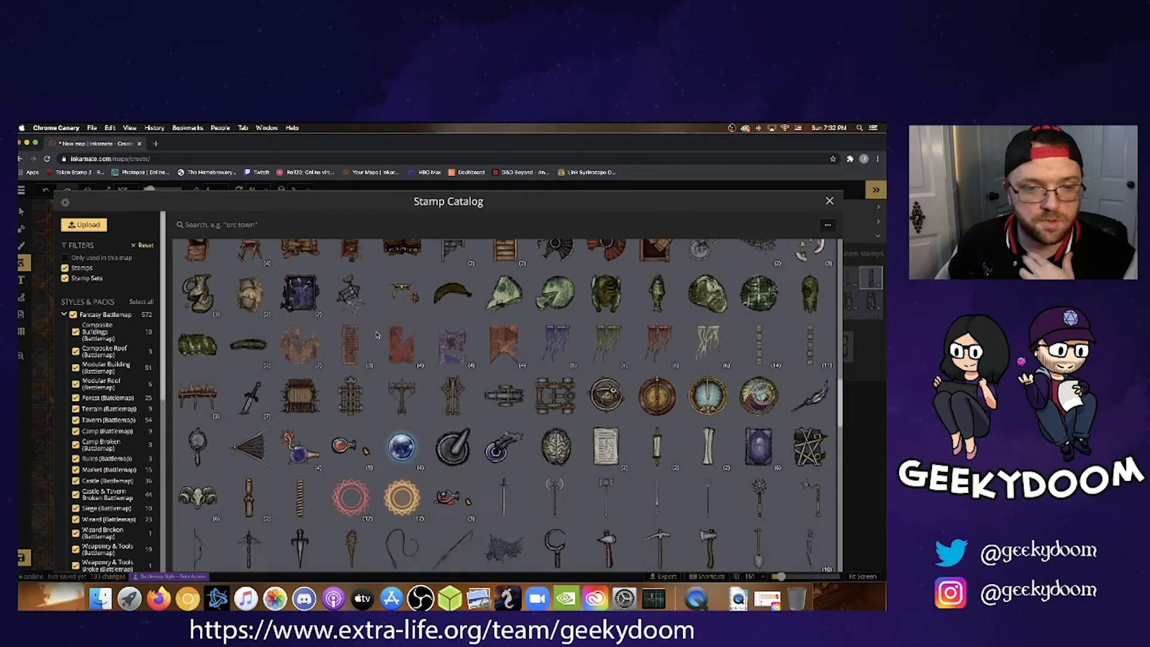
pyautogui.scroll(-4, 376, 334)
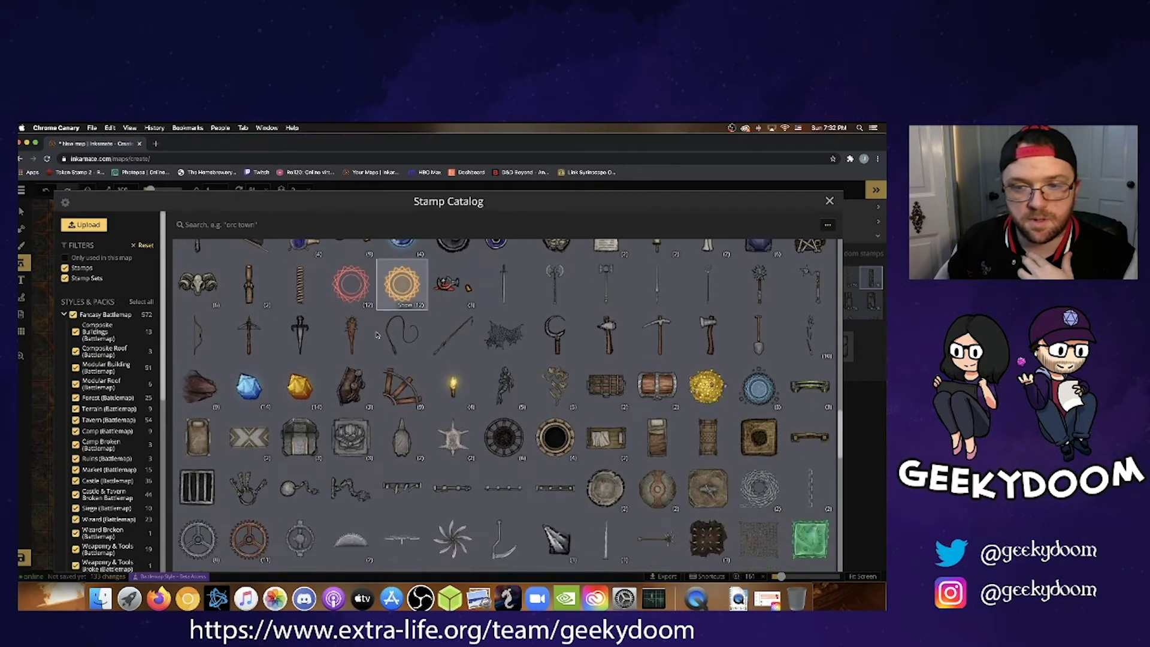
pyautogui.scroll(-1, 376, 335)
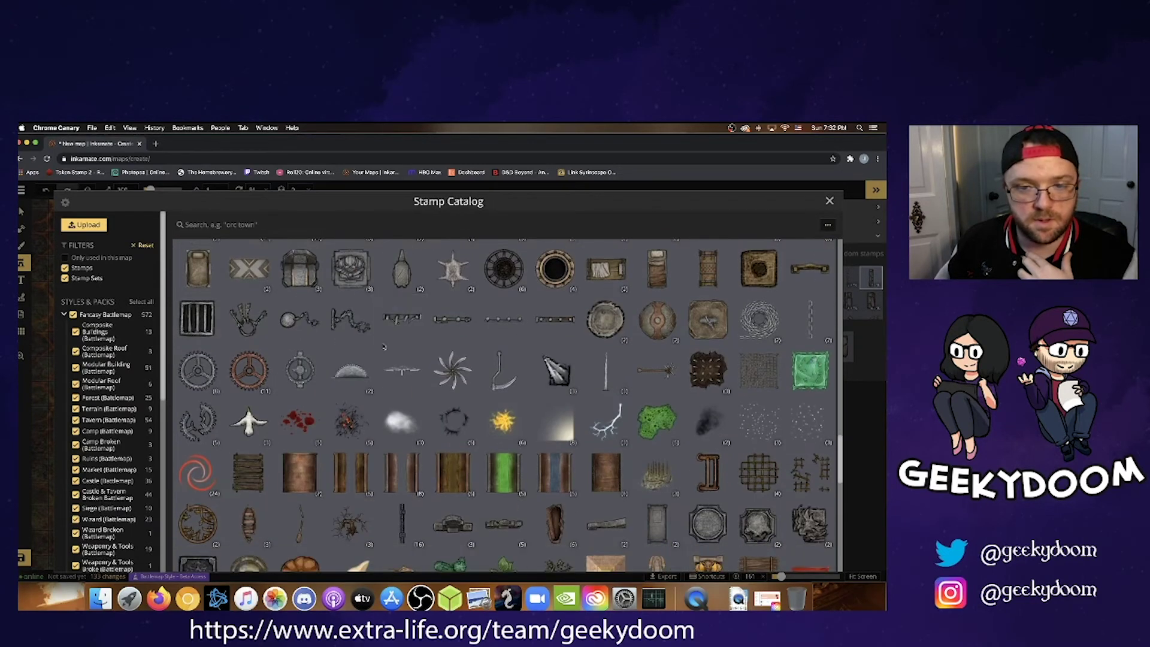
pyautogui.click(504, 422)
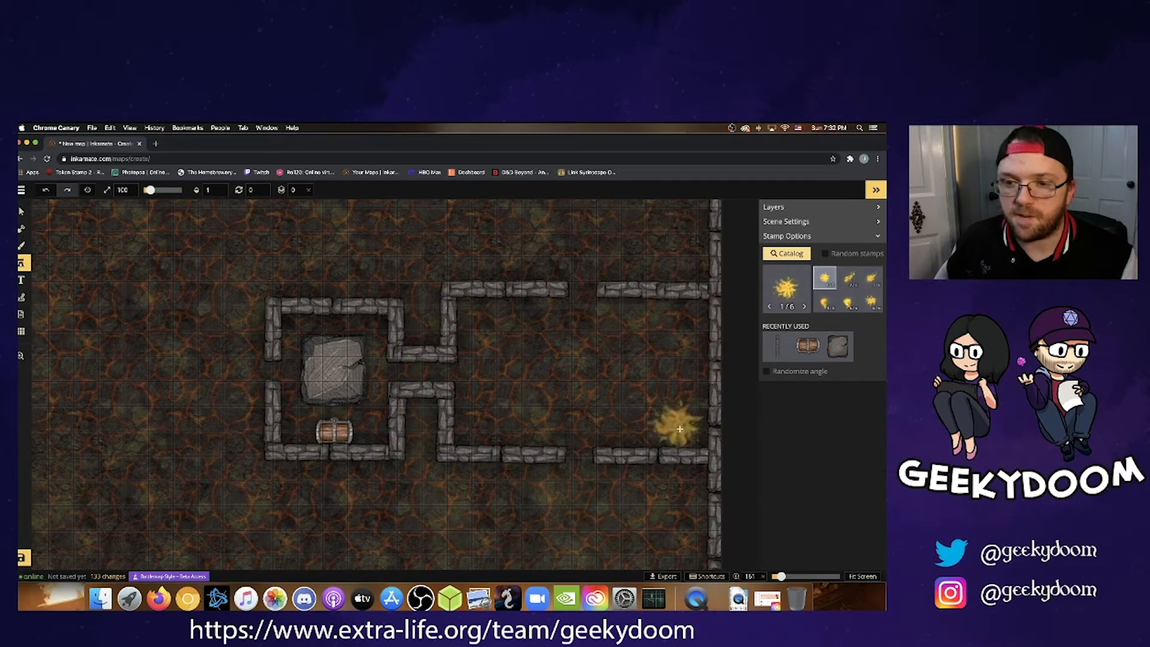
# Place a yellow burst in the new room's lower-right corner at layer order -1 so that it sits beneath the walls.
pyautogui.click(698, 432)
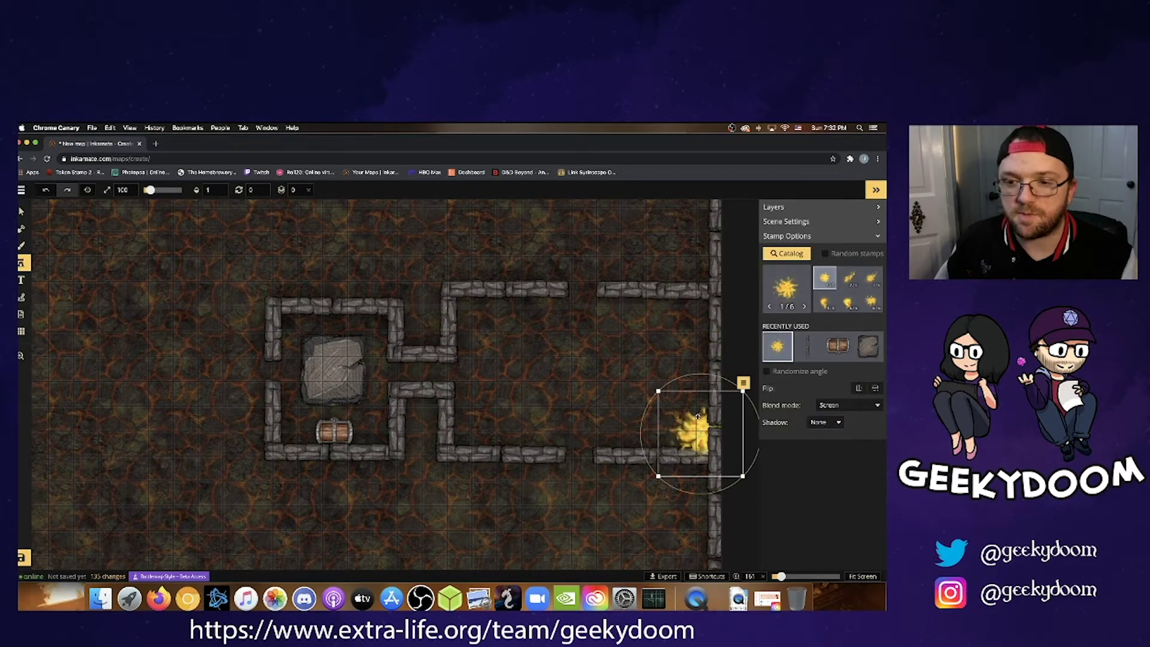
pyautogui.keyDown('alt'); pyautogui.scroll(-1, 697, 416); pyautogui.keyUp('alt')
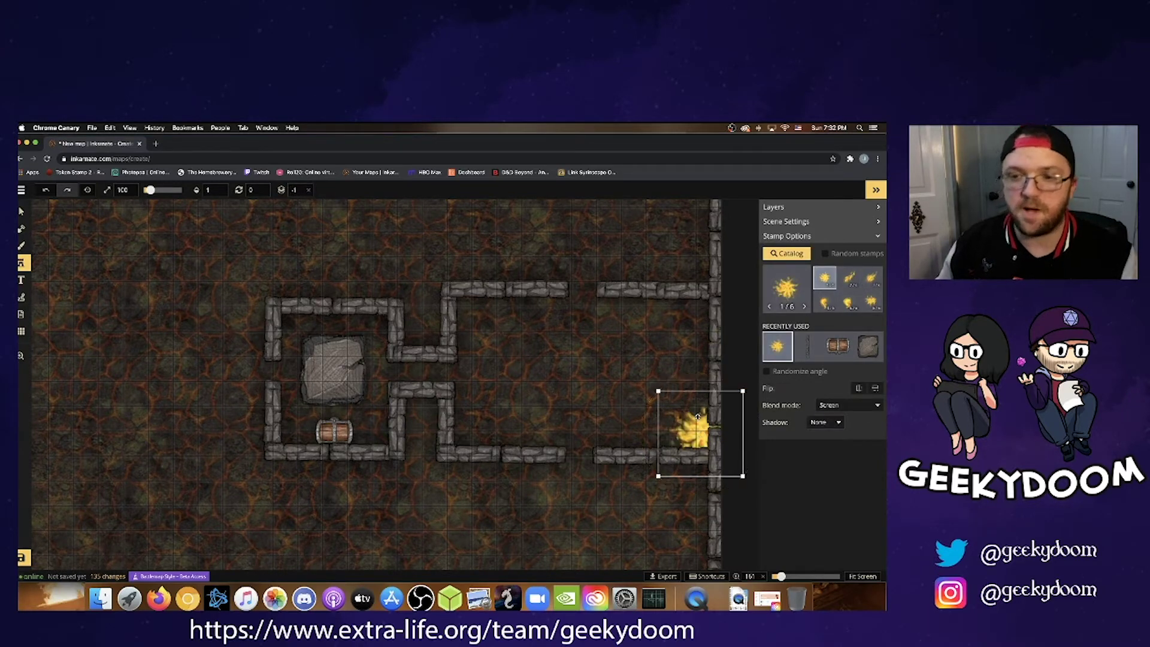
pyautogui.moveTo(690, 425); pyautogui.dragTo(690, 429)
# Add matching yellow bursts at layer order -1 in the new room's upper-right, upper-left and lower-left corners.
pyautogui.click(663, 346)
pyautogui.moveTo(667, 345); pyautogui.dragTo(695, 315)
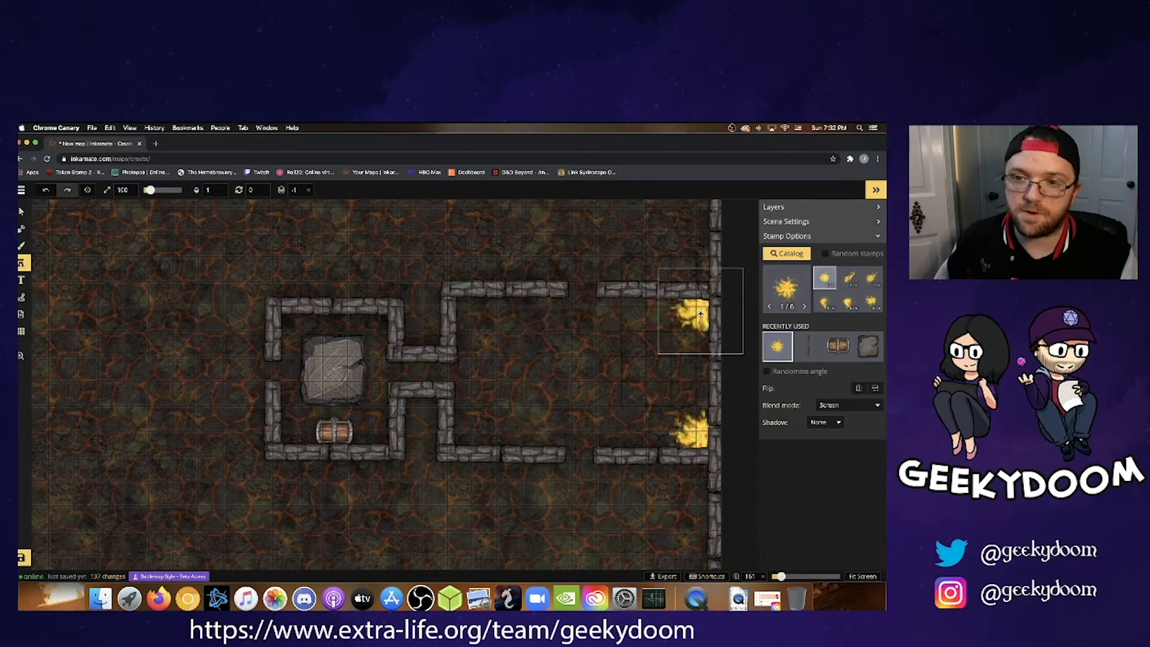
pyautogui.click(476, 311)
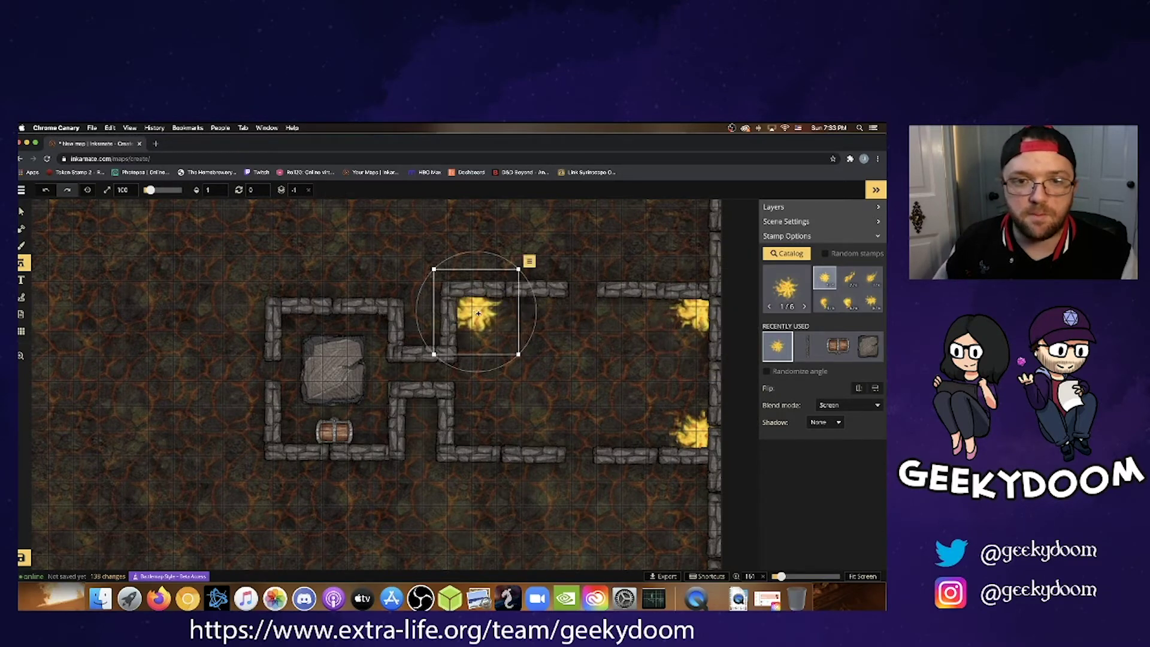
pyautogui.click(493, 416)
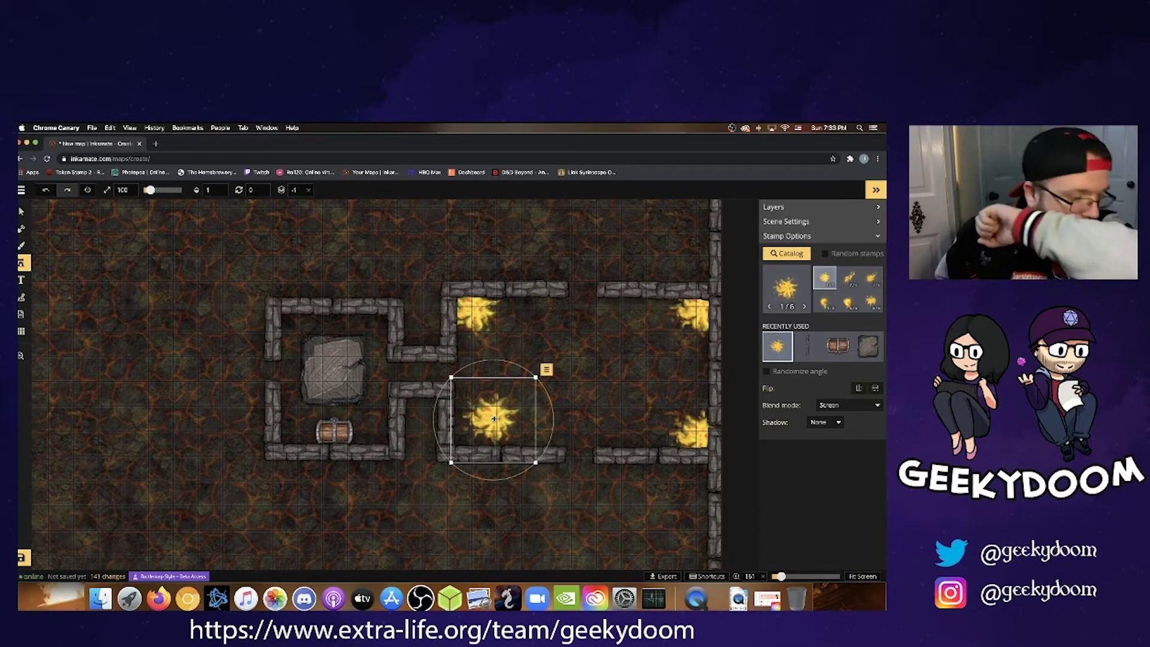
pyautogui.moveTo(493, 421); pyautogui.dragTo(471, 434)
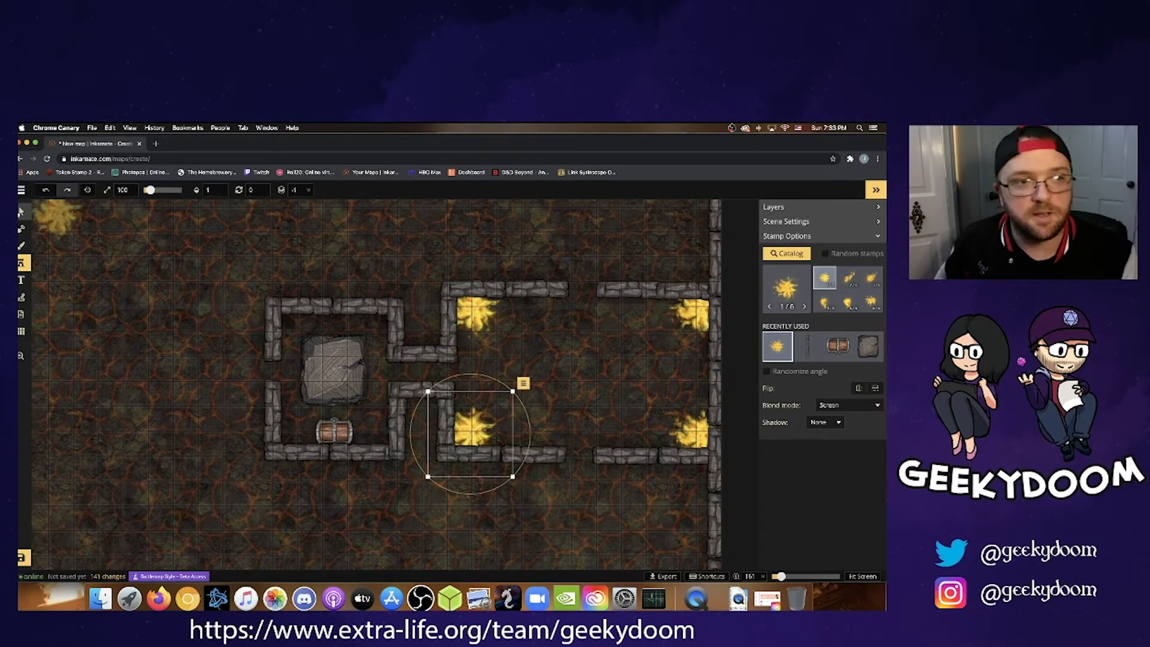
pyautogui.click(22, 210)
pyautogui.click(392, 233)
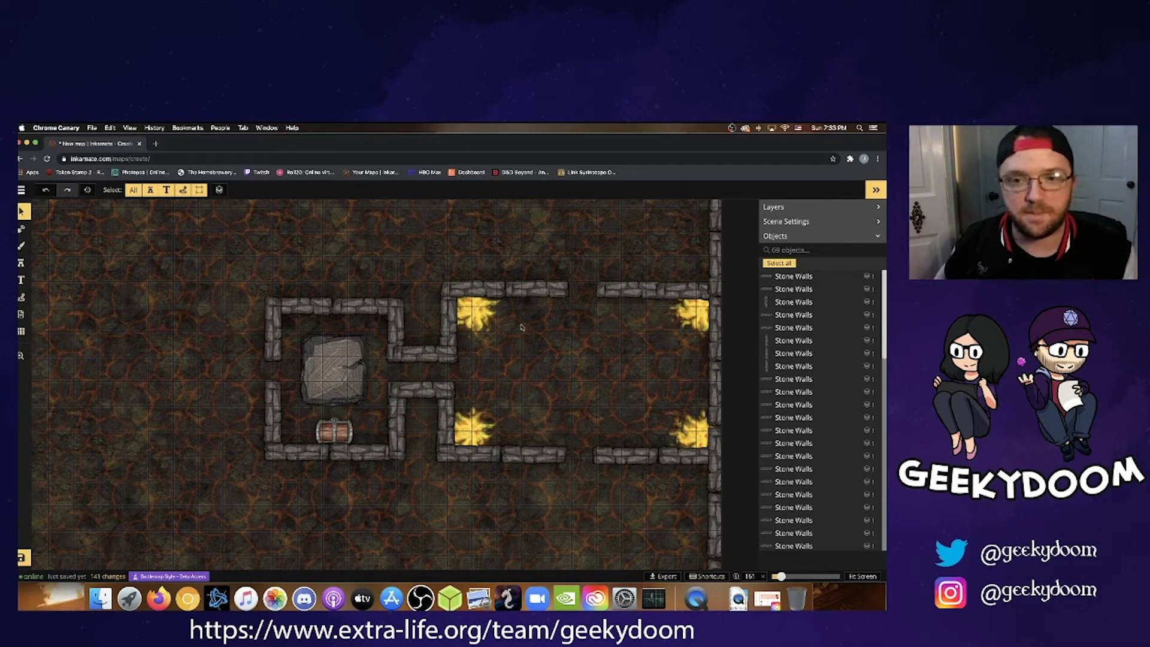
# Add two vertical stone wall segments running upward from either side of the lit-corner room's upper doorway to start a corridor.
pyautogui.click(21, 264)
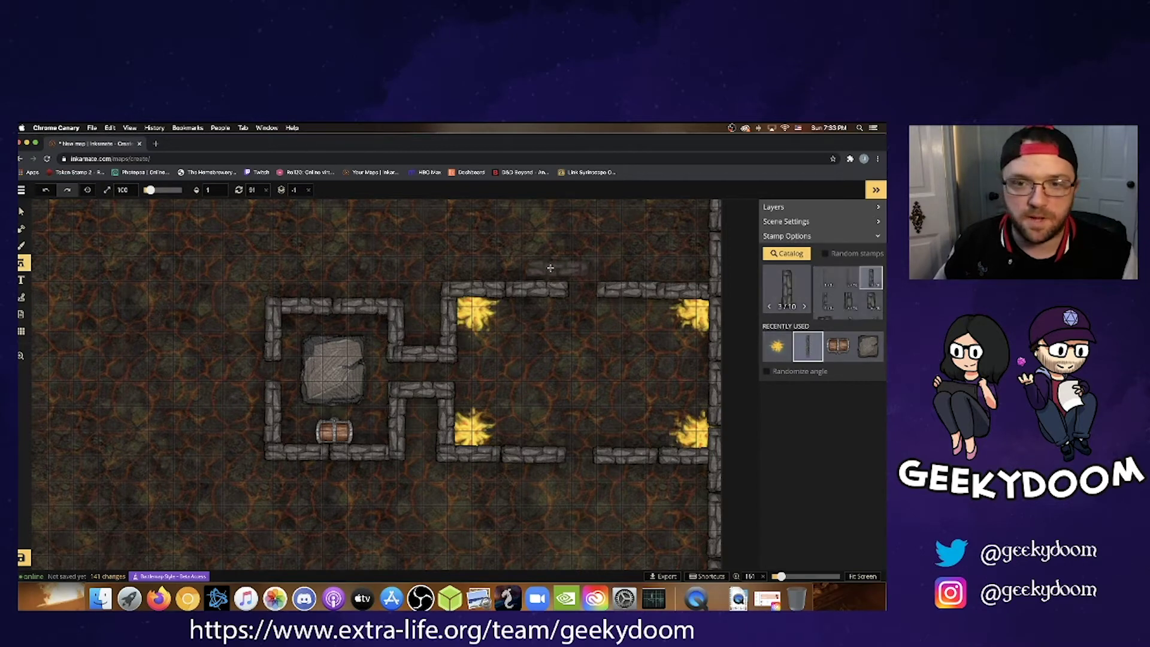
pyautogui.click(580, 289)
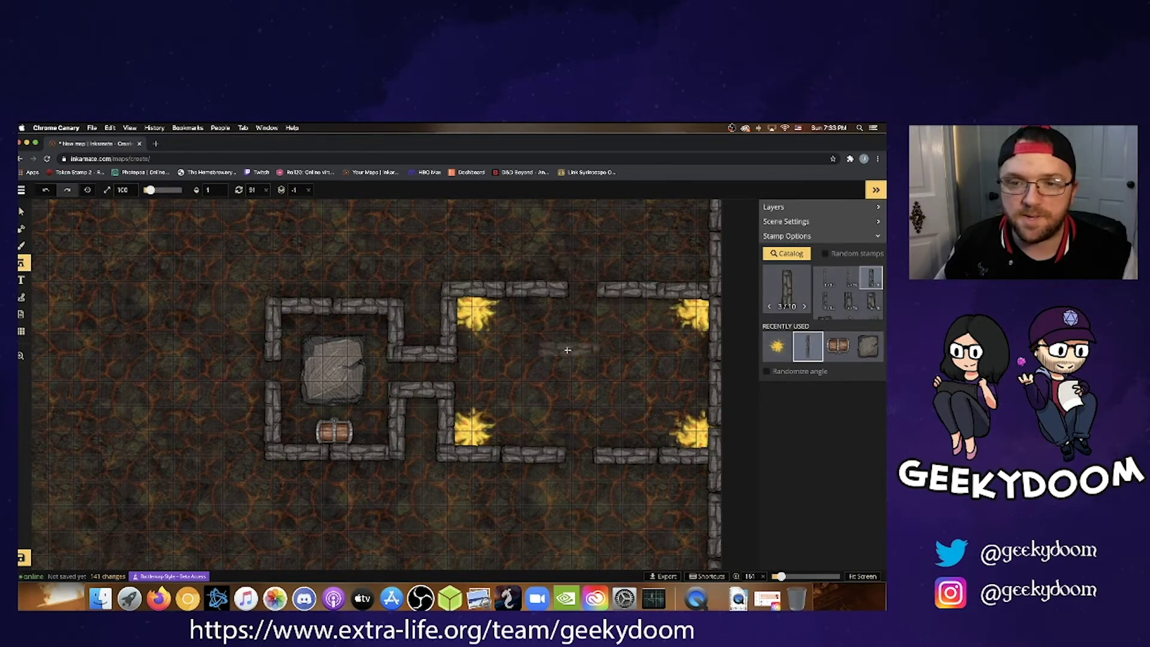
pyautogui.click(556, 357)
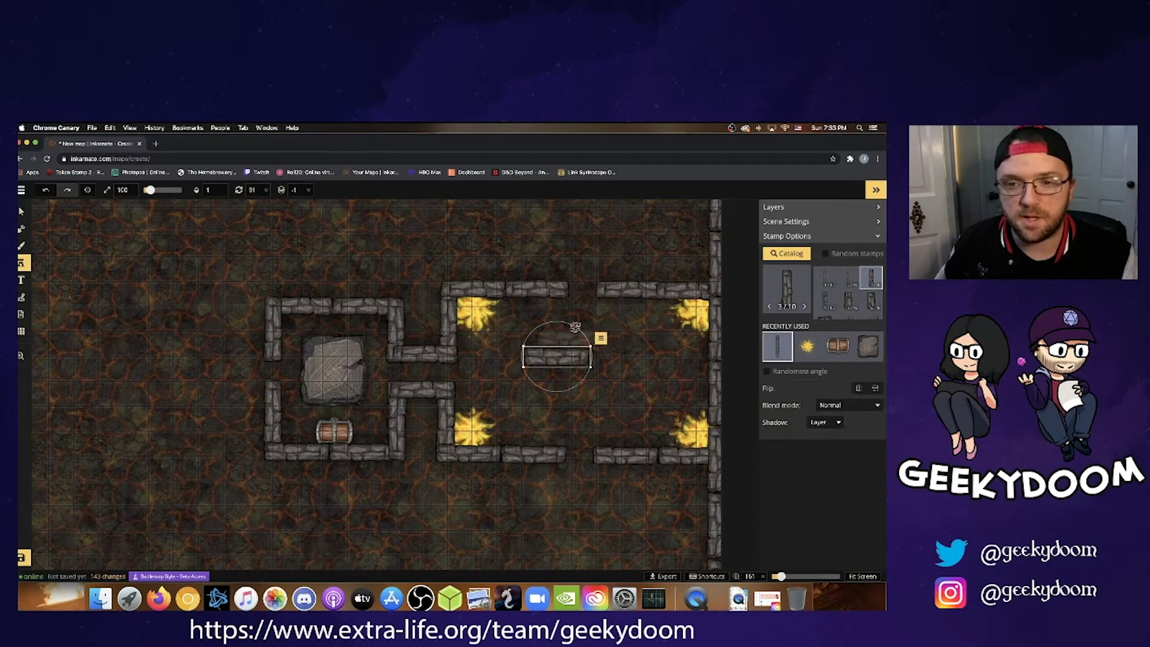
pyautogui.moveTo(575, 326); pyautogui.dragTo(564, 267)
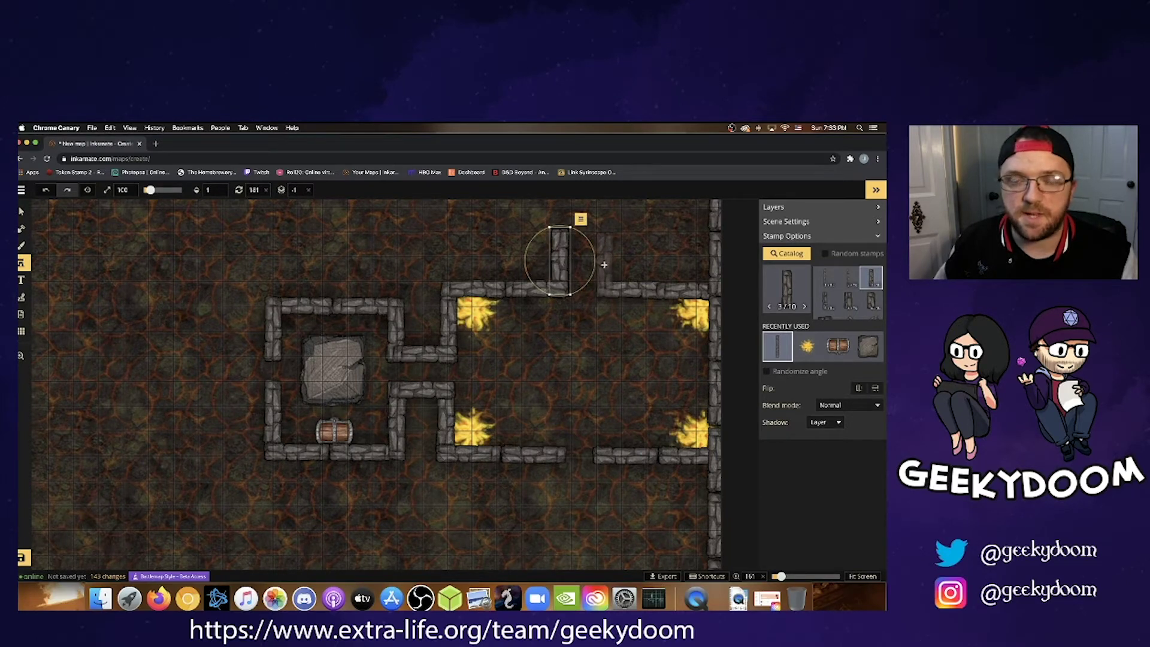
pyautogui.click(604, 264)
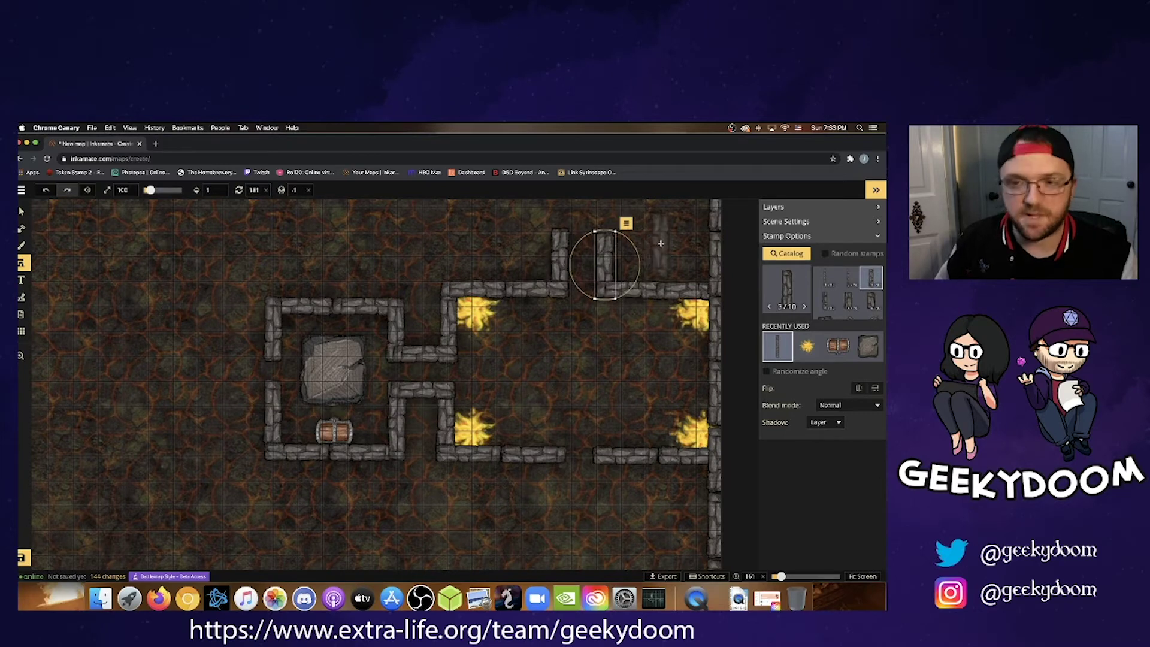
# Add two overlapping vertical wall segments down from the top border, aligned with the corridor's right wall and leaving a gap above it.
pyautogui.press('space')
pyautogui.moveTo(661, 242); pyautogui.dragTo(604, 346)
pyautogui.scroll(2, 597, 308)
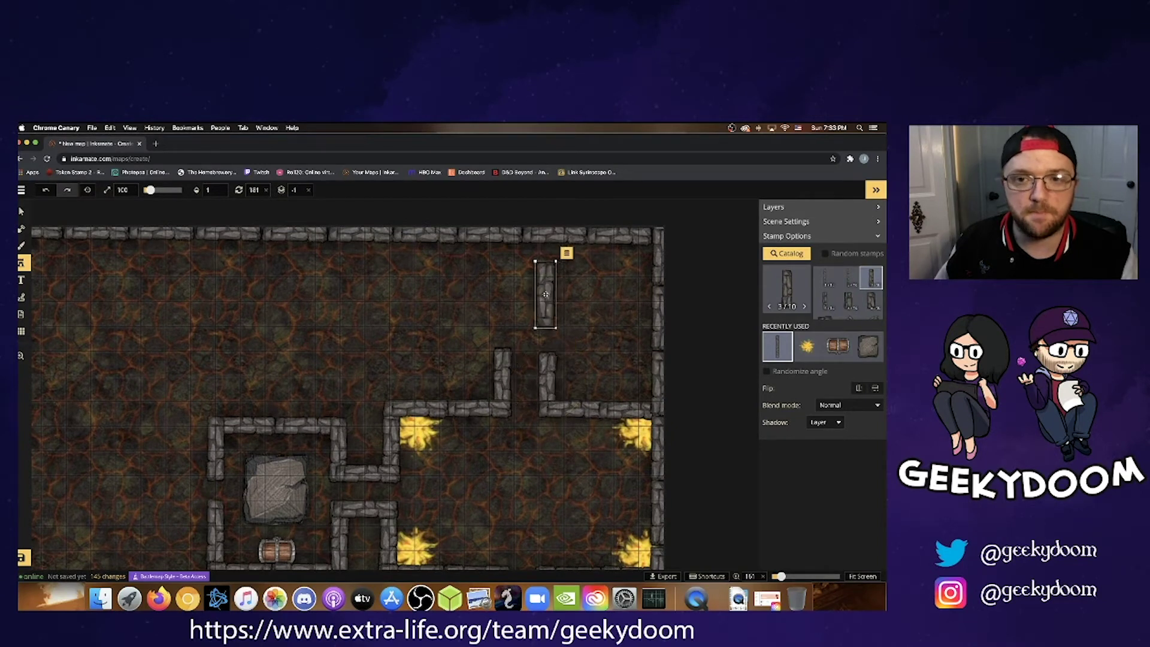
pyautogui.click(544, 293)
pyautogui.moveTo(503, 279); pyautogui.dragTo(546, 267)
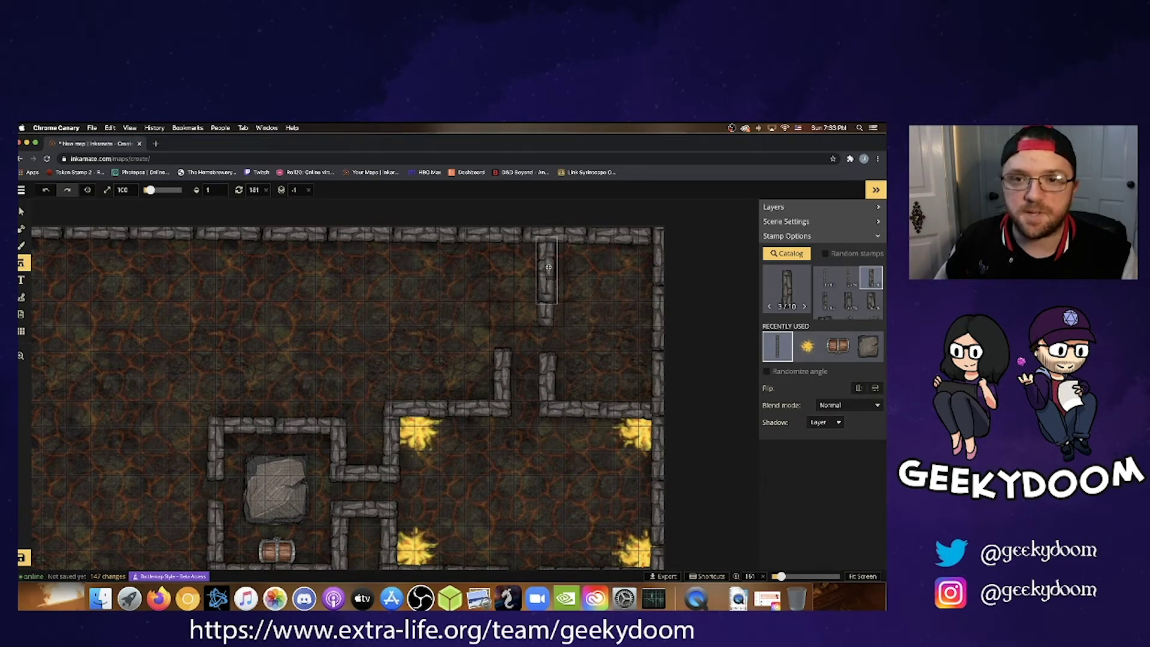
pyautogui.moveTo(548, 268); pyautogui.dragTo(547, 266)
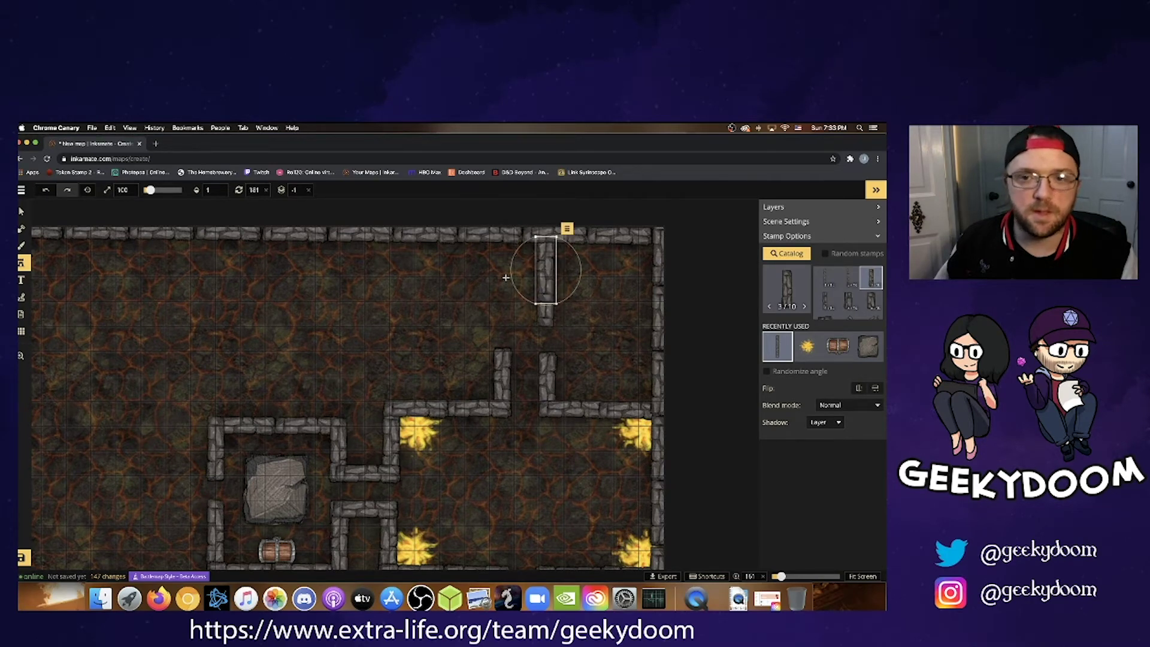
# Add three staggered horizontal wall segments in the upper-right area, two from the right border and one from the vertical wall's lower end.
pyautogui.click(605, 347)
pyautogui.click(604, 347)
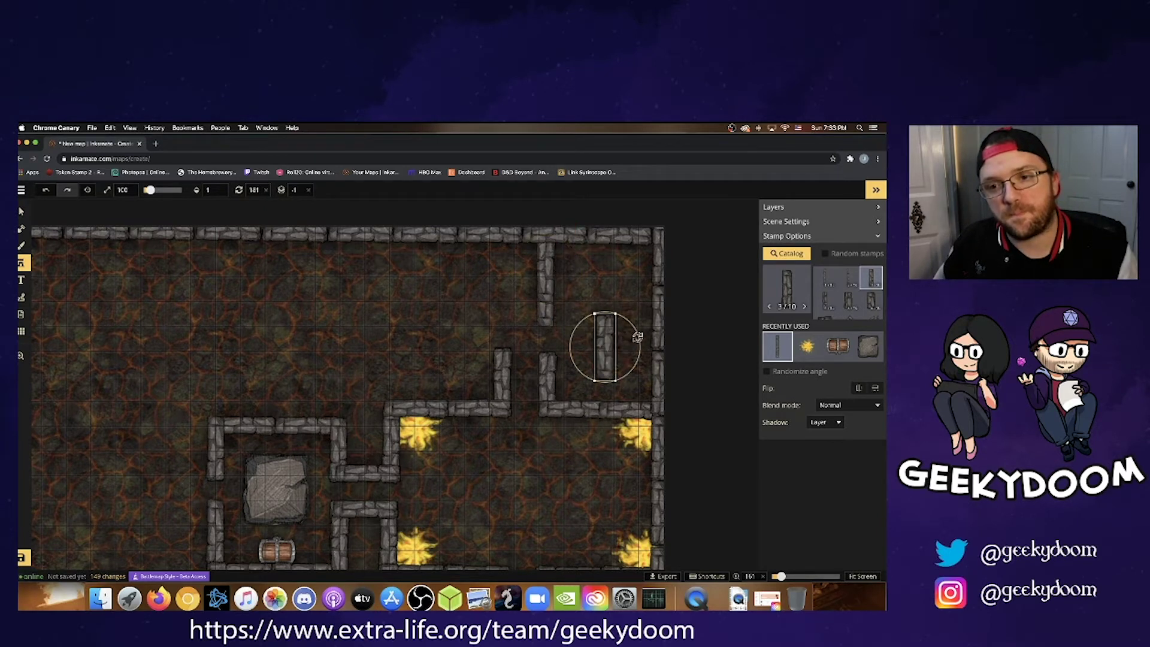
pyautogui.moveTo(640, 342); pyautogui.dragTo(621, 357)
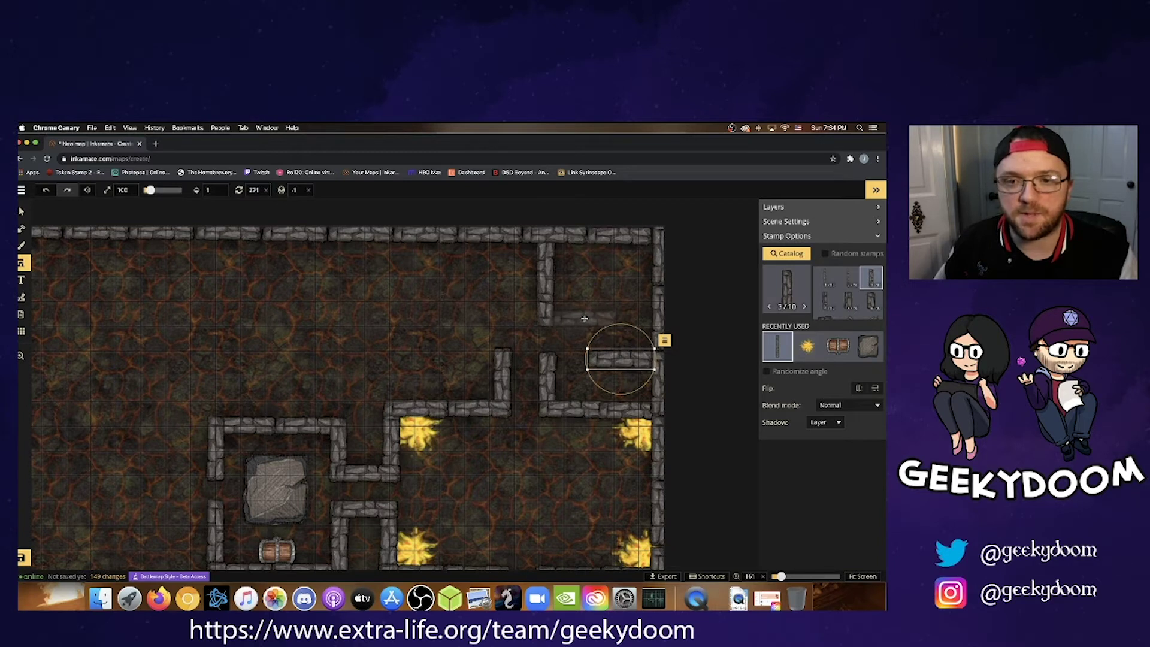
pyautogui.click(584, 319)
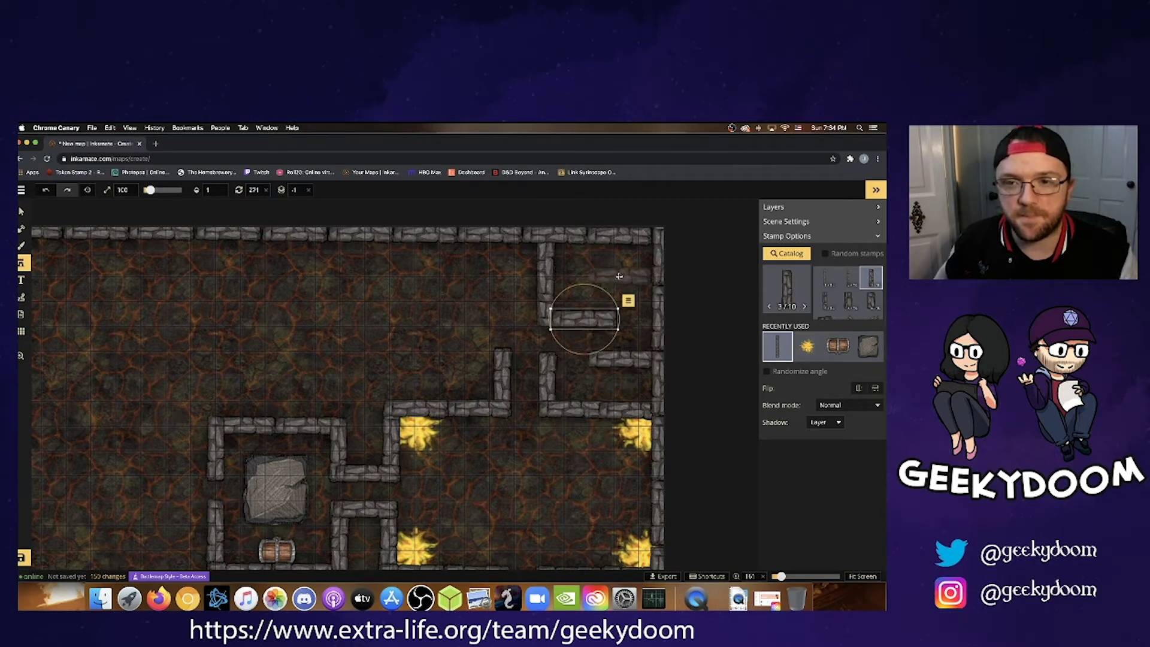
pyautogui.moveTo(619, 275); pyautogui.dragTo(620, 276)
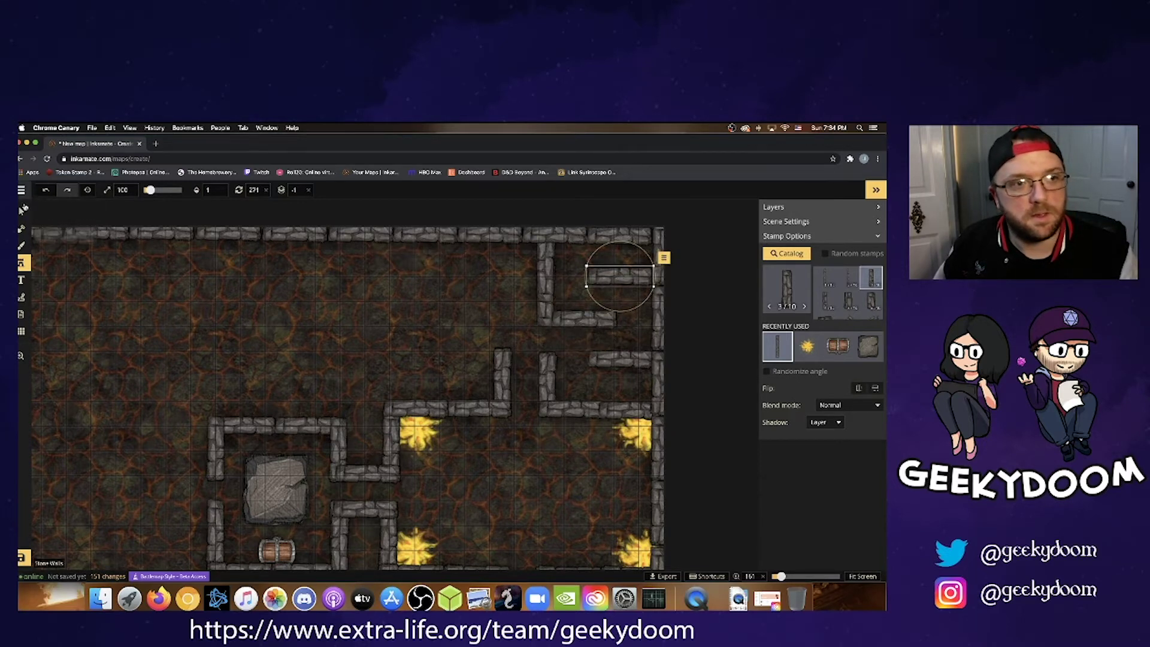
pyautogui.click(24, 210)
pyautogui.click(317, 302)
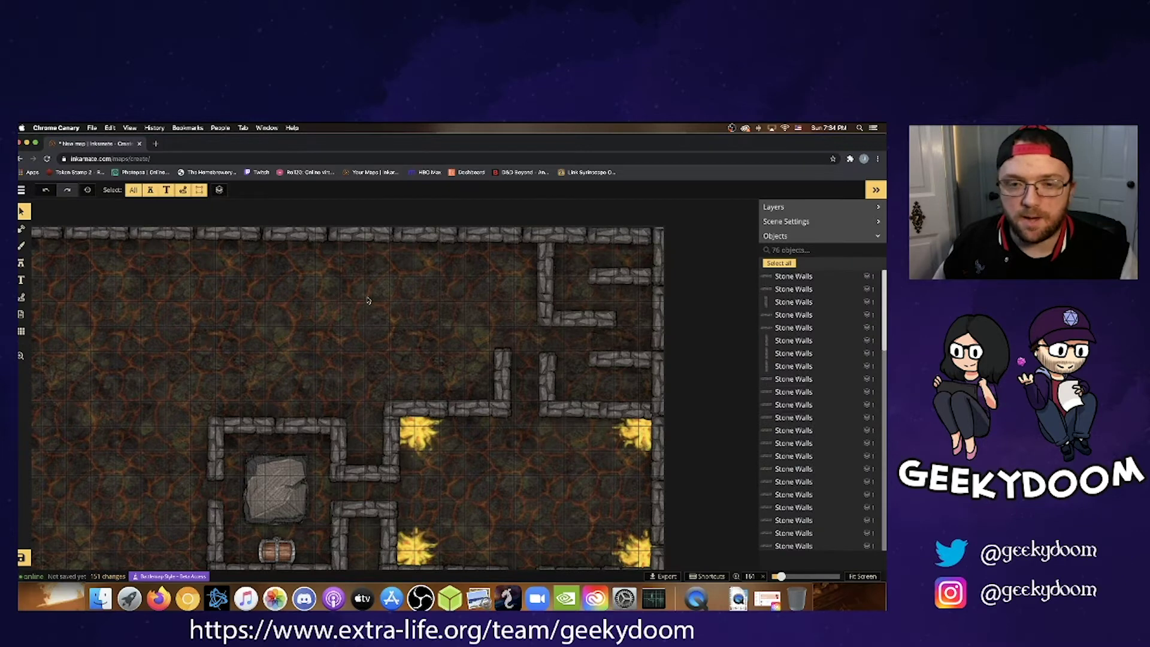
pyautogui.press('space')
pyautogui.moveTo(354, 309)
pyautogui.mouseDown()
pyautogui.moveTo(391, 279)
pyautogui.moveTo(330, 284)
pyautogui.moveTo(336, 305)
pyautogui.moveTo(352, 299)
pyautogui.mouseUp()
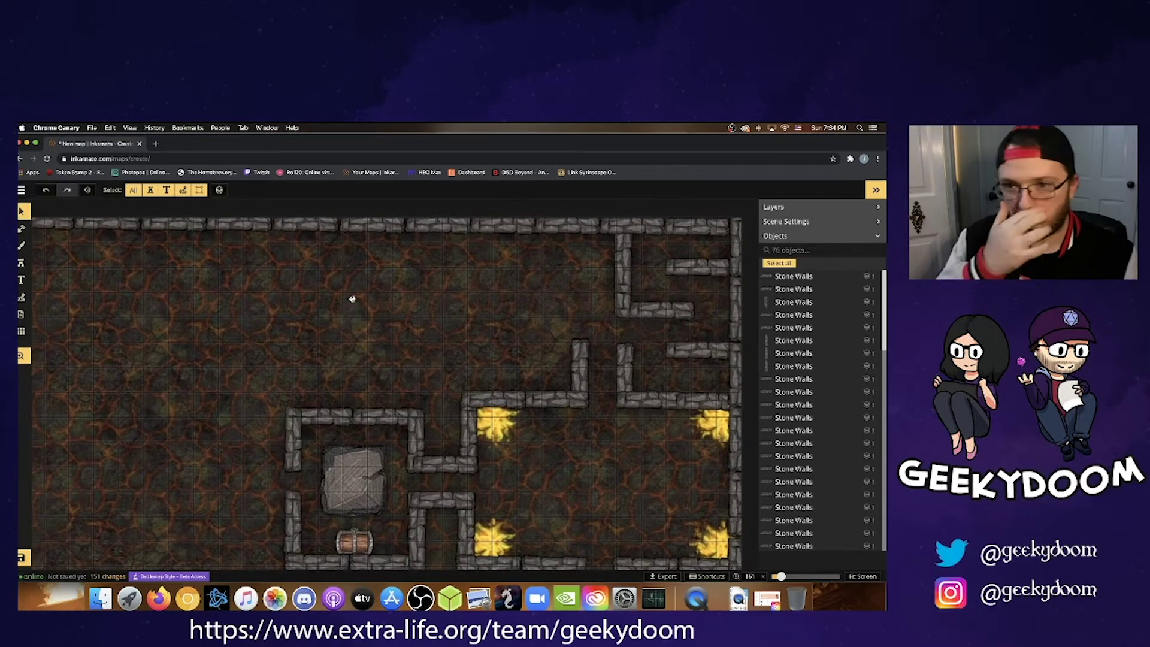
pyautogui.press('space')
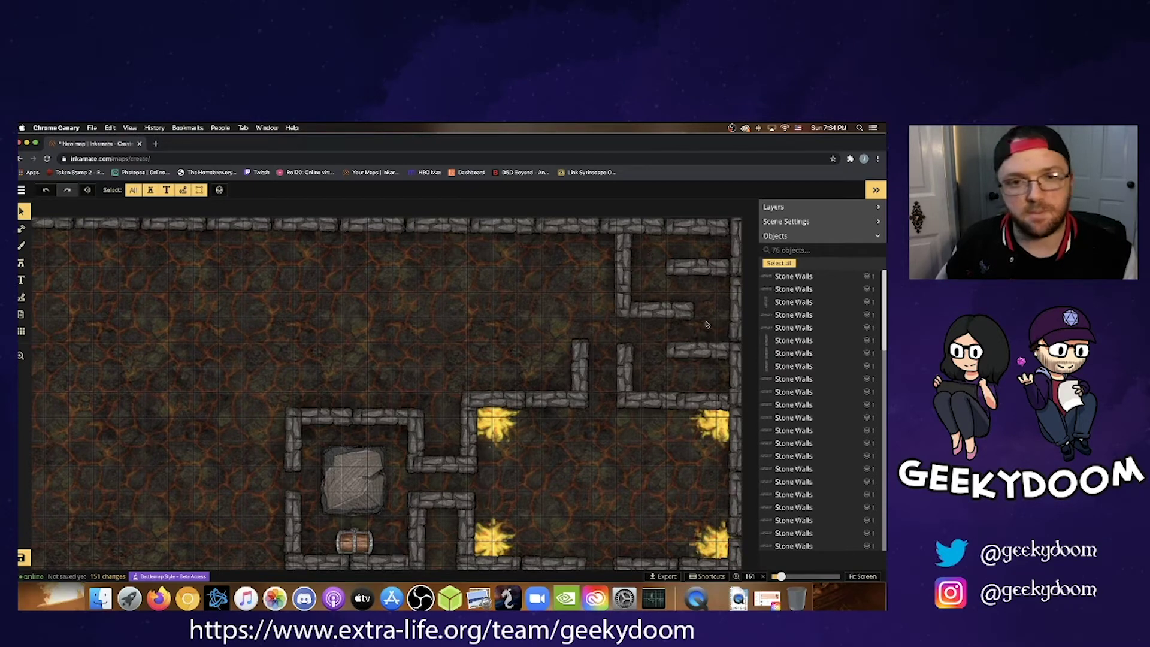
pyautogui.press('space')
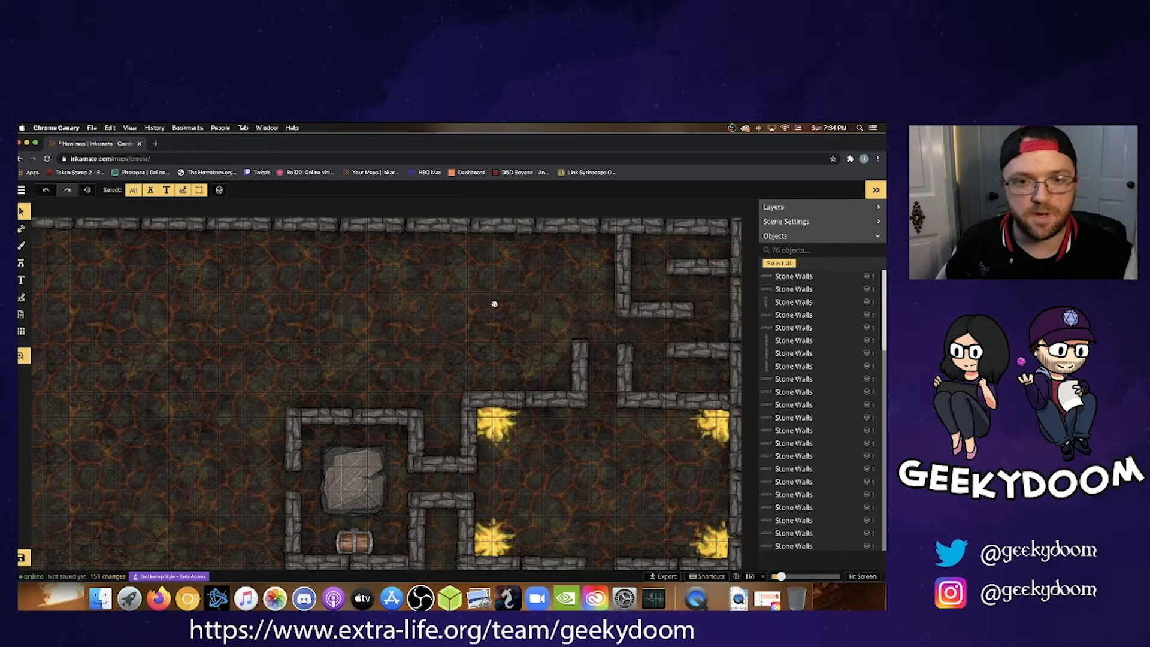
pyautogui.moveTo(494, 304); pyautogui.dragTo(361, 296)
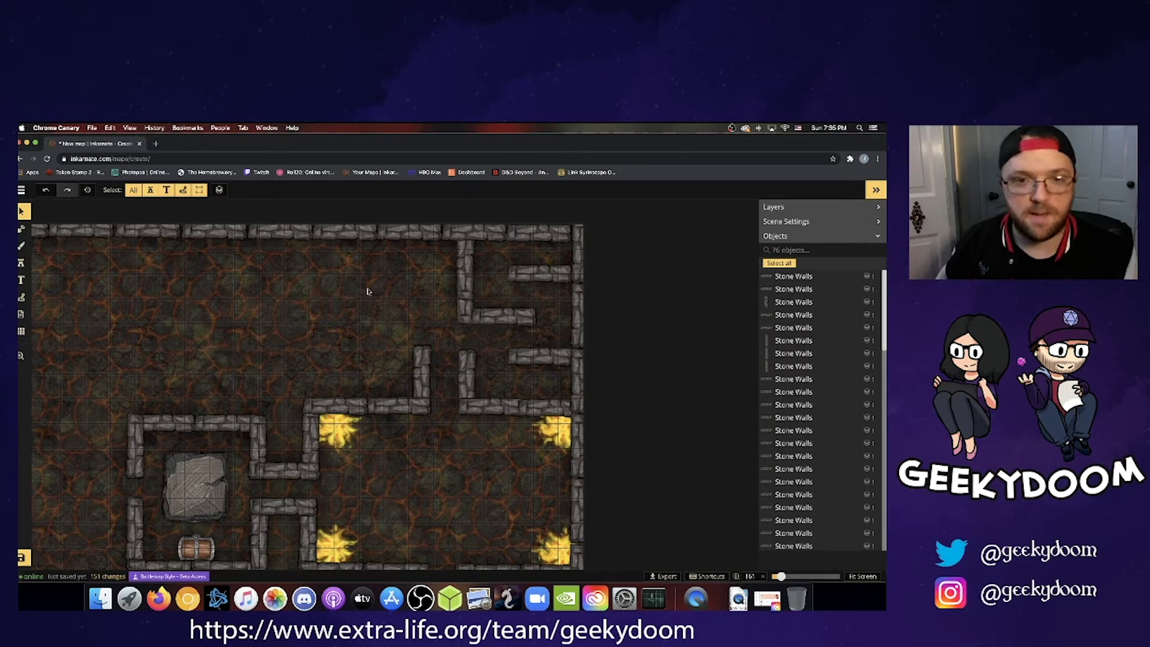
pyautogui.moveTo(383, 312); pyautogui.dragTo(420, 314)
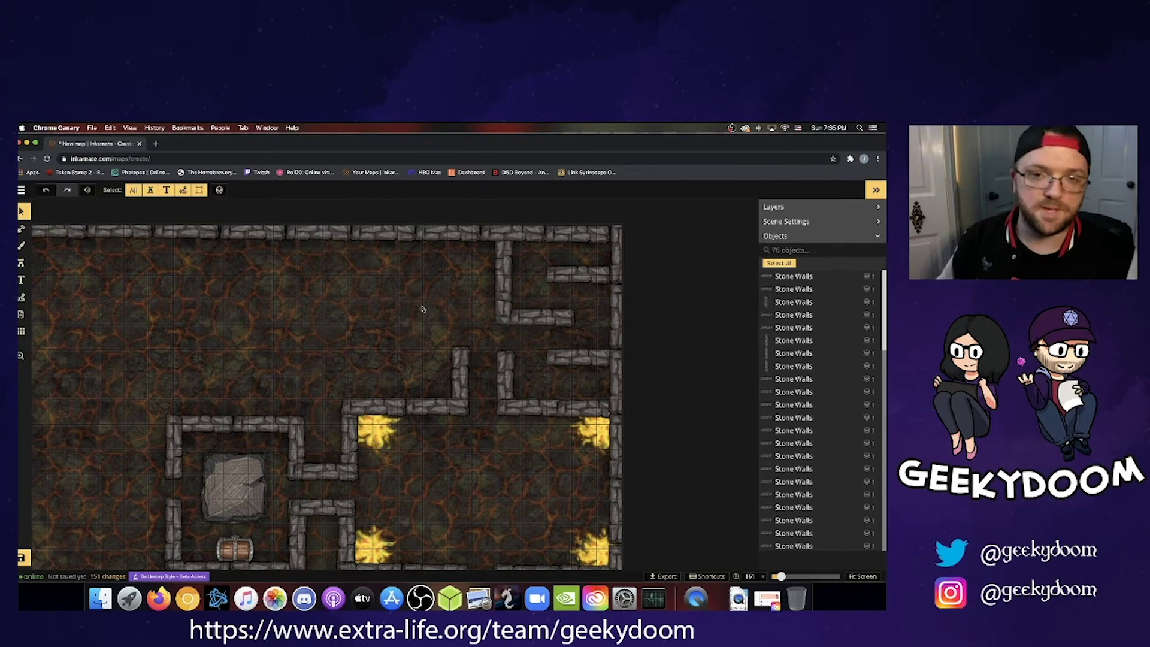
pyautogui.moveTo(423, 319)
pyautogui.mouseDown()
pyautogui.moveTo(450, 322)
pyautogui.moveTo(431, 310)
pyautogui.mouseUp()
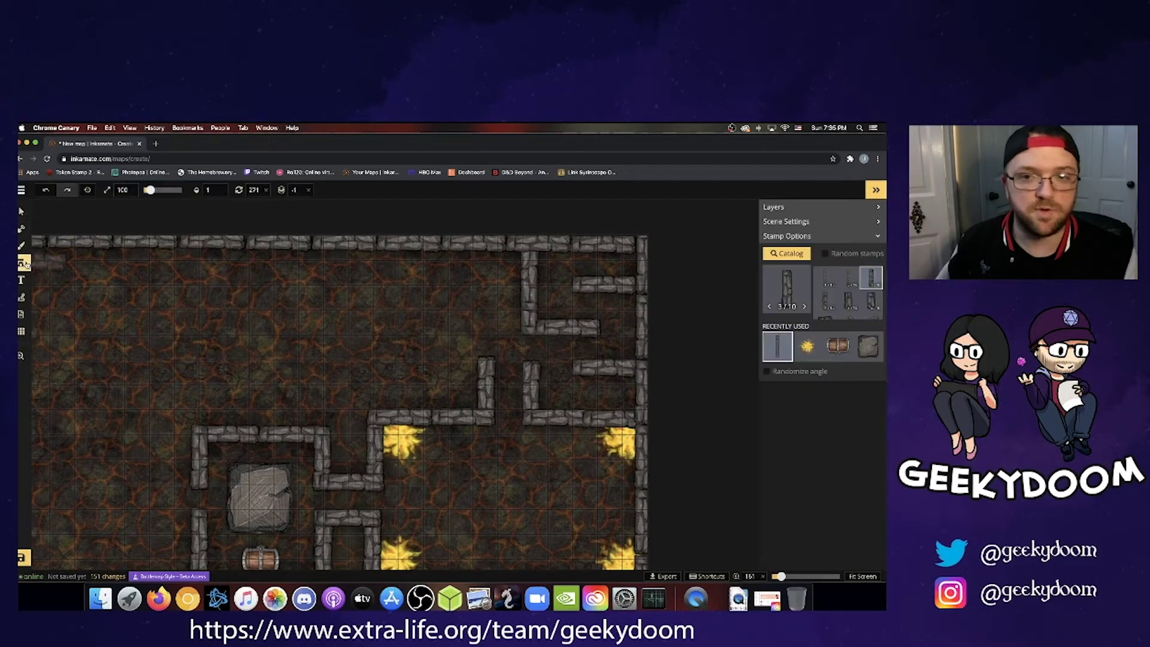
# Add a vertical wall segment from the top border above the corridor's left wall, with a horizontal segment running left from its lower end.
pyautogui.click(21, 262)
pyautogui.click(443, 302)
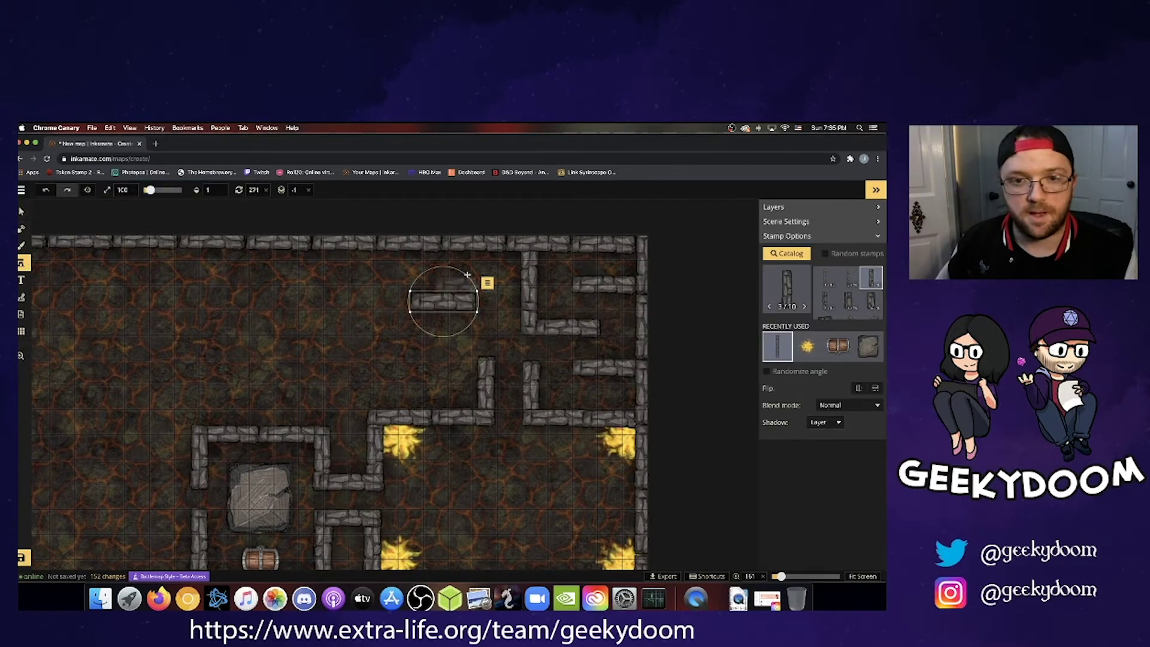
pyautogui.moveTo(468, 273); pyautogui.dragTo(486, 290)
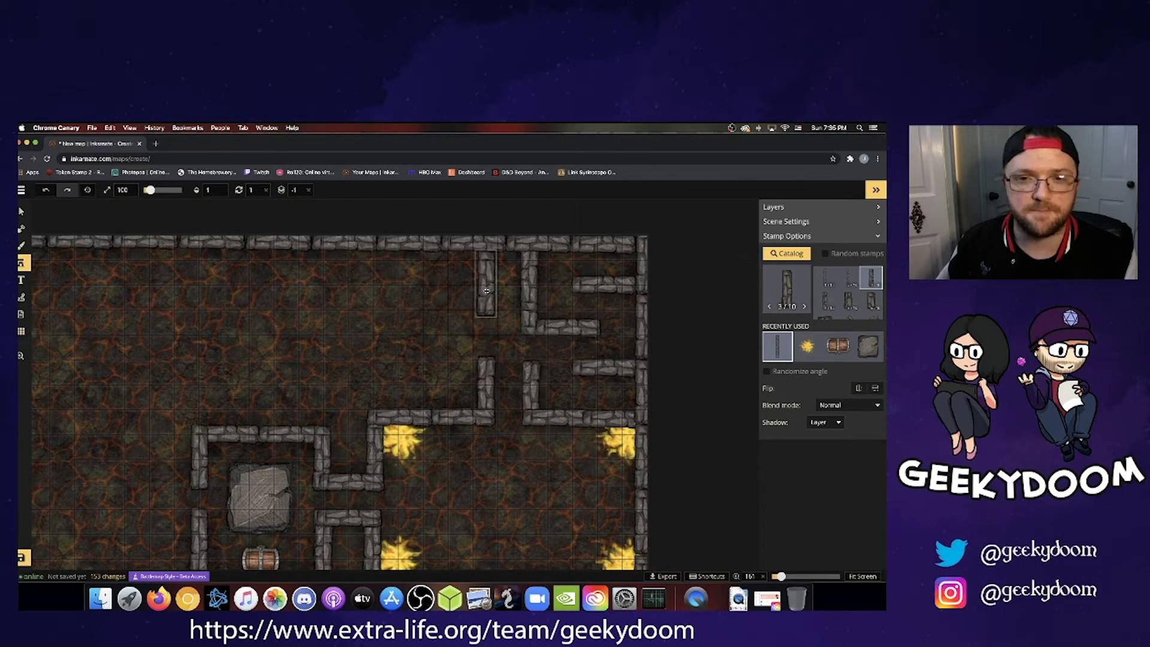
pyautogui.click(425, 348)
pyautogui.moveTo(450, 327); pyautogui.dragTo(474, 310)
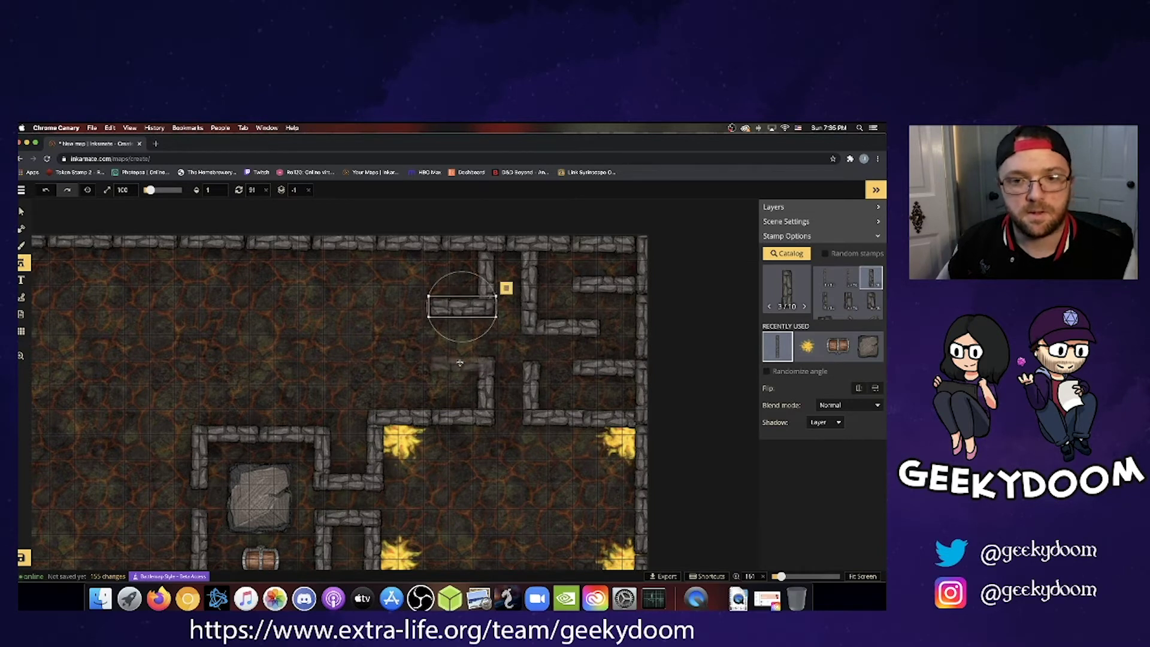
# Extend the side corridor leftward with two horizontal segments along its lower wall and one more along its upper wall.
pyautogui.click(461, 364)
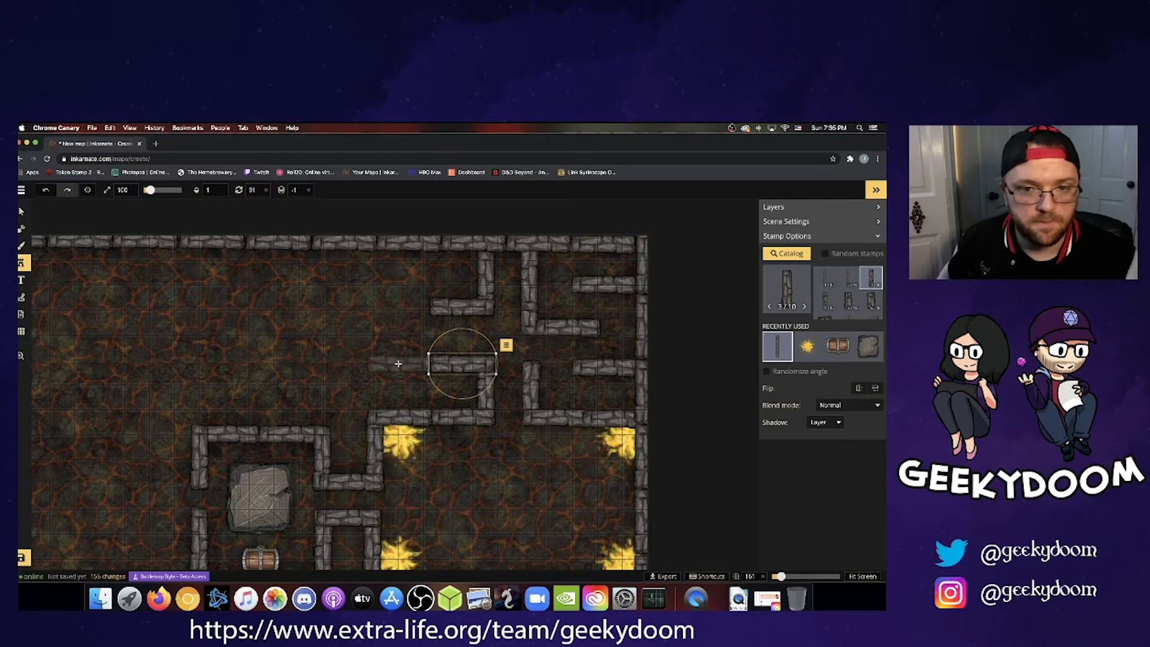
pyautogui.click(398, 363)
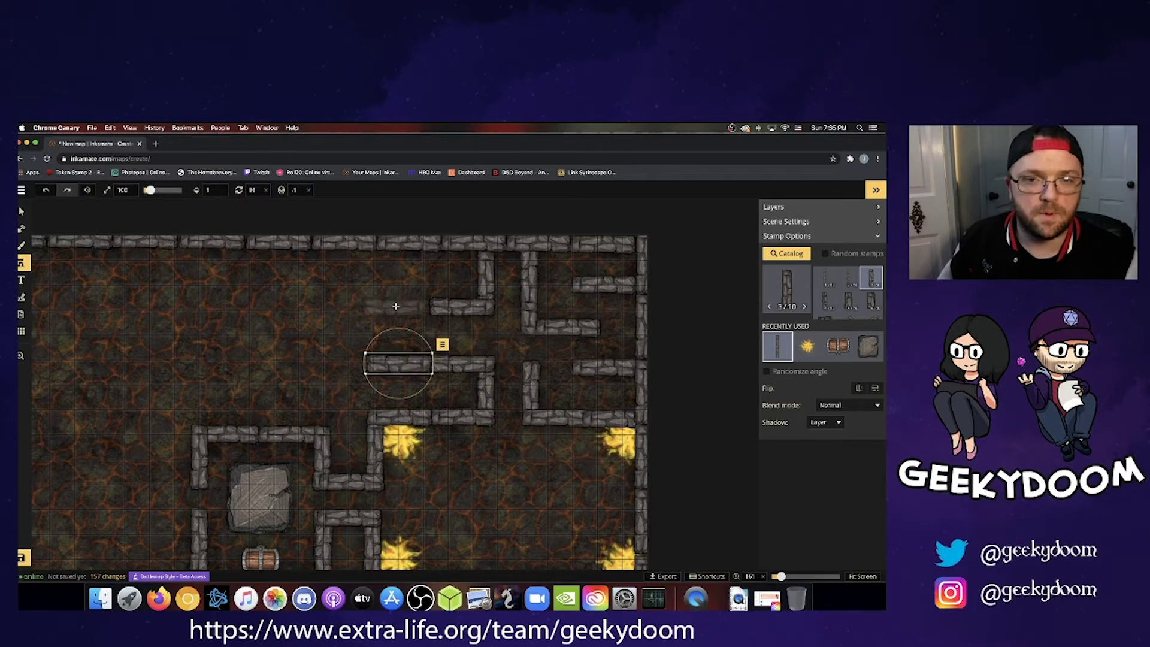
pyautogui.click(397, 305)
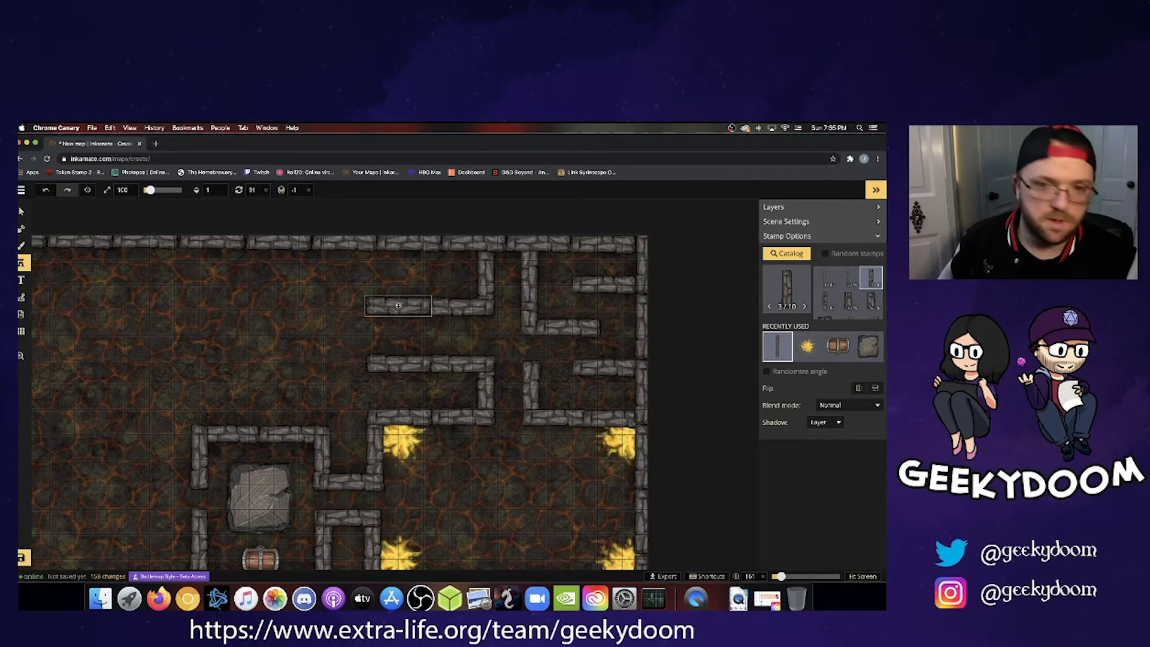
# Close off the upper room with a horizontal segment past a doorway gap and a vertical segment up to the top border.
pyautogui.click(315, 304)
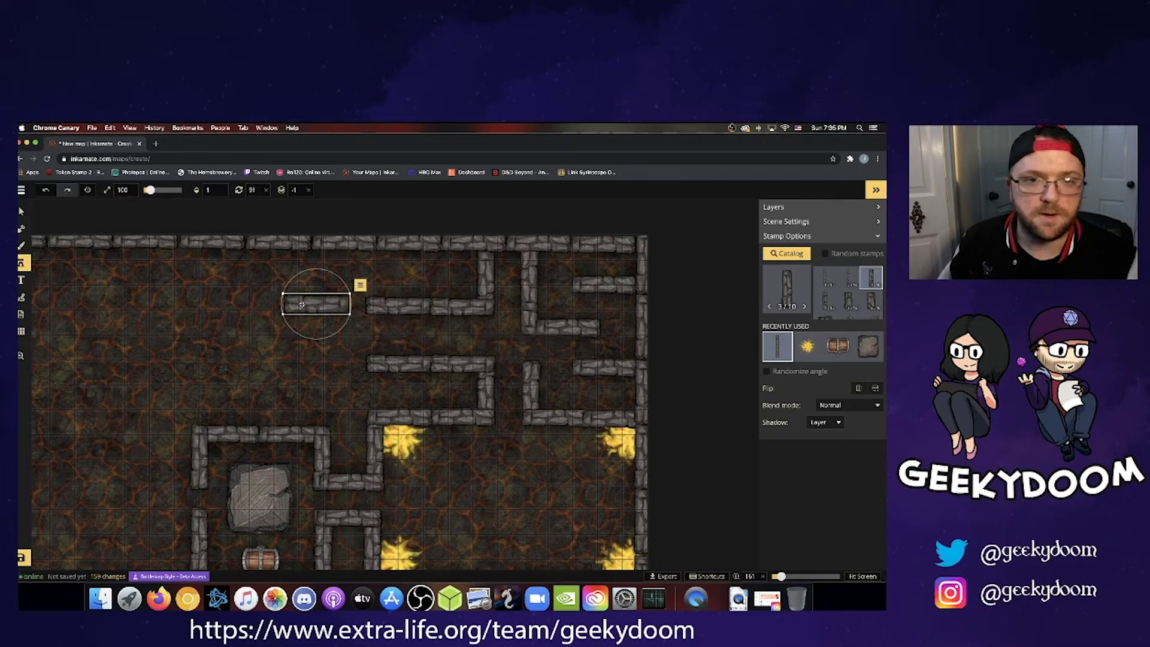
pyautogui.click(248, 304)
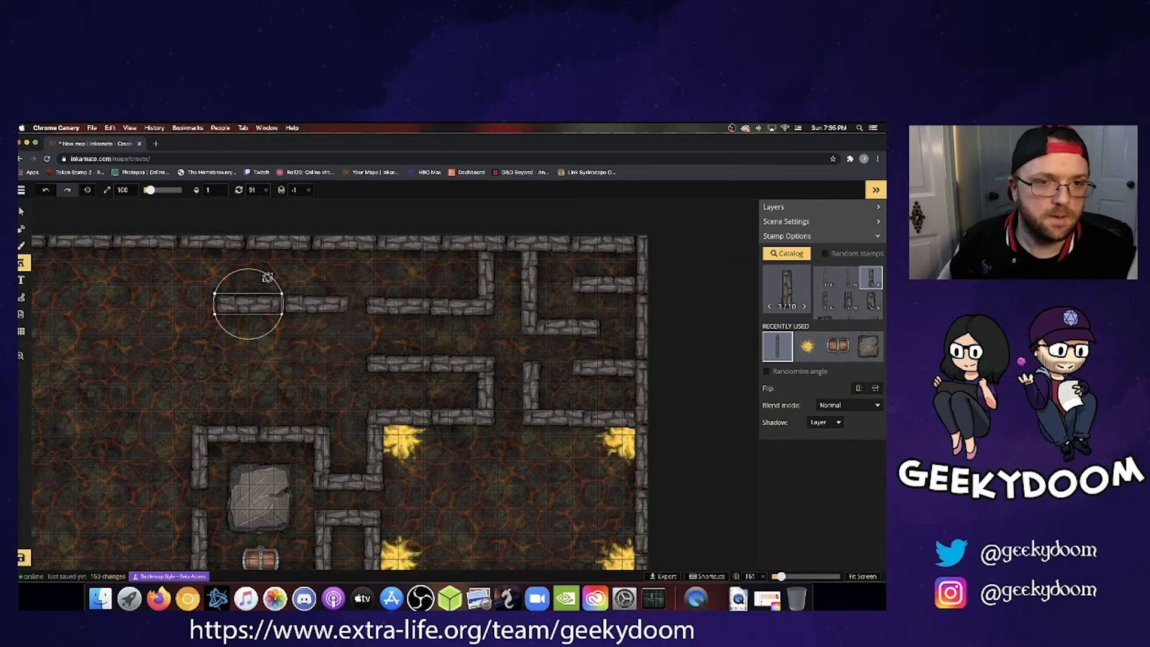
pyautogui.moveTo(264, 280)
pyautogui.mouseDown()
pyautogui.moveTo(262, 318)
pyautogui.moveTo(281, 285)
pyautogui.mouseUp()
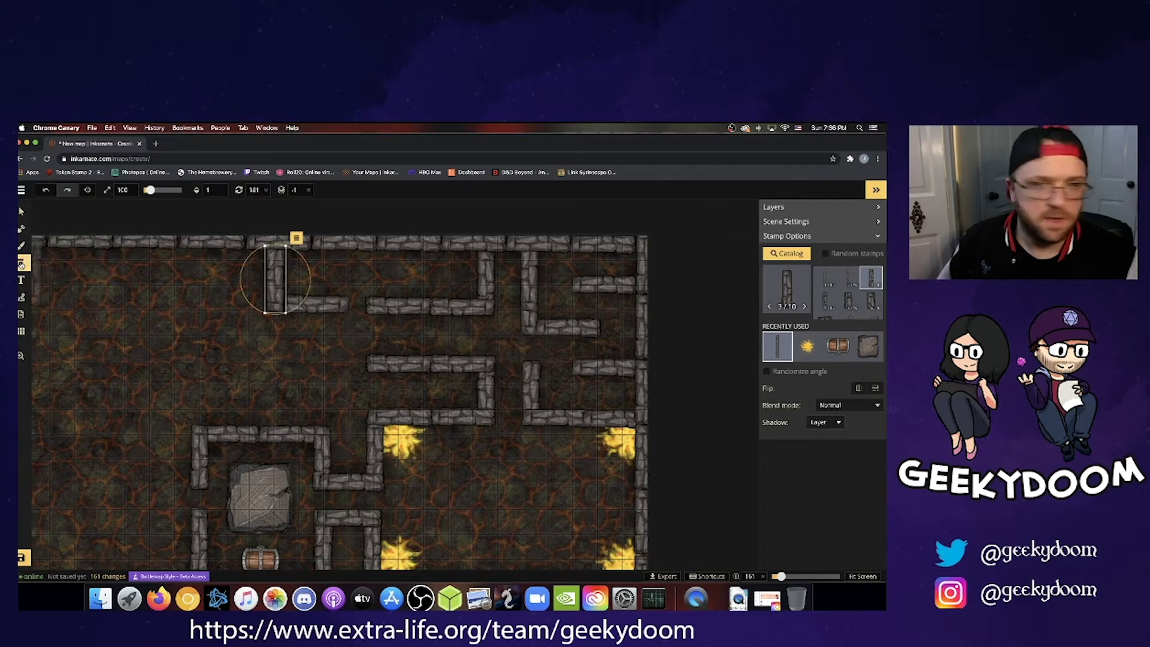
# Search the stamp catalog for "bed", replace the search with "mat", and choose the Mat stamp.
pyautogui.click(786, 255)
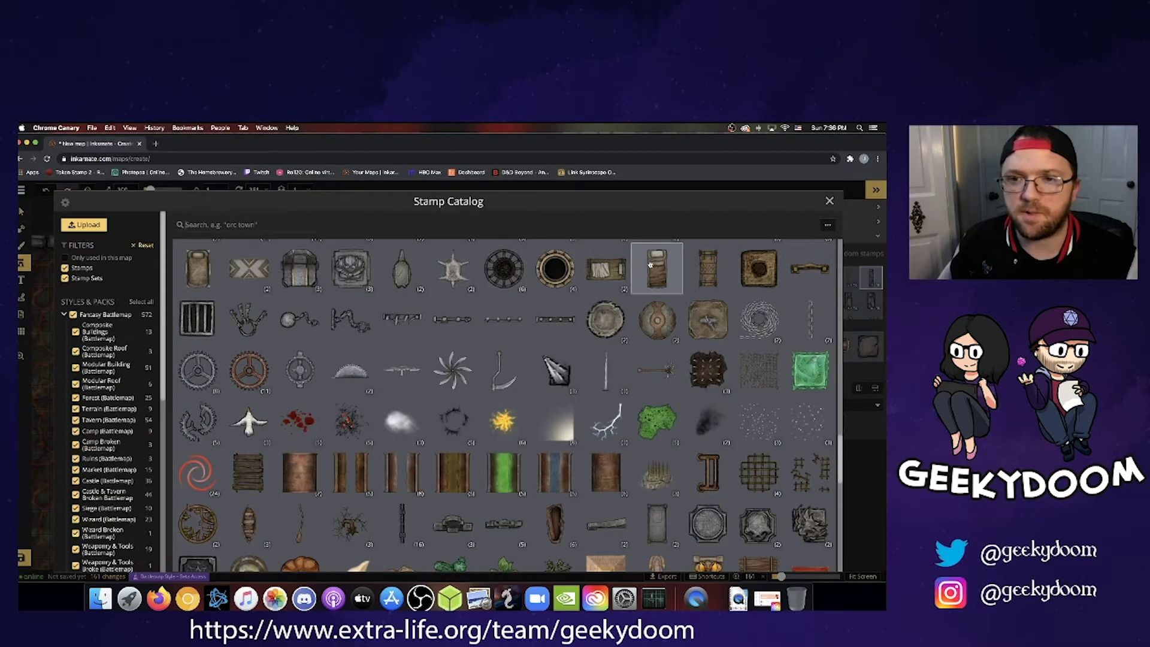
pyautogui.scroll(1, 650, 265)
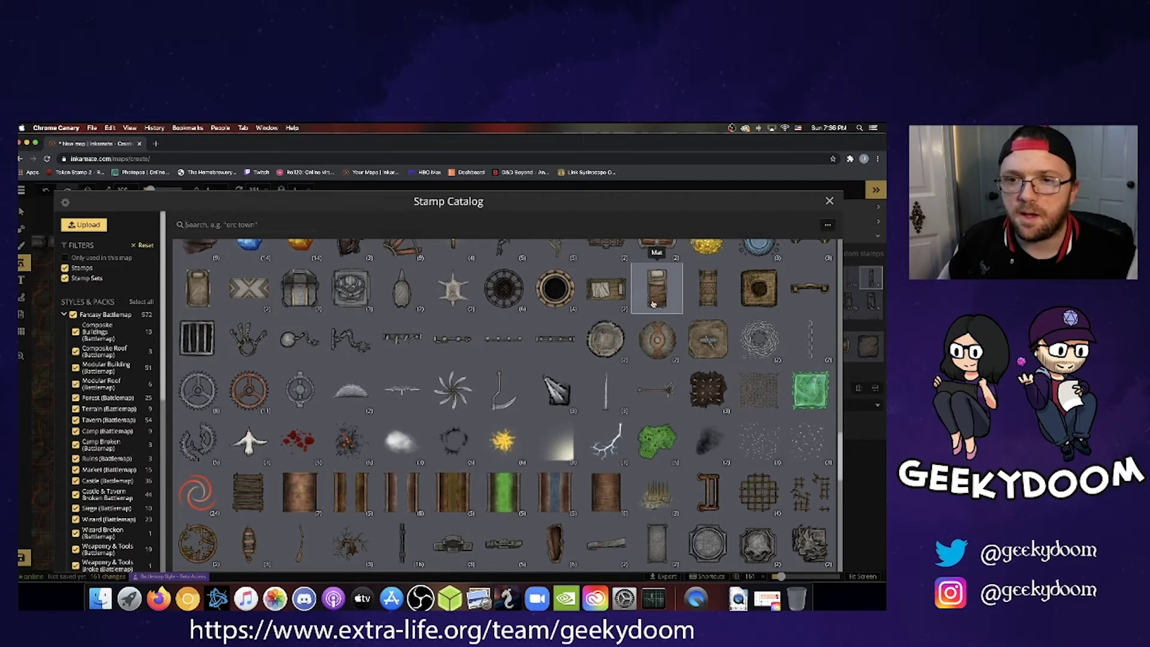
pyautogui.scroll(1, 652, 304)
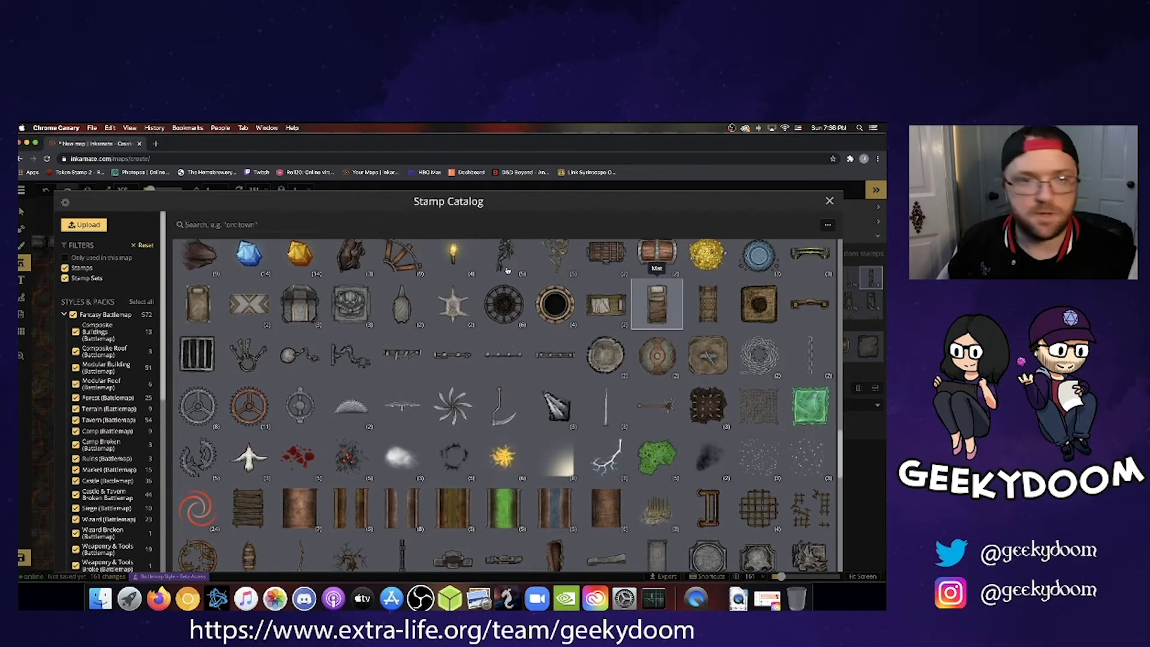
pyautogui.write('bed')
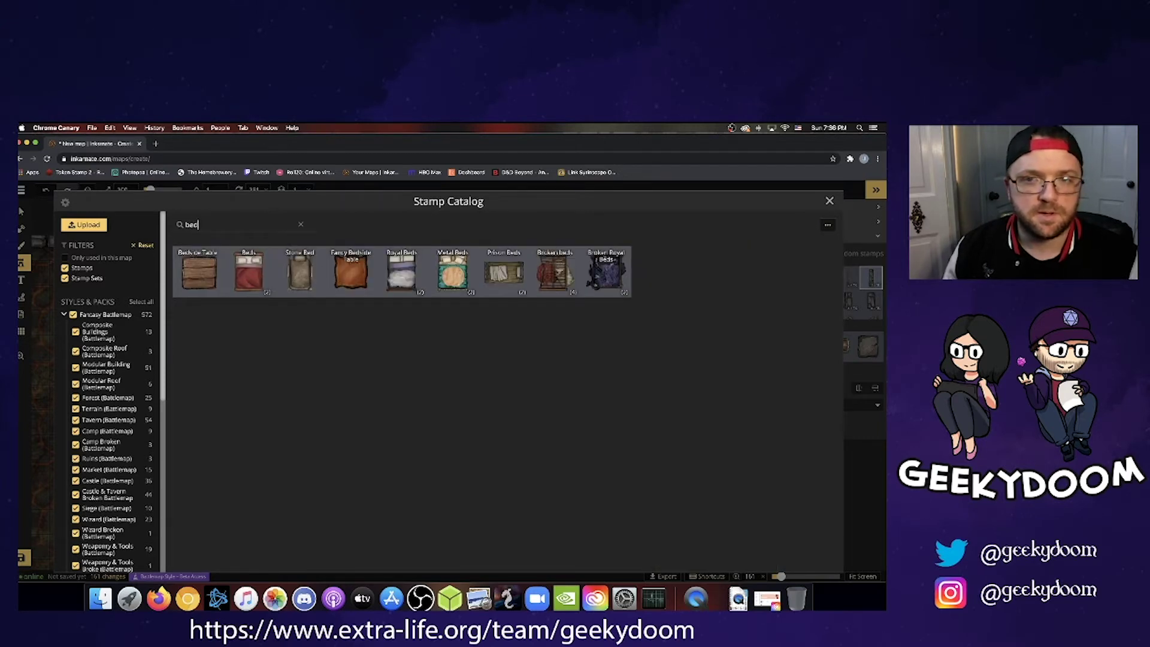
pyautogui.press('BackSpace')
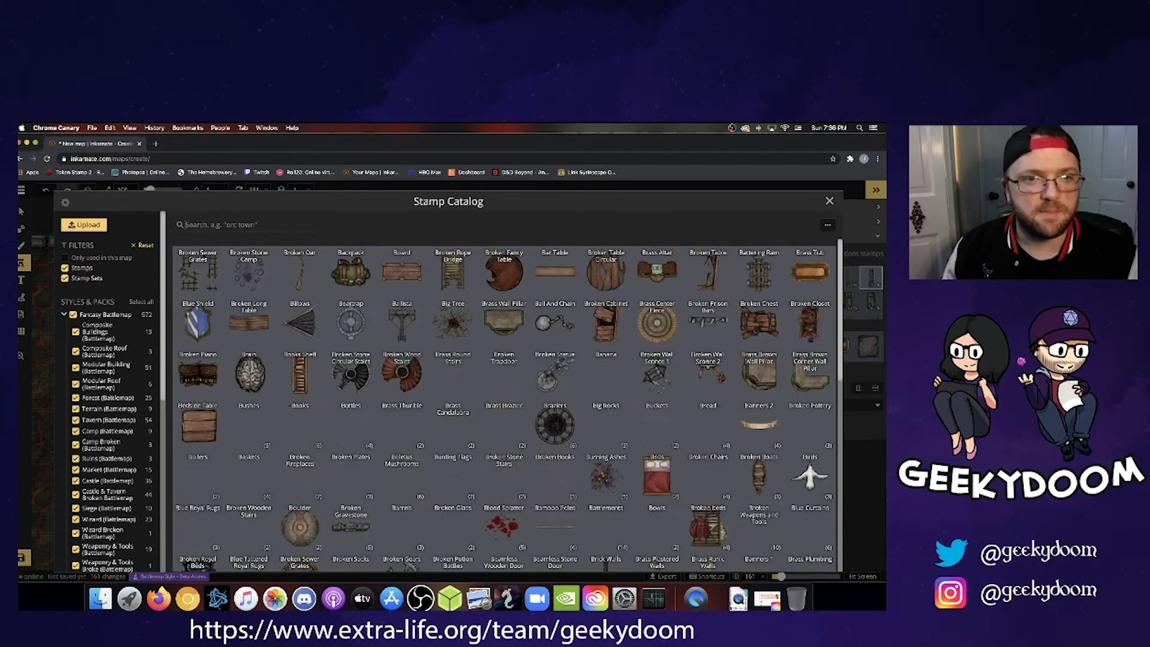
pyautogui.write('mat')
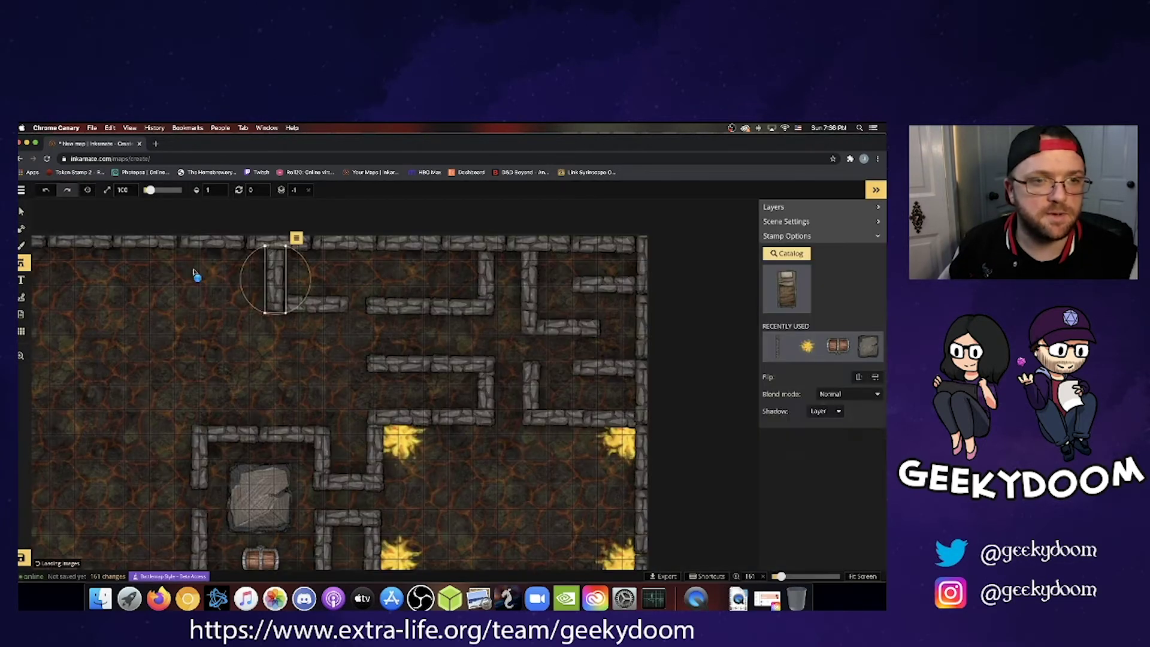
pyautogui.click(197, 271)
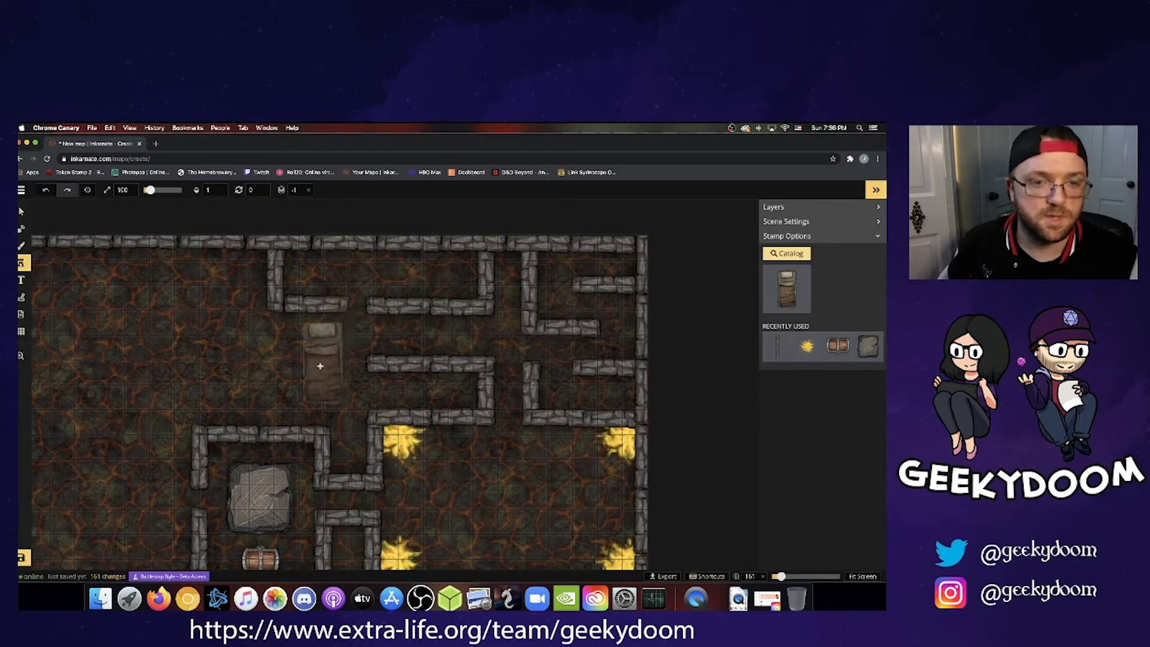
# Place a Mat stamp, shrink it to size 38 in the upper room's left corner, and add three more mats along the top wall.
pyautogui.click(321, 365)
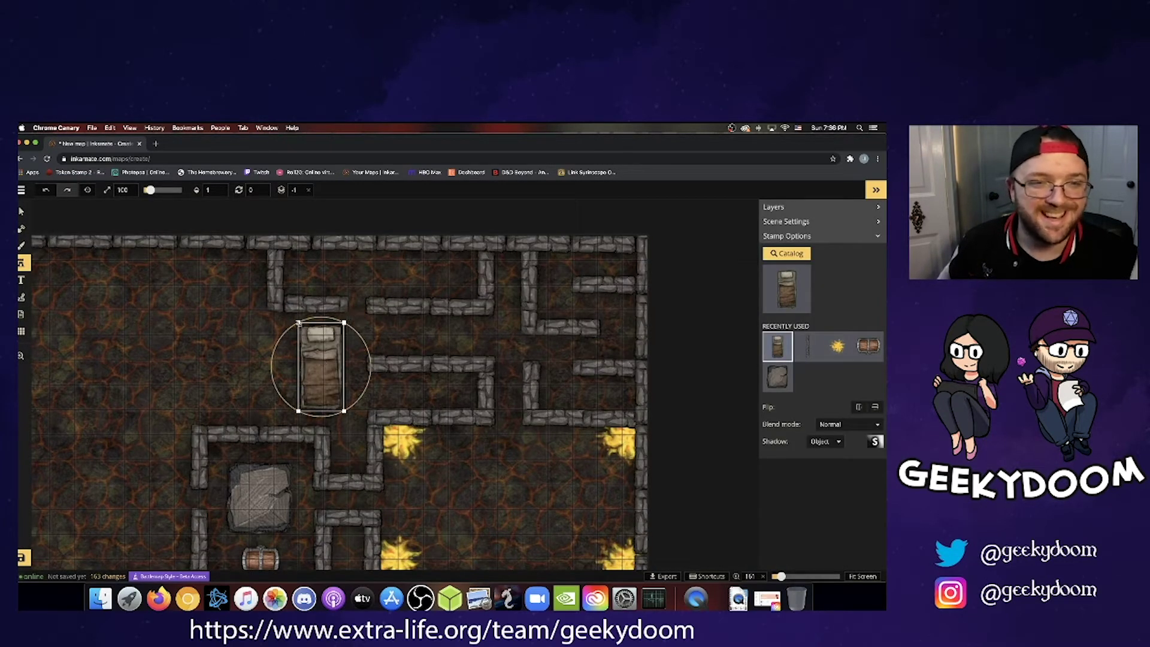
pyautogui.moveTo(298, 323); pyautogui.dragTo(297, 273)
pyautogui.click(331, 265)
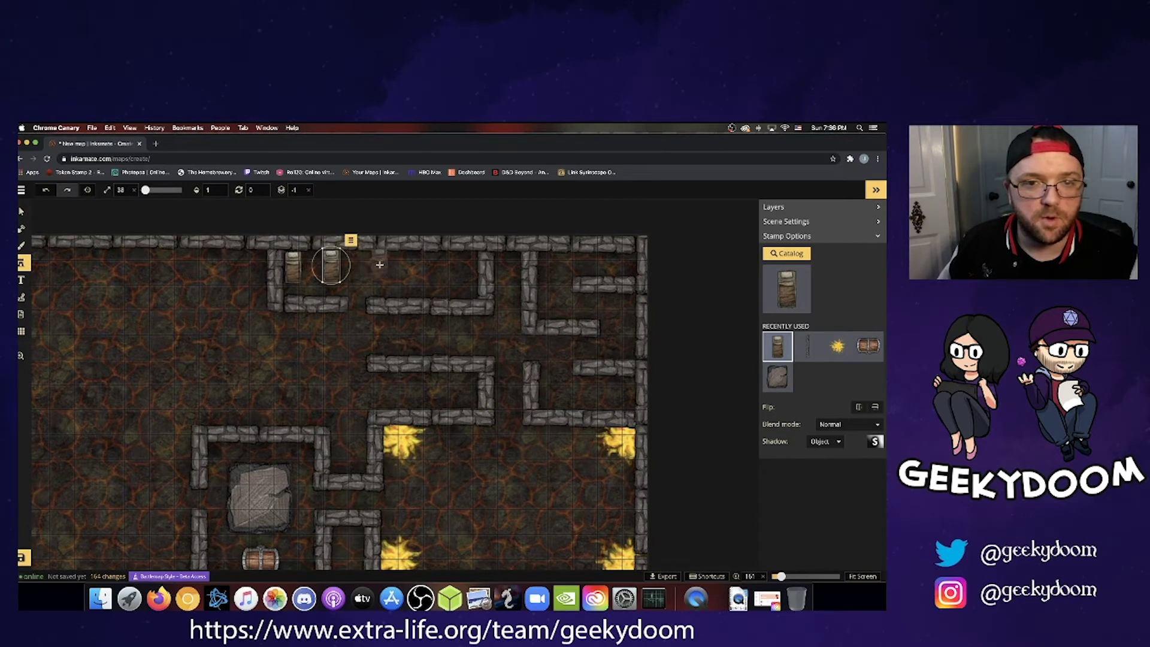
pyautogui.click(379, 264)
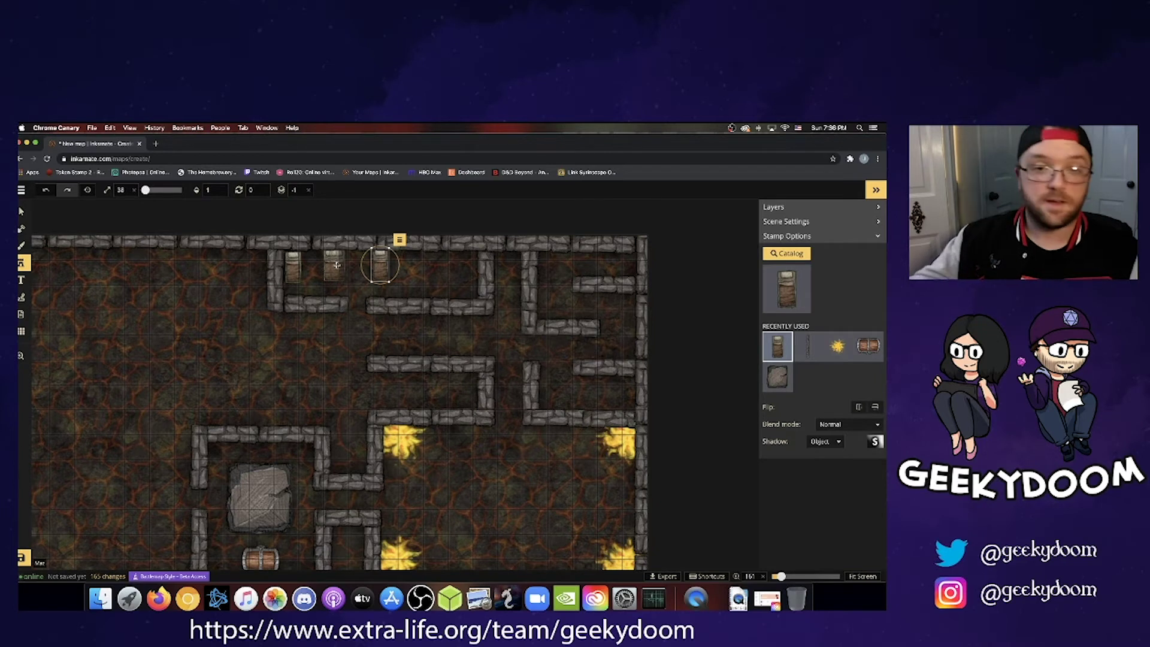
pyautogui.click(469, 267)
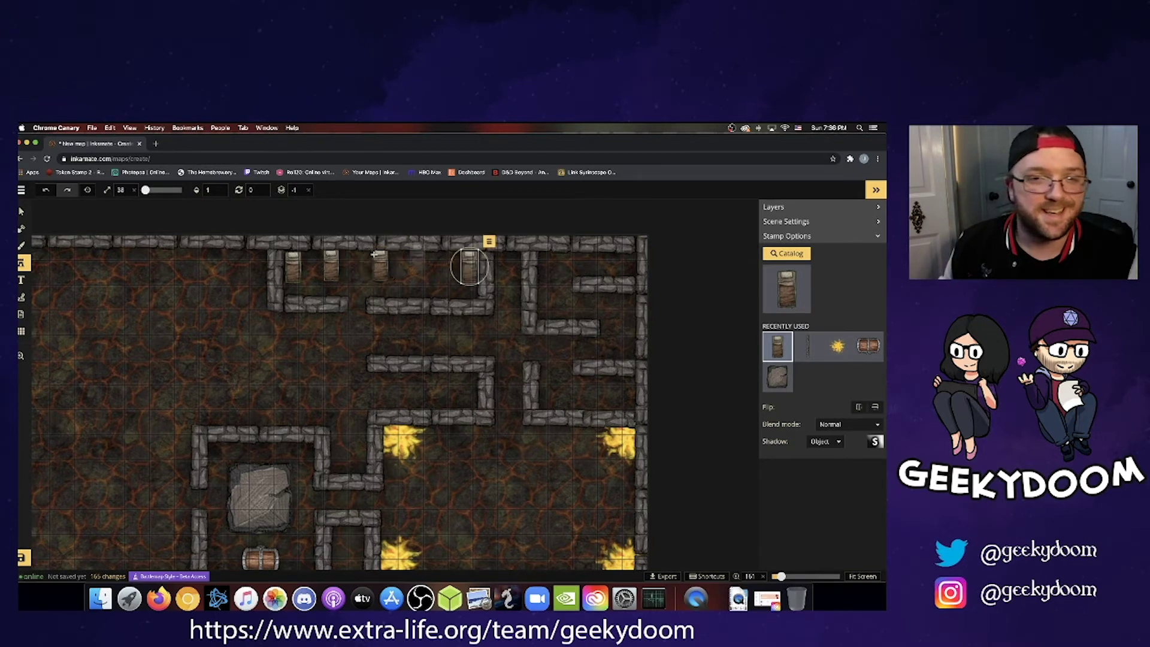
# Shift the three left mats rightward along the upper room's top wall, toward the mat in the right corner.
pyautogui.click(22, 212)
pyautogui.moveTo(379, 263); pyautogui.dragTo(442, 265)
pyautogui.click(340, 261)
pyautogui.moveTo(335, 265); pyautogui.dragTo(404, 262)
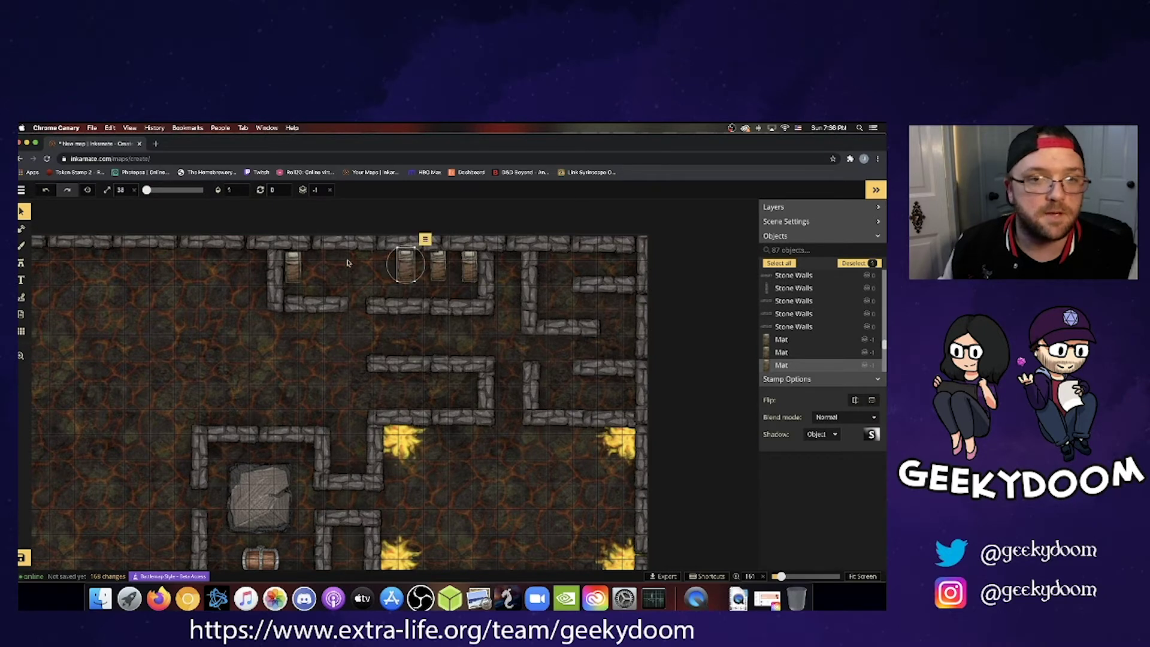
pyautogui.click(293, 263)
pyautogui.moveTo(294, 264); pyautogui.dragTo(366, 262)
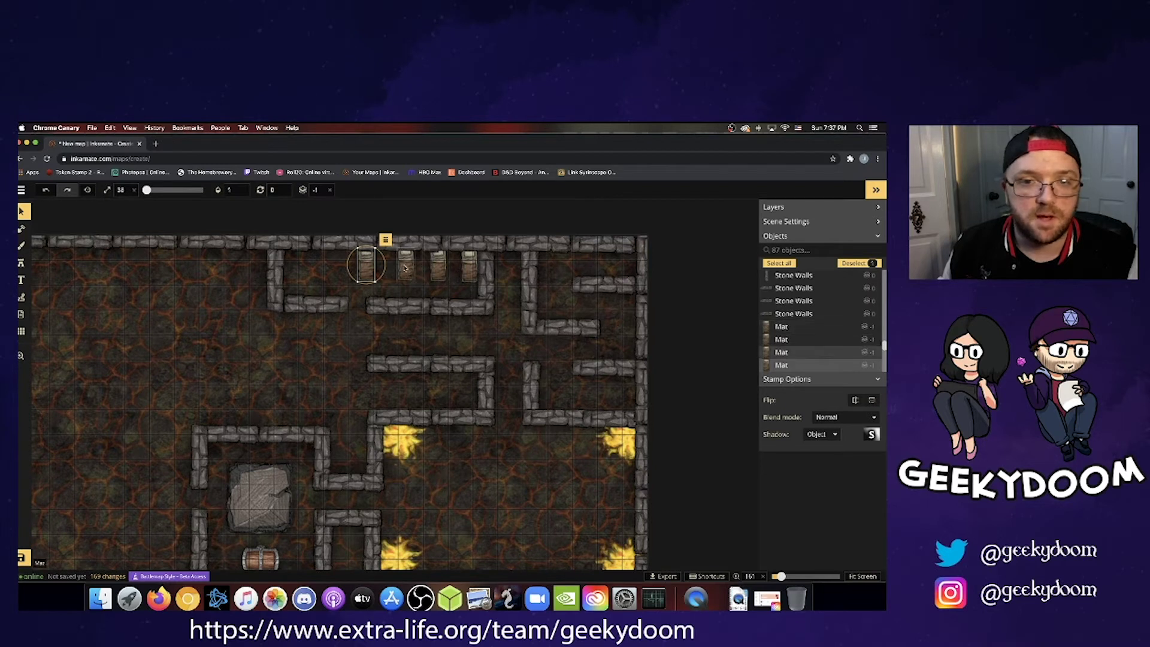
# Tighten the spacing between the mats and move the rightmost mat to the left end of the row.
pyautogui.moveTo(405, 268)
pyautogui.mouseDown()
pyautogui.moveTo(374, 266)
pyautogui.moveTo(393, 263)
pyautogui.mouseUp()
pyautogui.click(442, 270)
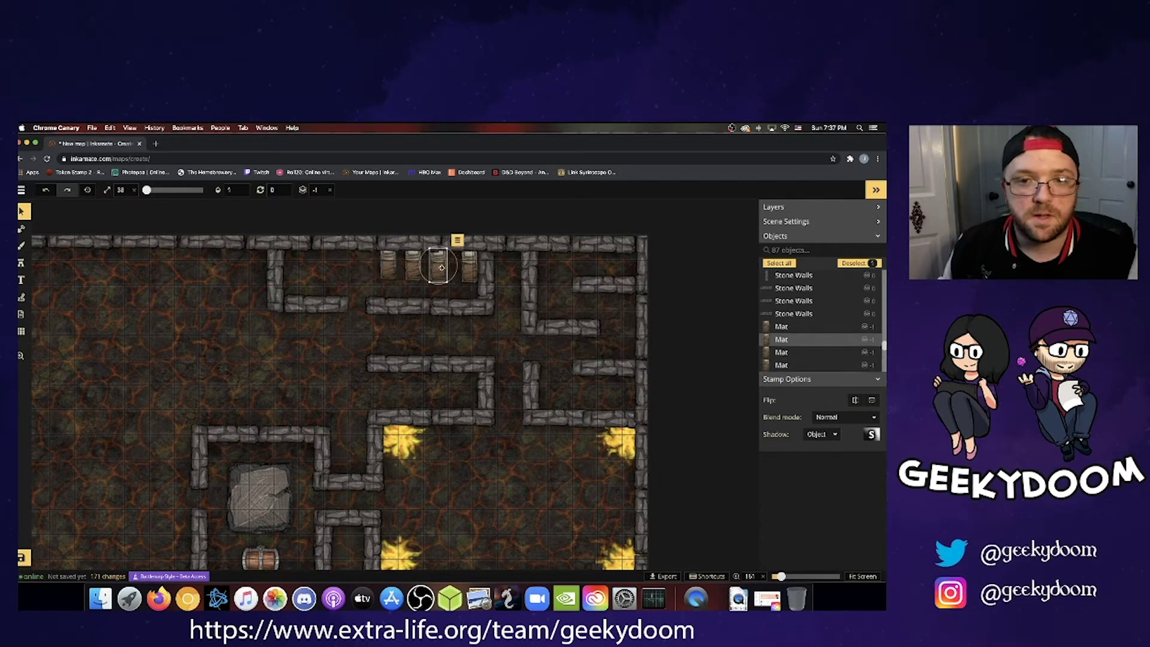
pyautogui.click(471, 272)
pyautogui.moveTo(471, 273); pyautogui.dragTo(366, 271)
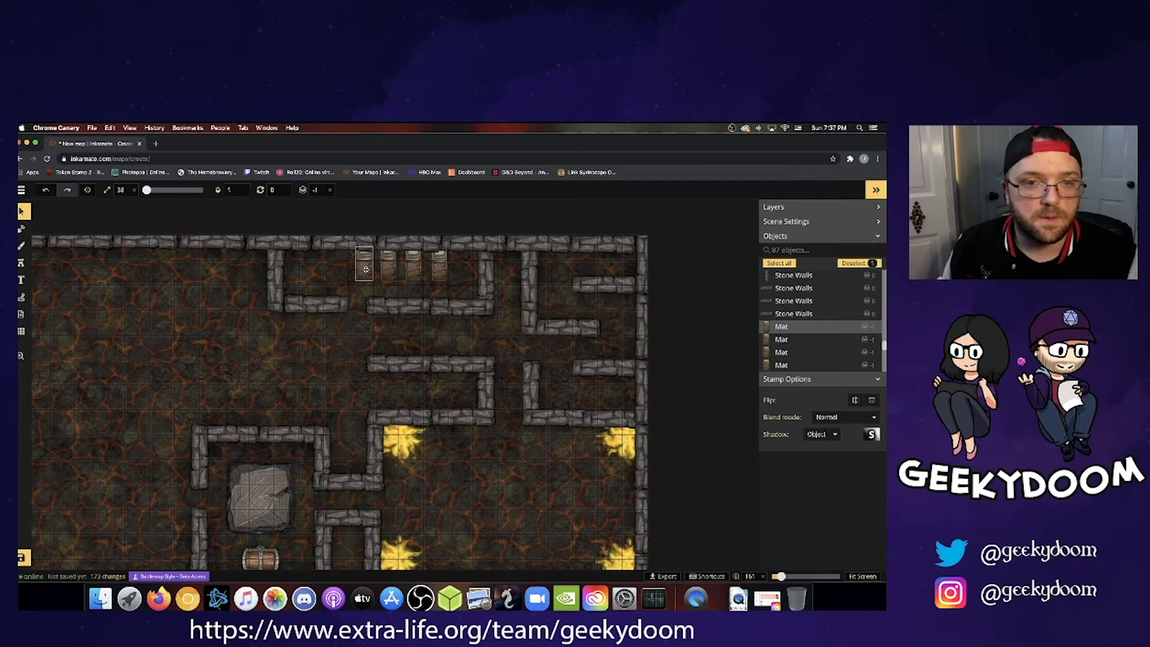
pyautogui.moveTo(365, 269); pyautogui.dragTo(365, 269)
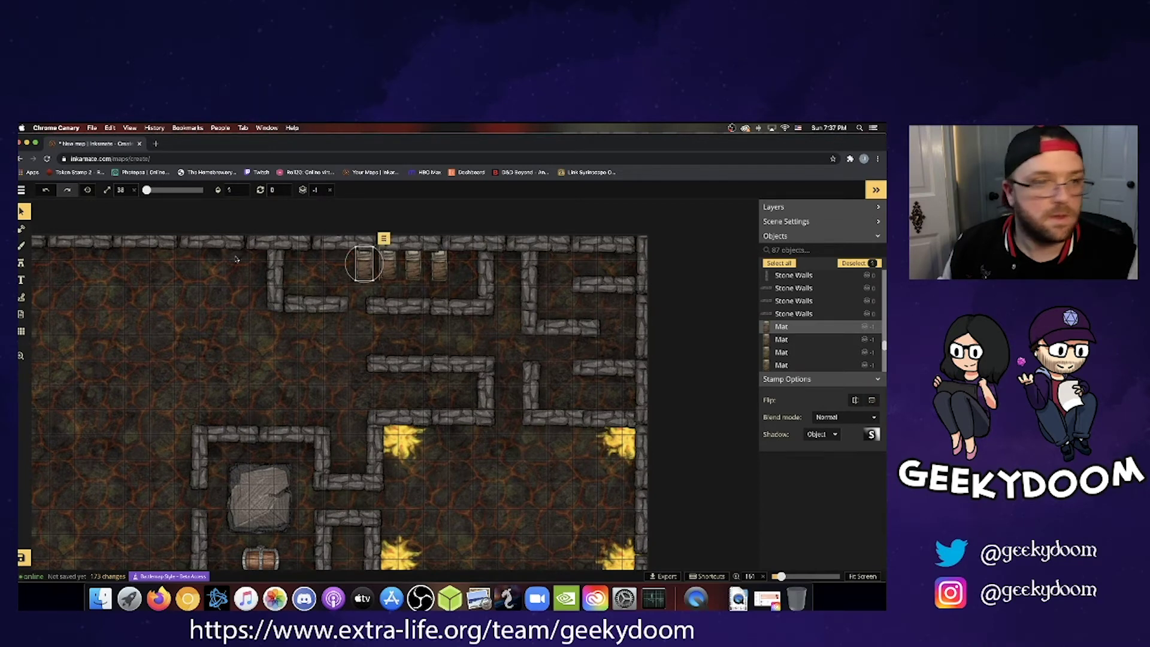
# Add two more mats at the left end of the row in the upper room, keeping the same spacing.
pyautogui.click(23, 263)
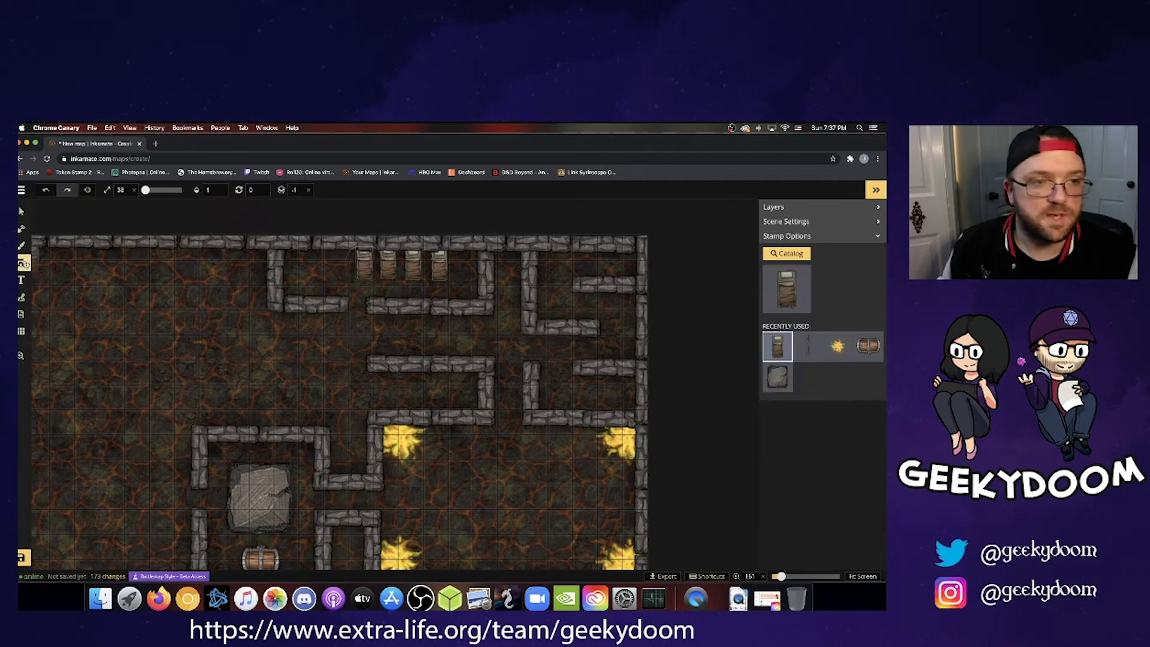
pyautogui.click(340, 265)
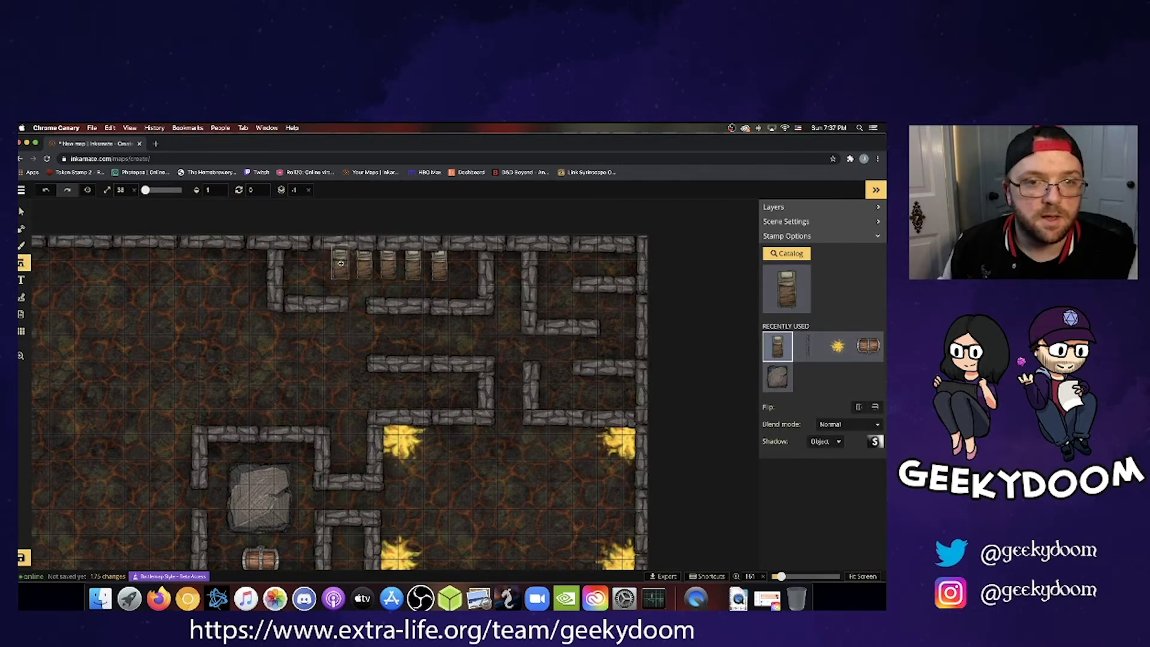
pyautogui.click(340, 264)
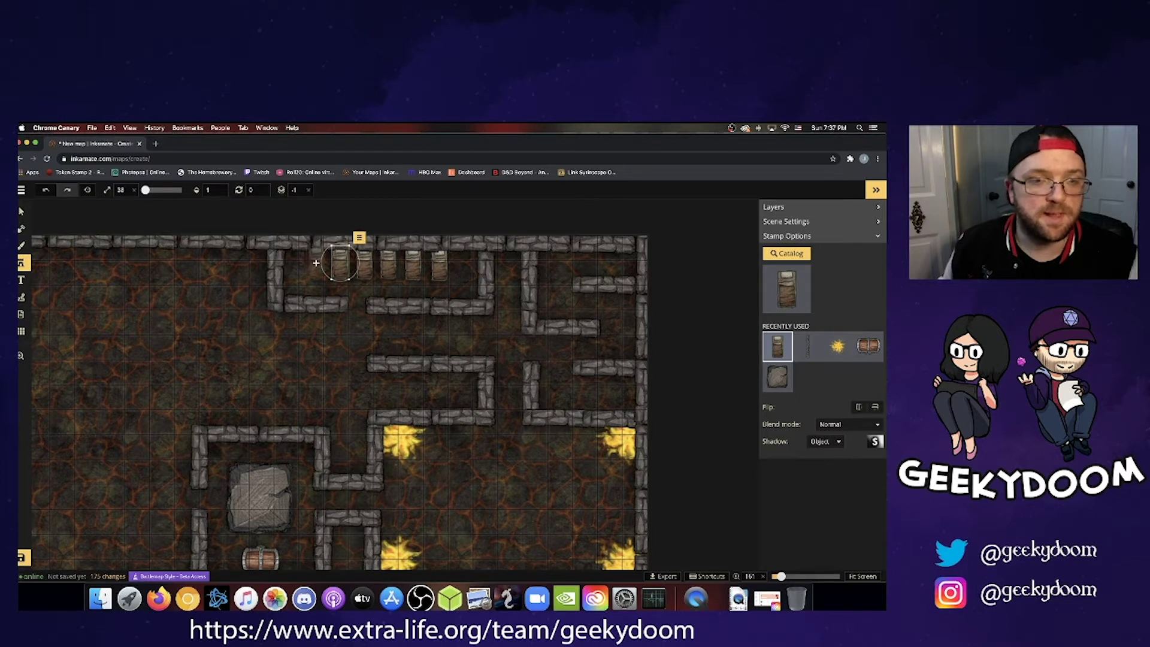
pyautogui.click(316, 264)
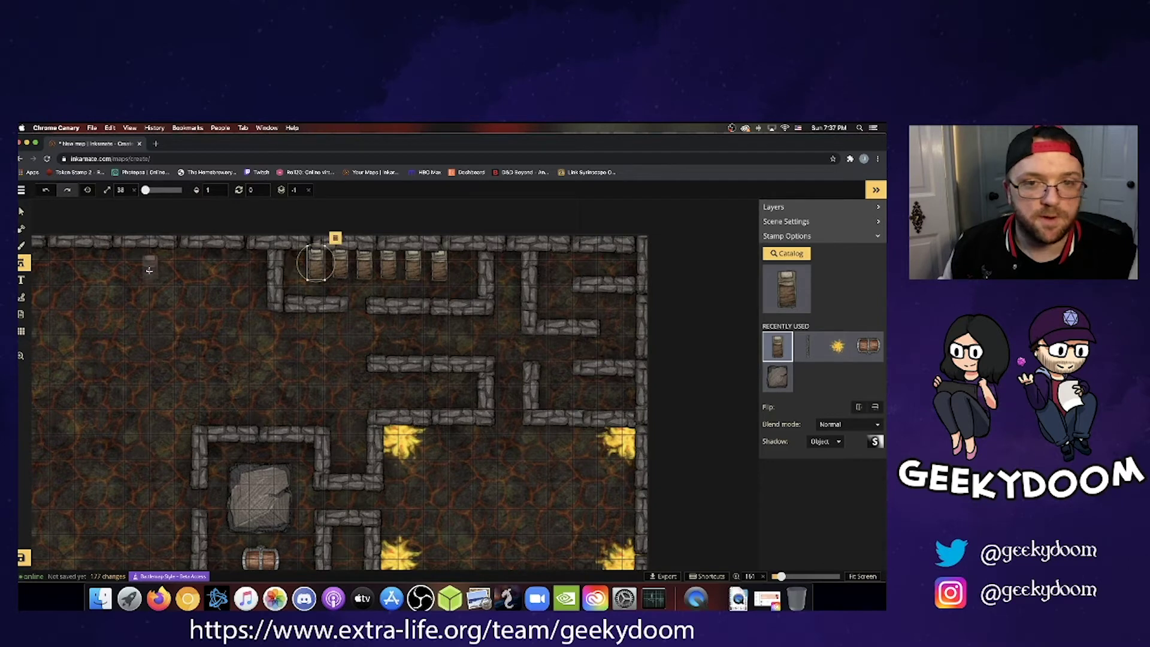
pyautogui.click(22, 212)
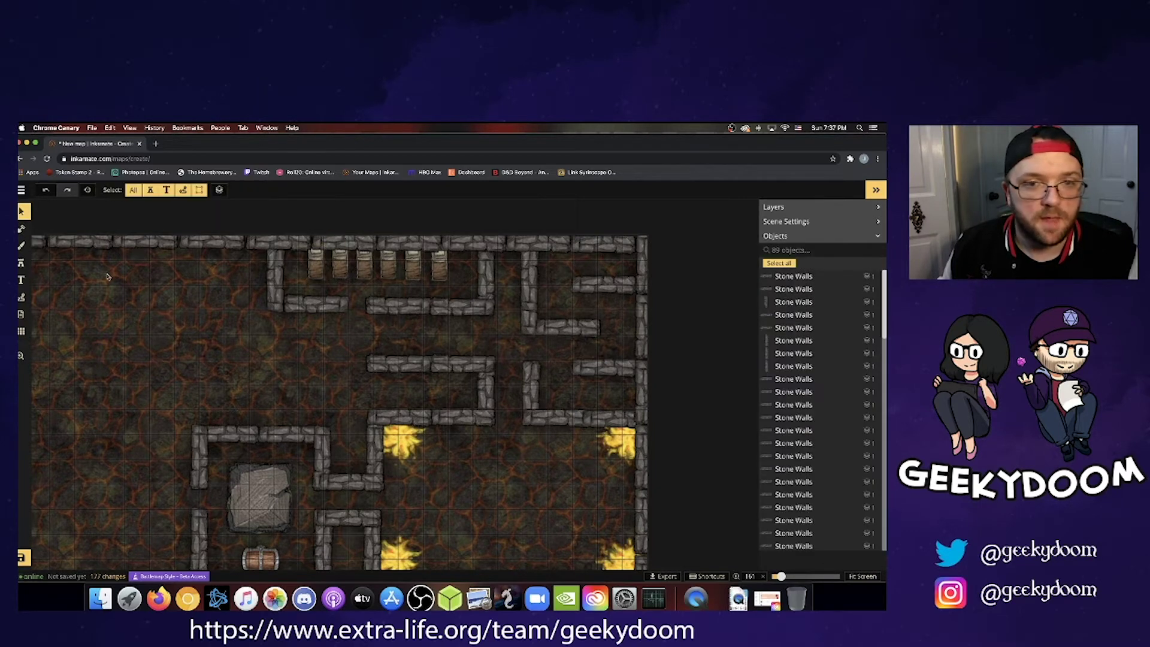
# Search the stamp catalog for "chest", choose the Chests stamp set, and select its second variant.
pyautogui.click(22, 264)
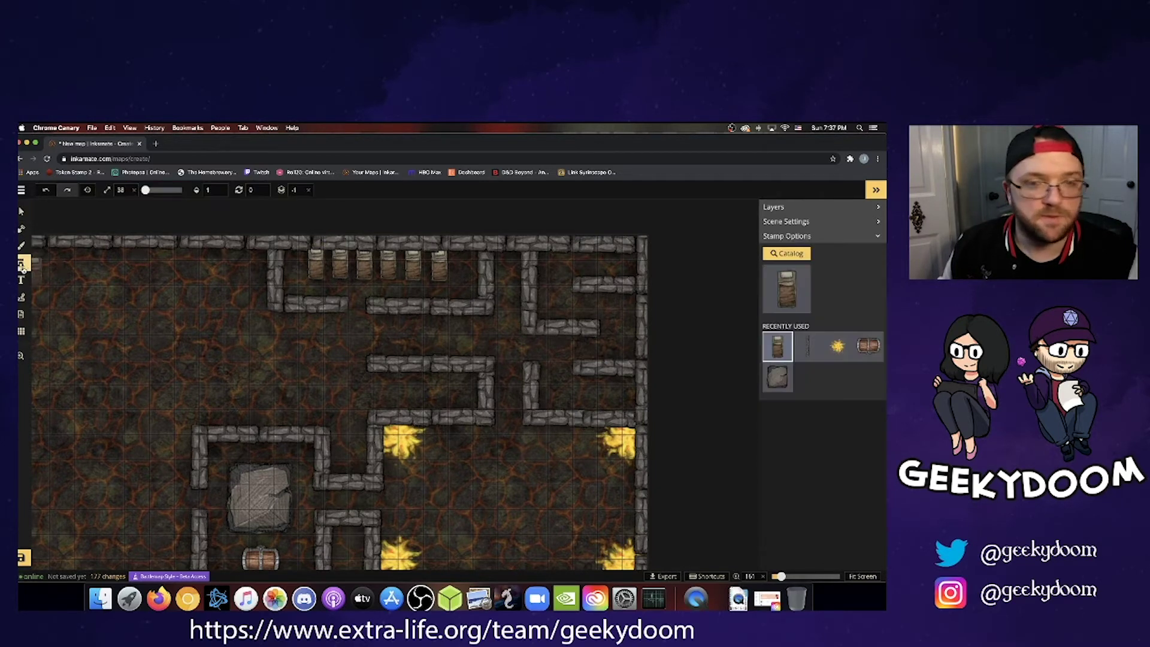
pyautogui.click(787, 258)
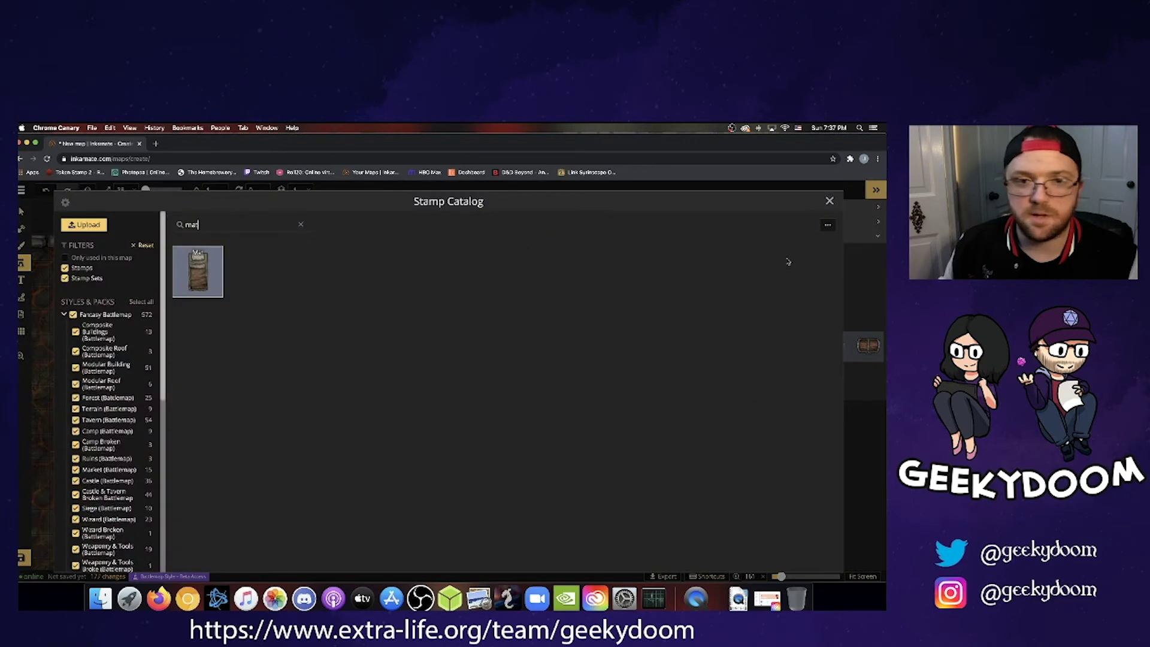
pyautogui.click(301, 225)
pyautogui.write('e')
pyautogui.press('BackSpace')
pyautogui.write('chest')
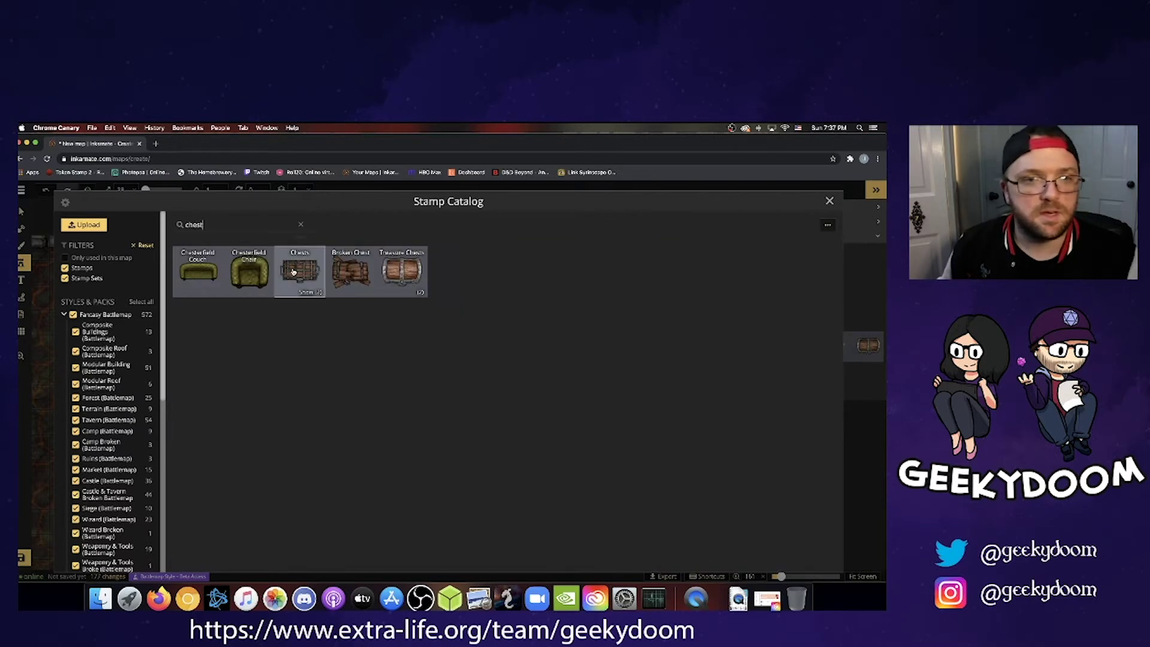
pyautogui.click(299, 269)
pyautogui.click(846, 280)
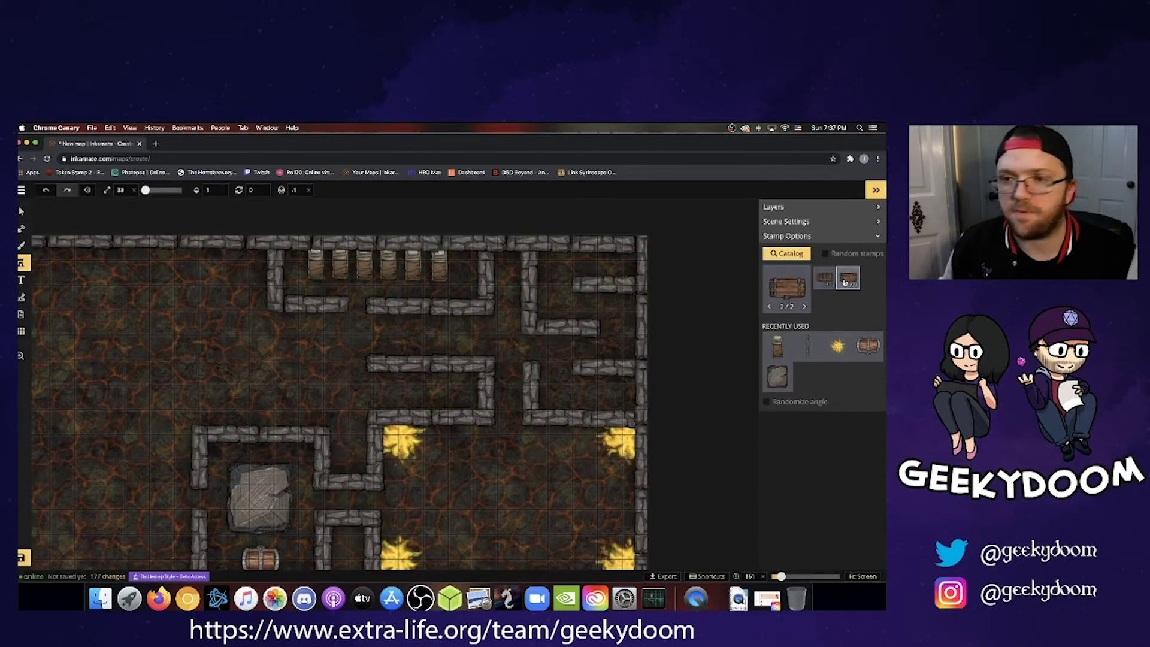
# Place a chest at the foot of each of the six mats and fine-tune the position of the second chest from the left.
pyautogui.click(439, 285)
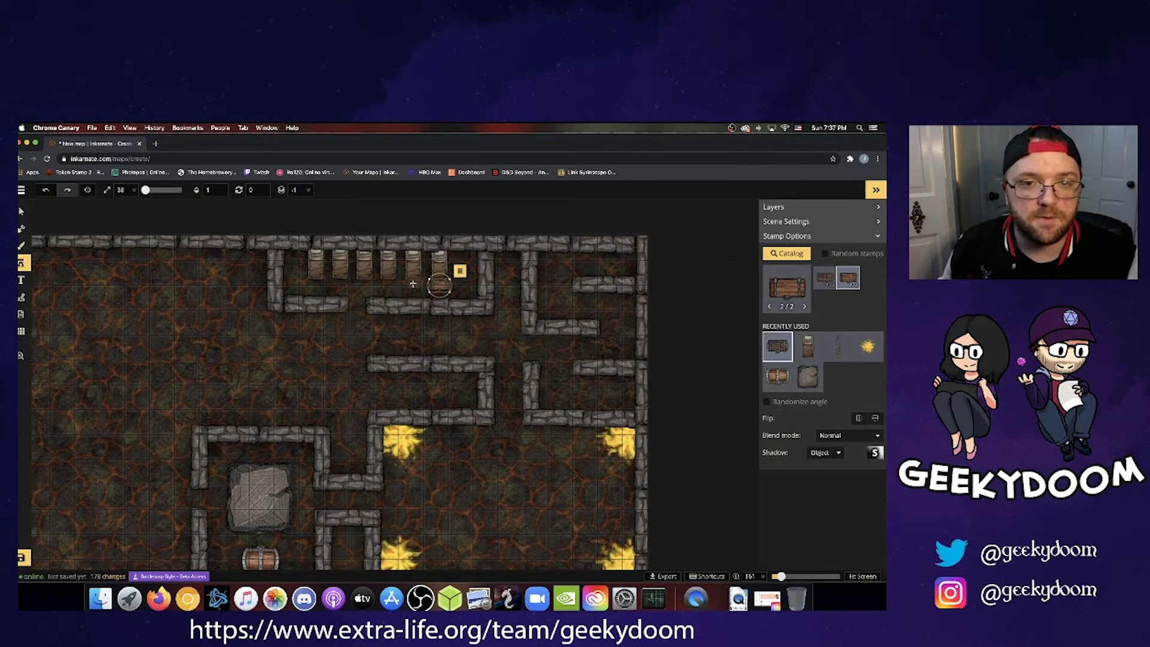
pyautogui.click(413, 283)
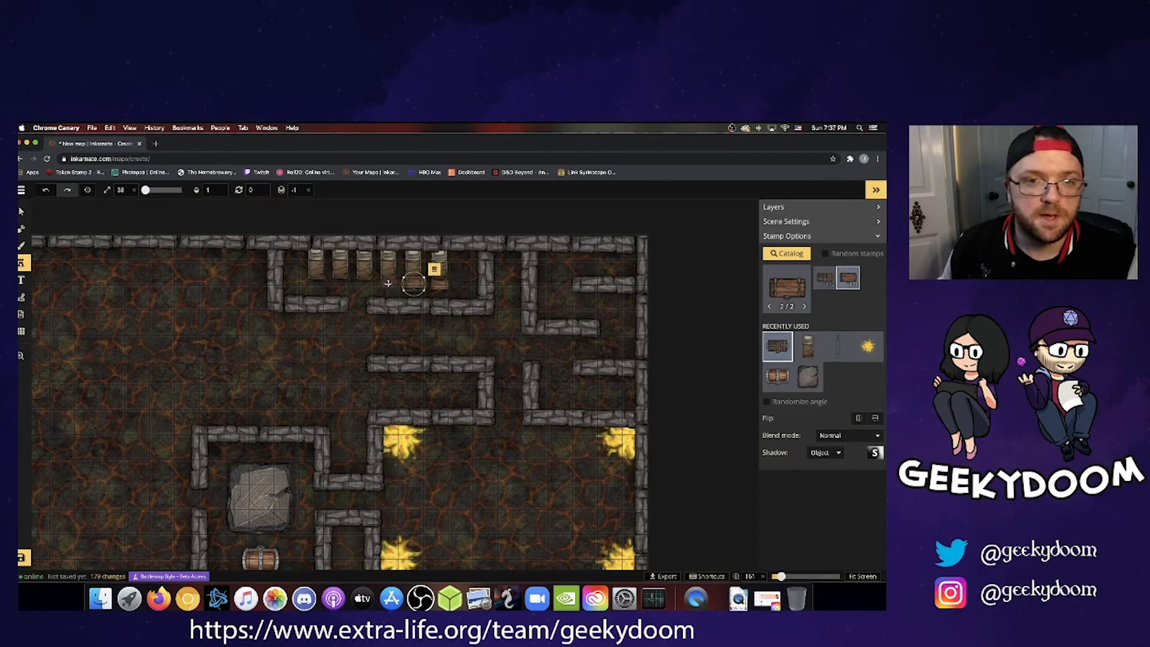
pyautogui.click(387, 283)
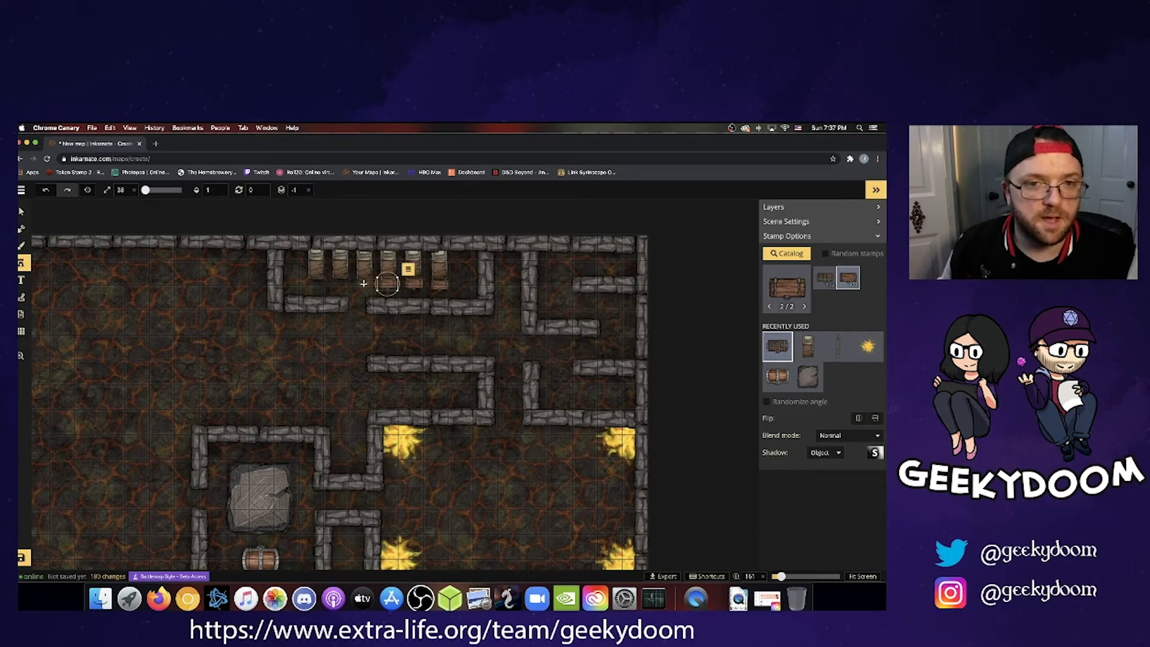
pyautogui.click(363, 284)
pyautogui.click(340, 282)
pyautogui.click(309, 287)
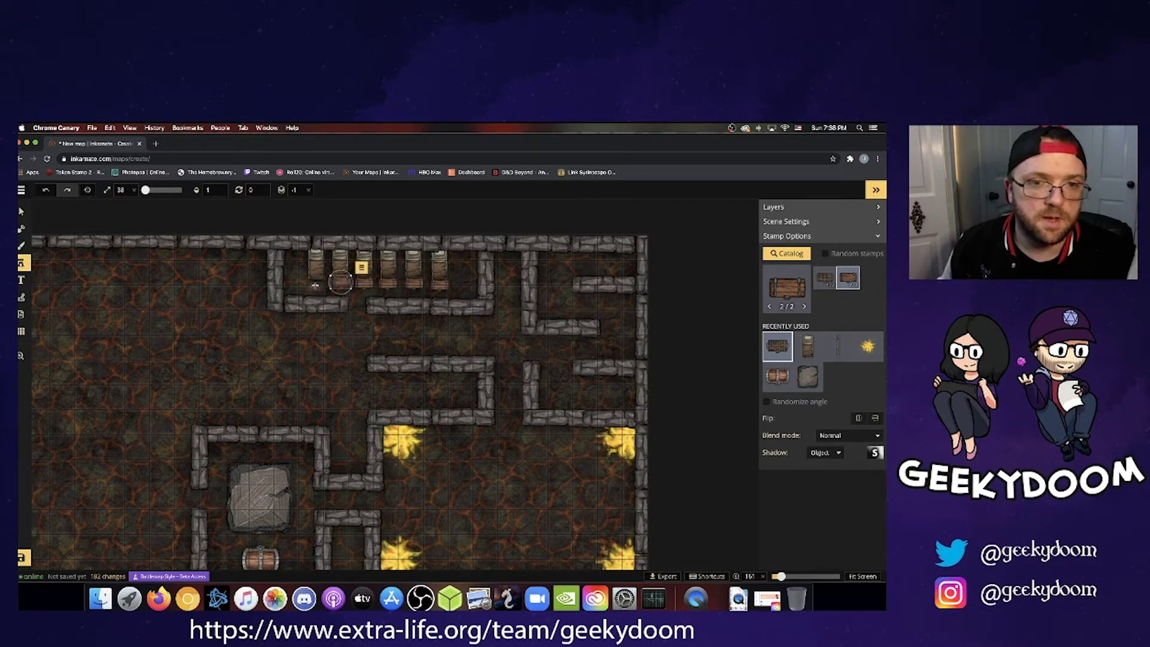
pyautogui.click(316, 283)
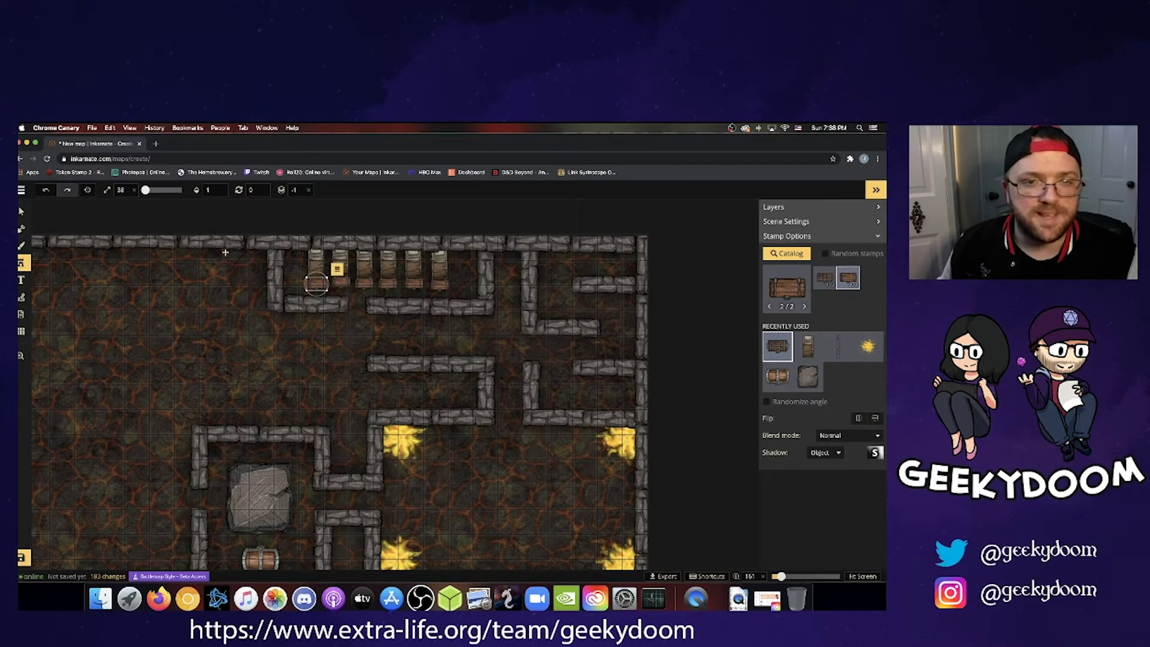
pyautogui.click(24, 212)
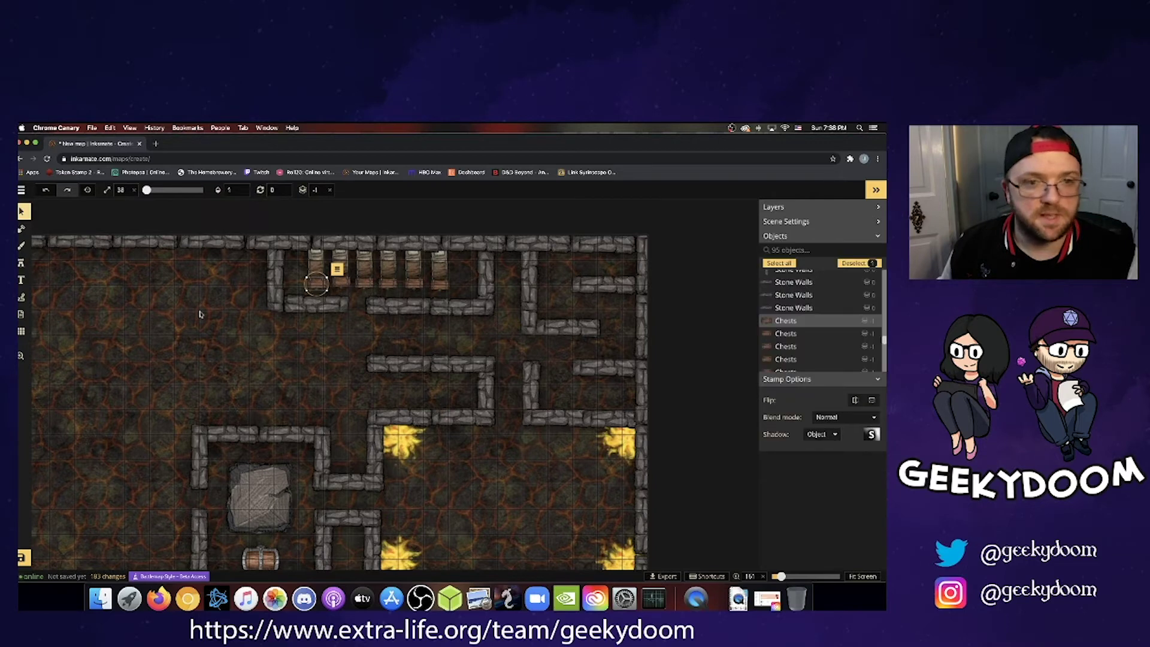
pyautogui.click(352, 287)
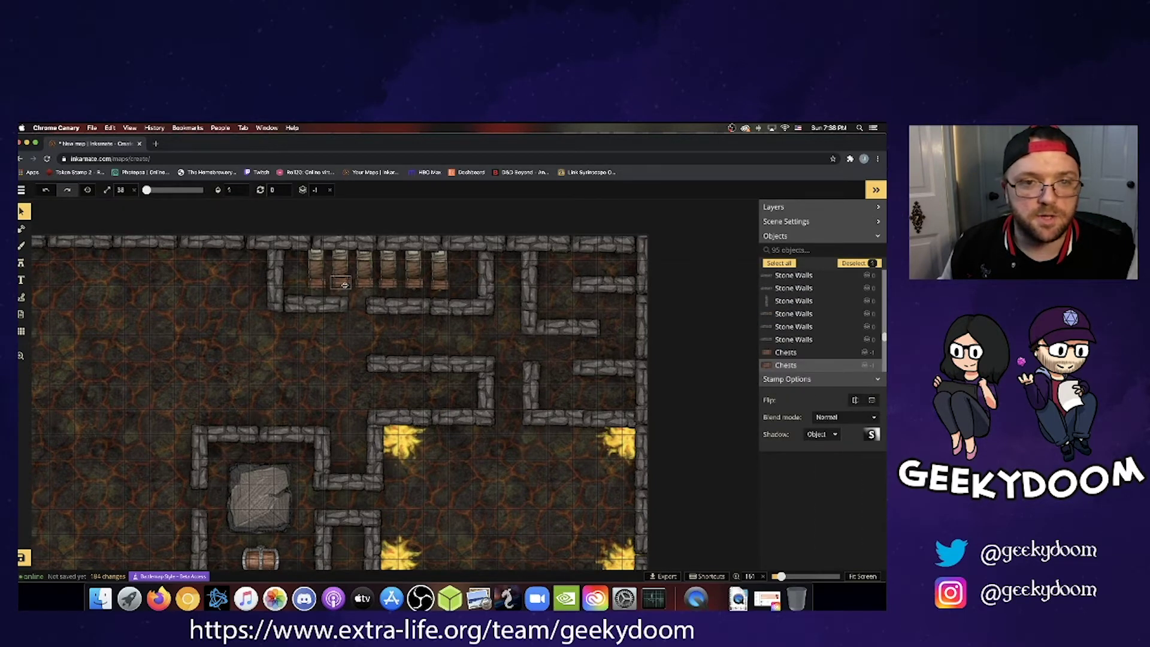
pyautogui.click(467, 273)
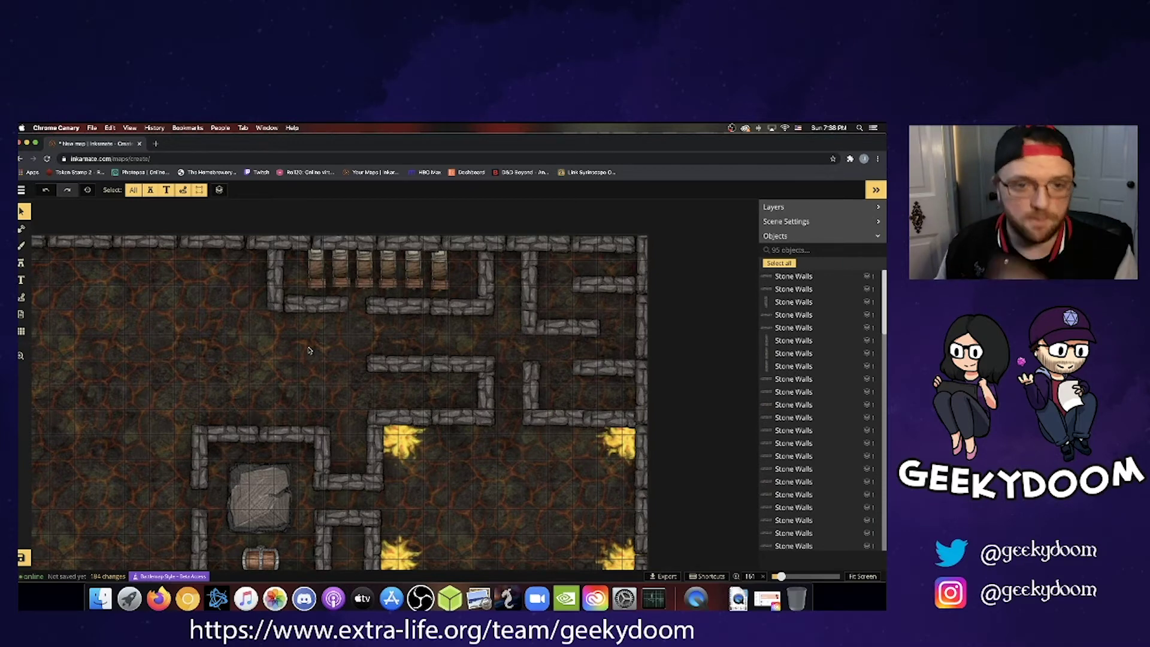
# Extend the lower wall of the corridor leftward past a doorway gap with two horizontal Stone Walls segments matching the existing wall's size and angle.
pyautogui.click(22, 264)
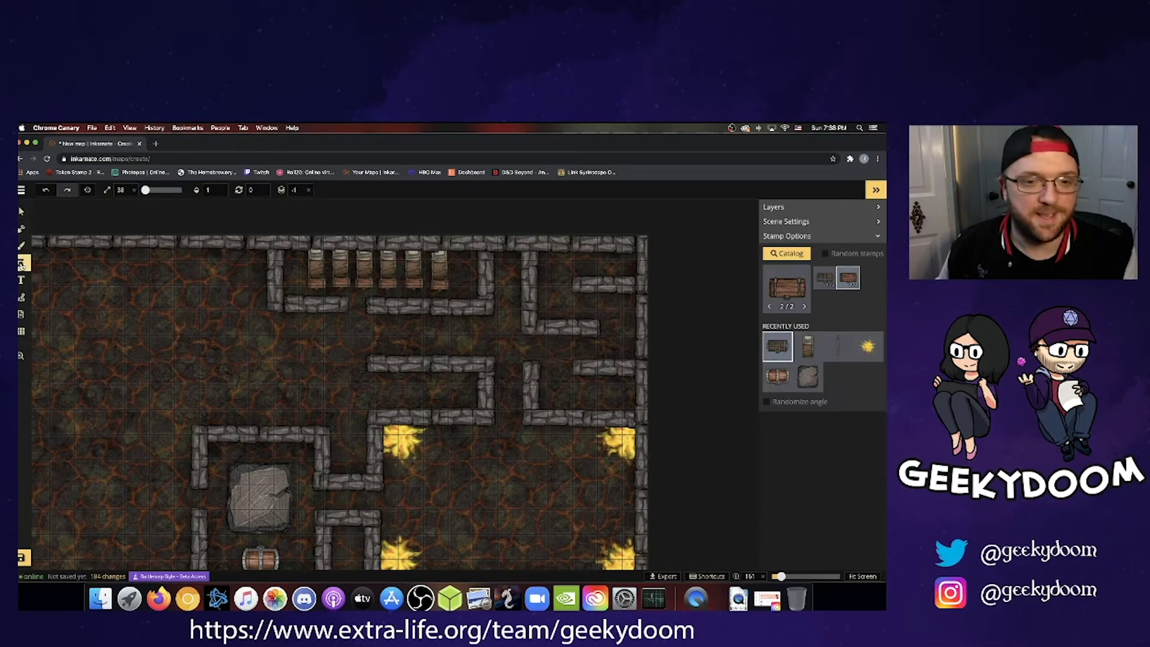
pyautogui.click(838, 346)
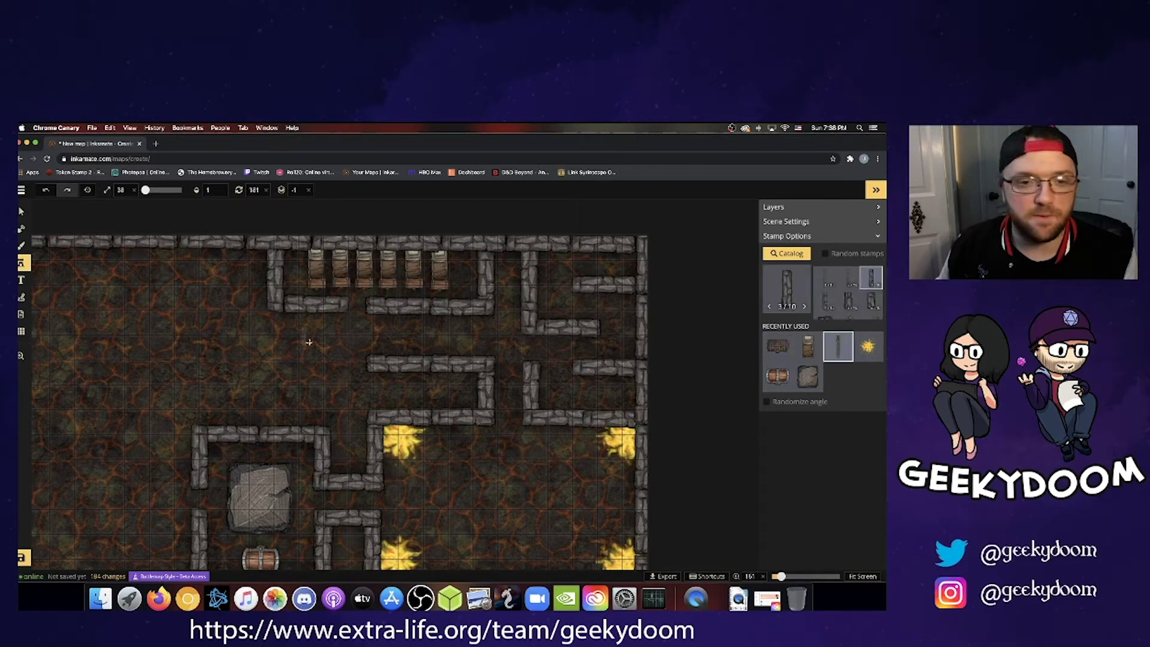
pyautogui.click(21, 211)
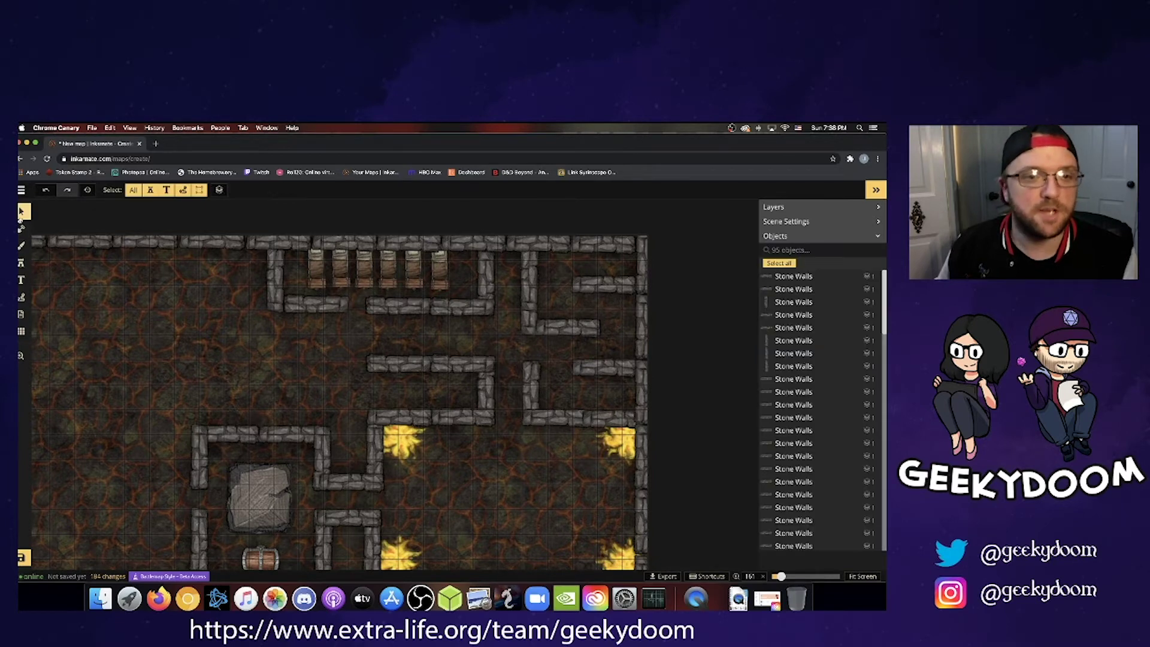
pyautogui.click(295, 306)
pyautogui.click(23, 263)
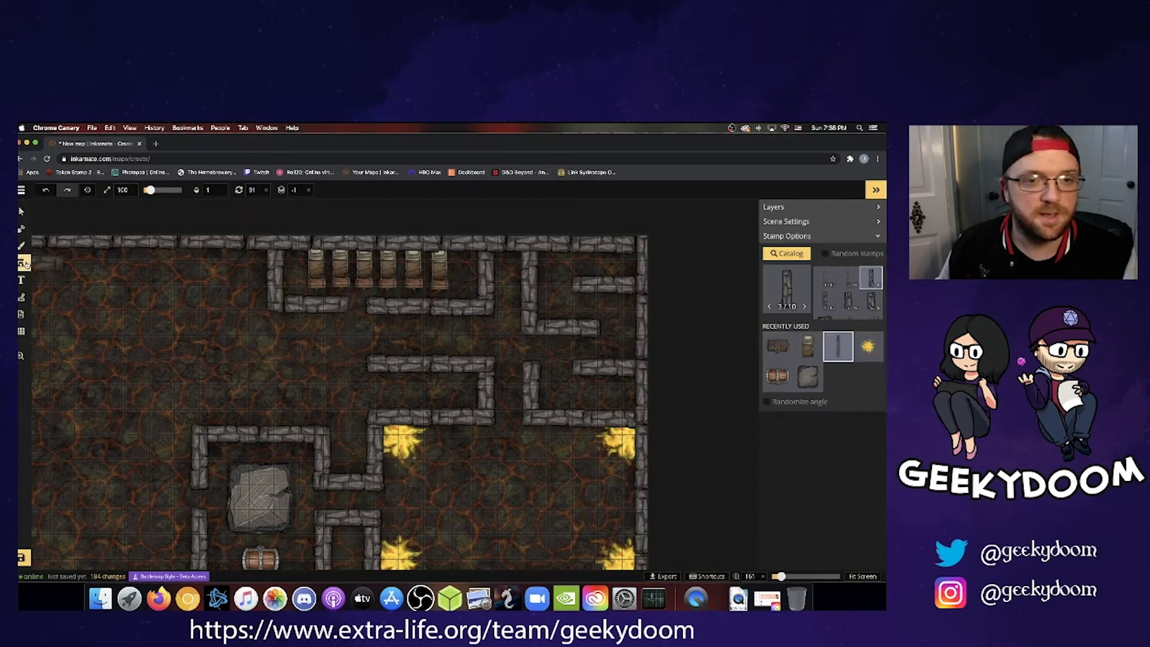
pyautogui.click(316, 361)
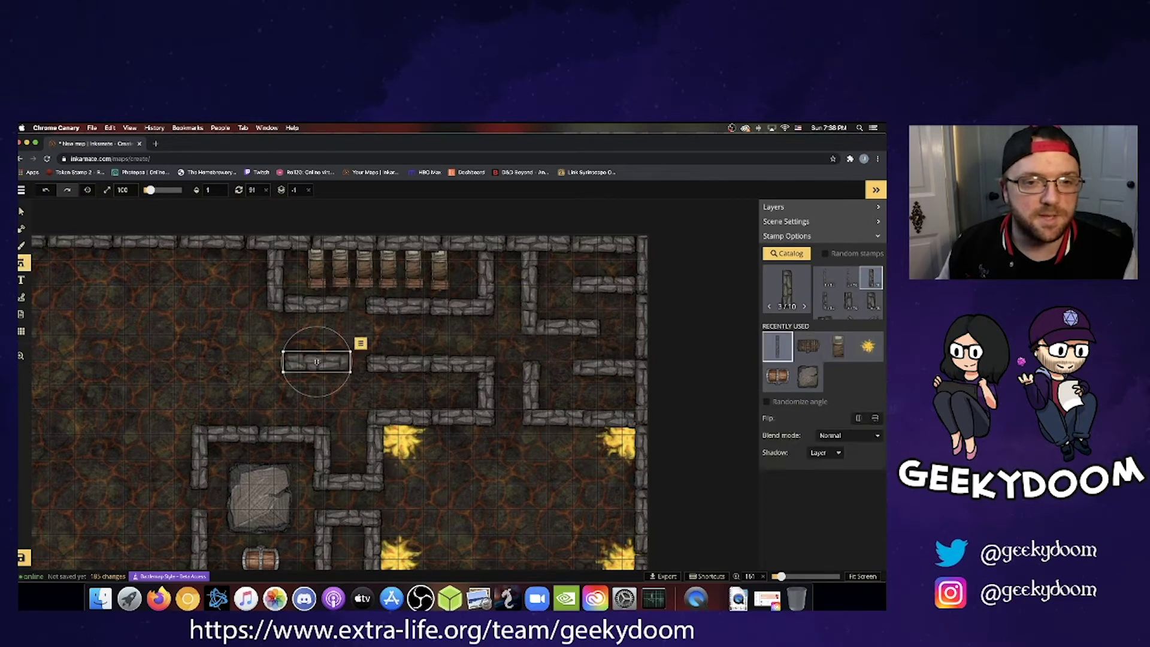
pyautogui.click(251, 361)
# Close off the space above the treasure room with a vertical wall segment on its left side and a horizontal segment completing the upper corner.
pyautogui.click(189, 394)
pyautogui.moveTo(212, 372); pyautogui.dragTo(204, 393)
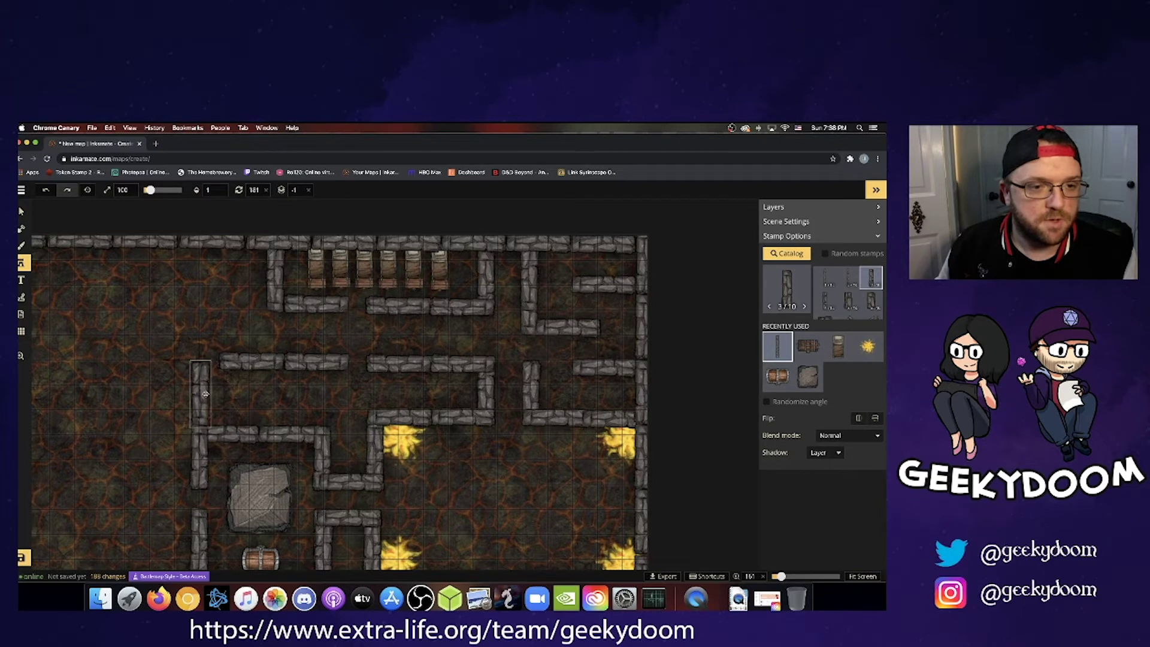
pyautogui.click(233, 314)
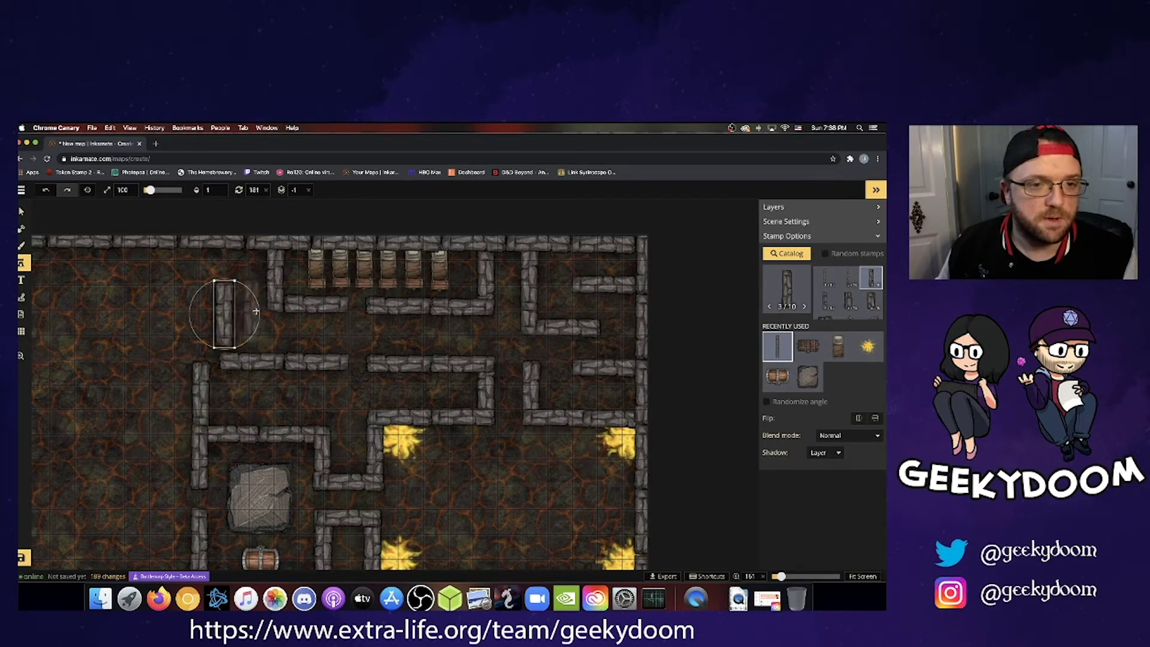
pyautogui.moveTo(259, 313); pyautogui.dragTo(234, 365)
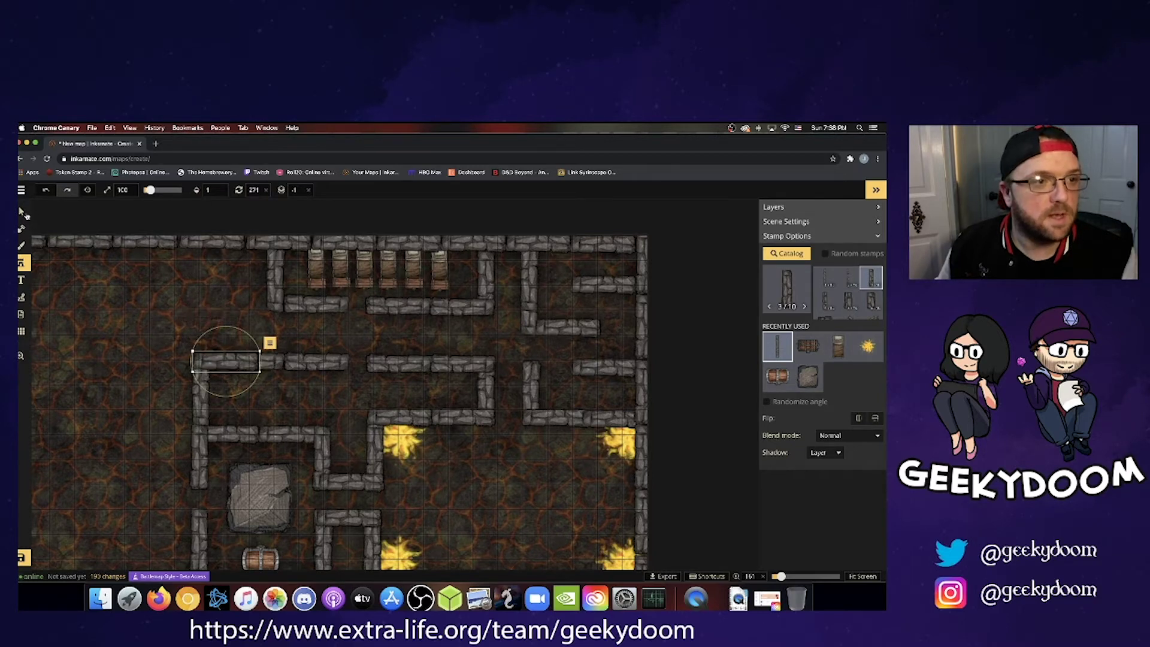
pyautogui.click(22, 212)
pyautogui.click(156, 316)
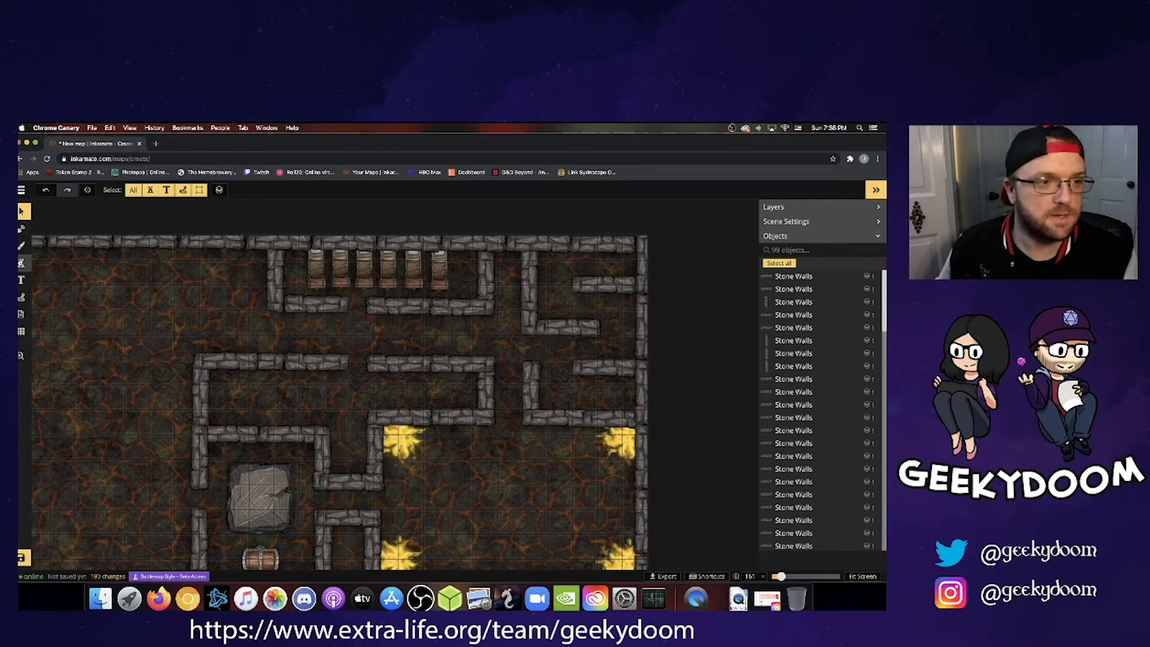
# Search the stamp catalog for "book" and choose the Books Shelf stamp.
pyautogui.click(22, 262)
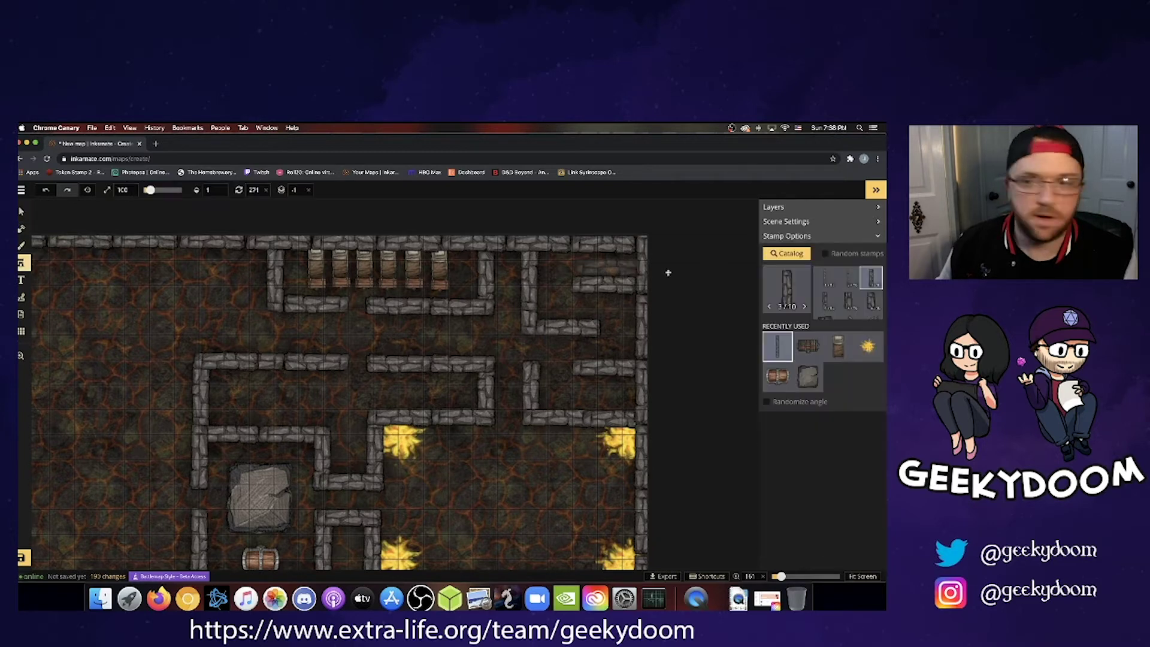
pyautogui.click(806, 257)
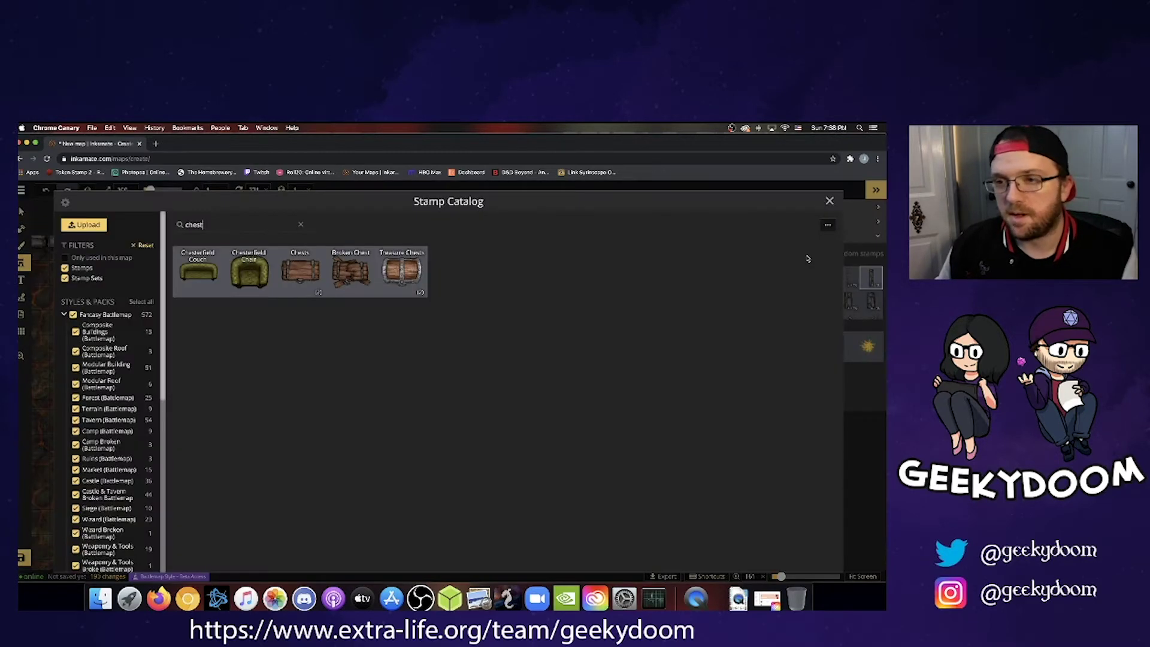
pyautogui.click(300, 226)
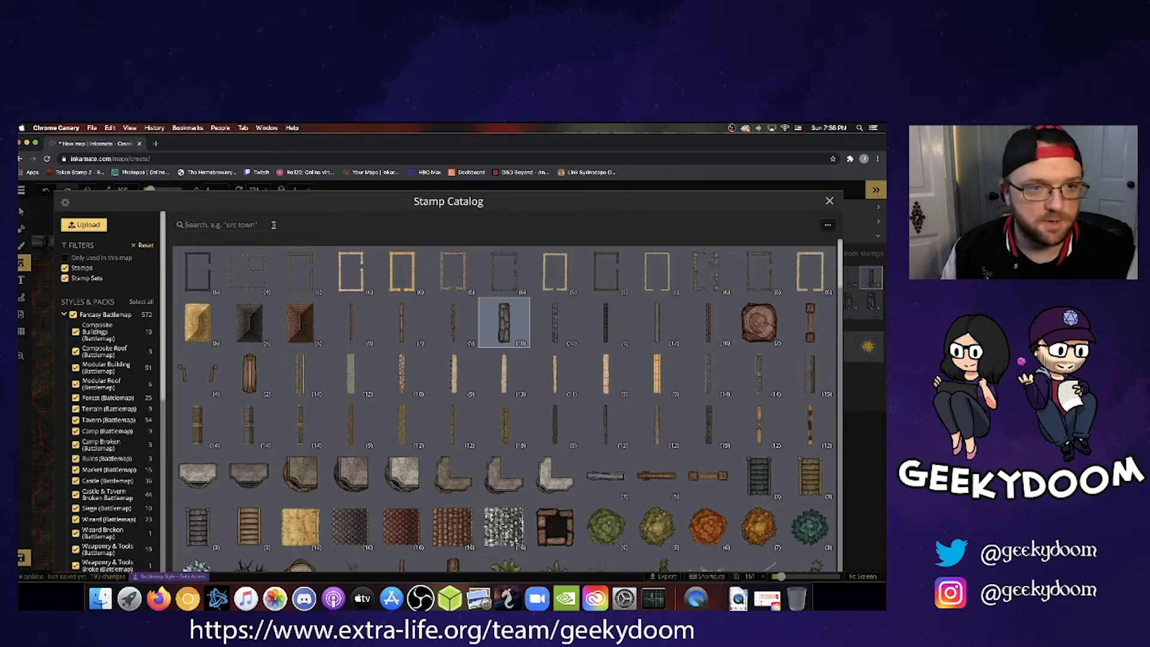
pyautogui.write('book')
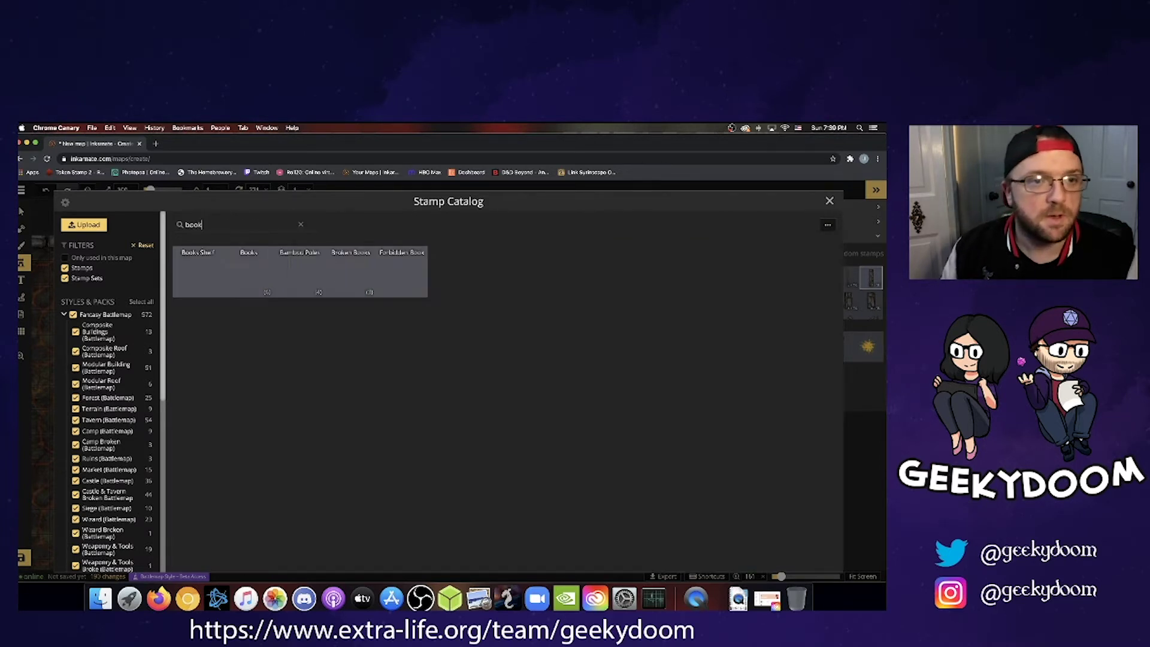
pyautogui.click(198, 271)
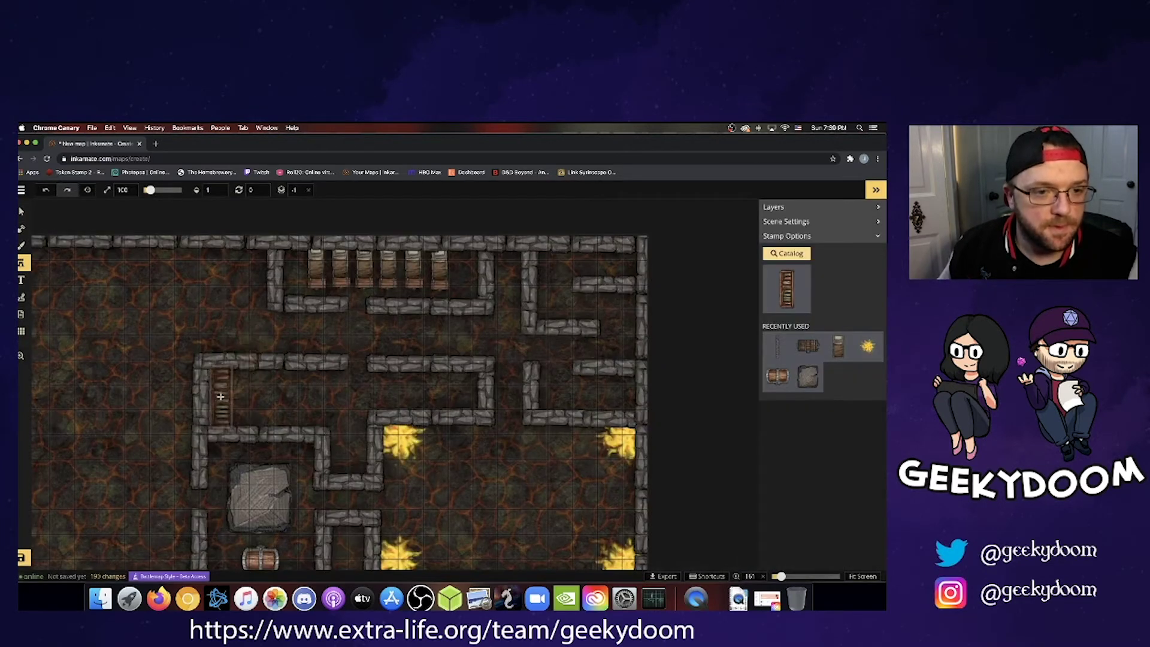
# Place a bookshelf in the room above the treasure room, shrink it to size 52, and line up two of them end to end along the left wall.
pyautogui.click(219, 396)
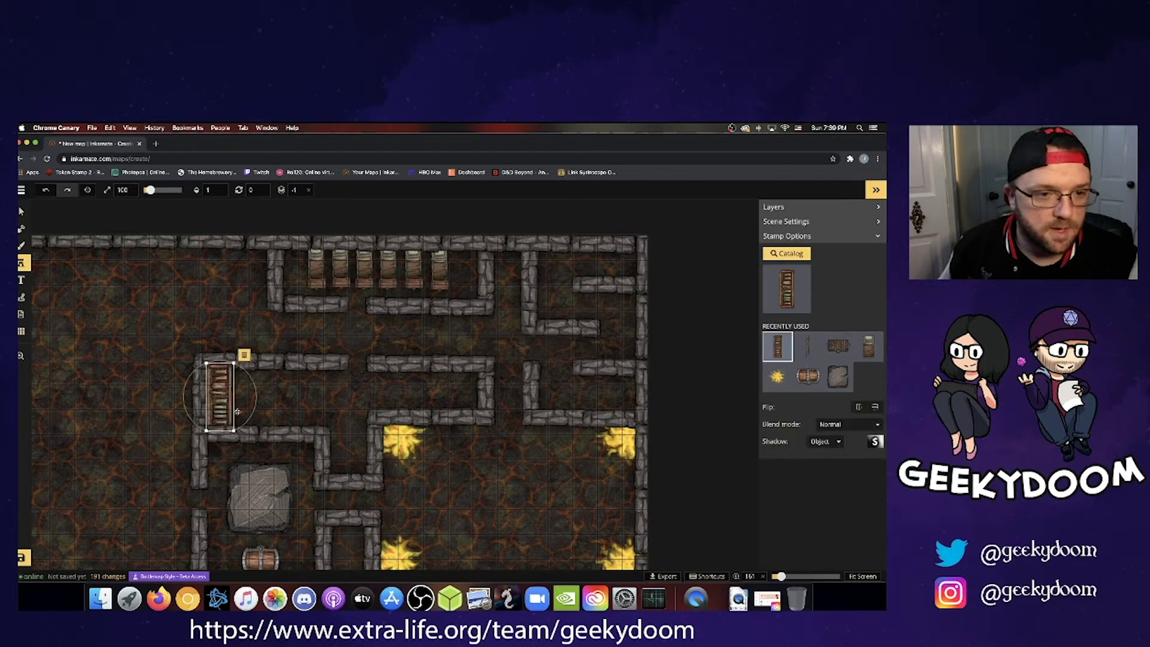
pyautogui.moveTo(234, 430); pyautogui.dragTo(217, 380)
pyautogui.click(217, 381)
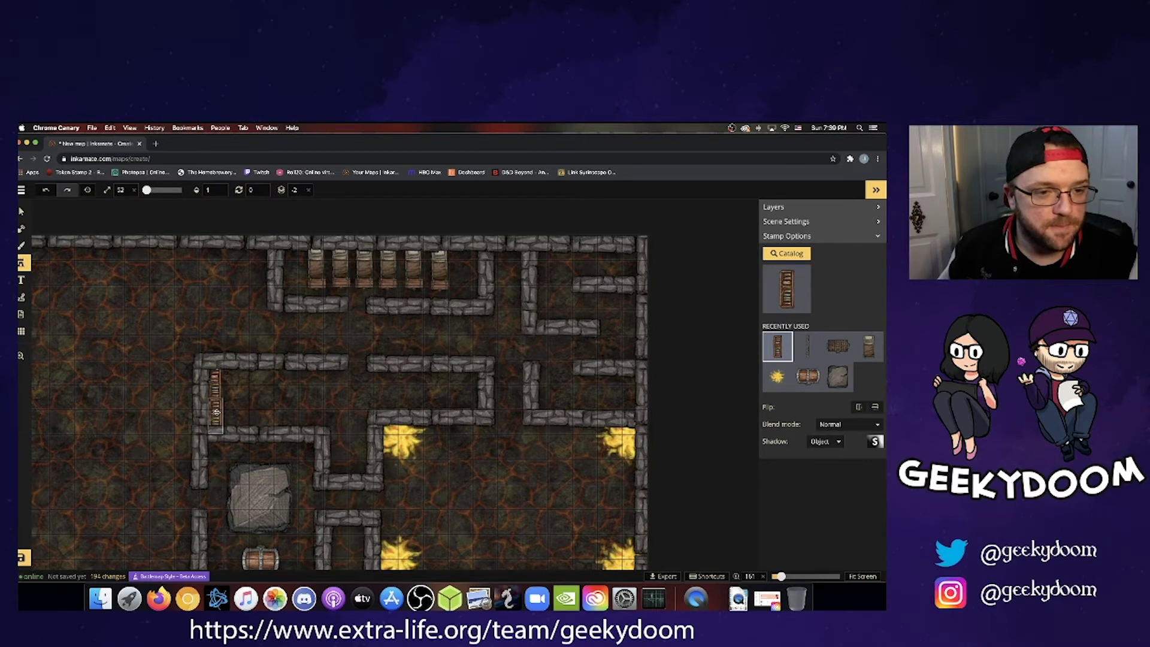
pyautogui.click(215, 411)
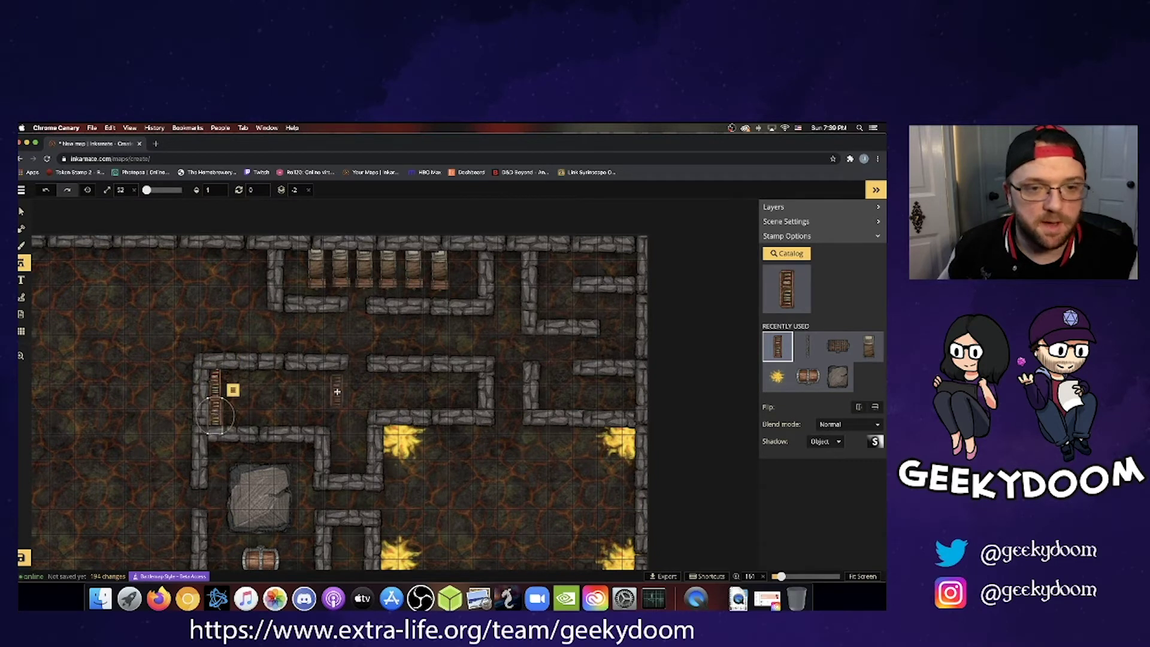
# Place two bookshelves rotated 180 degrees end to end along the right wall of the same room.
pyautogui.moveTo(327, 378); pyautogui.dragTo(356, 366)
pyautogui.moveTo(471, 385); pyautogui.dragTo(475, 381)
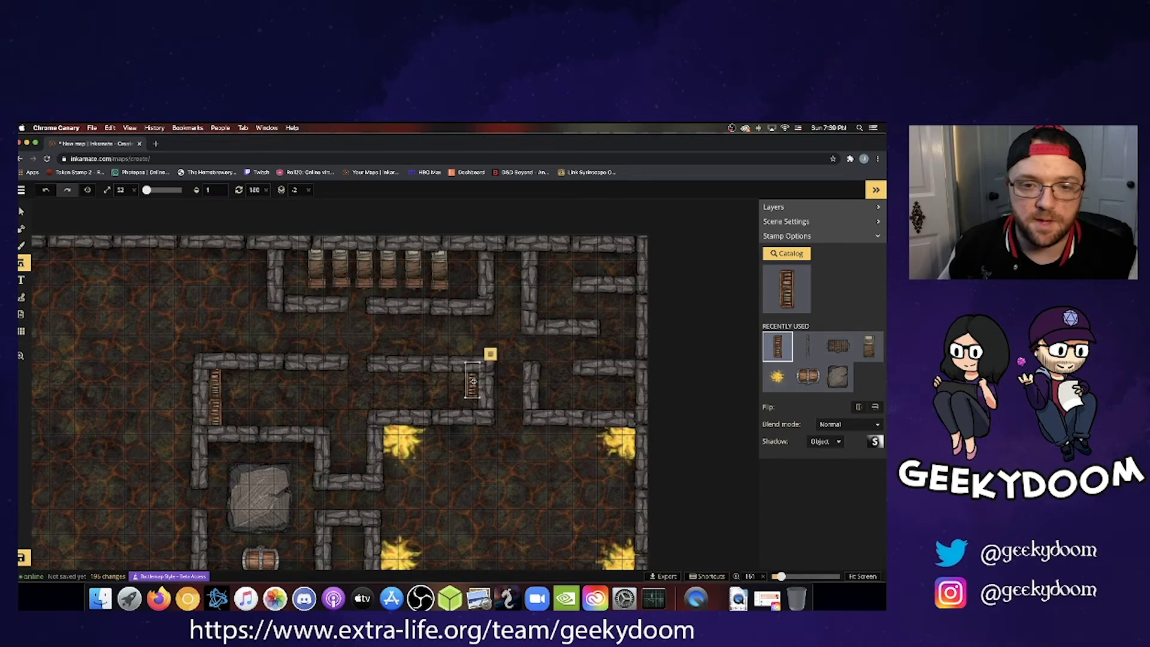
pyautogui.click(447, 406)
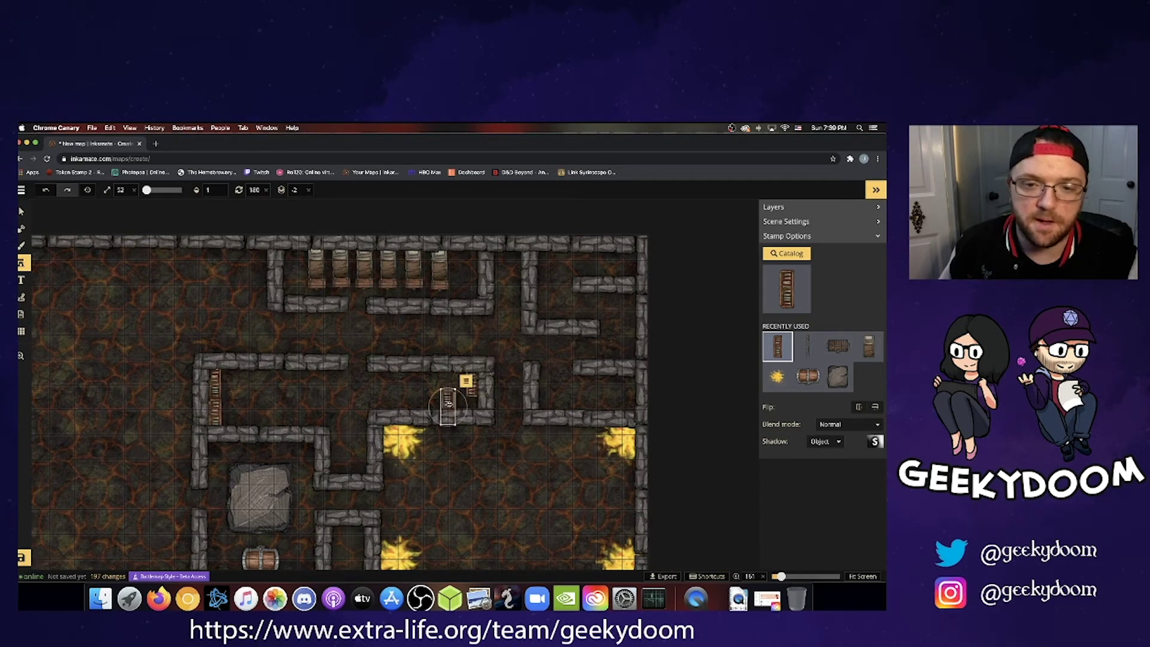
pyautogui.moveTo(451, 406); pyautogui.dragTo(475, 406)
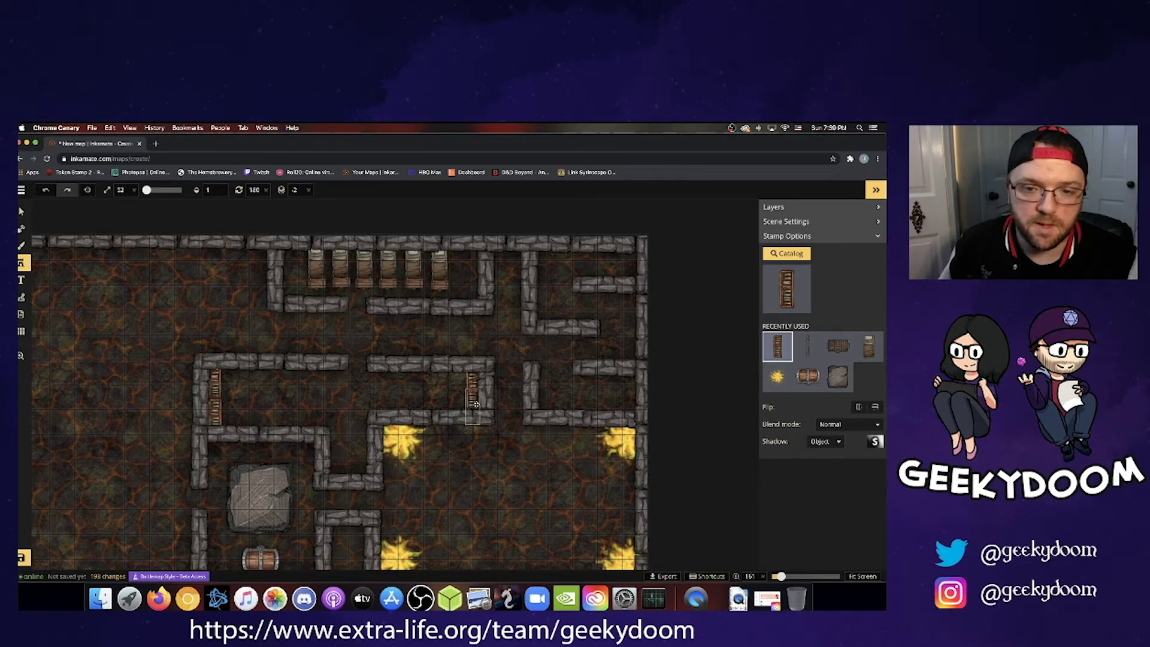
pyautogui.click(475, 404)
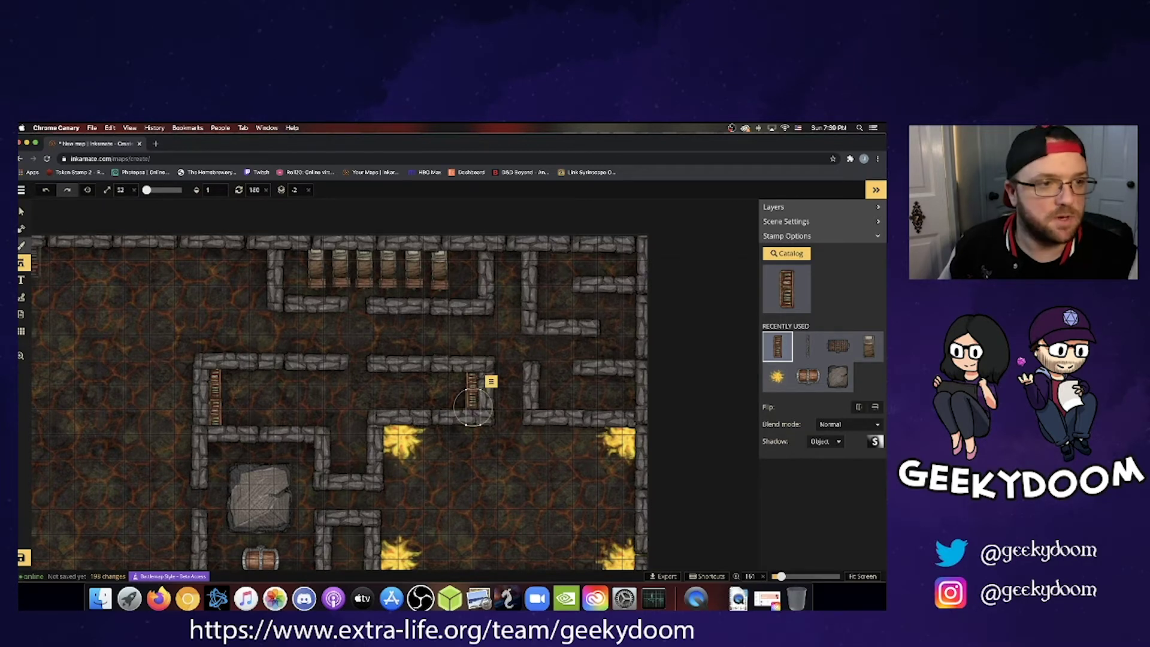
pyautogui.click(21, 212)
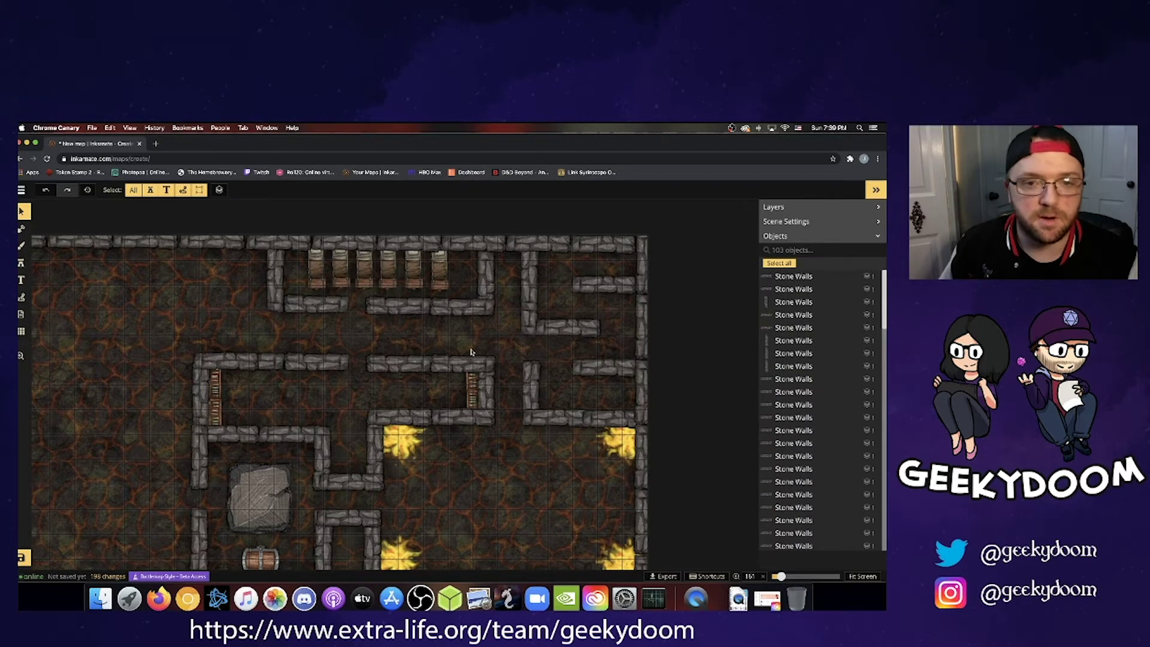
pyautogui.click(473, 398)
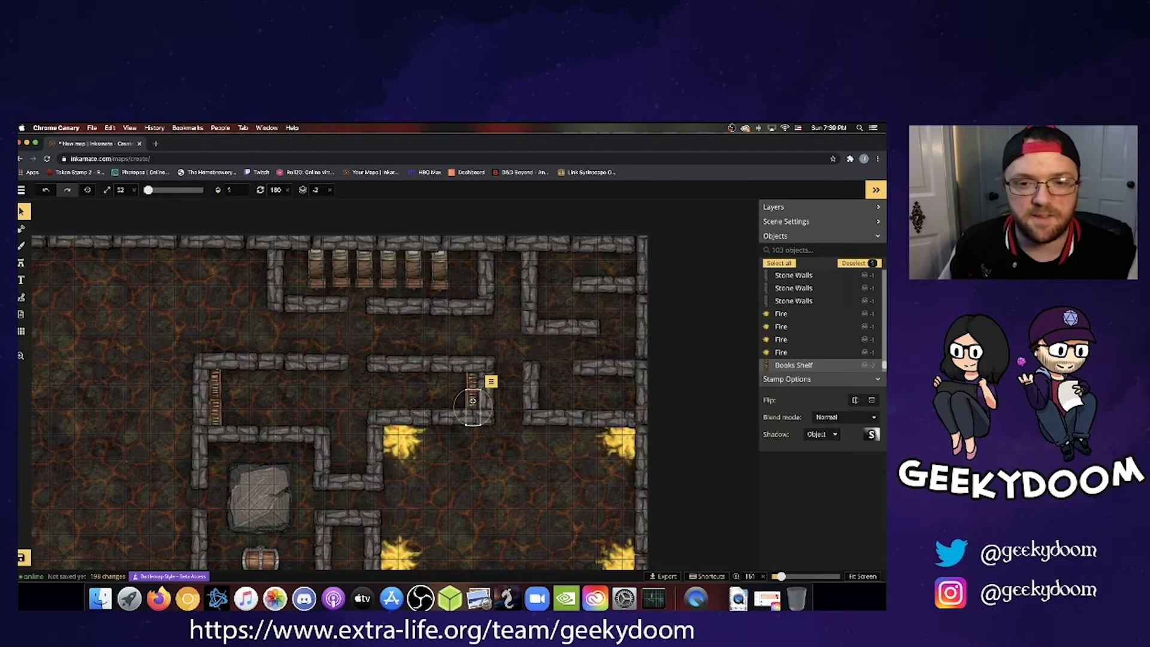
pyautogui.click(419, 396)
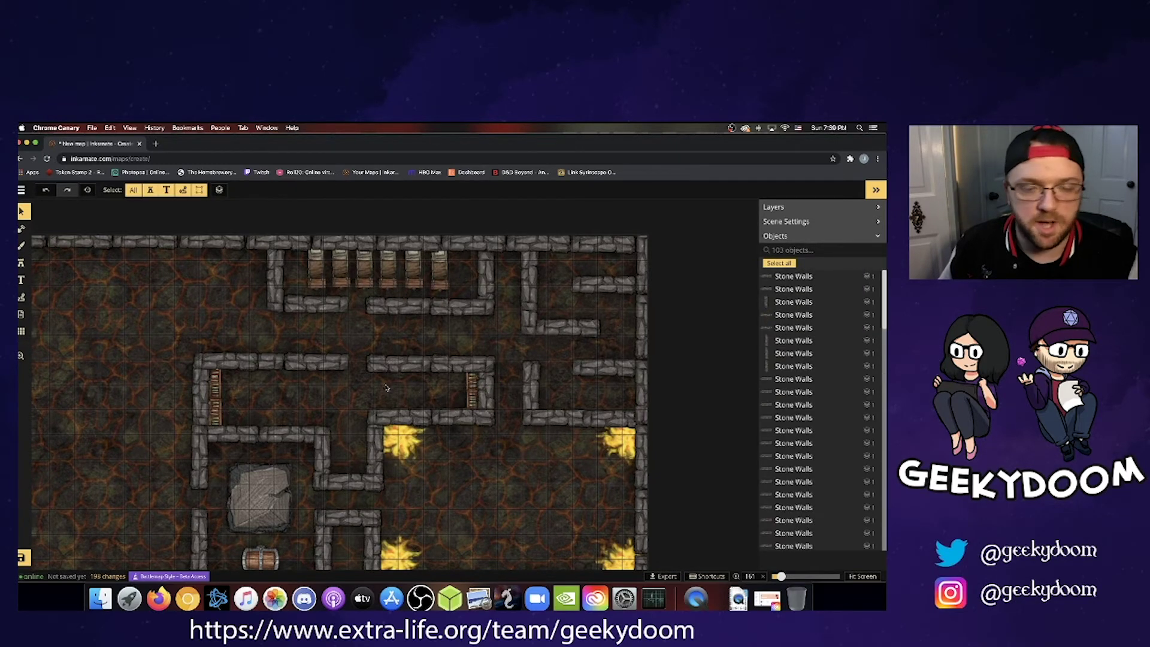
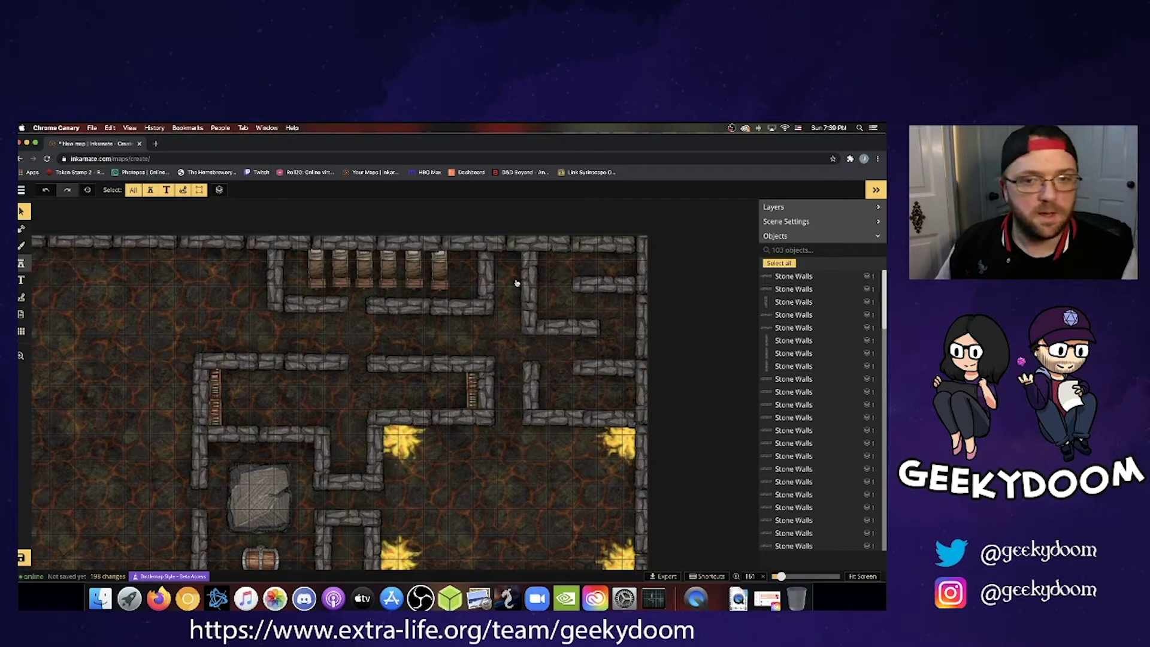
# Search the stamp catalog for more storage furniture with "shel" and "rac", and browse the unfiltered stamps.
pyautogui.press('s')
pyautogui.click(782, 254)
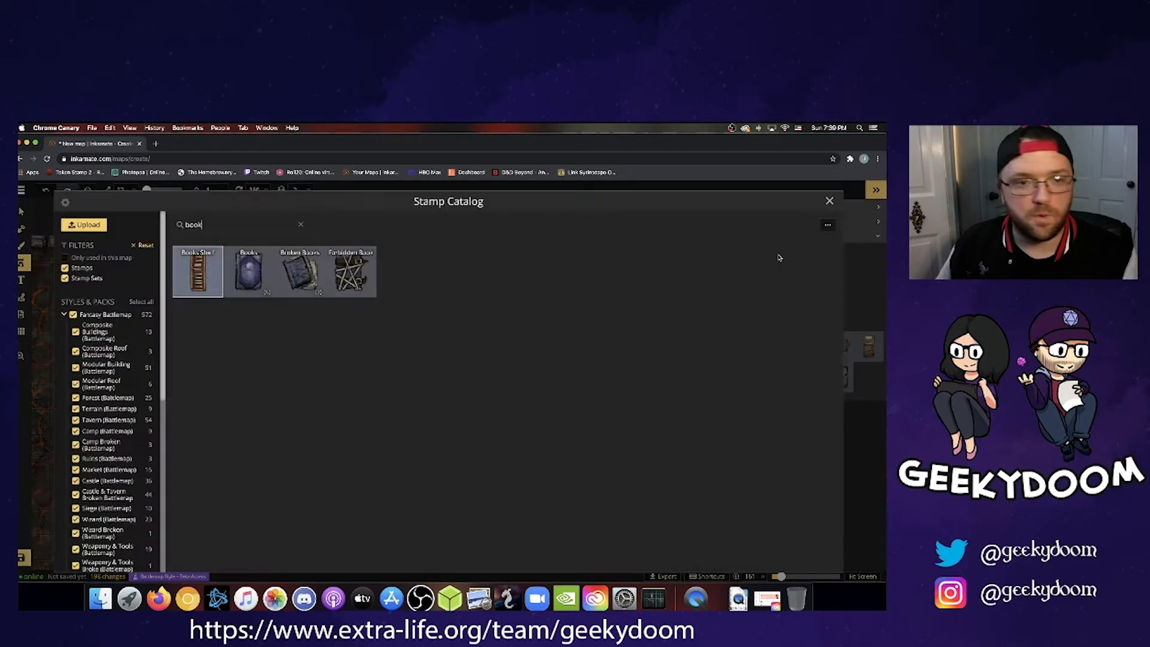
pyautogui.click(302, 224)
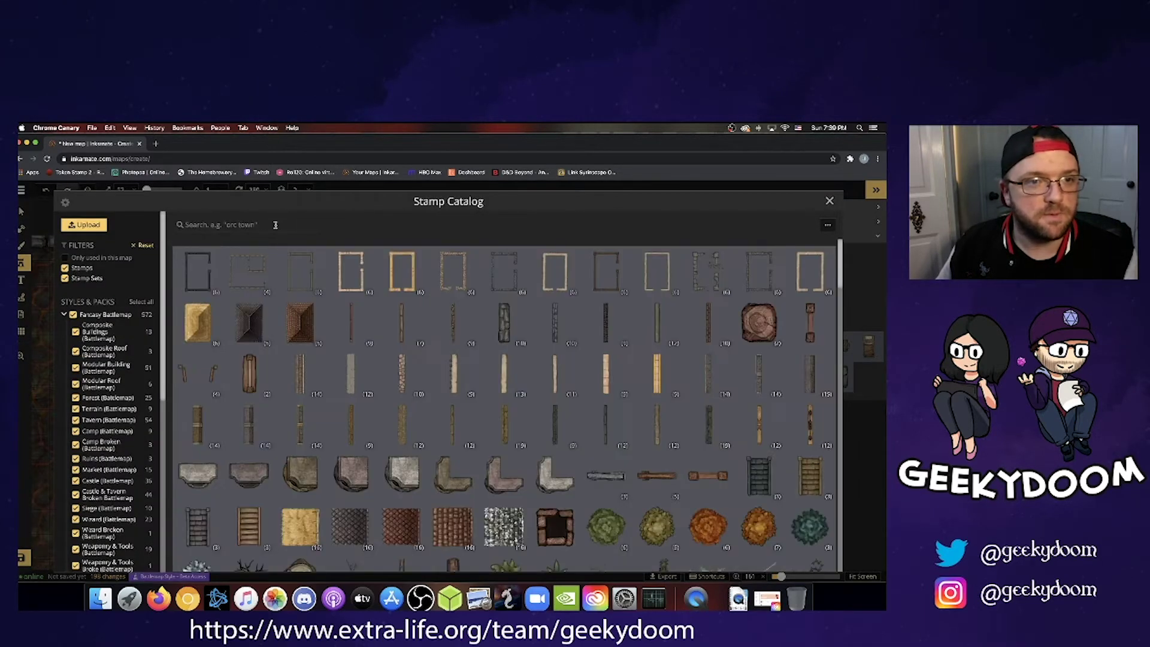
pyautogui.write('shel')
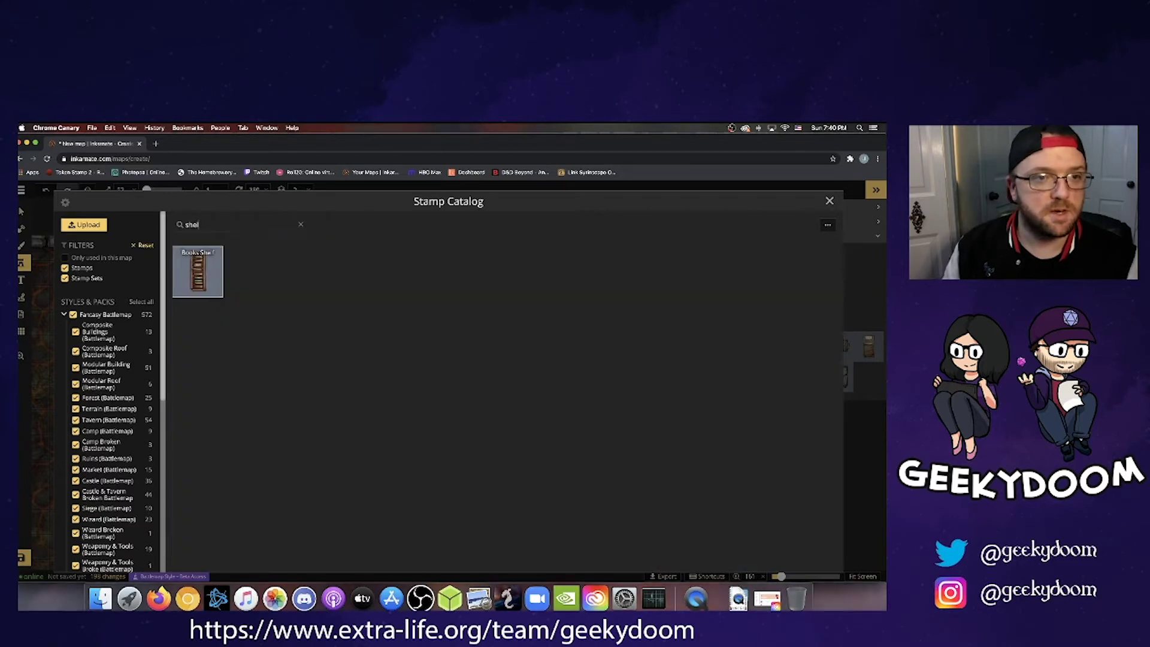
pyautogui.press('BackSpace')
pyautogui.press('BackSpace')
pyautogui.press('BackSpace')
pyautogui.press('BackSpace')
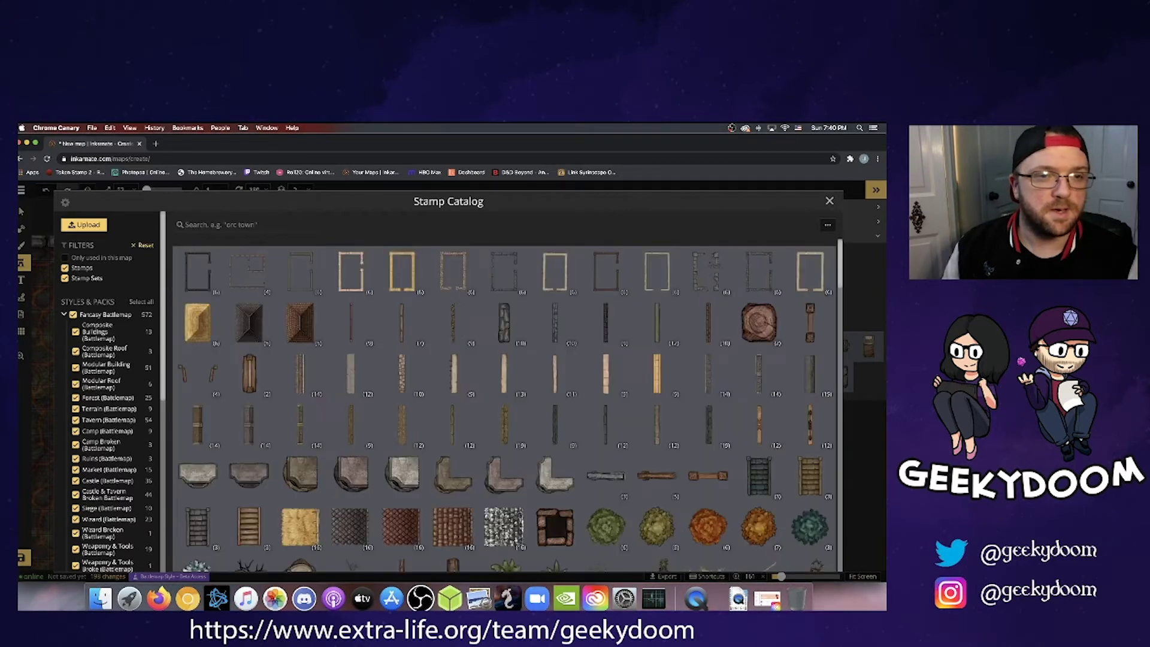
pyautogui.write('rac')
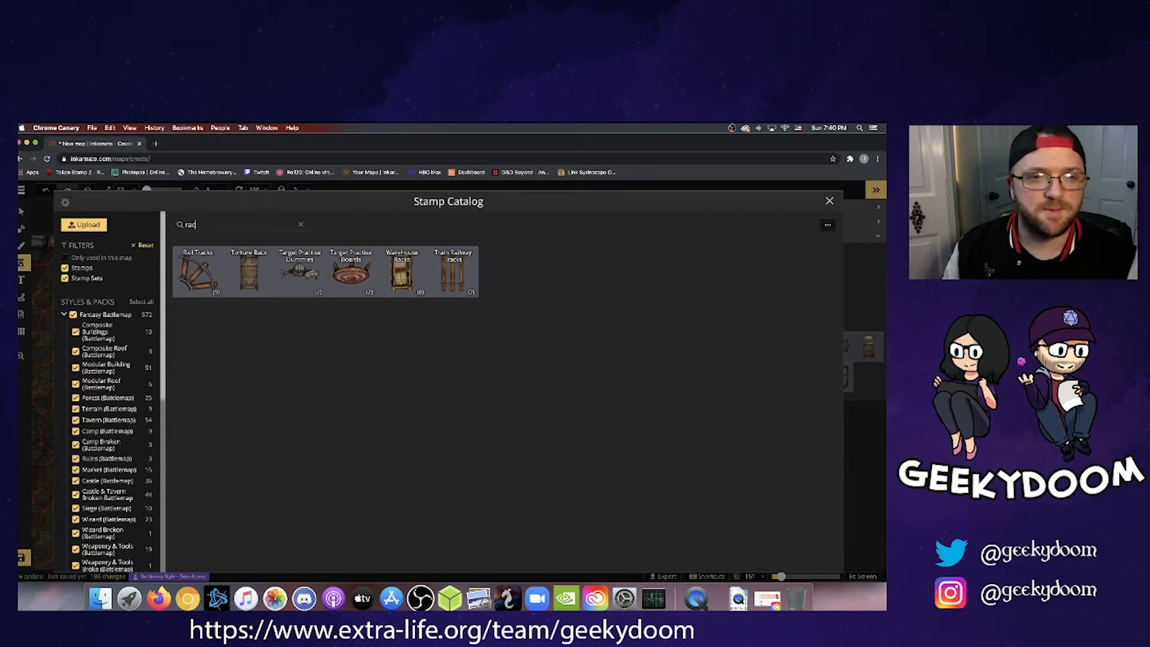
pyautogui.press('BackSpace')
pyautogui.press('BackSpace')
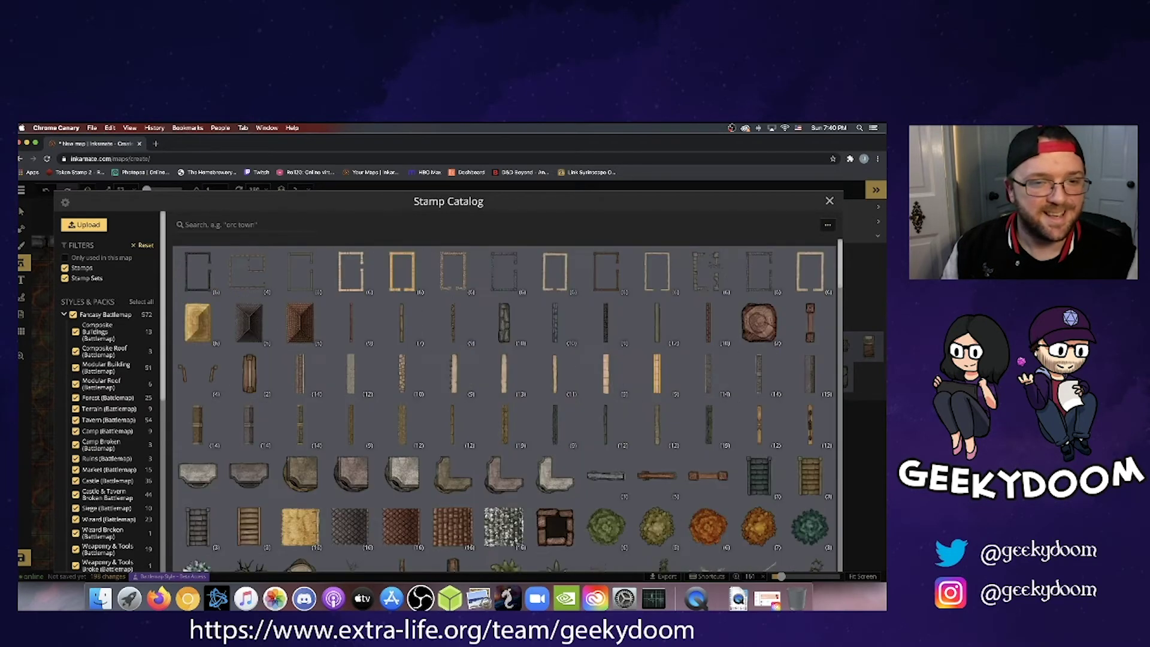
pyautogui.scroll(-2, 377, 371)
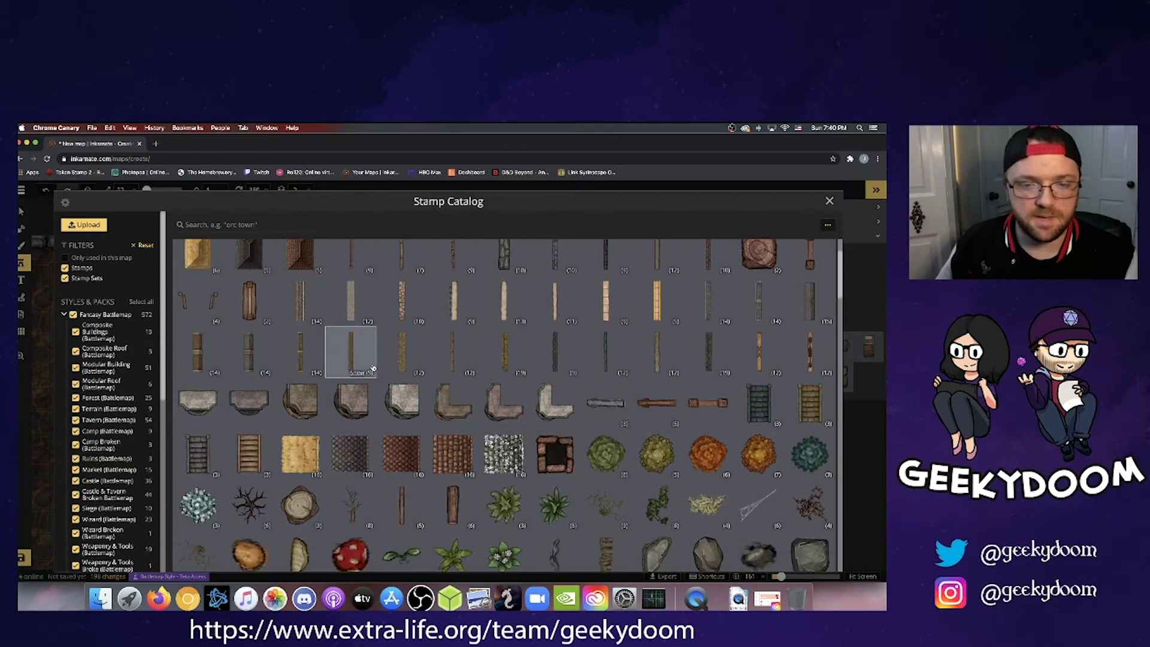
pyautogui.scroll(2, 360, 353)
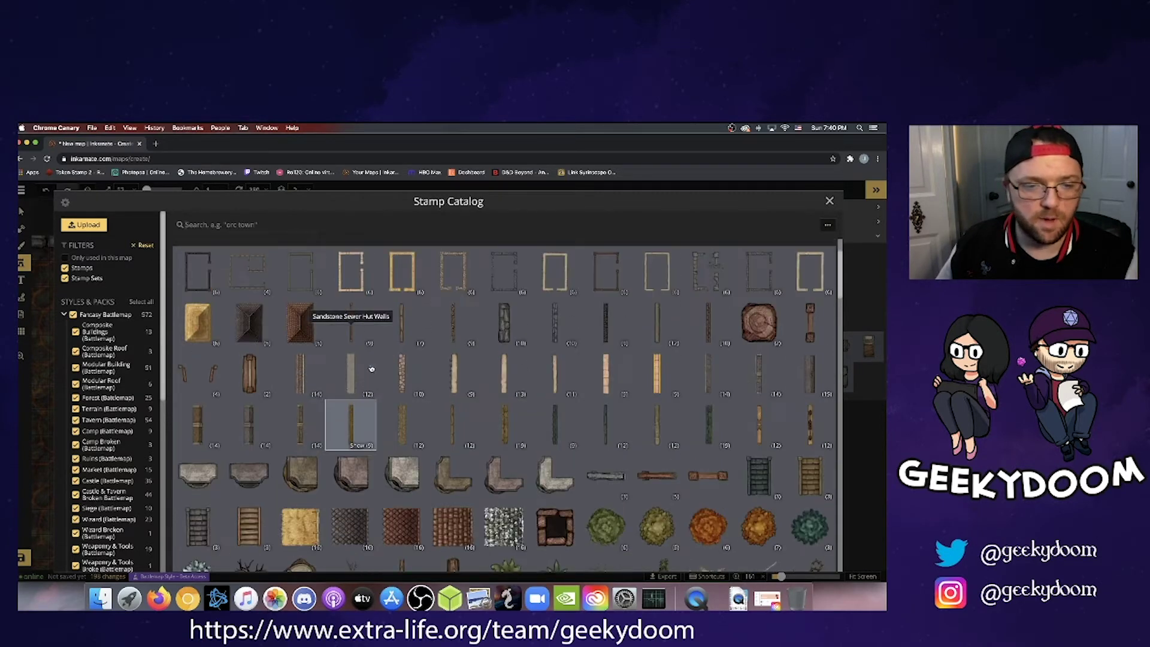
# Search the stamp catalog for "tab" and choose the Bar Table stamp.
pyautogui.click(287, 227)
pyautogui.write('tab')
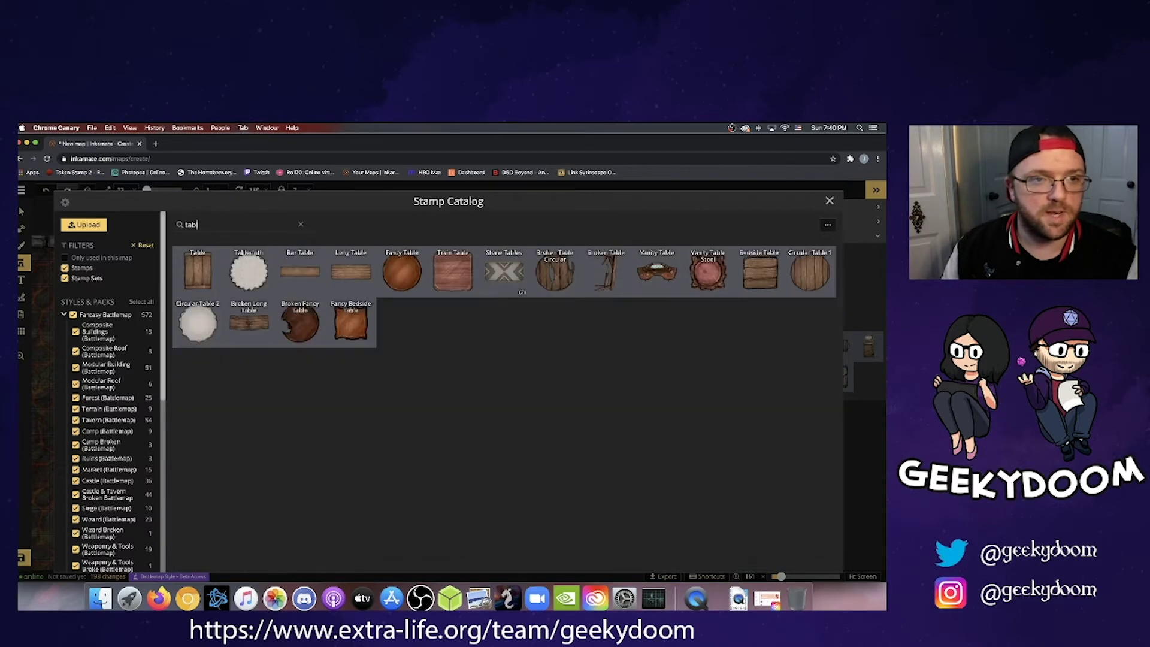
pyautogui.click(291, 277)
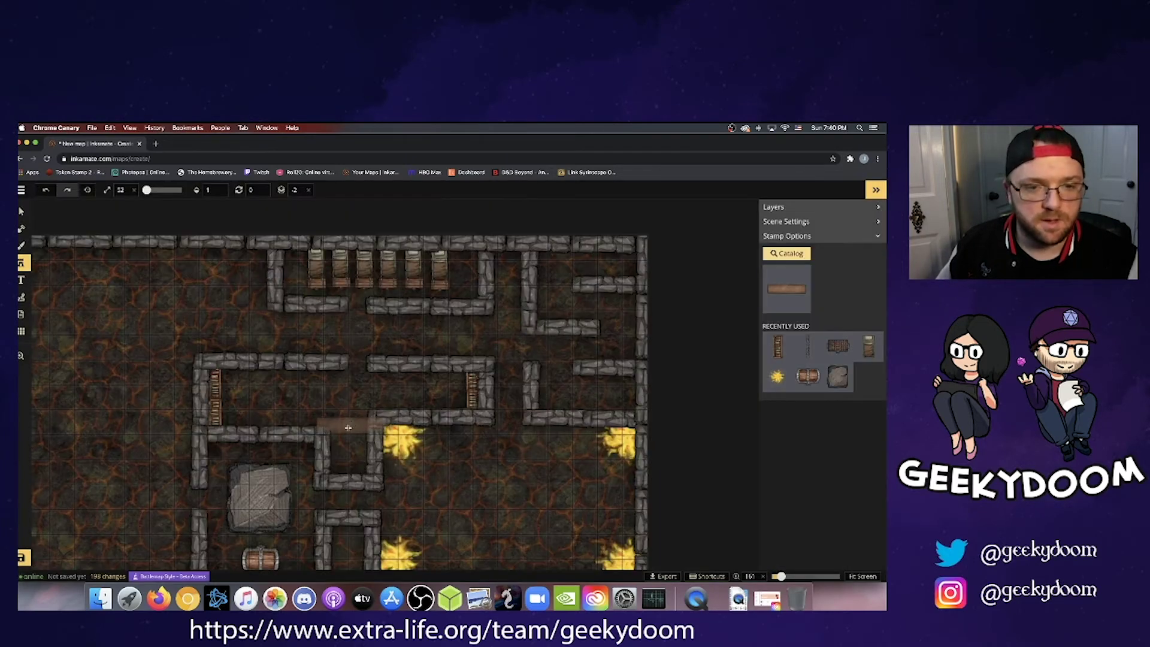
# Place four bar tables in the bookshelf room, two against the upper wall on either side of the doorway and two against the lower walls.
pyautogui.click(309, 404)
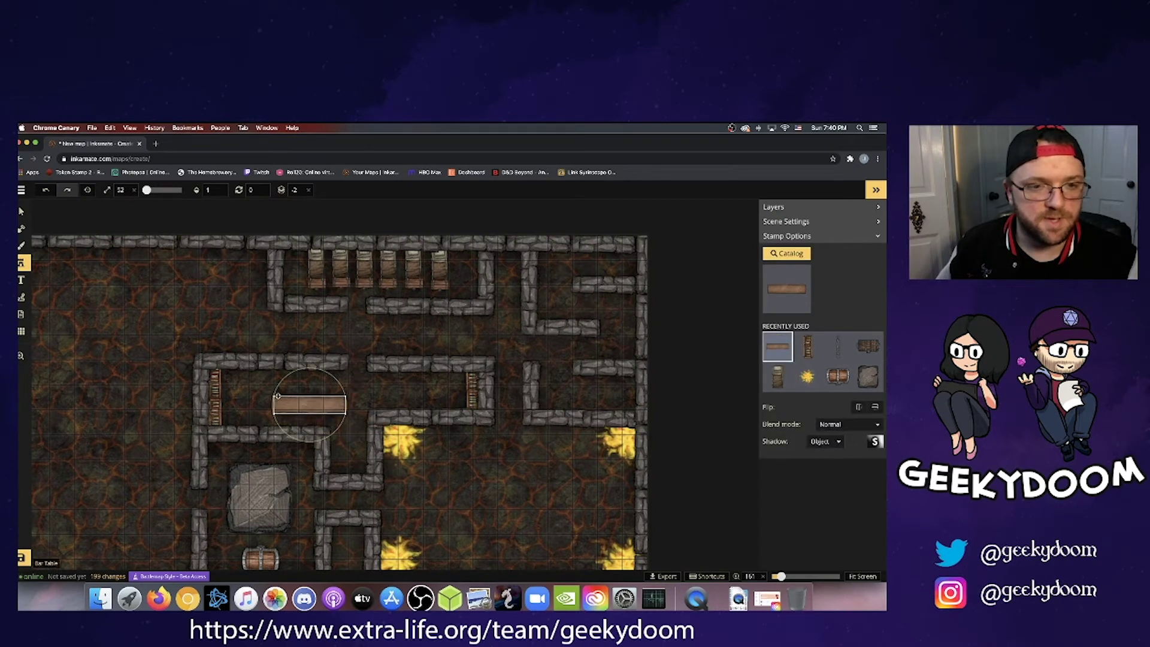
pyautogui.moveTo(285, 400); pyautogui.dragTo(259, 422)
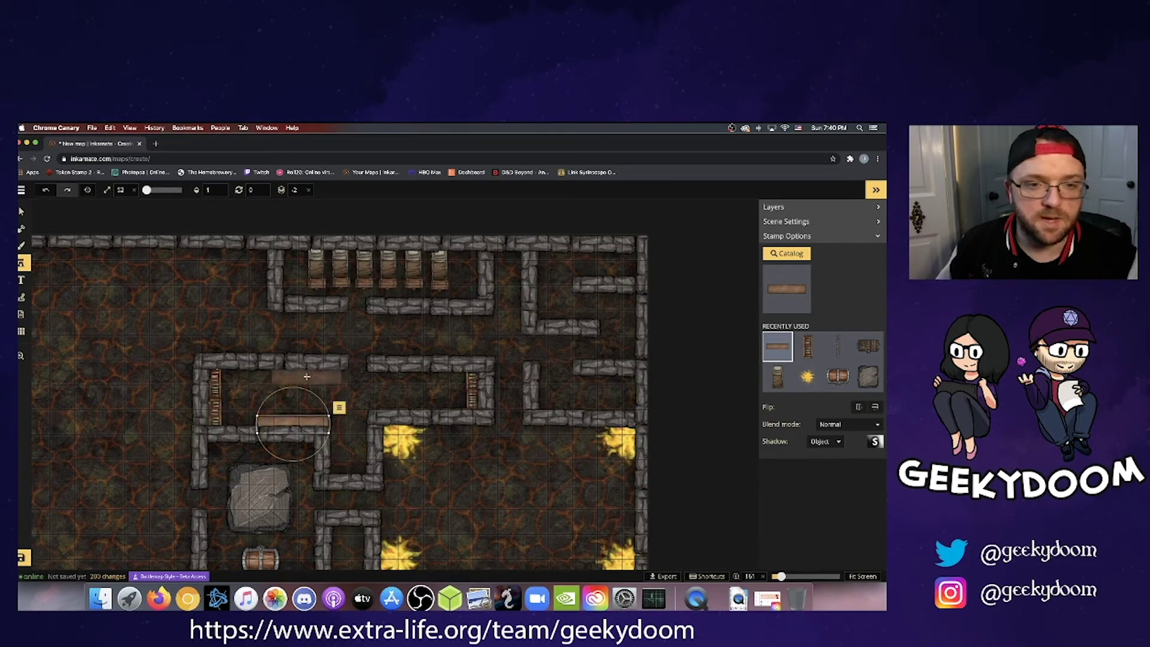
pyautogui.click(311, 376)
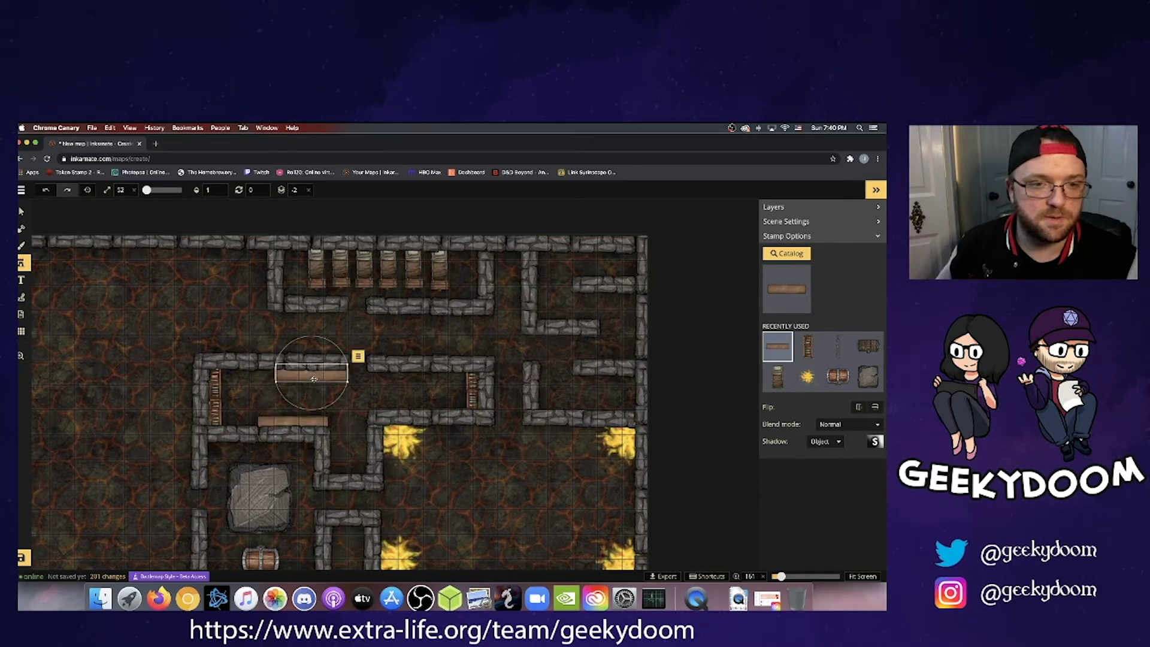
pyautogui.moveTo(312, 374); pyautogui.dragTo(311, 372)
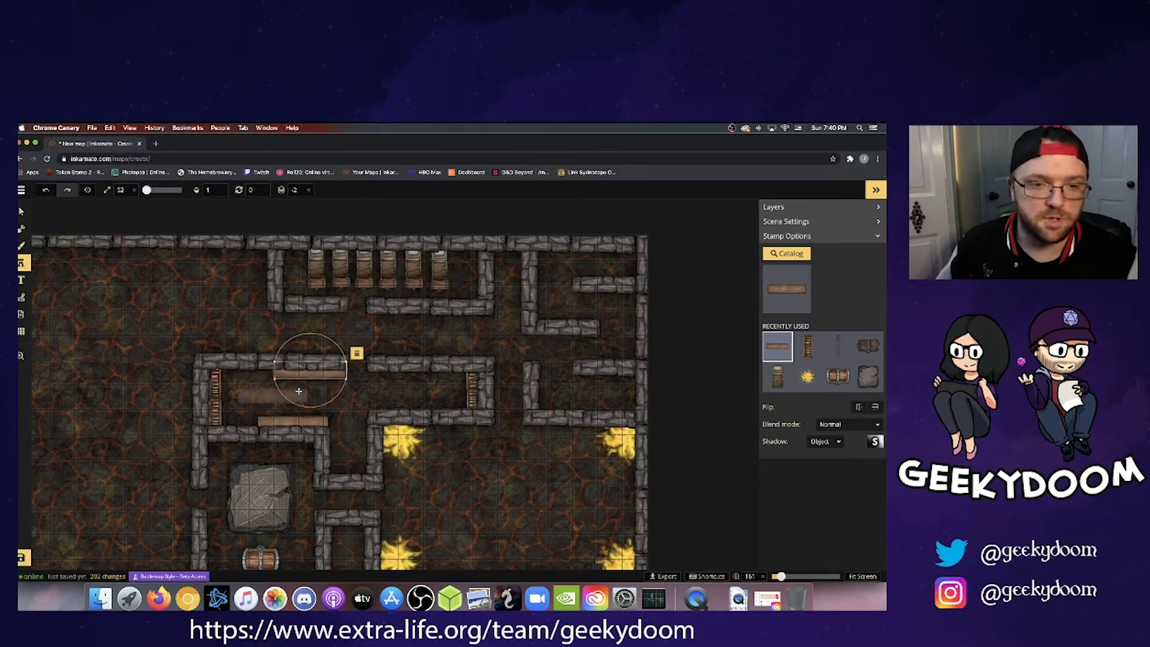
pyautogui.click(403, 370)
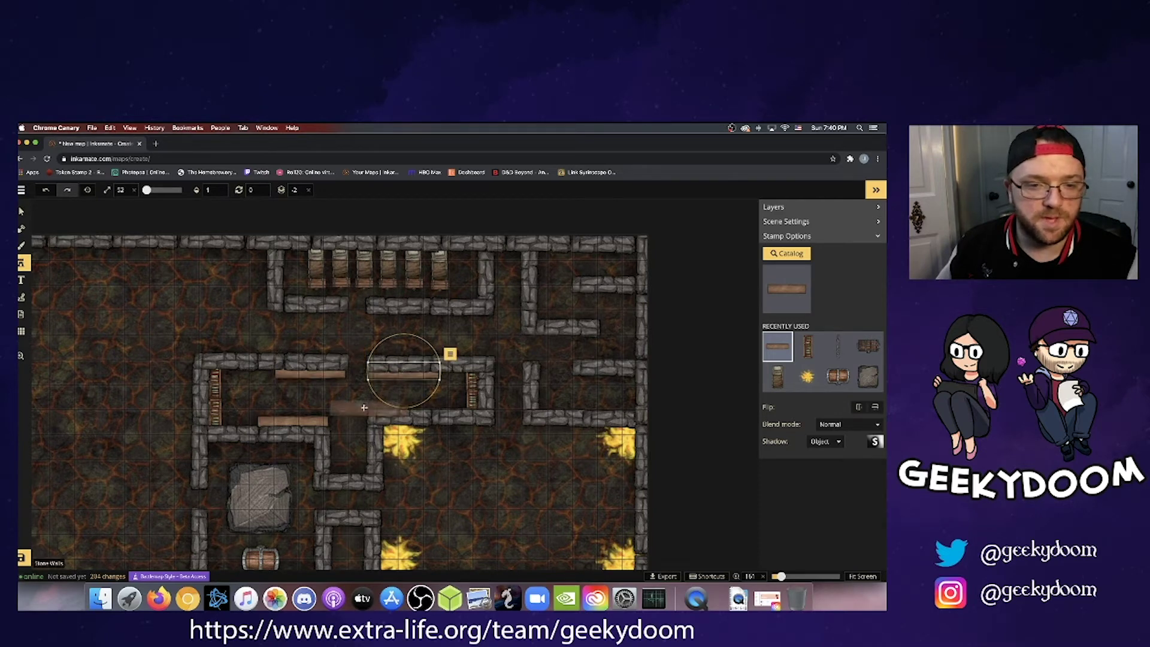
pyautogui.click(400, 408)
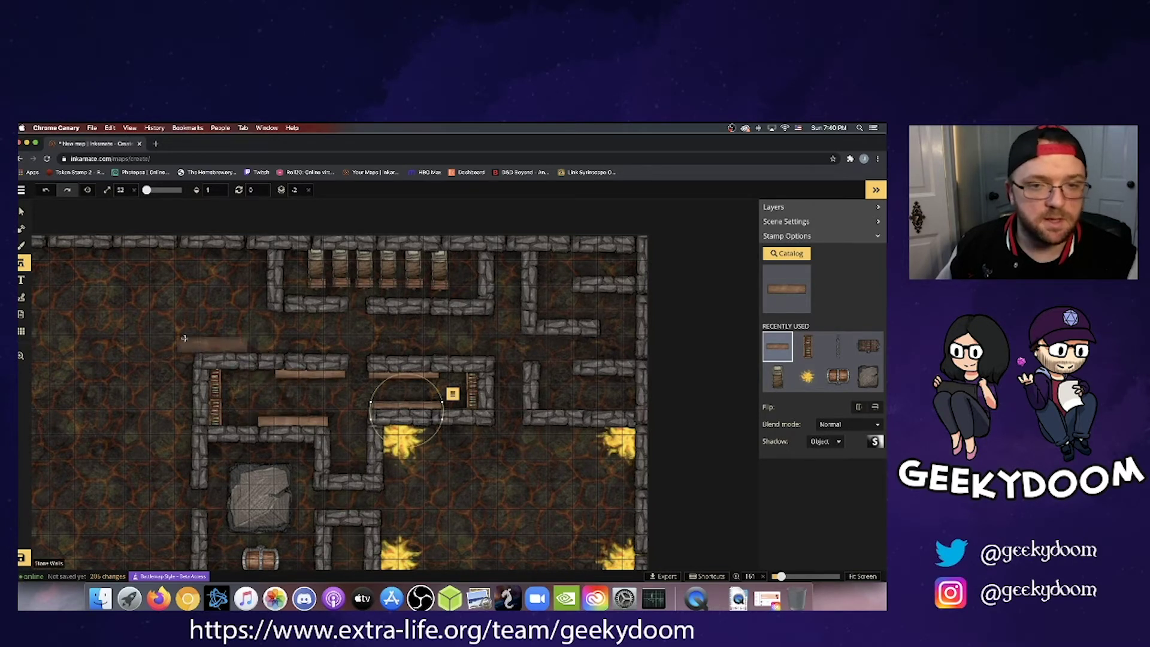
# Widen the bookshelf room's upper doorway by moving the wall segment on its left side further left.
pyautogui.click(24, 212)
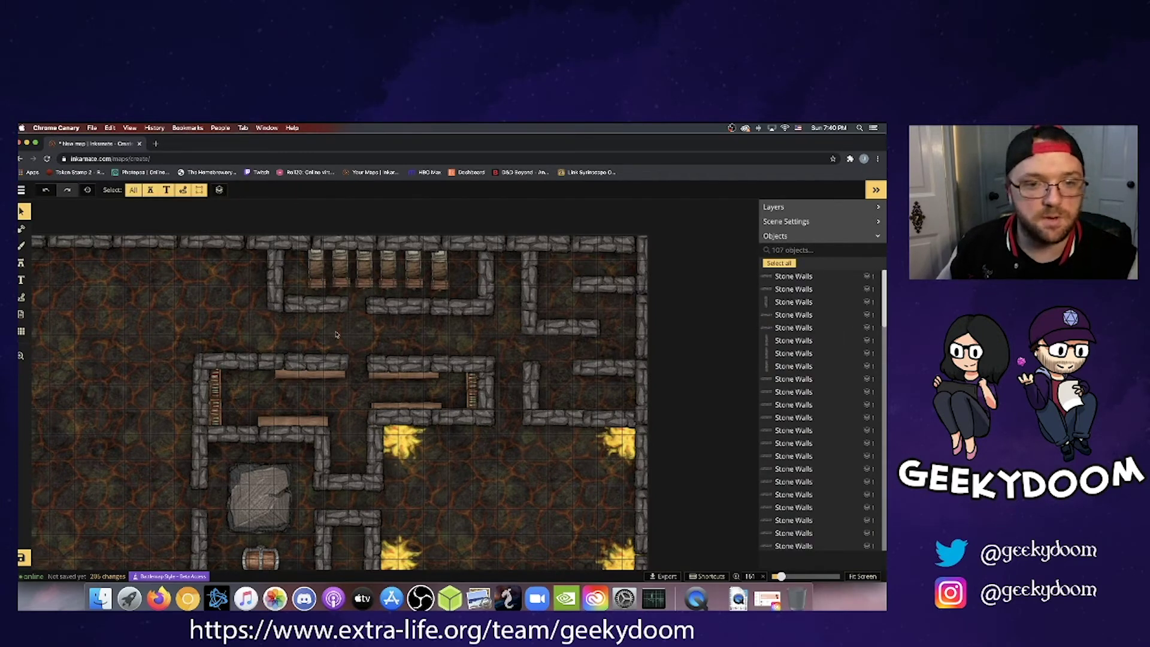
pyautogui.click(339, 361)
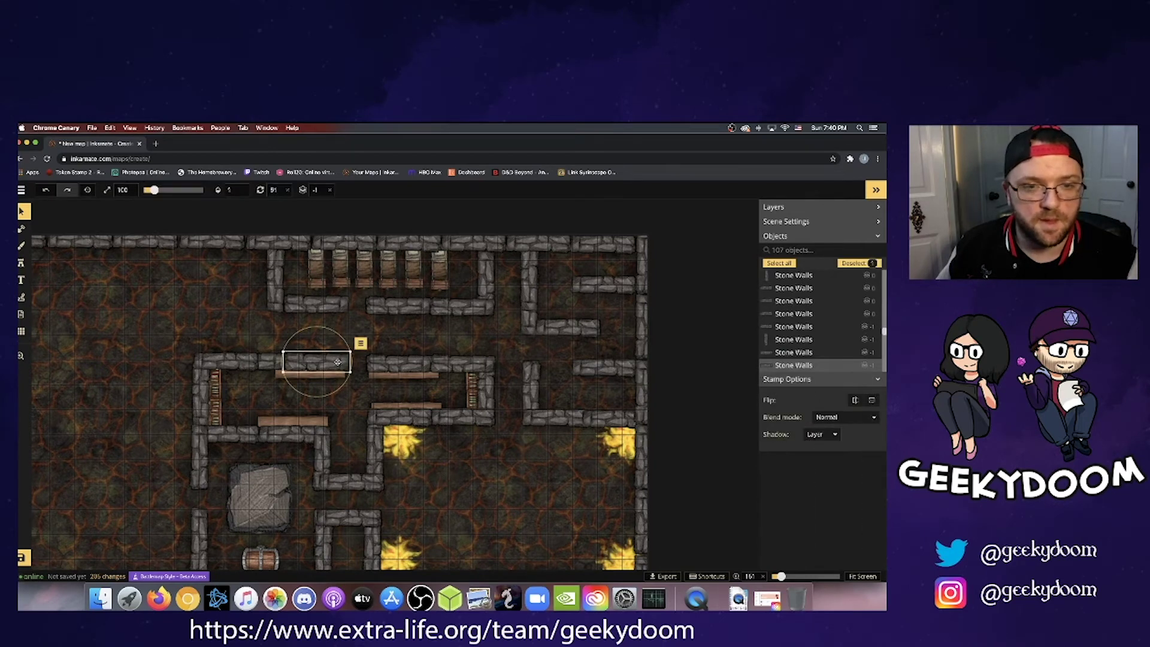
pyautogui.moveTo(338, 362); pyautogui.dragTo(318, 363)
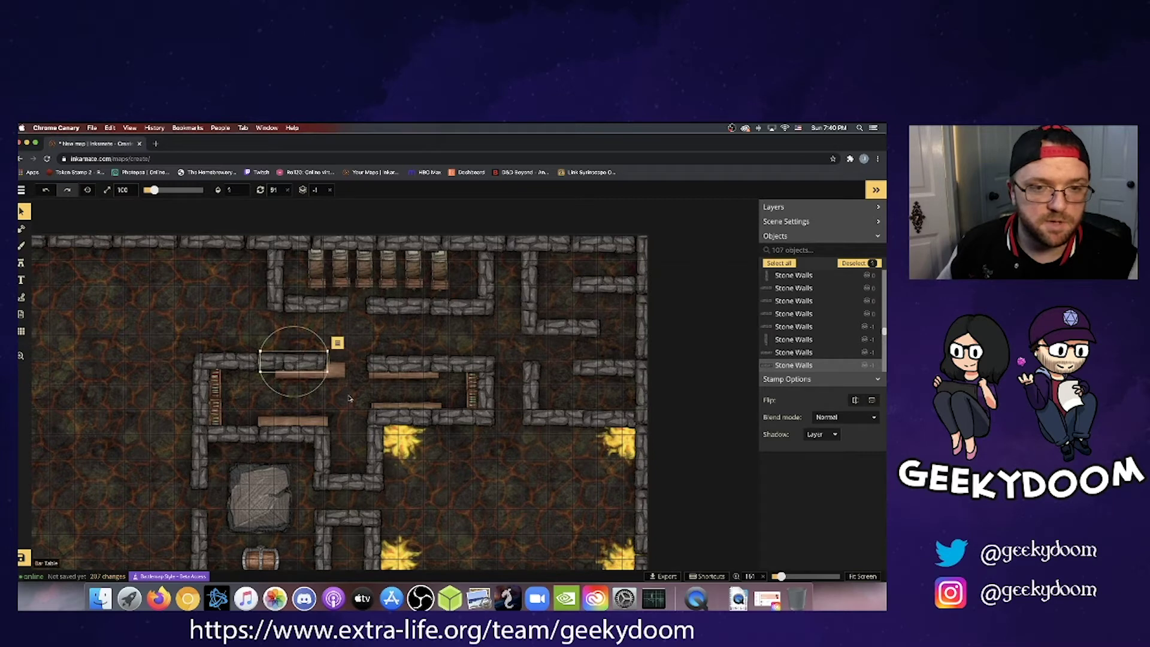
# Move the upper-left bar table in the bookshelf room further left, flush against the shifted wall segment beside the doorway.
pyautogui.press('Escape')
pyautogui.click(339, 377)
pyautogui.moveTo(338, 377); pyautogui.dragTo(314, 370)
pyautogui.press('Escape')
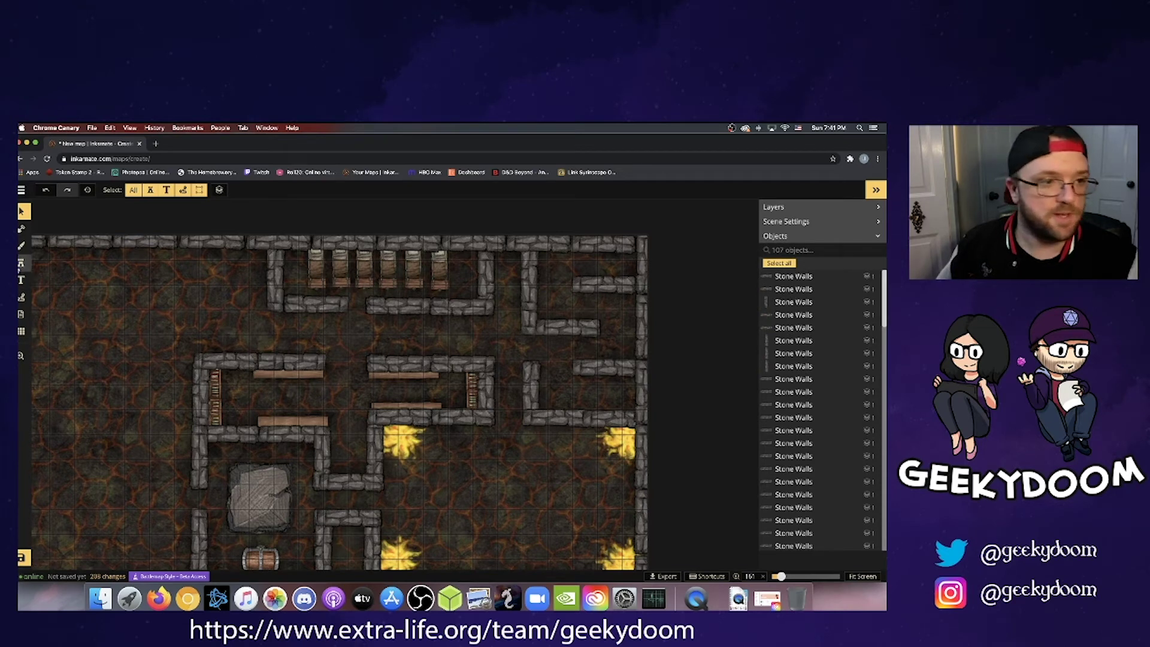
# Choose the Circular Table 1 stamp and place two at size 33, one in each half of the bookshelf room.
pyautogui.click(22, 264)
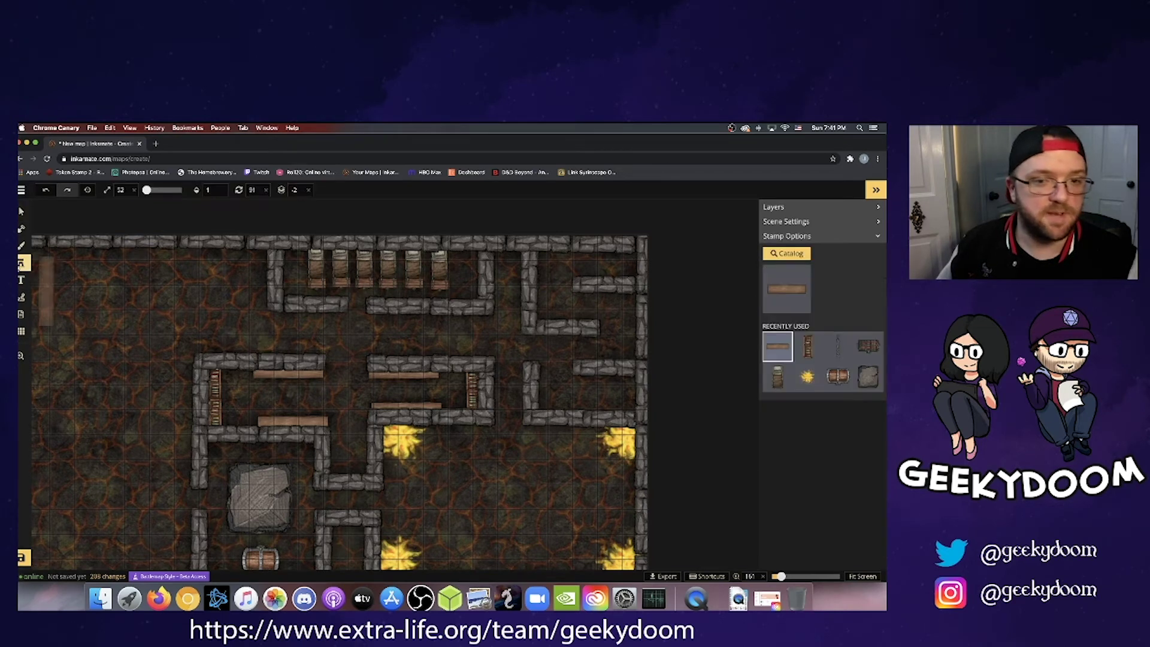
pyautogui.click(787, 278)
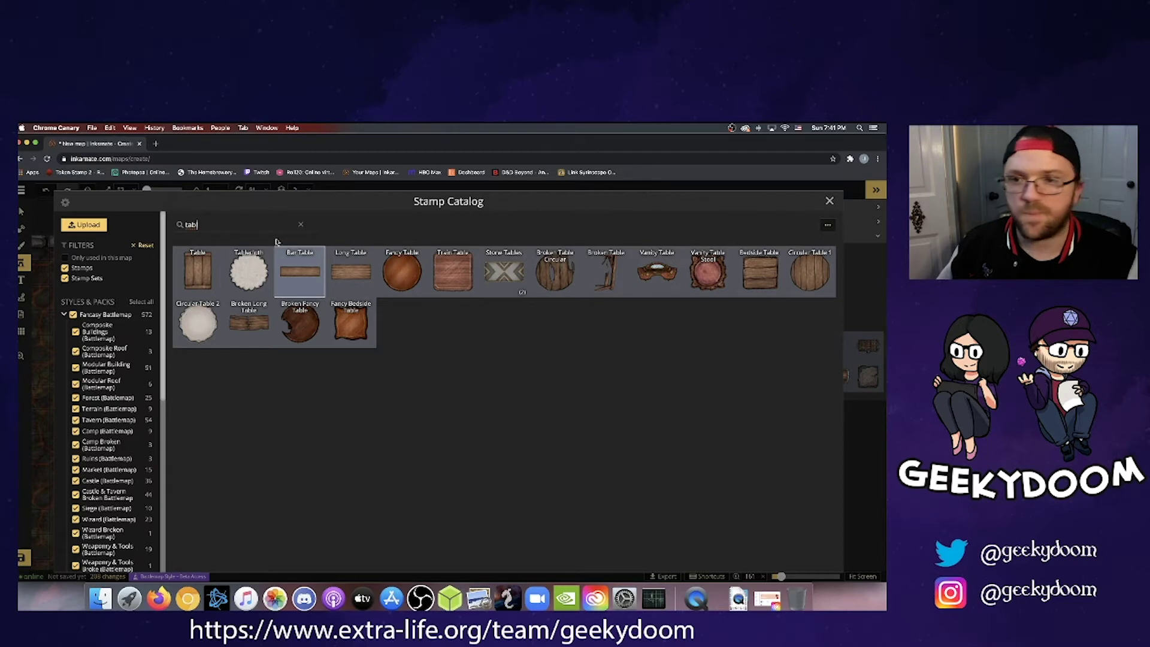
pyautogui.click(809, 278)
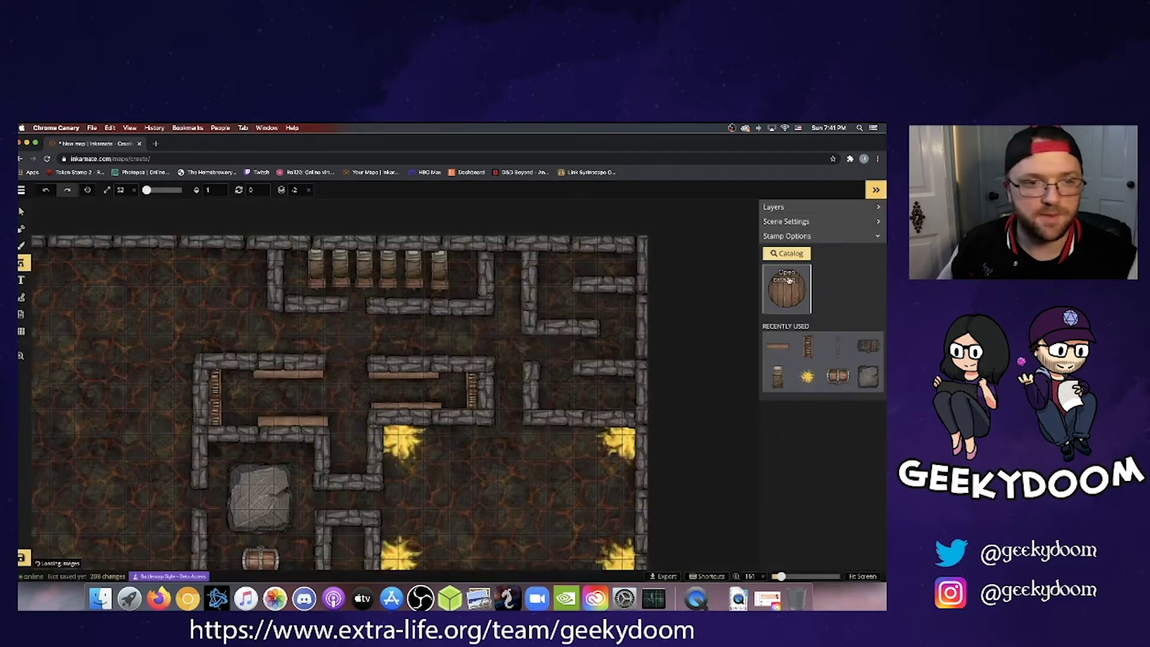
pyautogui.click(345, 392)
pyautogui.moveTo(363, 378); pyautogui.dragTo(281, 395)
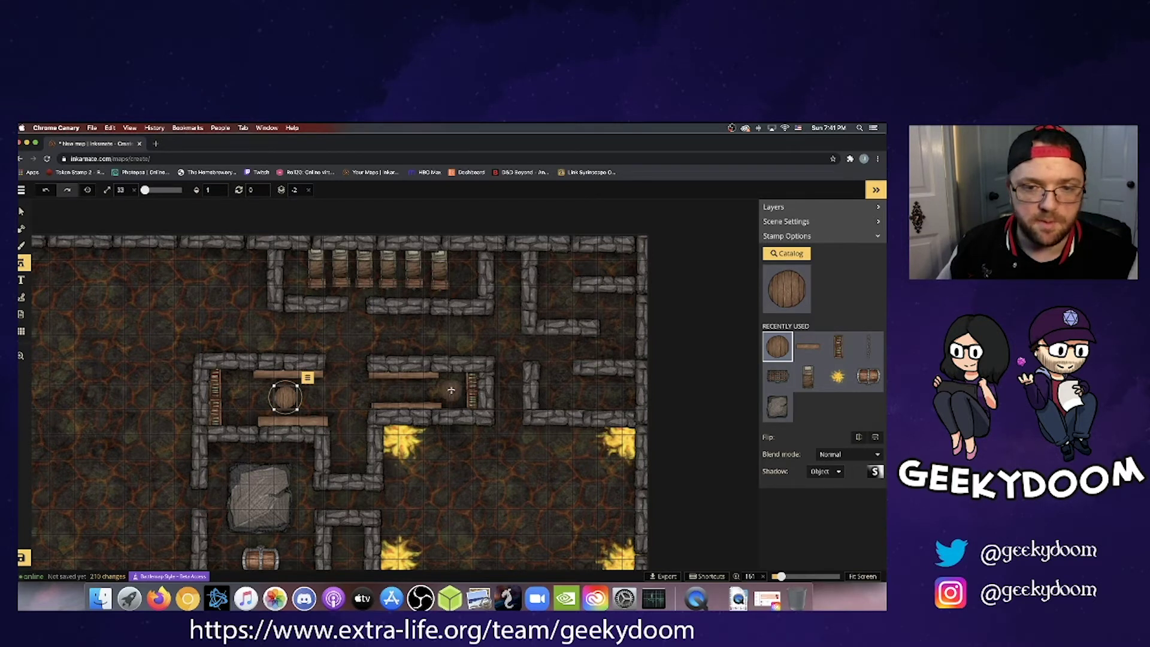
pyautogui.click(453, 389)
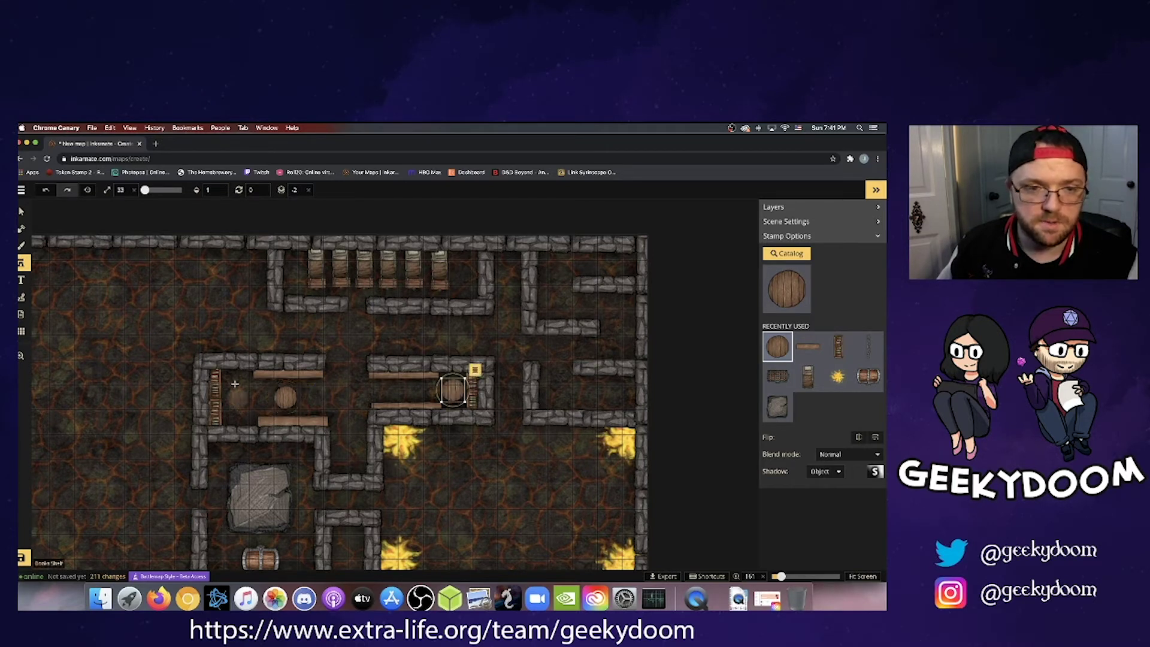
# Move the left circular table closer to the bookshelf on the room's left wall.
pyautogui.click(21, 211)
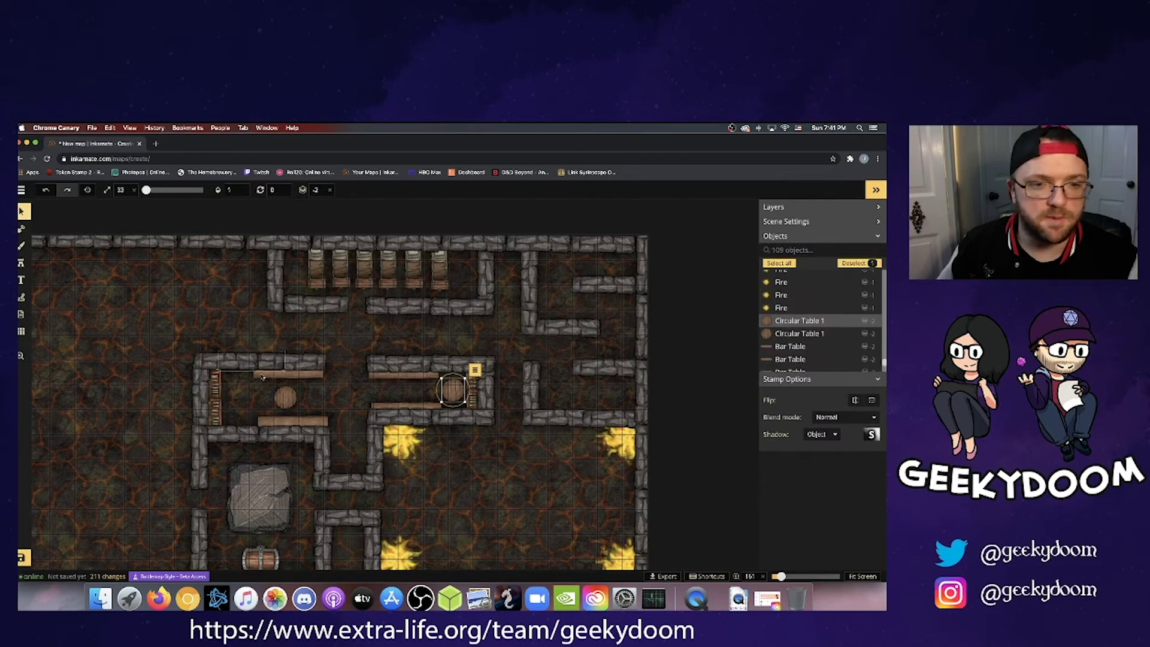
pyautogui.moveTo(284, 400); pyautogui.dragTo(239, 397)
pyautogui.click(362, 337)
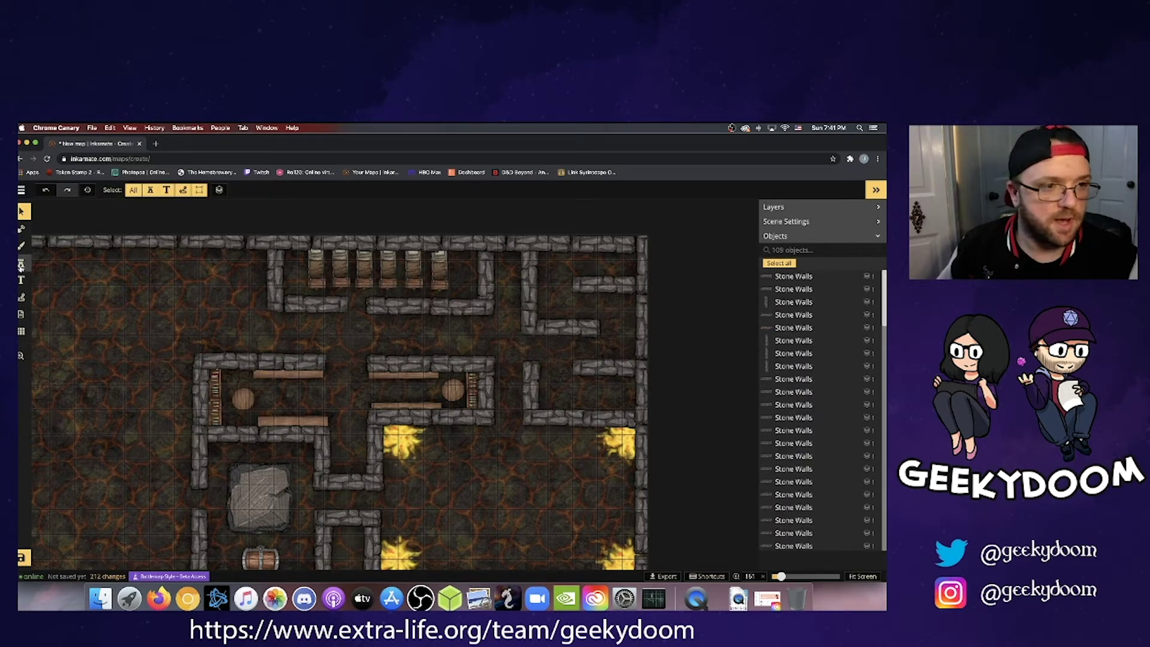
# Search the stamp catalog for "stool" and "chair", and choose the wooden Chairs stamp.
pyautogui.click(21, 262)
pyautogui.click(784, 254)
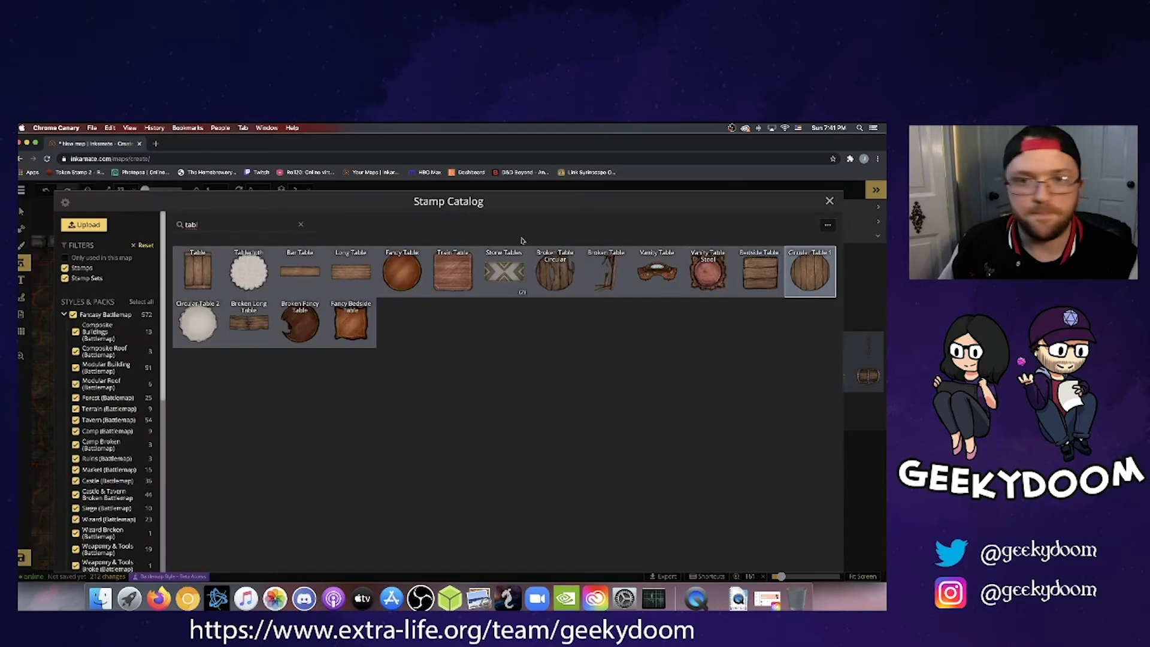
pyautogui.click(301, 225)
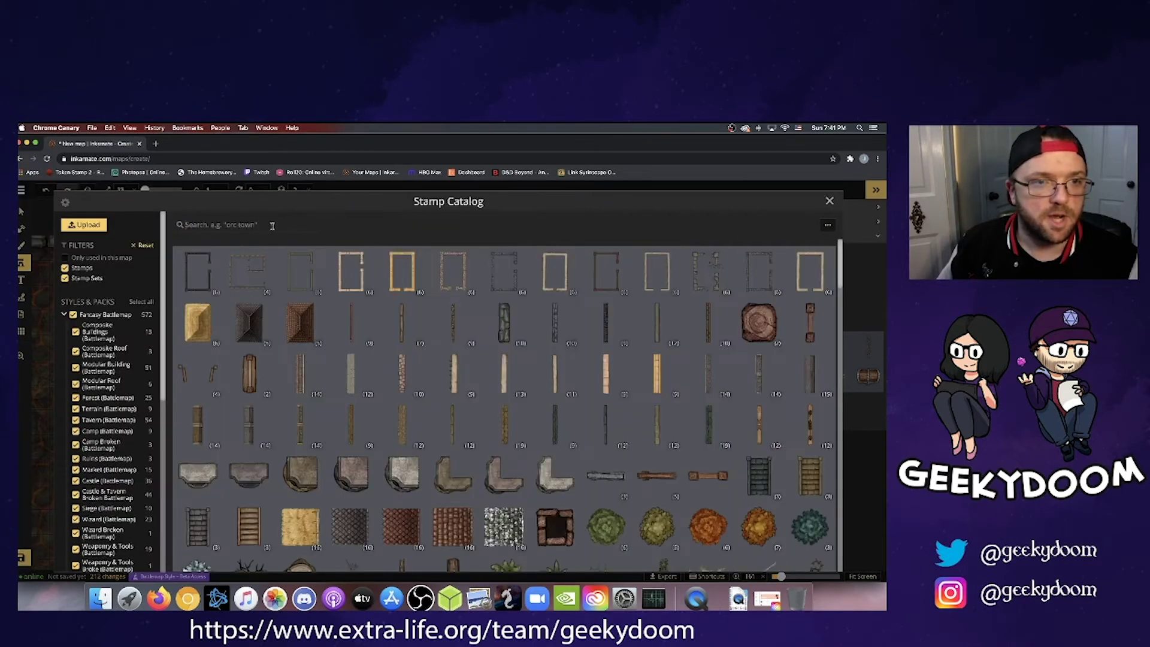
pyautogui.write('stool')
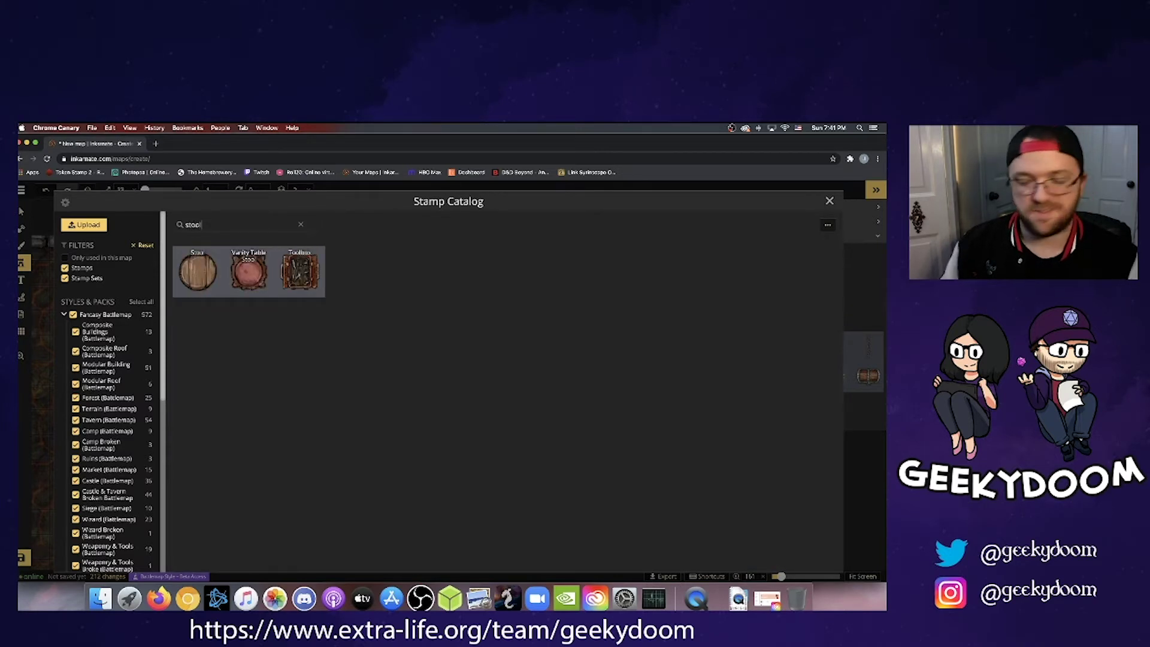
pyautogui.press('BackSpace')
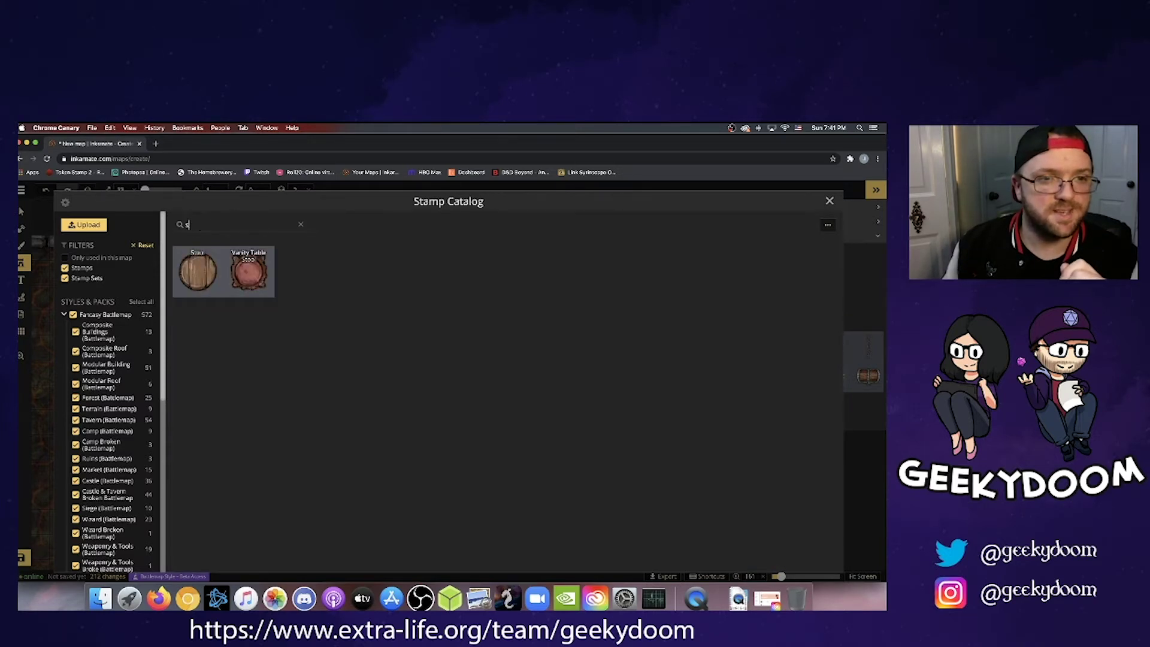
pyautogui.press('BackSpace')
pyautogui.write('chair')
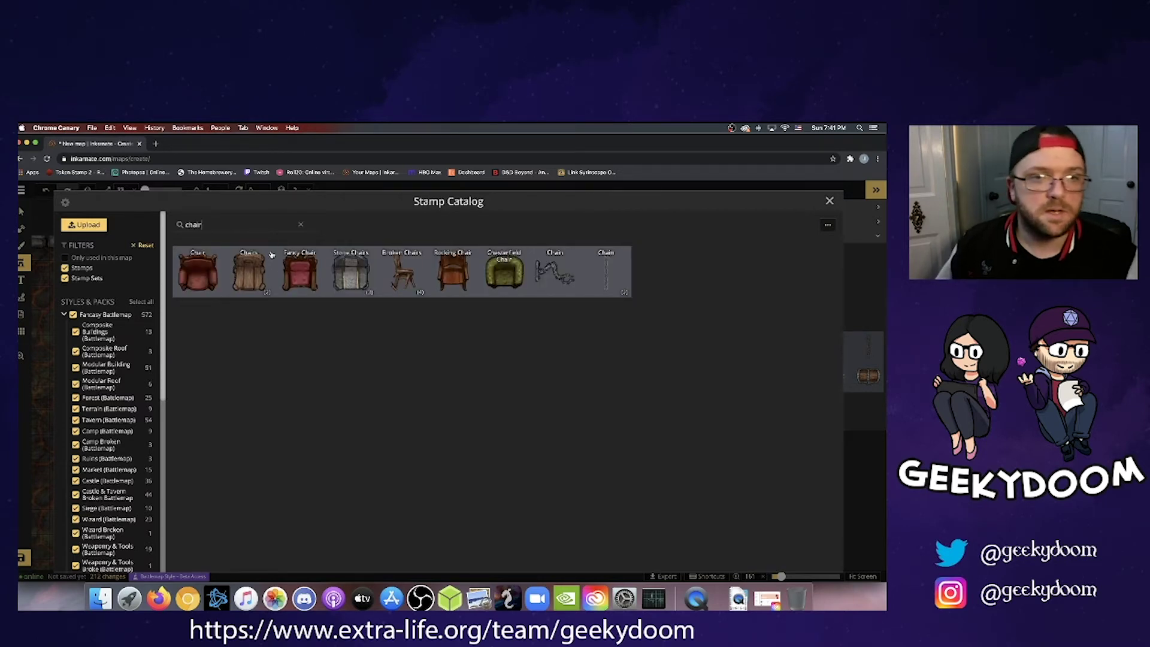
pyautogui.click(256, 269)
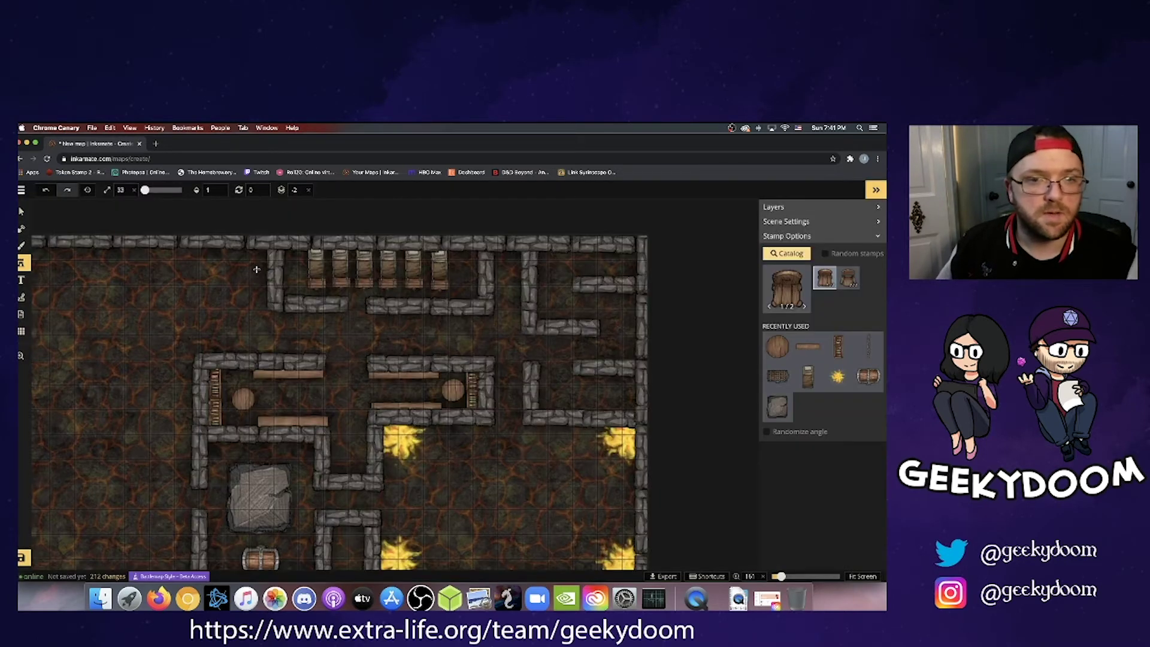
# Place chairs above and below the left circular table, tucked under it on layer -3, with the lower one rotated 180 degrees.
pyautogui.click(243, 384)
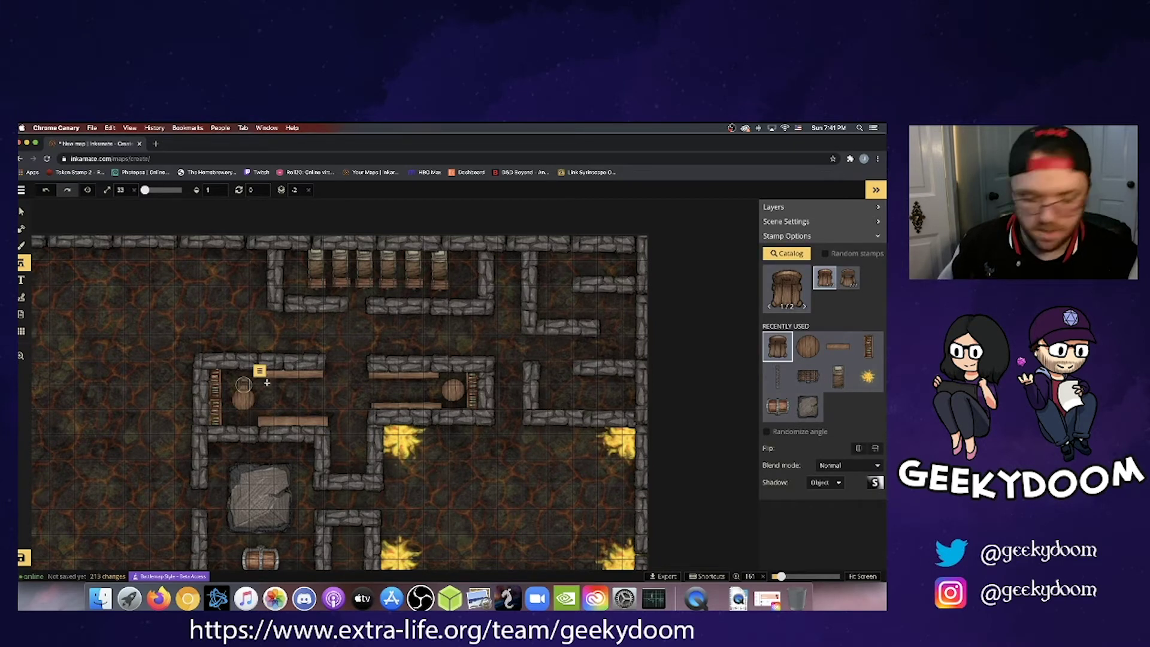
pyautogui.click(267, 382)
pyautogui.scroll(-1, 267, 382)
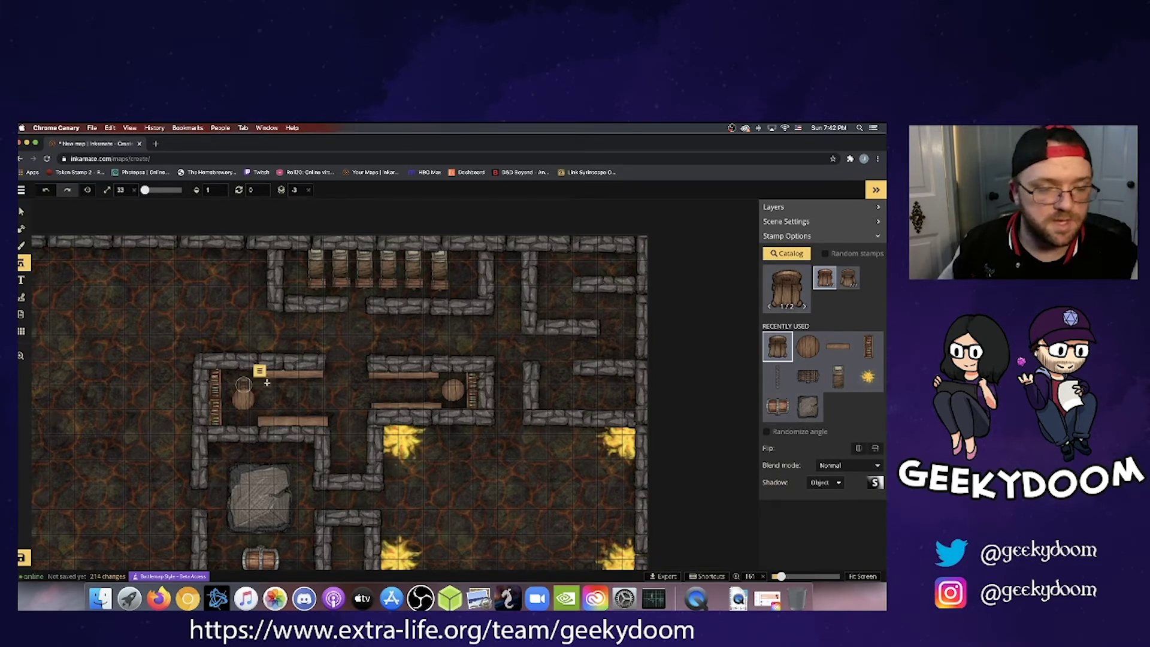
pyautogui.click(243, 408)
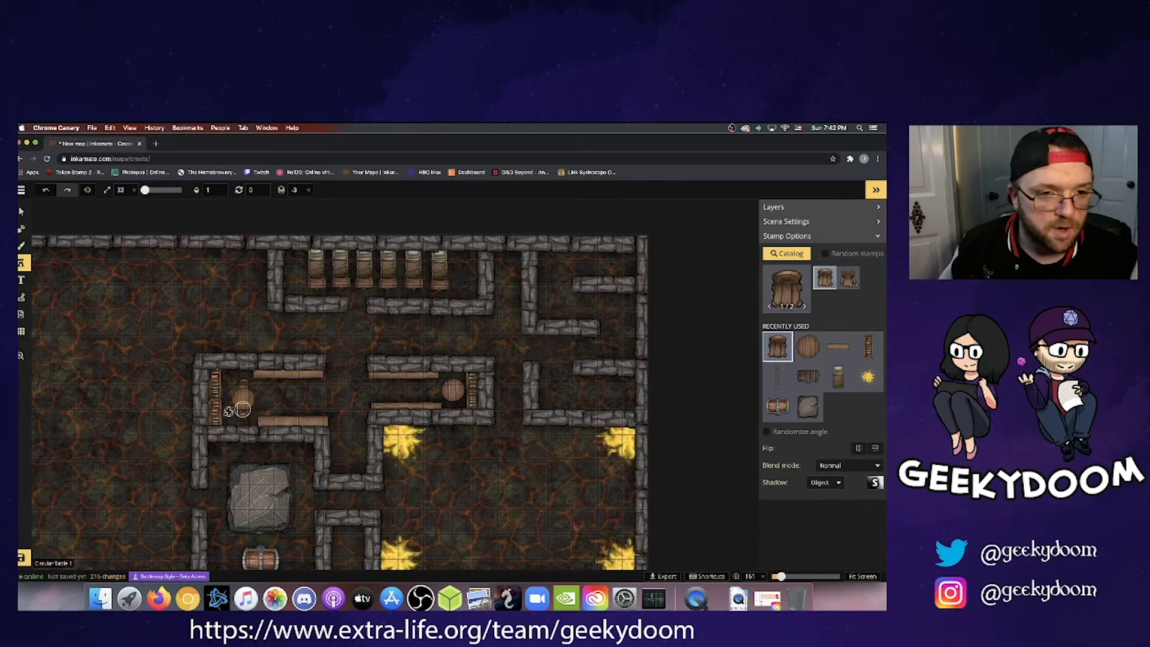
pyautogui.press('r')
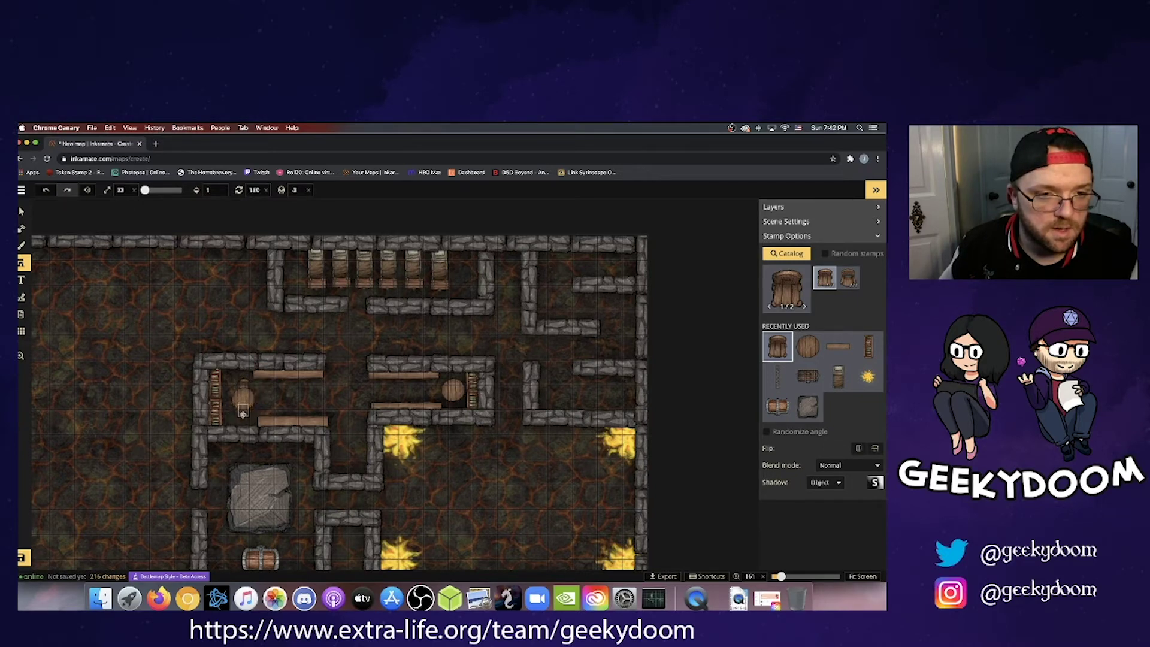
# Place chairs below and above the right circular table on layer -3, each facing the table.
pyautogui.click(452, 401)
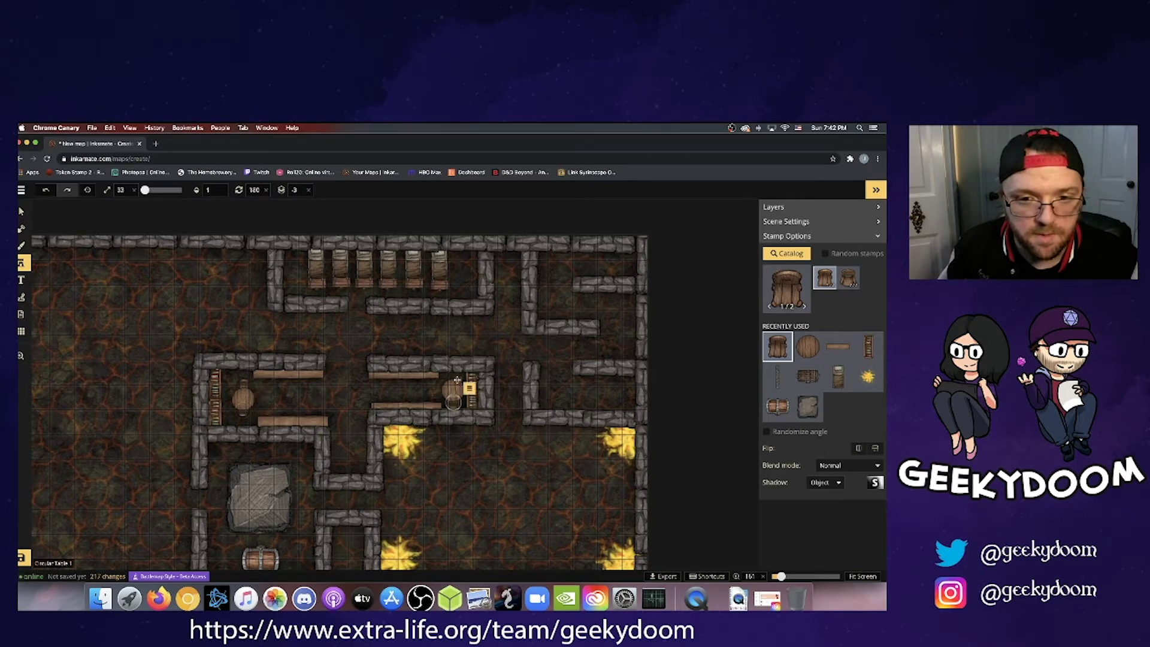
pyautogui.click(454, 377)
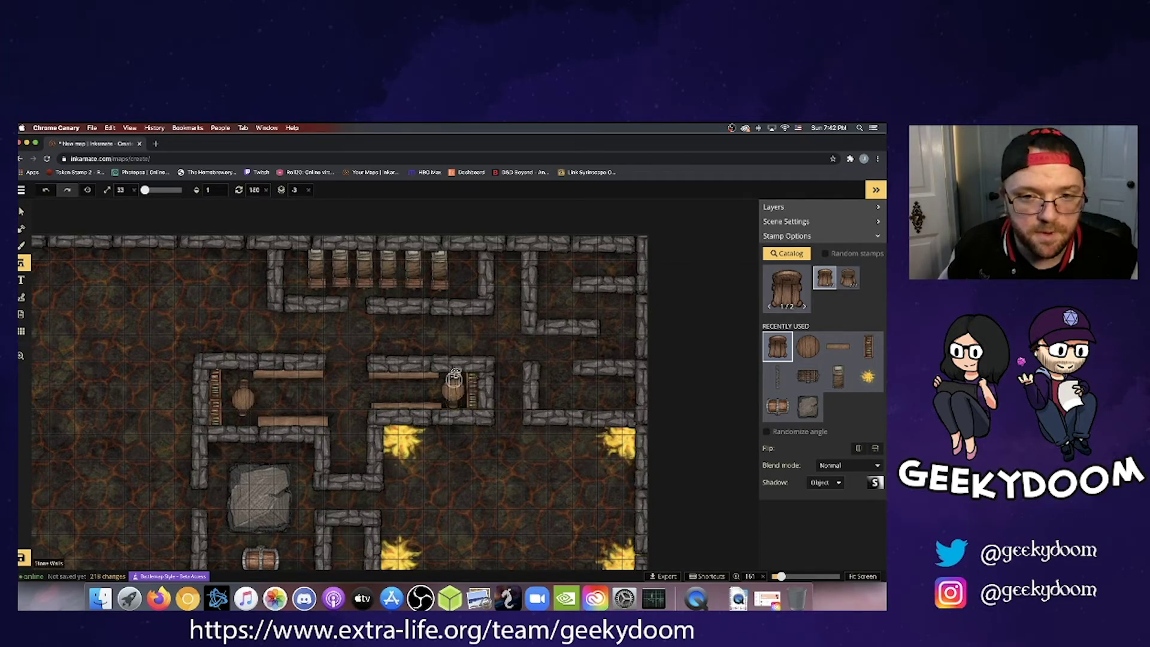
pyautogui.click(456, 379)
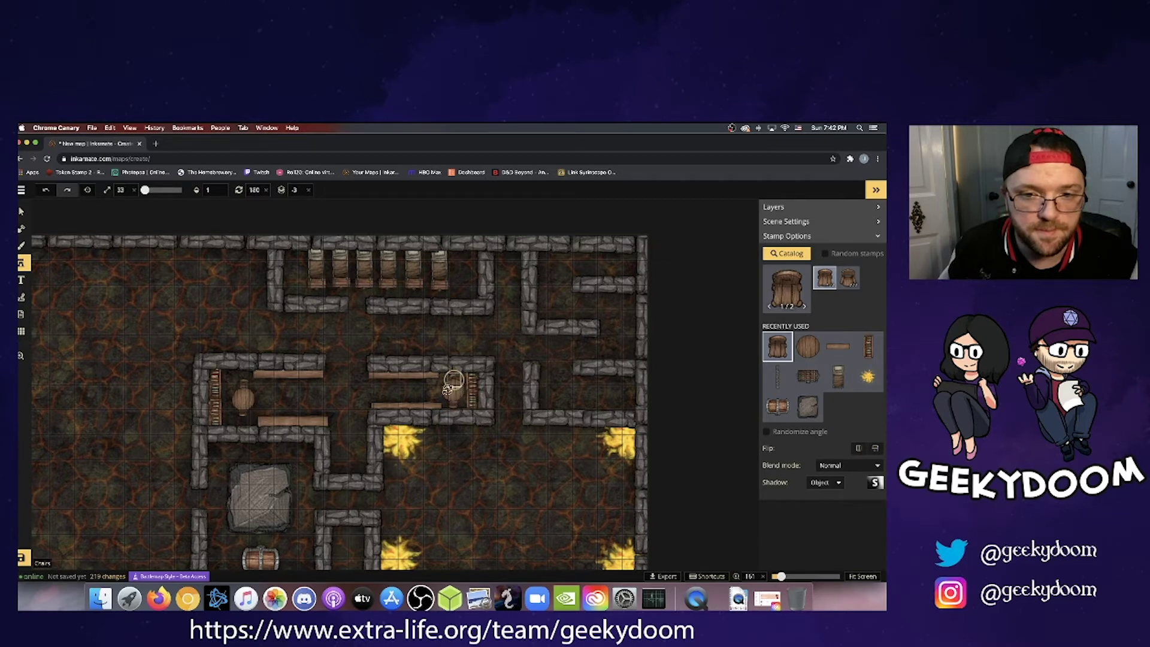
pyautogui.click(453, 380)
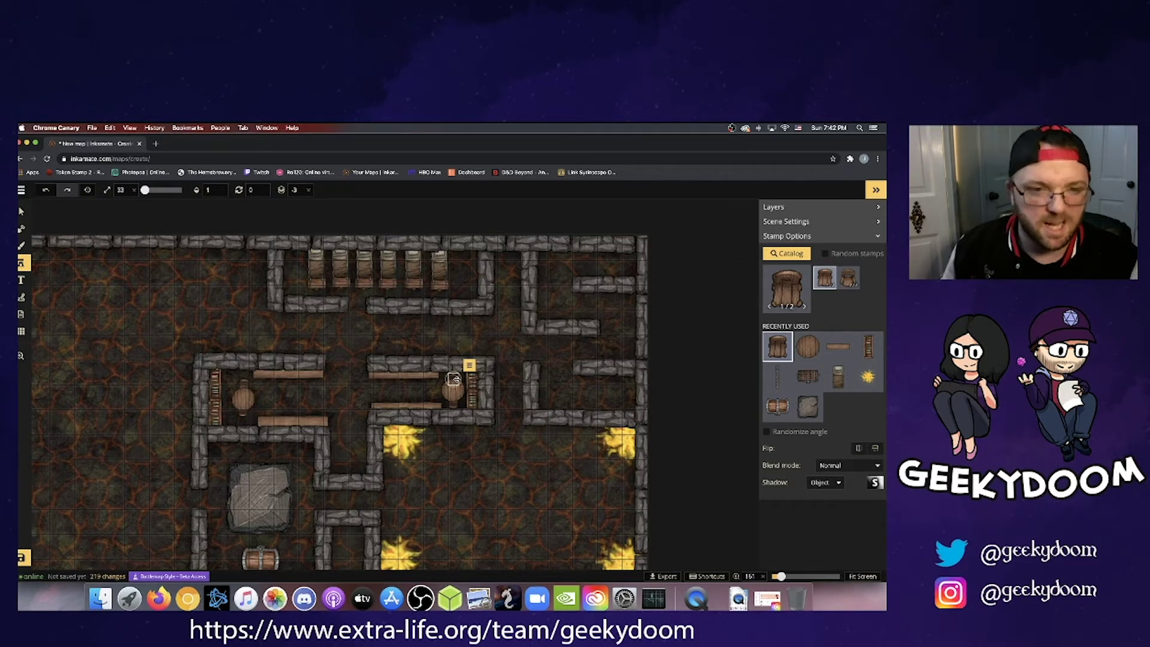
pyautogui.press('v')
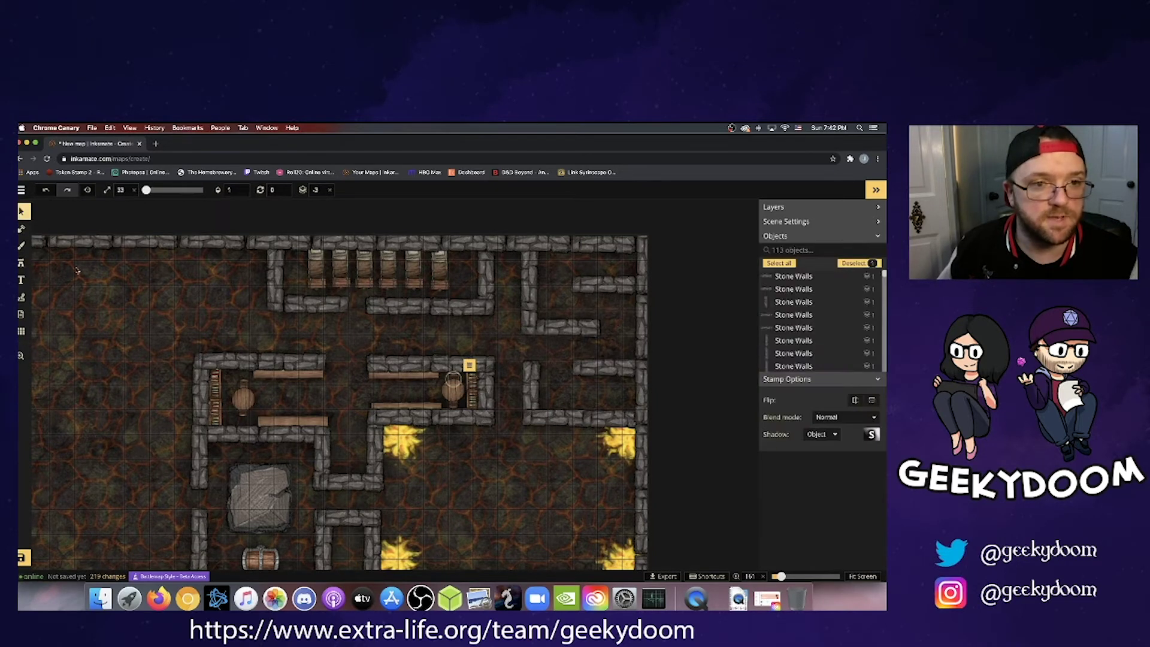
pyautogui.press('Escape')
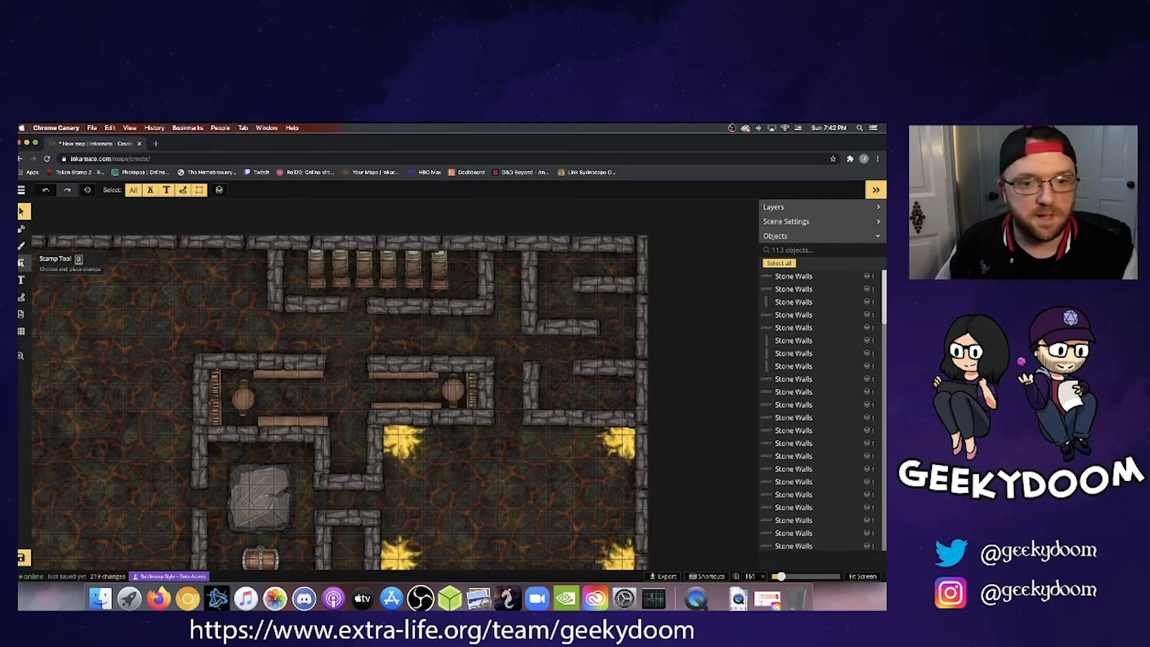
# Search the stamp catalog for "desk" and choose the third Royal Desks variant.
pyautogui.click(24, 263)
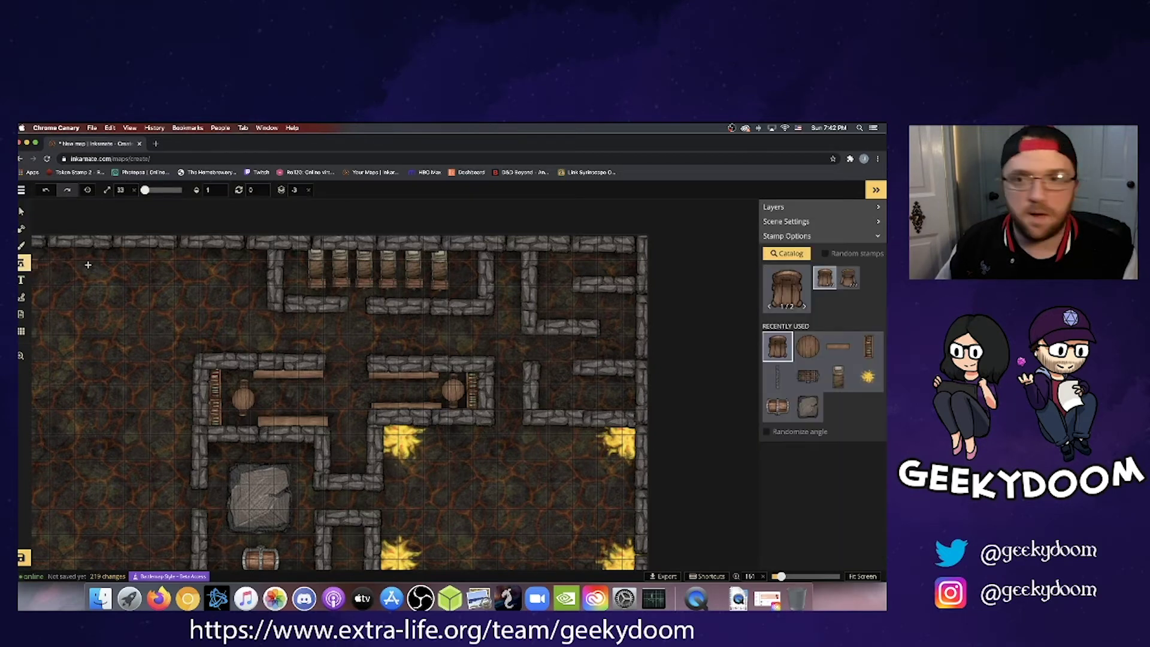
pyautogui.click(783, 254)
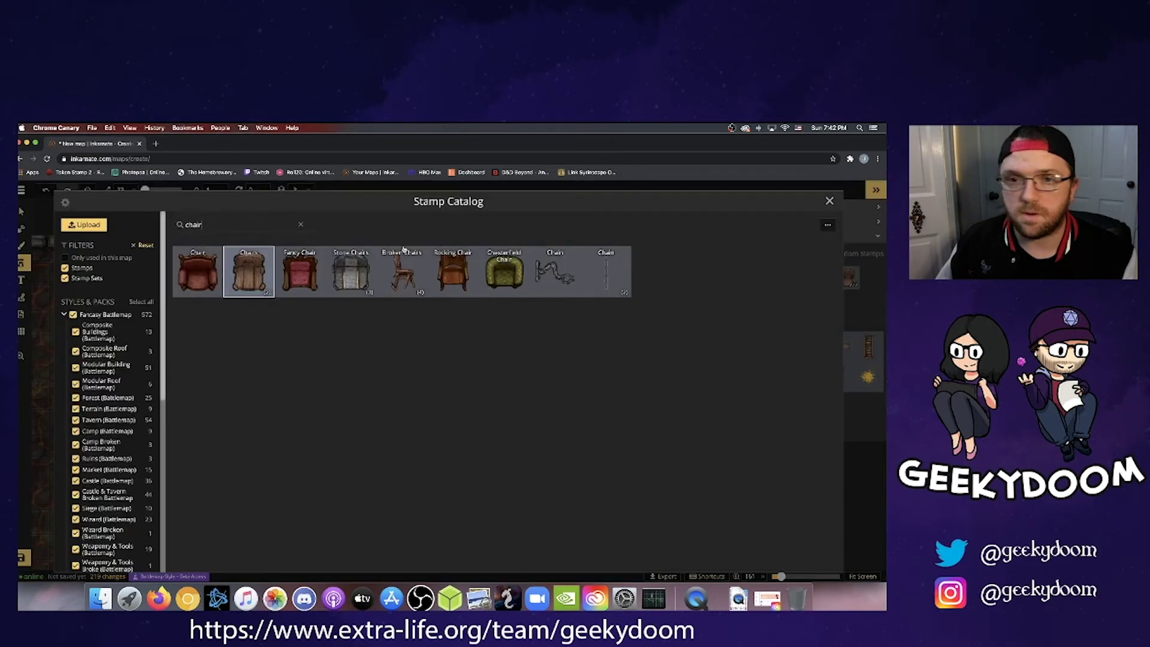
pyautogui.click(299, 226)
pyautogui.write('desk')
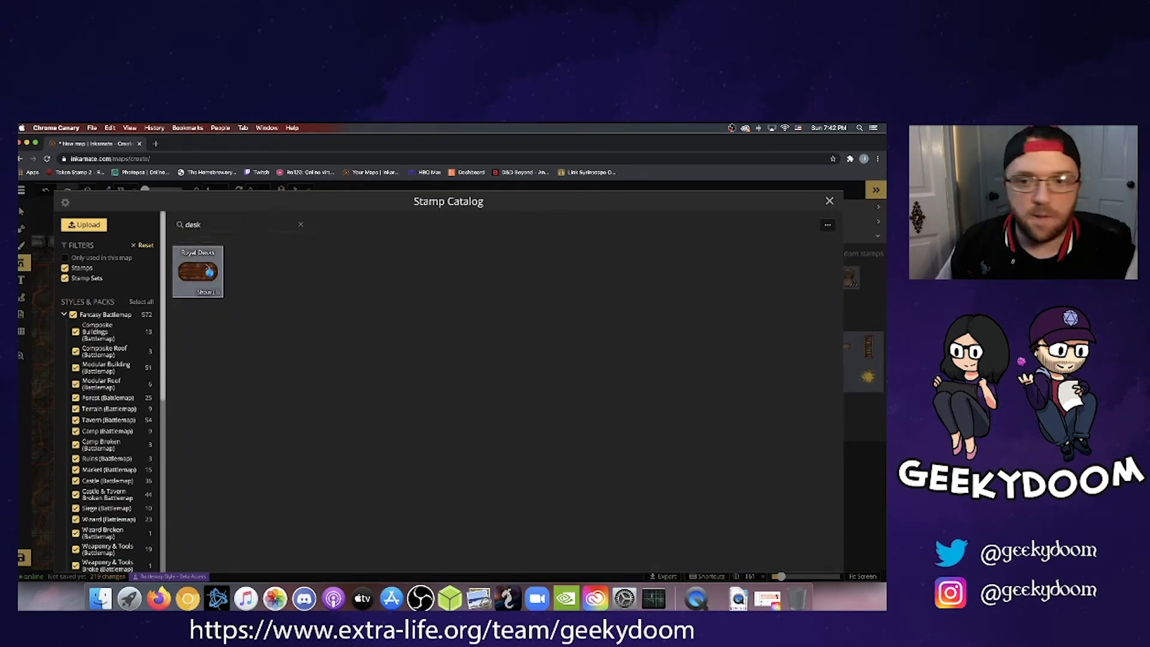
pyautogui.click(199, 268)
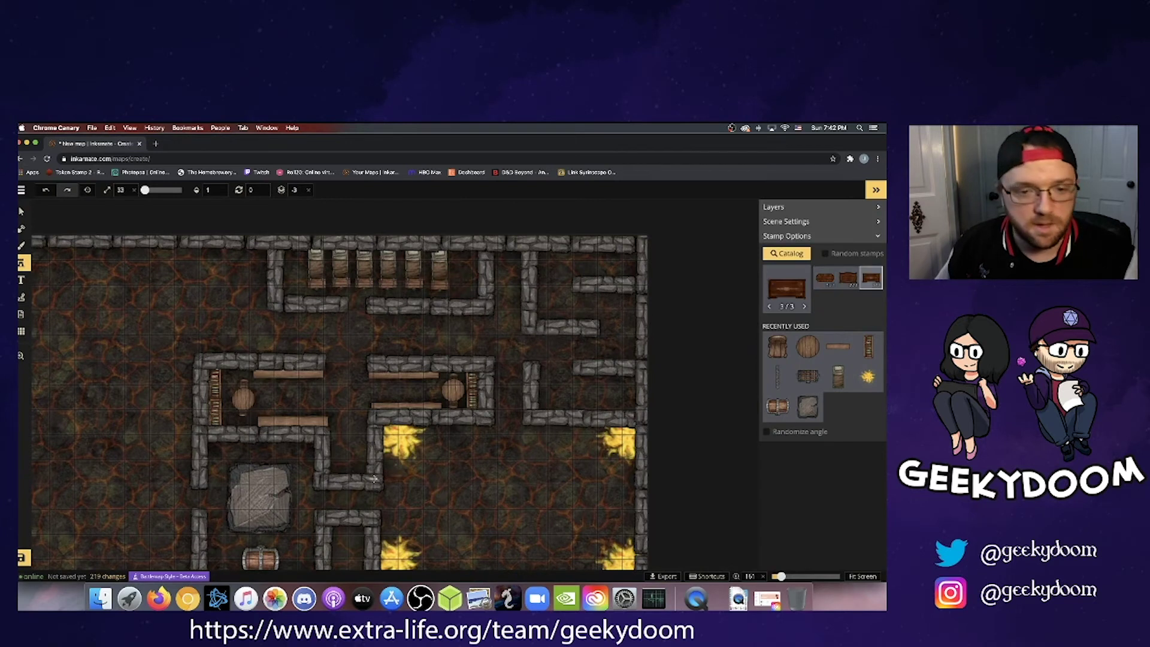
# Place a royal desk rotated 180 degrees in the alcove below the bookshelf room, against its lower wall.
pyautogui.click(346, 463)
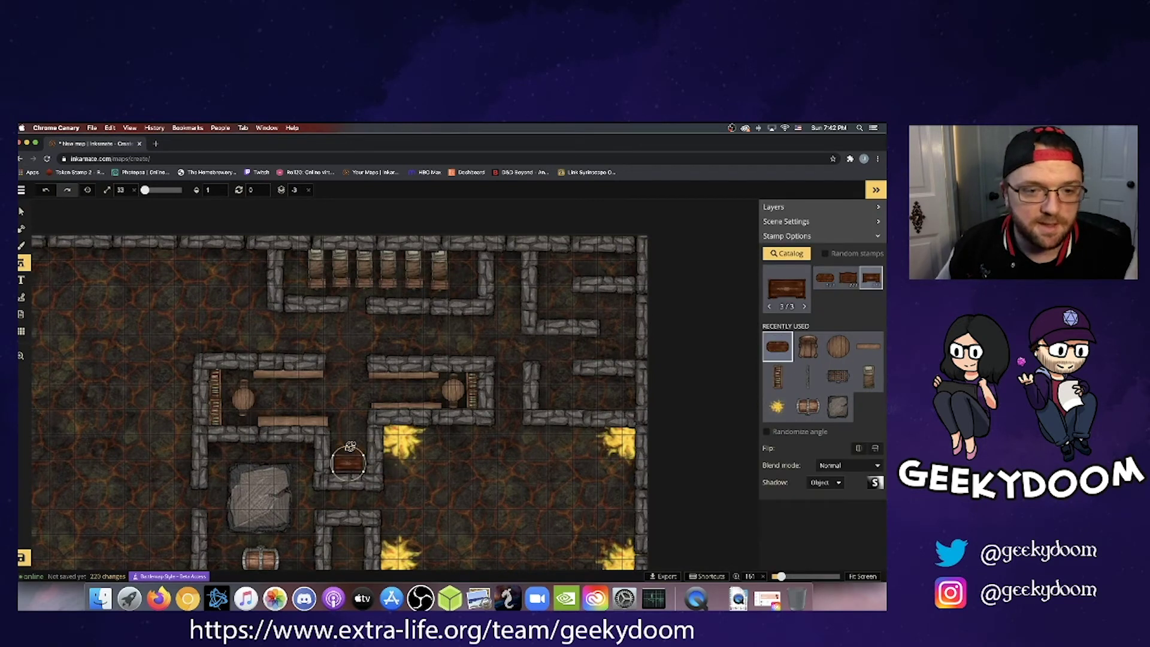
pyautogui.moveTo(352, 446); pyautogui.dragTo(348, 470)
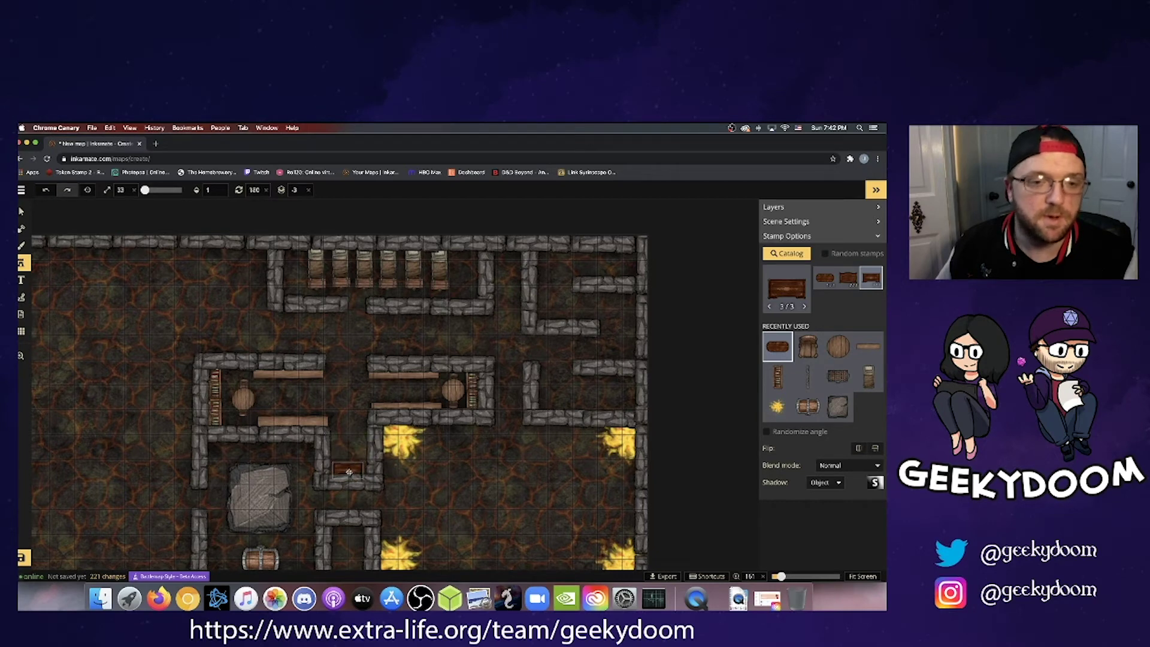
pyautogui.click(349, 471)
pyautogui.scroll(4, 345, 478)
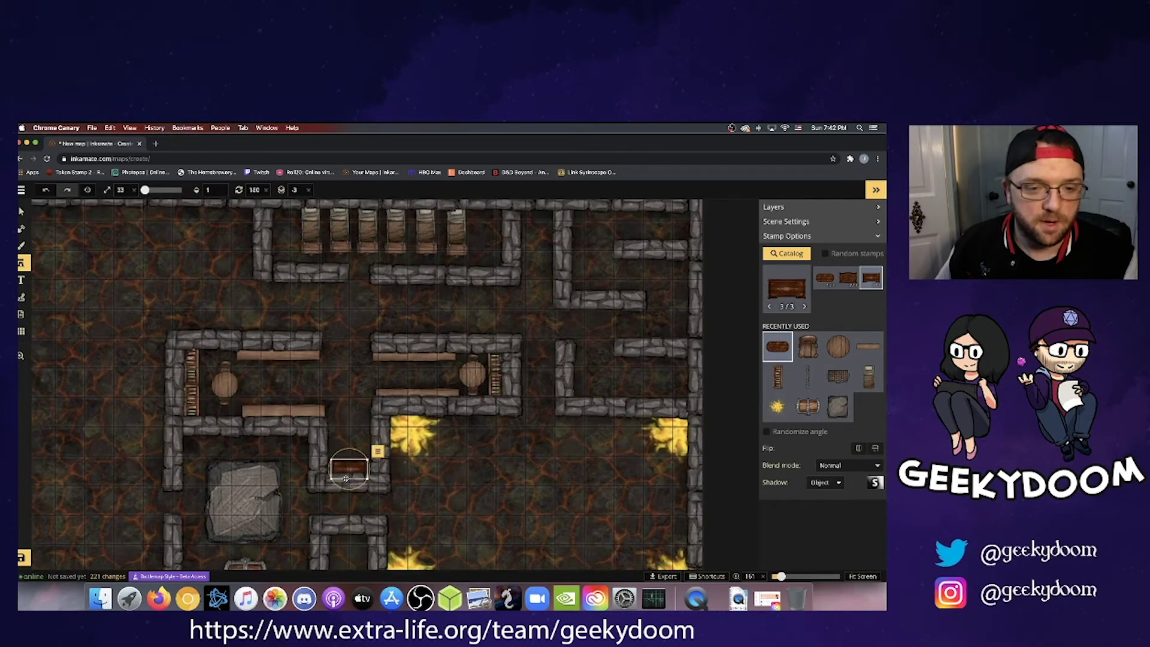
pyautogui.scroll(1, 345, 477)
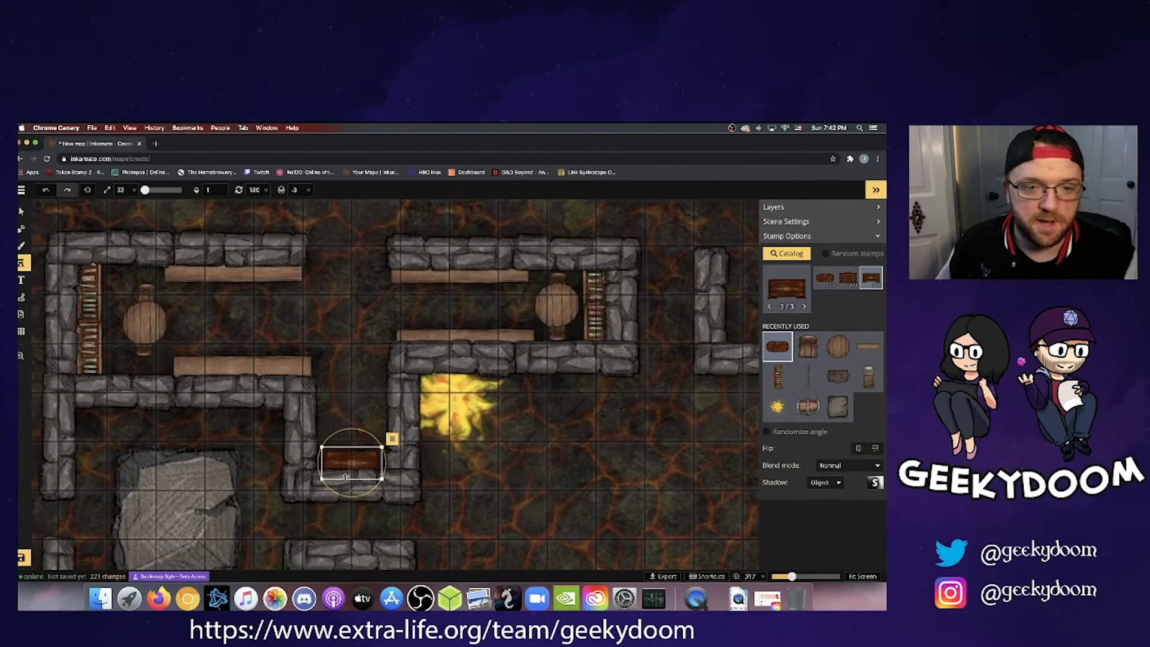
pyautogui.click(22, 211)
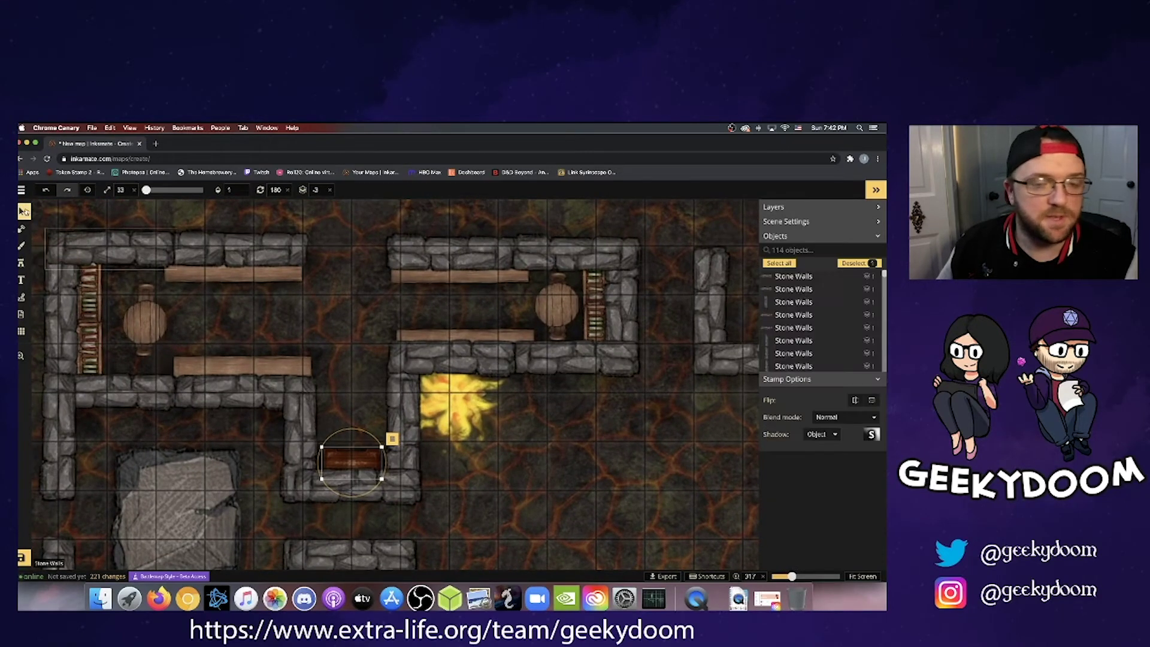
pyautogui.click(371, 319)
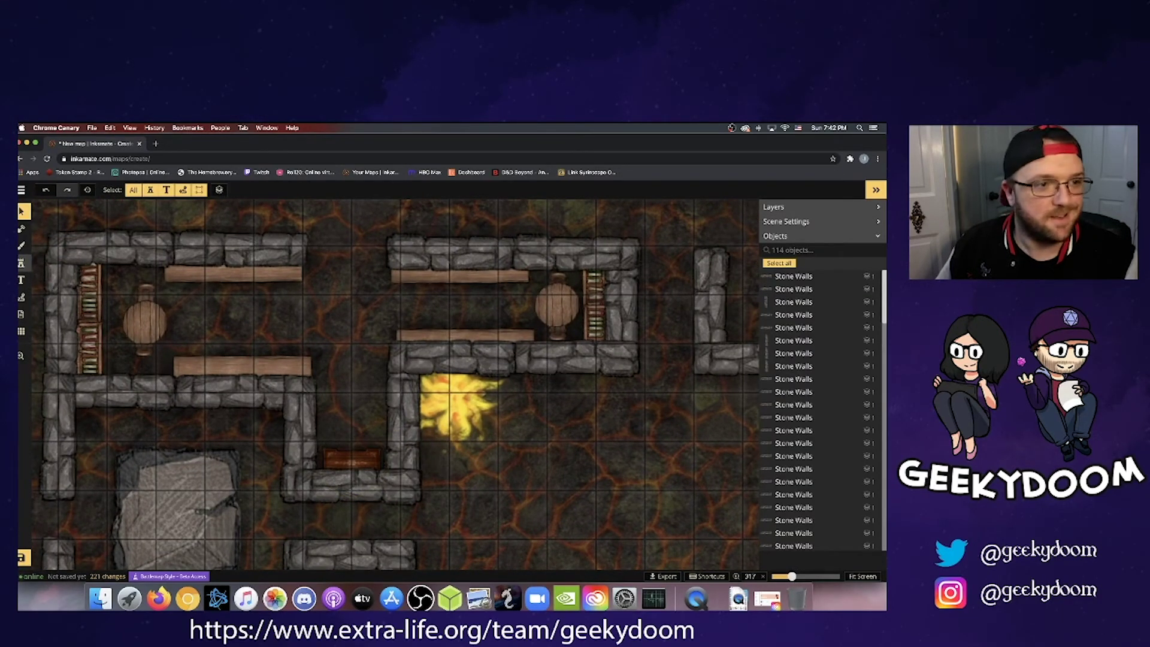
# Find the wooden Chairs stamp by searching the catalog for "chair" and place one on layer -3 just above the alcove desk.
pyautogui.click(21, 264)
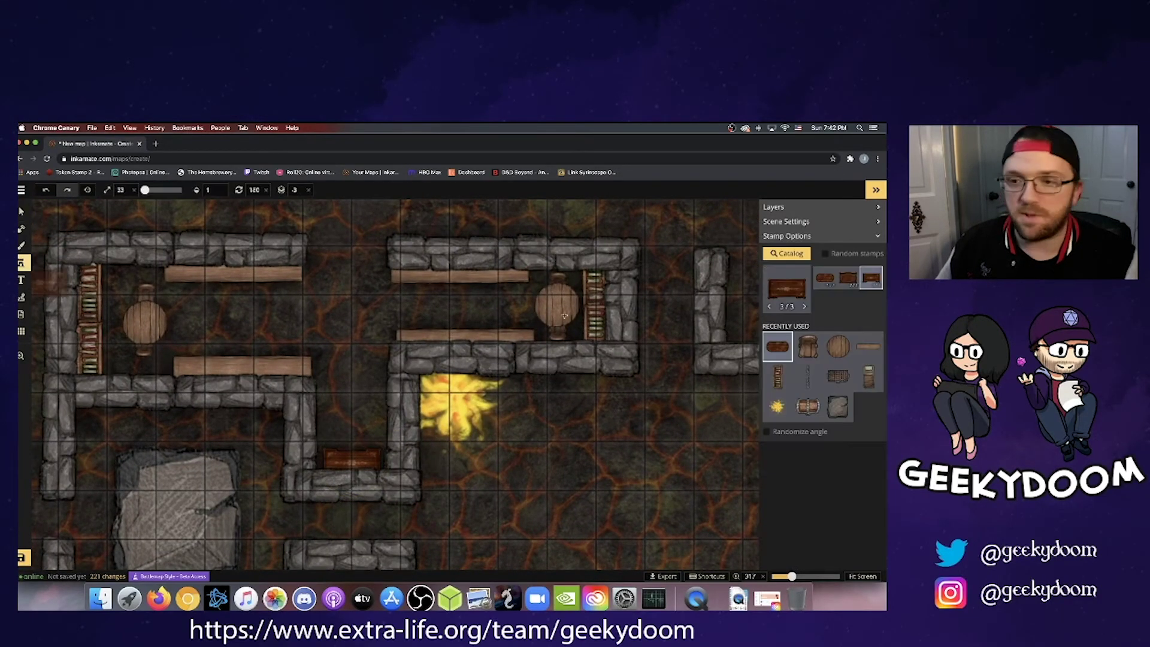
pyautogui.click(799, 252)
pyautogui.click(300, 226)
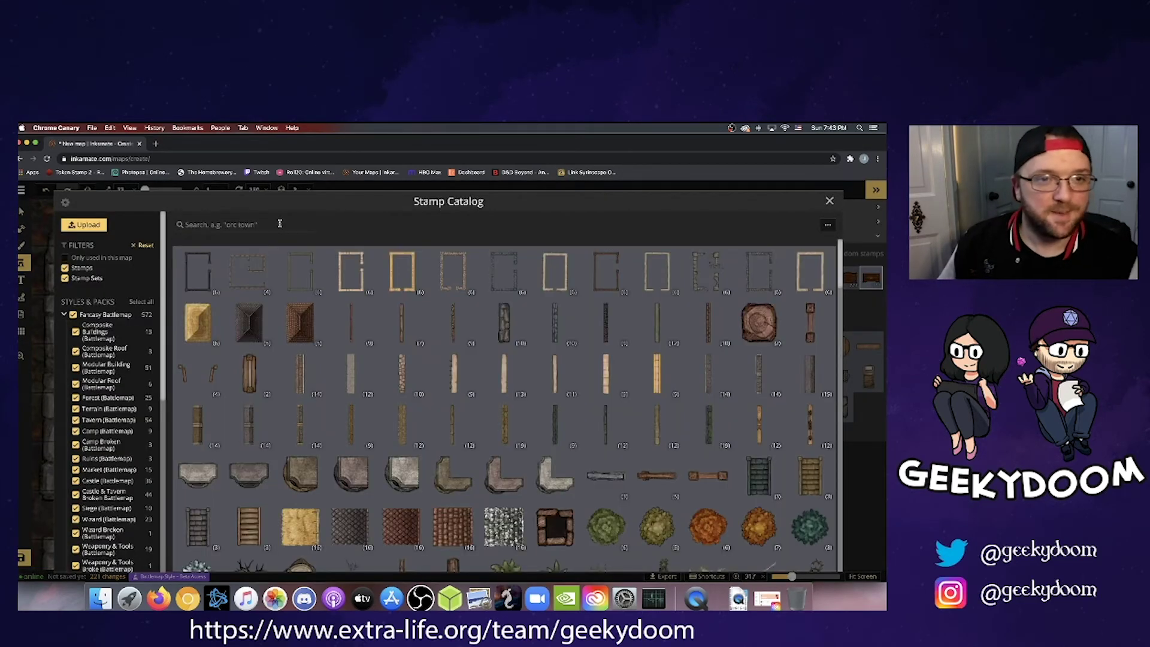
pyautogui.write('chair')
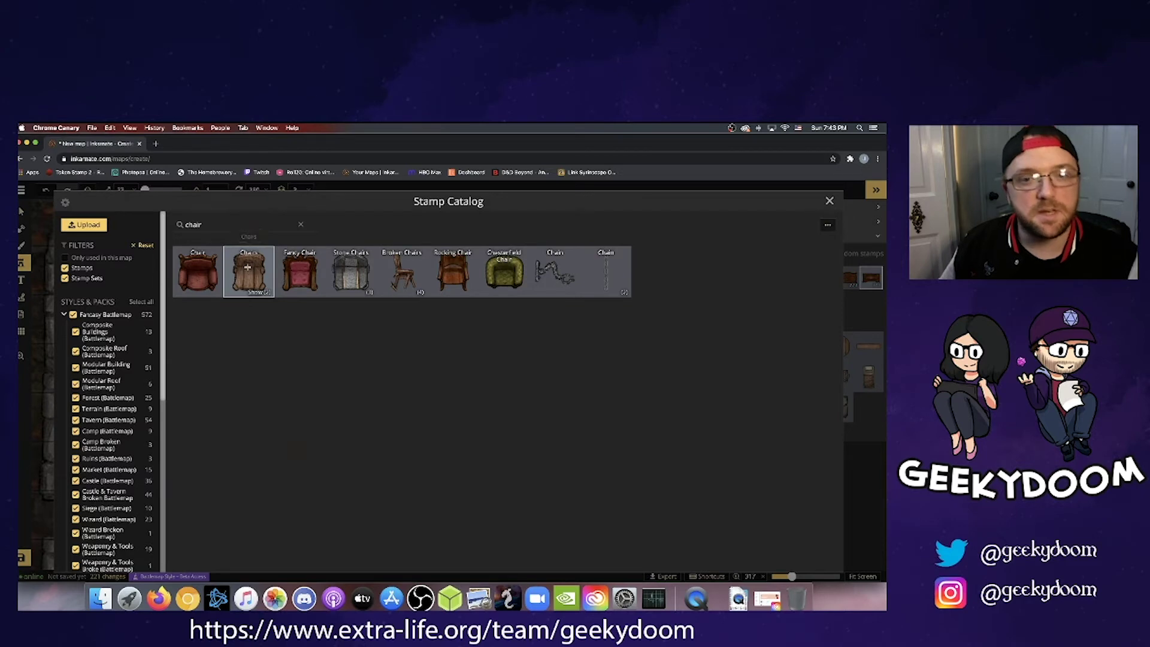
pyautogui.click(250, 267)
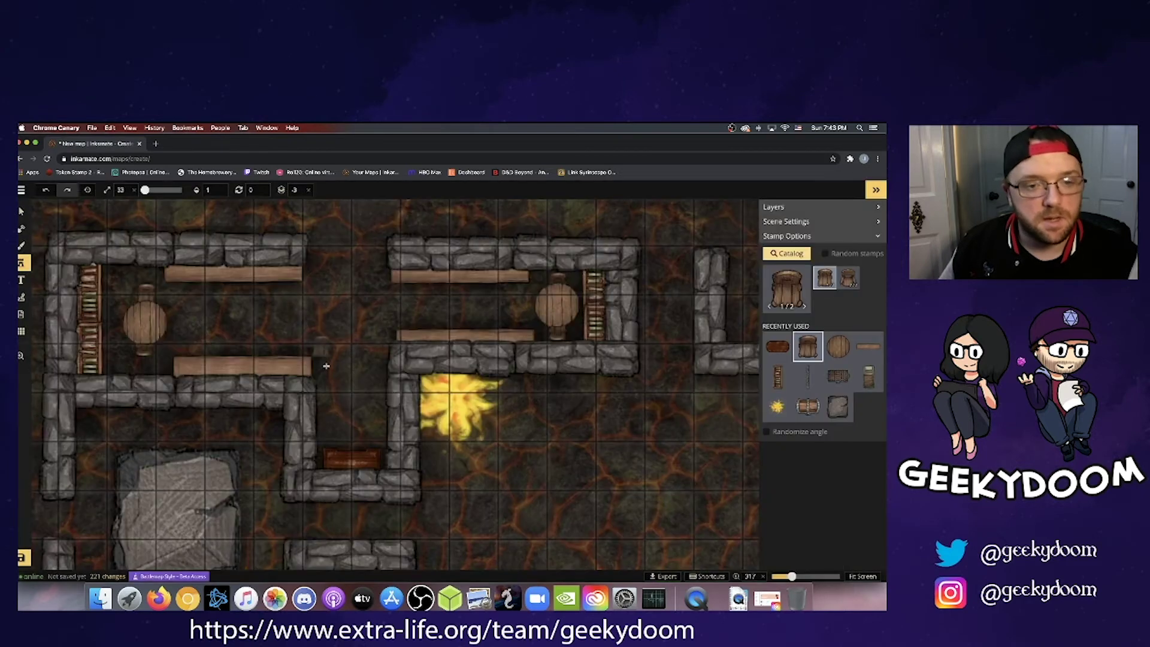
pyautogui.click(351, 438)
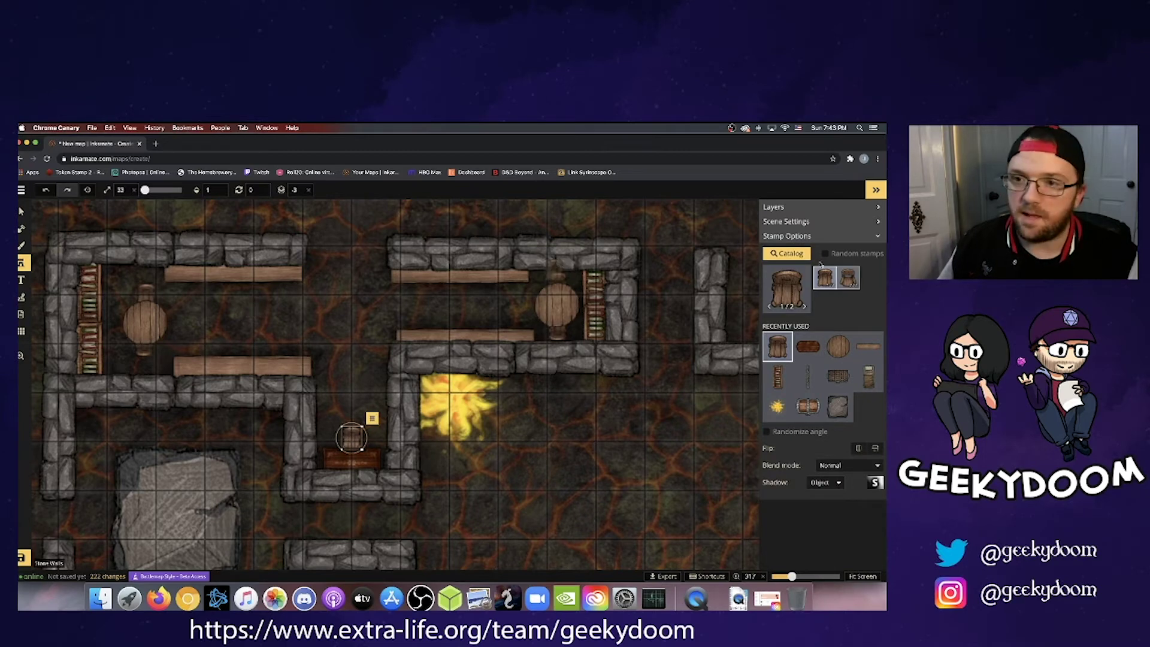
# Search the stamp catalog for "book" and place the first Books variant on the upper half of the right circular table on layer -2.
pyautogui.click(787, 253)
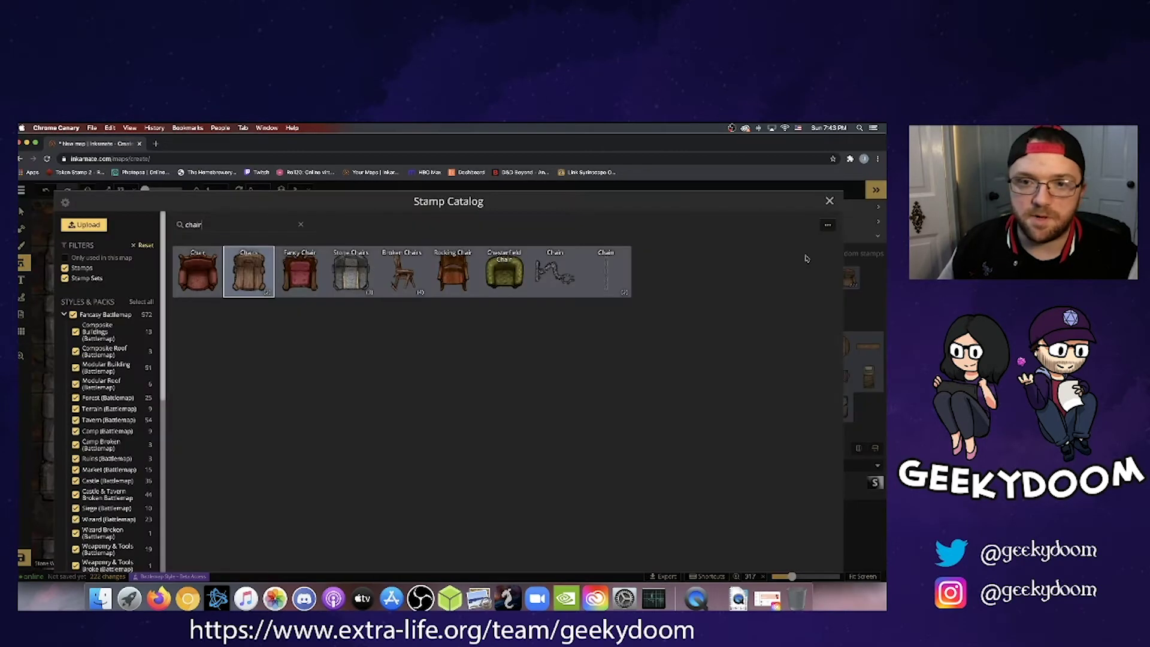
pyautogui.click(301, 225)
pyautogui.write('book')
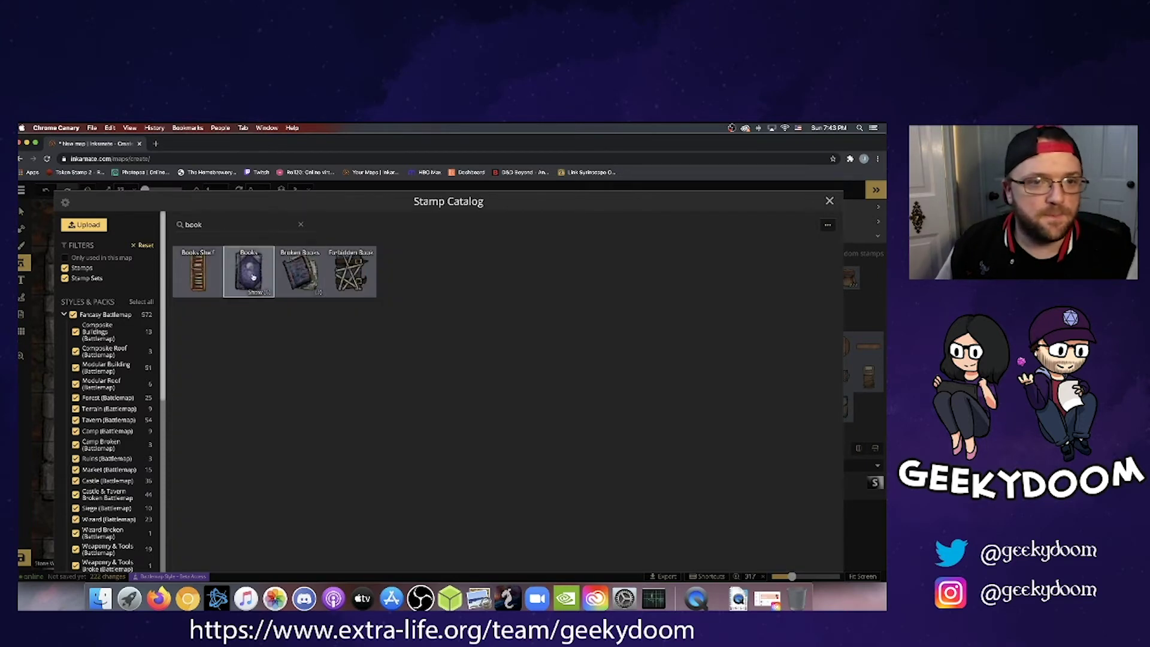
pyautogui.click(253, 277)
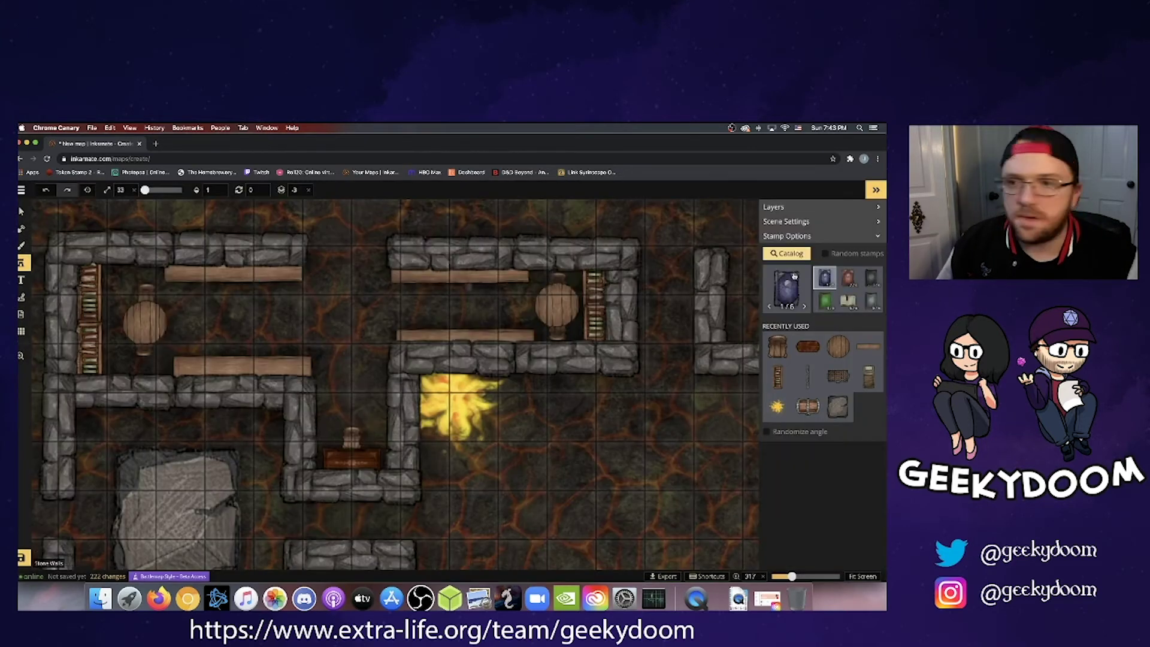
pyautogui.click(556, 295)
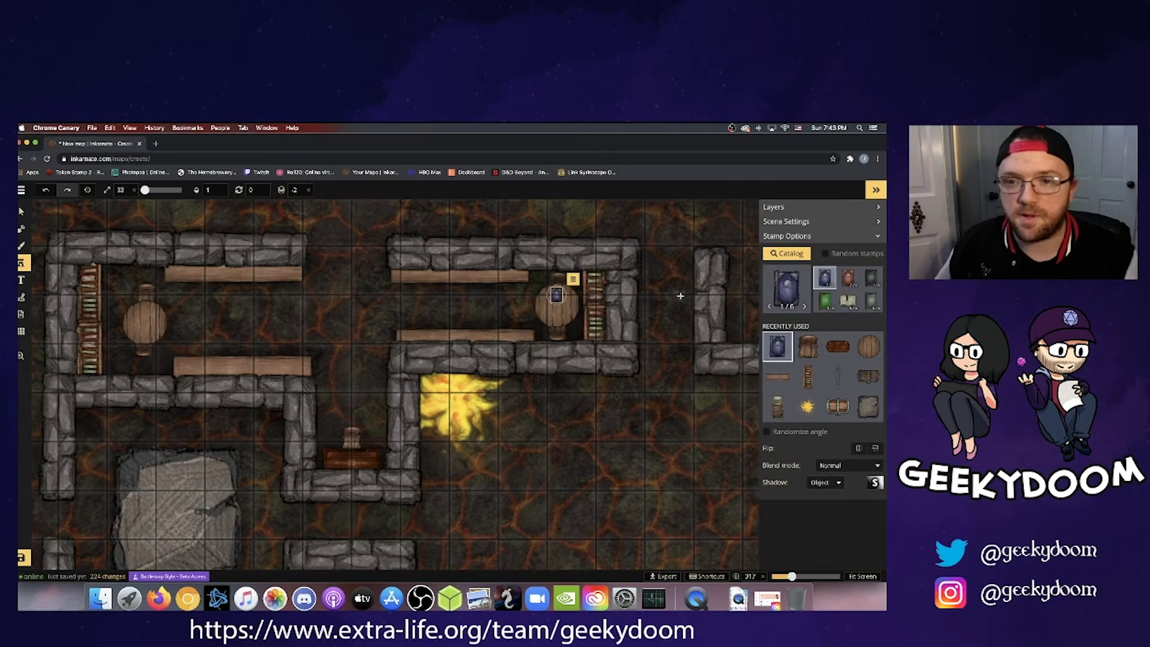
# Place the third Books variant on the lower half of the right circular table, rotated to lie at an angle.
pyautogui.click(871, 278)
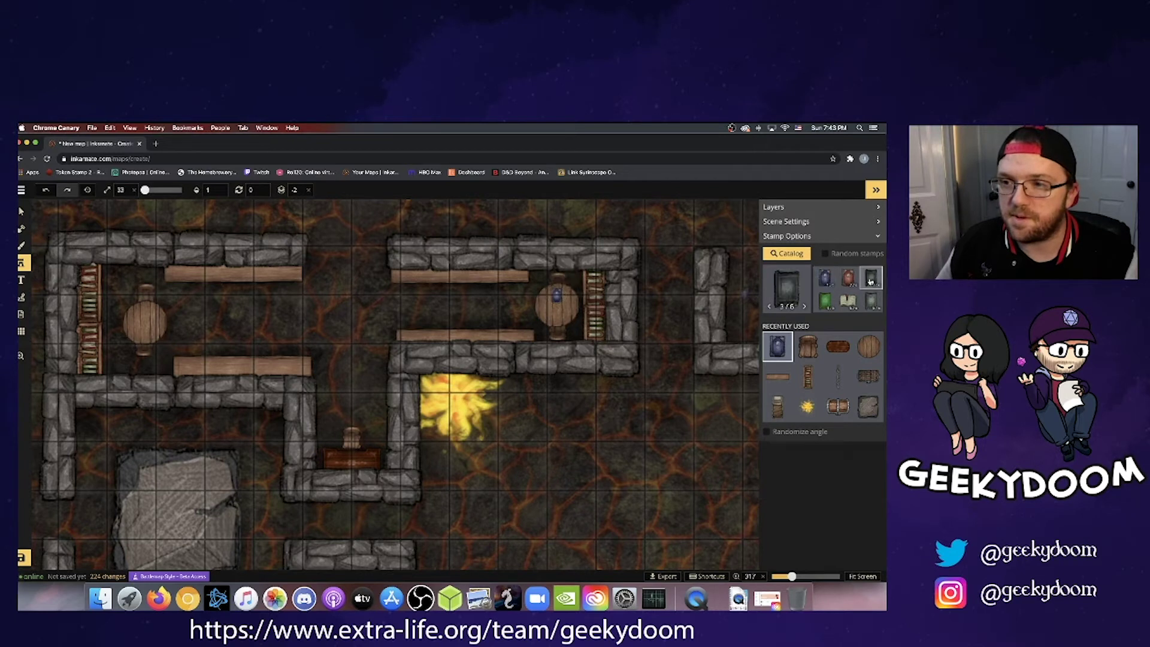
pyautogui.click(560, 312)
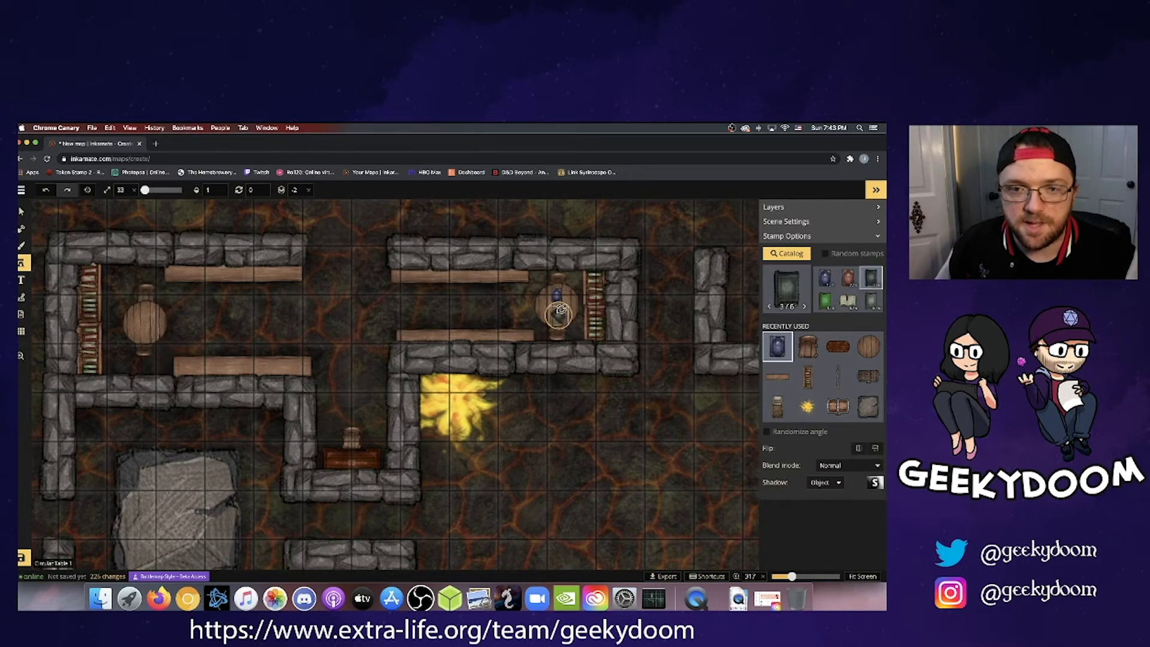
pyautogui.moveTo(562, 310); pyautogui.dragTo(557, 310)
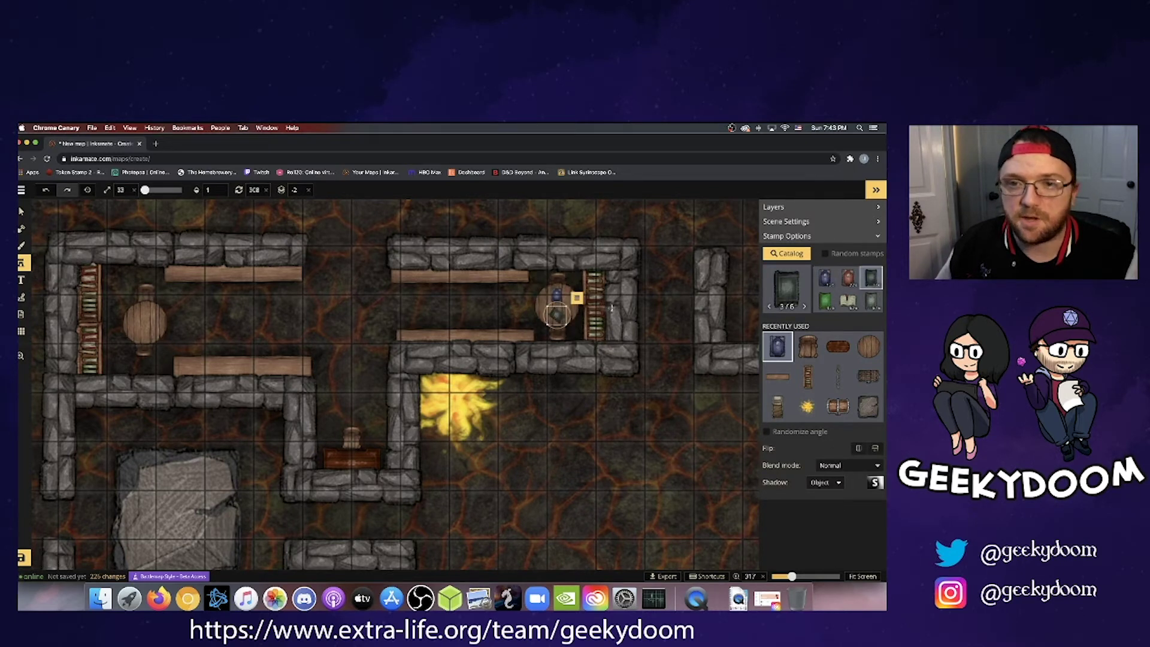
# Place the open book, the fifth Books variant, at the center of the alcove desk and rotate it to sit nearly straight.
pyautogui.click(846, 301)
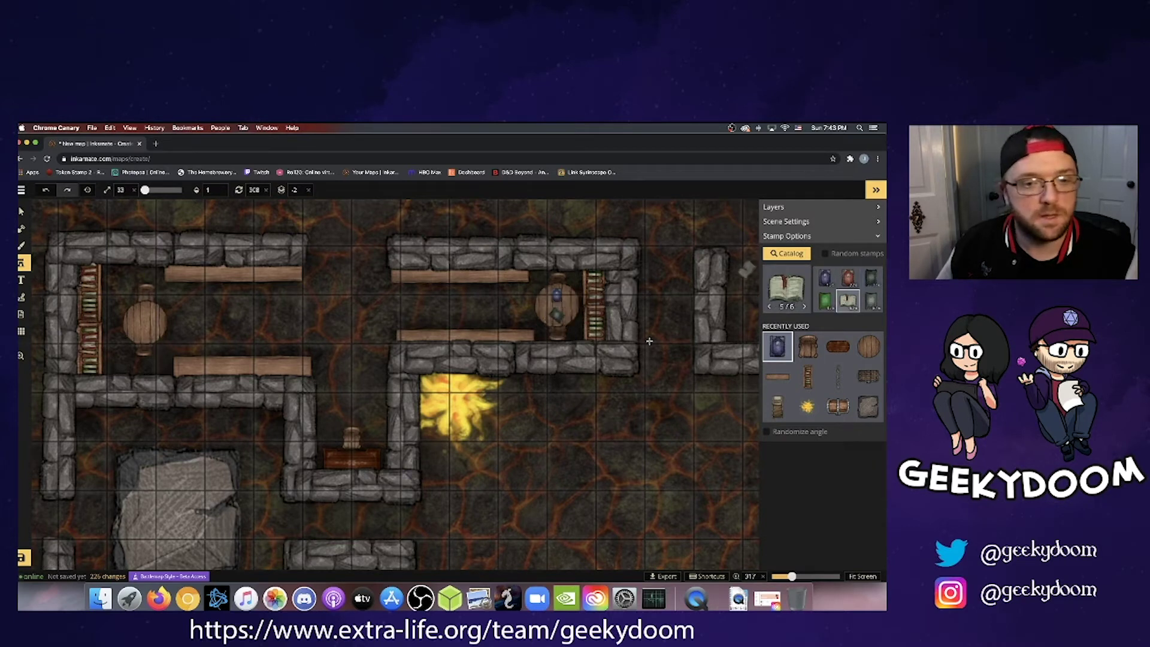
pyautogui.click(350, 458)
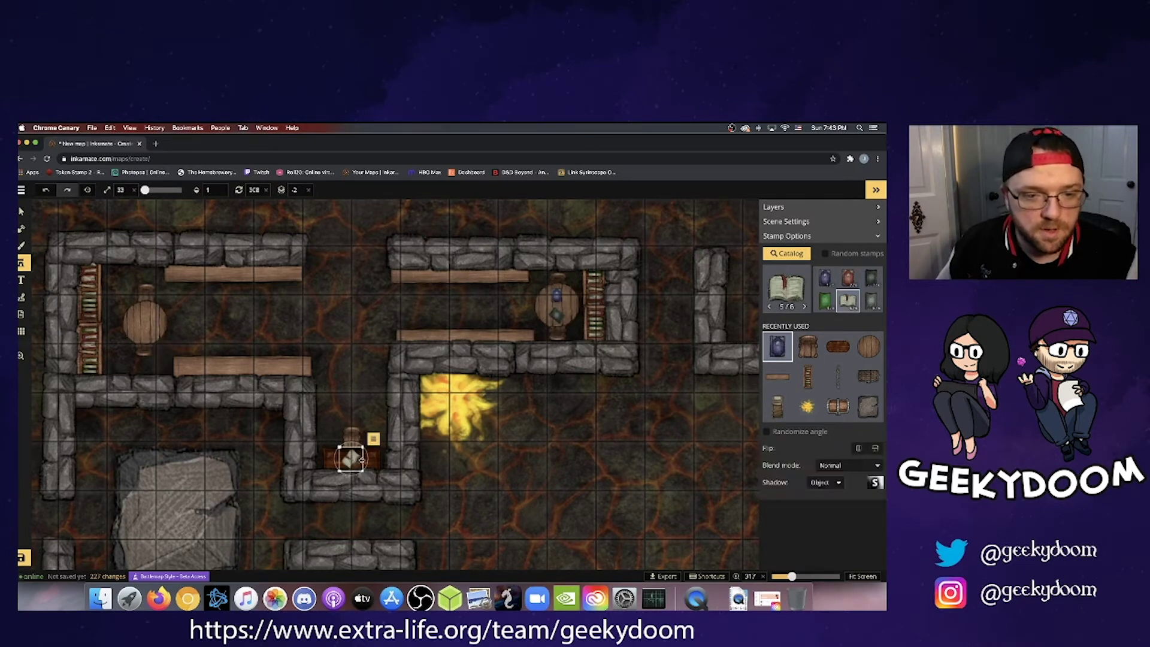
pyautogui.moveTo(366, 459); pyautogui.dragTo(361, 473)
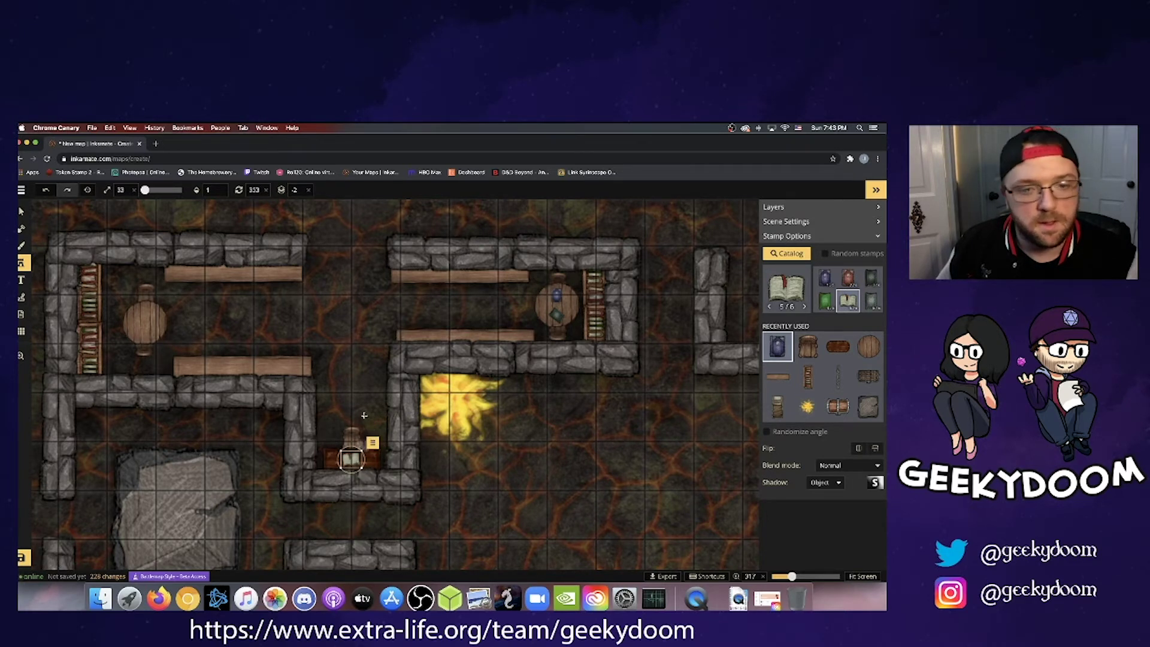
# Choose the green fourth Books variant for placement.
pyautogui.click(827, 302)
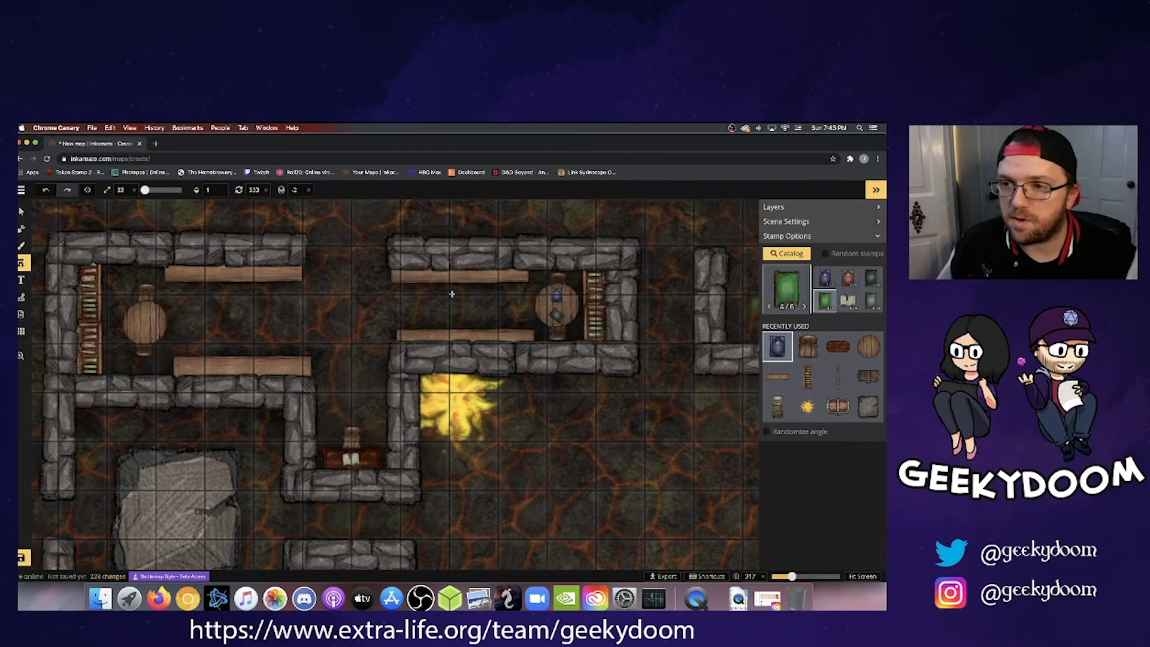
# Place a green book and a red book on the round table in the western bookshelf room.
pyautogui.click(138, 316)
pyautogui.moveTo(148, 313); pyautogui.dragTo(148, 309)
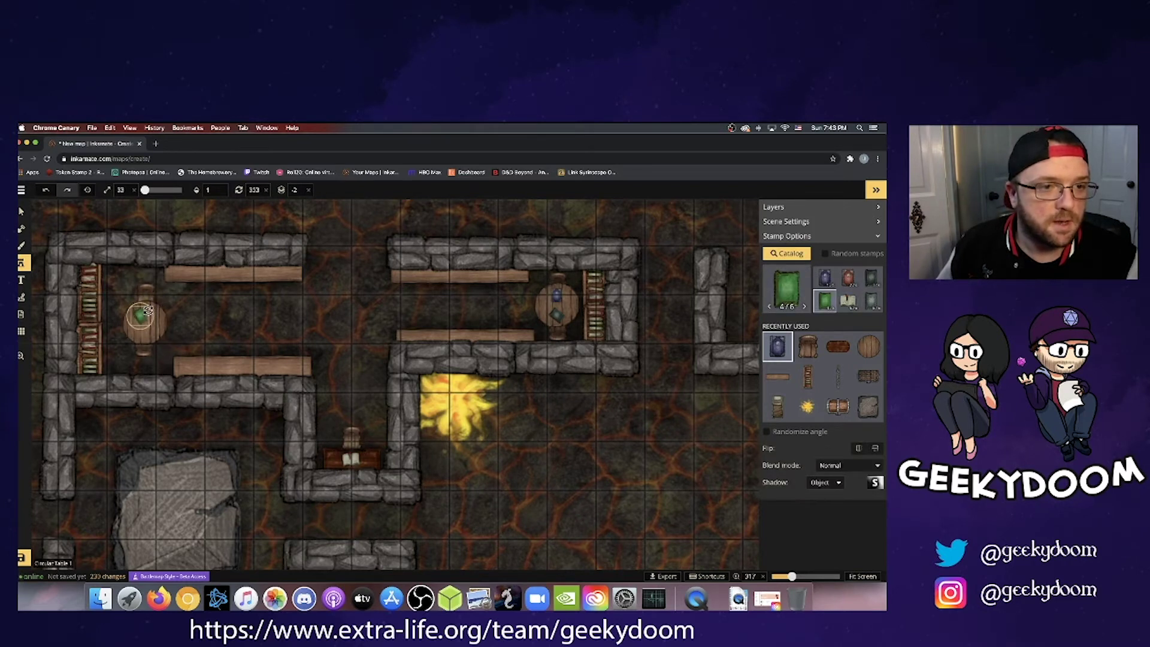
pyautogui.click(847, 279)
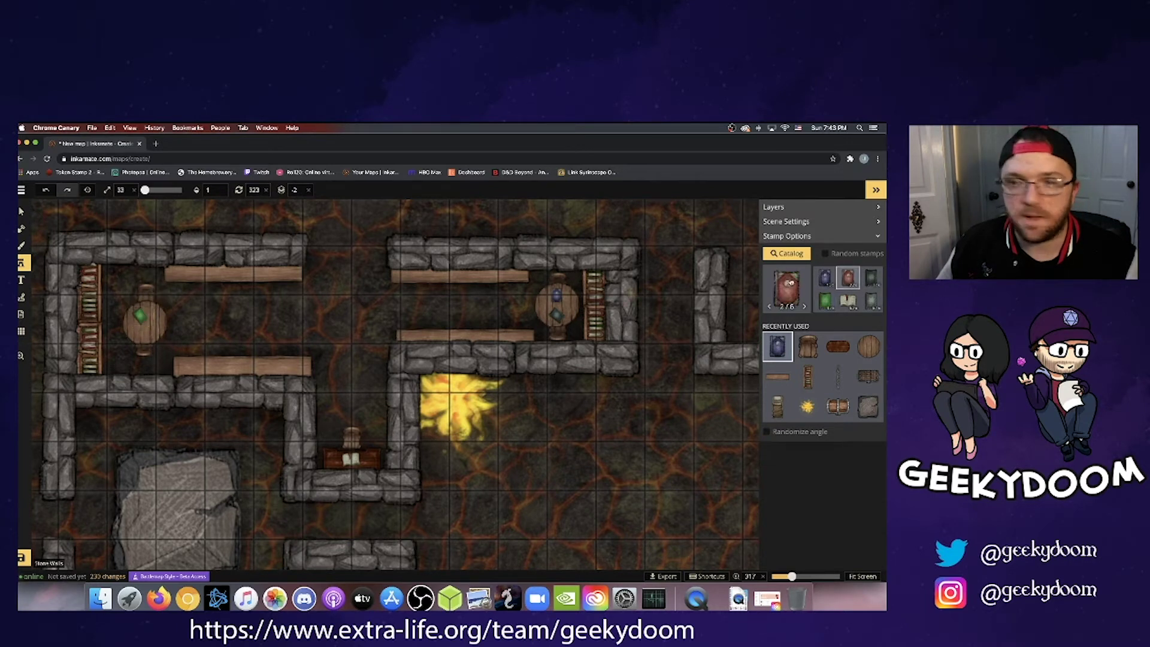
pyautogui.click(146, 332)
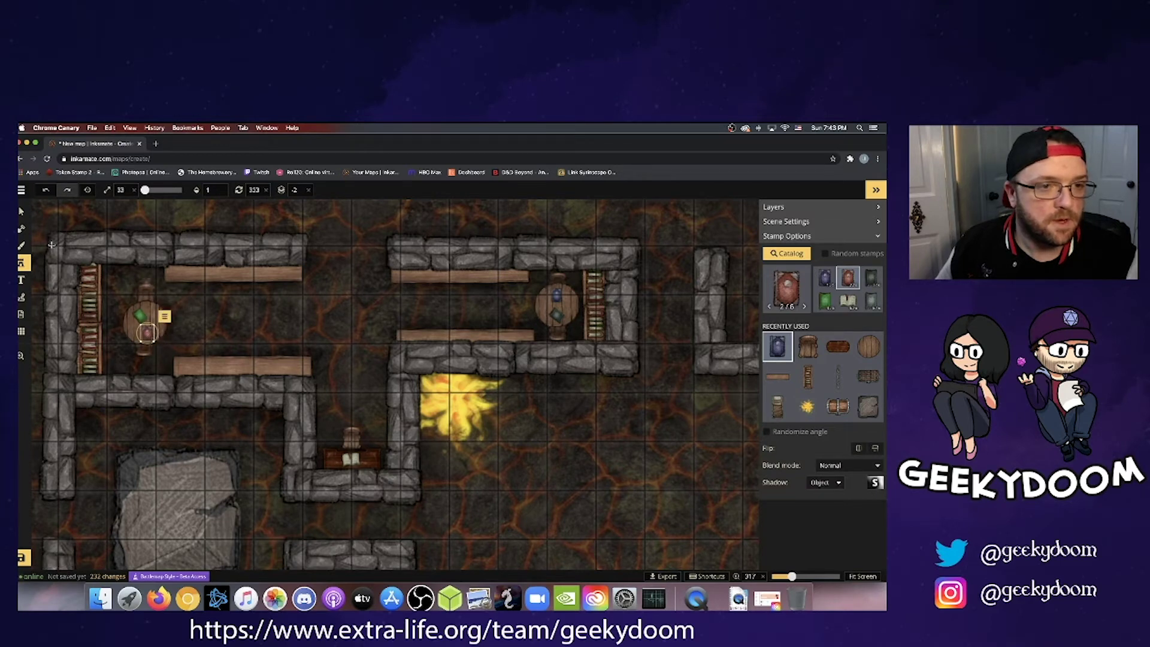
pyautogui.click(23, 212)
pyautogui.click(369, 311)
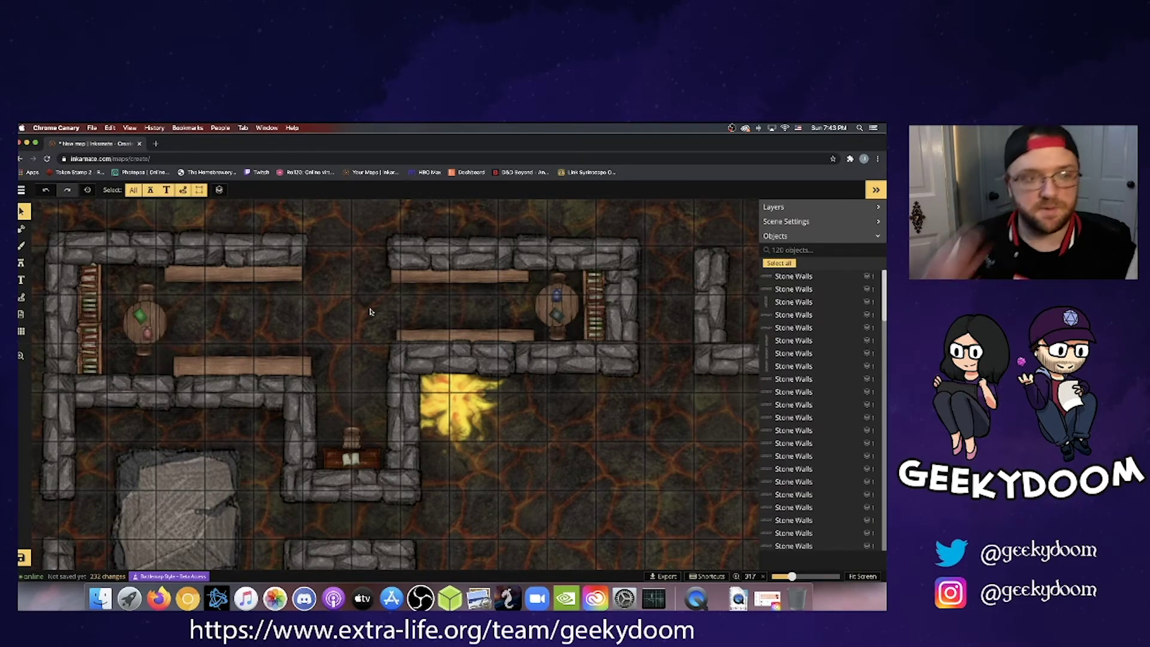
# Look over the dungeon's overall layout, including the walled rooms and the empty area west of them.
pyautogui.scroll(-3, 370, 324)
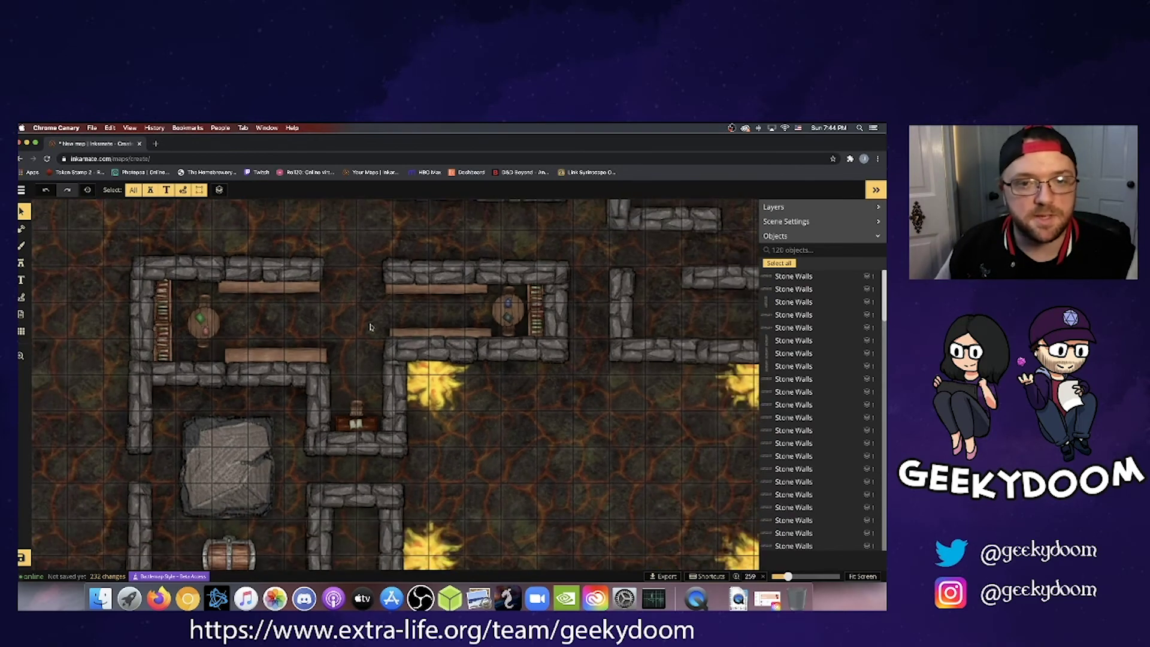
pyautogui.scroll(-5, 369, 326)
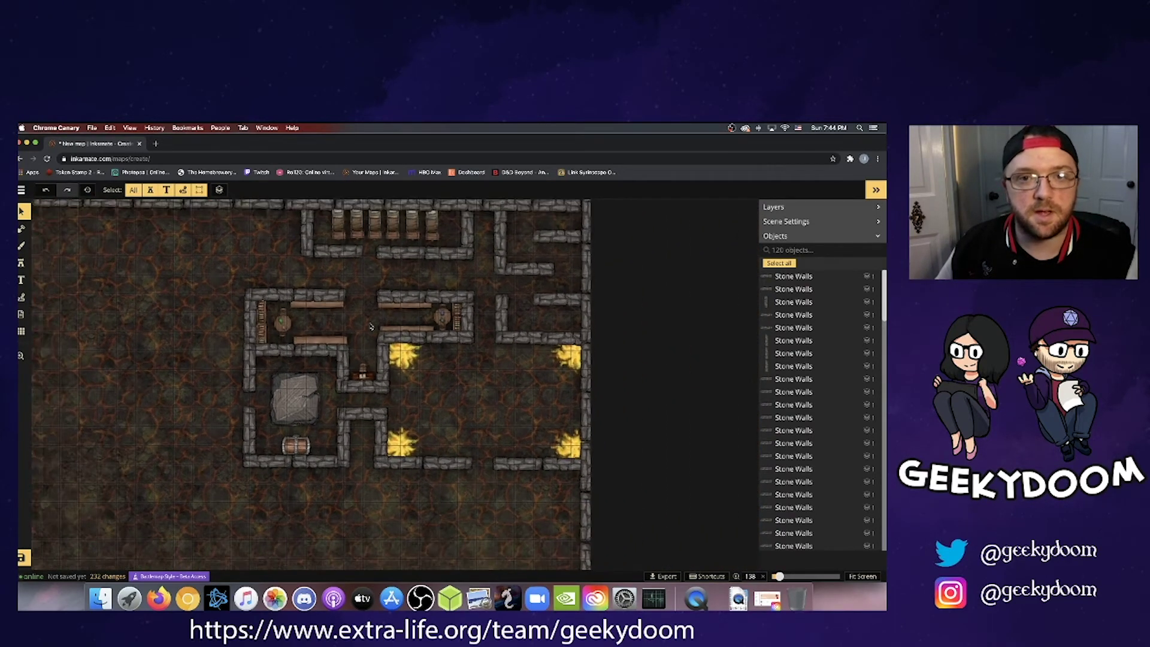
pyautogui.scroll(-2, 369, 323)
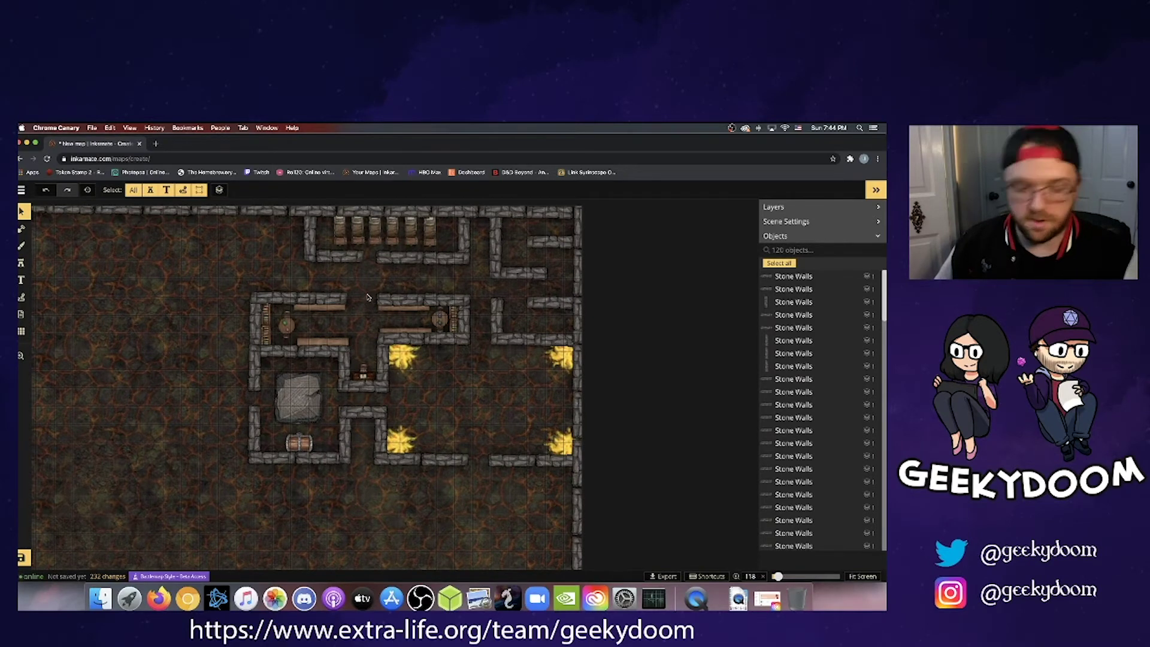
pyautogui.press('space')
pyautogui.moveTo(378, 303); pyautogui.dragTo(436, 243)
pyautogui.moveTo(446, 382); pyautogui.dragTo(416, 342)
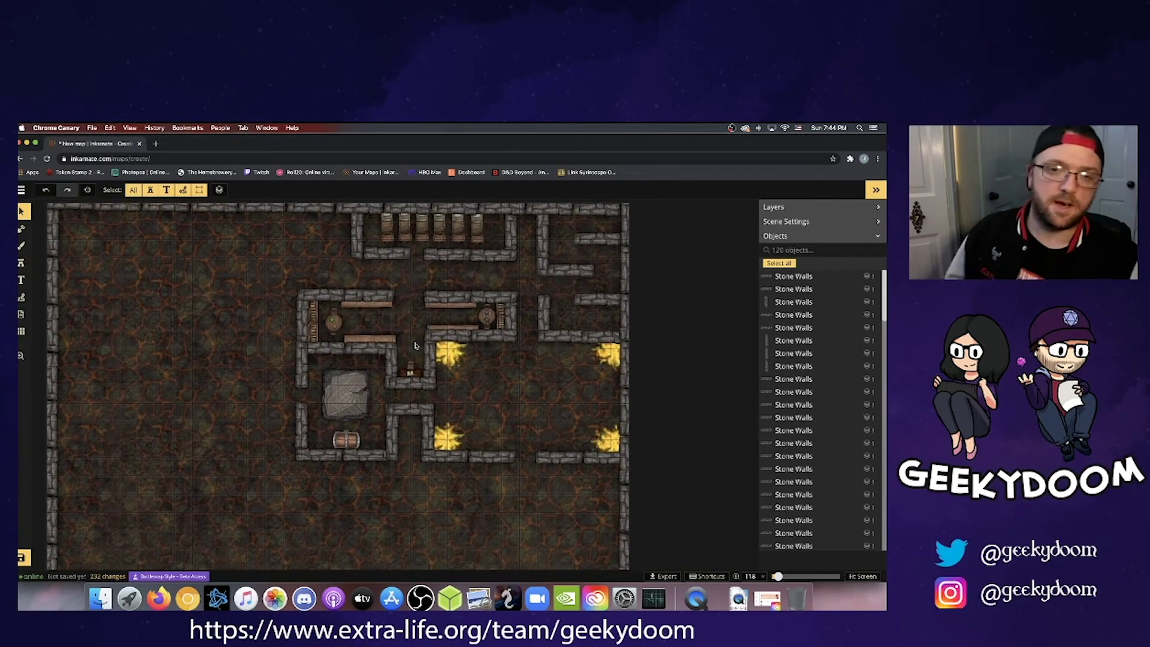
pyautogui.moveTo(460, 297); pyautogui.dragTo(420, 312)
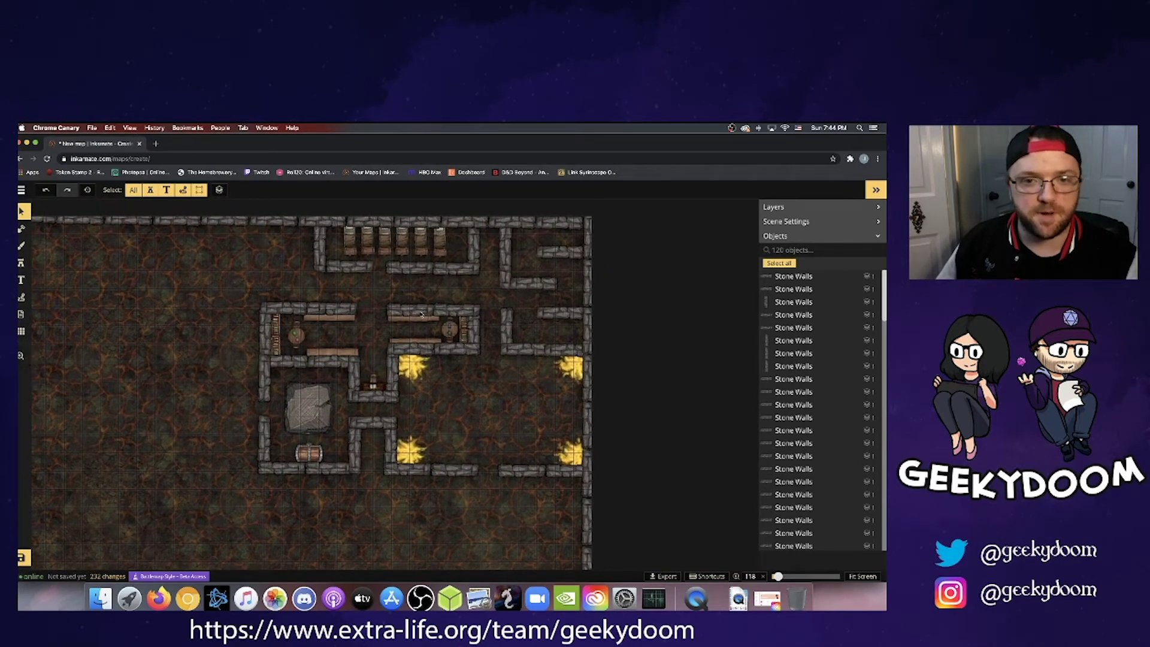
pyautogui.press('space')
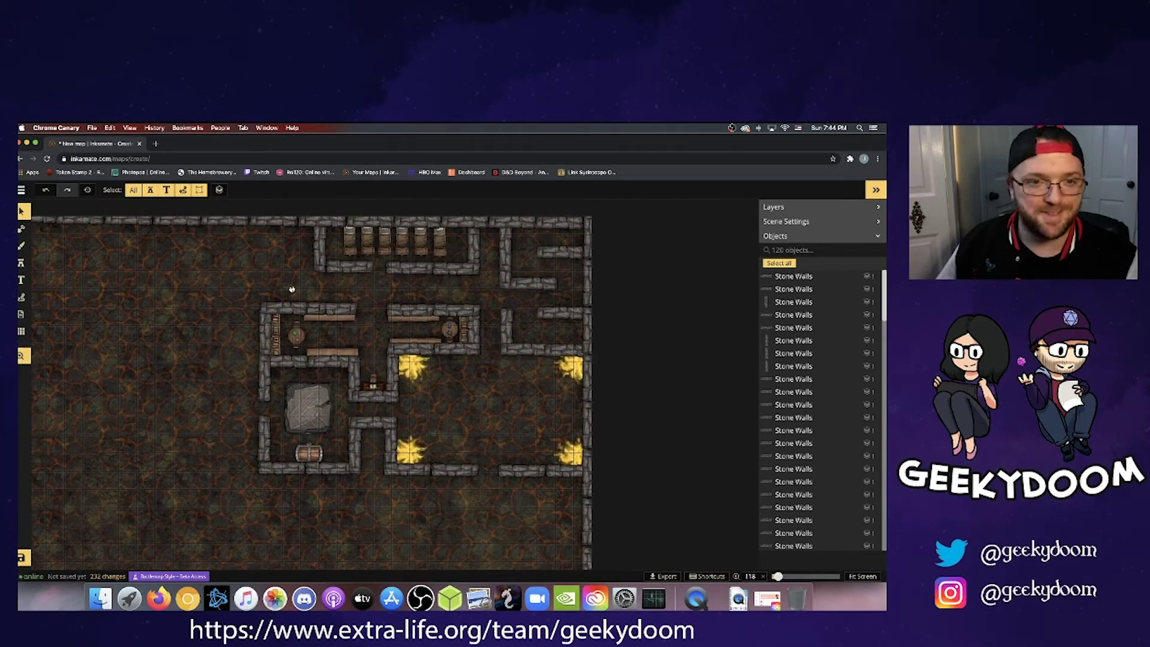
pyautogui.moveTo(293, 291); pyautogui.dragTo(382, 321)
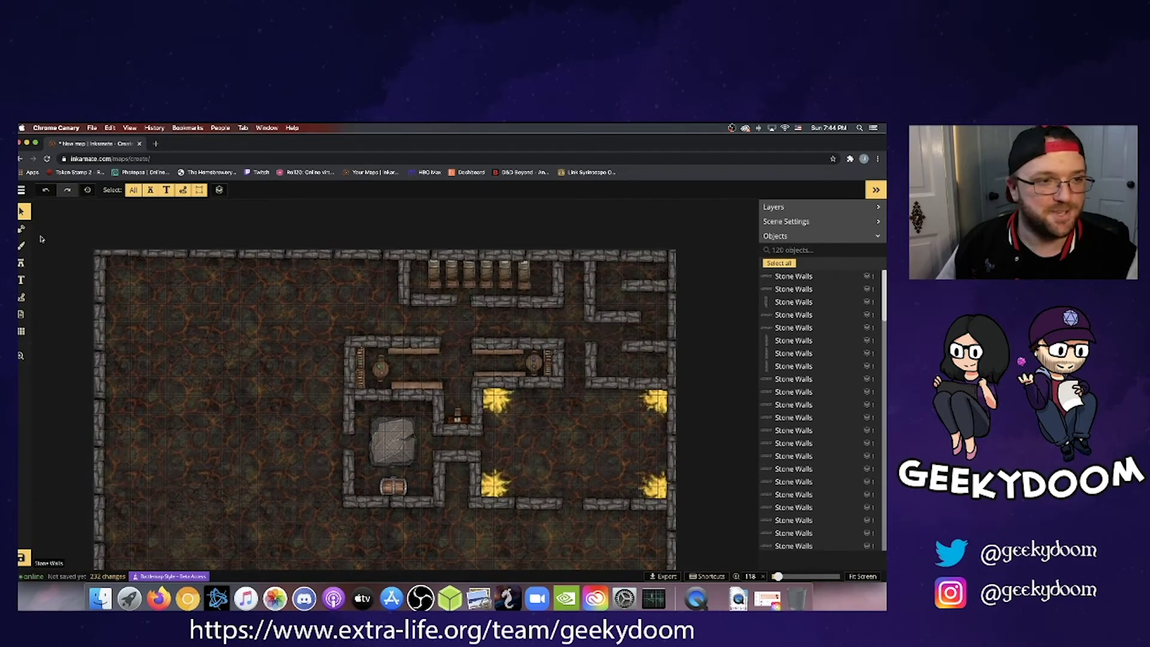
# Add two vertical stone wall segments between the western bookshelf room's corner and the northern outer wall, leaving a doorway gap between them.
pyautogui.click(360, 350)
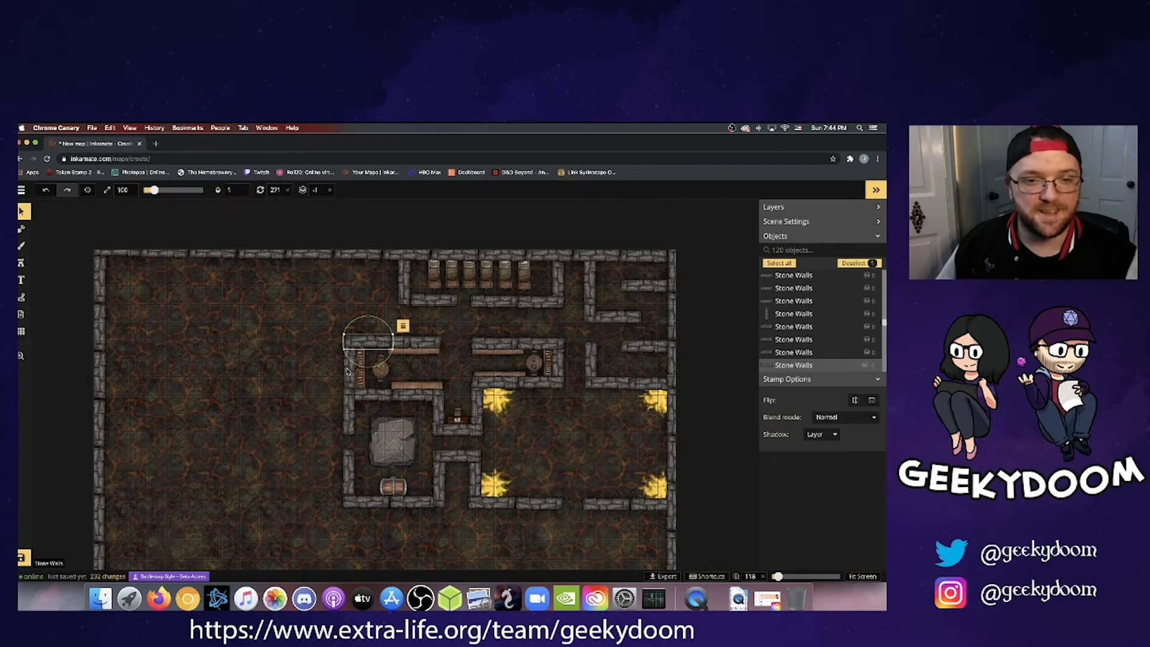
pyautogui.click(22, 262)
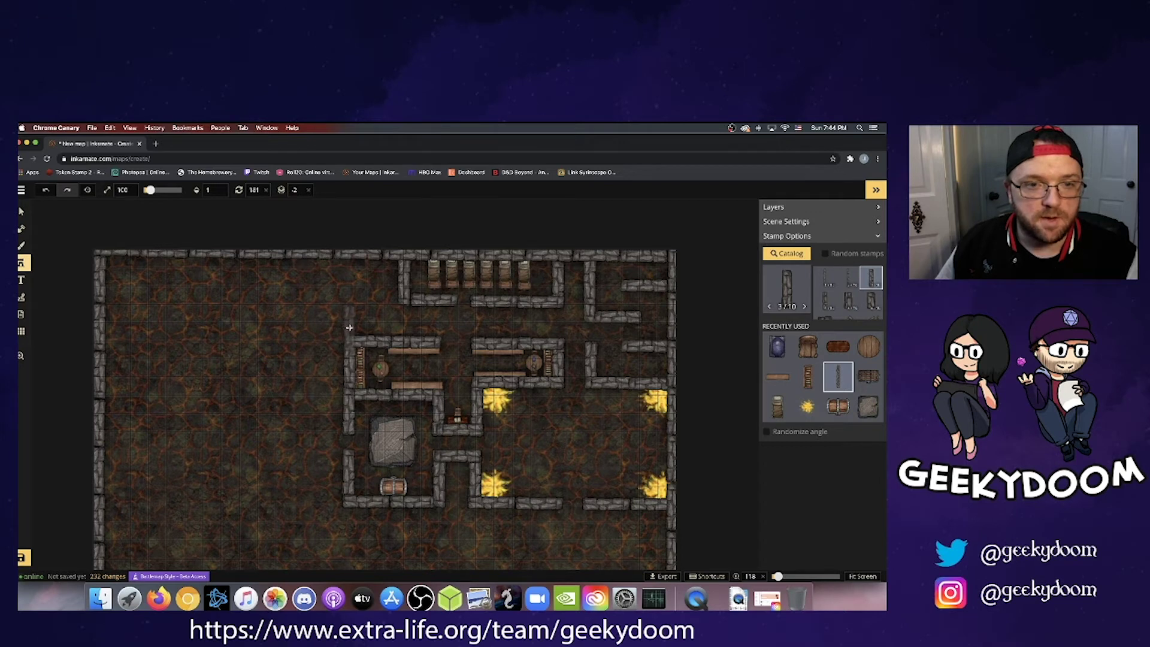
pyautogui.click(349, 327)
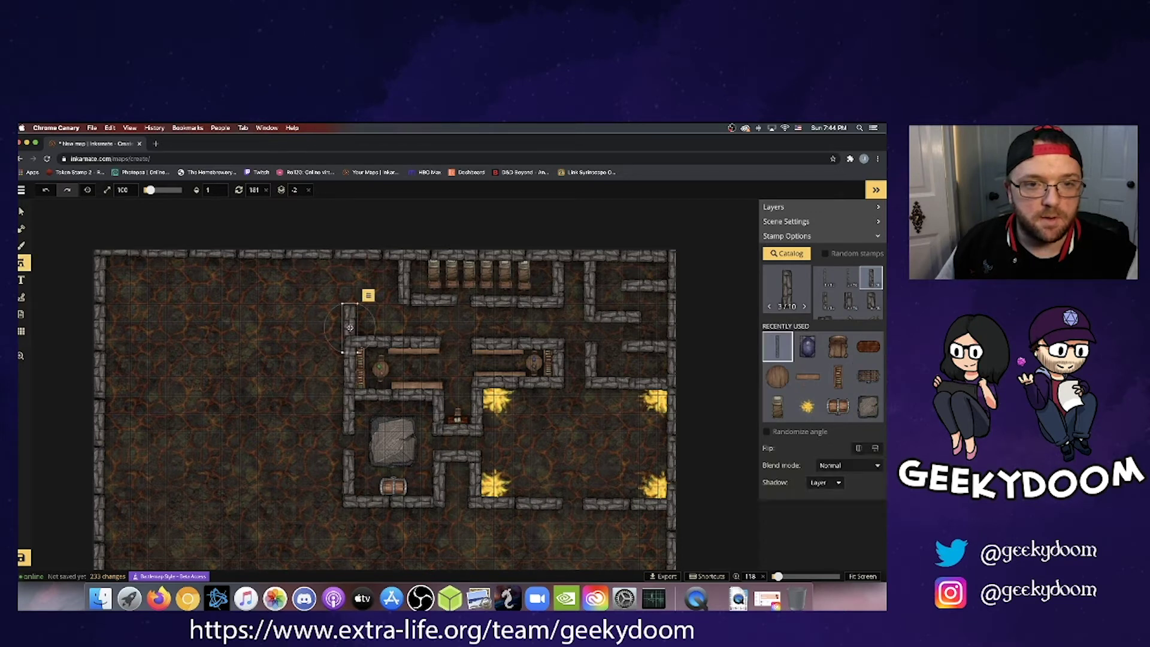
pyautogui.click(348, 262)
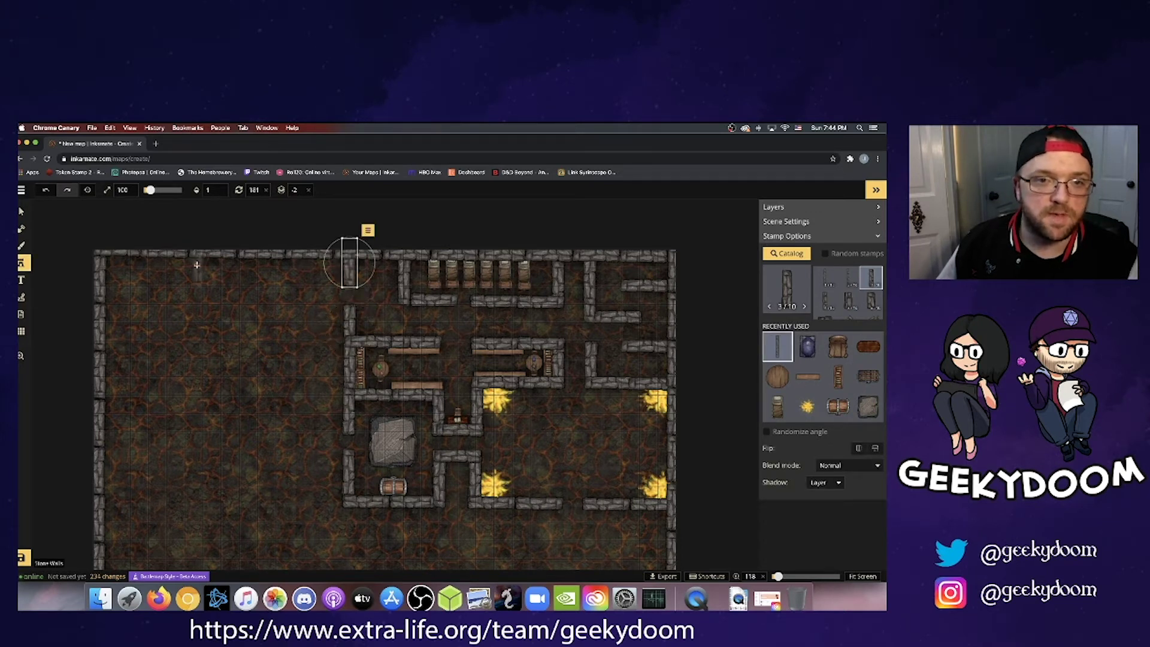
pyautogui.click(22, 211)
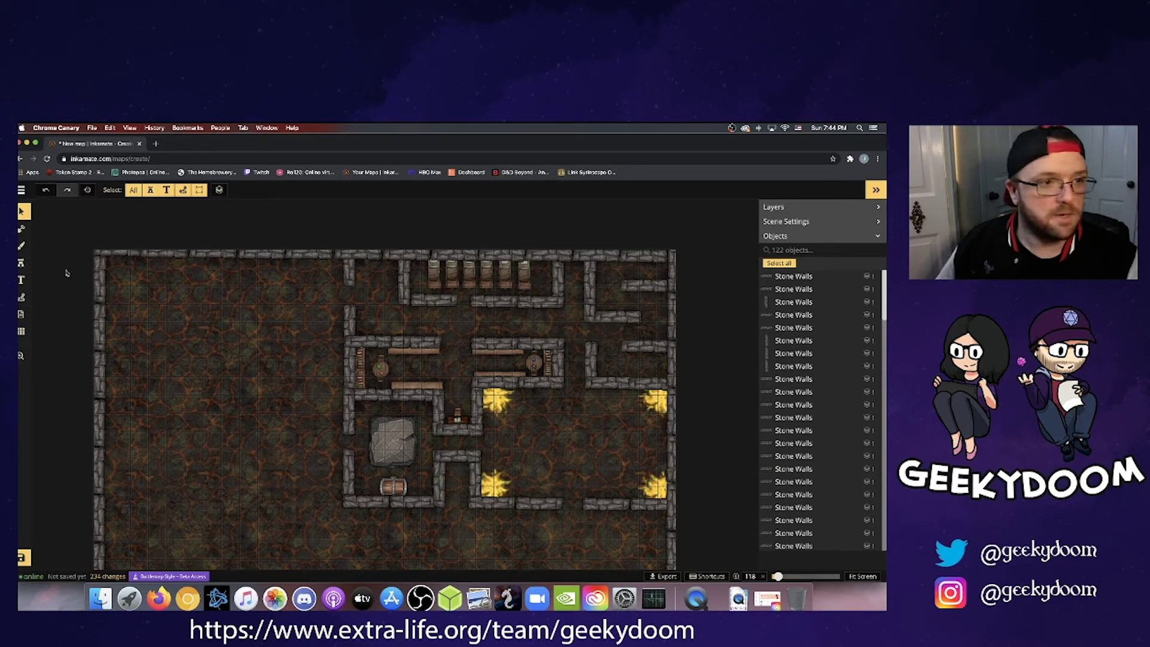
# Search the stamp catalog for "door" and choose the second variant of the Beamless Stone Door.
pyautogui.click(22, 262)
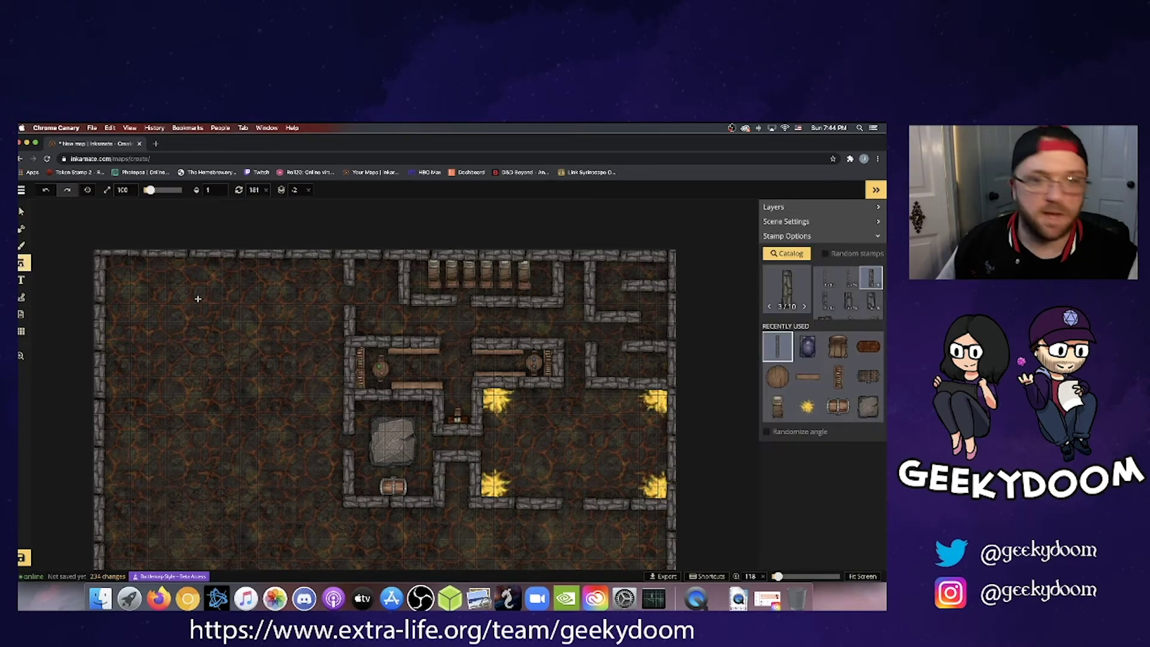
pyautogui.click(805, 255)
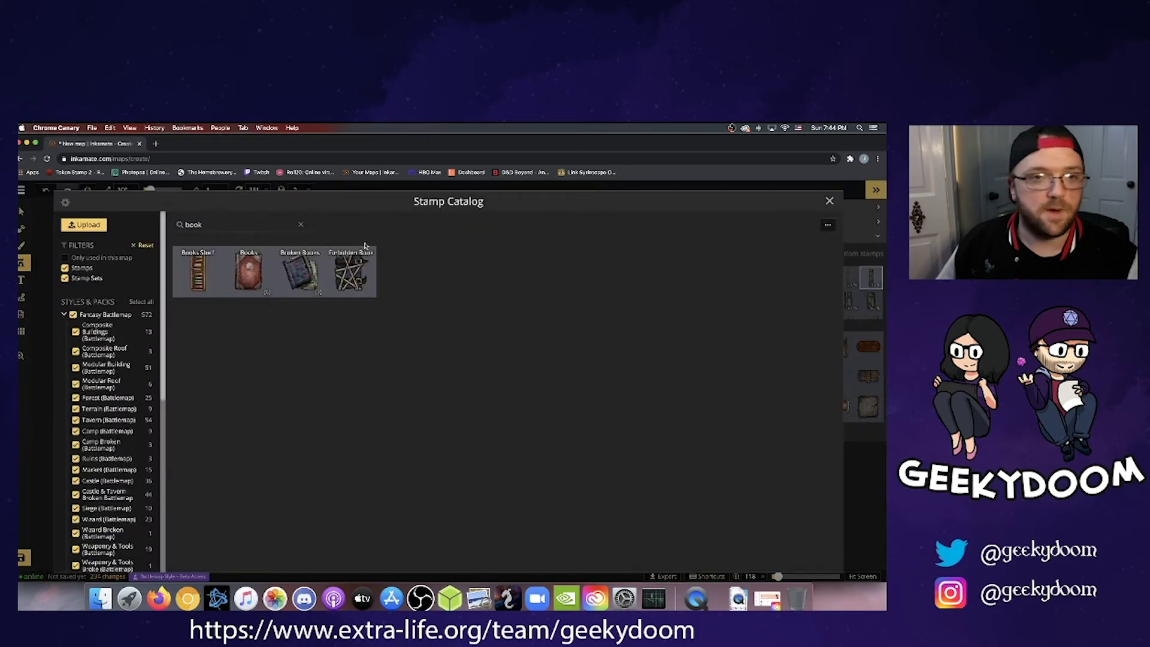
pyautogui.click(299, 225)
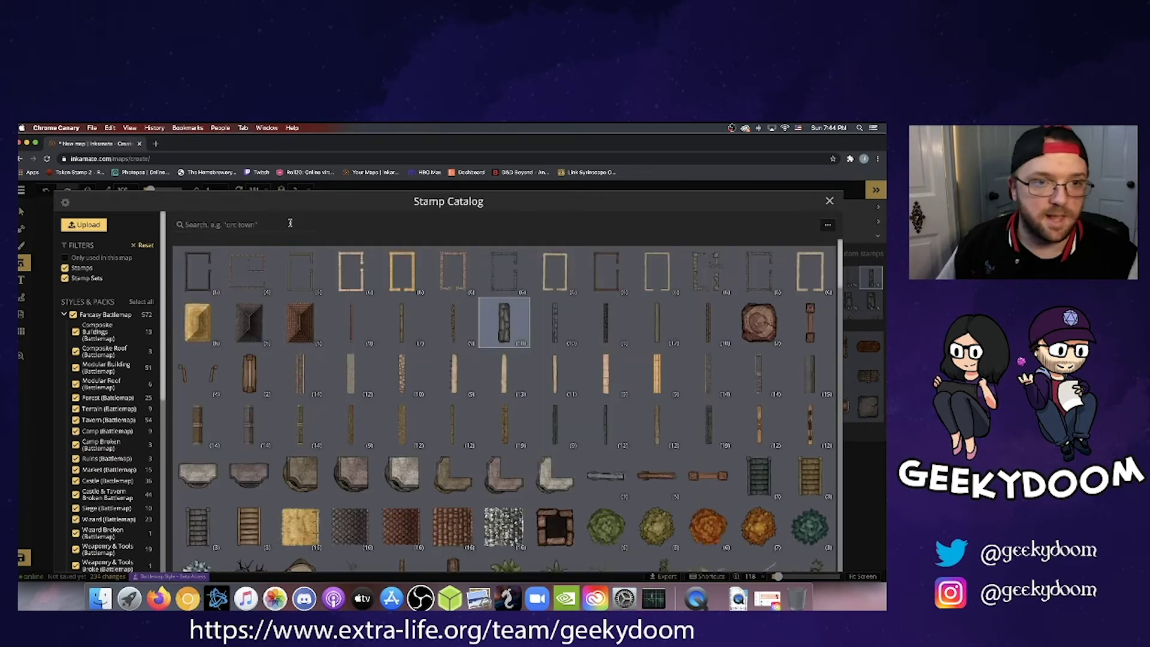
pyautogui.write('door')
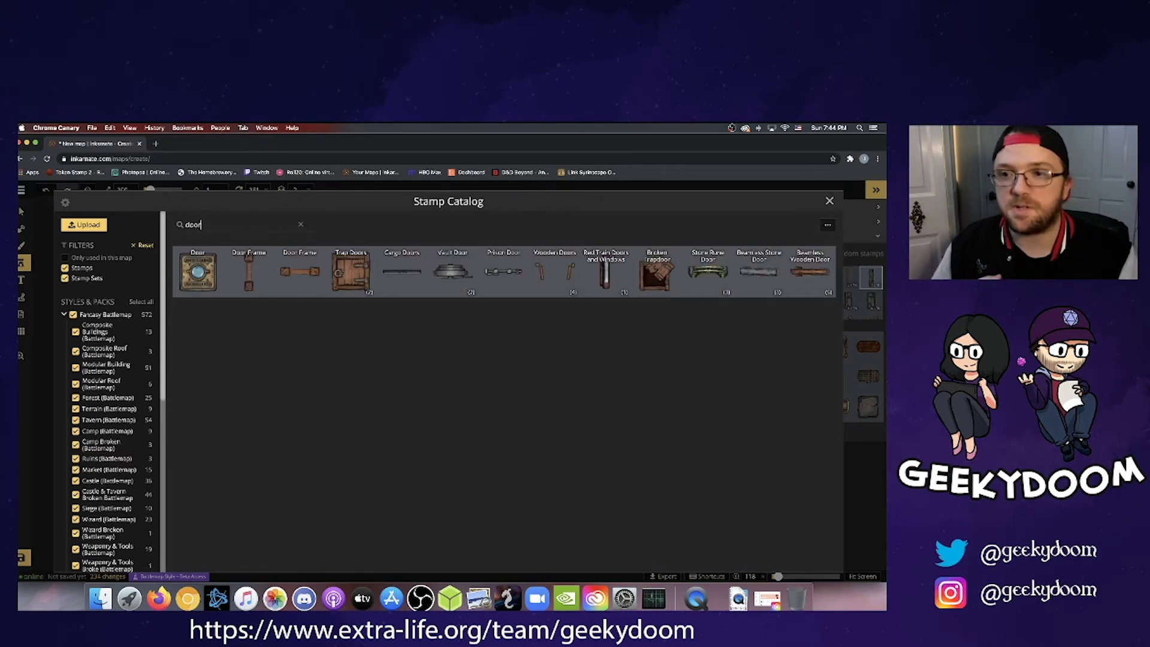
pyautogui.click(760, 273)
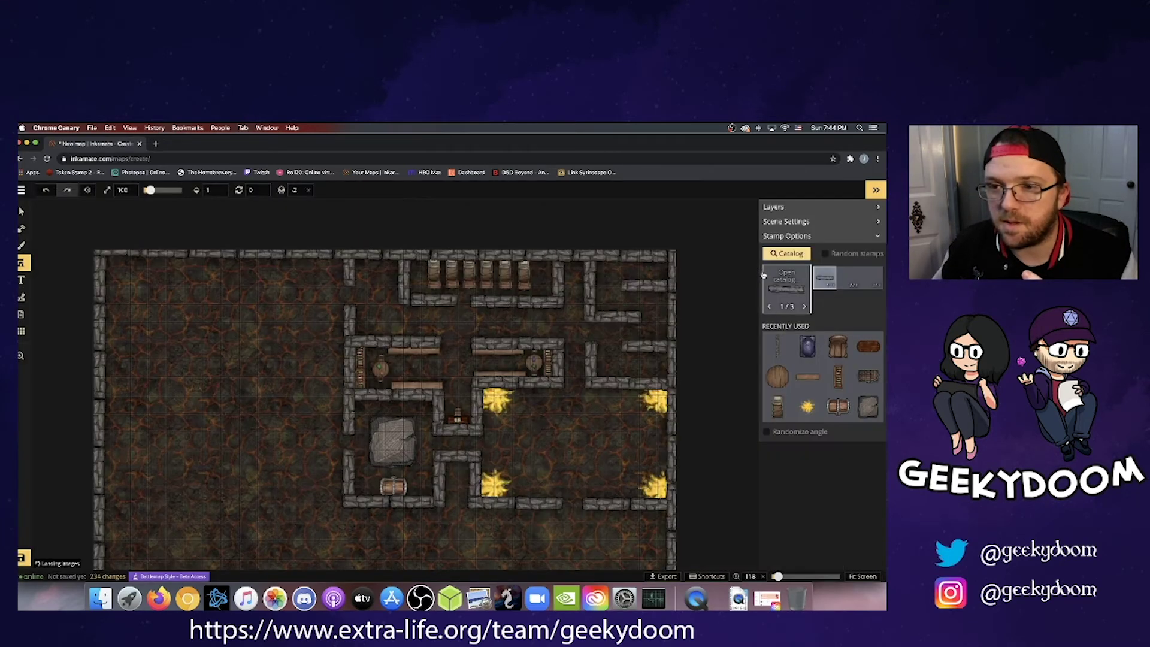
pyautogui.click(852, 280)
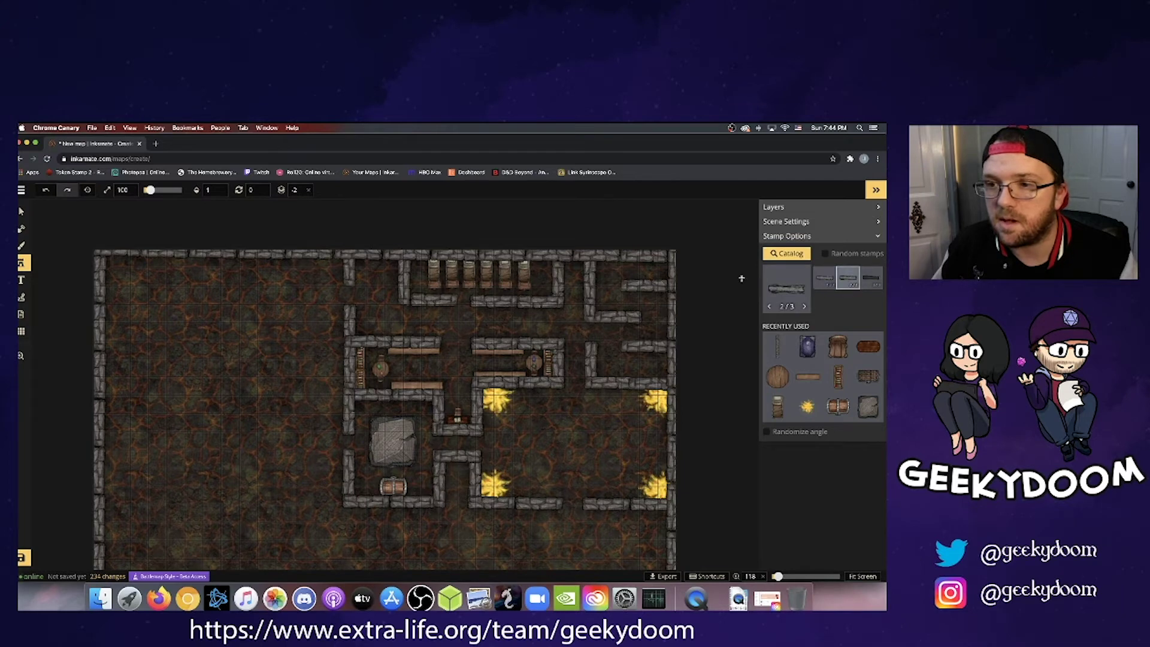
# Place the stone door in the gap between the two new wall segments, rotated to 90 degrees and scaled to 81.
pyautogui.scroll(5, 346, 296)
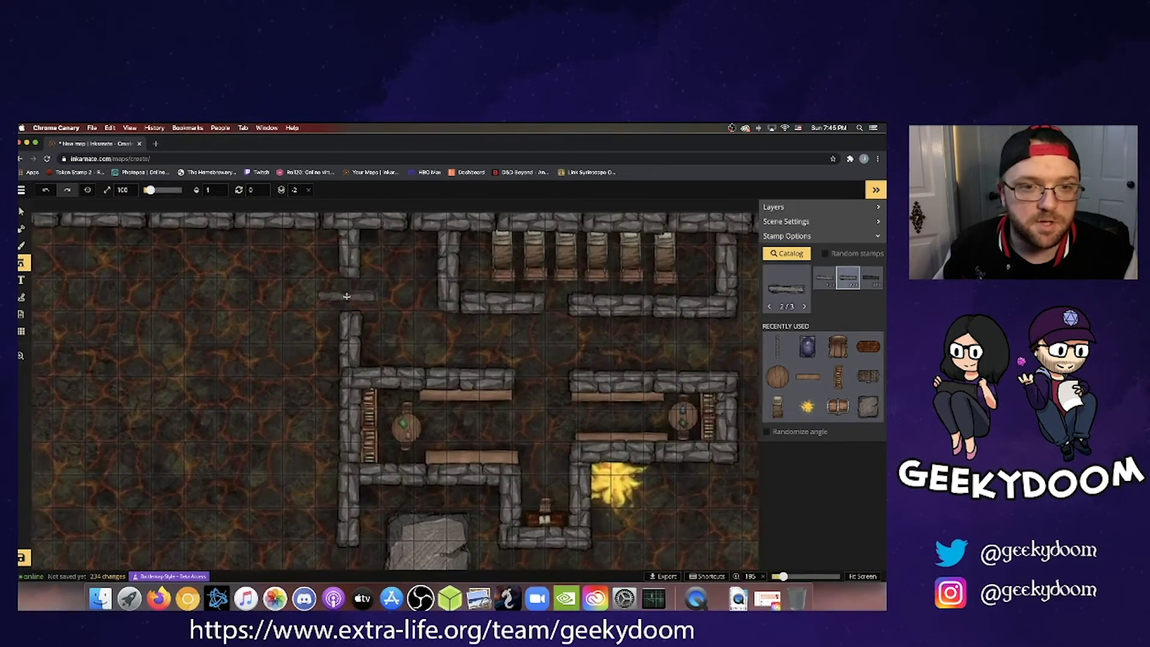
pyautogui.scroll(3, 346, 296)
pyautogui.click(319, 290)
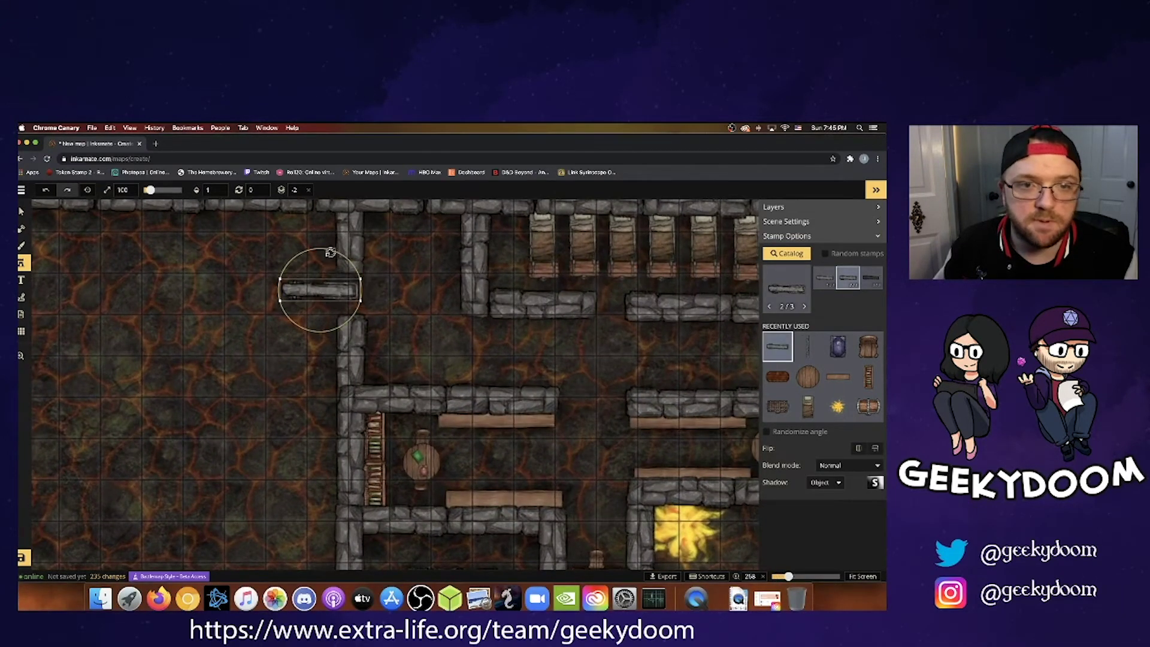
pyautogui.moveTo(331, 251); pyautogui.dragTo(353, 305)
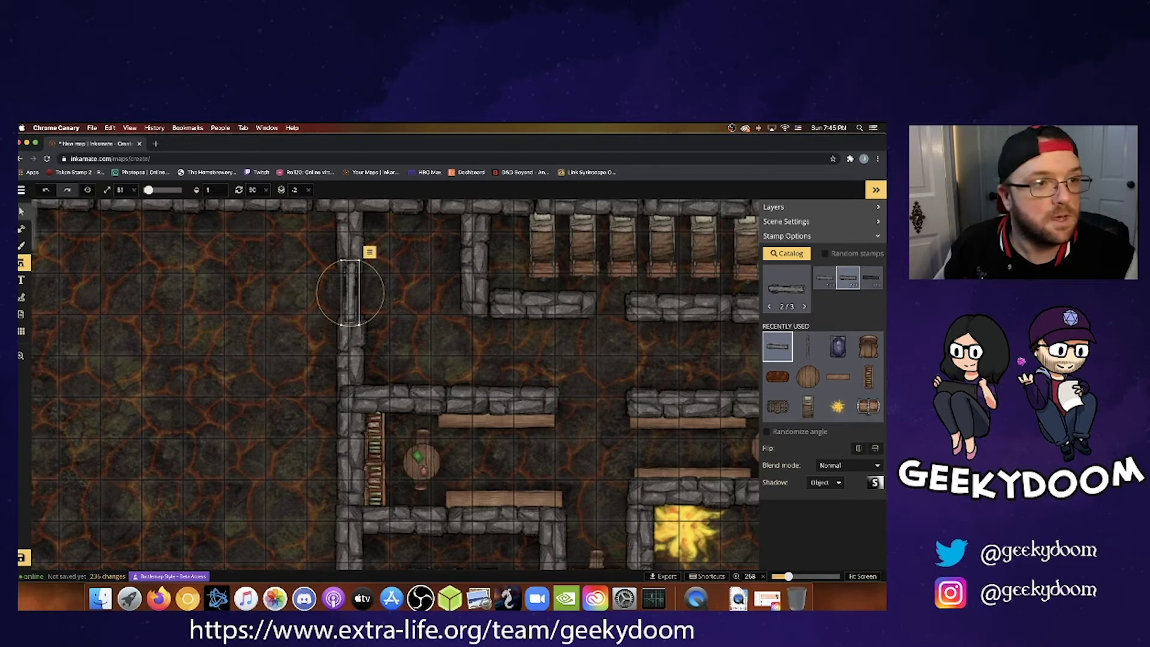
pyautogui.click(22, 210)
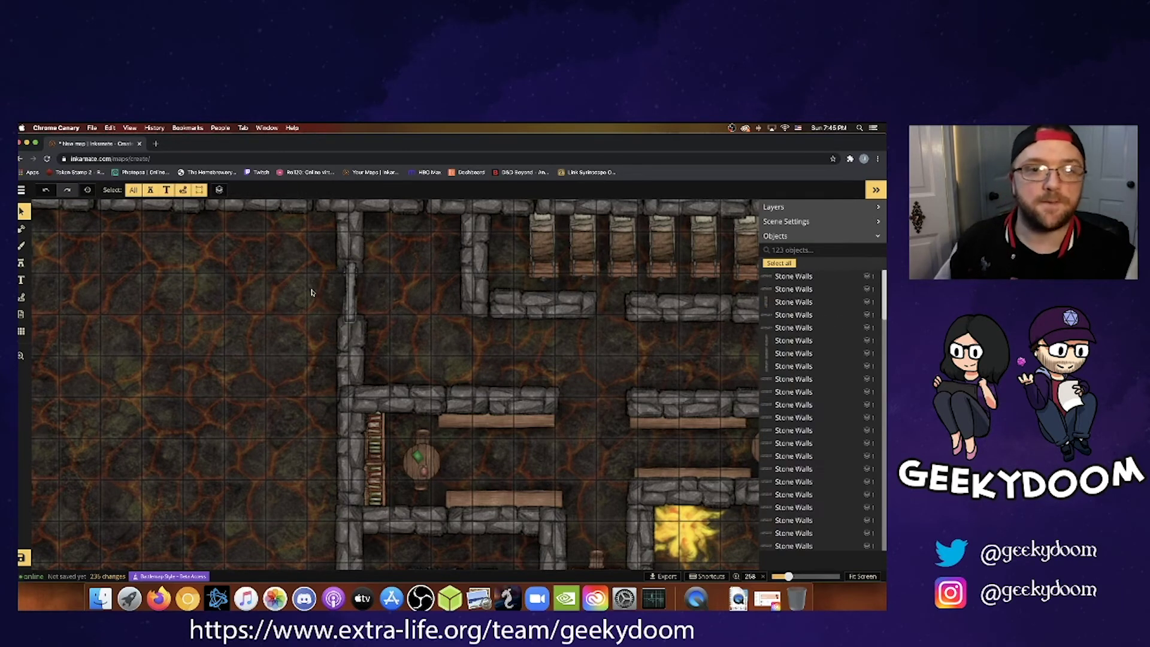
# Try the stone door on a lower layer beneath the adjoining wall segments, and restore its layer order.
pyautogui.click(351, 293)
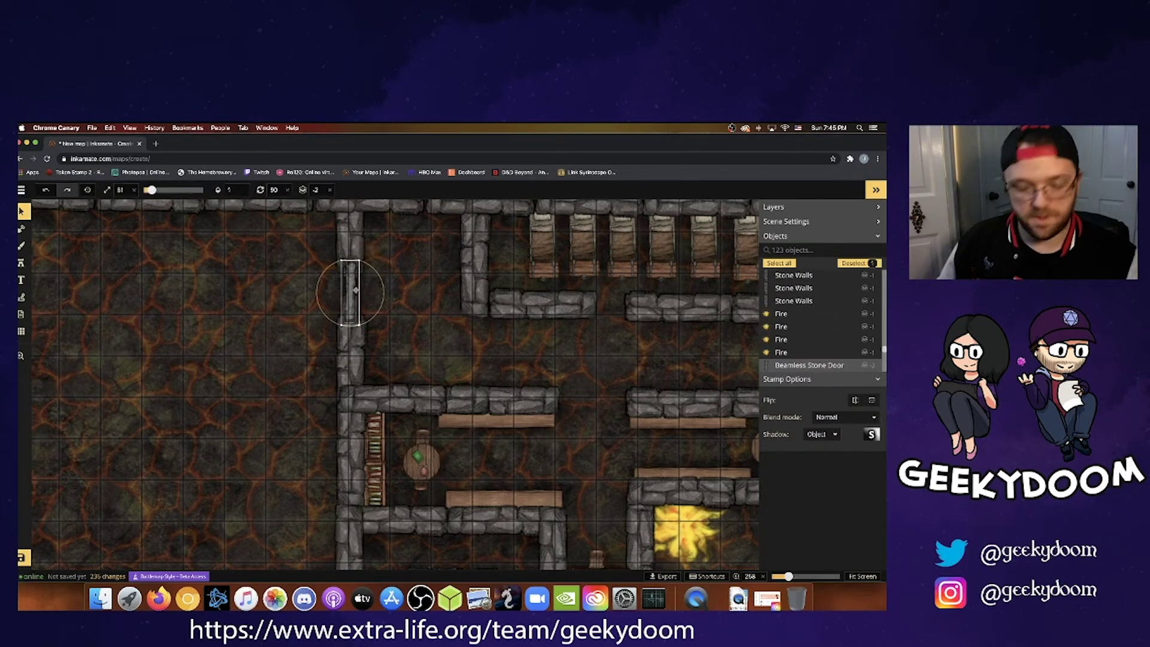
pyautogui.scroll(-1, 356, 290)
pyautogui.click(286, 296)
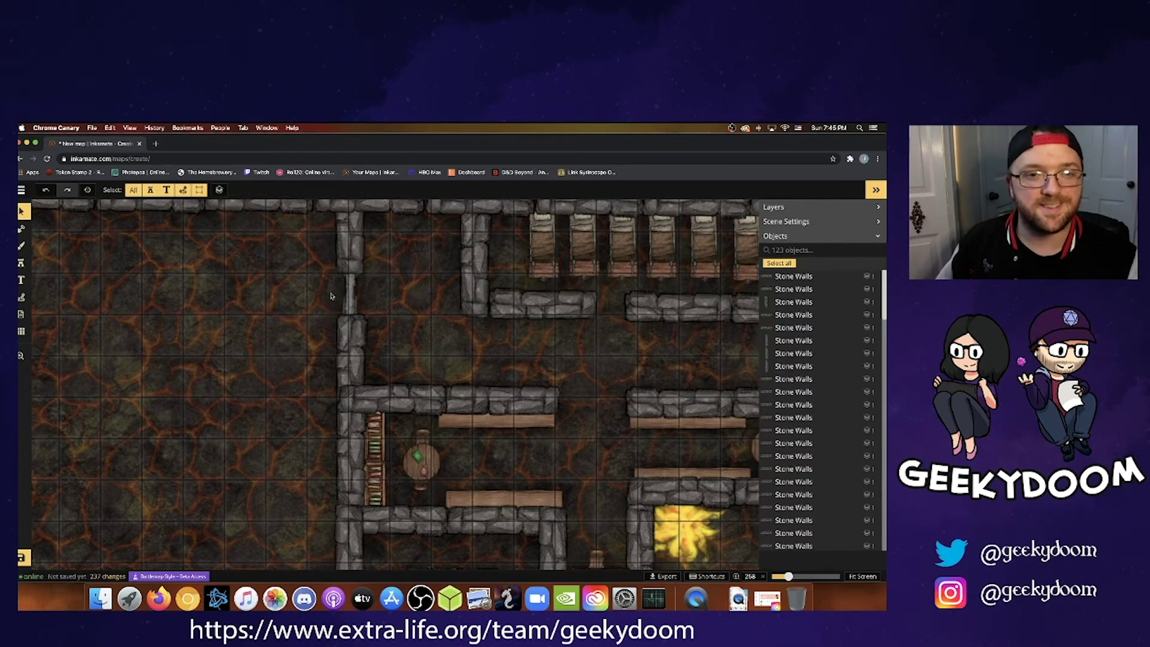
pyautogui.click(354, 294)
pyautogui.scroll(2, 355, 294)
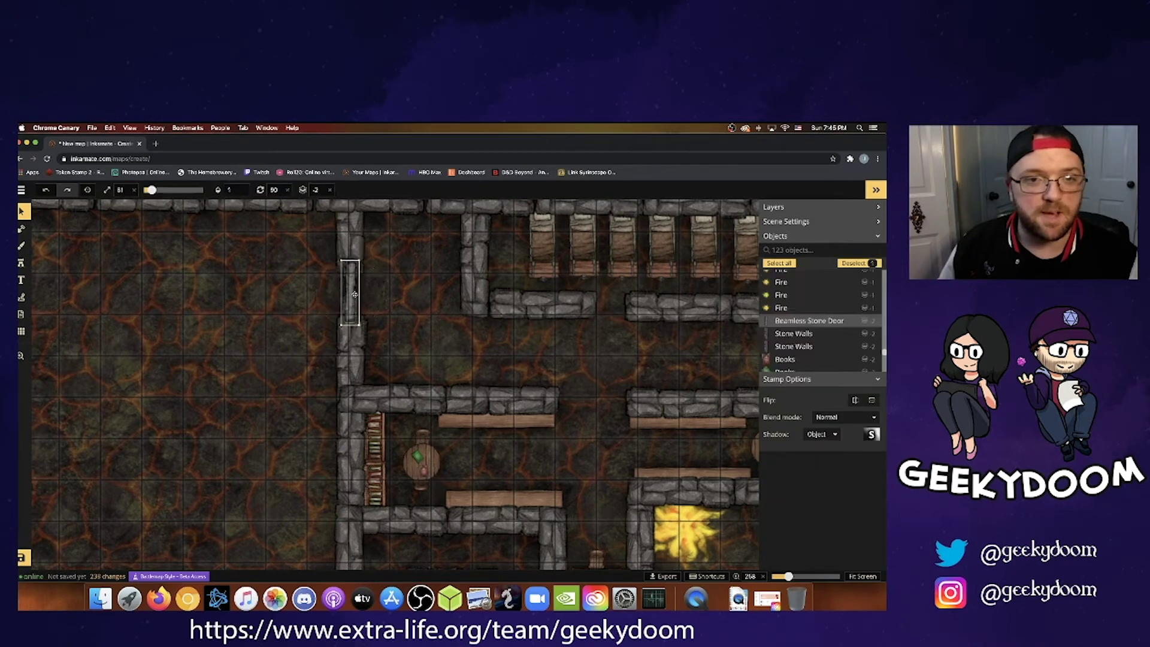
pyautogui.click(281, 313)
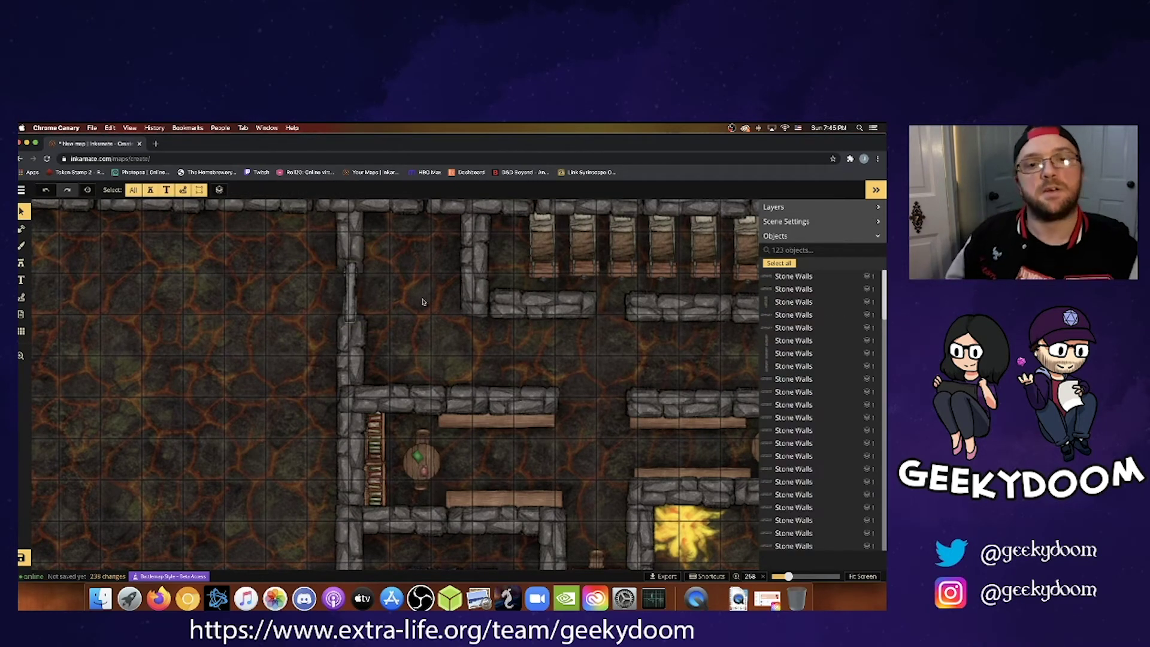
# Pick up the existing stone wall stamp and place one horizontal segment at 271 degrees, extending west from the wall just below the stone door.
pyautogui.scroll(-8, 417, 301)
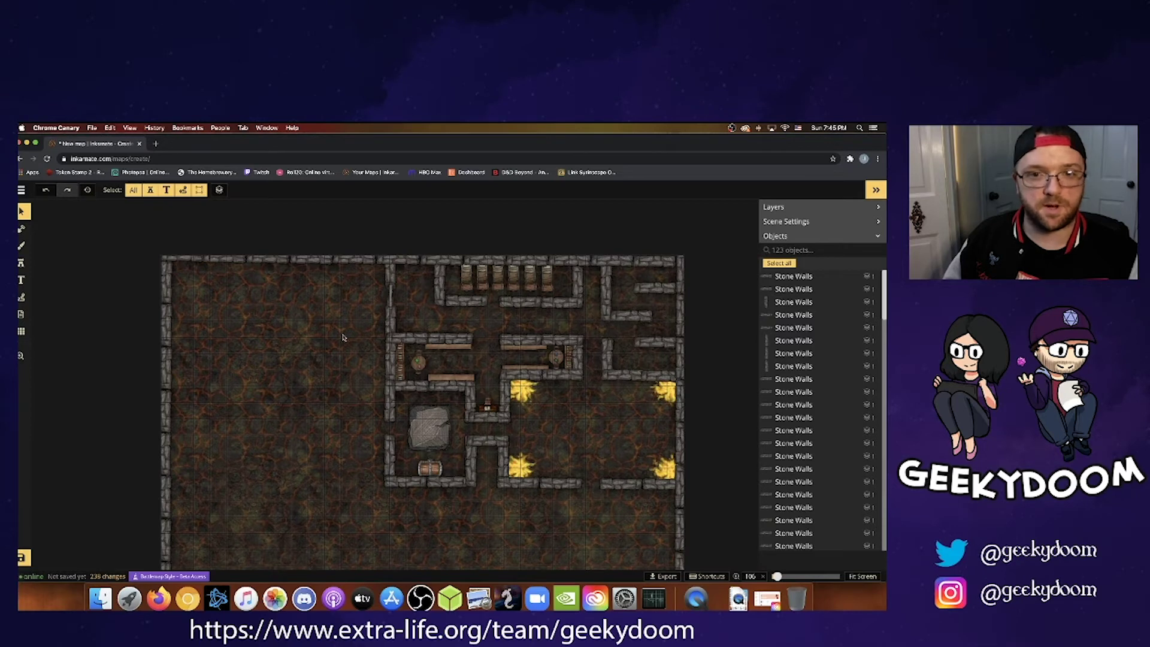
pyautogui.scroll(2, 340, 333)
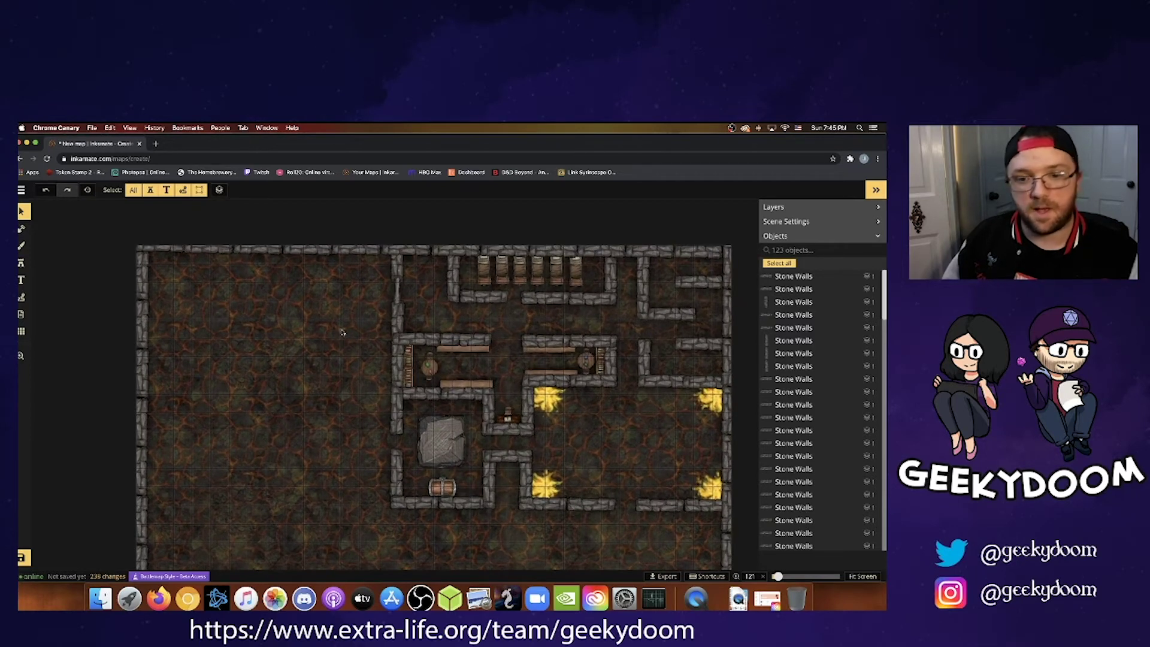
pyautogui.scroll(1, 345, 335)
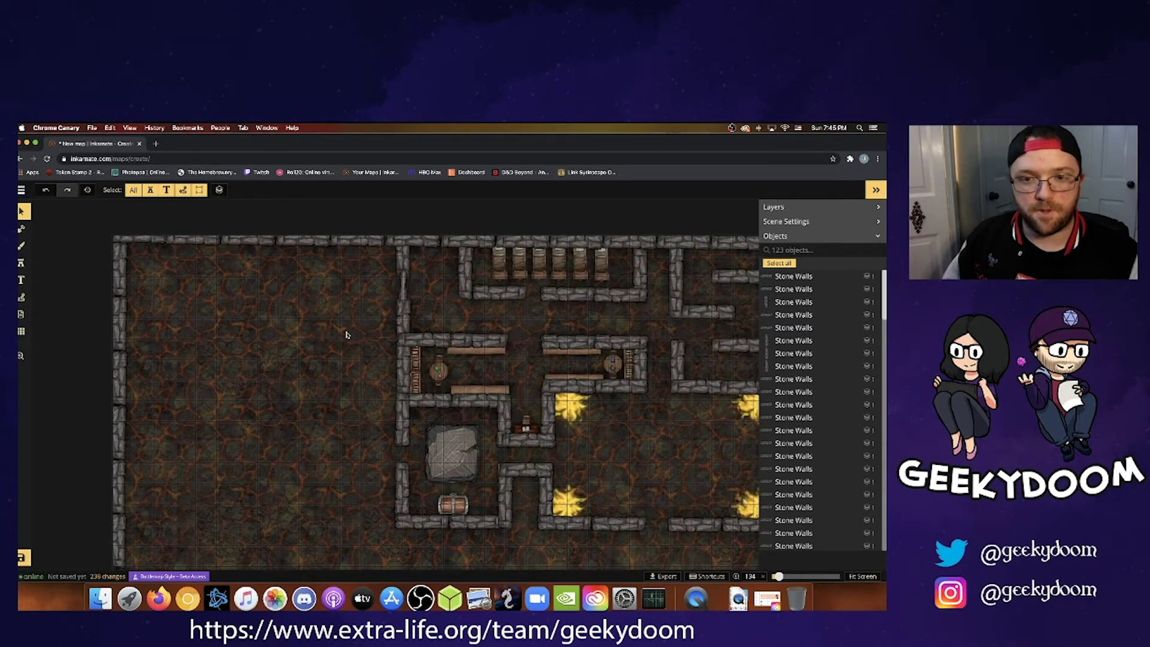
pyautogui.scroll(-1, 353, 333)
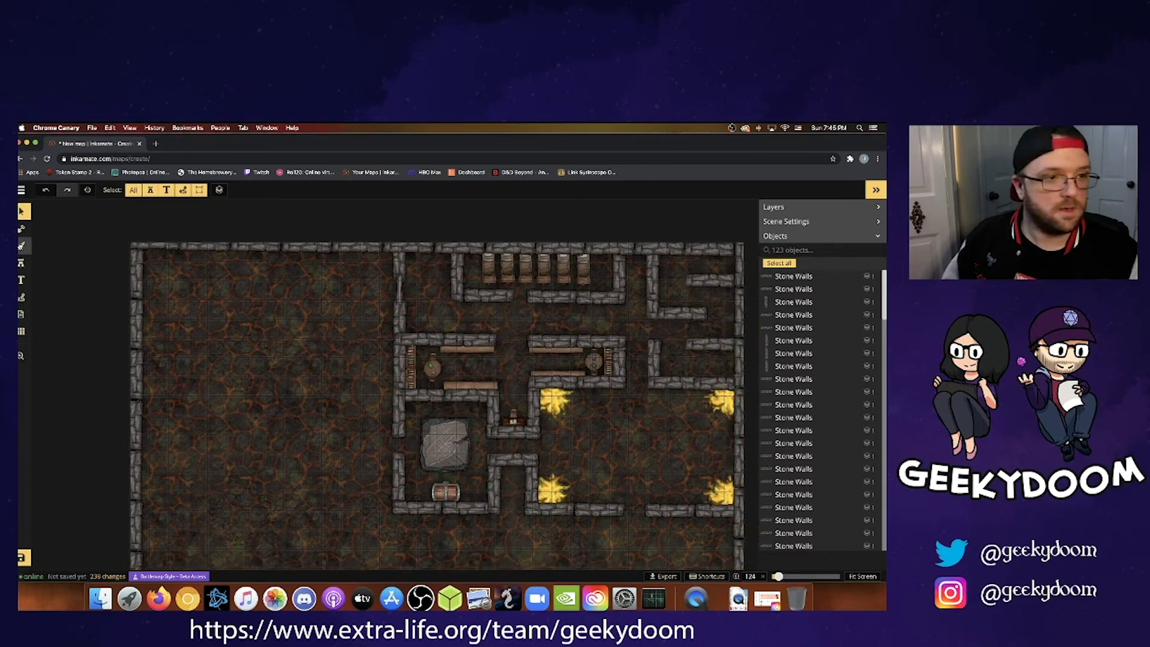
pyautogui.click(24, 264)
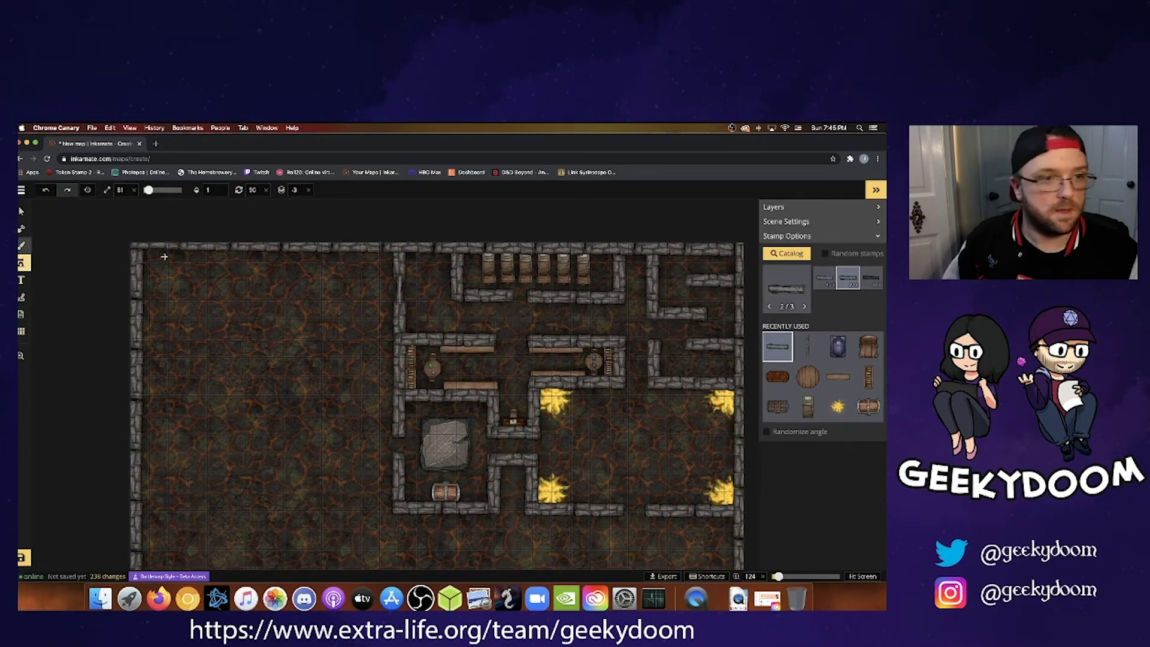
pyautogui.click(23, 212)
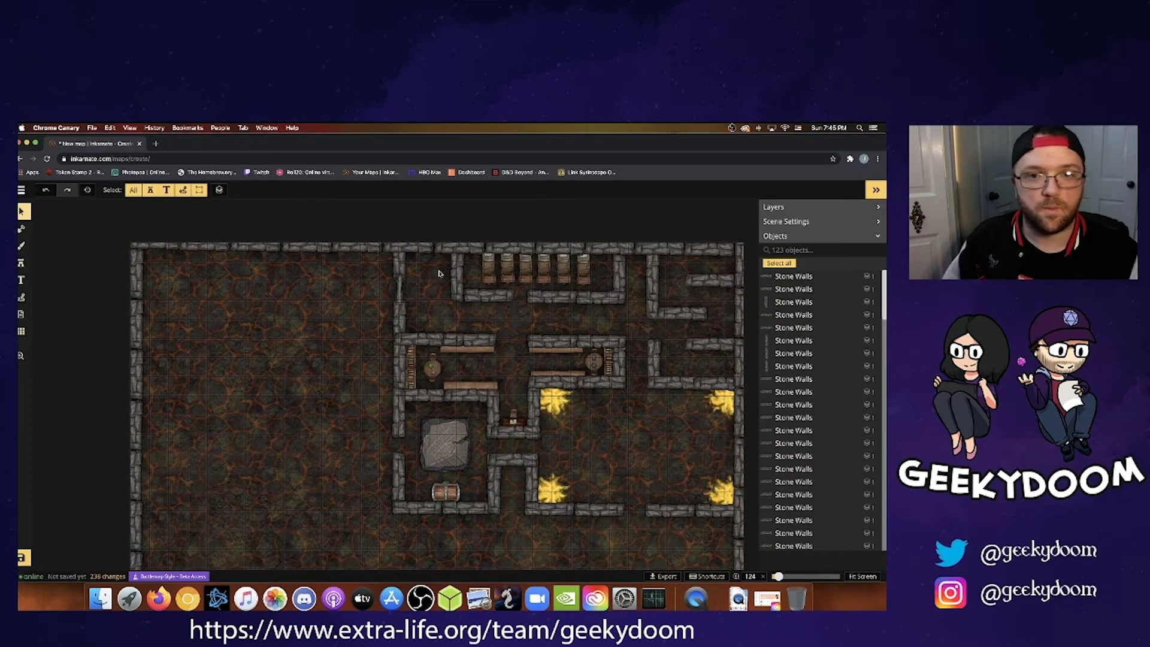
pyautogui.click(401, 266)
pyautogui.click(21, 265)
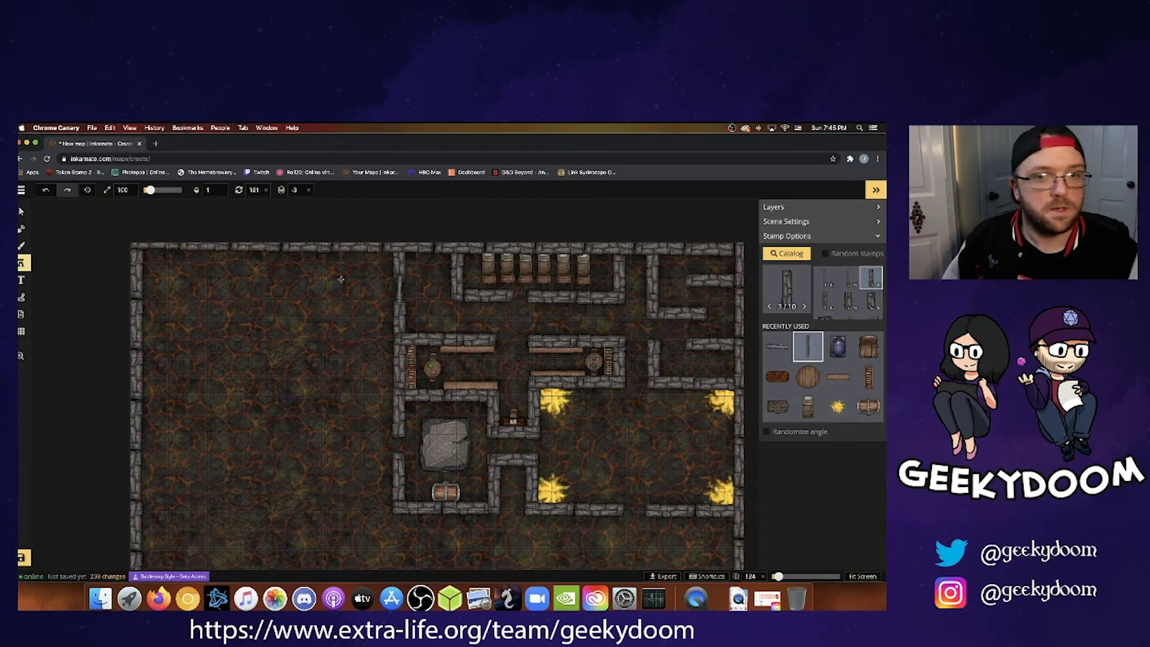
pyautogui.click(373, 296)
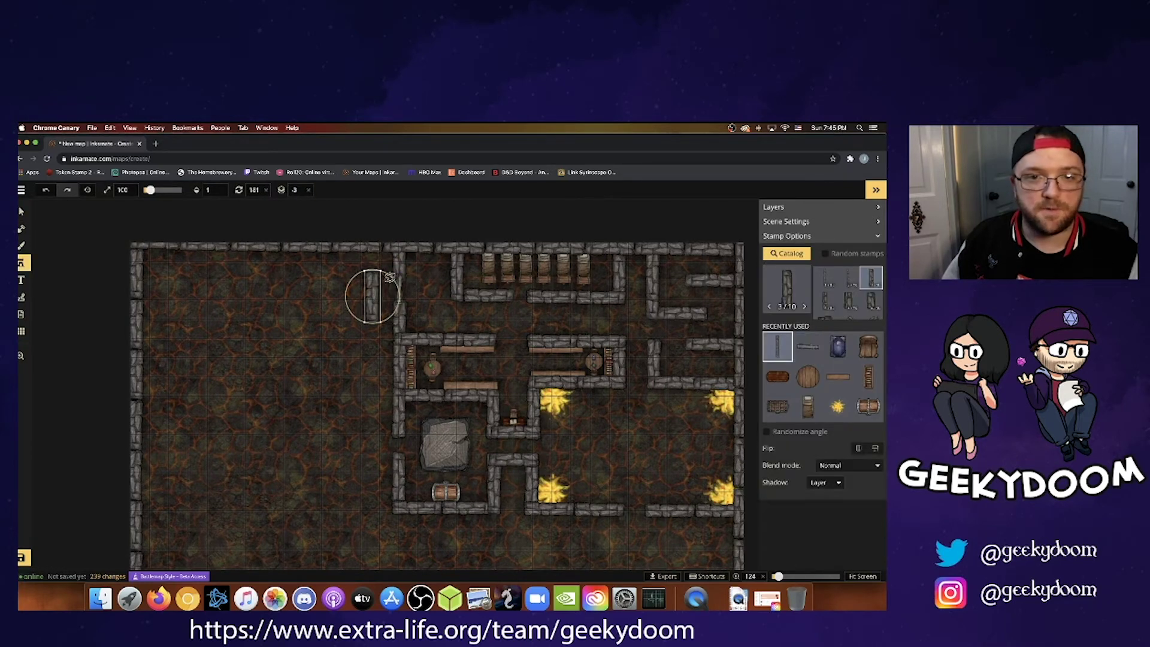
pyautogui.moveTo(396, 292); pyautogui.dragTo(380, 309)
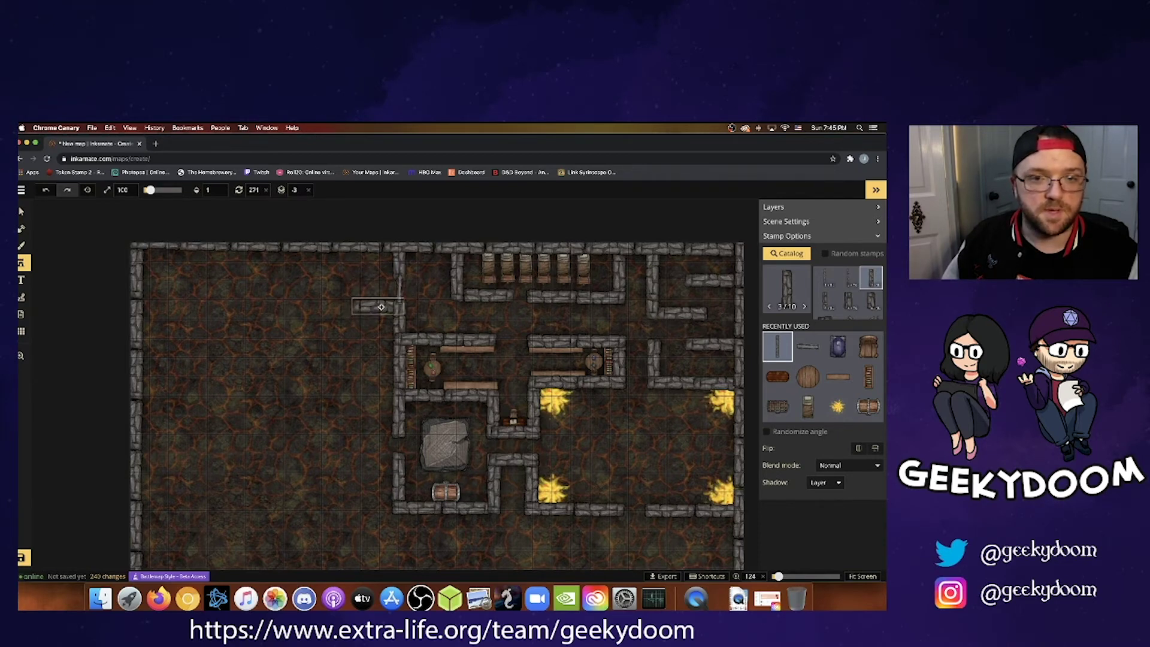
pyautogui.click(381, 307)
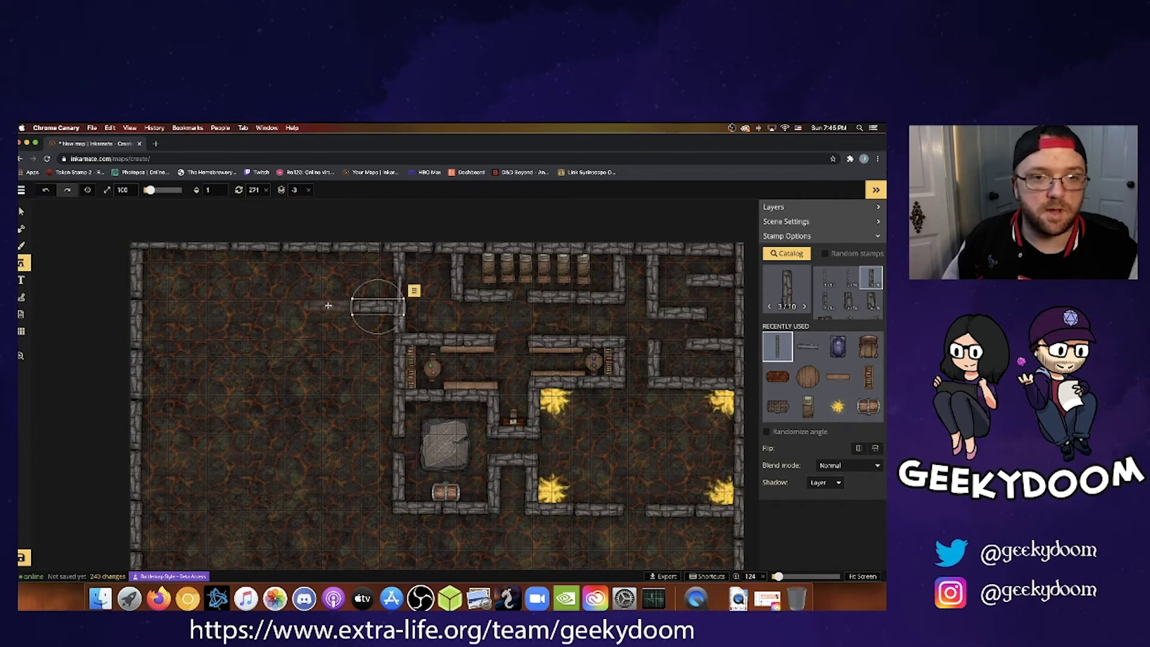
# Place four vertical stone wall segments at 1 degree, end to end, running south from the new horizontal segment's western end.
pyautogui.click(337, 354)
pyautogui.moveTo(340, 331); pyautogui.dragTo(363, 326)
pyautogui.click(361, 376)
pyautogui.moveTo(361, 375); pyautogui.dragTo(360, 370)
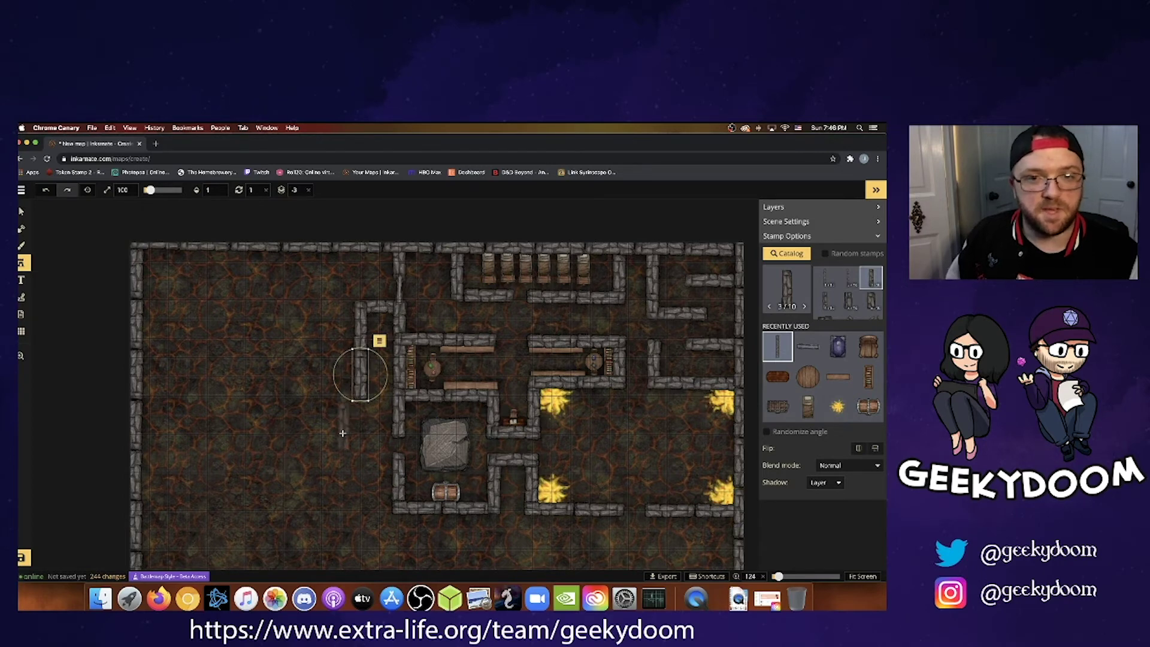
pyautogui.click(360, 436)
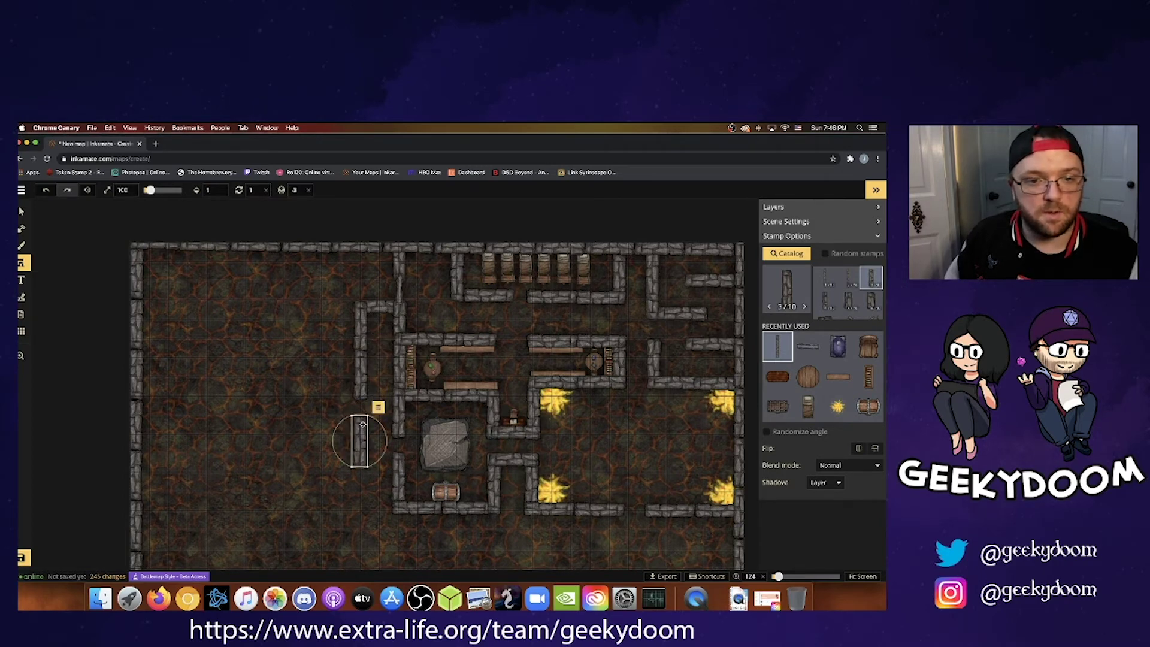
pyautogui.moveTo(362, 423); pyautogui.dragTo(362, 413)
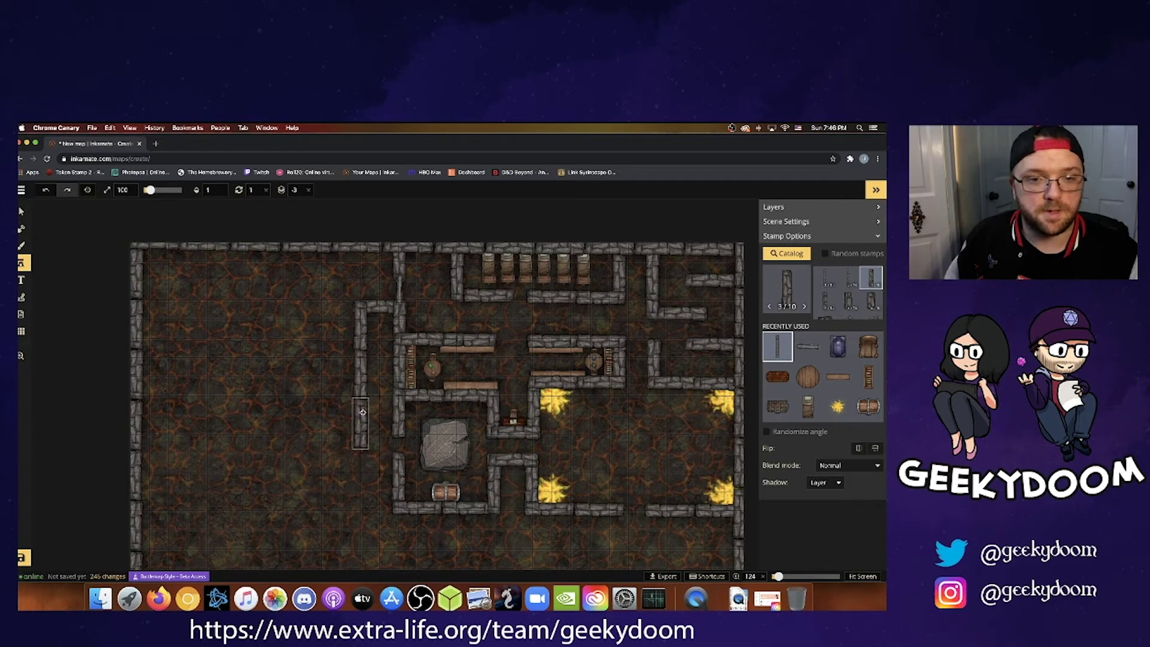
pyautogui.click(305, 456)
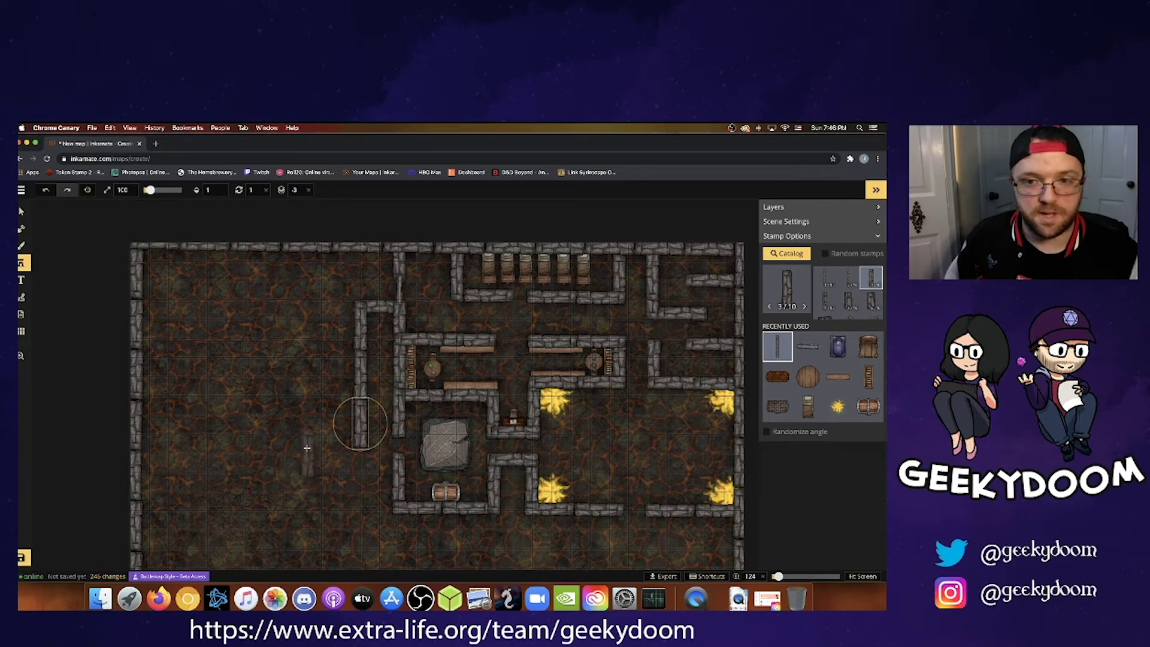
pyautogui.click(359, 473)
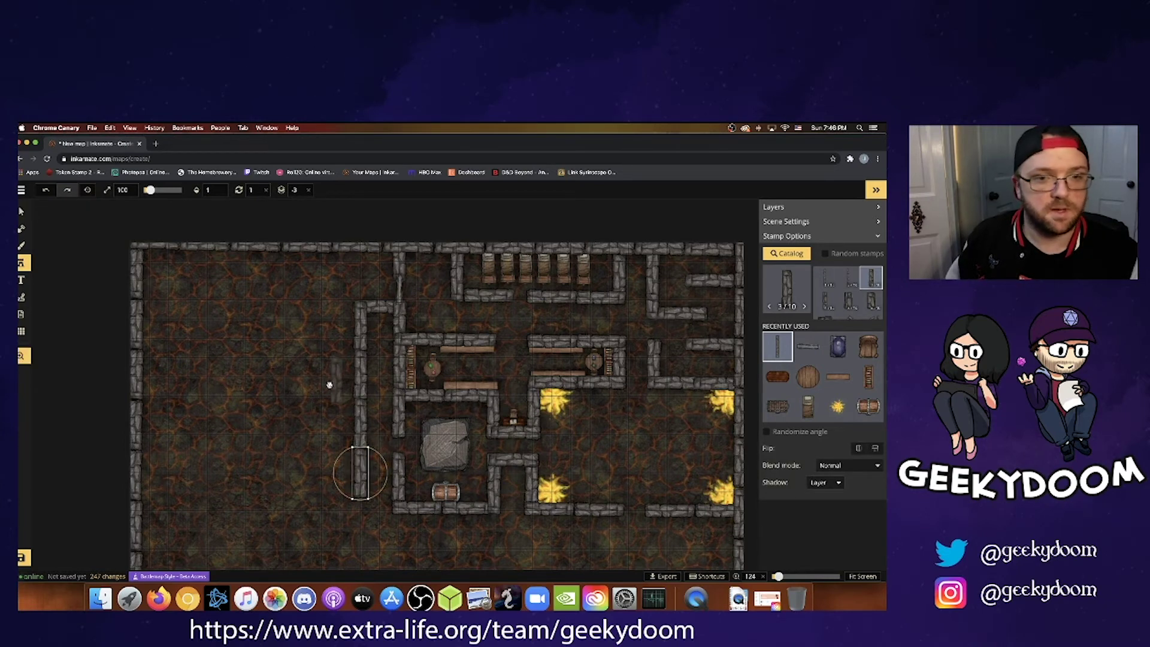
# Add four horizontal stone wall segments at 271 degrees between the new vertical wall's southern end and the western outer wall, leaving a doorway gap.
pyautogui.scroll(-3, 328, 318)
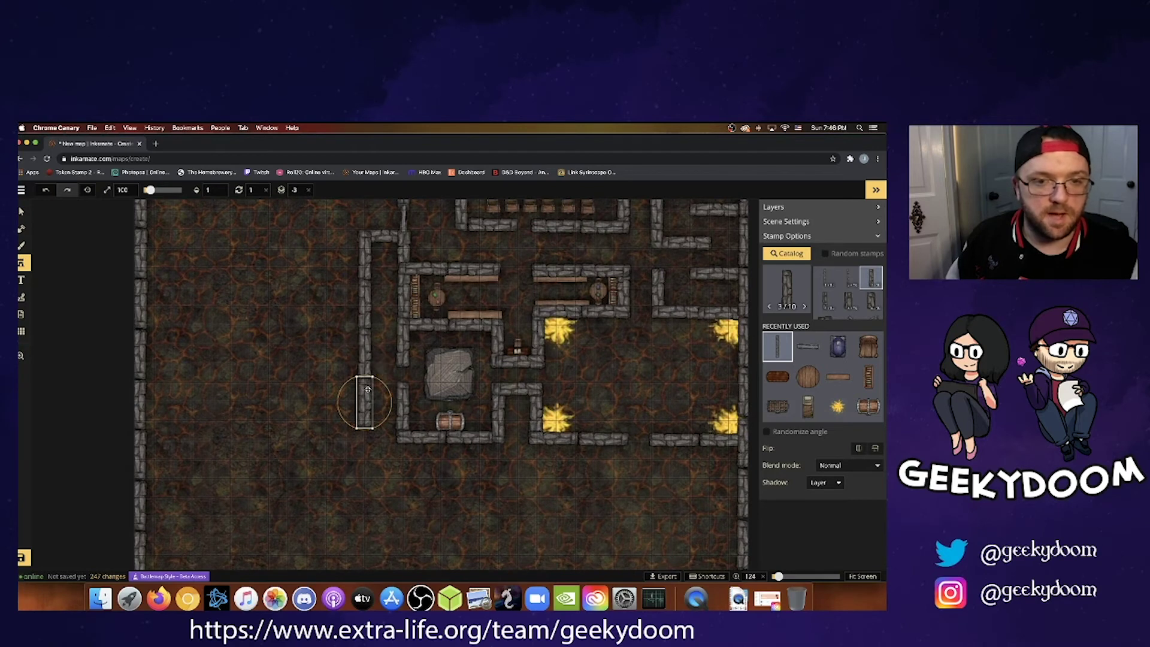
pyautogui.moveTo(367, 389); pyautogui.dragTo(170, 421)
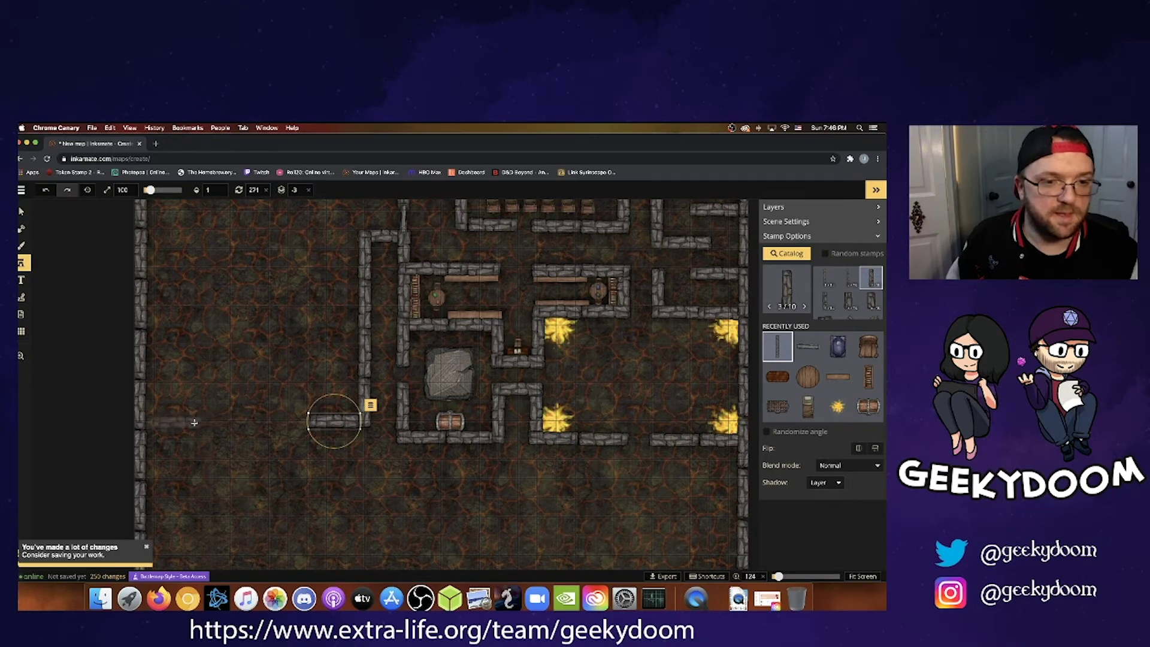
pyautogui.click(169, 421)
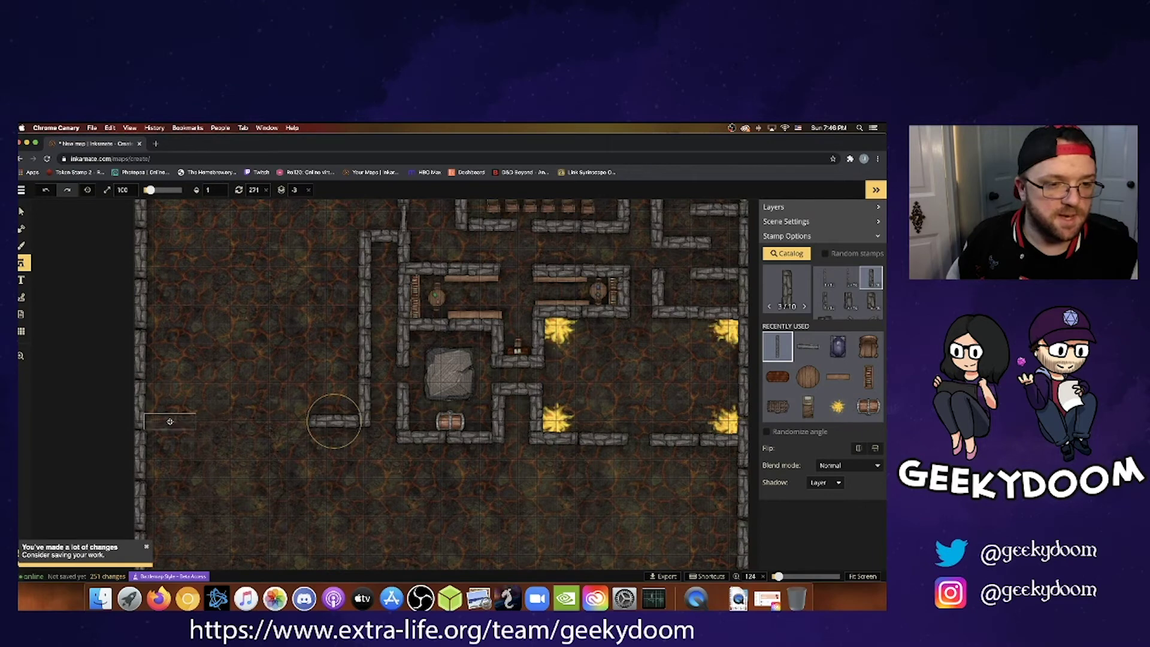
pyautogui.click(231, 422)
pyautogui.moveTo(232, 423); pyautogui.dragTo(217, 422)
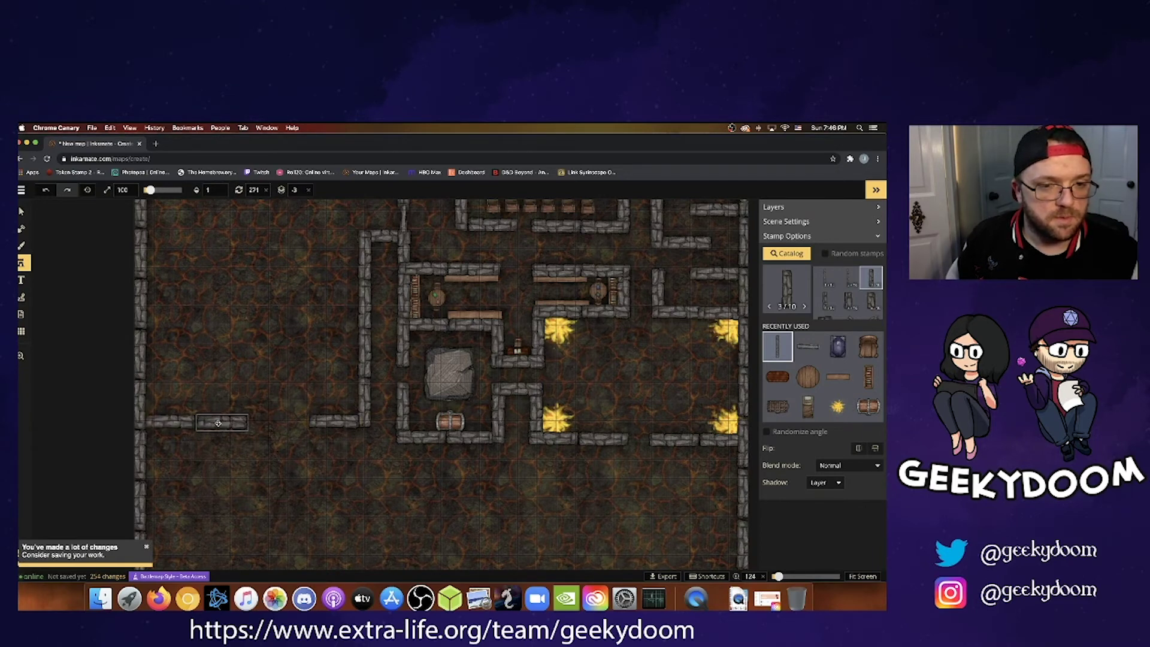
pyautogui.click(217, 423)
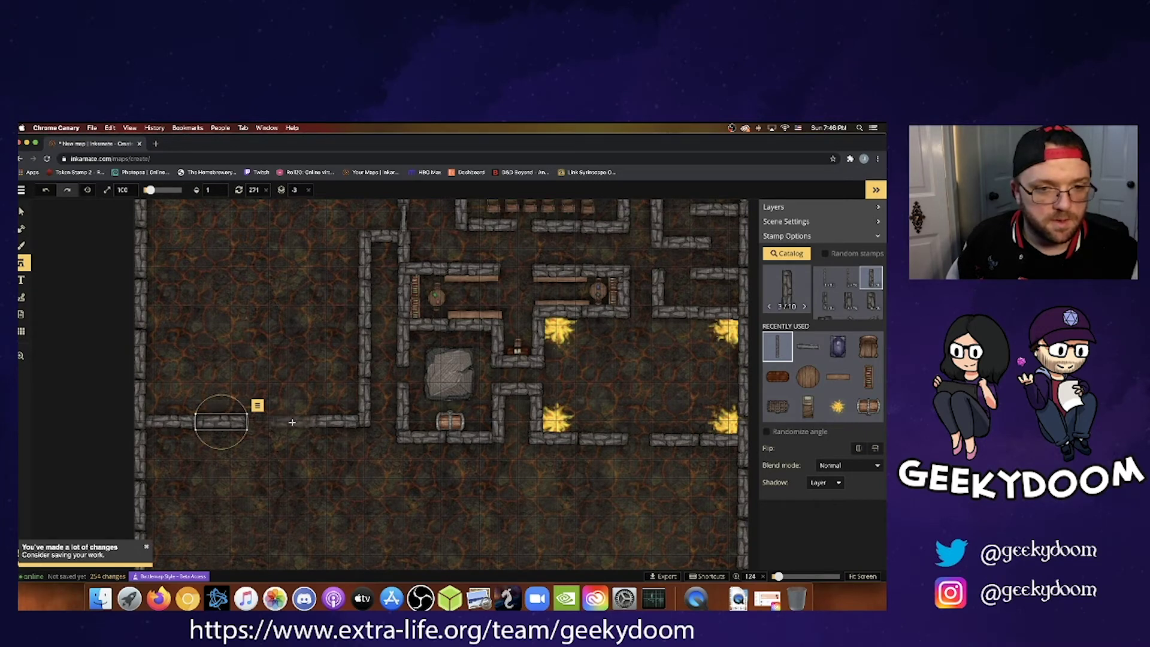
pyautogui.click(292, 422)
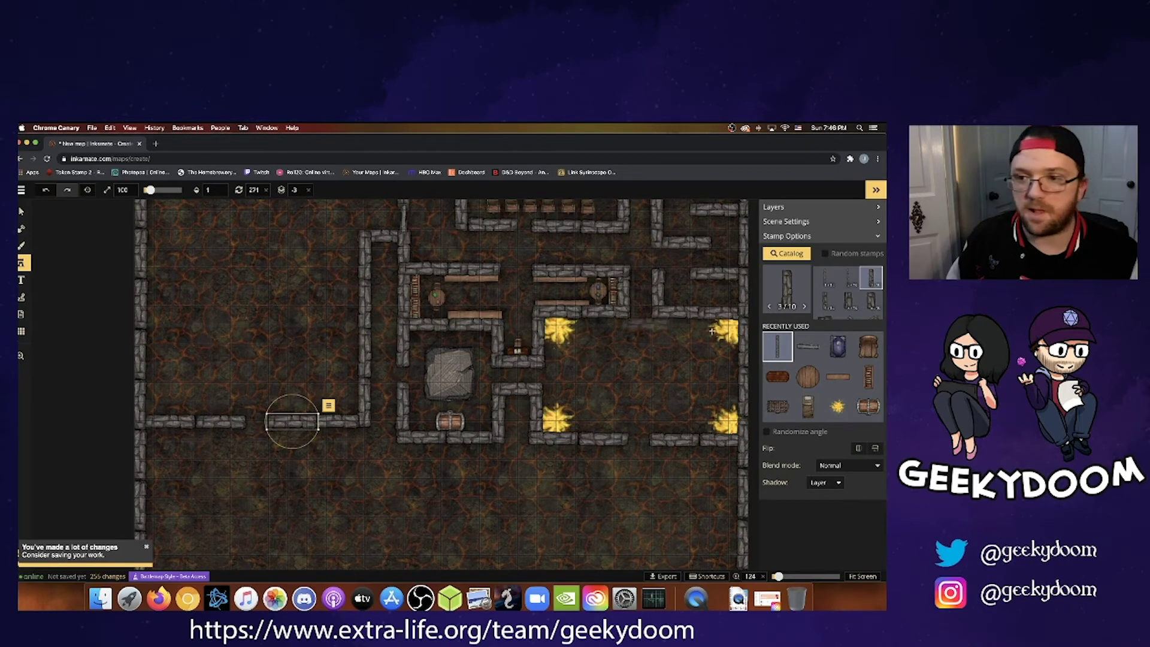
# Place the Beamless Stone Door at 181 degrees in the gap of the large western room's southern wall.
pyautogui.click(806, 347)
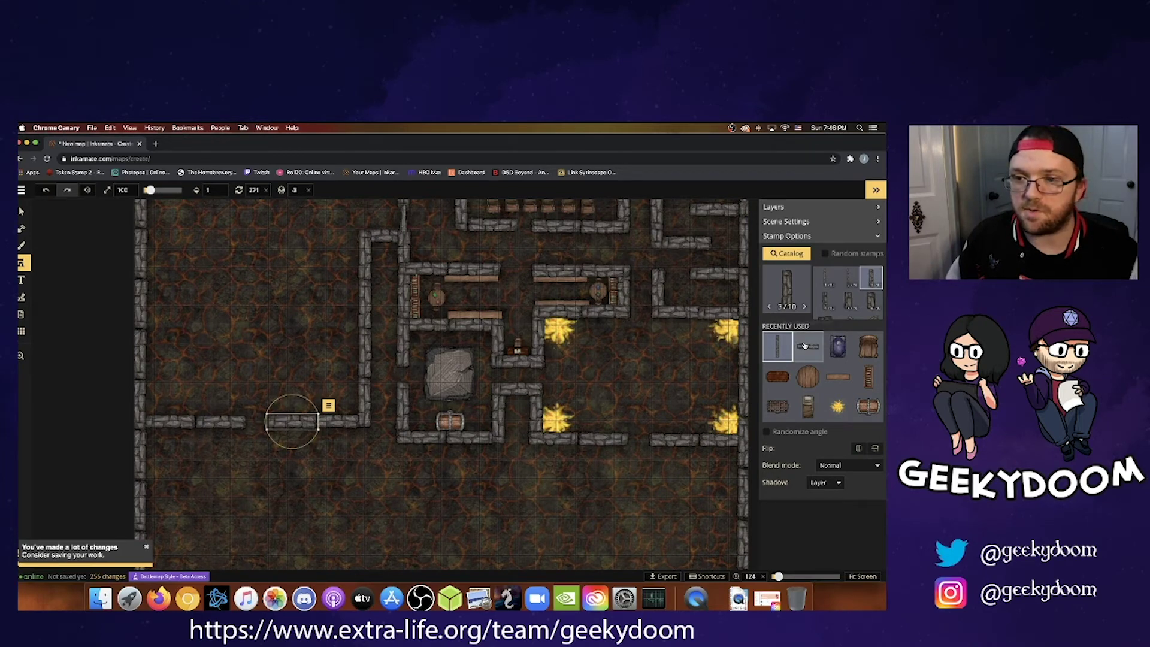
pyautogui.click(255, 422)
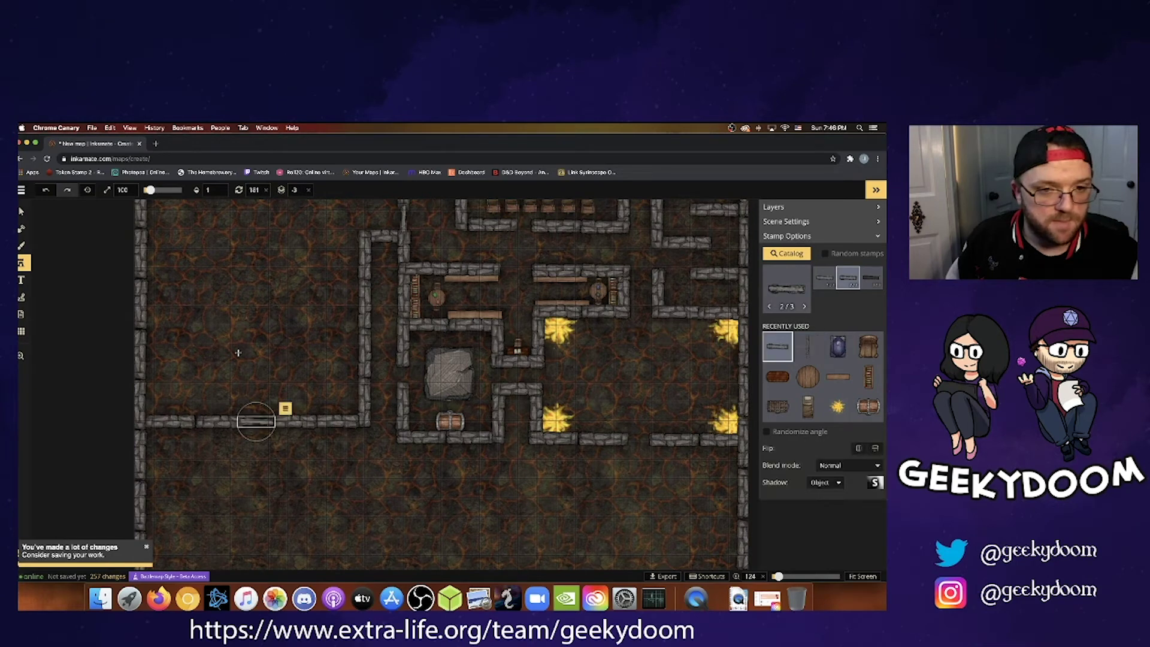
pyautogui.click(20, 211)
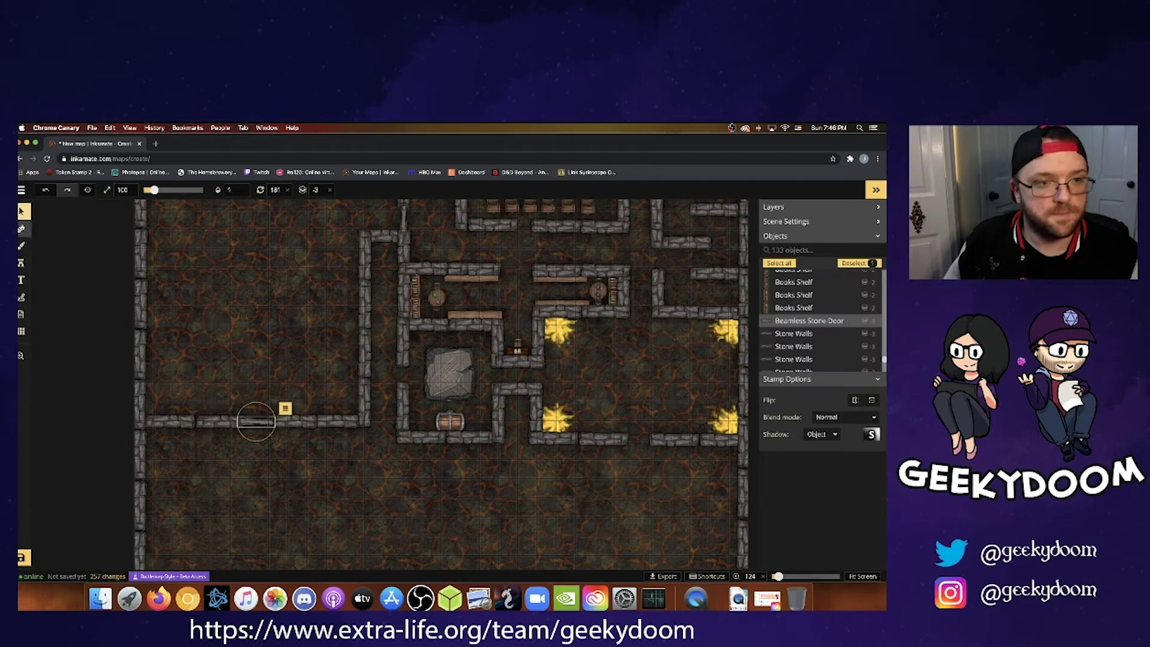
pyautogui.click(22, 265)
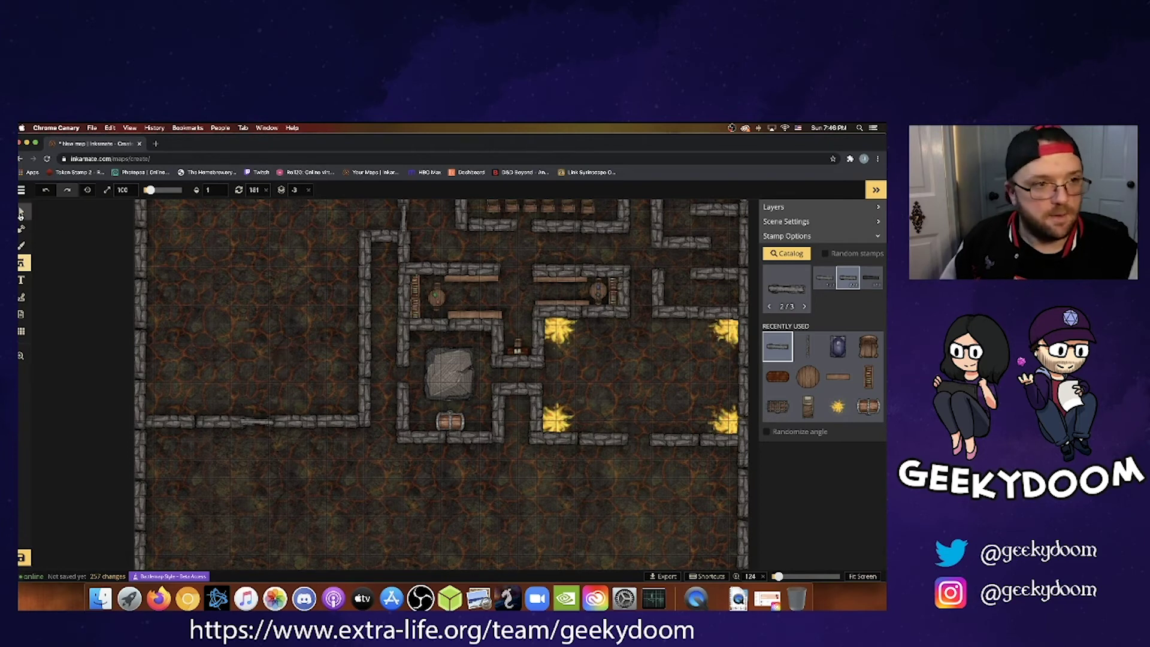
pyautogui.click(21, 213)
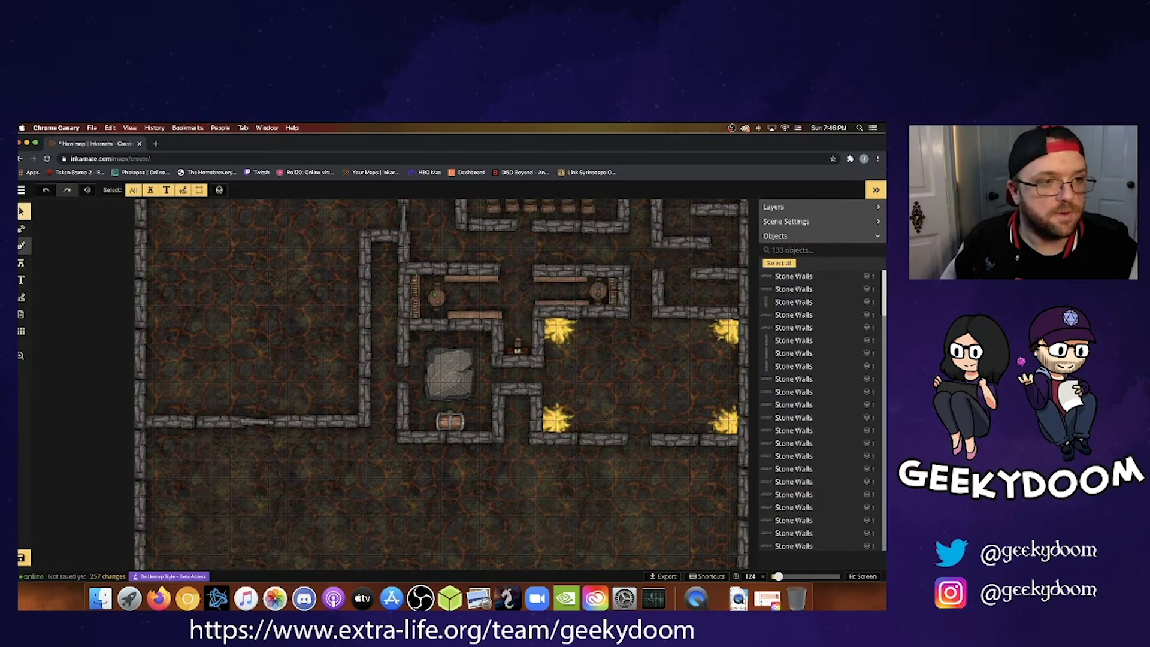
# Paint overlapping patches of the orange lava texture on the large western room's floor, using the rough-edged brush shape.
pyautogui.click(23, 245)
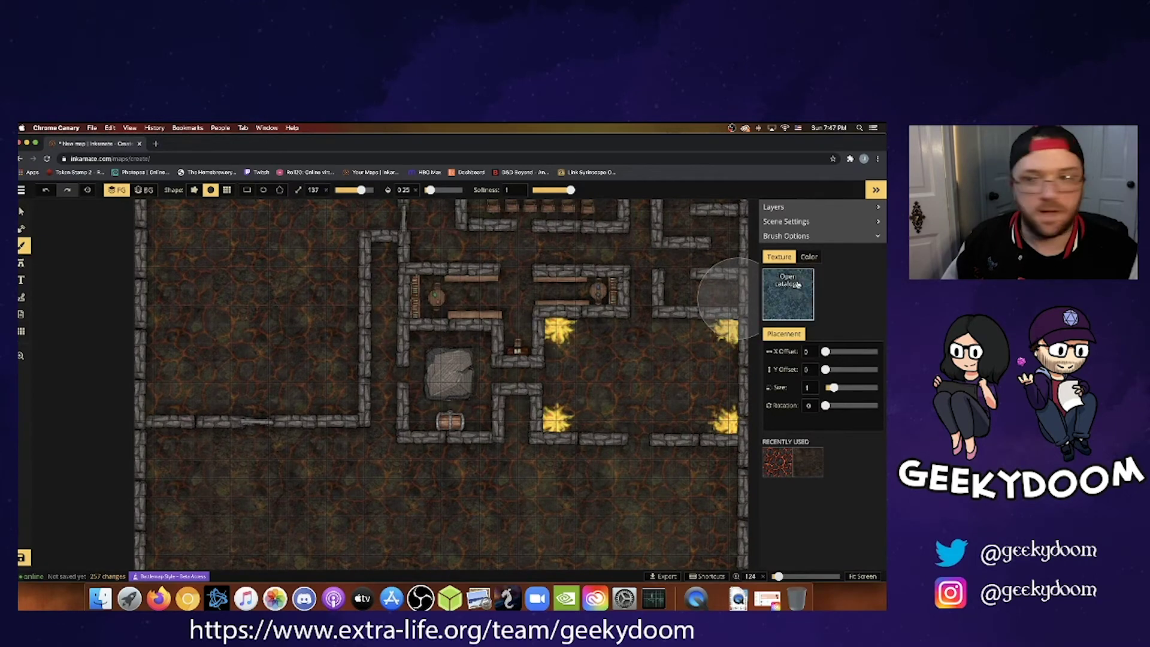
pyautogui.click(797, 285)
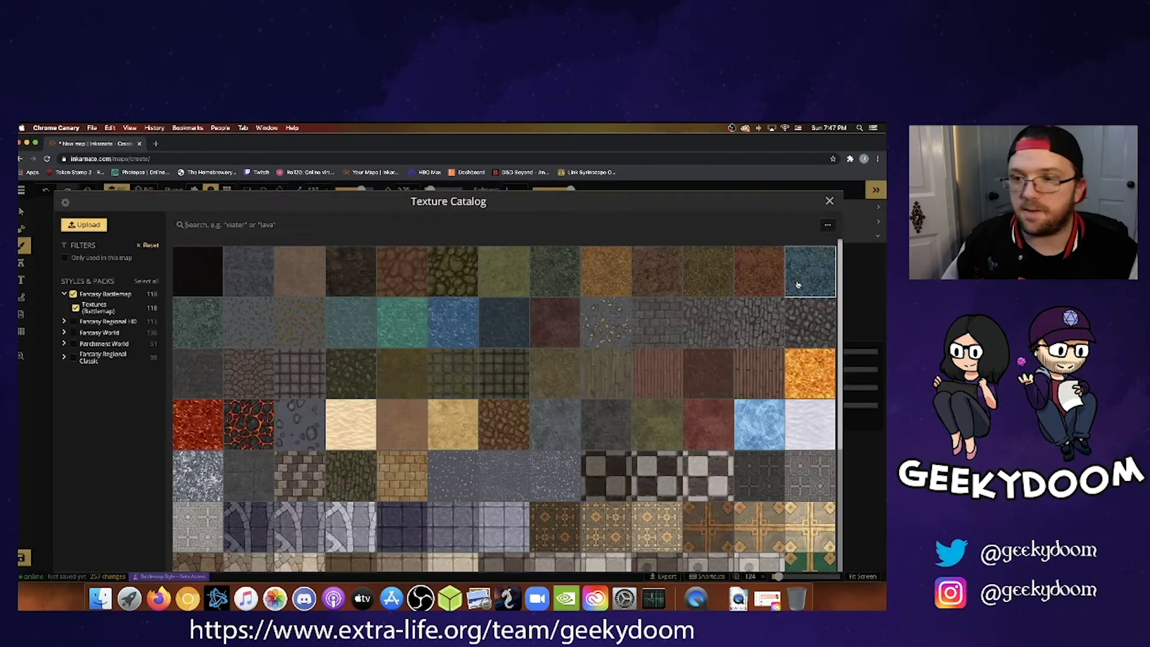
pyautogui.click(808, 370)
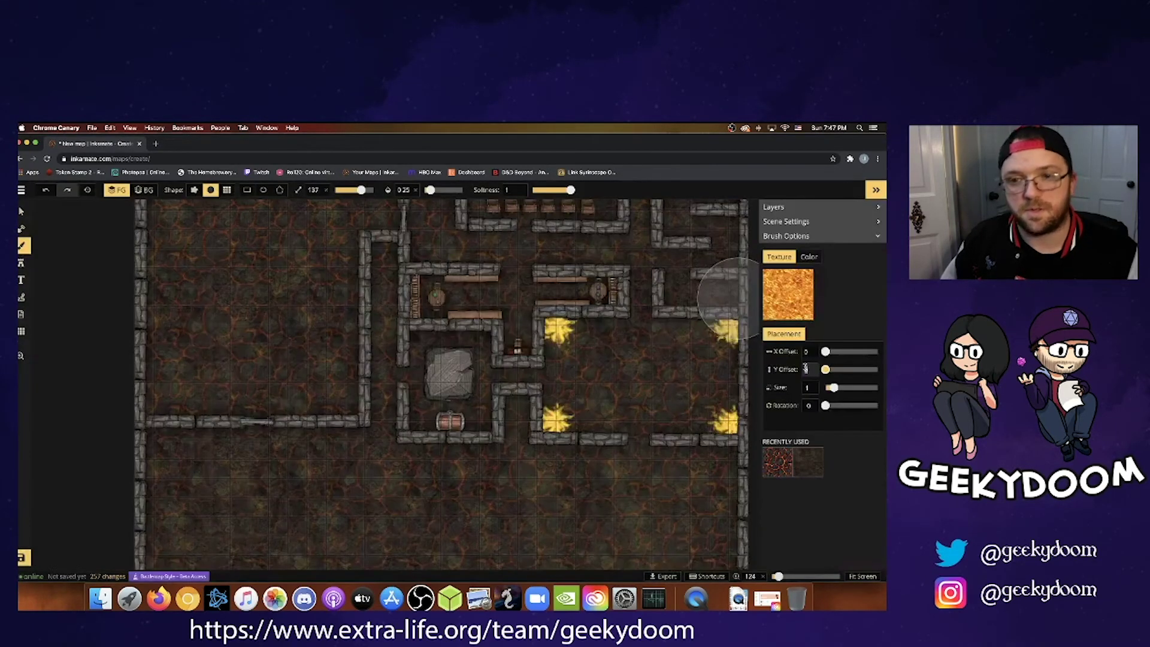
pyautogui.click(228, 190)
pyautogui.click(211, 191)
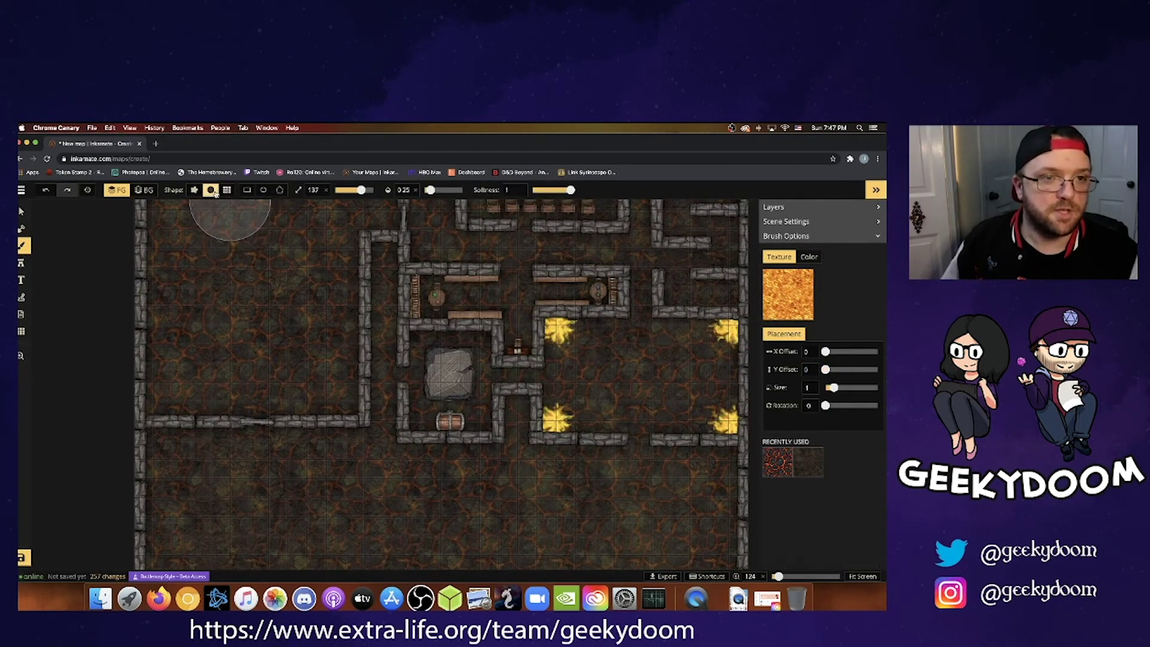
pyautogui.click(196, 193)
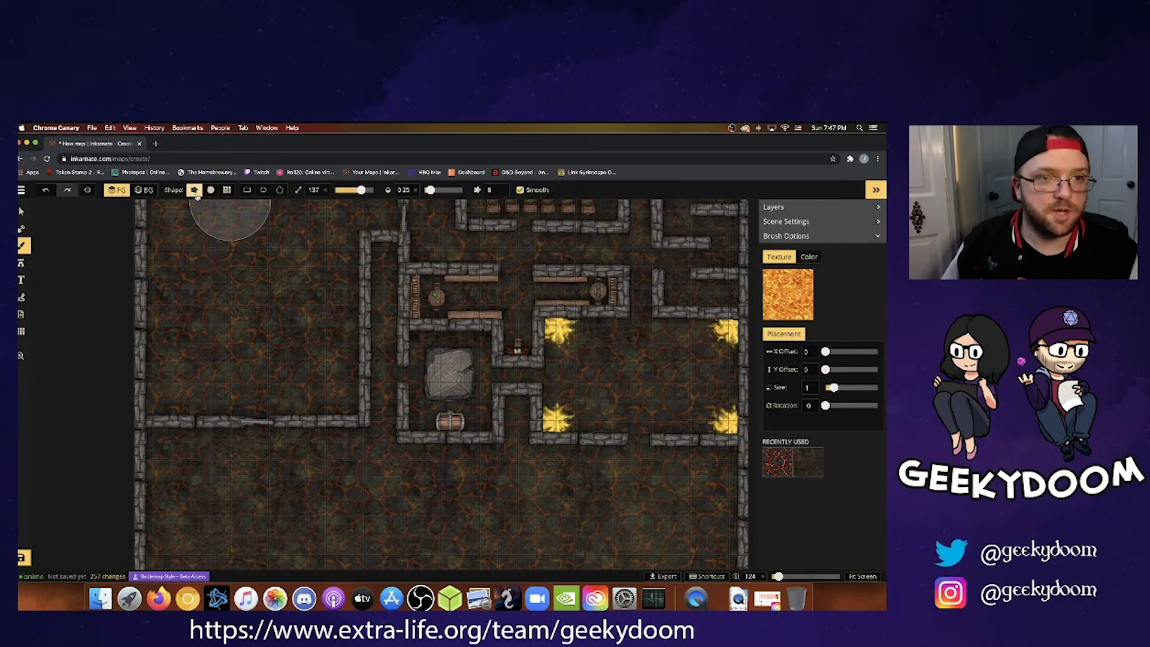
pyautogui.click(264, 273)
pyautogui.moveTo(263, 271)
pyautogui.mouseDown()
pyautogui.moveTo(224, 287)
pyautogui.moveTo(236, 326)
pyautogui.moveTo(277, 252)
pyautogui.moveTo(268, 268)
pyautogui.mouseUp()
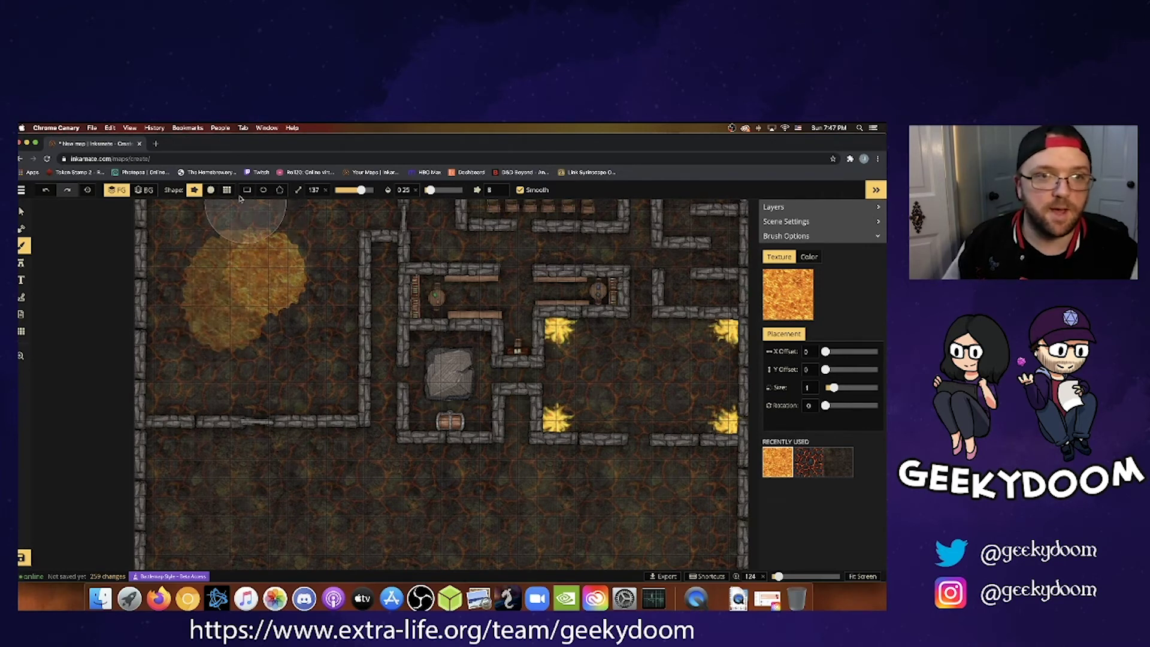
# Switch to the grid-aligned brush shape at 0.76 opacity and try a size 115 lava stroke near the large western room's northeastern corner.
pyautogui.click(448, 191)
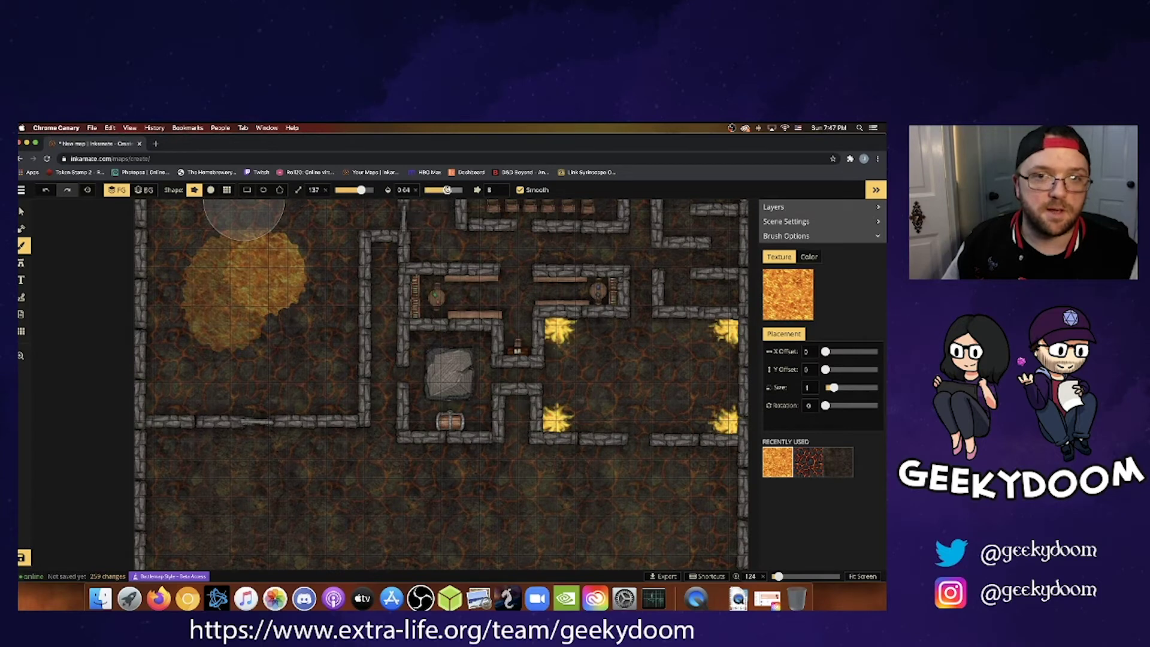
pyautogui.click(226, 190)
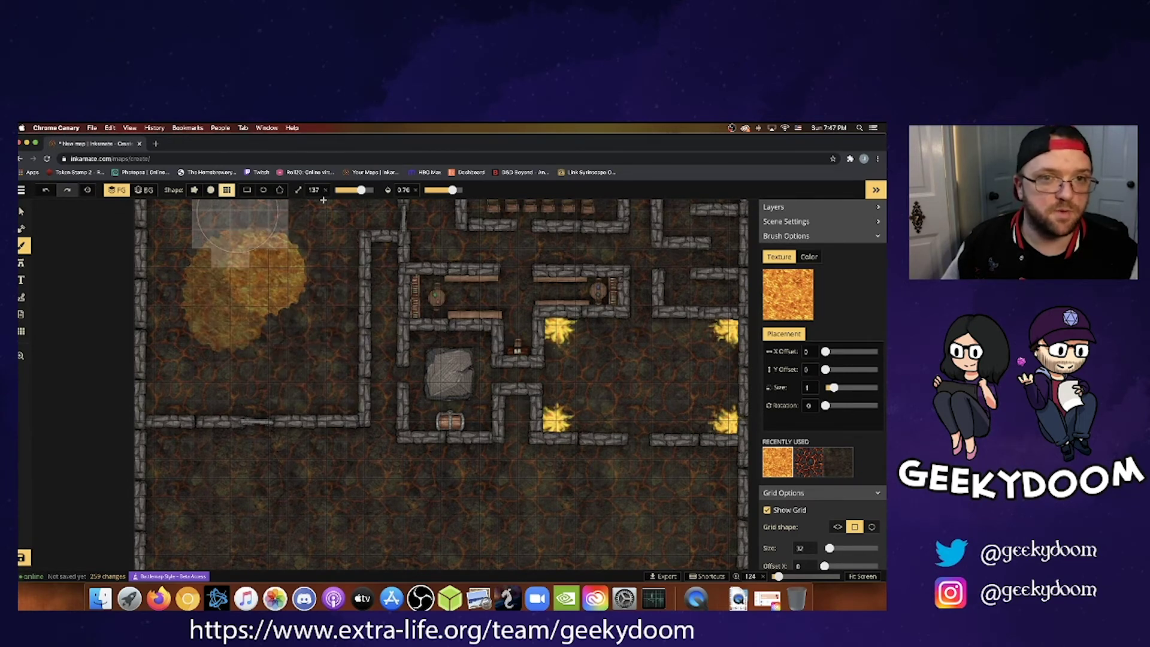
pyautogui.moveTo(361, 190); pyautogui.dragTo(357, 190)
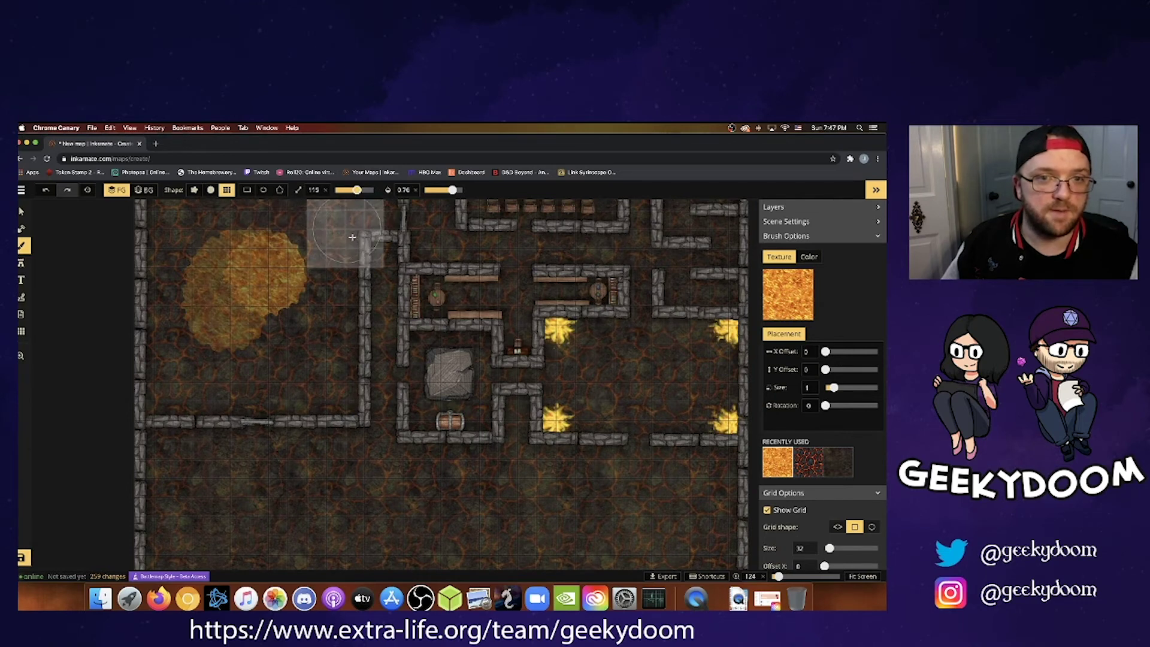
pyautogui.moveTo(329, 249)
pyautogui.mouseDown()
pyautogui.moveTo(330, 302)
pyautogui.moveTo(326, 240)
pyautogui.moveTo(324, 256)
pyautogui.mouseUp()
pyautogui.press('super+z')
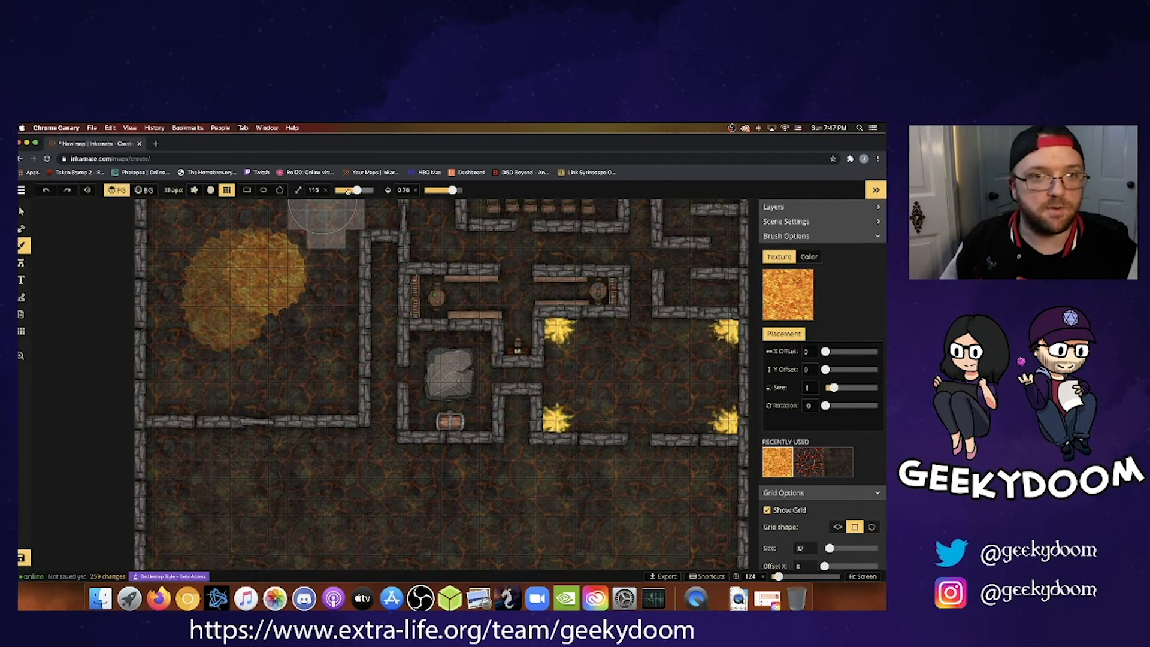
# Fill the large western room's entire floor, including its northeastern alcove, with the orange lava texture, starting at brush size 78.
pyautogui.moveTo(355, 190); pyautogui.dragTo(349, 190)
pyautogui.moveTo(337, 251)
pyautogui.mouseDown()
pyautogui.moveTo(333, 389)
pyautogui.moveTo(154, 389)
pyautogui.moveTo(173, 354)
pyautogui.moveTo(168, 289)
pyautogui.moveTo(280, 285)
pyautogui.moveTo(318, 339)
pyautogui.moveTo(202, 344)
pyautogui.mouseUp()
pyautogui.press('space')
pyautogui.moveTo(315, 309); pyautogui.dragTo(327, 353)
pyautogui.moveTo(327, 354); pyautogui.dragTo(331, 383, button='right')
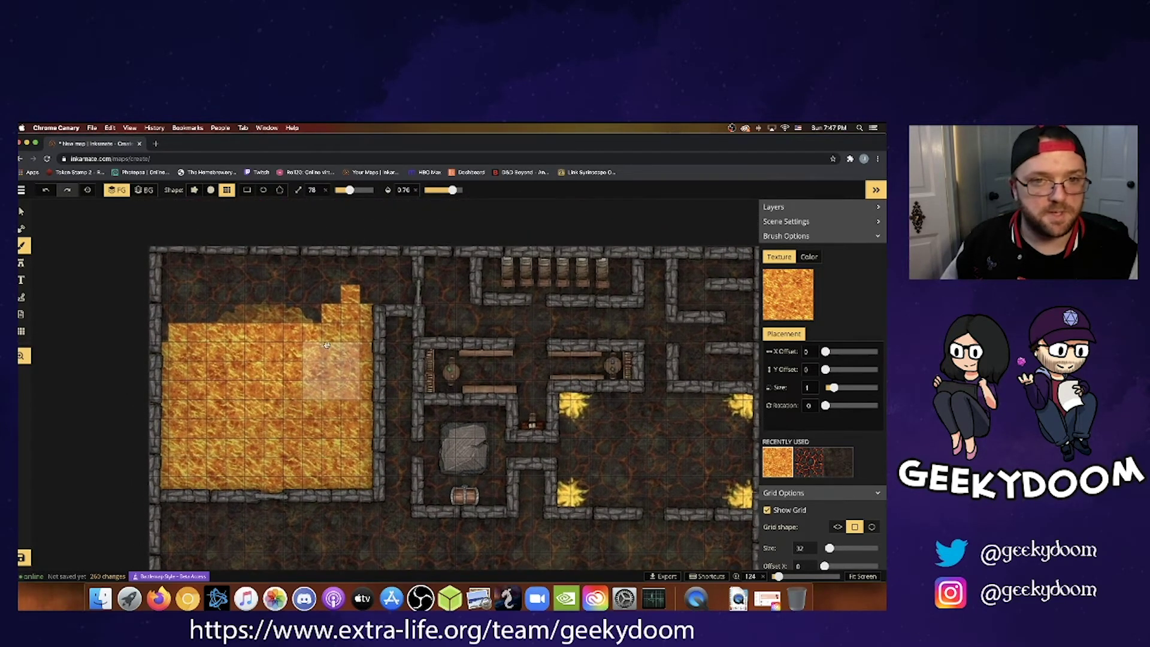
pyautogui.moveTo(329, 278)
pyautogui.mouseDown()
pyautogui.moveTo(179, 277)
pyautogui.moveTo(182, 329)
pyautogui.moveTo(320, 289)
pyautogui.mouseUp()
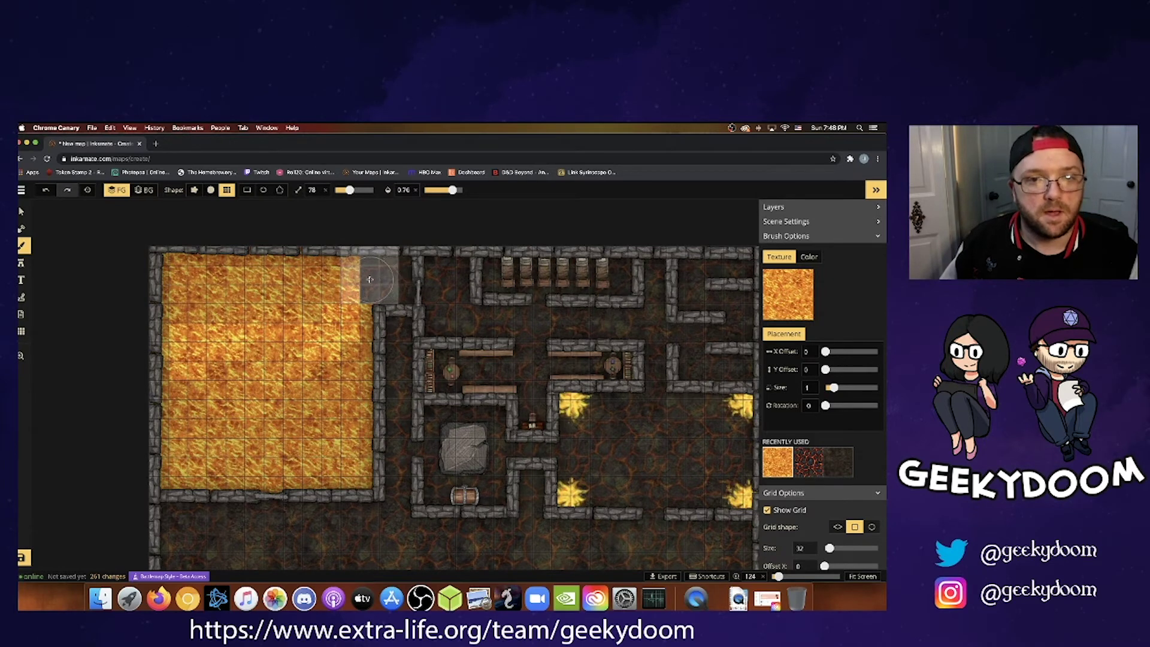
pyautogui.click(376, 278)
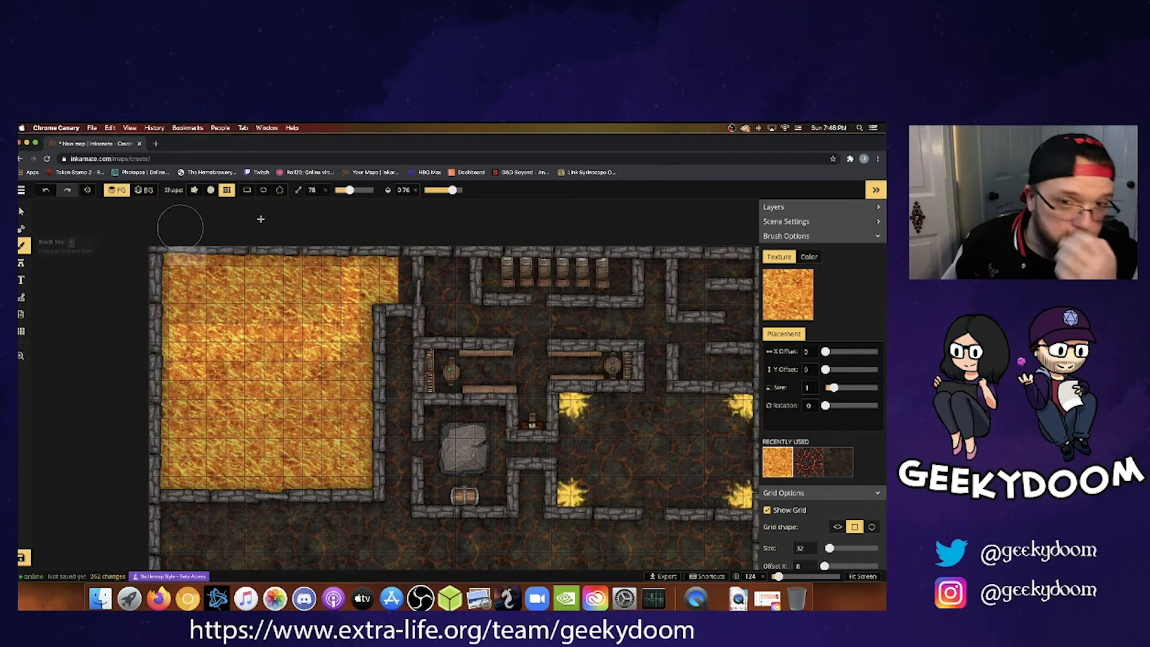
pyautogui.click(391, 280)
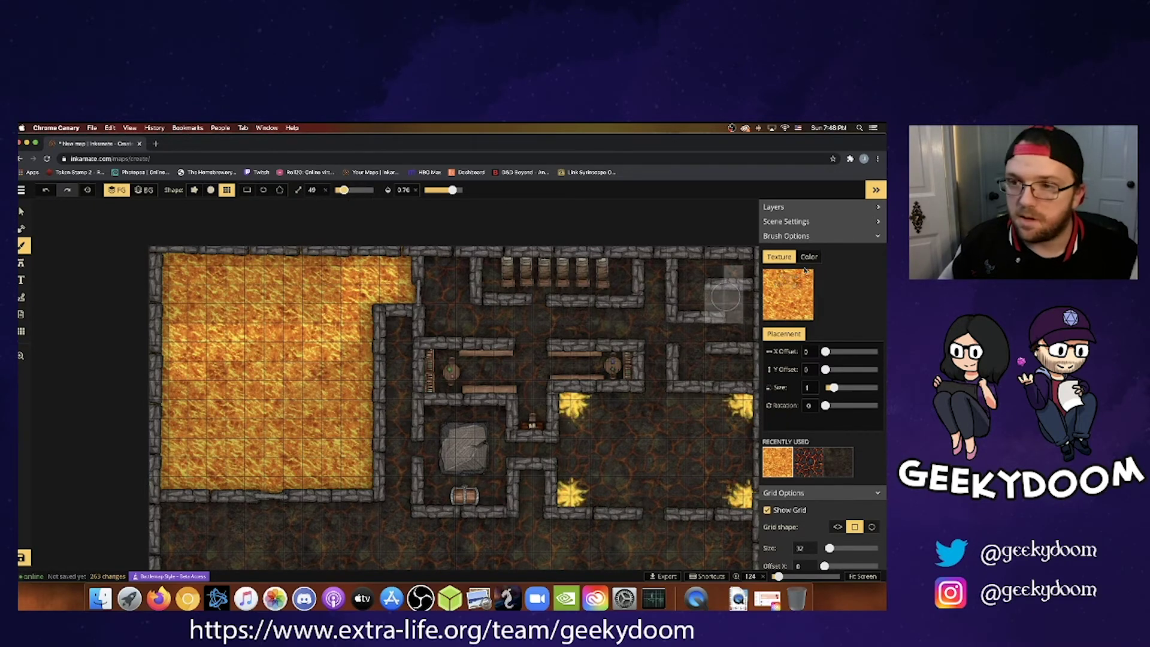
# Choose the black cracked-lava texture and paint a small rocky patch inside the lava room's southern door with the rough-edged brush shape.
pyautogui.click(788, 281)
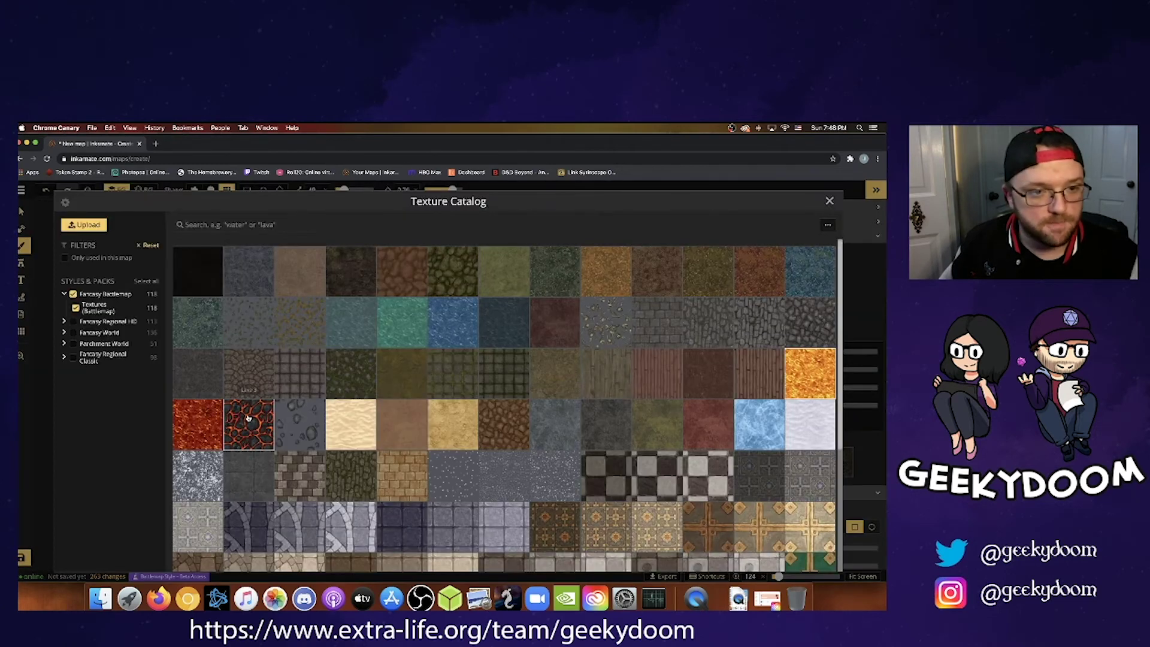
pyautogui.click(248, 417)
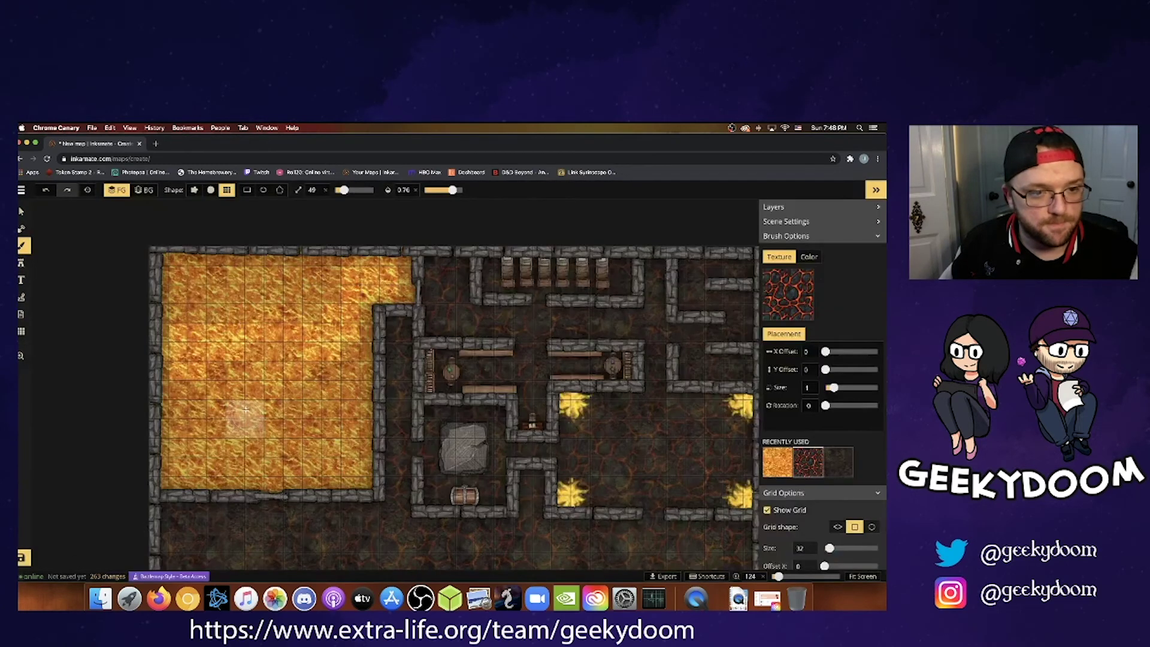
pyautogui.click(272, 477)
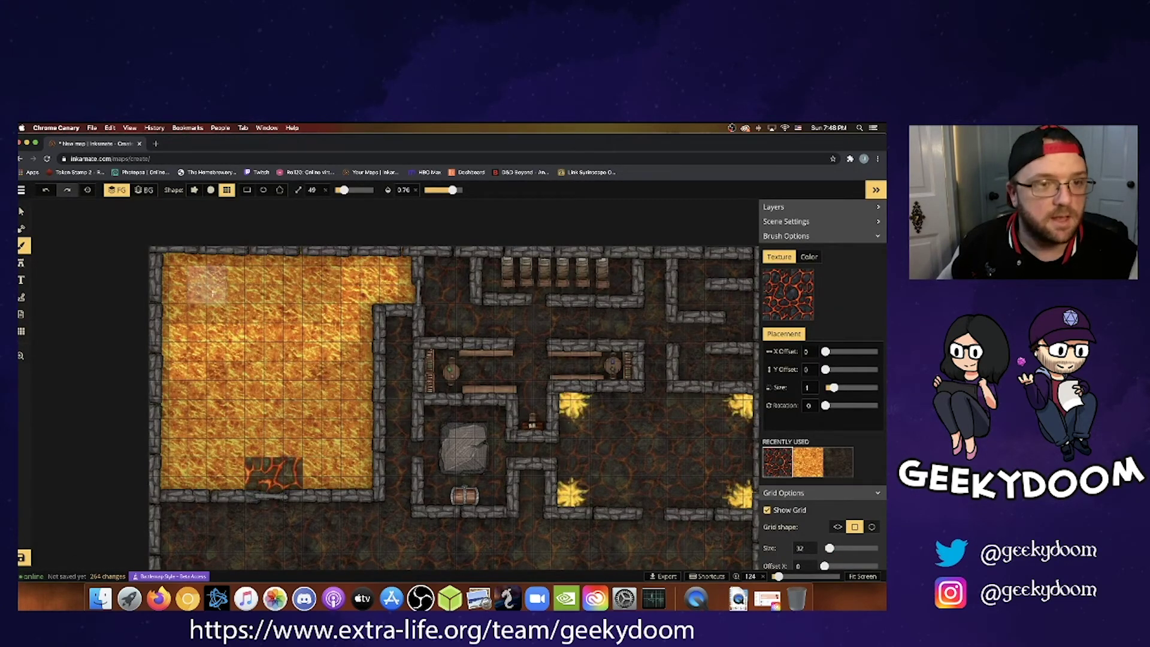
pyautogui.hotkey('ctrl', 'z')
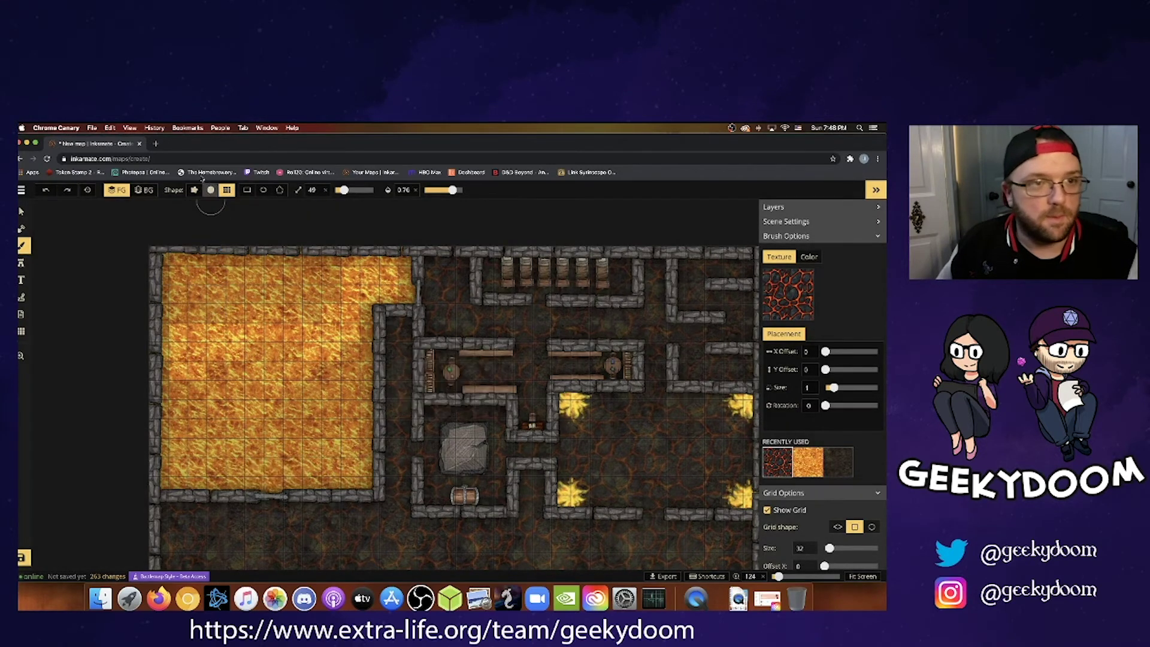
pyautogui.click(194, 190)
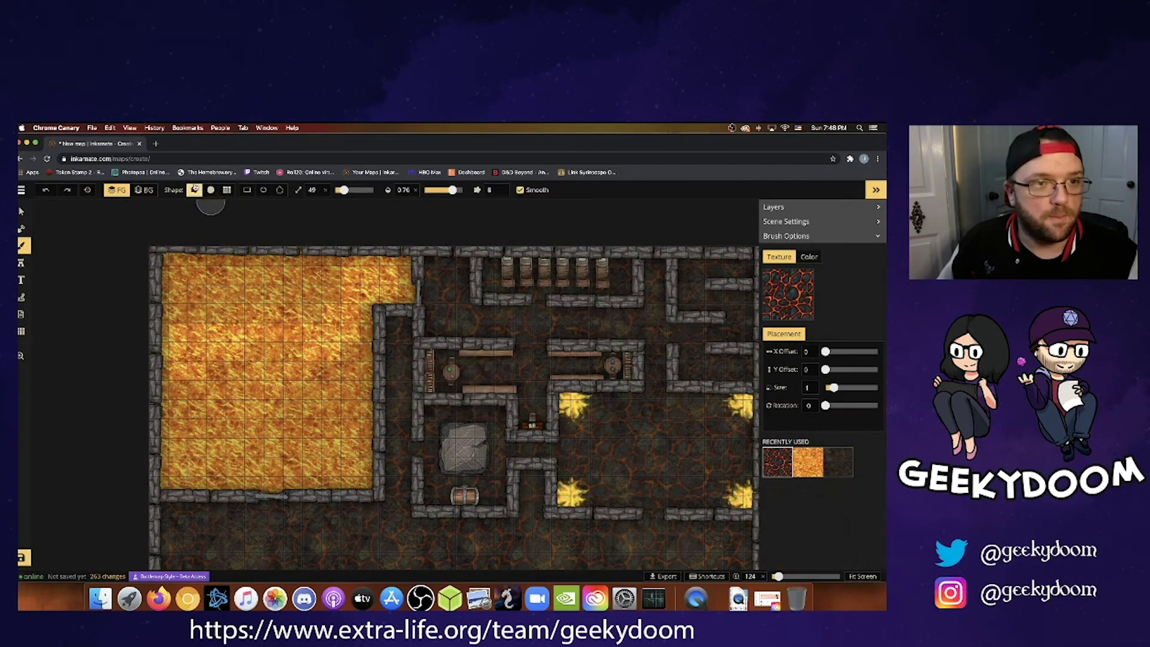
pyautogui.click(260, 482)
pyautogui.click(278, 479)
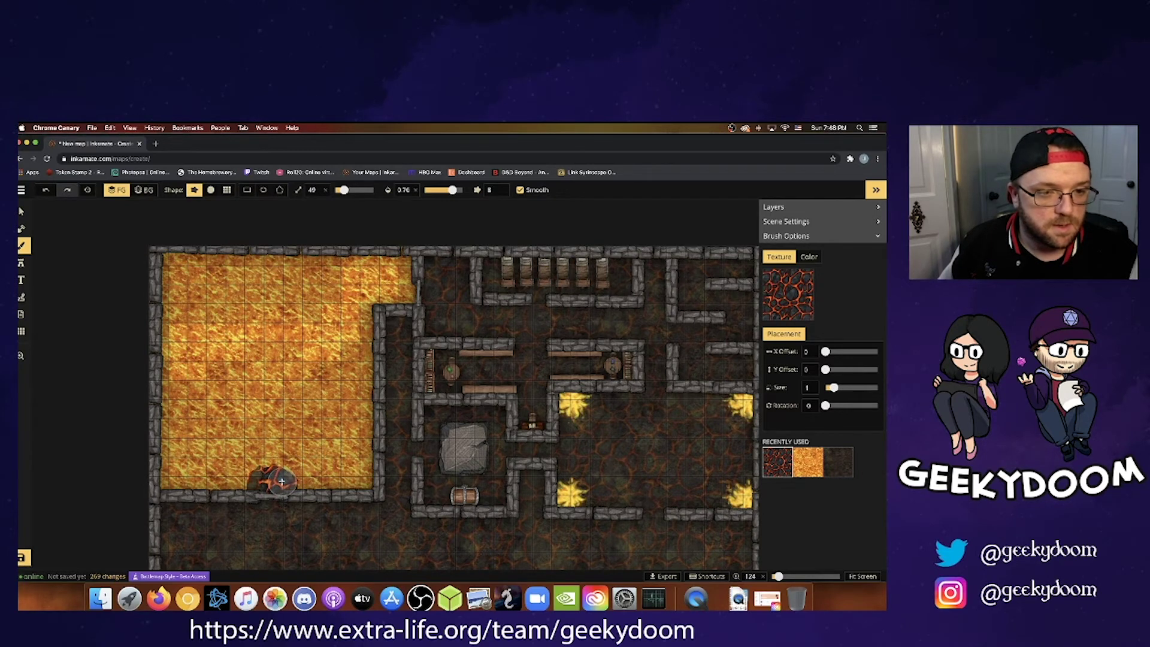
# Paint a rocky patch of the cracked-lava texture in the lava room's northeastern alcove, beside the door.
pyautogui.click(404, 295)
pyautogui.click(403, 293)
pyautogui.click(398, 282)
pyautogui.click(403, 288)
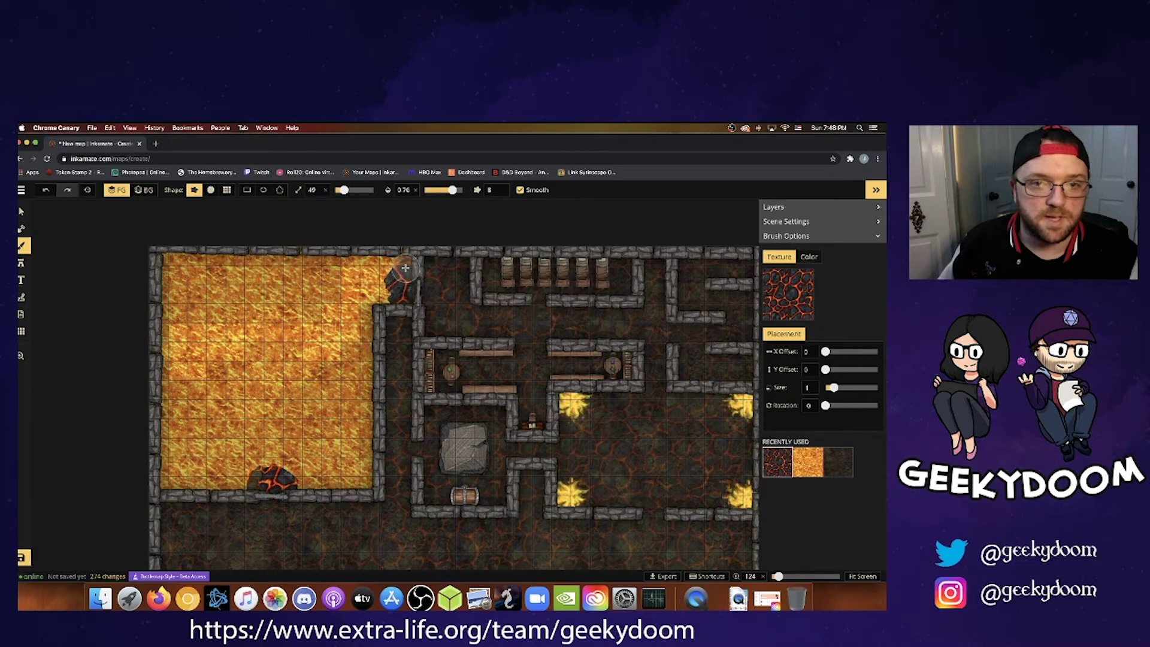
pyautogui.click(405, 269)
pyautogui.click(394, 296)
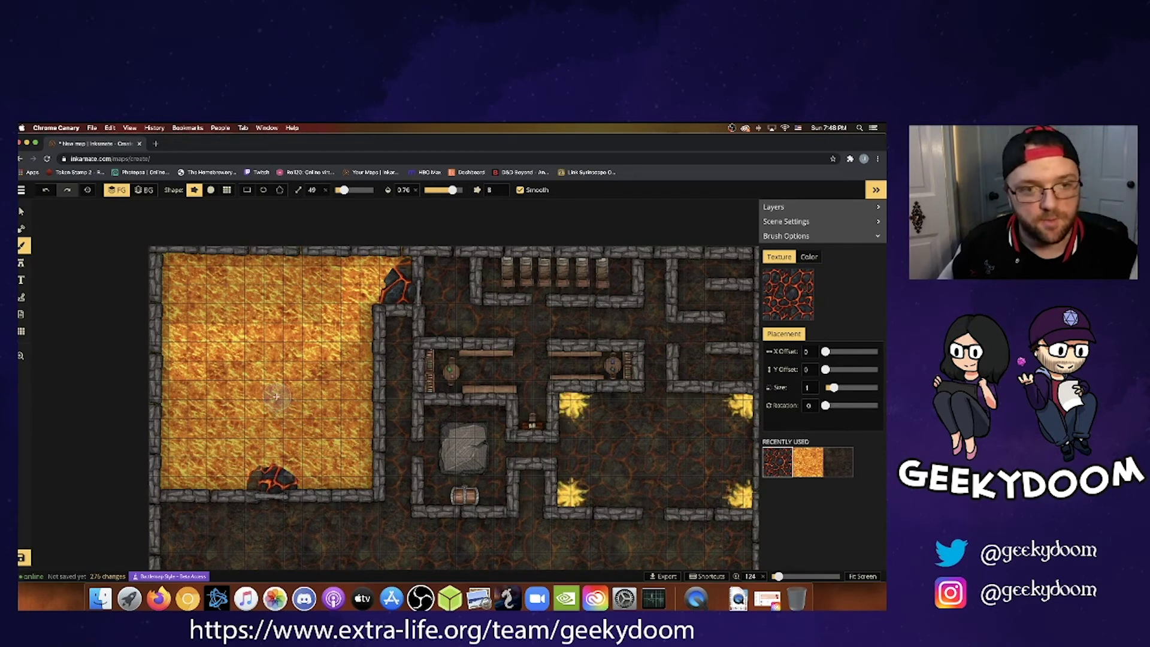
# Paint four separate cracked-lava stepping stones in a line running north from the southern door patch, using brush size 49.
pyautogui.click(273, 427)
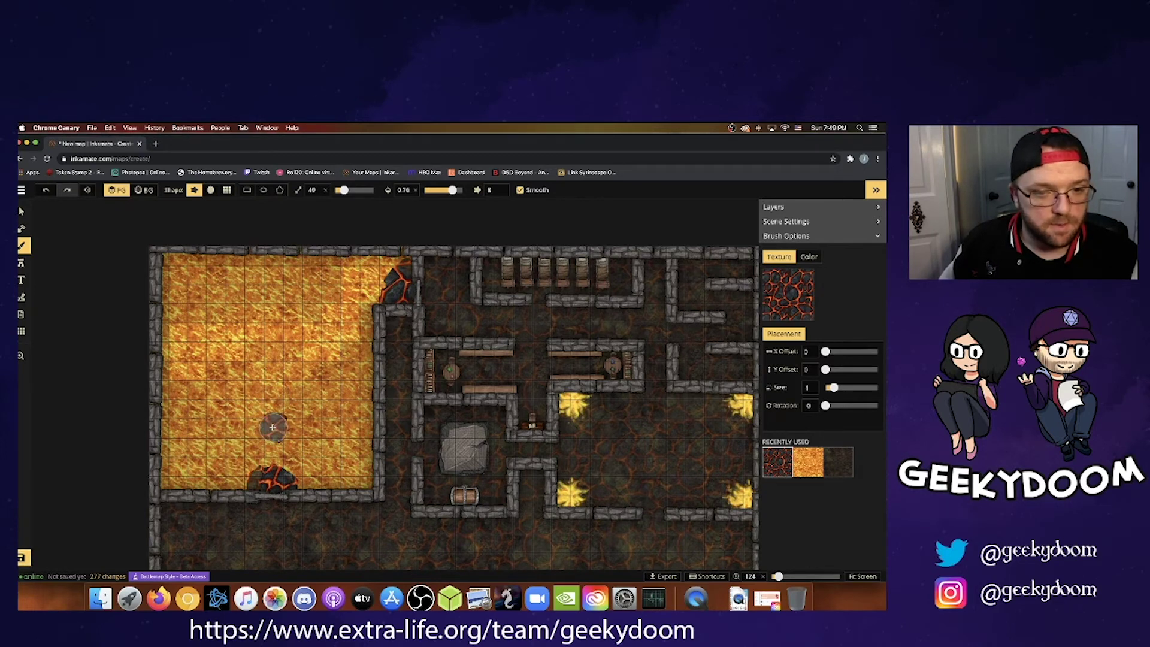
pyautogui.click(272, 371)
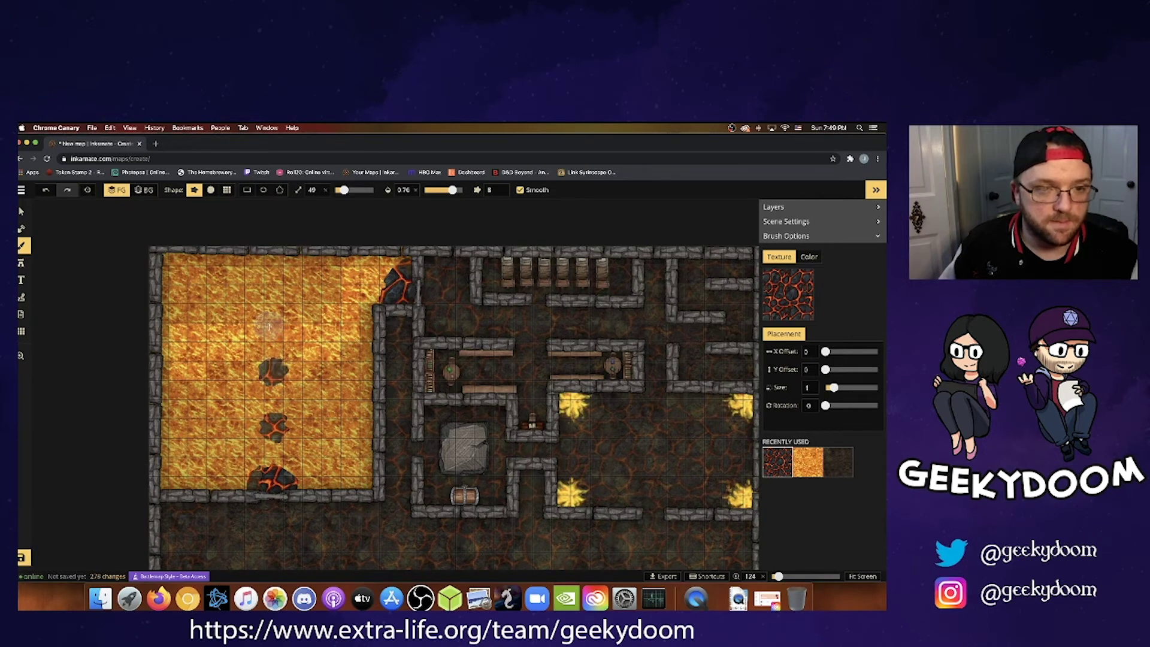
pyautogui.click(271, 327)
pyautogui.click(271, 327)
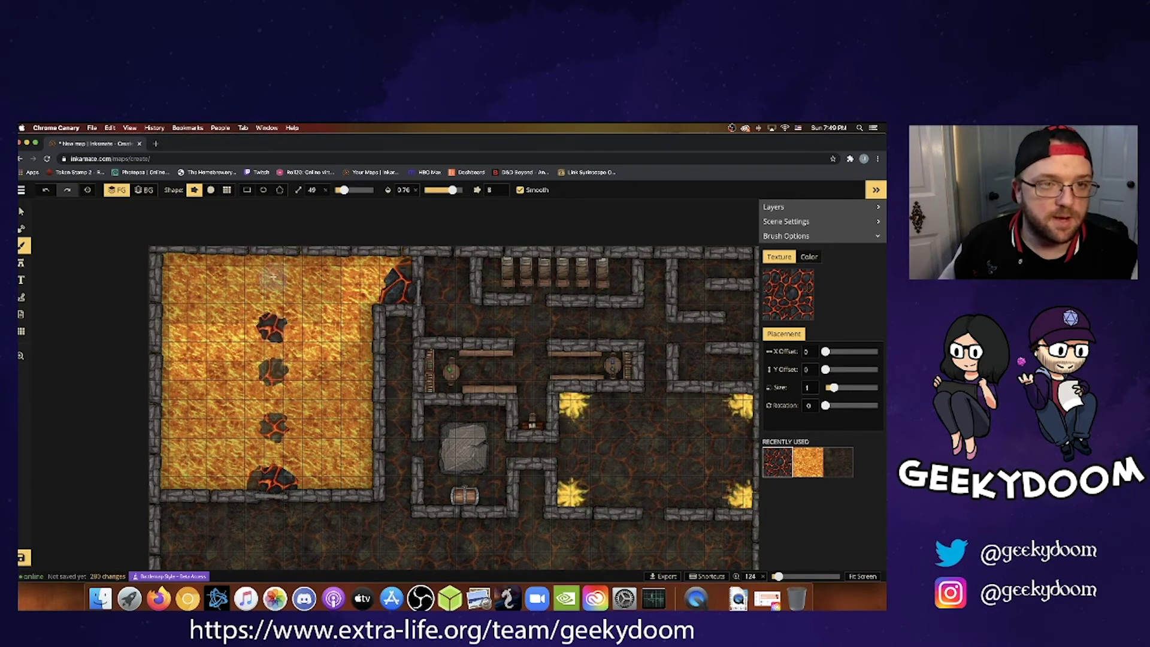
pyautogui.click(272, 276)
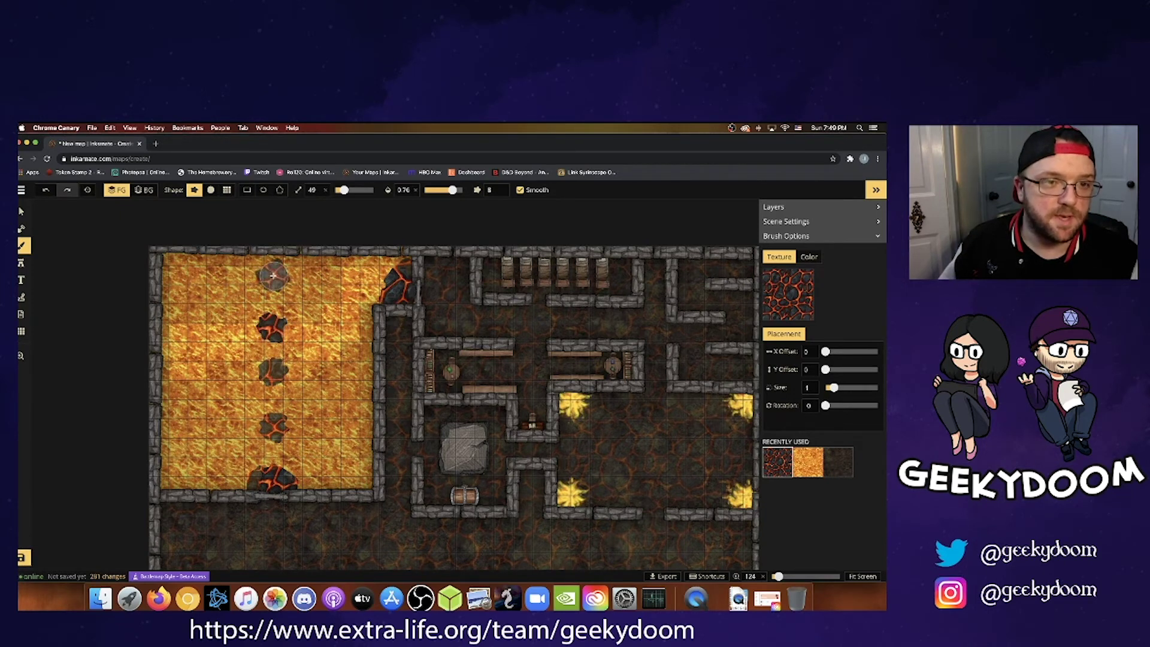
# Paint a larger cracked-lava landing across the lava room's northwestern corner.
pyautogui.click(216, 274)
pyautogui.click(215, 273)
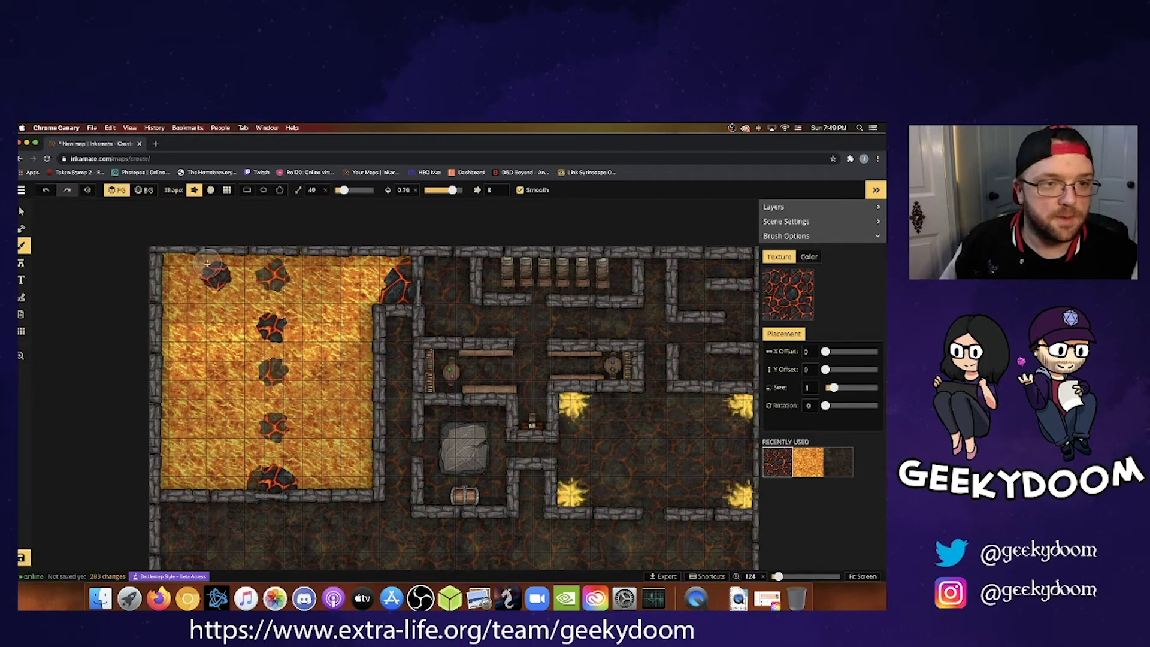
pyautogui.moveTo(207, 265)
pyautogui.mouseDown()
pyautogui.moveTo(196, 297)
pyautogui.moveTo(168, 312)
pyautogui.moveTo(210, 263)
pyautogui.moveTo(160, 296)
pyautogui.moveTo(174, 258)
pyautogui.moveTo(163, 263)
pyautogui.moveTo(211, 265)
pyautogui.moveTo(218, 254)
pyautogui.mouseUp()
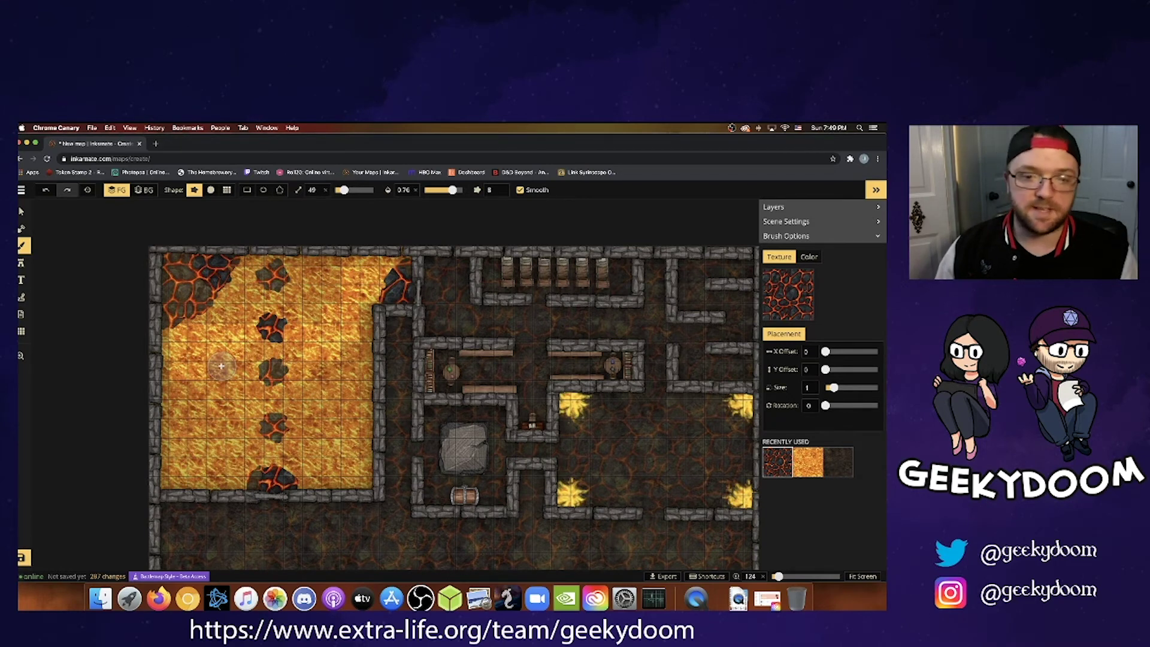
pyautogui.click(22, 263)
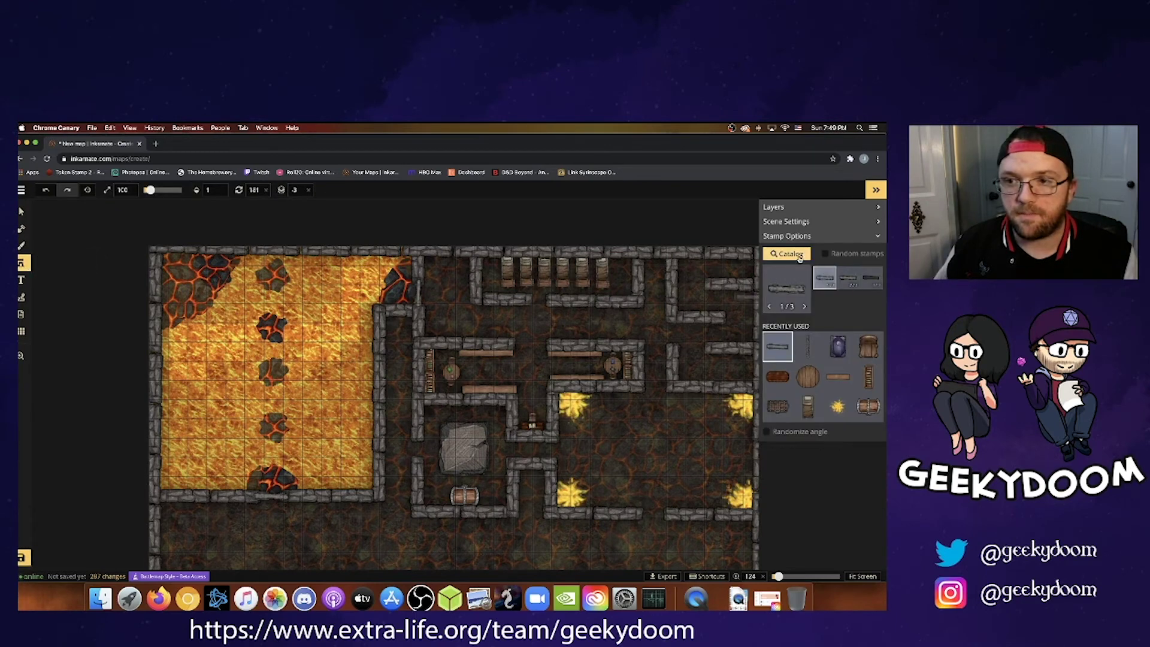
pyautogui.click(786, 254)
pyautogui.click(829, 202)
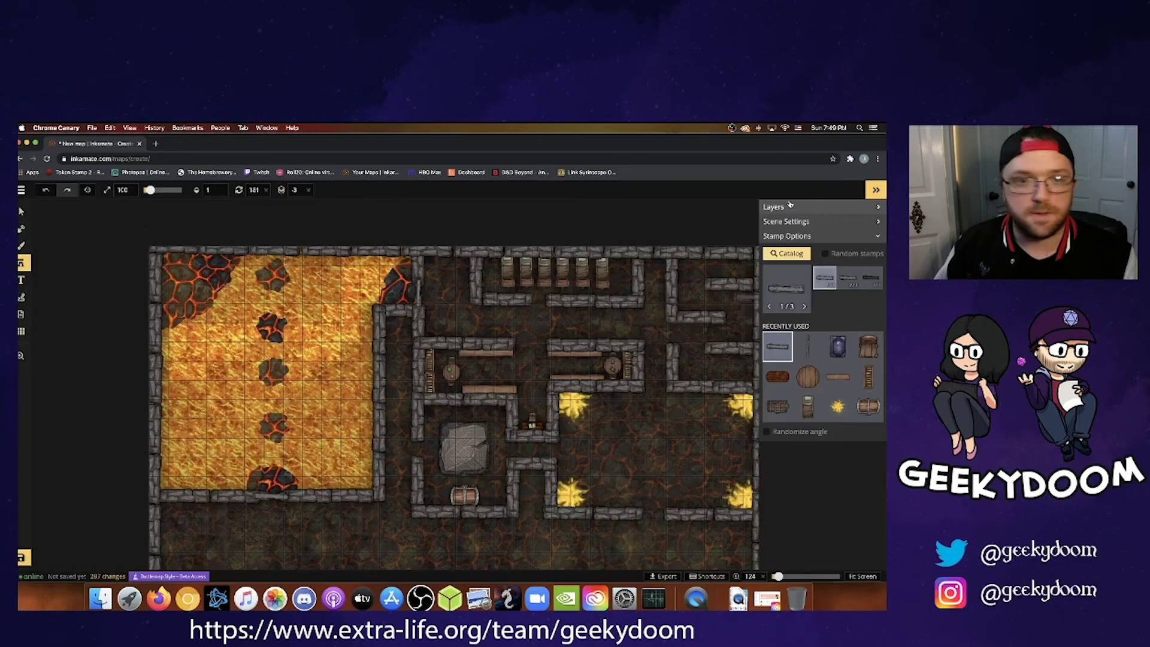
# Place two vertical stone wall segments at 1 degree below the lava room's southern wall, one on each side of its door.
pyautogui.click(23, 213)
pyautogui.click(380, 329)
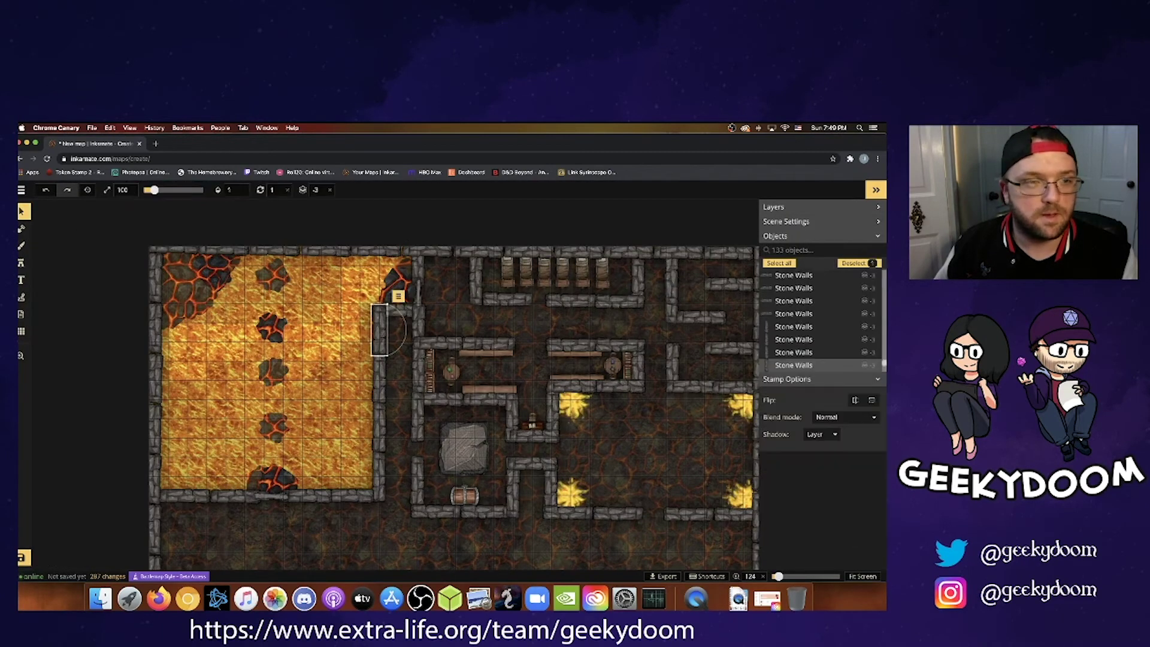
pyautogui.click(25, 264)
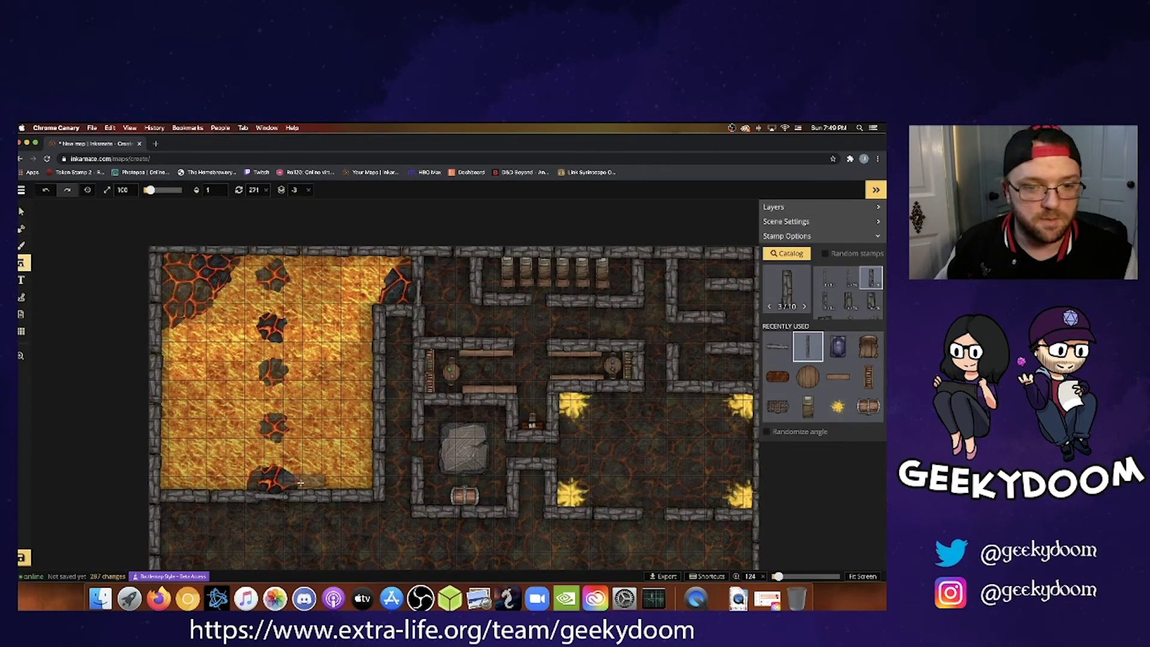
pyautogui.press('space')
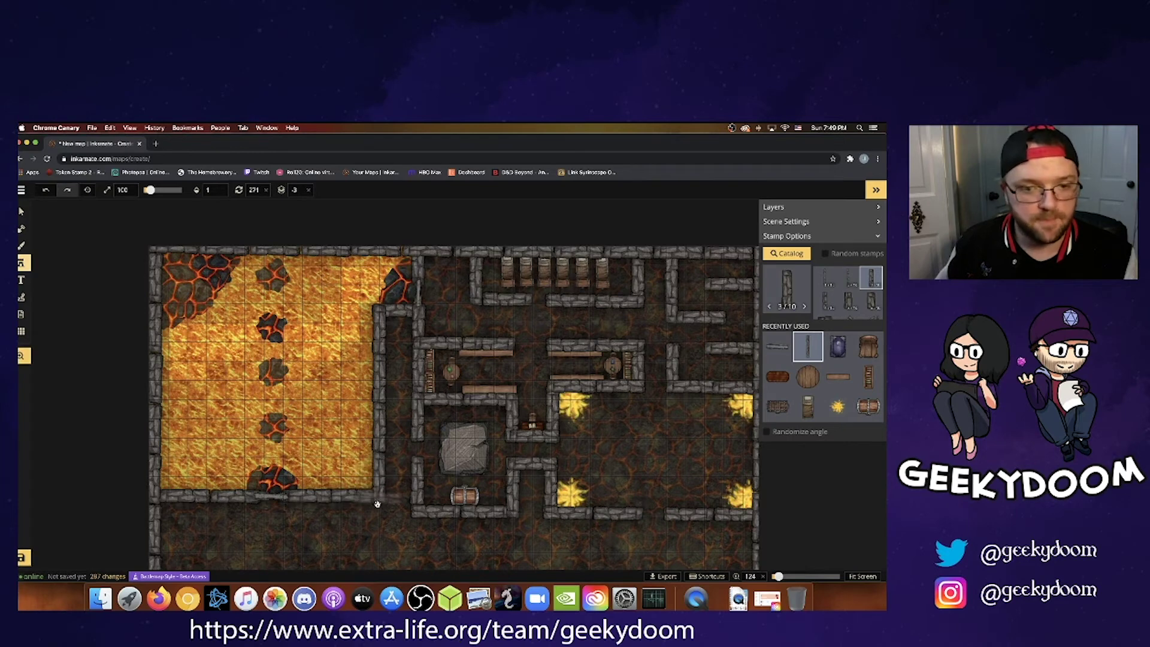
pyautogui.moveTo(374, 507); pyautogui.dragTo(289, 376)
pyautogui.click(304, 397)
pyautogui.click(249, 392)
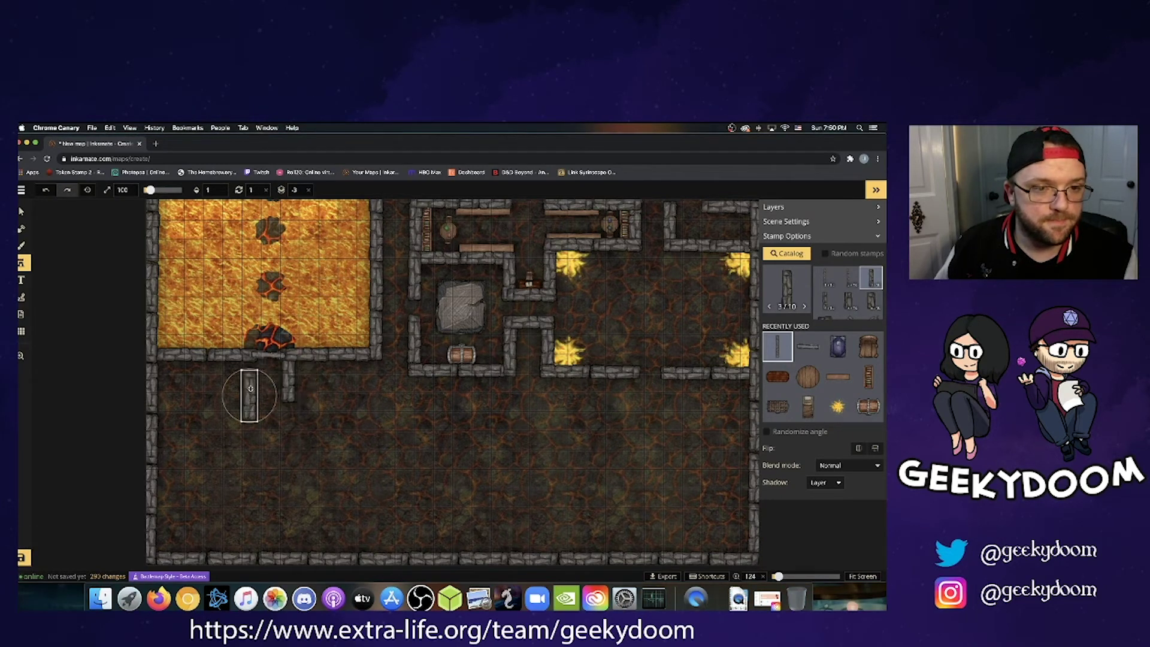
pyautogui.moveTo(251, 385); pyautogui.dragTo(252, 370)
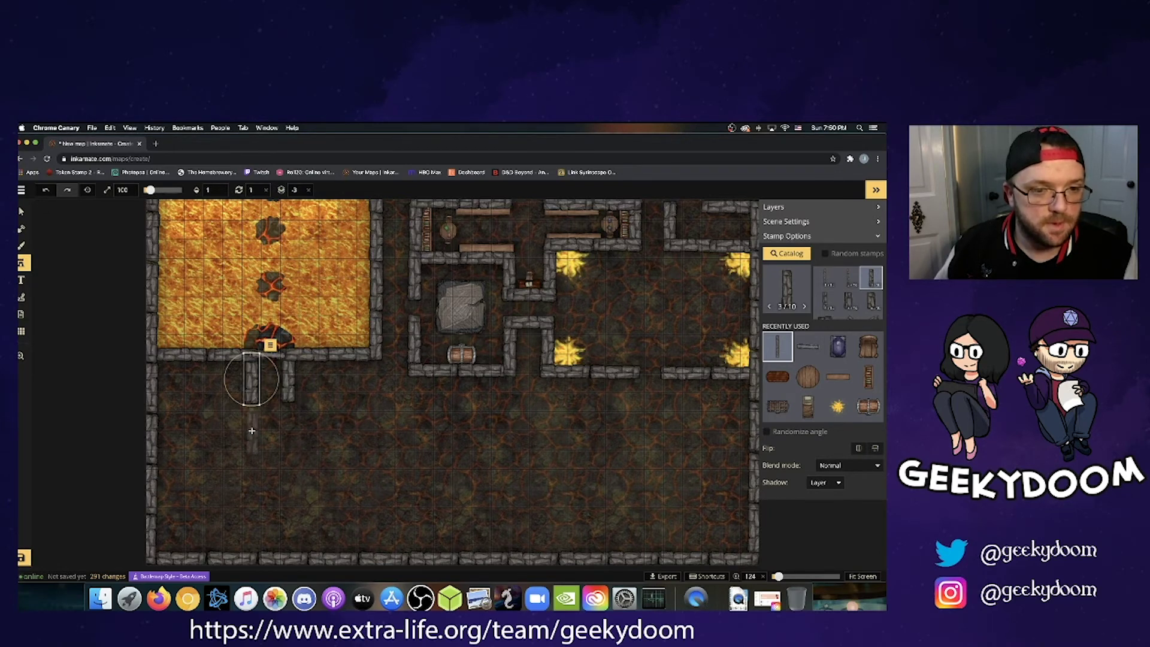
# Extend the western corridor wall south with one more segment and add two overlapping segments up from the outer wall, leaving a doorway gap.
pyautogui.click(250, 428)
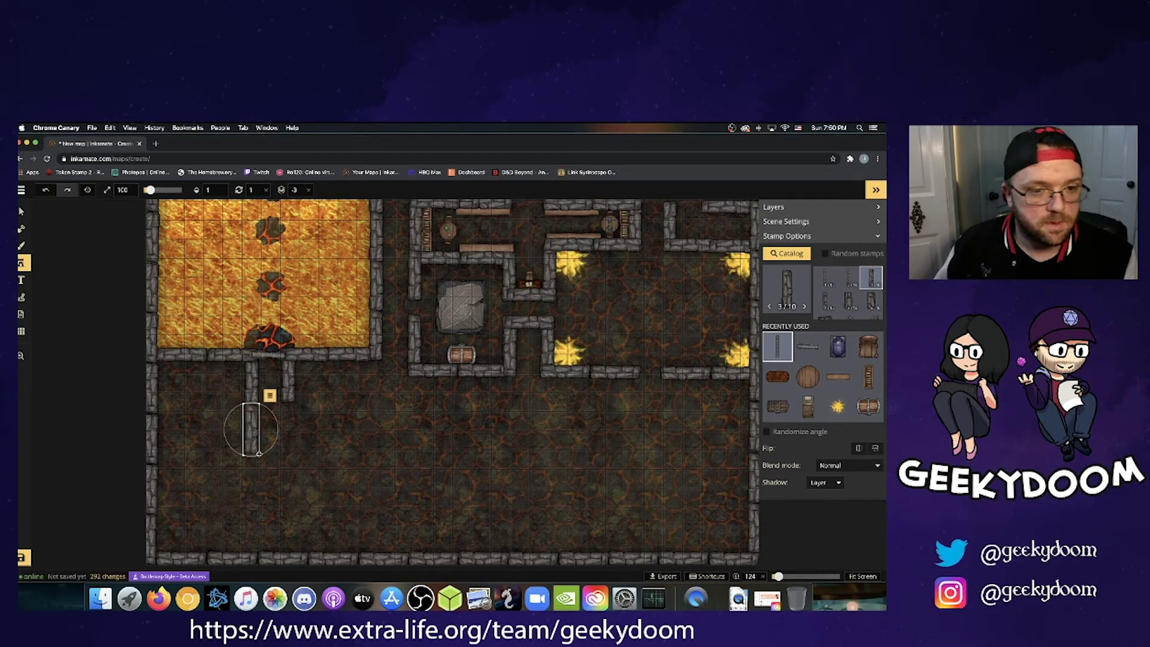
pyautogui.click(251, 538)
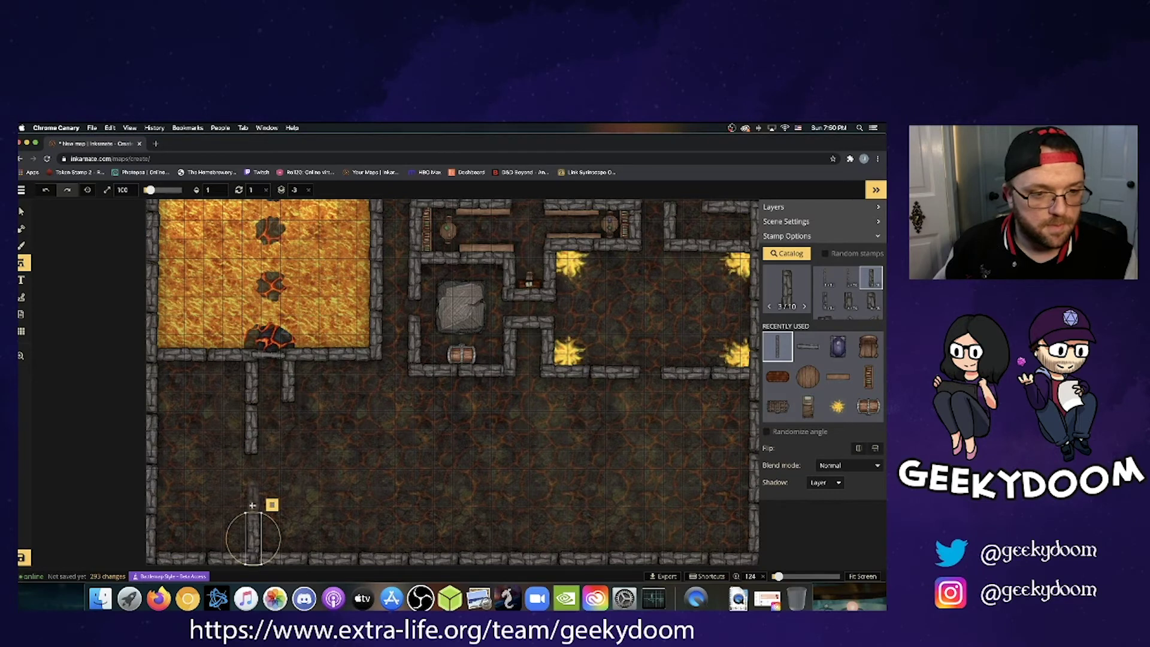
pyautogui.click(252, 506)
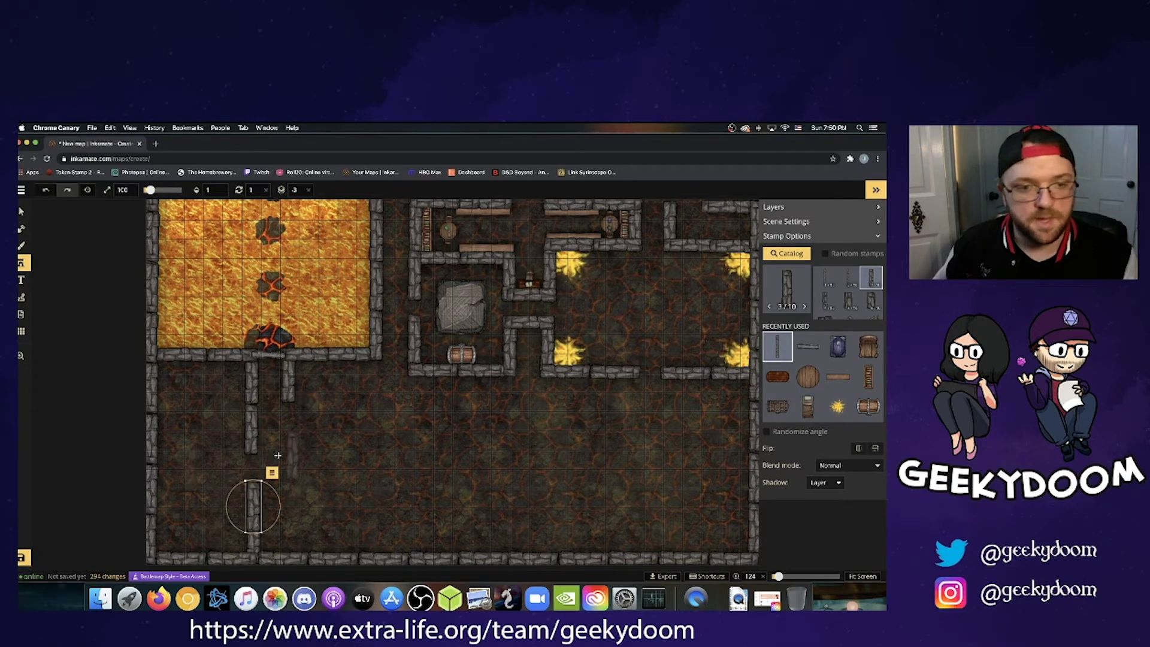
pyautogui.click(22, 211)
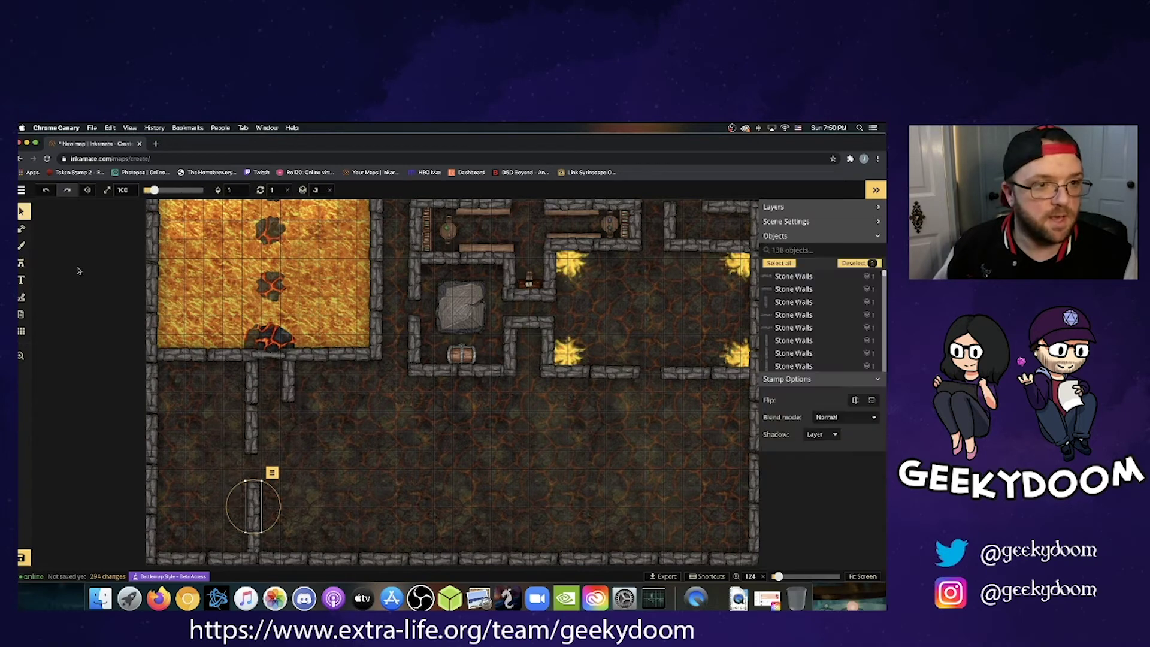
pyautogui.click(327, 421)
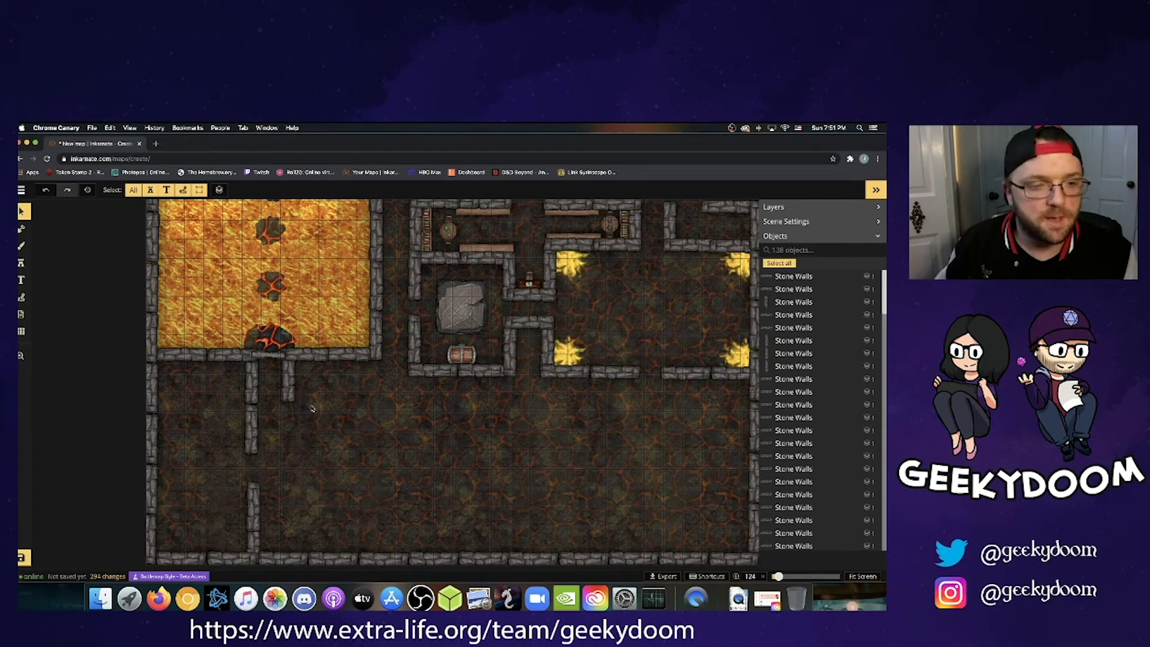
pyautogui.click(21, 264)
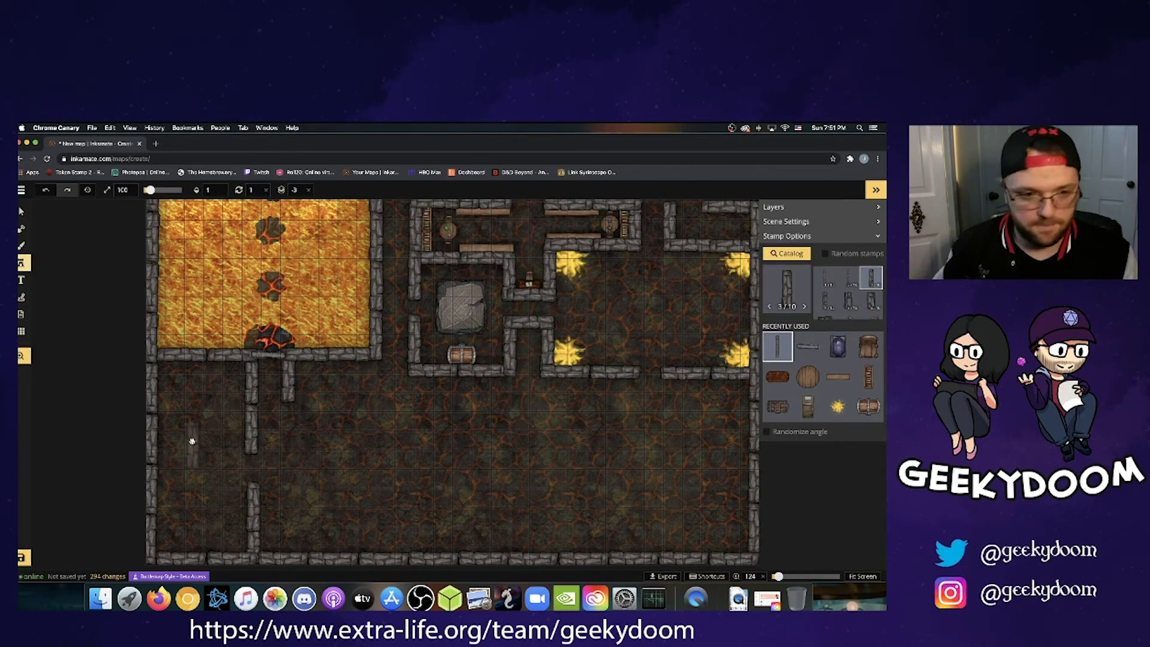
# Search the stamp catalog for straw ("stra") and for "hay", and choose the Hay Piles stamp.
pyautogui.moveTo(192, 436); pyautogui.dragTo(359, 352, button='right')
pyautogui.scroll(5, 339, 402)
pyautogui.click(791, 254)
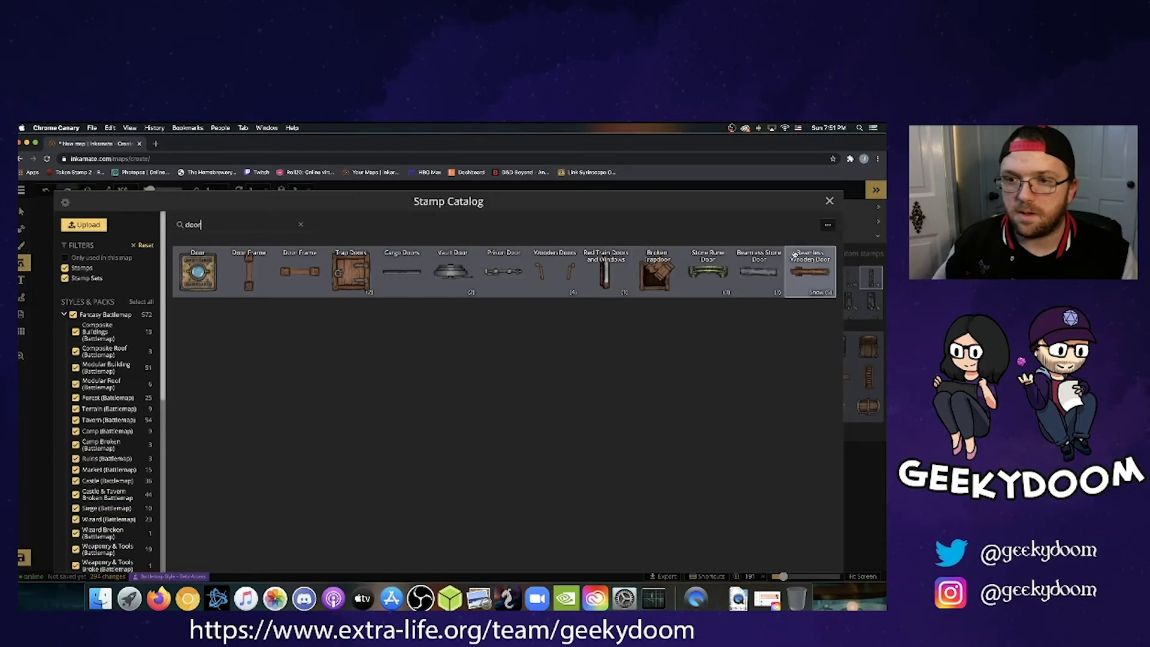
pyautogui.click(301, 224)
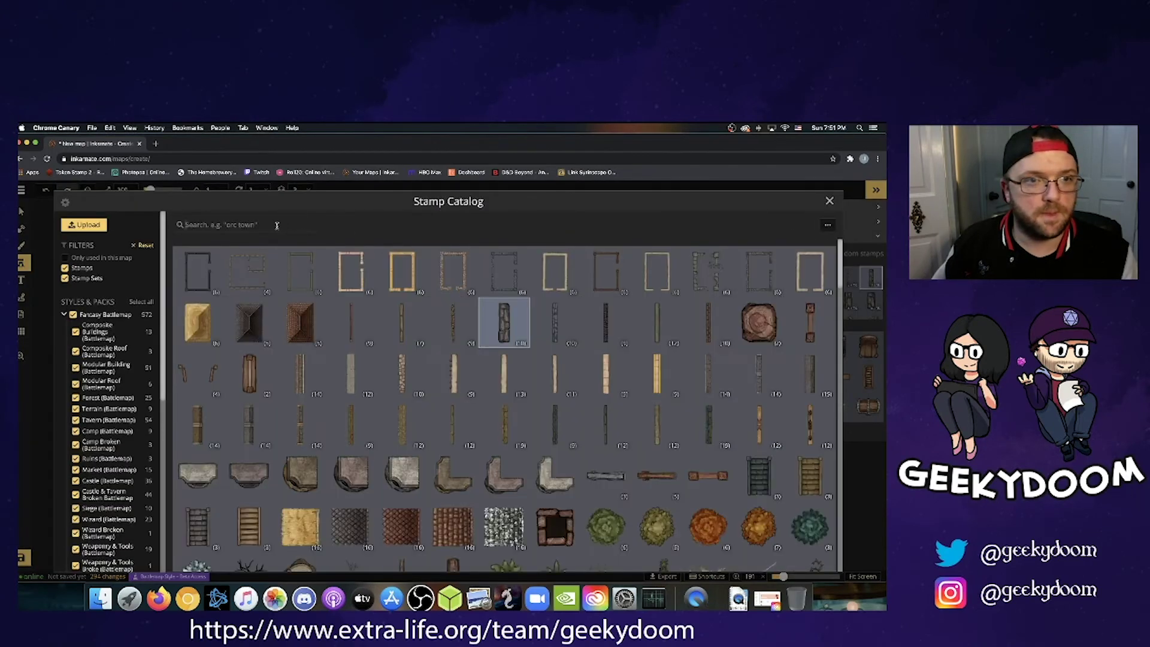
pyautogui.write('stra')
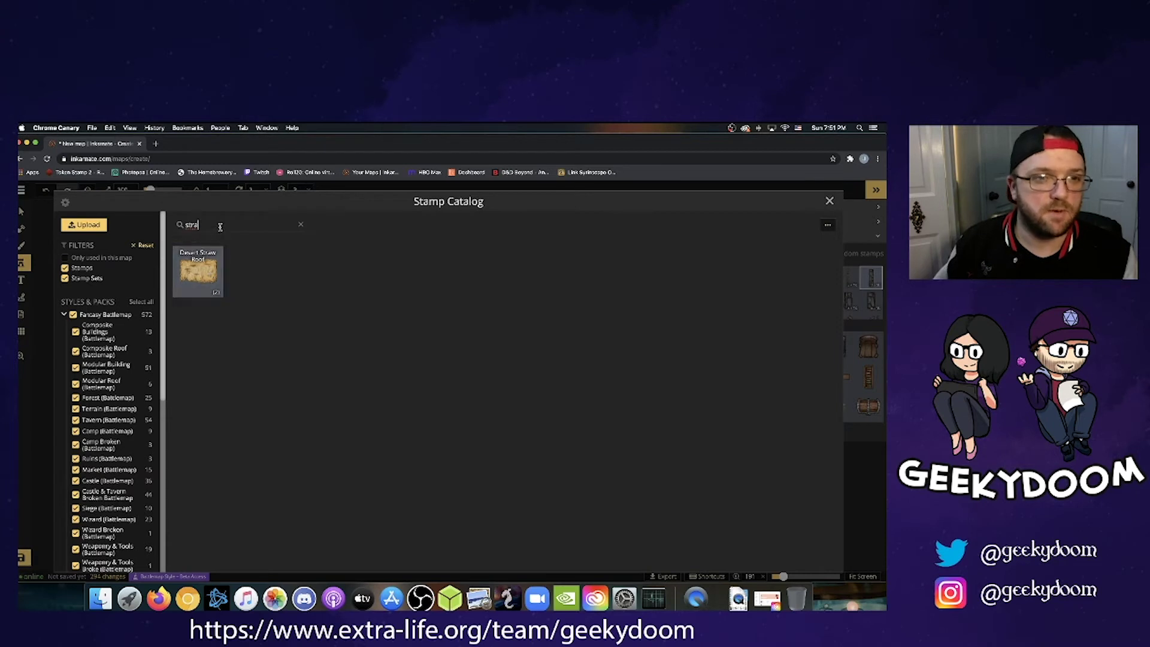
pyautogui.press('BackSpace')
pyautogui.press('BackSpace')
pyautogui.press('BackSpace')
pyautogui.press('BackSpace')
pyautogui.write('hay')
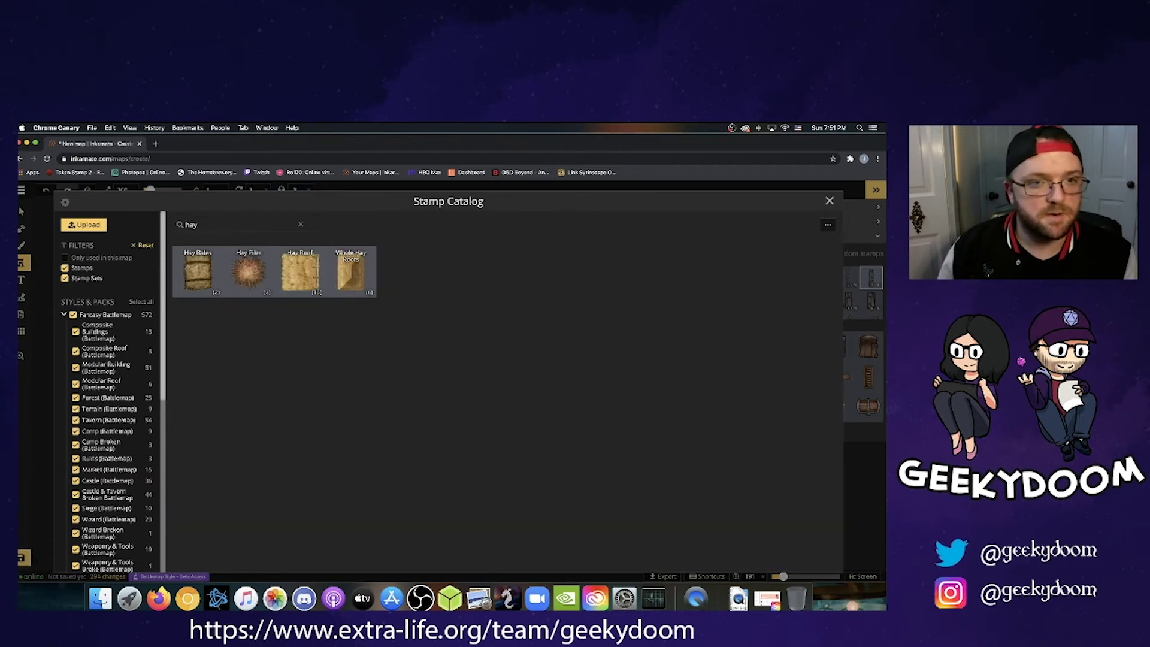
pyautogui.click(248, 270)
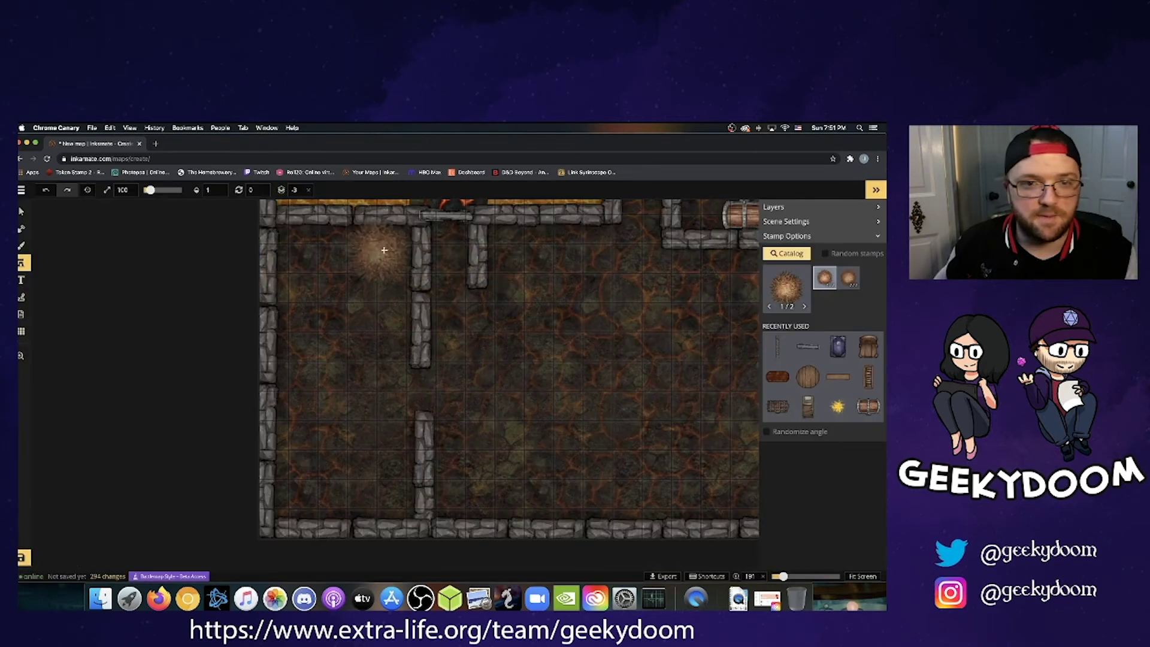
# Place three hay piles on layer -4 side by side along the northern wall of the southwestern room.
pyautogui.click(393, 249)
pyautogui.press('pagedown')
pyautogui.click(321, 265)
pyautogui.click(337, 256)
pyautogui.moveTo(337, 256); pyautogui.dragTo(342, 248)
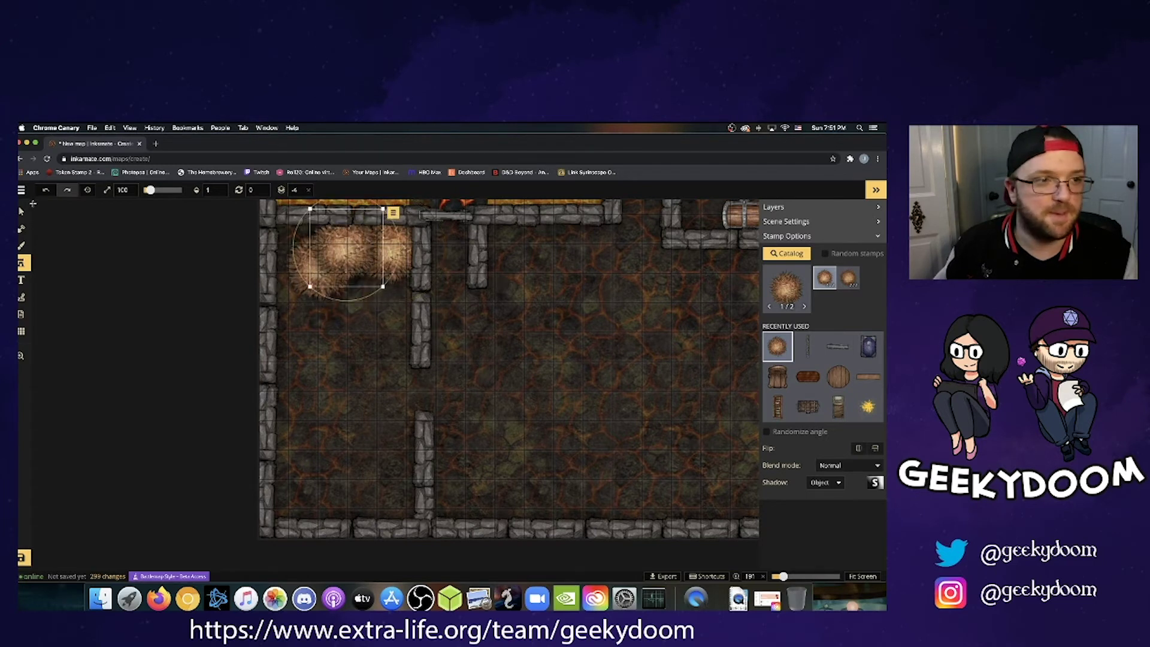
# Move the westernmost hay pile into the room's corner and shift the middle pile to line up the row.
pyautogui.click(21, 211)
pyautogui.click(291, 282)
pyautogui.moveTo(316, 279); pyautogui.dragTo(293, 263)
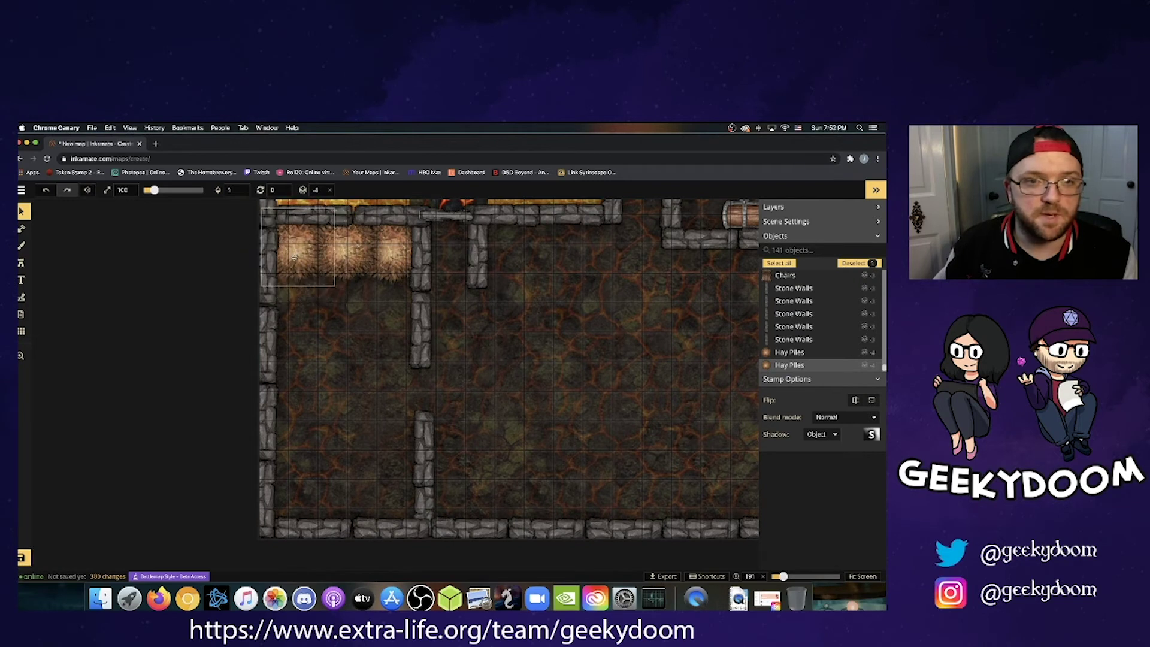
pyautogui.click(361, 261)
pyautogui.moveTo(363, 260); pyautogui.dragTo(367, 259)
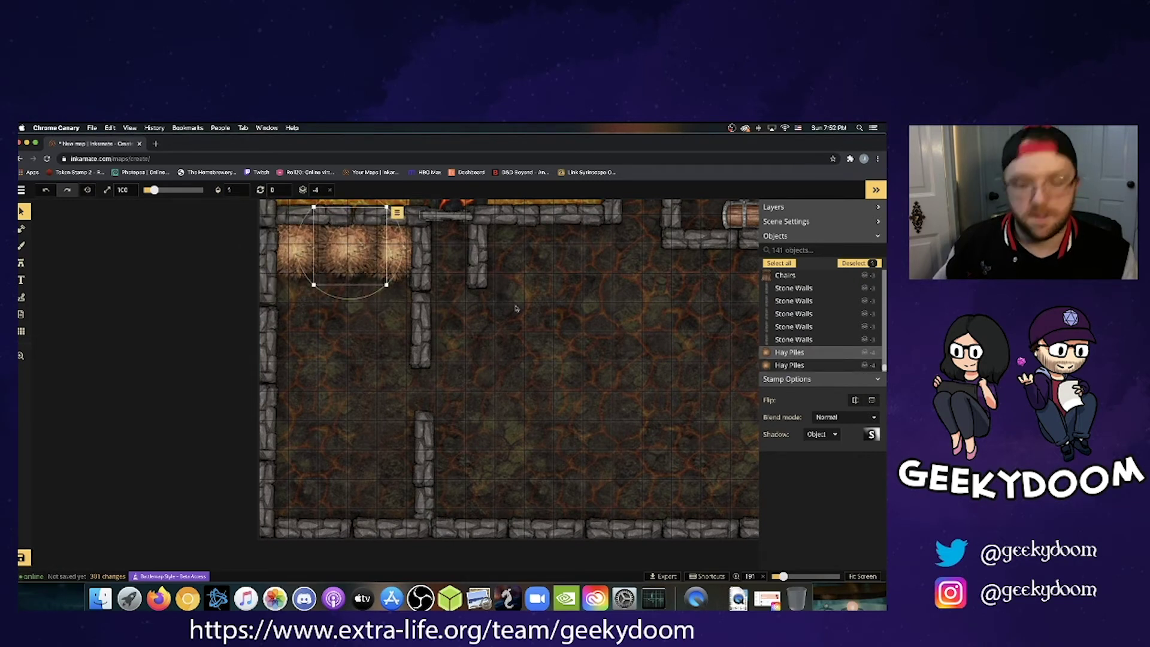
# Nudge the middle hay pile slightly to even out the spacing of the row, and deselect it.
pyautogui.press('space')
pyautogui.moveTo(529, 296); pyautogui.dragTo(541, 336)
pyautogui.click(403, 388)
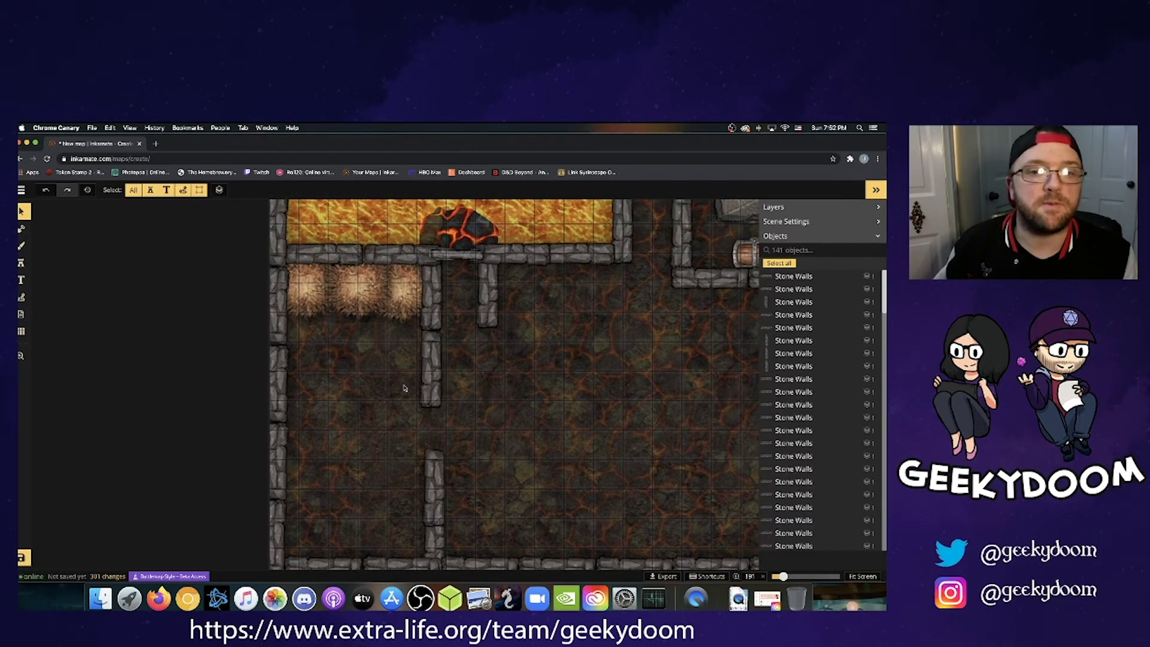
pyautogui.scroll(-3, 360, 357)
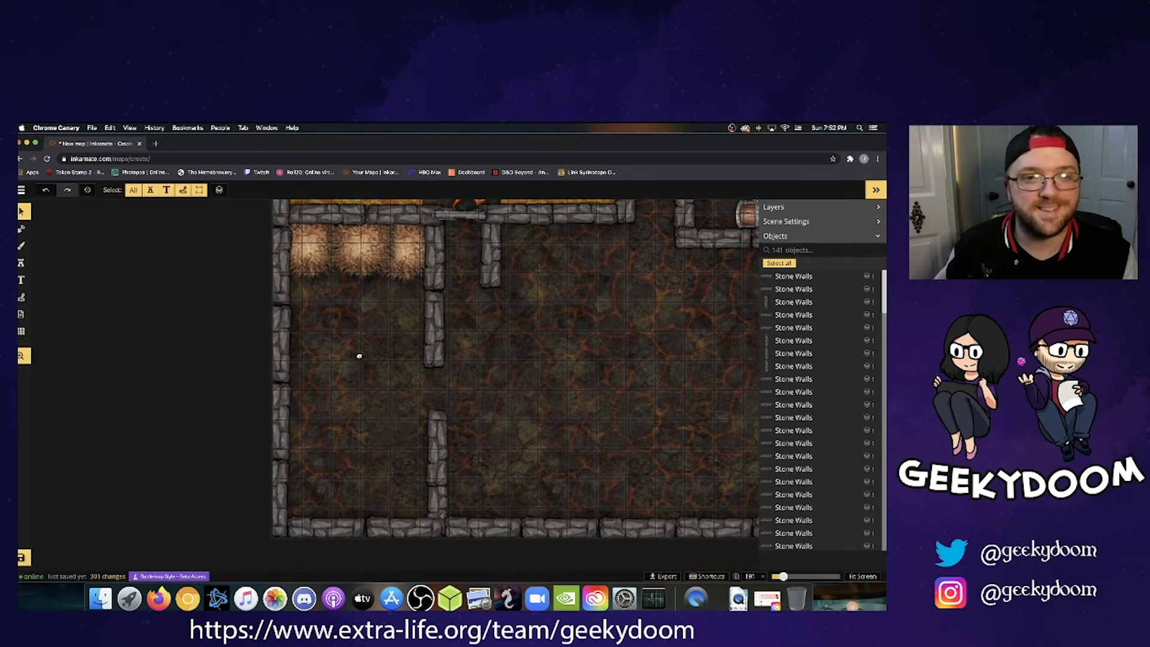
pyautogui.scroll(1, 376, 331)
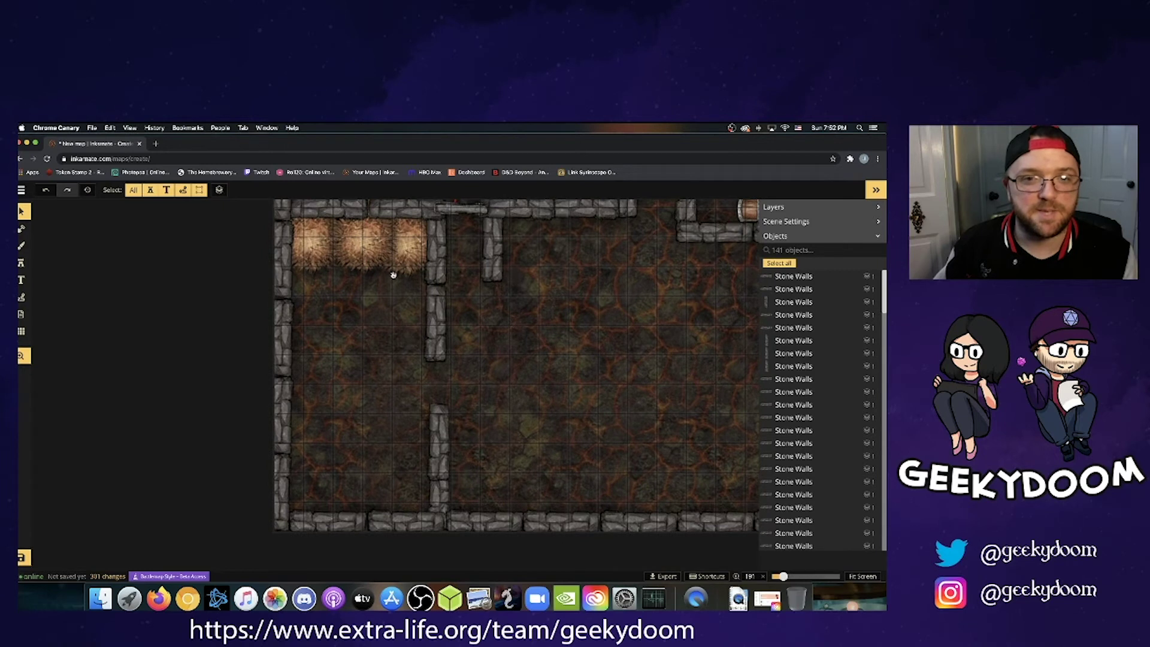
pyautogui.click(362, 243)
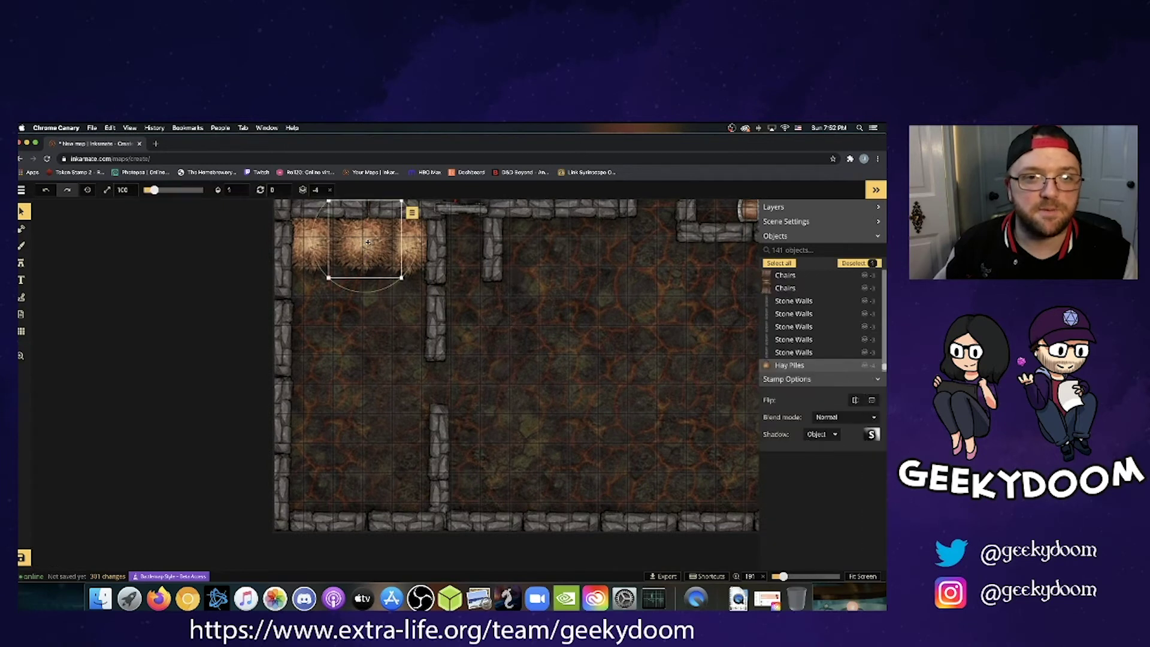
pyautogui.click(376, 365)
pyautogui.moveTo(370, 378); pyautogui.dragTo(374, 375)
# Place a row of five Hay Bales stamps at size 78 along the southern wall of the southwestern room.
pyautogui.click(22, 264)
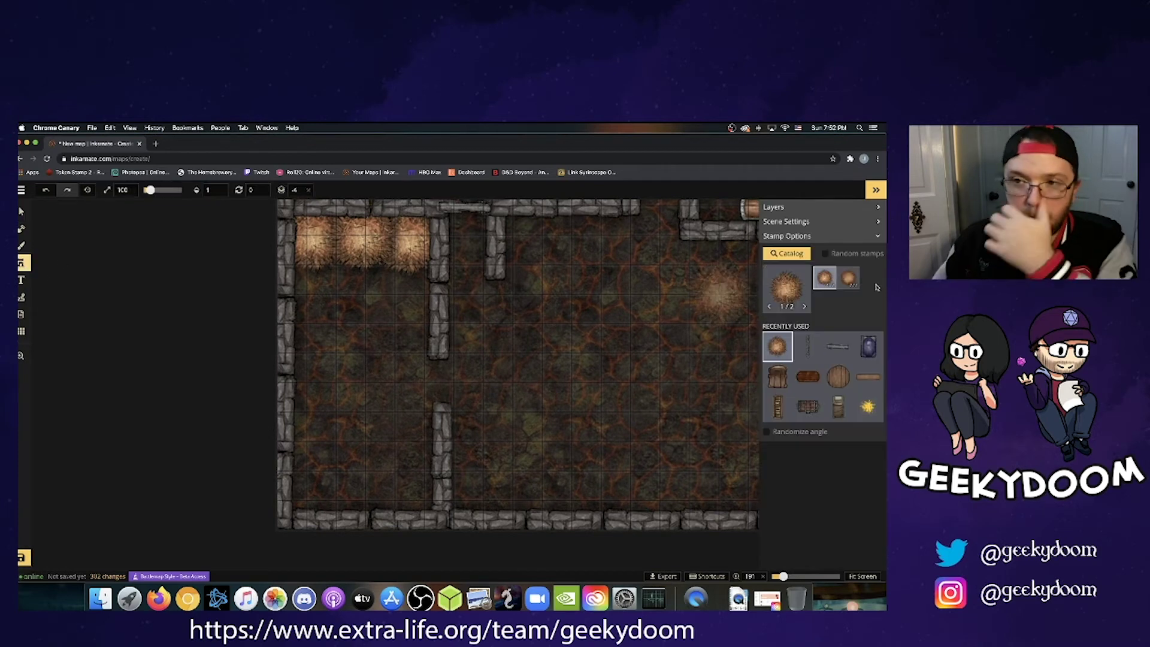
pyautogui.click(799, 259)
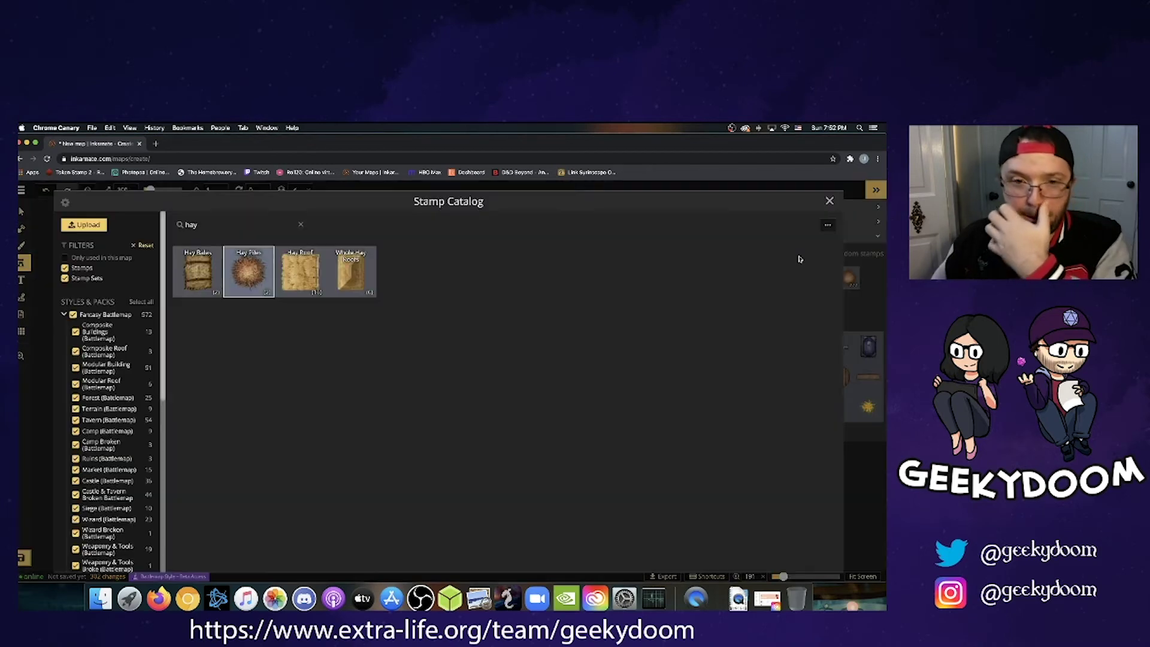
pyautogui.click(207, 279)
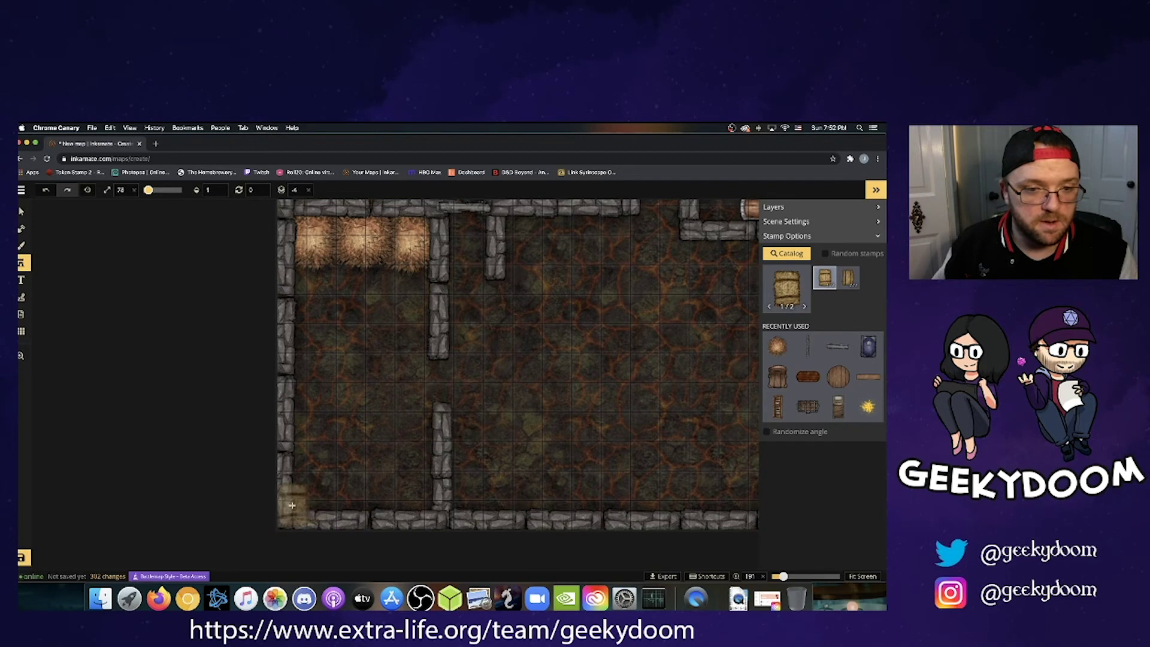
pyautogui.click(292, 506)
pyautogui.click(332, 503)
pyautogui.moveTo(333, 502); pyautogui.dragTo(330, 500)
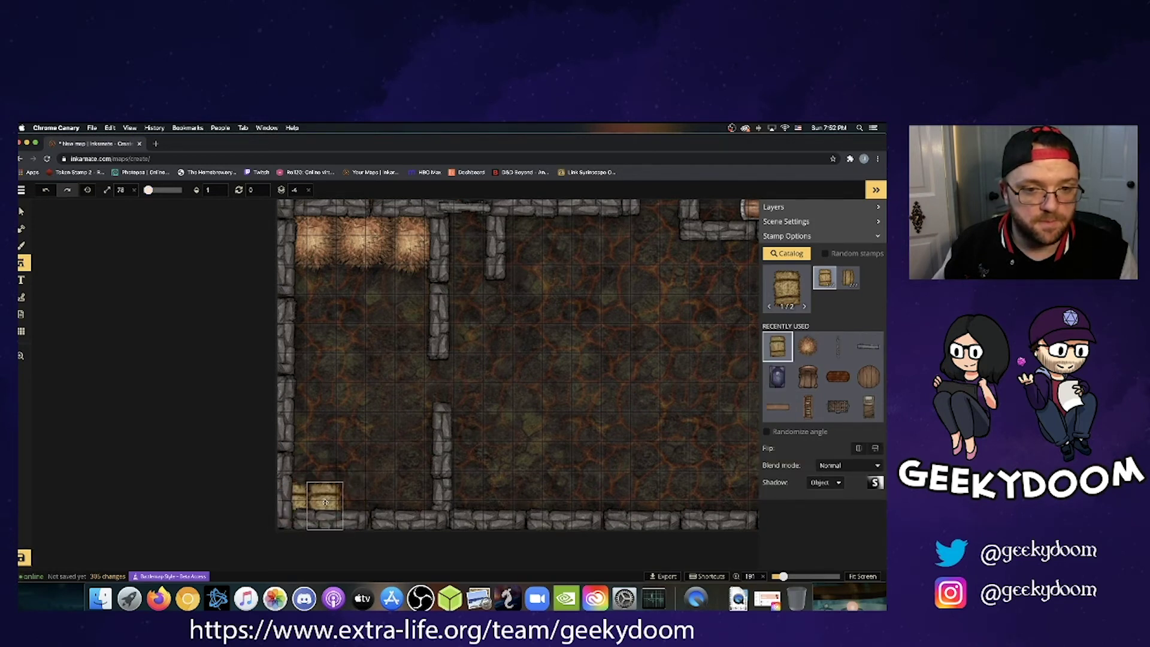
pyautogui.click(324, 505)
pyautogui.click(372, 502)
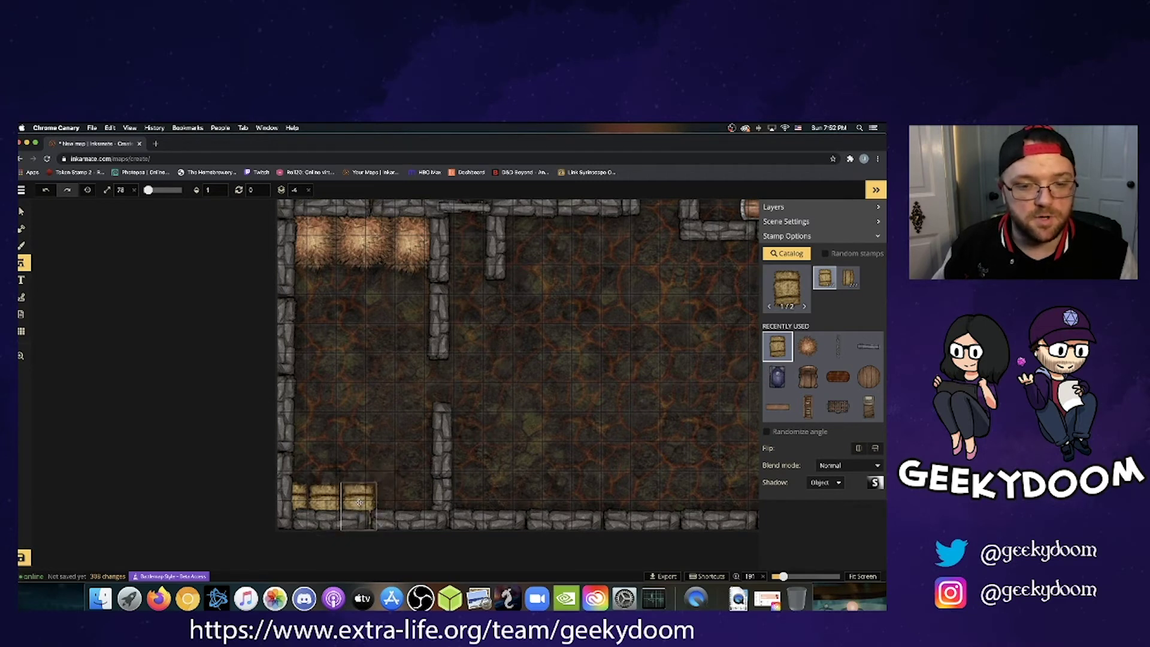
pyautogui.click(358, 502)
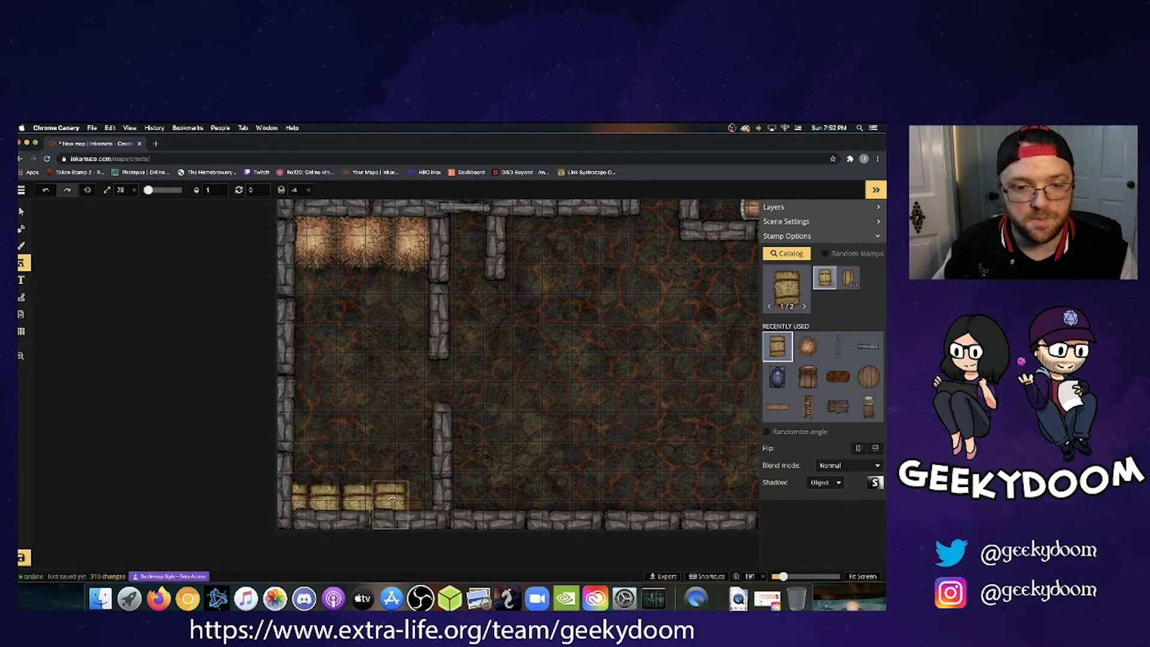
pyautogui.click(393, 499)
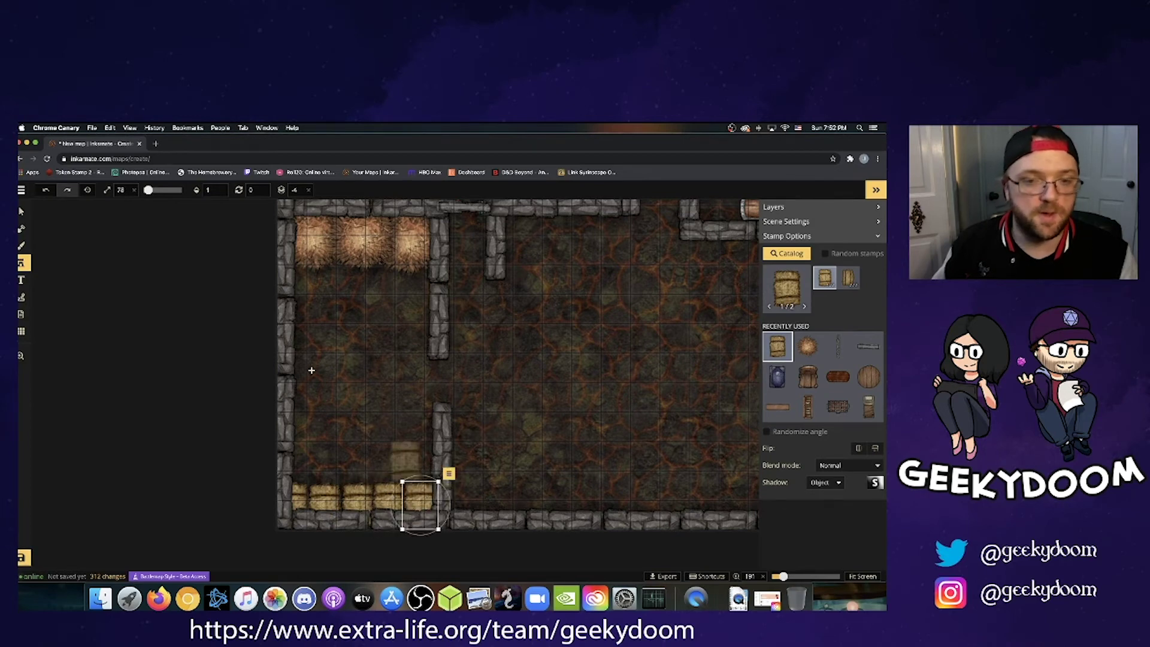
# Search the stamp catalog for "bas" and "tub", and choose the Brass Tub stamp.
pyautogui.click(787, 254)
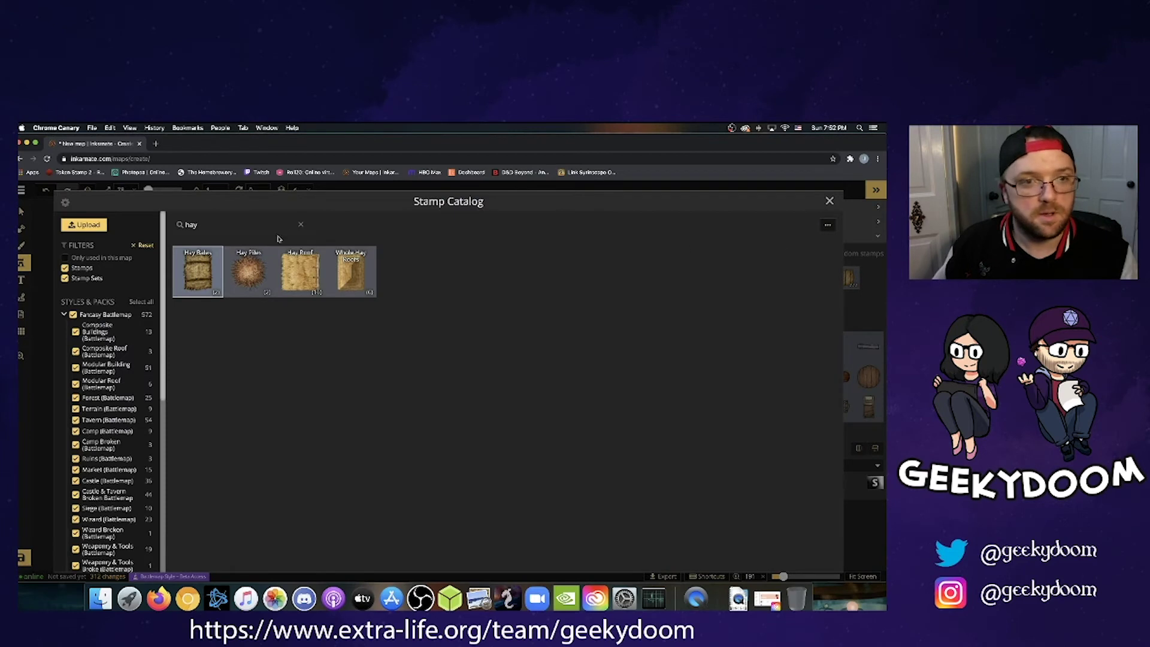
pyautogui.click(301, 225)
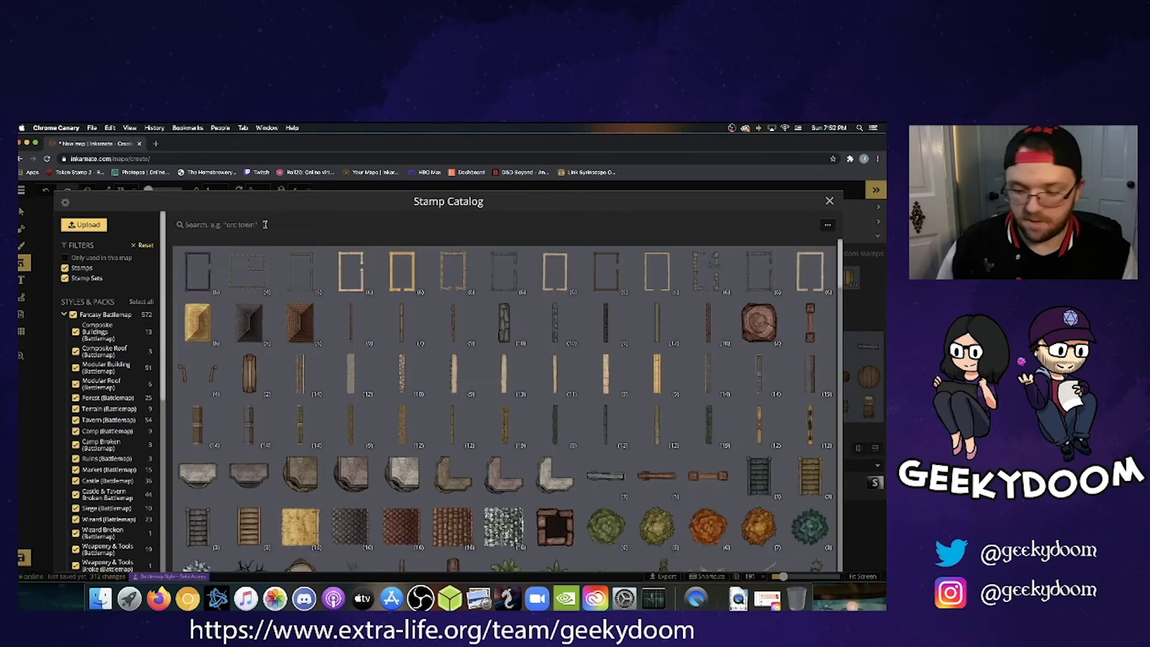
pyautogui.write('bas')
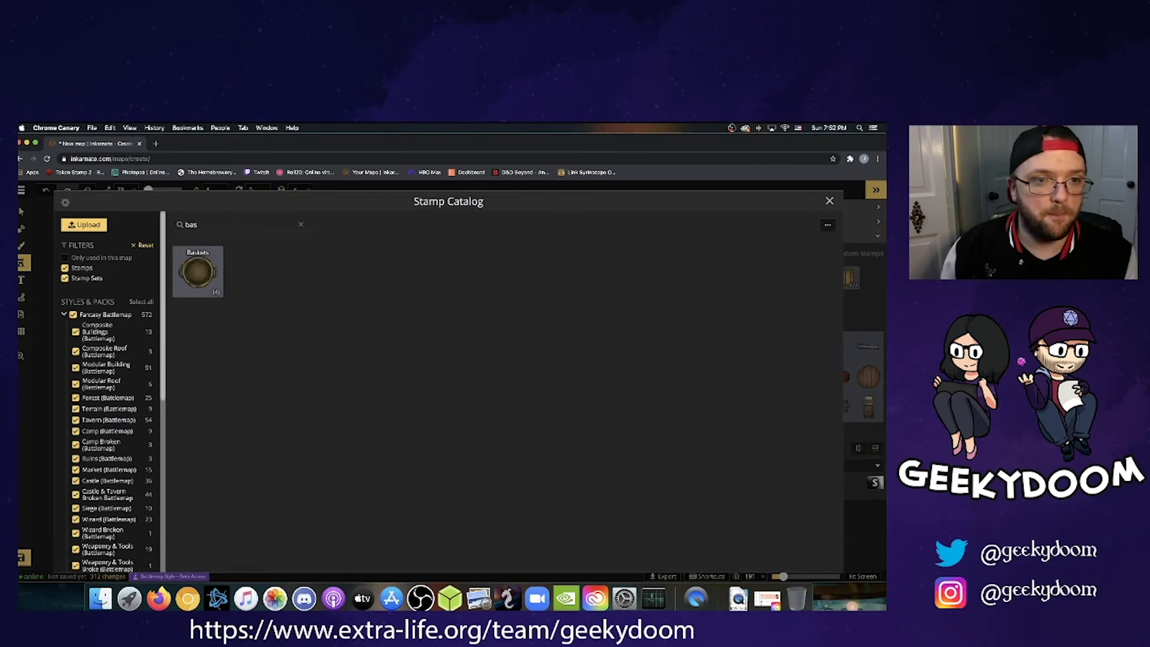
pyautogui.press('BackSpace')
pyautogui.press('BackSpace')
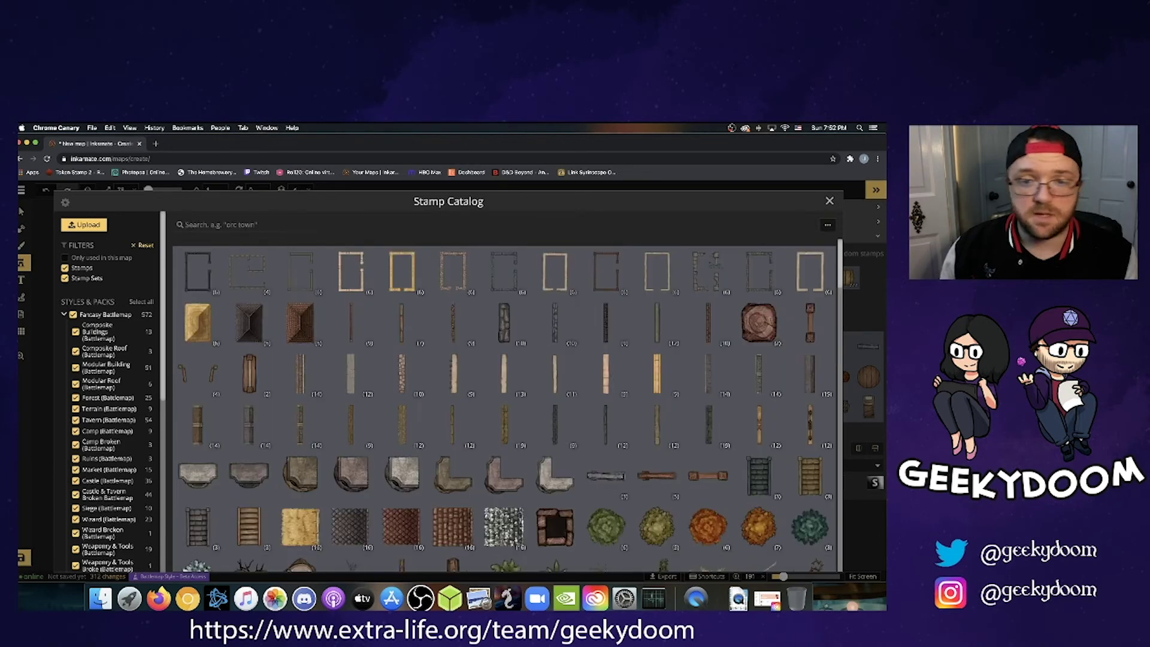
pyautogui.write('tub')
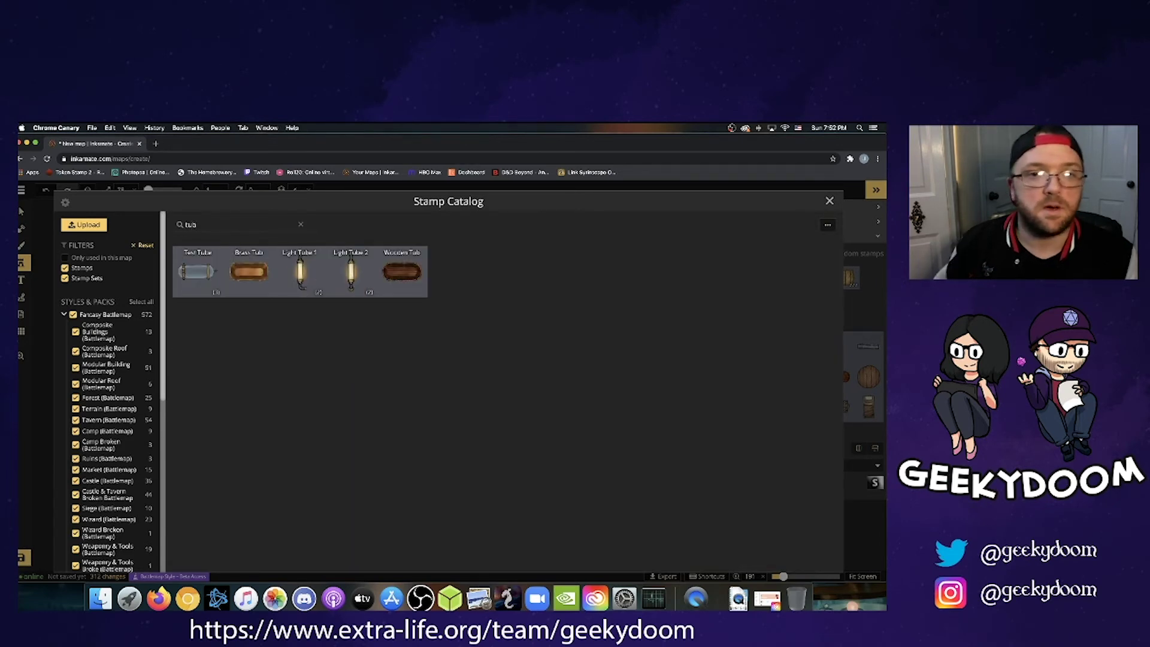
pyautogui.click(249, 272)
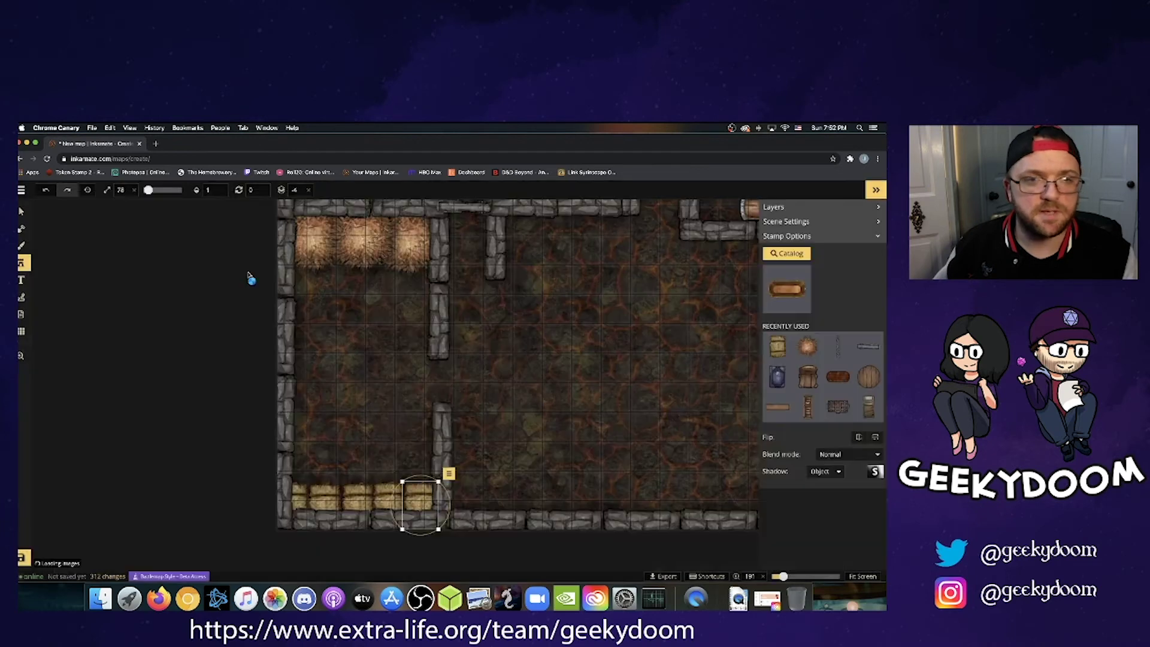
# Place the brass tub below the hay piles, shrink it, rotate it to 270 degrees and set it against the western wall.
pyautogui.click(345, 340)
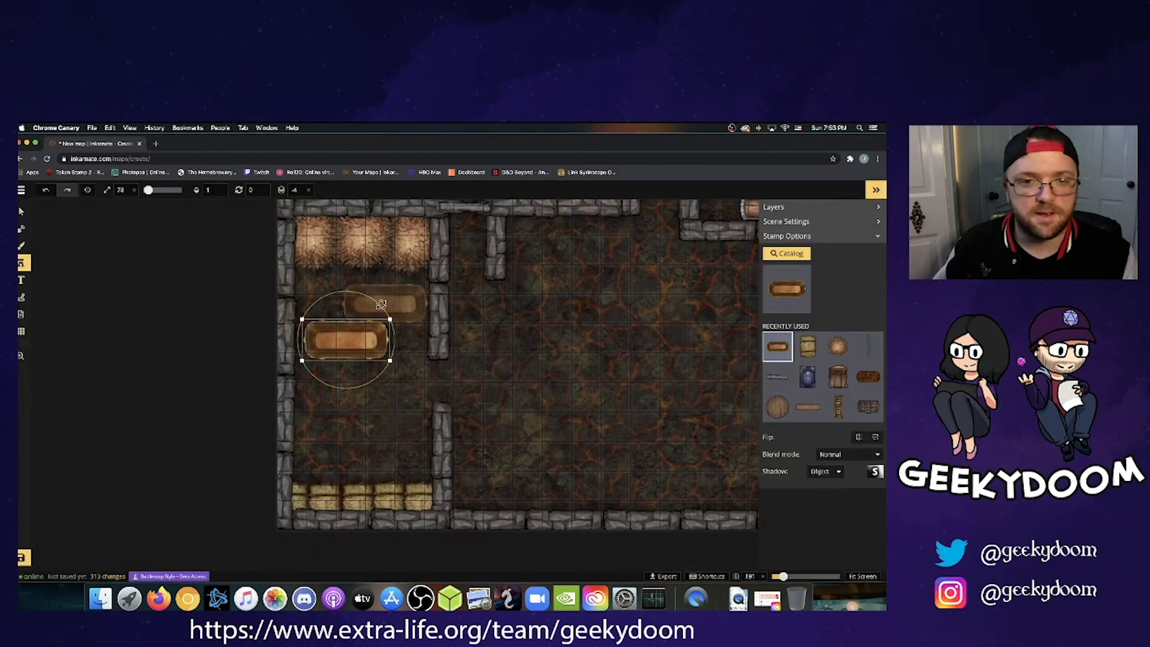
pyautogui.moveTo(300, 315)
pyautogui.mouseDown()
pyautogui.moveTo(316, 289)
pyautogui.moveTo(309, 301)
pyautogui.mouseUp()
pyautogui.moveTo(362, 376); pyautogui.dragTo(315, 322)
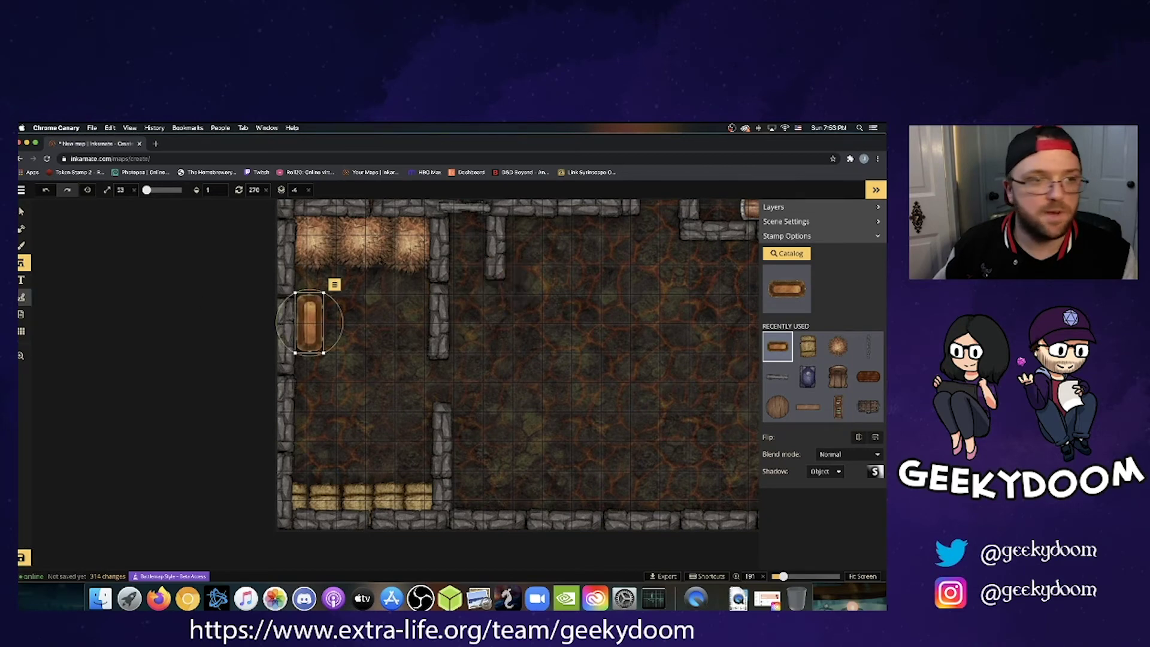
# Search the stamp catalog for "water", clear the search and close the catalog.
pyautogui.click(778, 254)
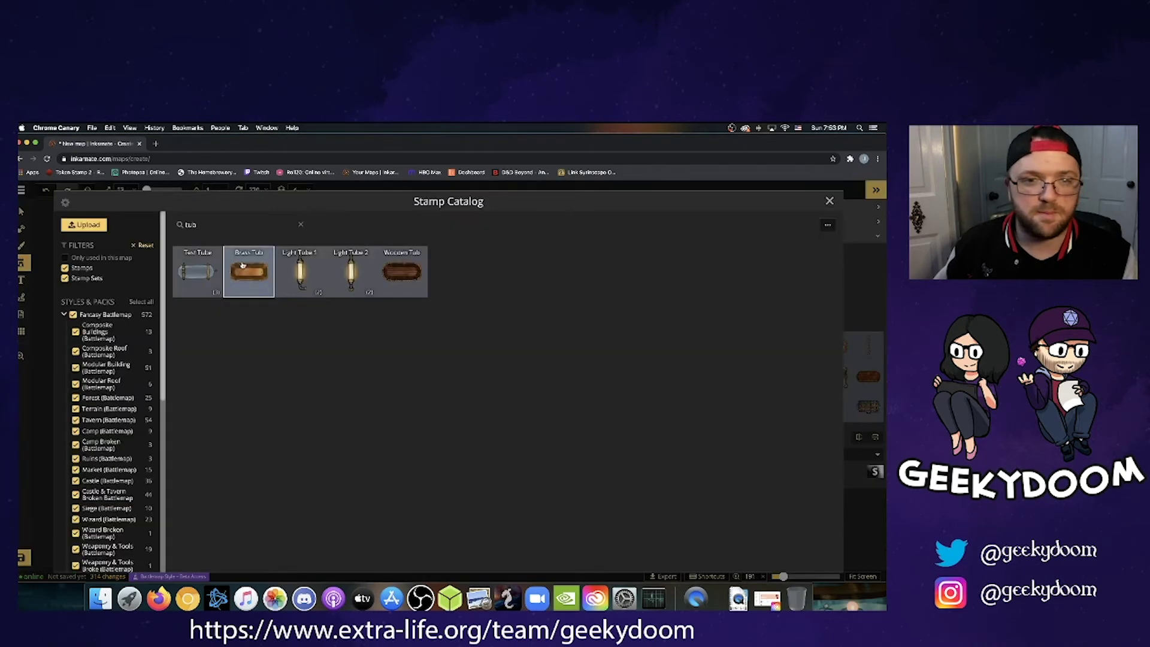
pyautogui.click(299, 225)
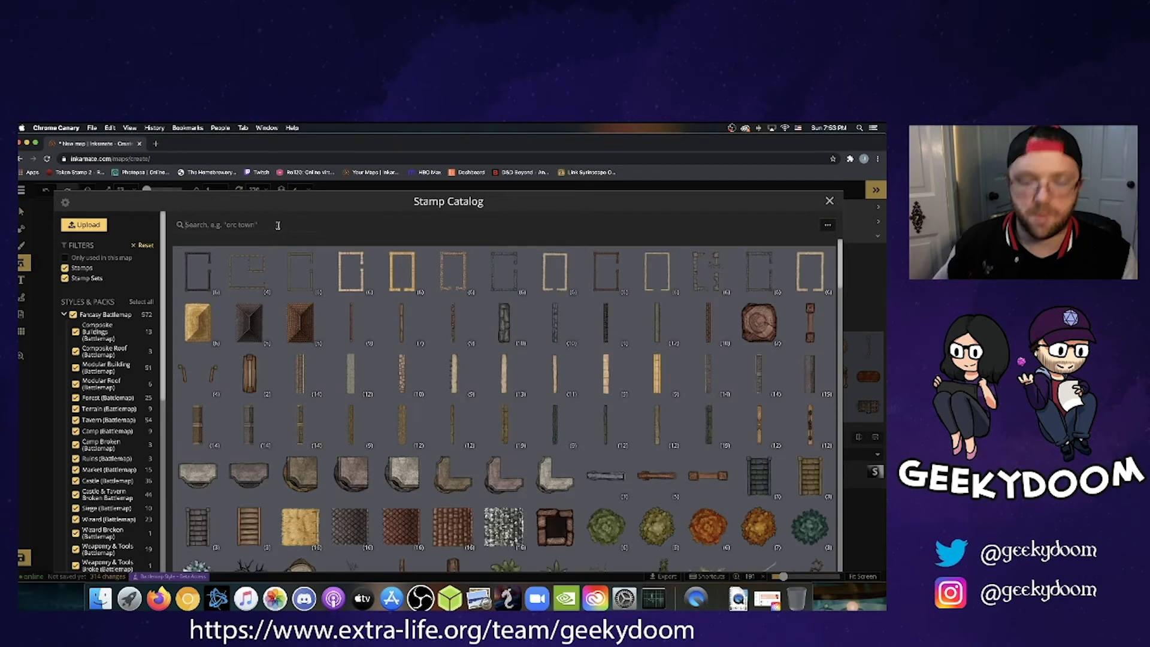
pyautogui.click(278, 225)
pyautogui.write('water')
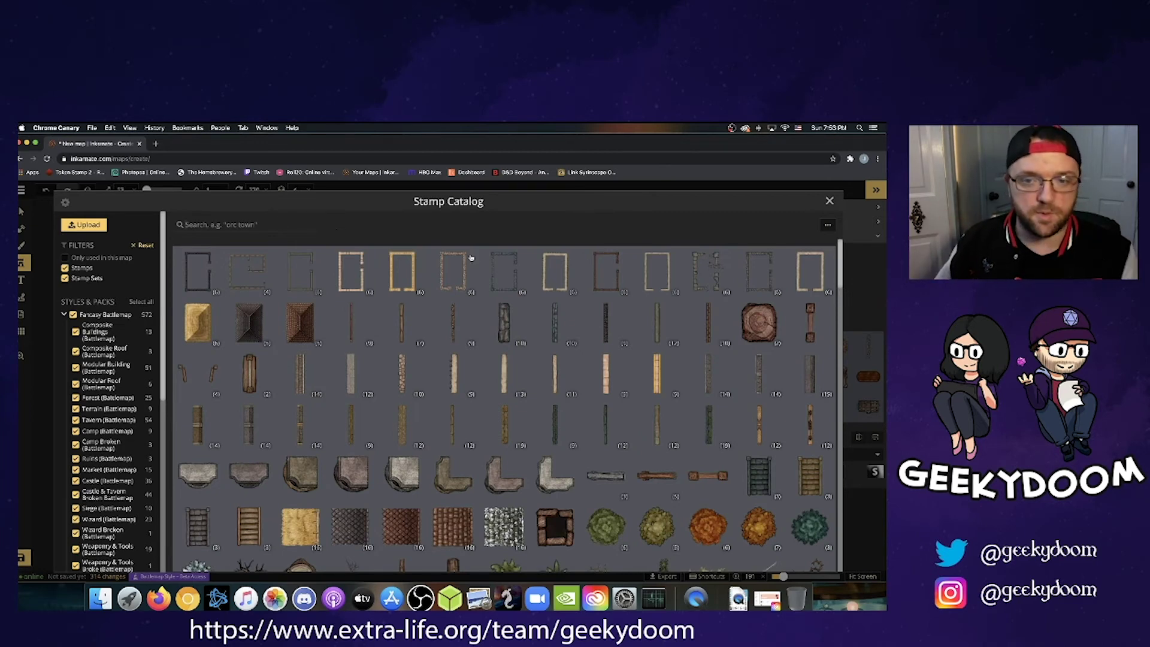
pyautogui.click(830, 201)
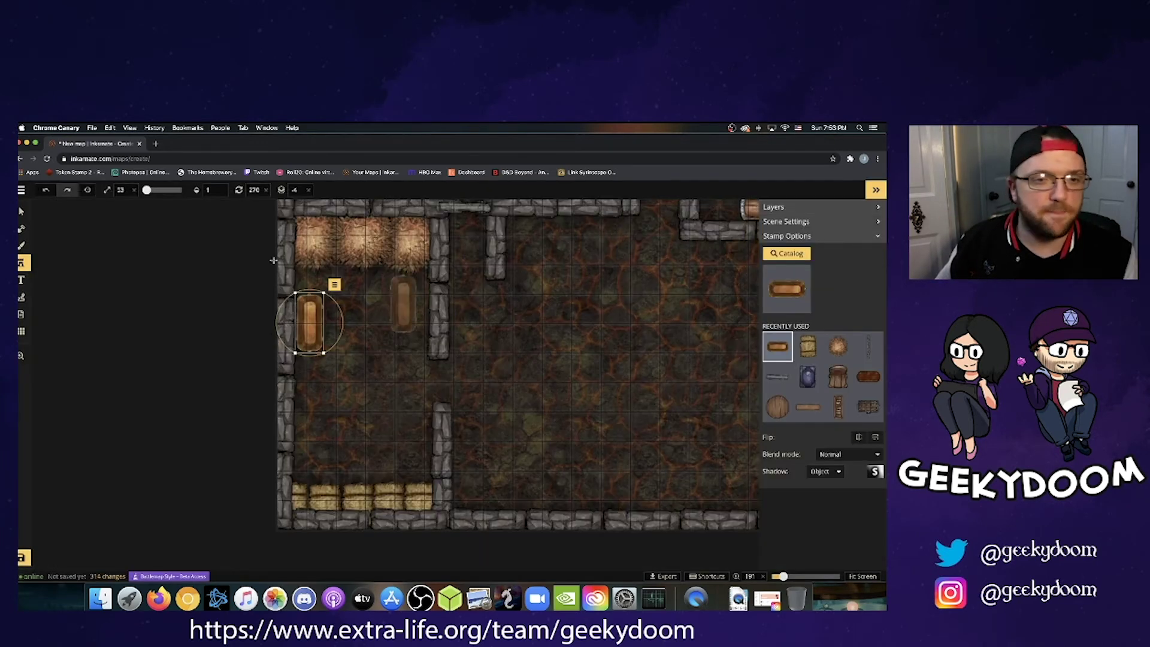
# Search the stamp catalog for "jail", "cell" and "door", and choose the Prison Door stamp.
pyautogui.click(382, 337)
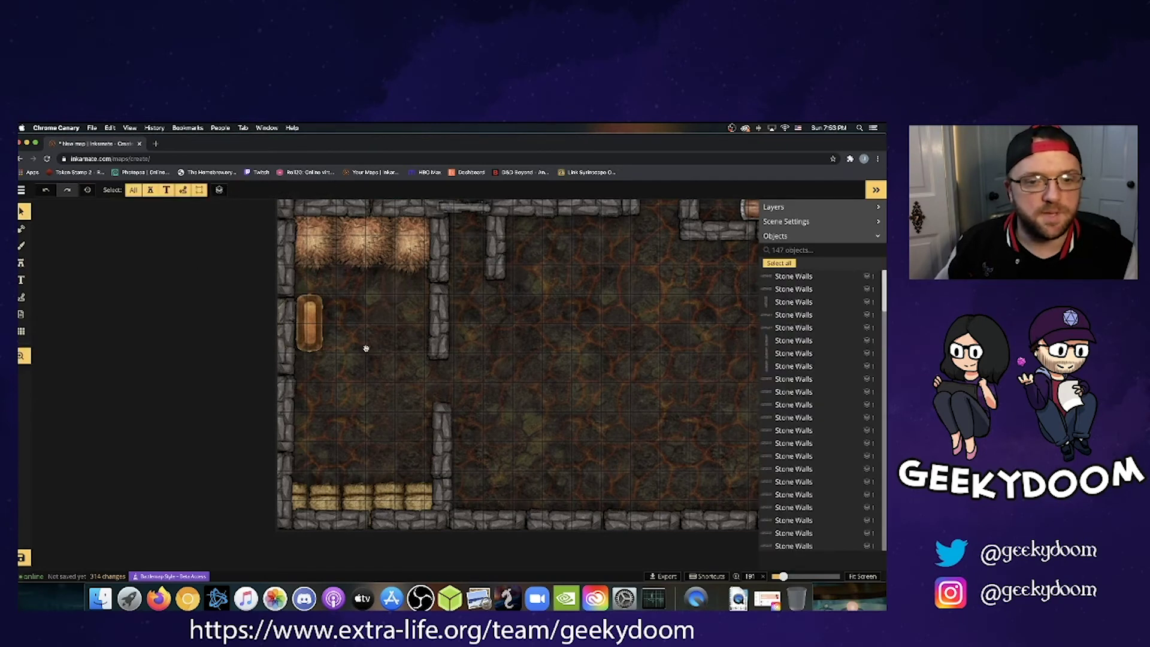
pyautogui.moveTo(367, 350); pyautogui.dragTo(307, 377)
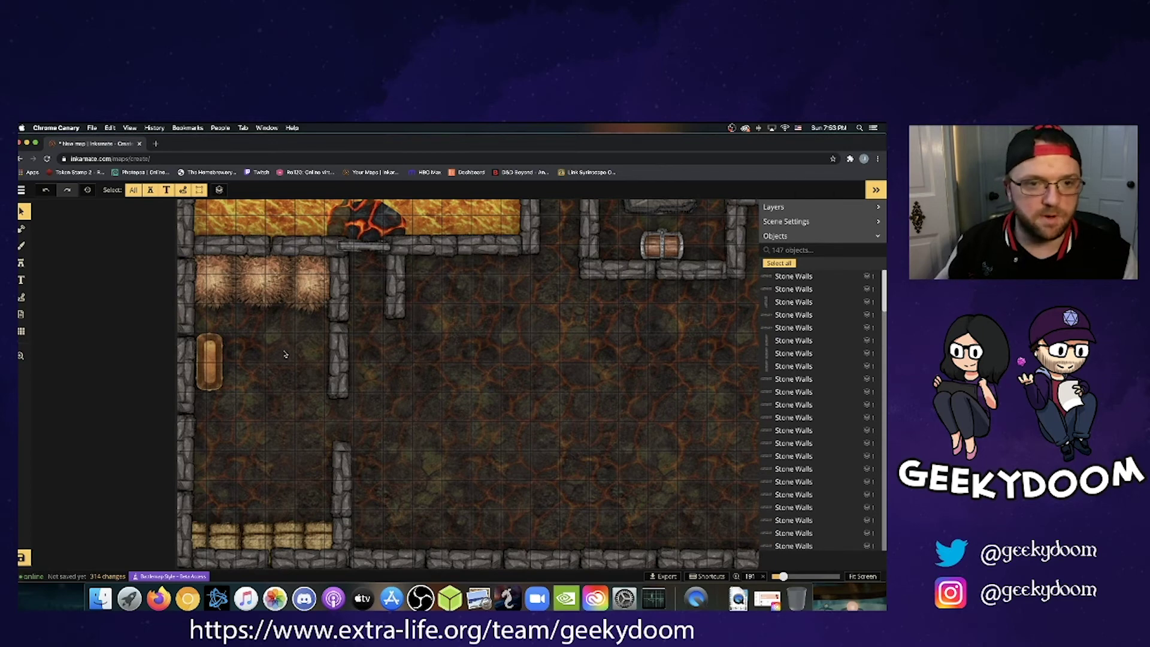
pyautogui.moveTo(309, 390); pyautogui.dragTo(263, 375)
pyautogui.click(22, 263)
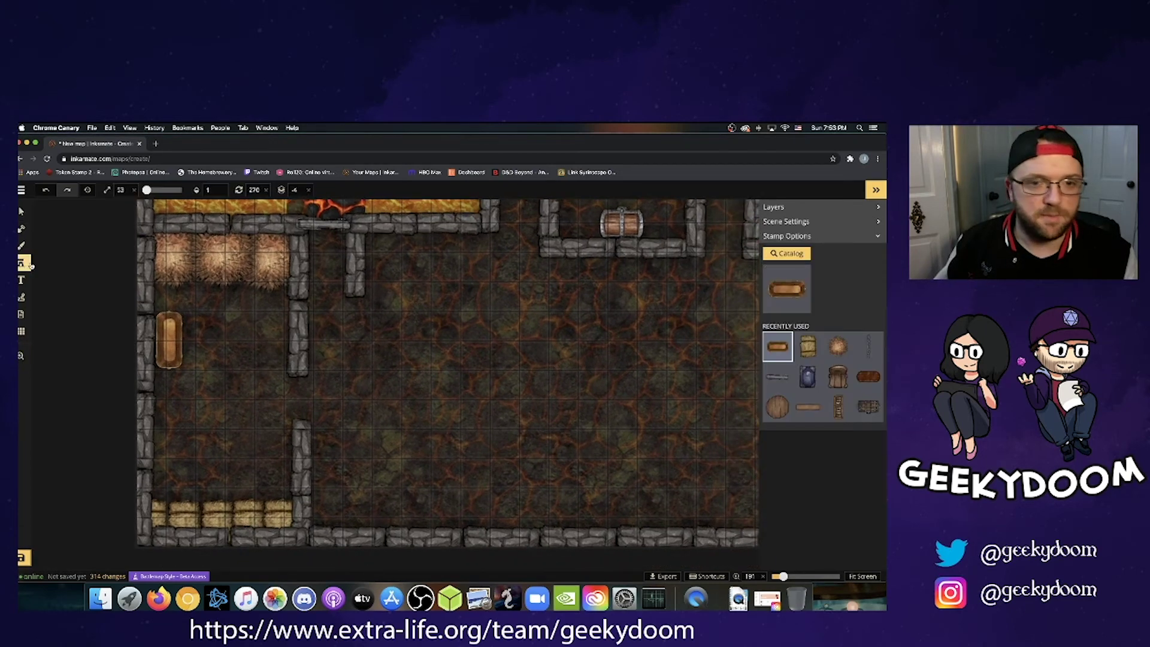
pyautogui.click(804, 255)
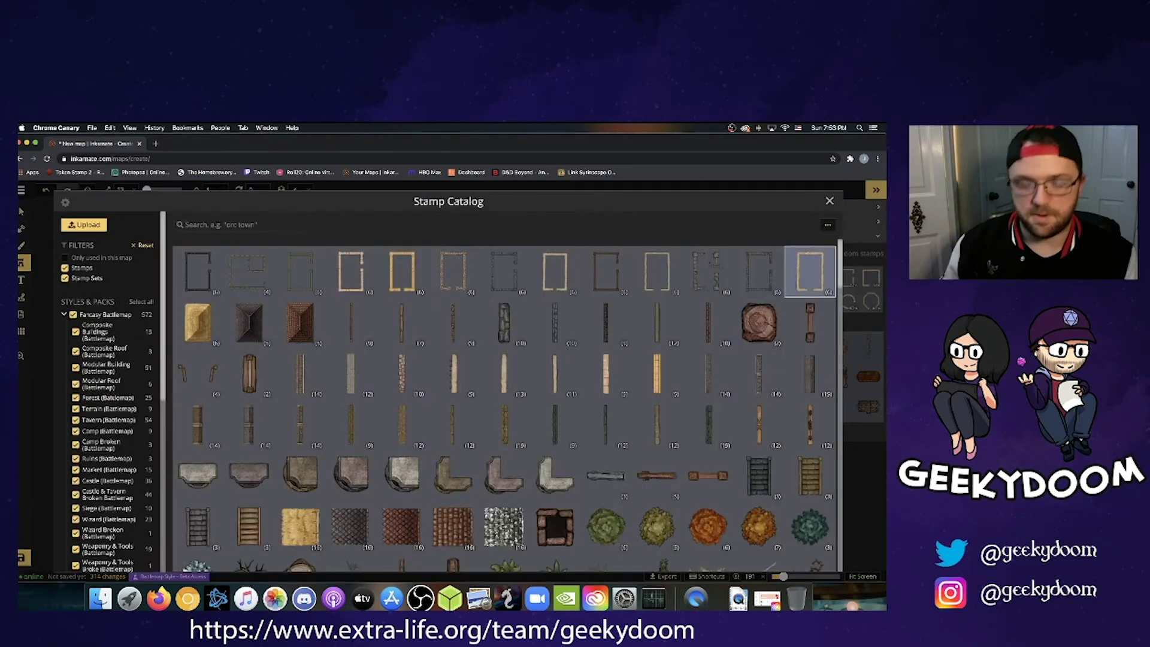
pyautogui.write('jail')
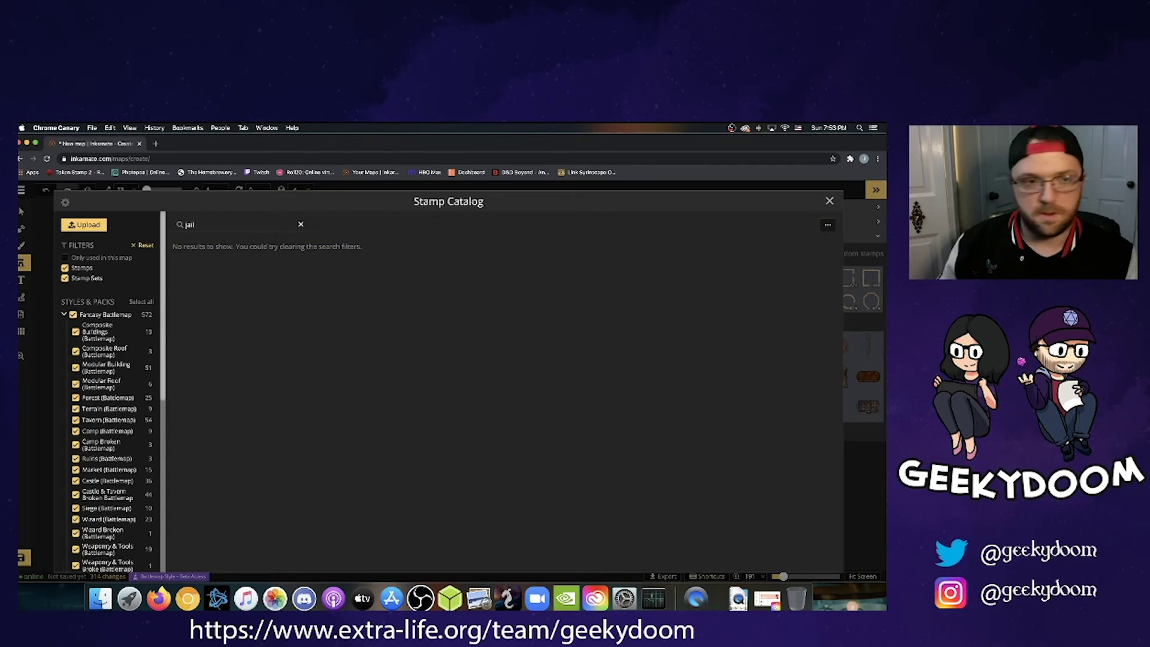
pyautogui.press('BackSpace')
pyautogui.press('BackSpace')
pyautogui.press('BackSpace')
pyautogui.write('cat')
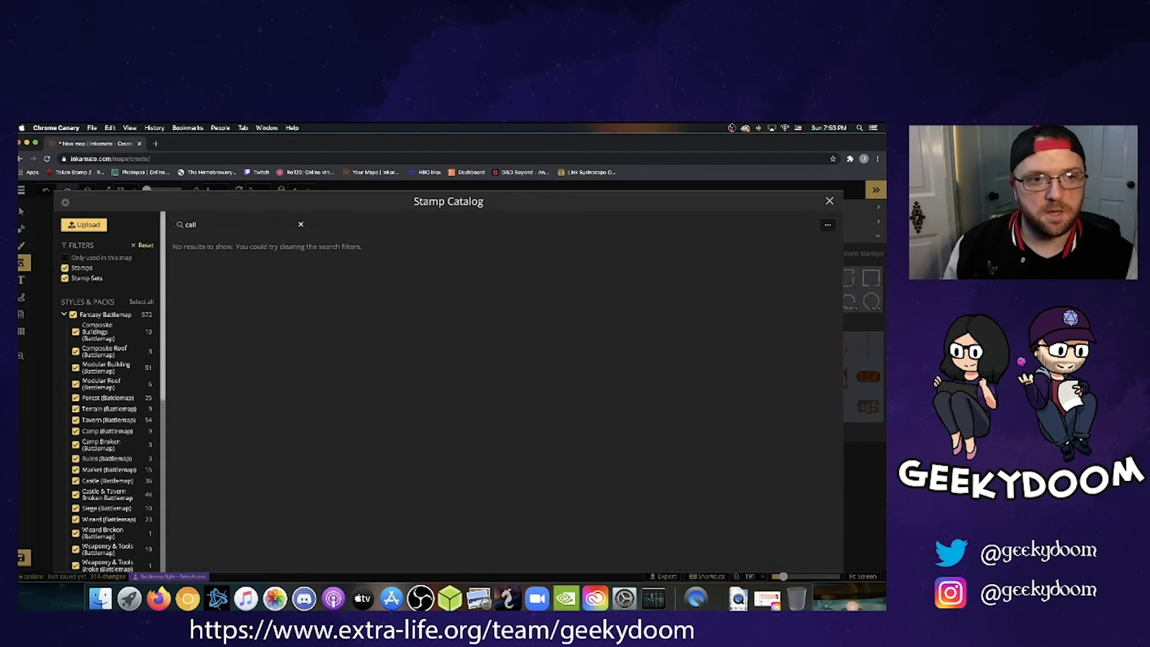
pyautogui.write('oor')
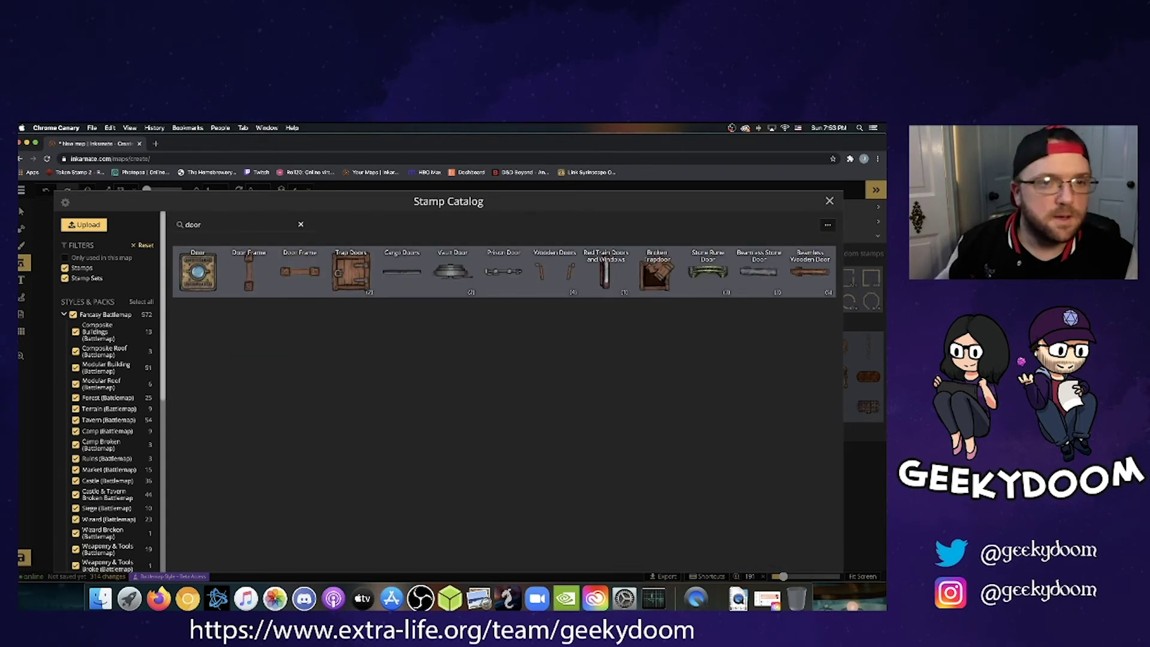
pyautogui.click(514, 273)
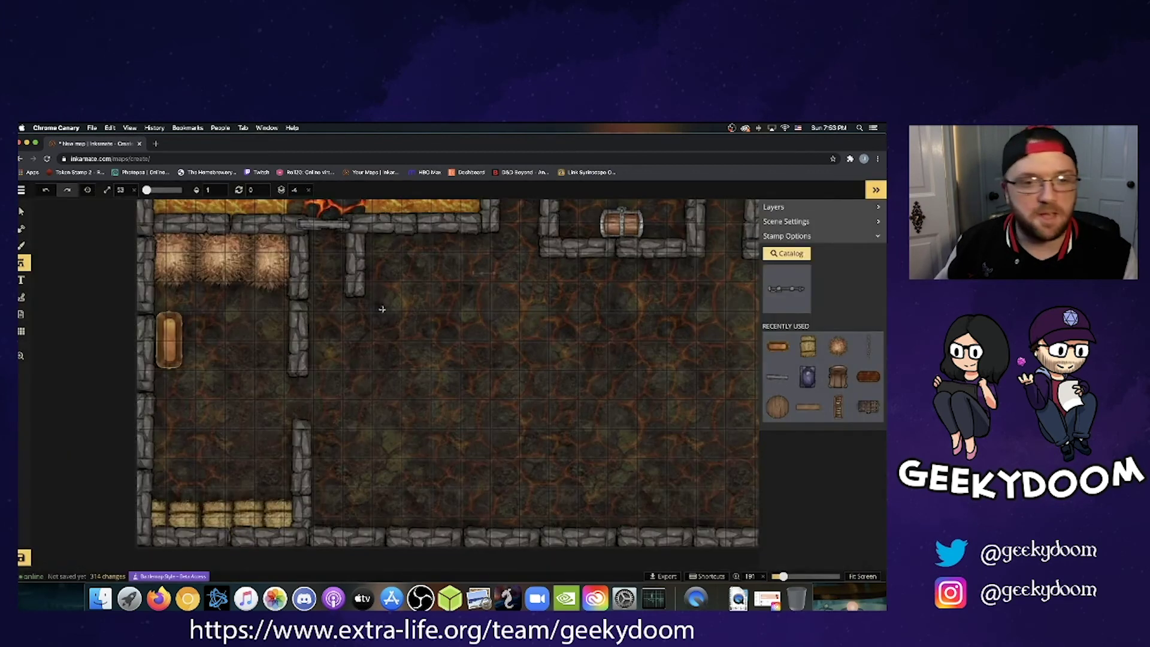
# Place the prison door in the gap of the southwestern room's eastern wall, rotated to 270 degrees and enlarged to size 86.
pyautogui.click(301, 398)
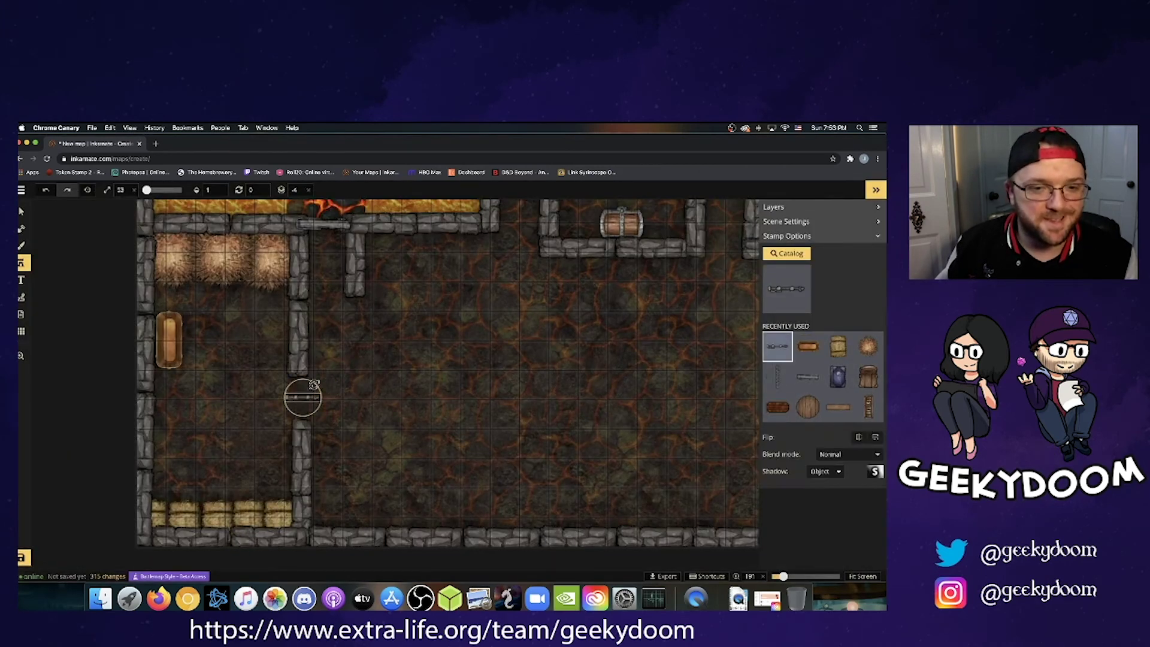
pyautogui.moveTo(288, 383); pyautogui.dragTo(289, 385)
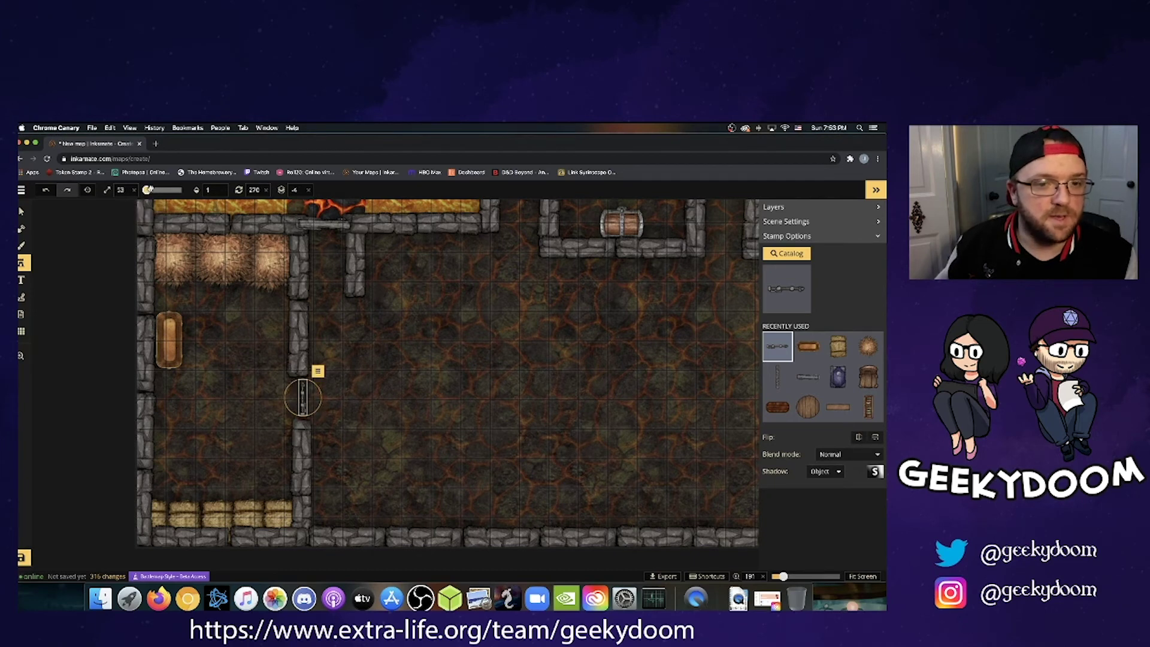
pyautogui.moveTo(147, 190); pyautogui.dragTo(151, 190)
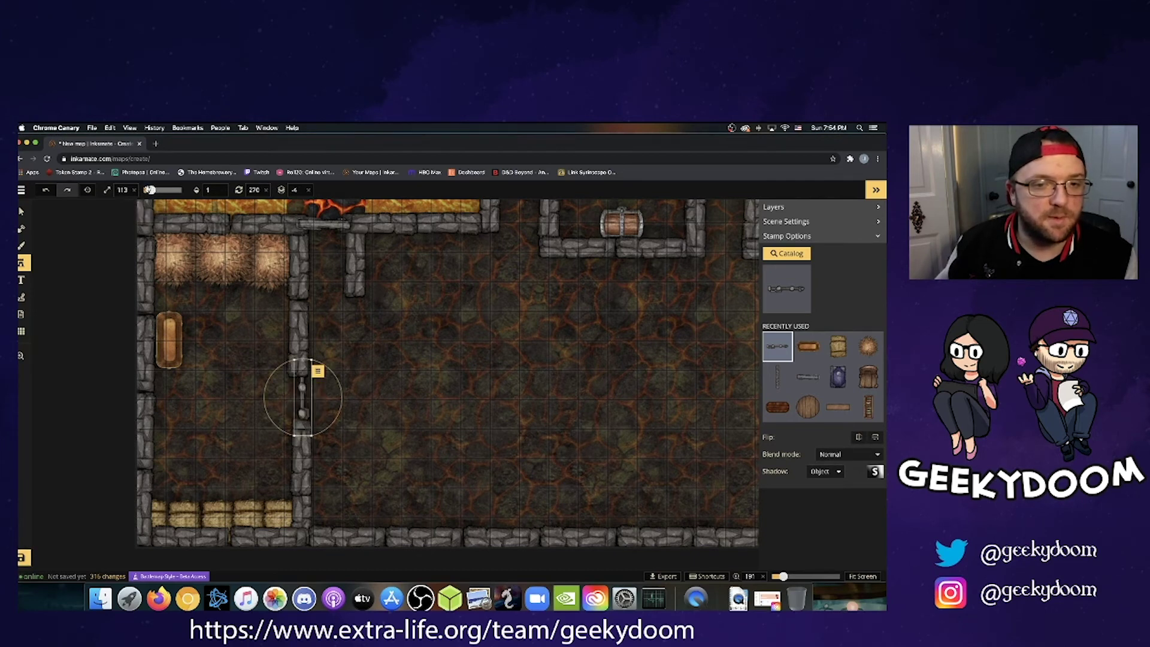
pyautogui.moveTo(149, 190); pyautogui.dragTo(148, 189)
pyautogui.click(302, 400)
pyautogui.click(301, 400)
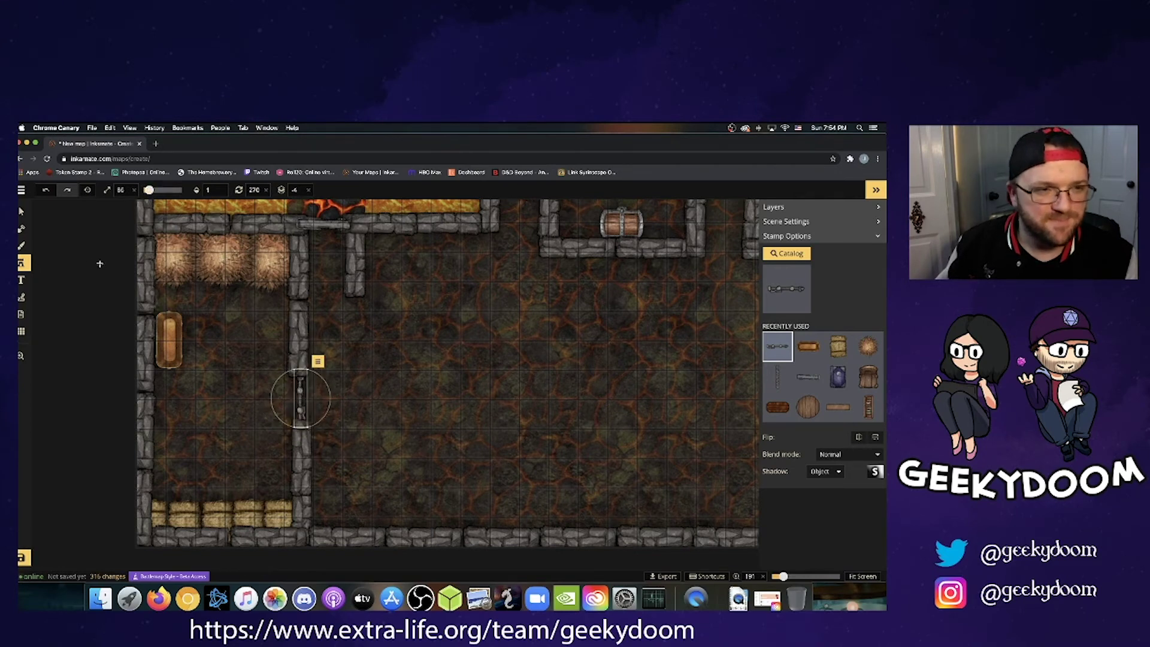
pyautogui.click(22, 211)
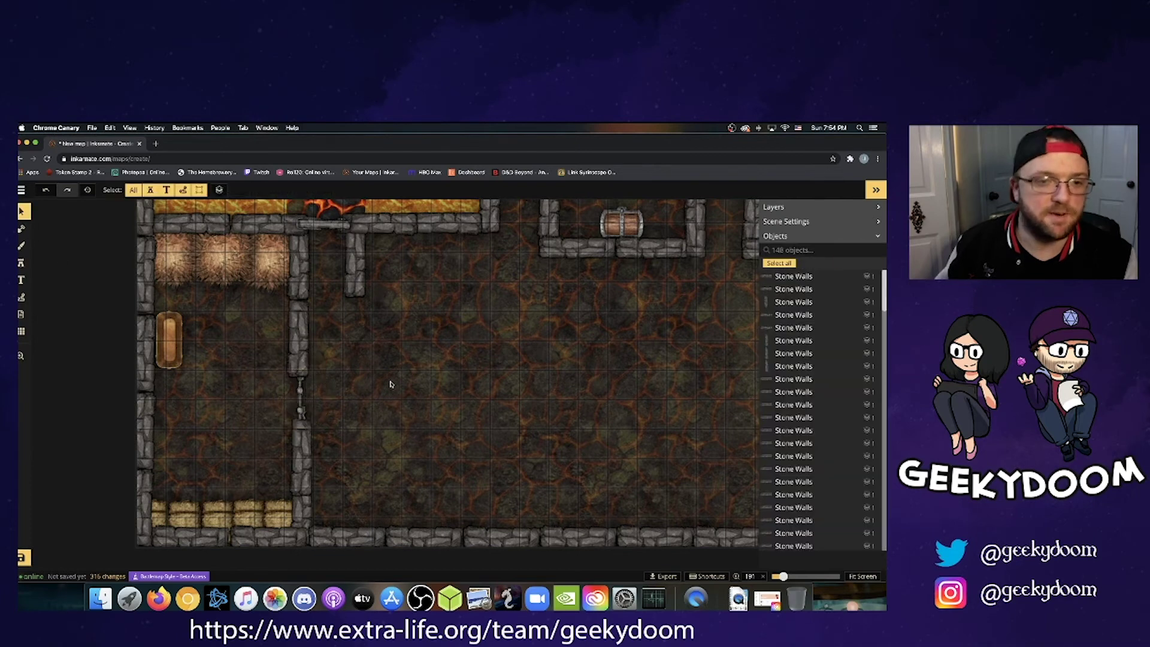
# Reuse the wall stub below the lava room as a stamp and add two vertical copies, one freestanding and one against the southern outer wall.
pyautogui.press('space')
pyautogui.moveTo(418, 389); pyautogui.dragTo(375, 413)
pyautogui.moveTo(422, 401); pyautogui.dragTo(382, 394, button='middle')
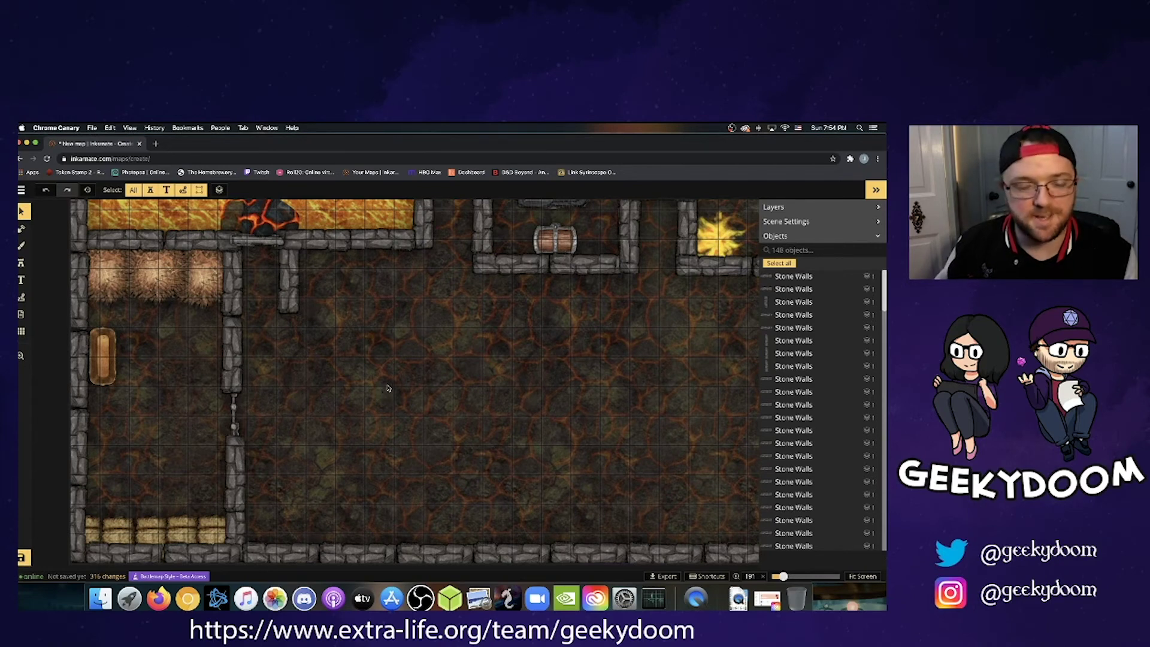
pyautogui.click(21, 262)
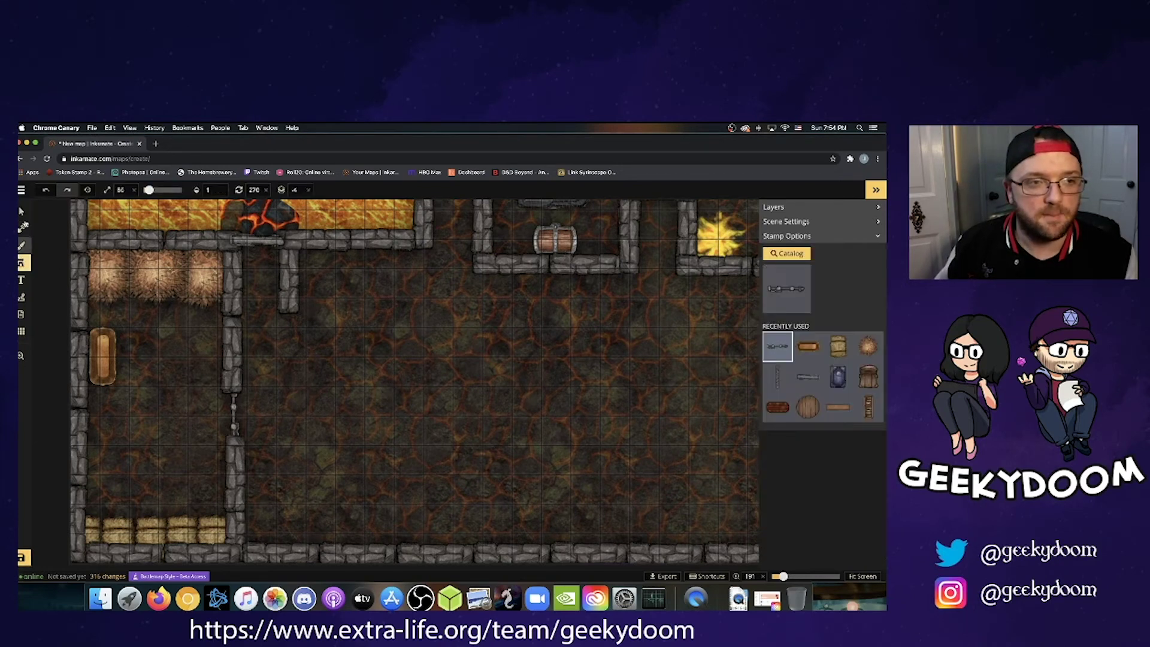
pyautogui.click(20, 211)
pyautogui.click(288, 275)
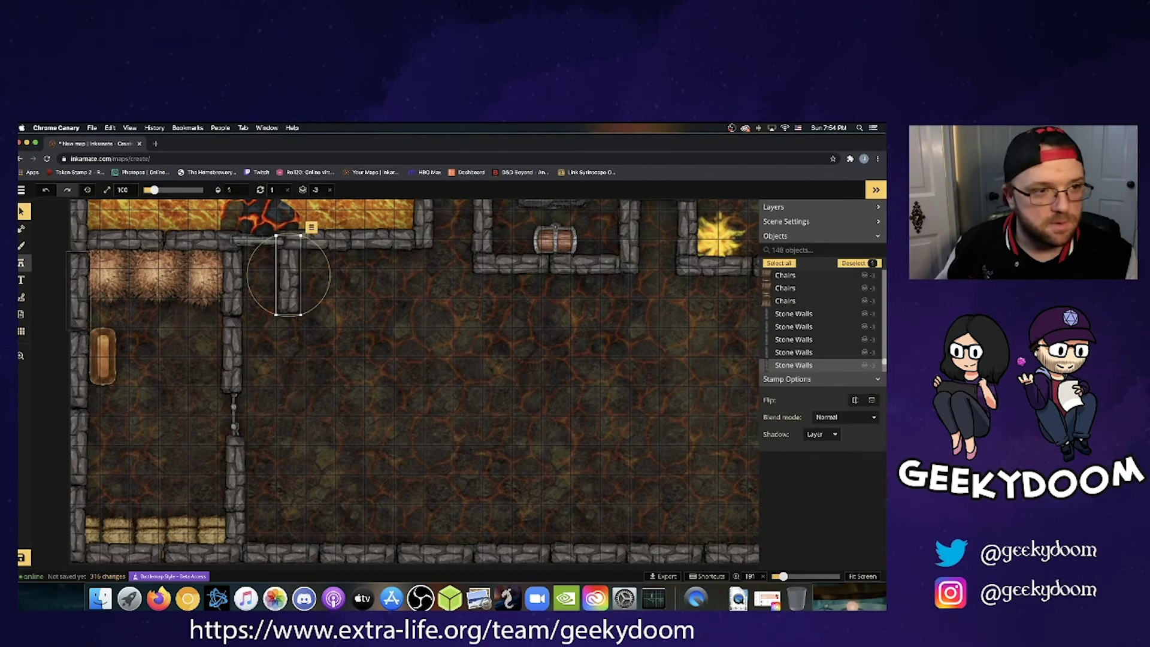
pyautogui.click(22, 263)
pyautogui.click(361, 345)
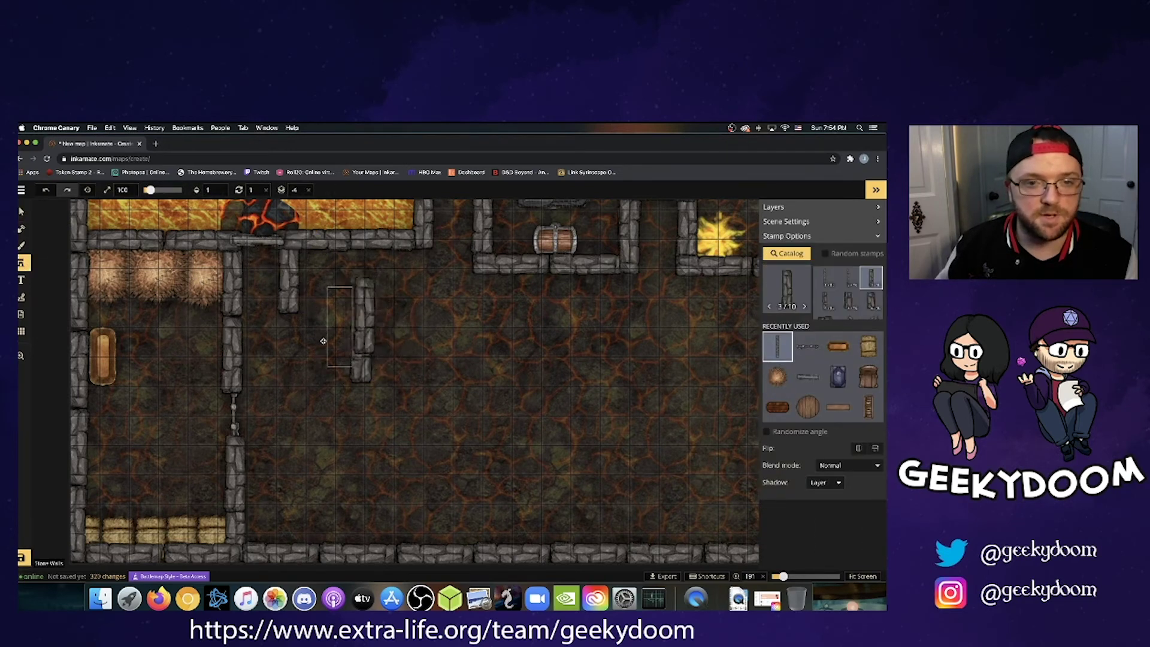
pyautogui.click(290, 386)
pyautogui.moveTo(300, 425); pyautogui.dragTo(328, 510)
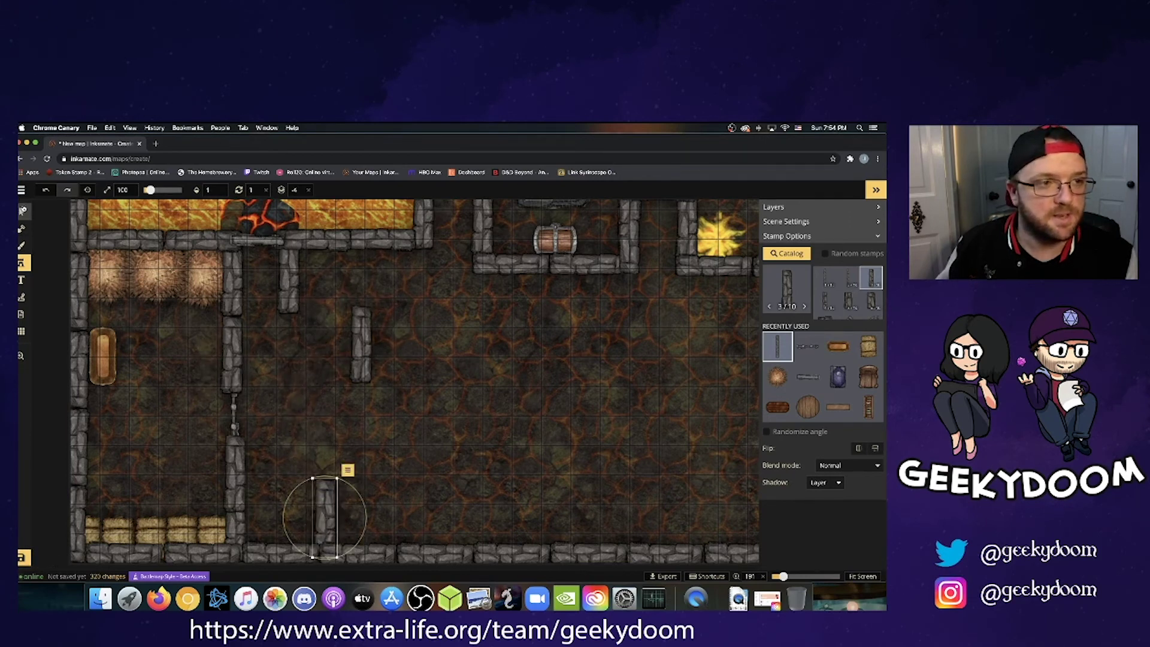
# Rotate the freestanding stone wall to 271 degrees and join it to the lower end of the stub below the lava room.
pyautogui.click(23, 211)
pyautogui.click(362, 342)
pyautogui.moveTo(402, 340); pyautogui.dragTo(317, 314)
pyautogui.click(386, 378)
# Place two vertical stone walls and a horizontal one at 91 degrees south of the lava room's southeastern corner.
pyautogui.click(21, 262)
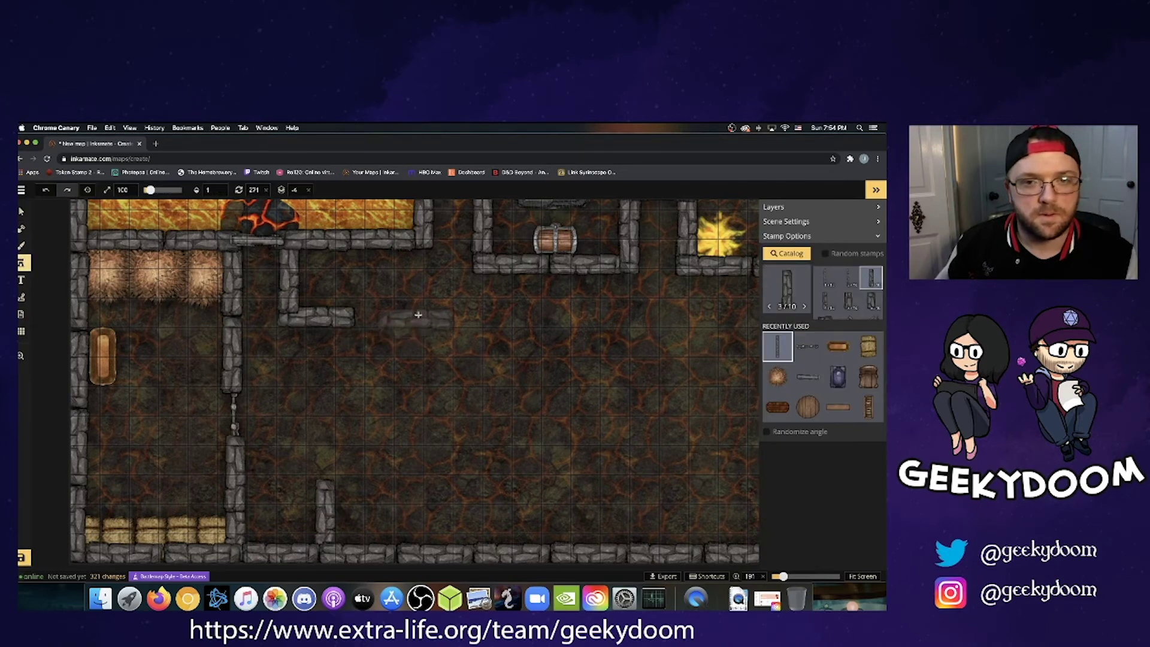
pyautogui.moveTo(423, 317); pyautogui.dragTo(461, 302)
pyautogui.moveTo(425, 316); pyautogui.dragTo(426, 288)
pyautogui.click(415, 372)
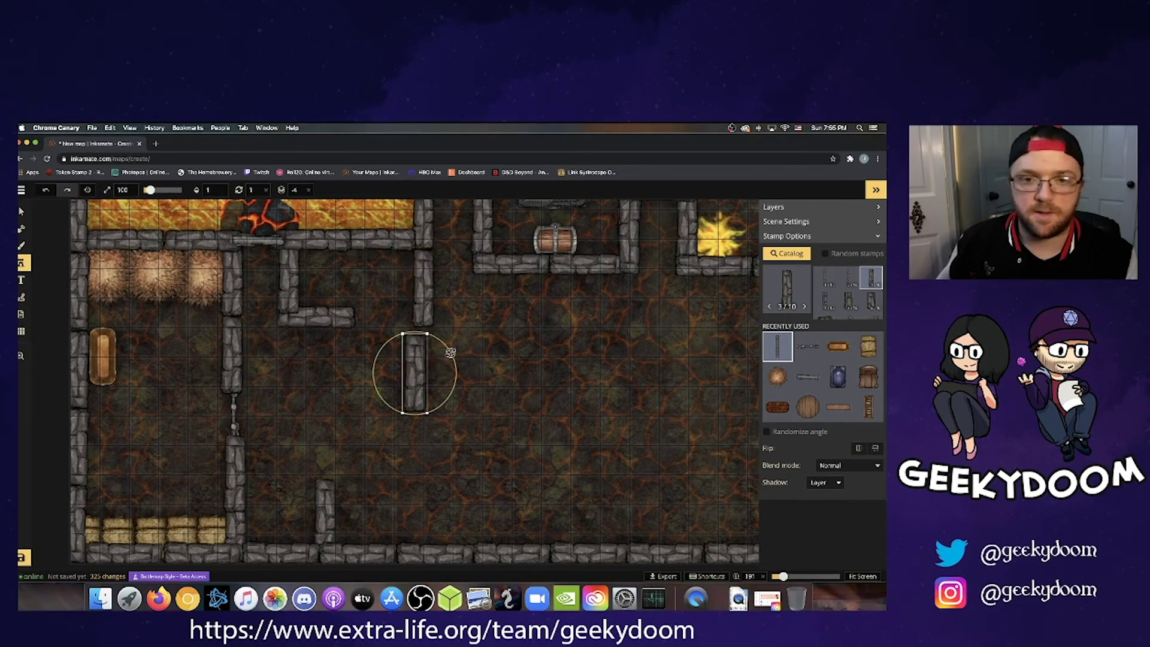
pyautogui.moveTo(450, 352); pyautogui.dragTo(435, 318)
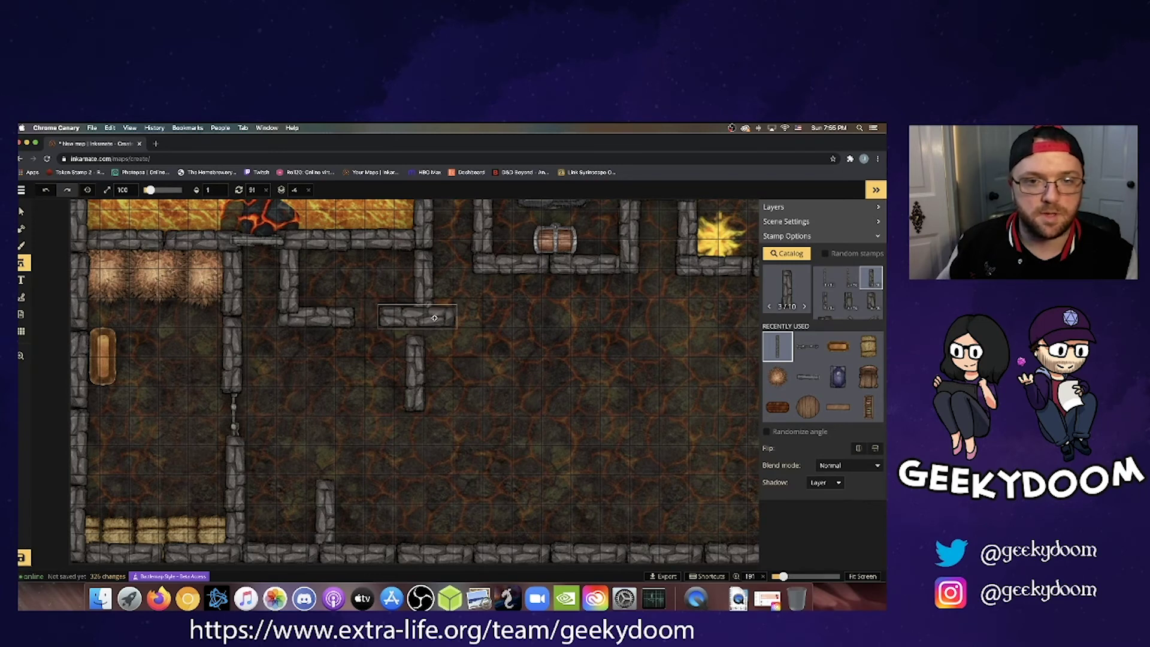
pyautogui.moveTo(434, 318); pyautogui.dragTo(434, 318)
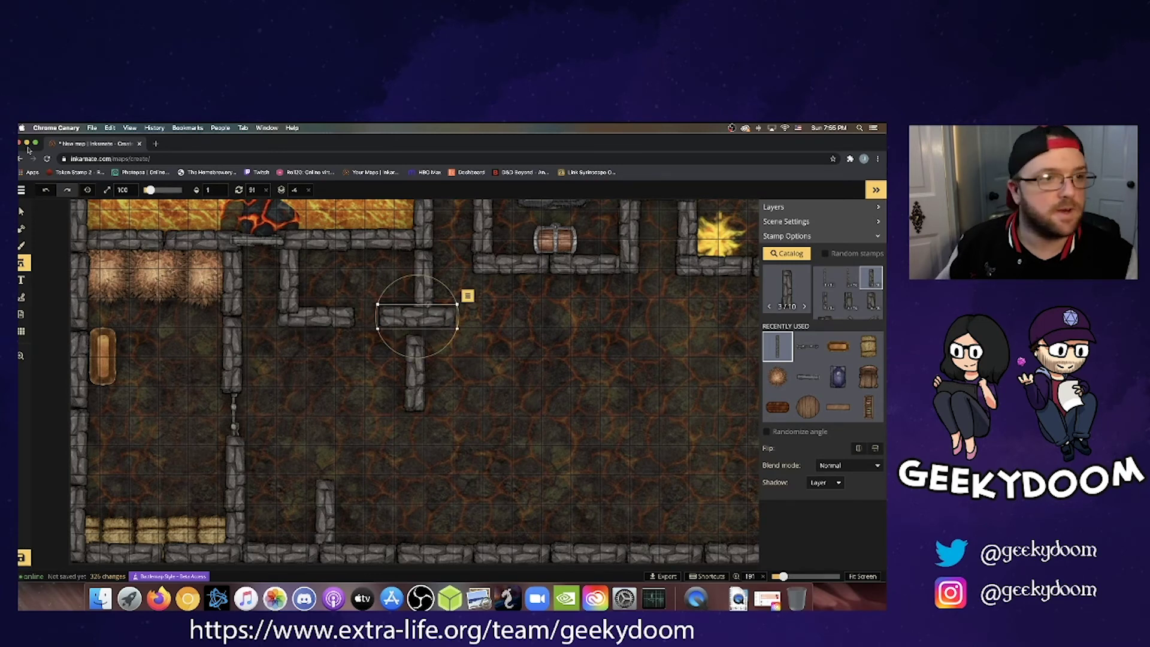
# Move the loose vertical wall to extend the chest room's western wall southward, and nudge the horizontal wall piece into line.
pyautogui.click(21, 211)
pyautogui.click(398, 421)
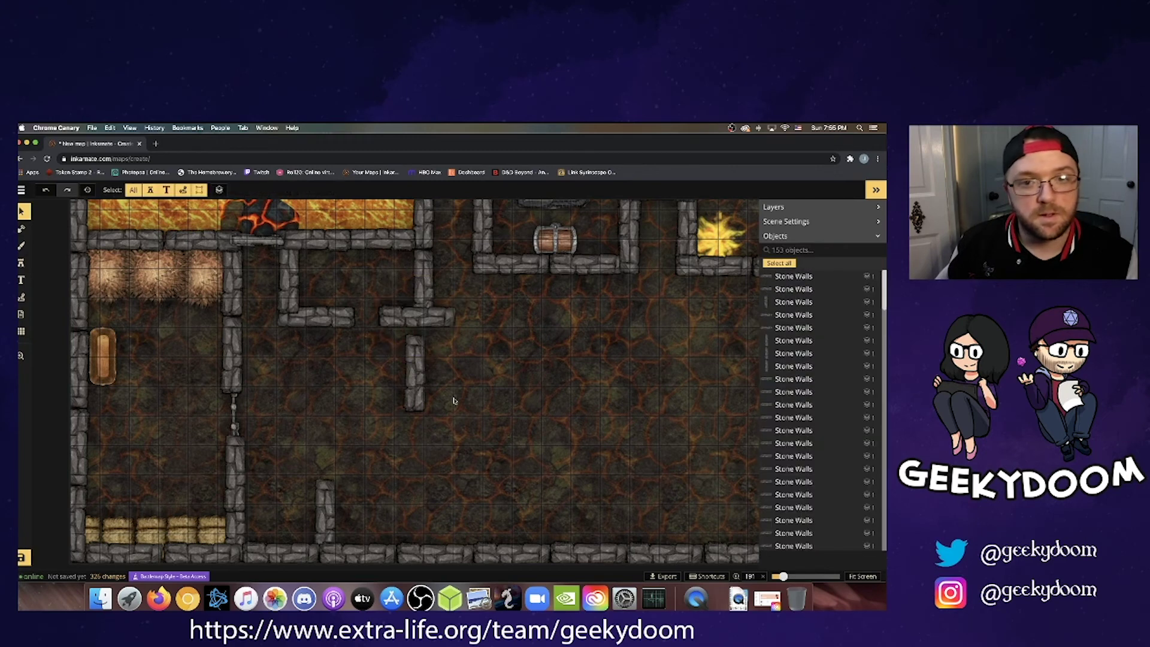
pyautogui.click(428, 374)
pyautogui.moveTo(430, 374); pyautogui.dragTo(483, 293)
pyautogui.click(578, 329)
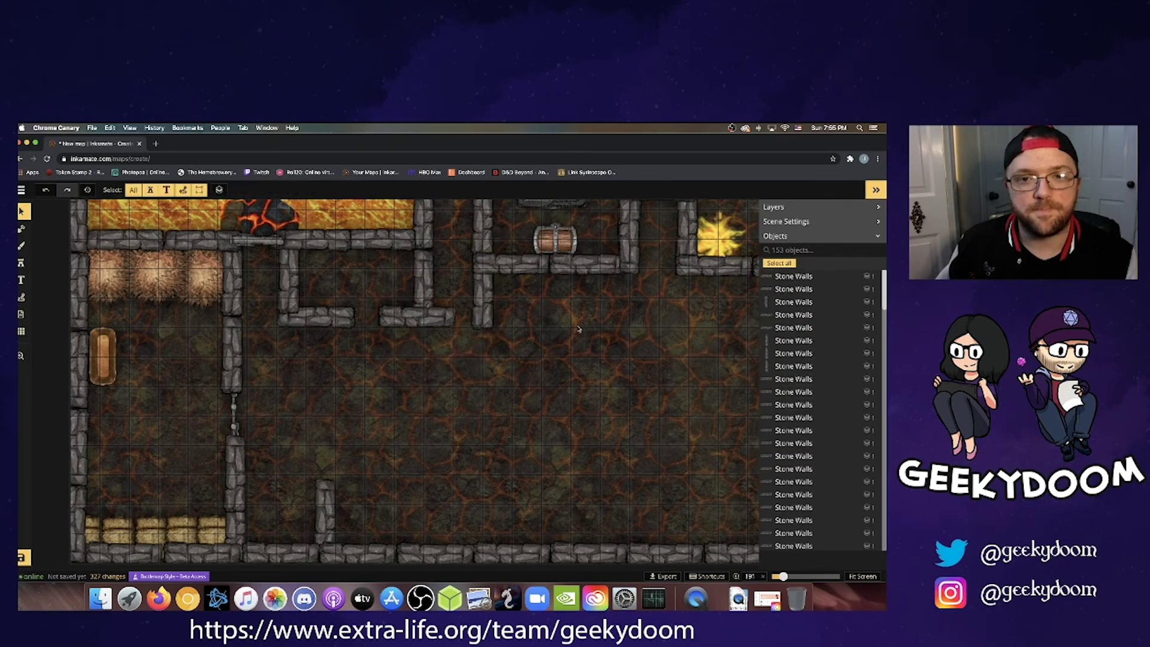
pyautogui.click(432, 321)
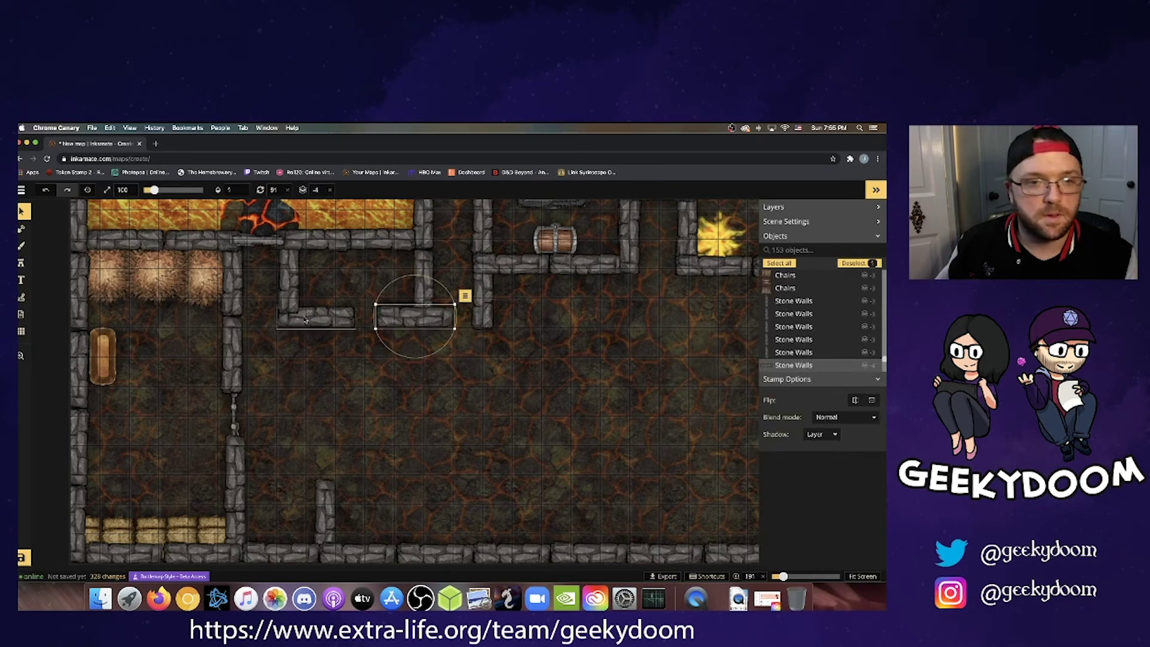
pyautogui.click(434, 391)
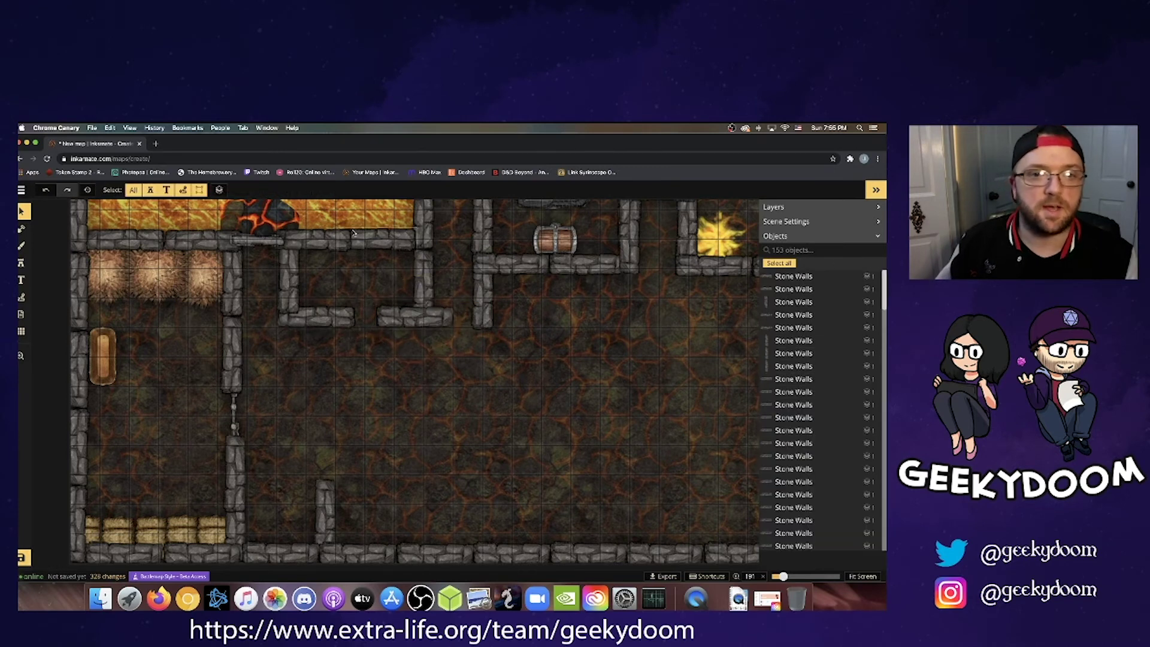
# Find the Treasure Chests stamp by searching the catalog for "chest" and place one in the corridor's northern dead end beside the lava room.
pyautogui.press('space')
pyautogui.moveTo(439, 388); pyautogui.dragTo(442, 486)
pyautogui.moveTo(467, 357); pyautogui.dragTo(467, 472)
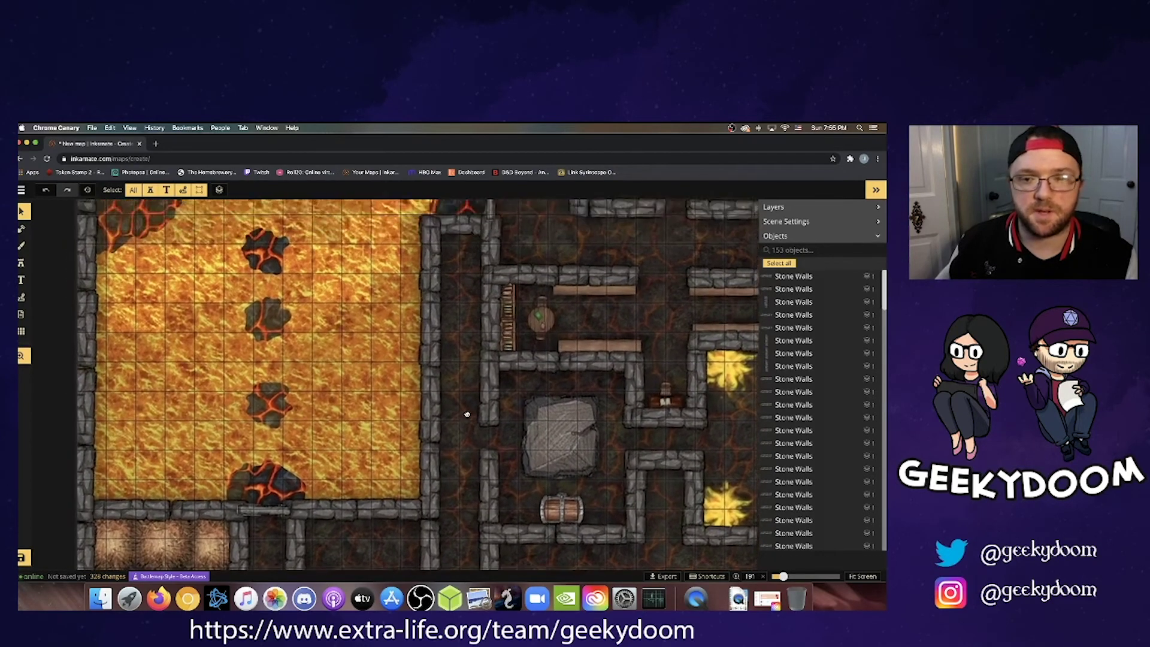
pyautogui.moveTo(467, 420); pyautogui.dragTo(454, 389)
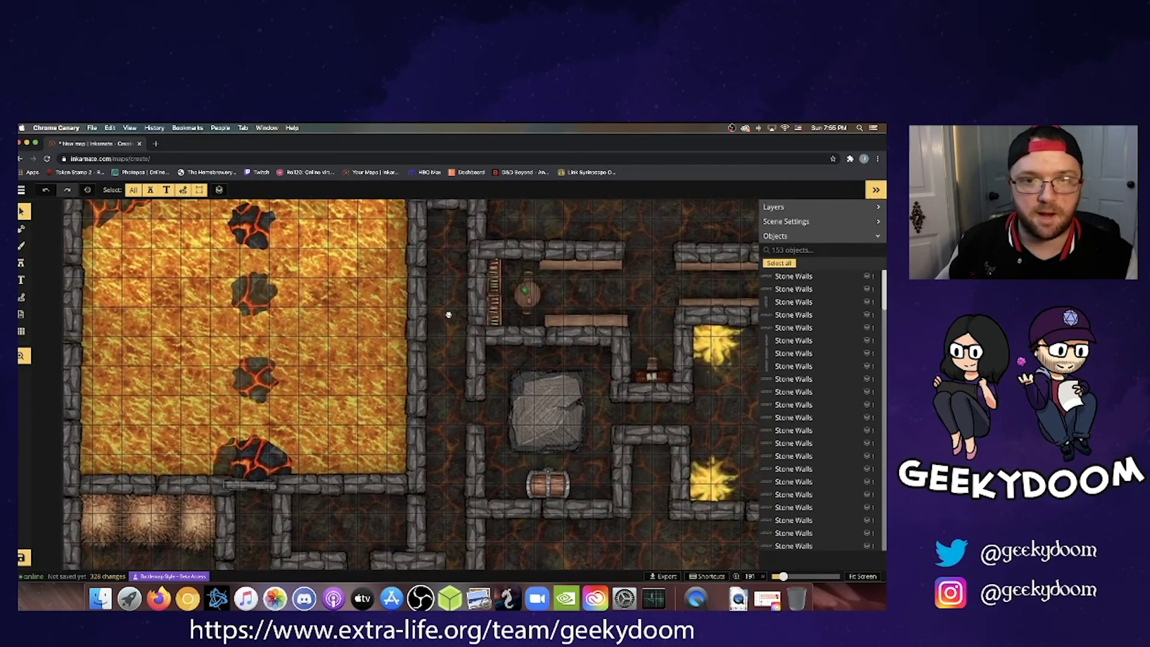
pyautogui.scroll(3, 449, 314)
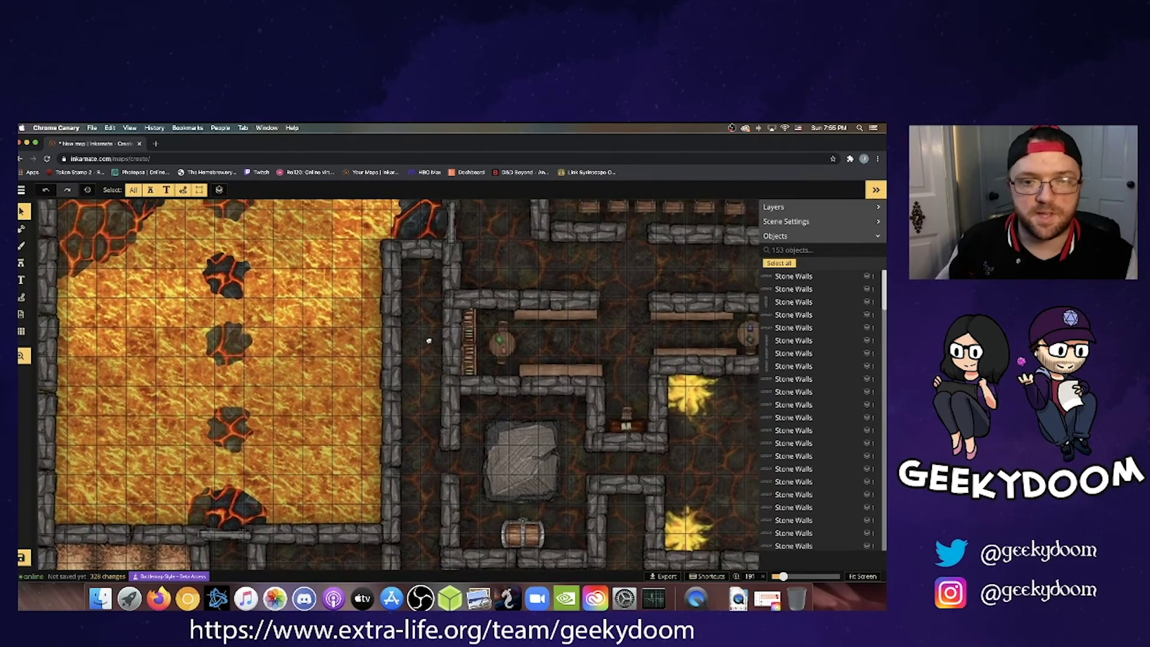
pyautogui.scroll(-2, 429, 340)
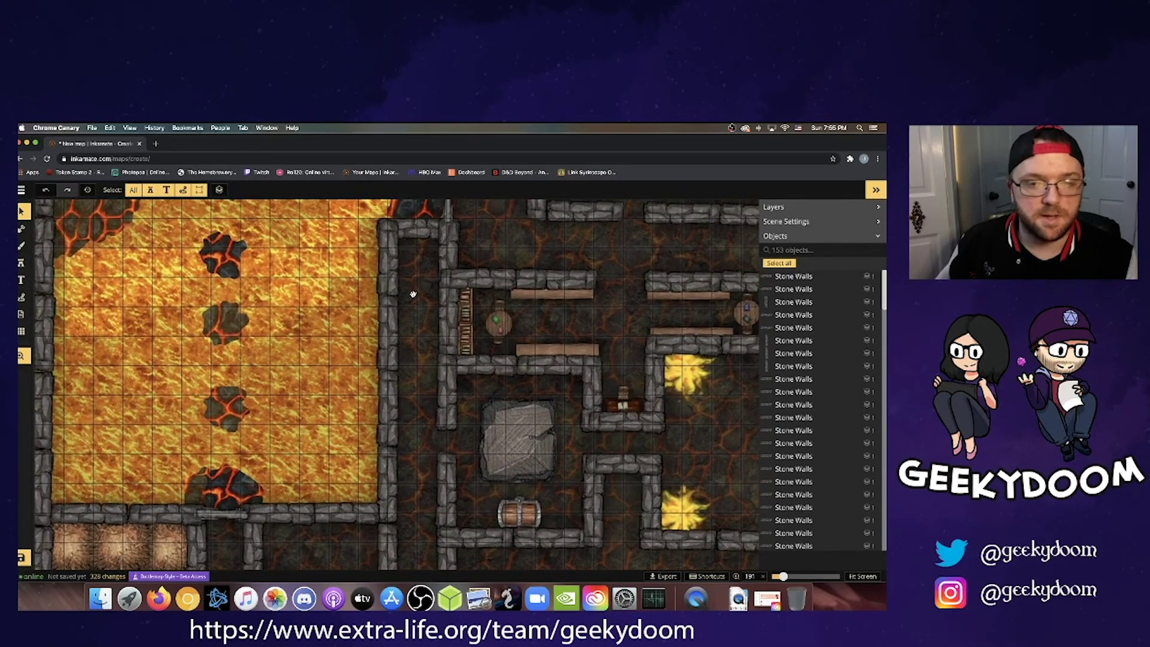
pyautogui.scroll(3, 412, 293)
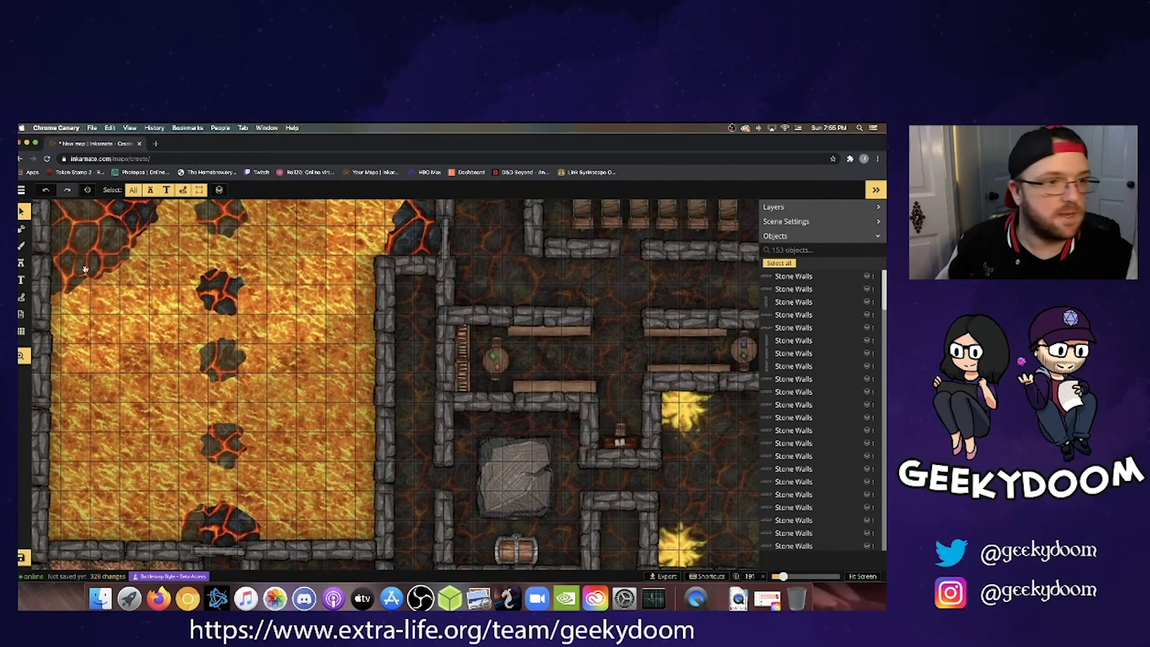
pyautogui.click(21, 264)
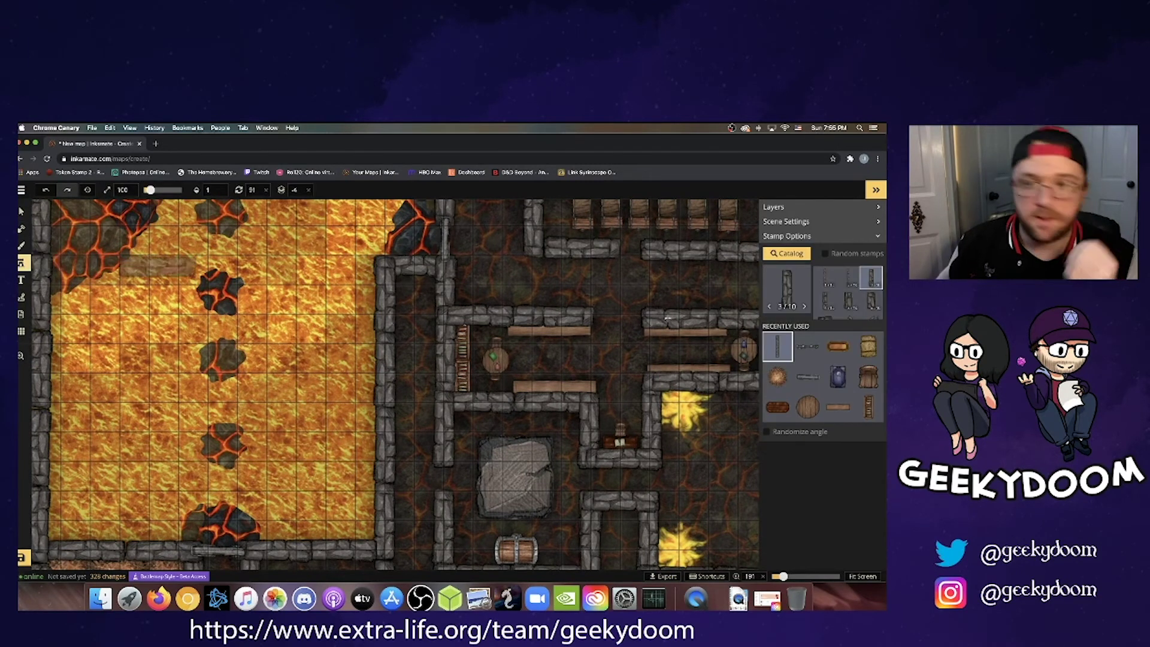
pyautogui.click(799, 254)
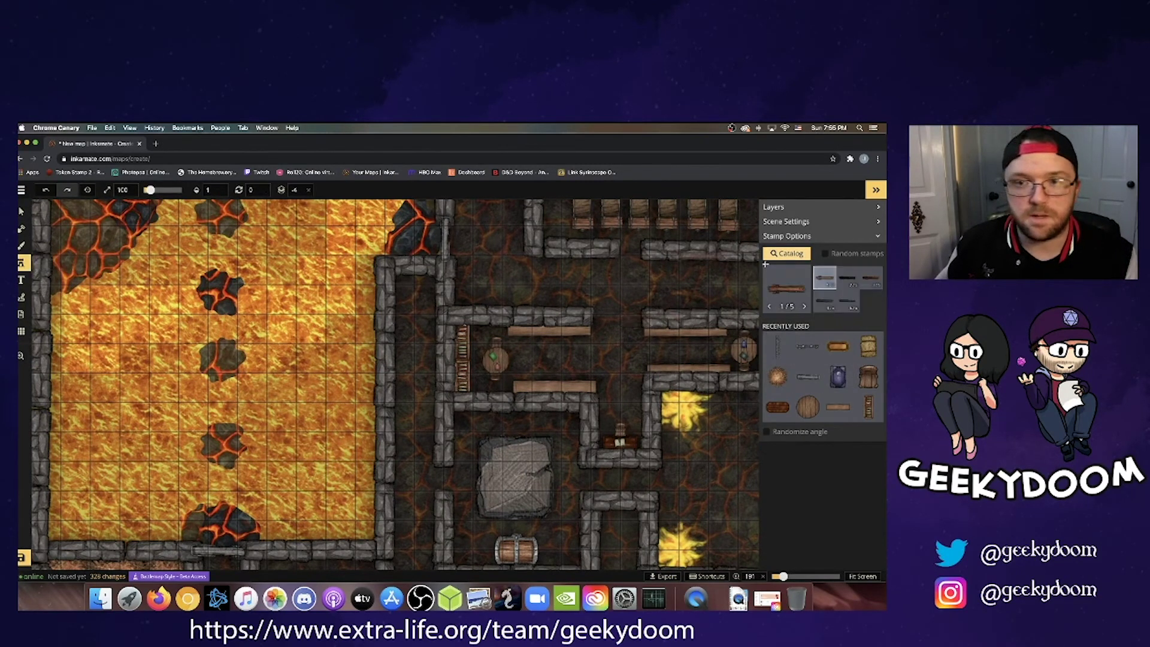
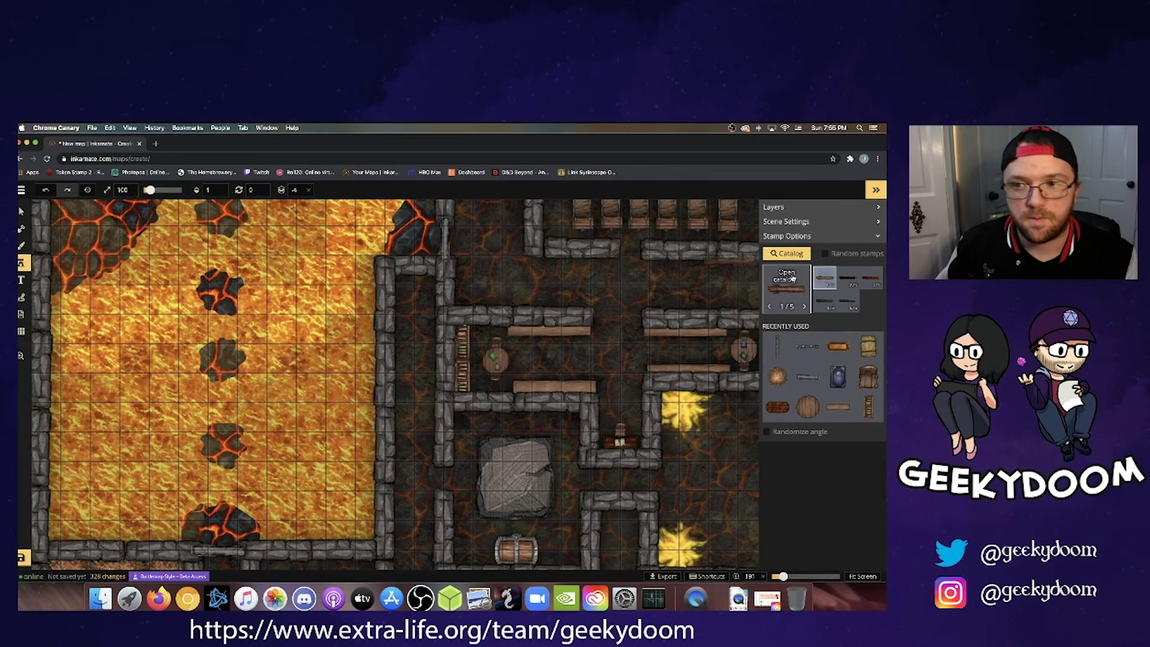
pyautogui.click(793, 278)
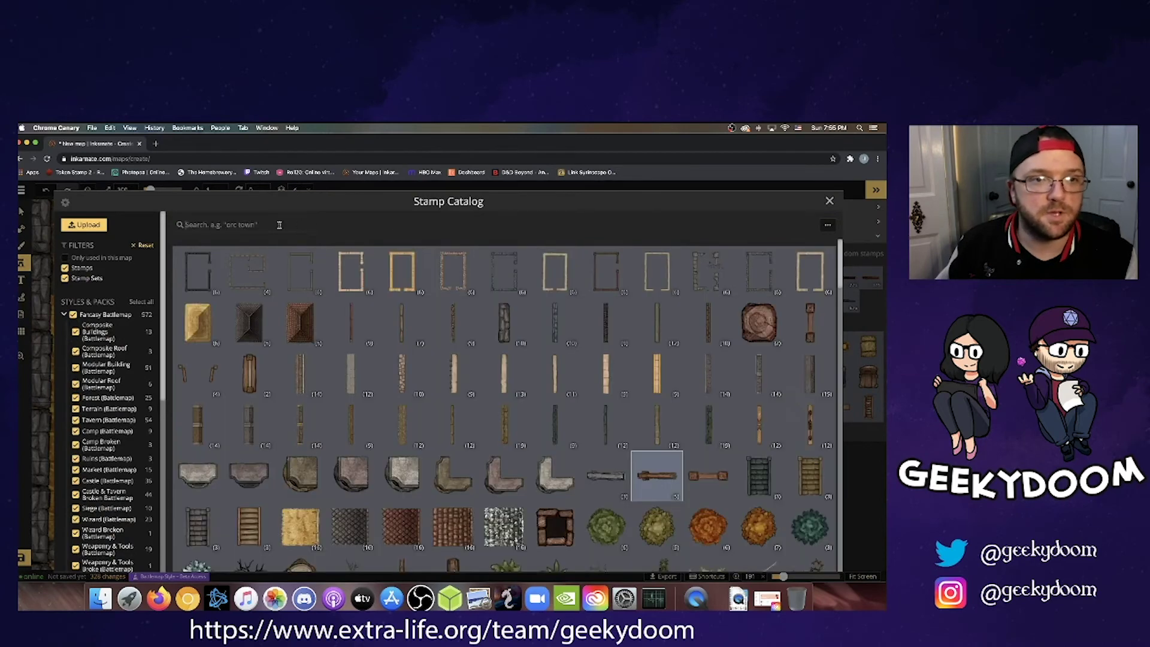
pyautogui.write('d')
pyautogui.write('hest')
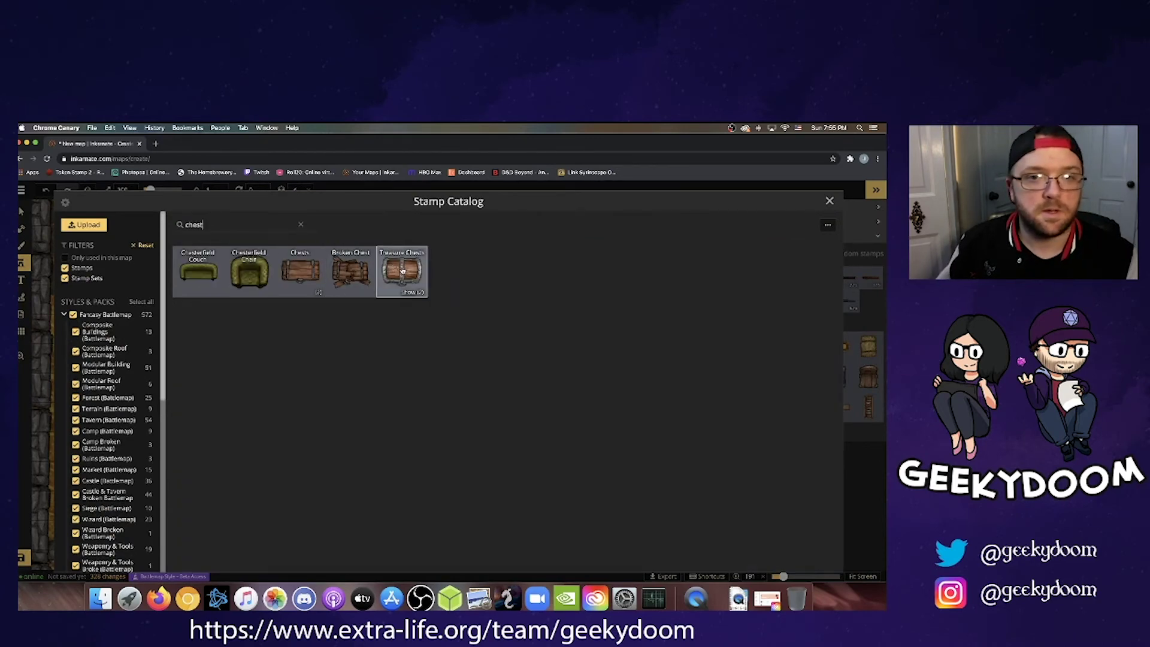
pyautogui.click(398, 264)
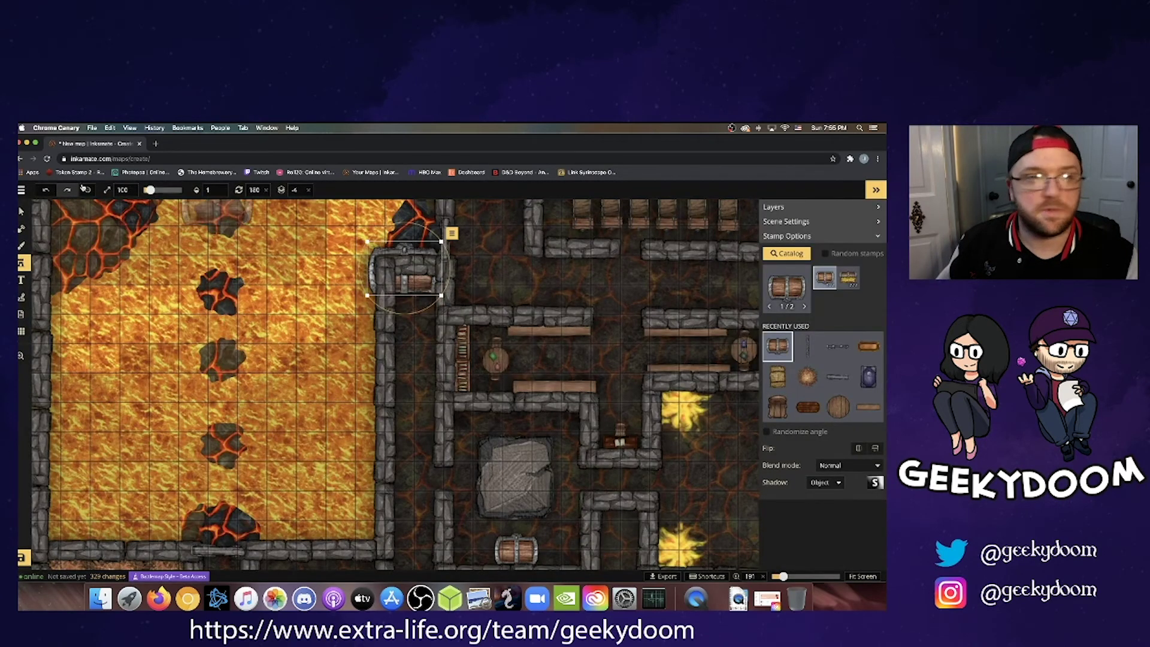
# Raise the new treasure chest's layer to -1, above the walls, and move it out onto the lava.
pyautogui.click(22, 211)
pyautogui.moveTo(427, 285); pyautogui.dragTo(446, 310)
pyautogui.click(414, 297)
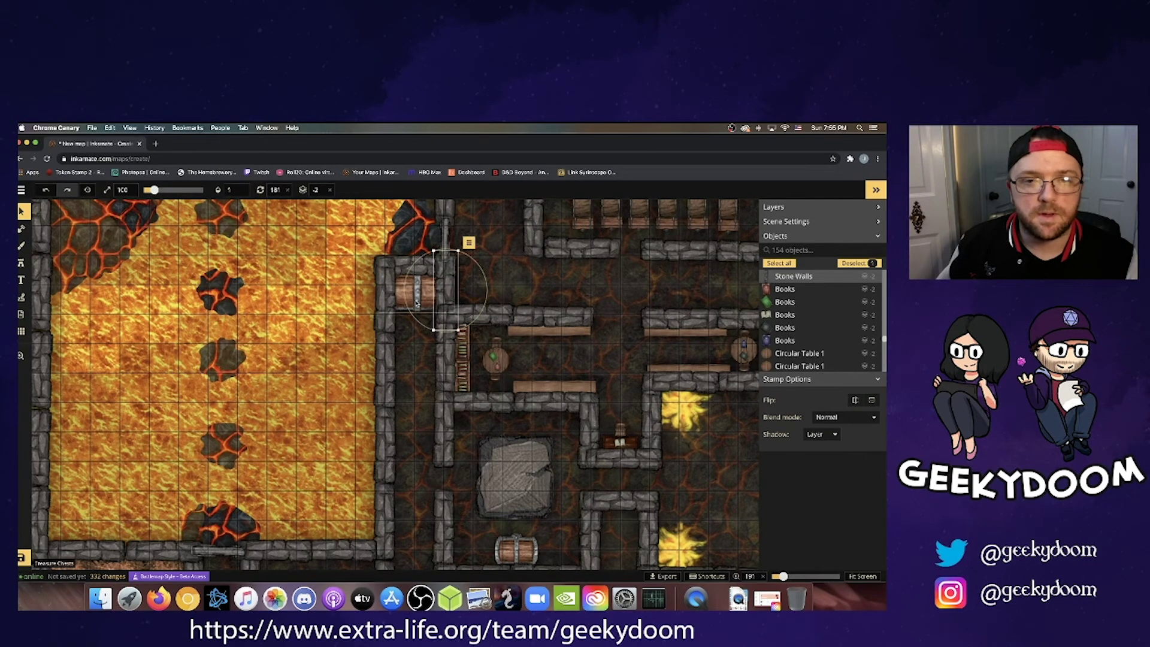
pyautogui.click(434, 307)
pyautogui.click(449, 311)
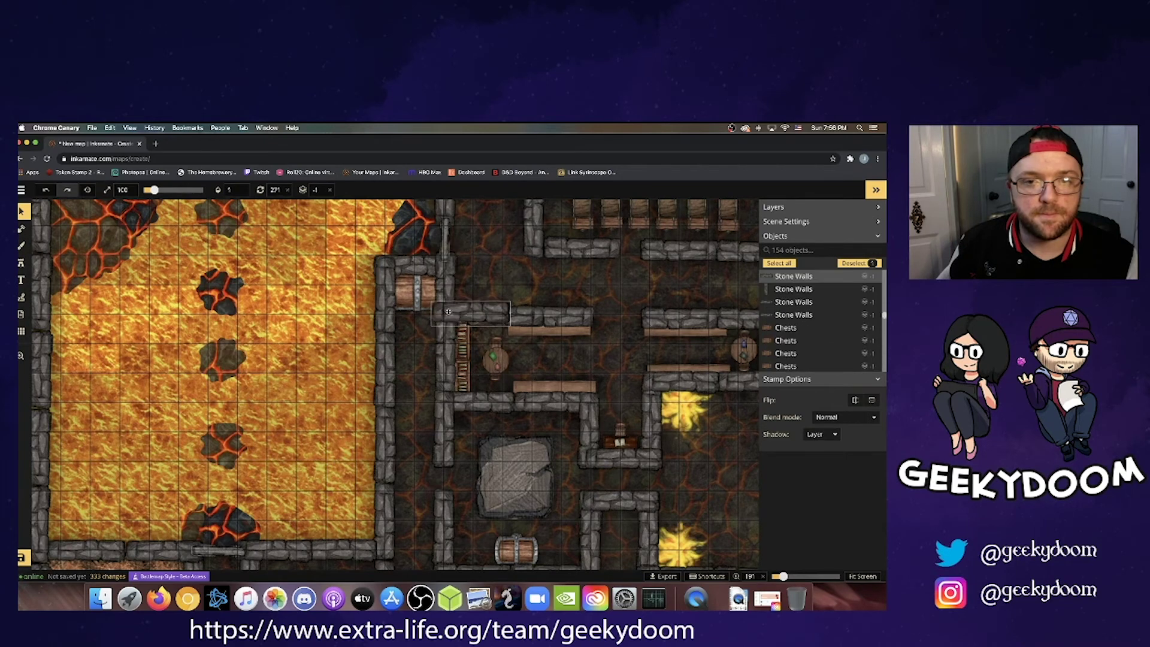
pyautogui.click(417, 292)
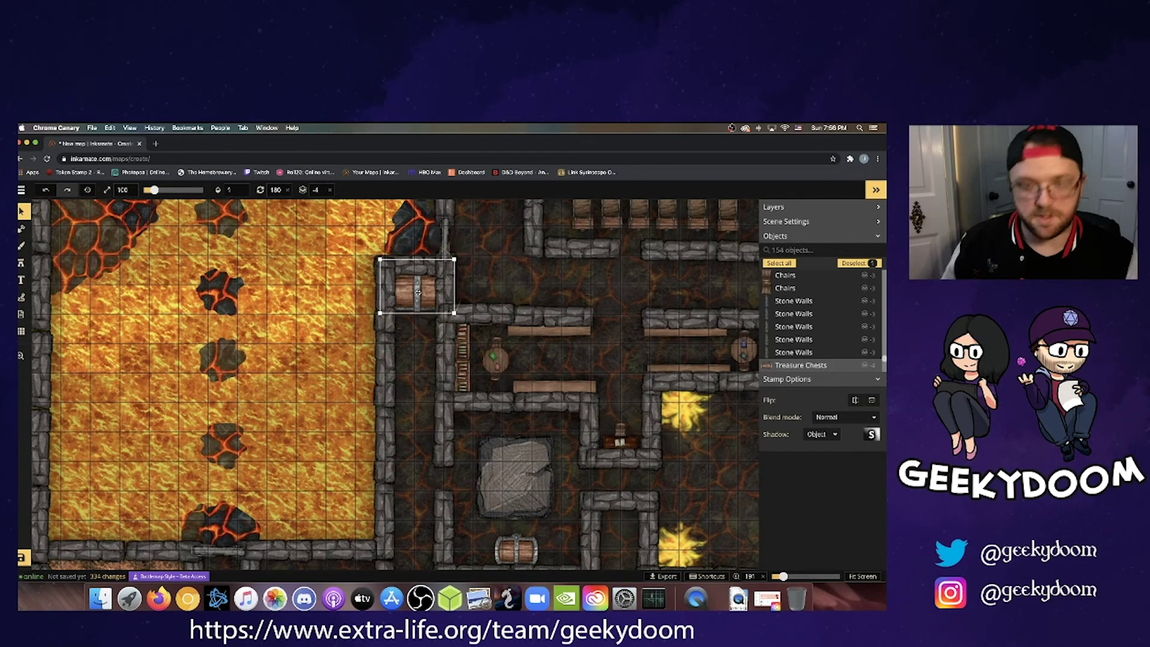
pyautogui.press('pageup')
pyautogui.press('pageup')
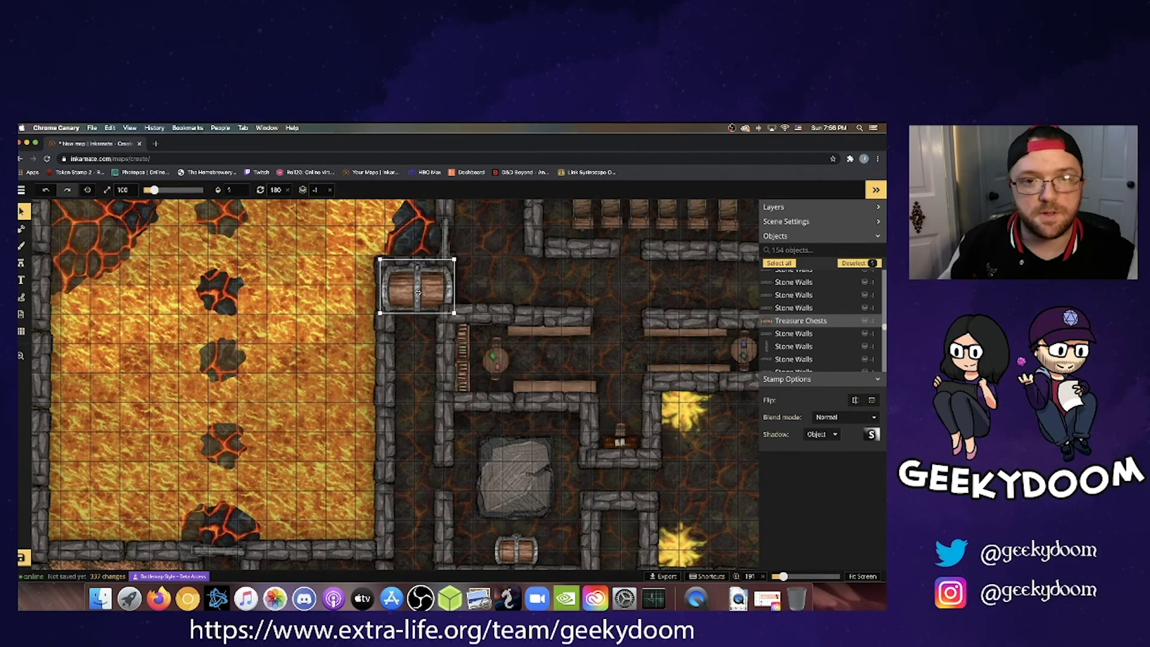
pyautogui.moveTo(396, 276); pyautogui.dragTo(298, 298)
pyautogui.click(305, 309)
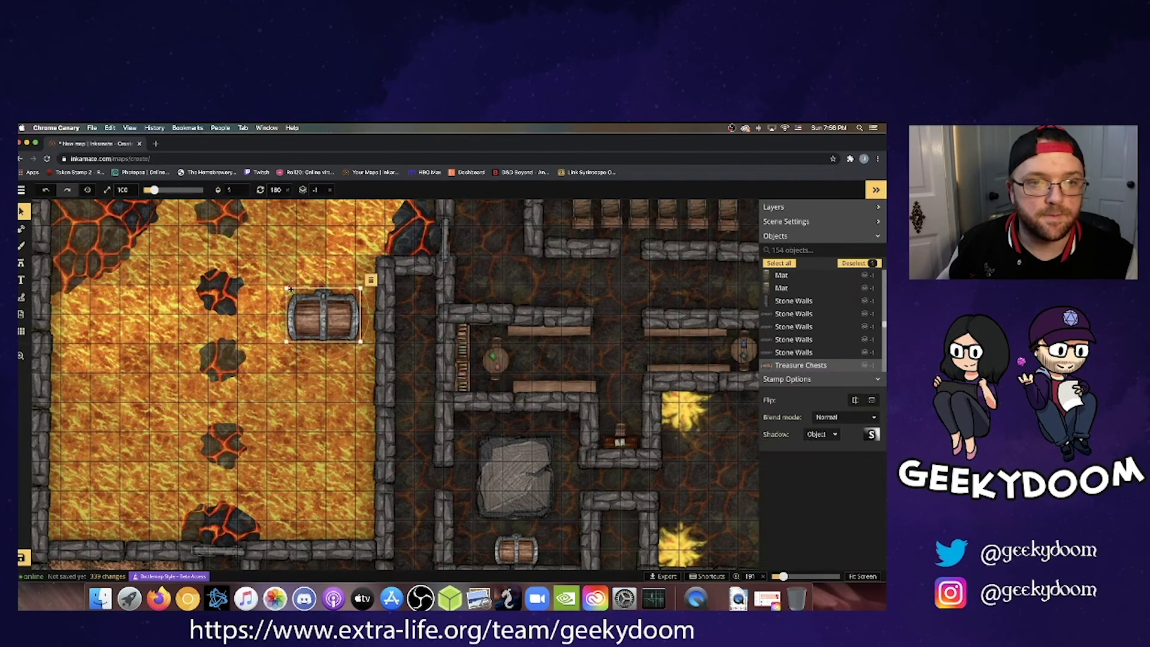
# Scale the treasure chest down to 48, set its rotation to 0 and return it to the corridor's northern dead end.
pyautogui.click(288, 288)
pyautogui.click(310, 310)
pyautogui.moveTo(352, 273); pyautogui.dragTo(415, 290)
pyautogui.press(']')
pyautogui.press(']')
pyautogui.press(']')
pyautogui.press('[')
pyautogui.press('[')
pyautogui.press(']')
pyautogui.press(']')
pyautogui.press('[')
pyautogui.press('[')
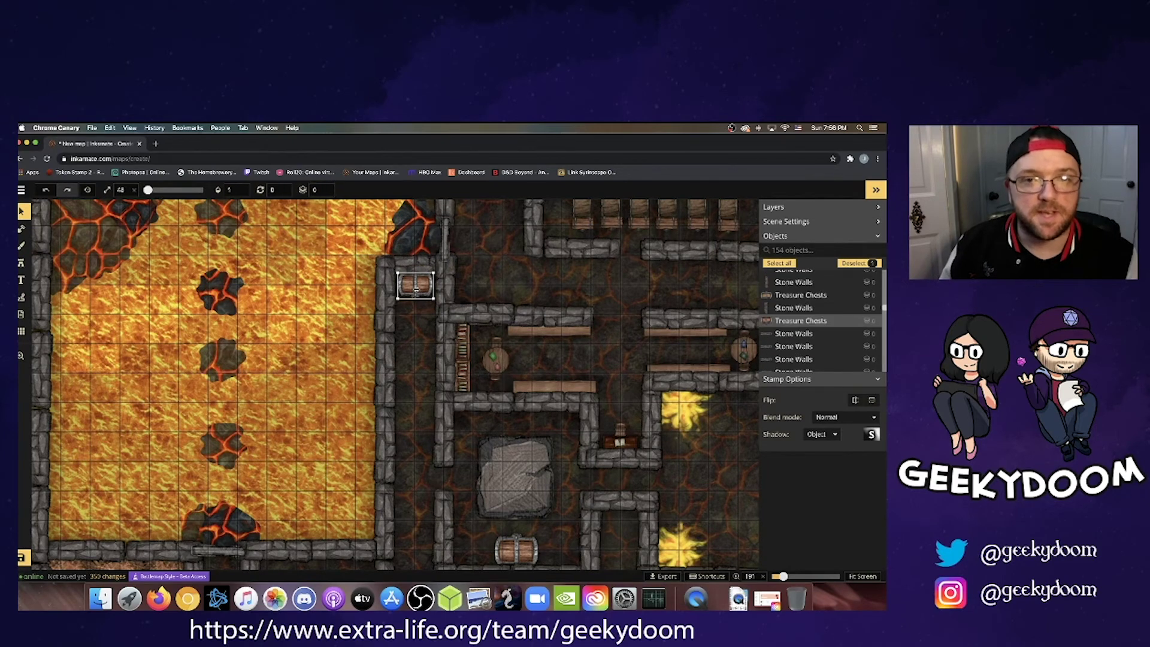
# Nudge the small treasure chest against the northern wall of the dead end and lower its layer beneath the walls.
pyautogui.click(412, 325)
pyautogui.click(417, 291)
pyautogui.moveTo(417, 290); pyautogui.dragTo(416, 286)
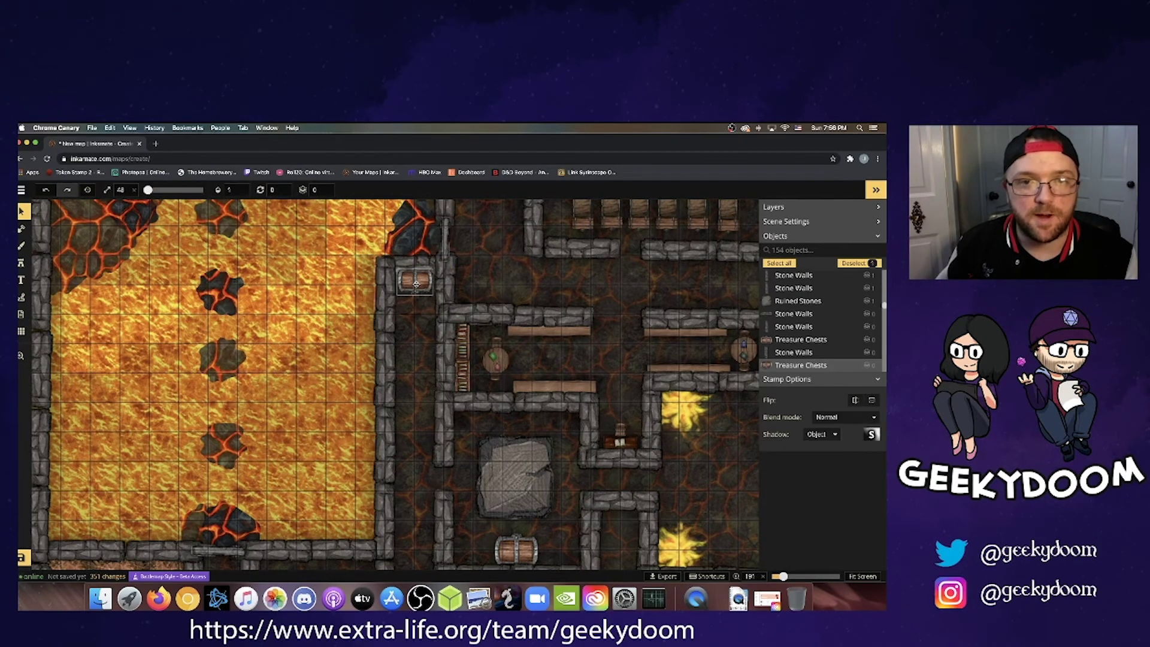
pyautogui.press('pagedown')
pyautogui.press('pagedown')
pyautogui.press('pagedown')
pyautogui.press('pagedown')
pyautogui.press('pagedown')
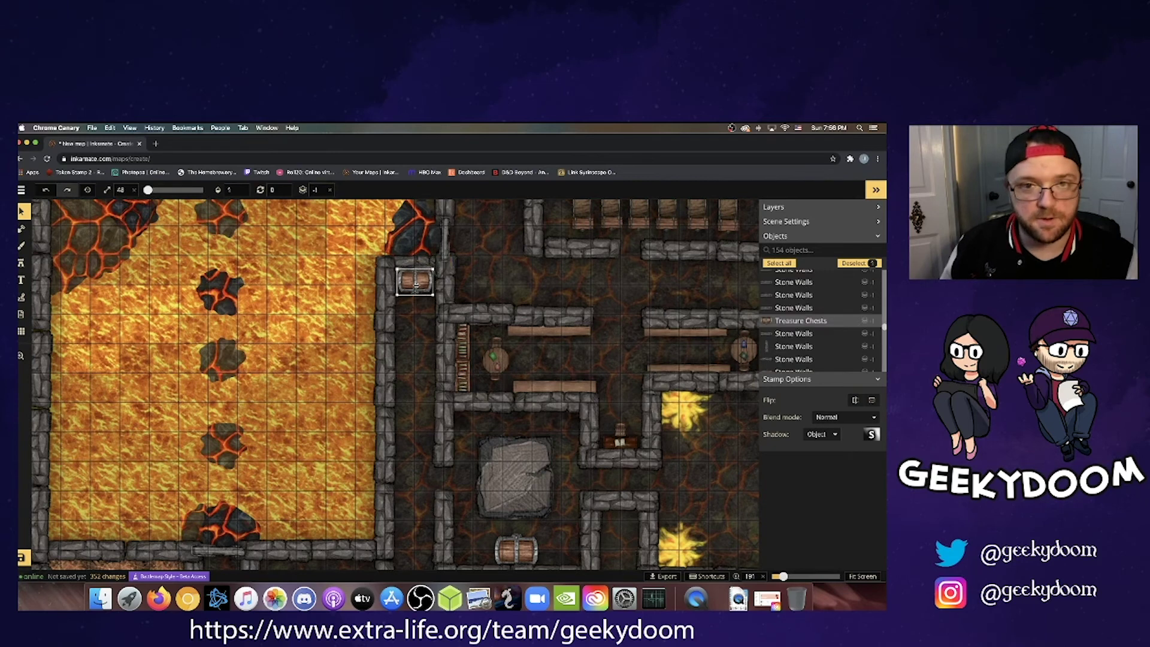
pyautogui.click(406, 332)
# Place a second treasure chest at size 51 and rotation 180 against the northern wall of the small room below the lava room.
pyautogui.scroll(-3, 419, 350)
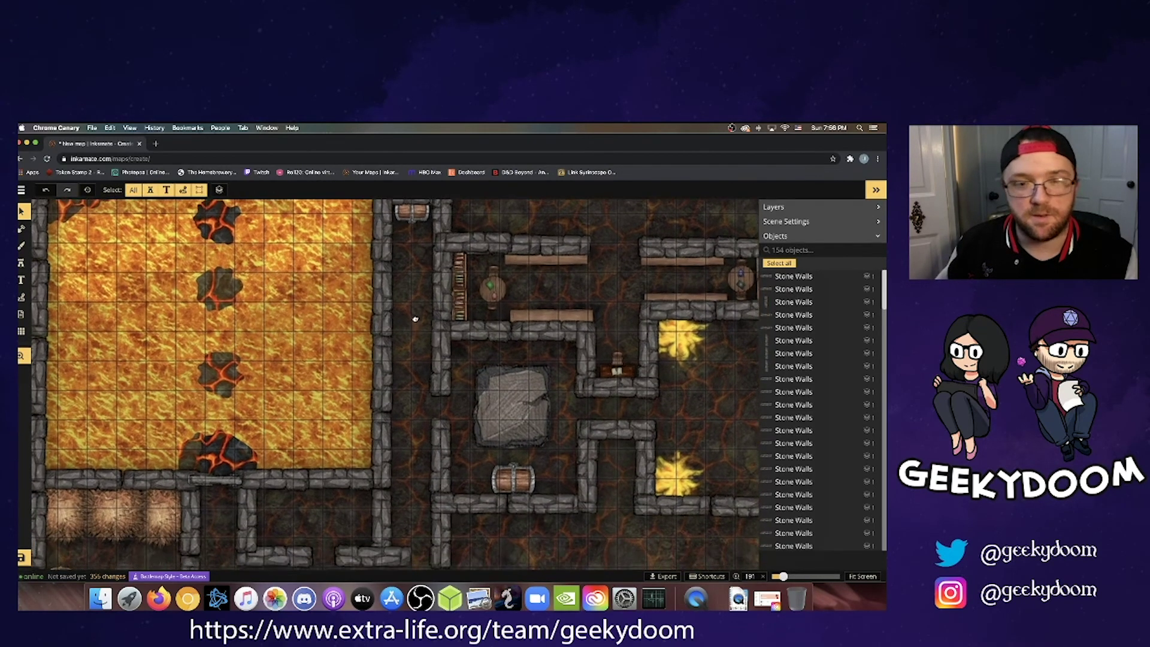
pyautogui.scroll(-3, 415, 323)
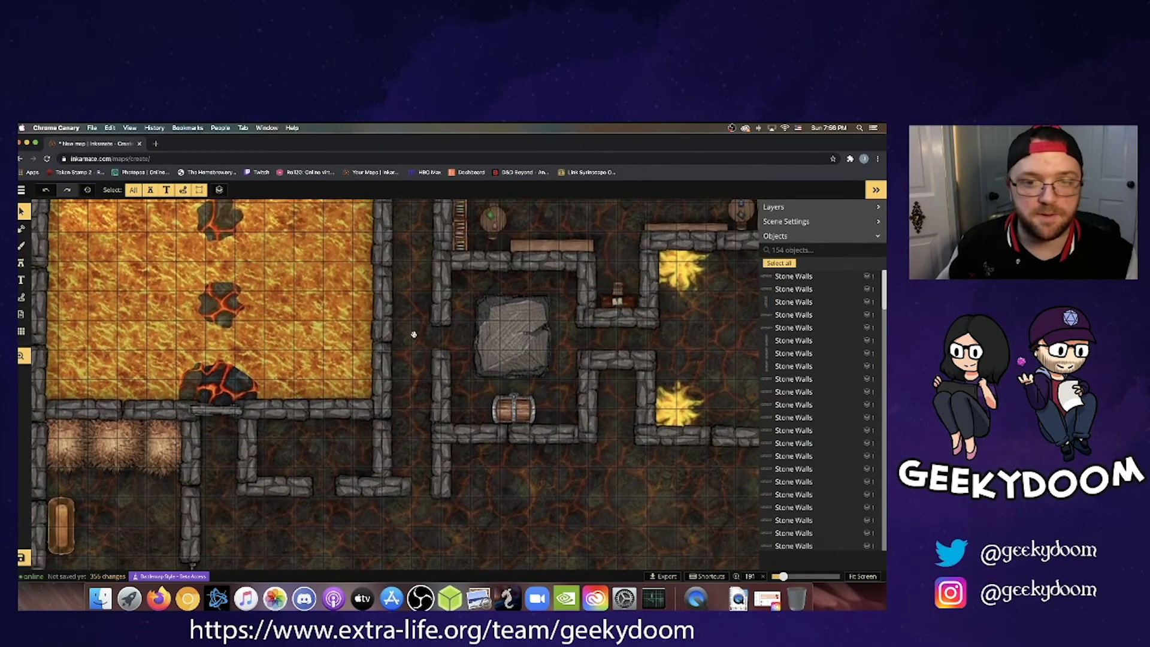
pyautogui.scroll(-5, 414, 330)
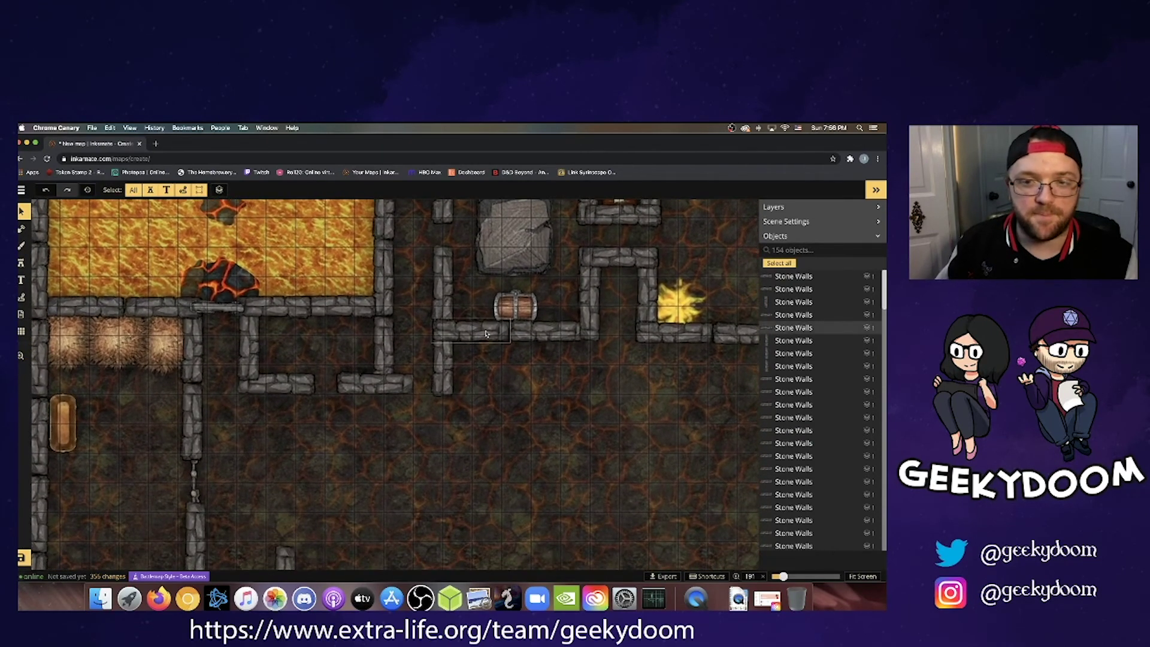
pyautogui.click(515, 307)
pyautogui.click(519, 397)
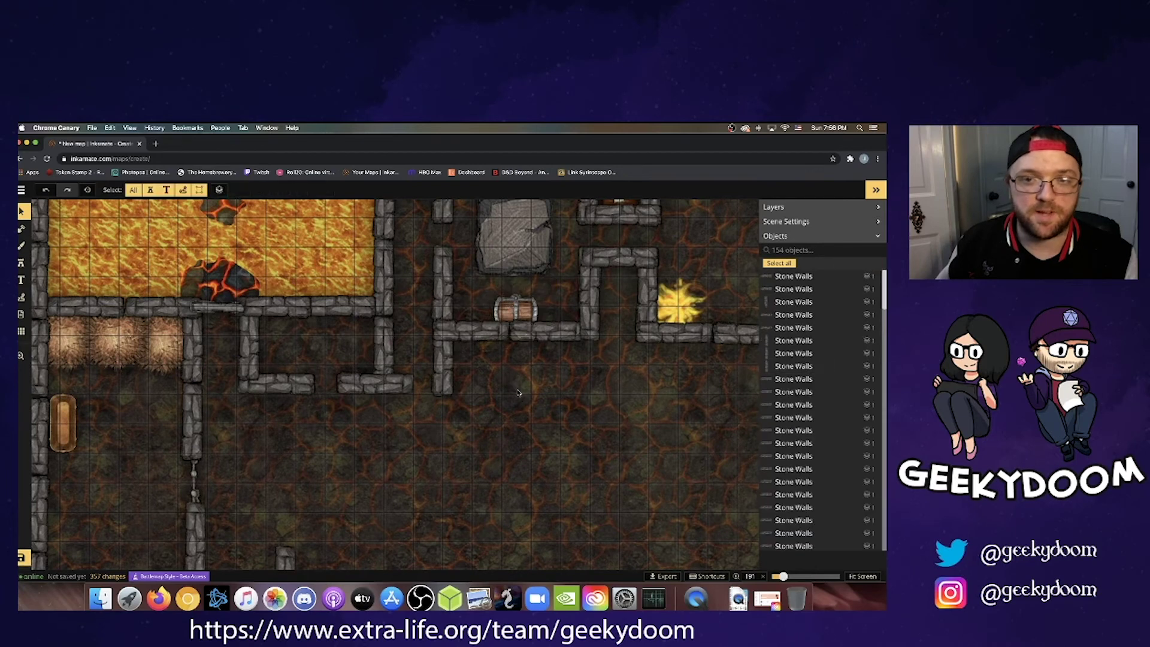
pyautogui.scroll(5, 495, 415)
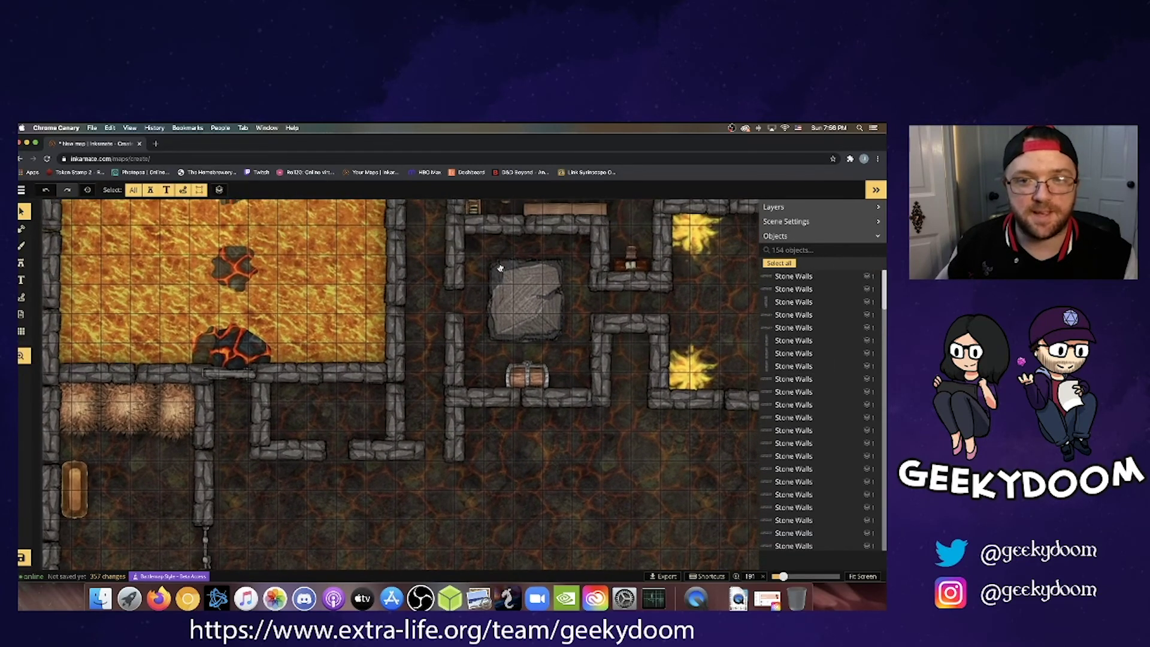
pyautogui.moveTo(507, 301)
pyautogui.mouseDown()
pyautogui.moveTo(518, 388)
pyautogui.moveTo(507, 300)
pyautogui.mouseUp()
pyautogui.scroll(-3, 433, 422)
pyautogui.hscroll(-1, 410, 367)
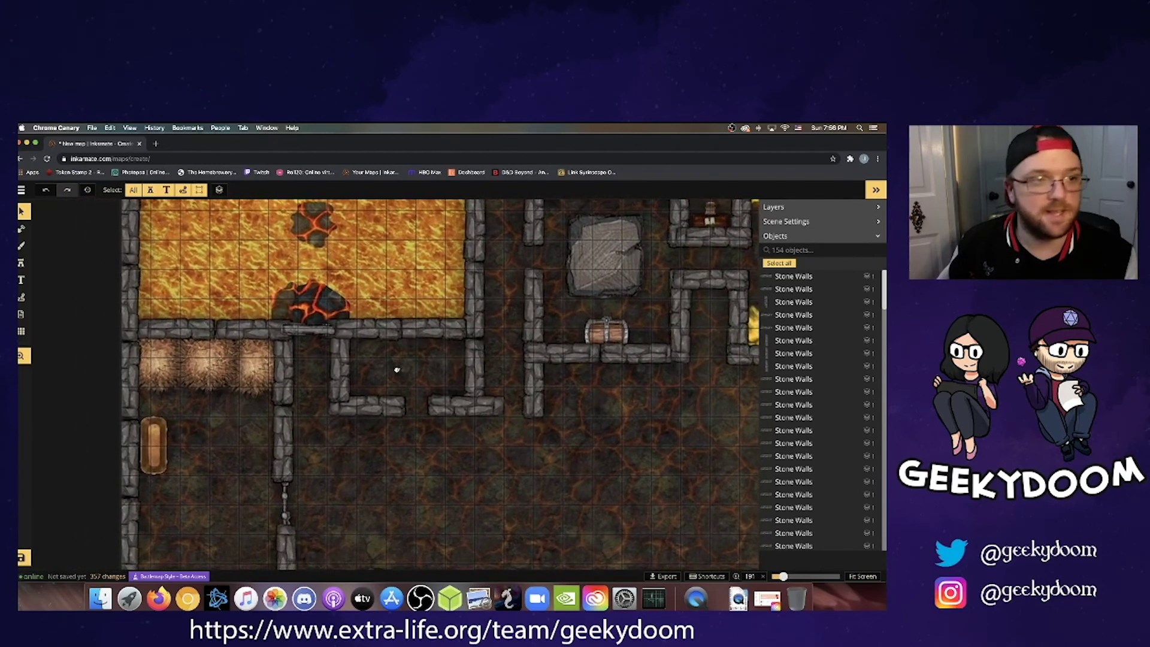
pyautogui.click(22, 264)
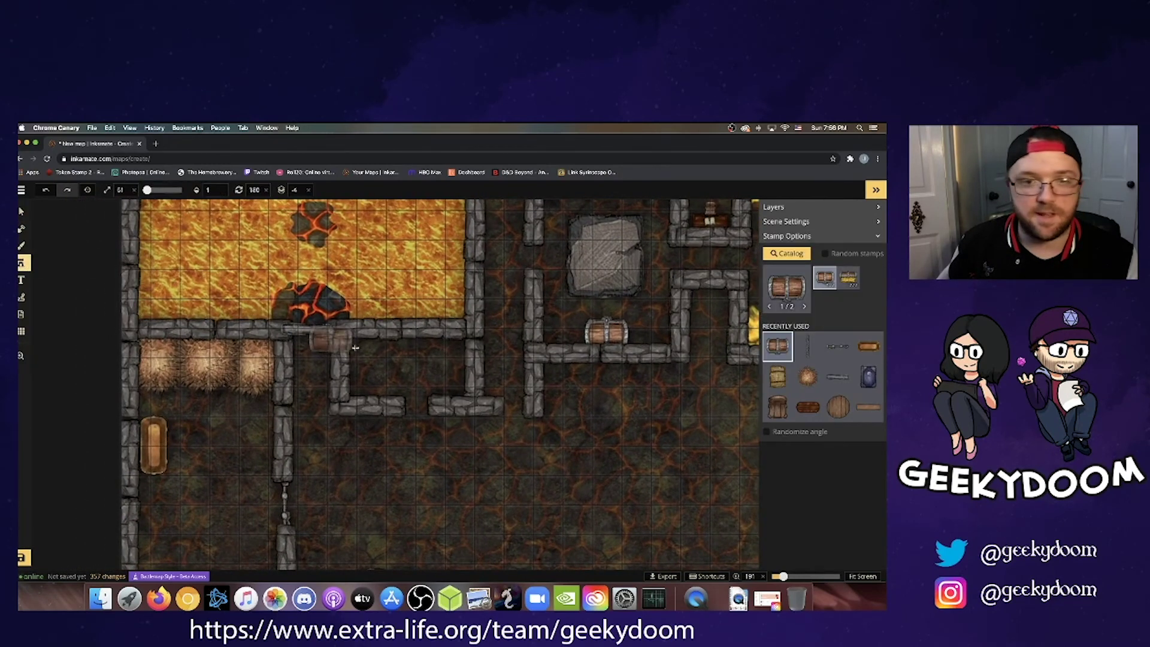
pyautogui.click(408, 361)
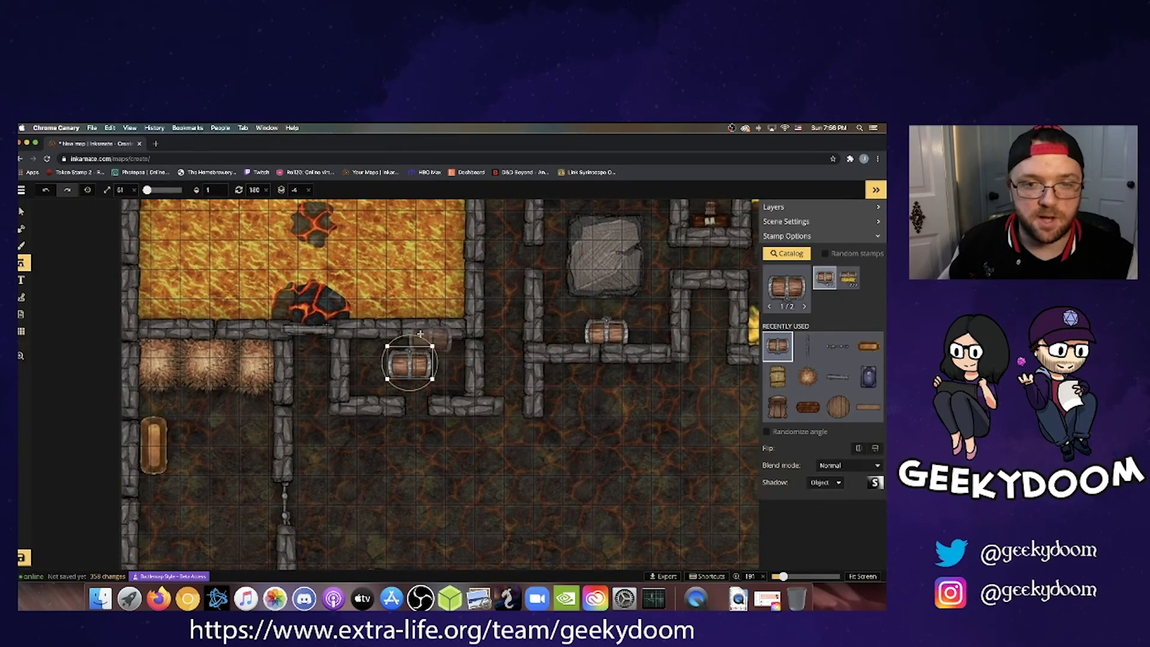
pyautogui.moveTo(438, 349); pyautogui.dragTo(411, 346)
pyautogui.click(22, 213)
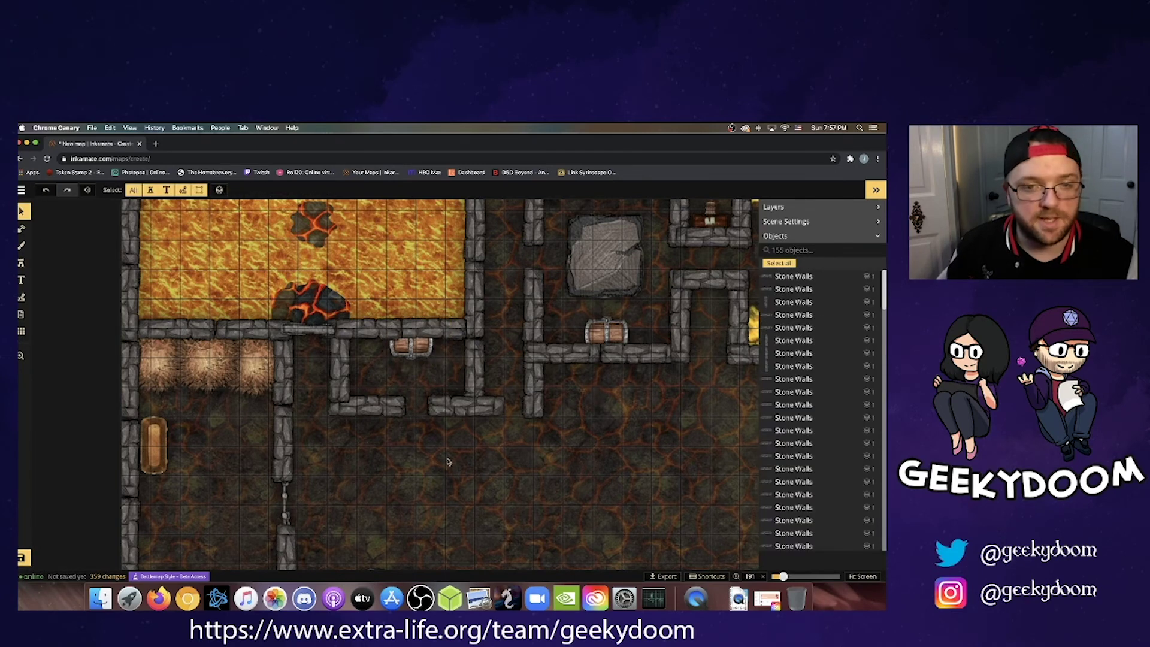
pyautogui.click(310, 334)
pyautogui.click(319, 391)
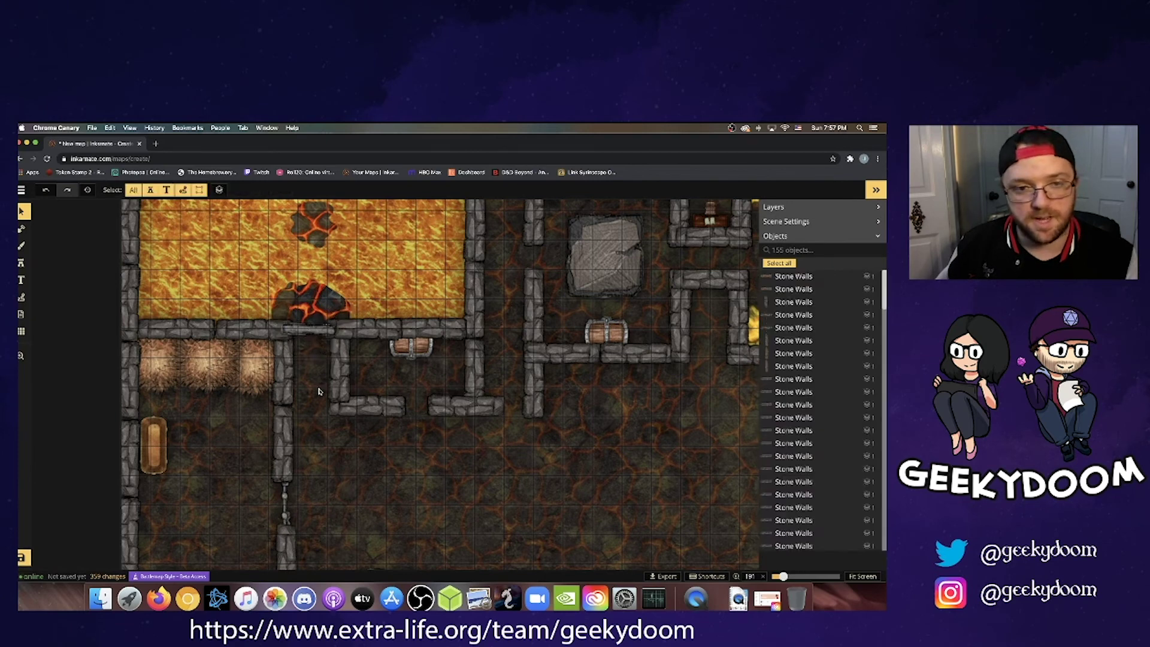
# Place stone wall segments running south from the small chest room's southwestern wall and extending the stub north of the outer wall, leaving a doorway gap.
pyautogui.moveTo(390, 474); pyautogui.dragTo(325, 474, button='right')
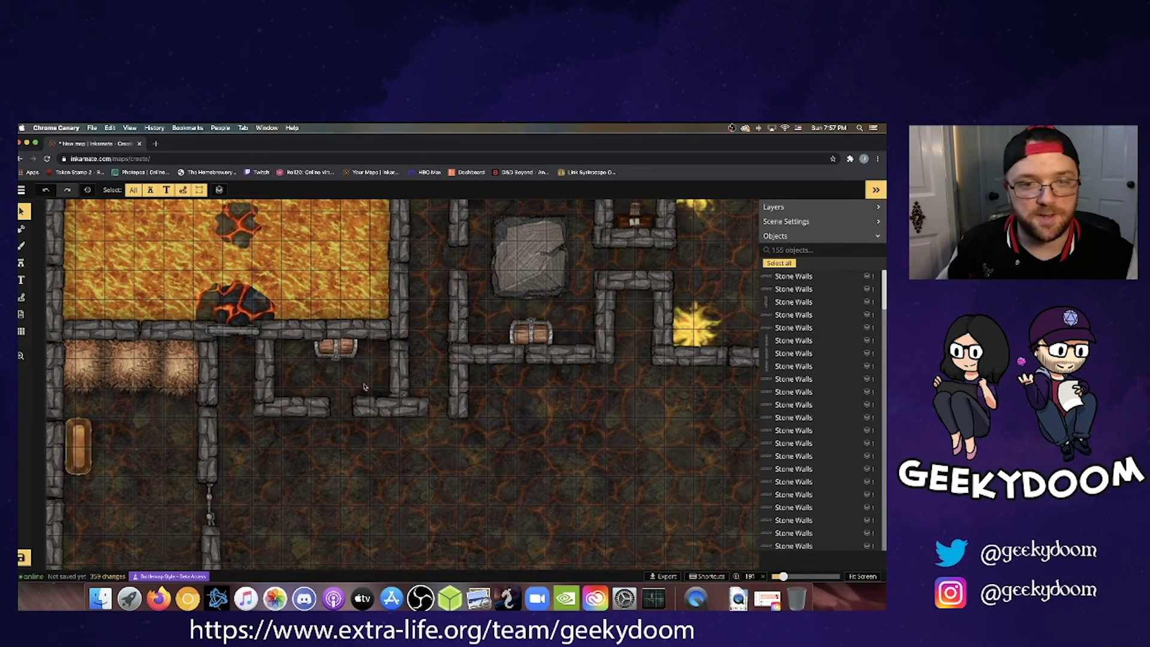
pyautogui.moveTo(362, 440); pyautogui.dragTo(328, 364, button='right')
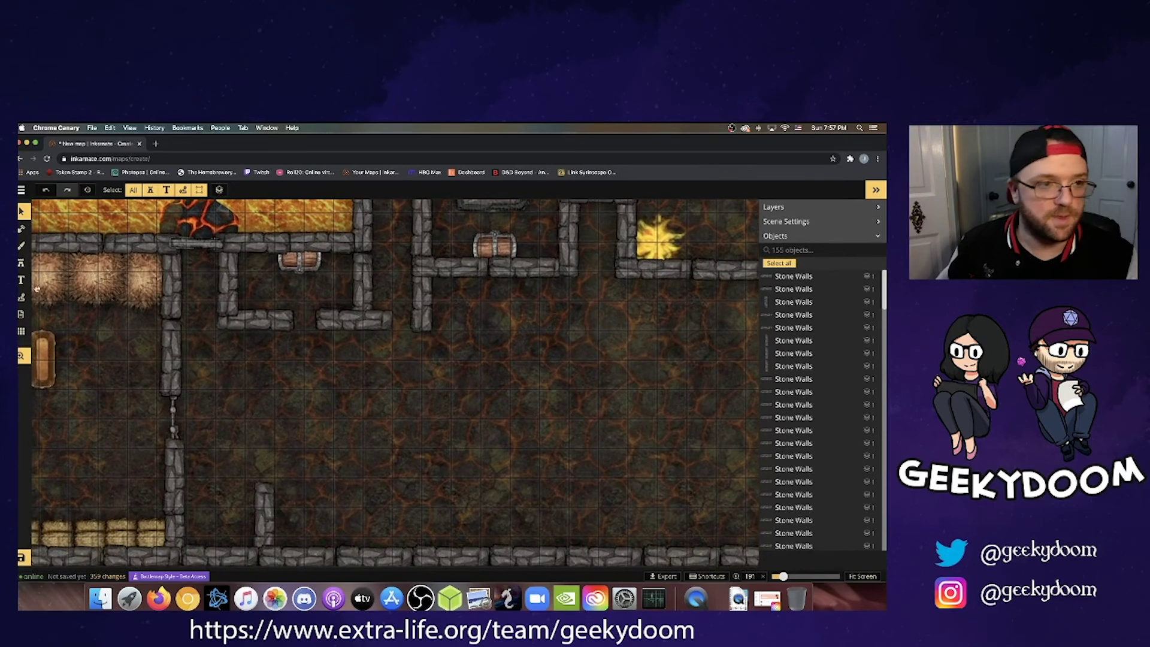
pyautogui.click(265, 501)
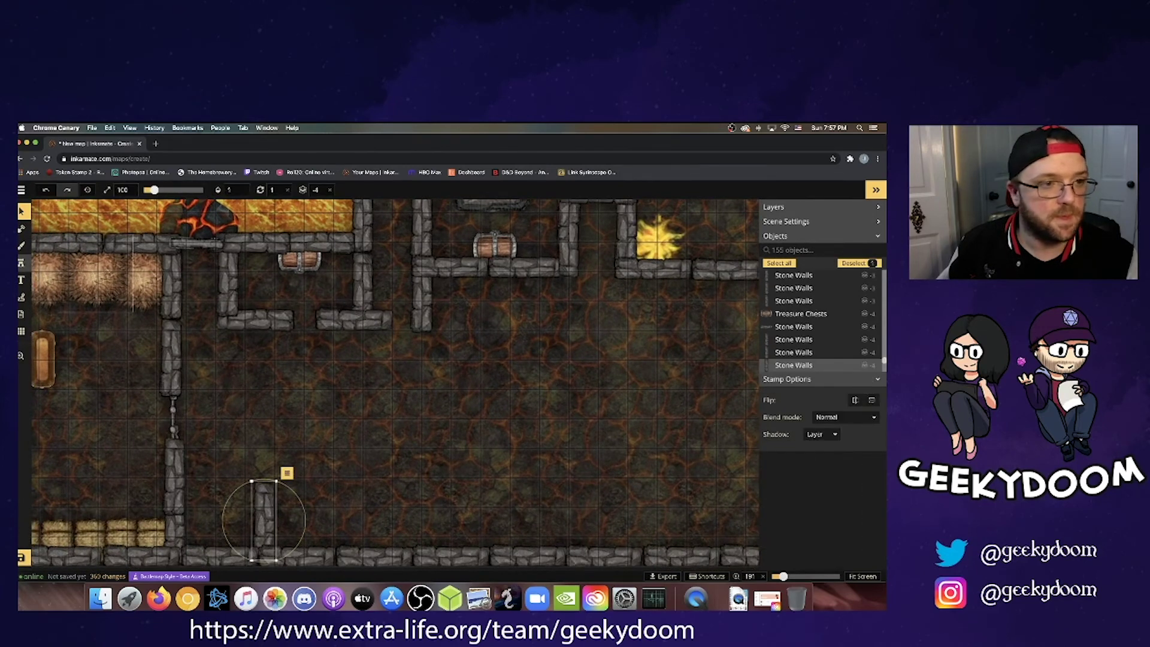
pyautogui.click(22, 262)
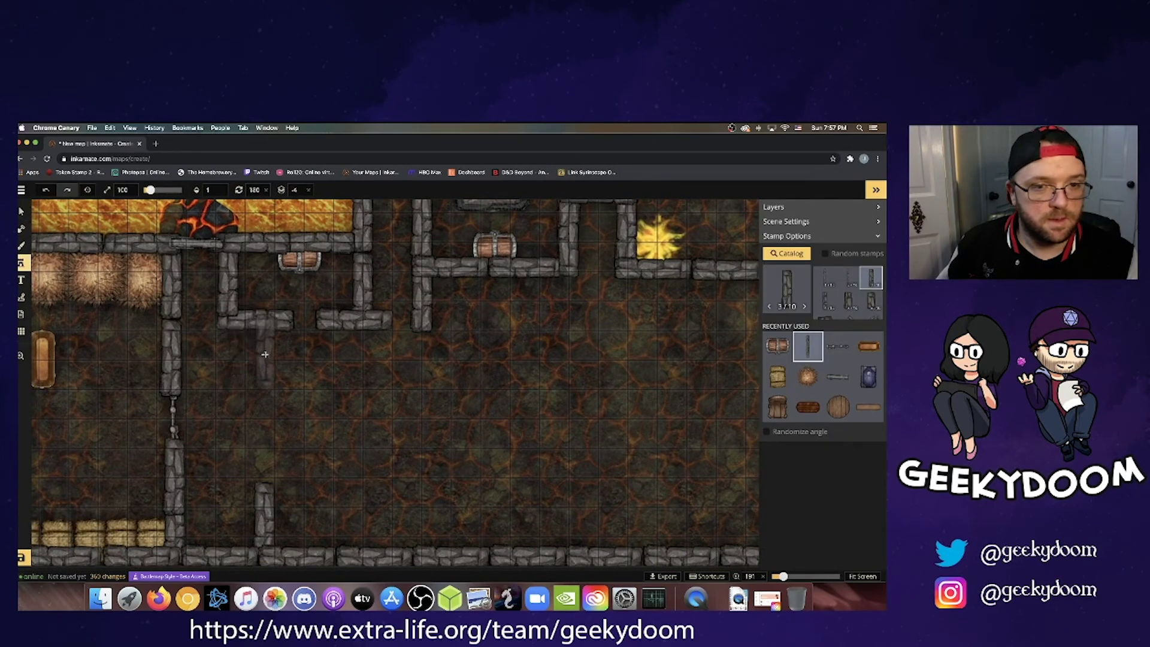
pyautogui.click(264, 350)
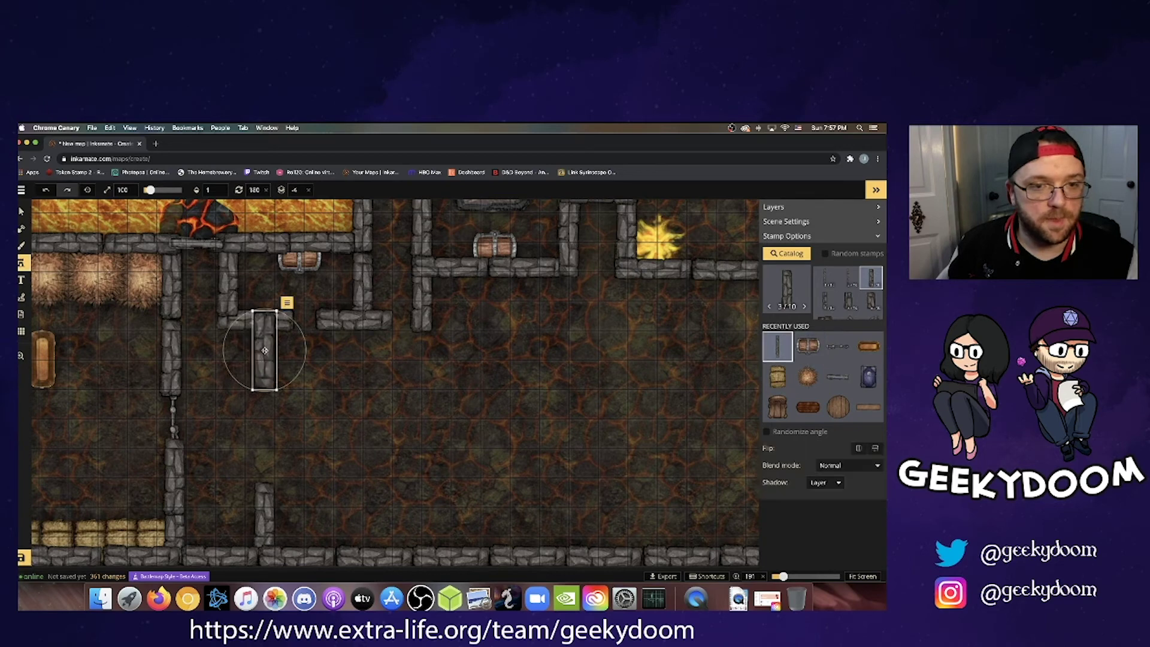
pyautogui.click(263, 486)
pyautogui.click(298, 406)
pyautogui.moveTo(286, 390); pyautogui.dragTo(272, 380)
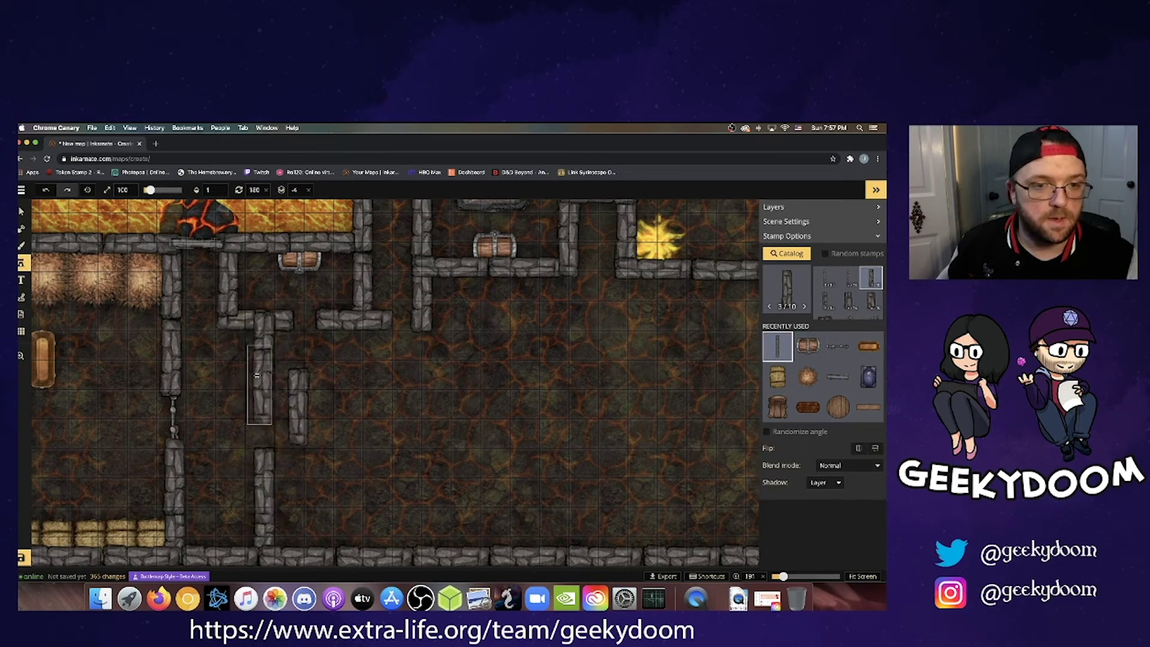
pyautogui.click(262, 372)
# Move the spare vertical wall segment up against the chest room's southeastern wall so it runs south from there.
pyautogui.click(21, 211)
pyautogui.click(303, 430)
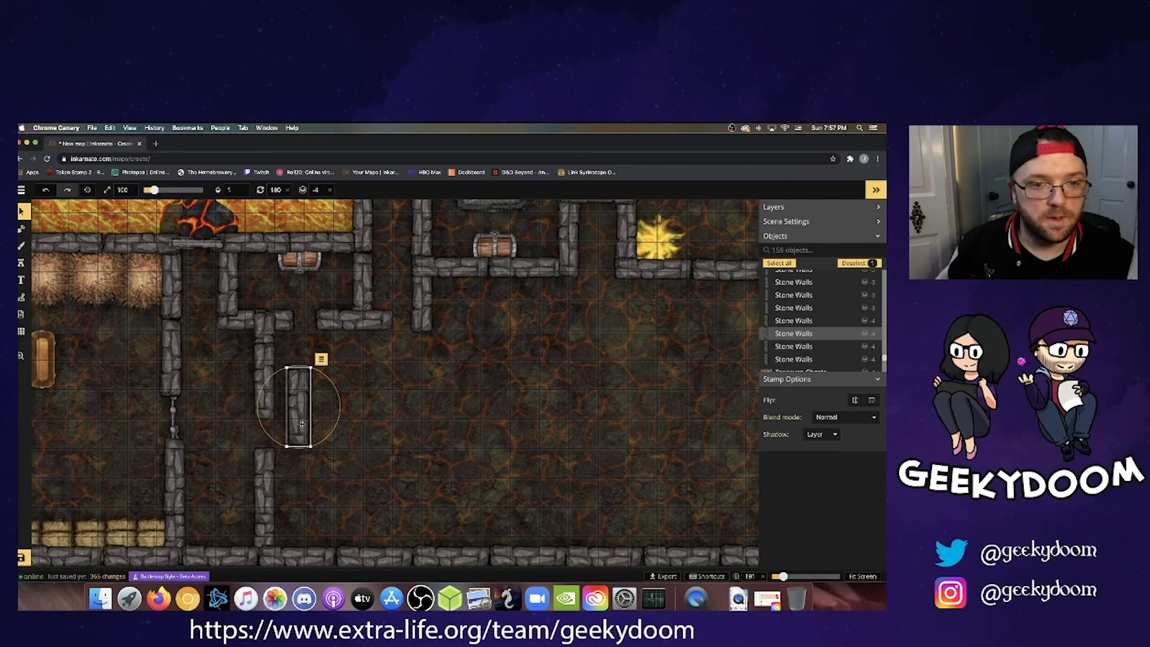
pyautogui.moveTo(301, 423); pyautogui.dragTo(363, 367)
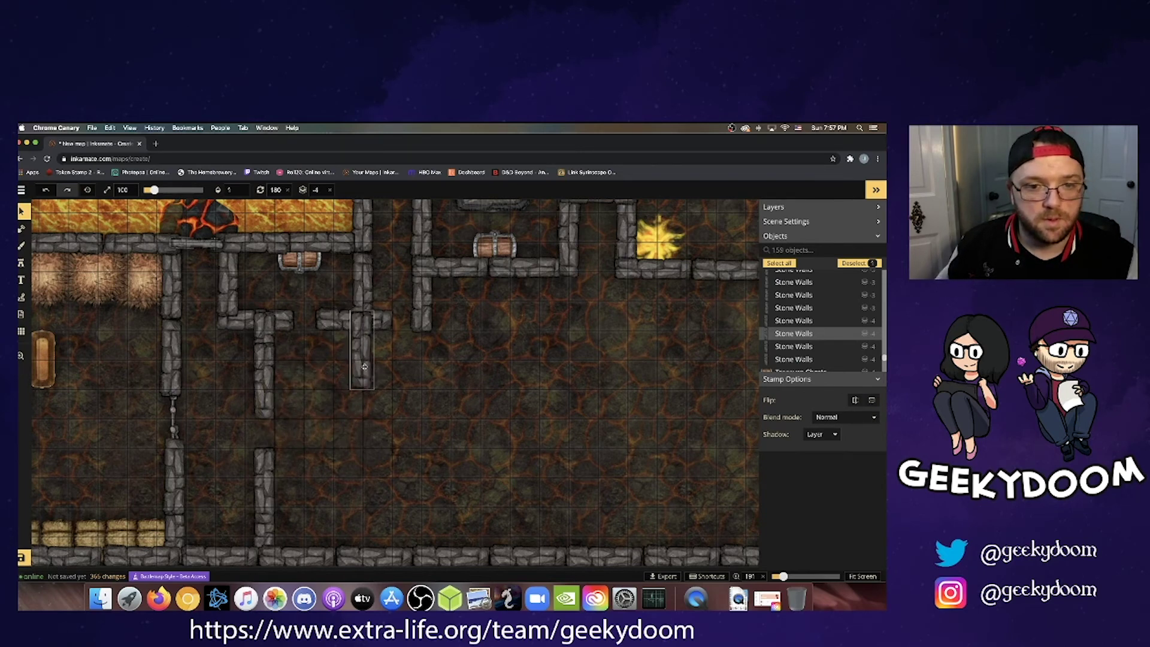
pyautogui.click(335, 453)
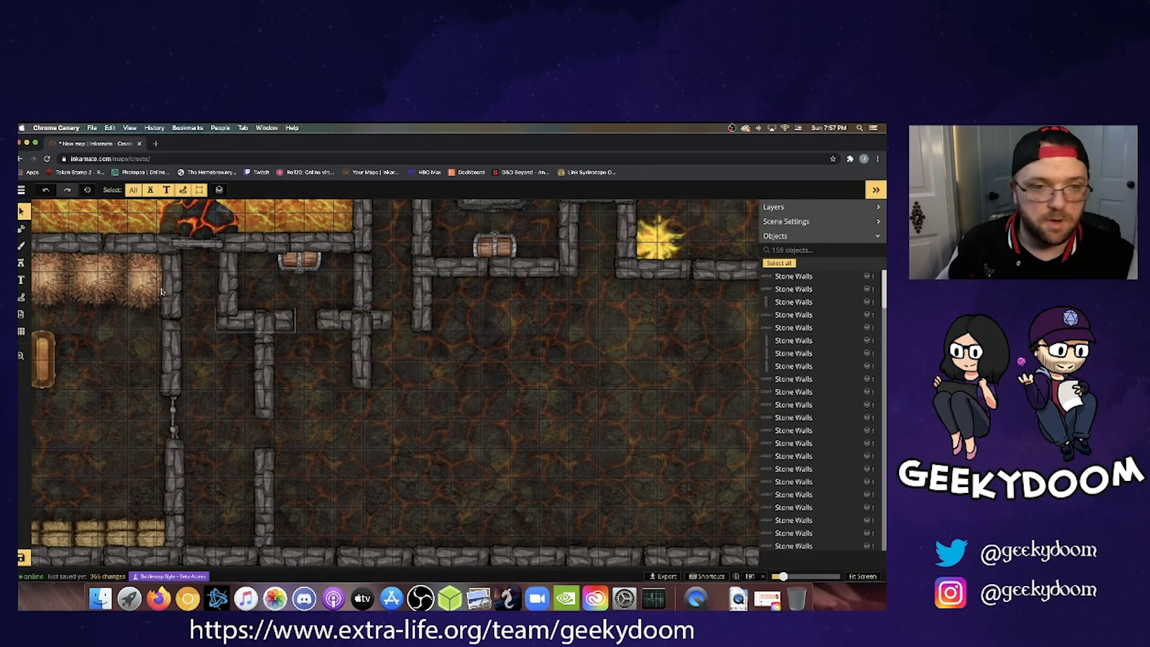
# Build a two-segment vertical wall north from the southern outer wall, in line with the chest room's eastern side.
pyautogui.click(24, 263)
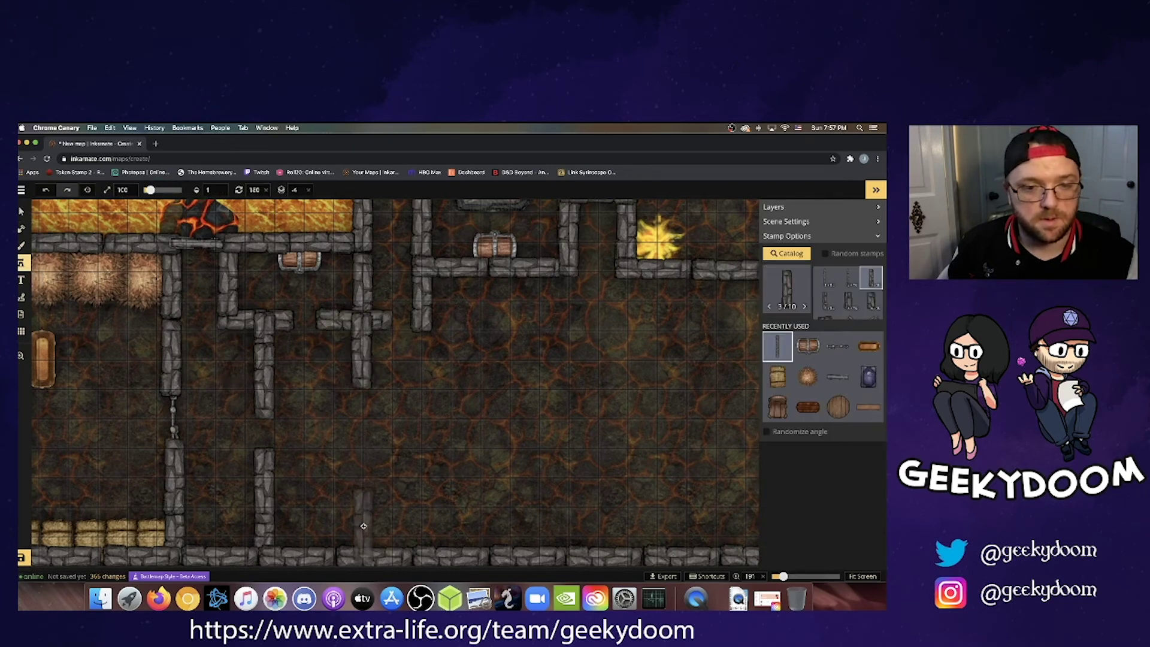
pyautogui.click(362, 525)
pyautogui.click(437, 462)
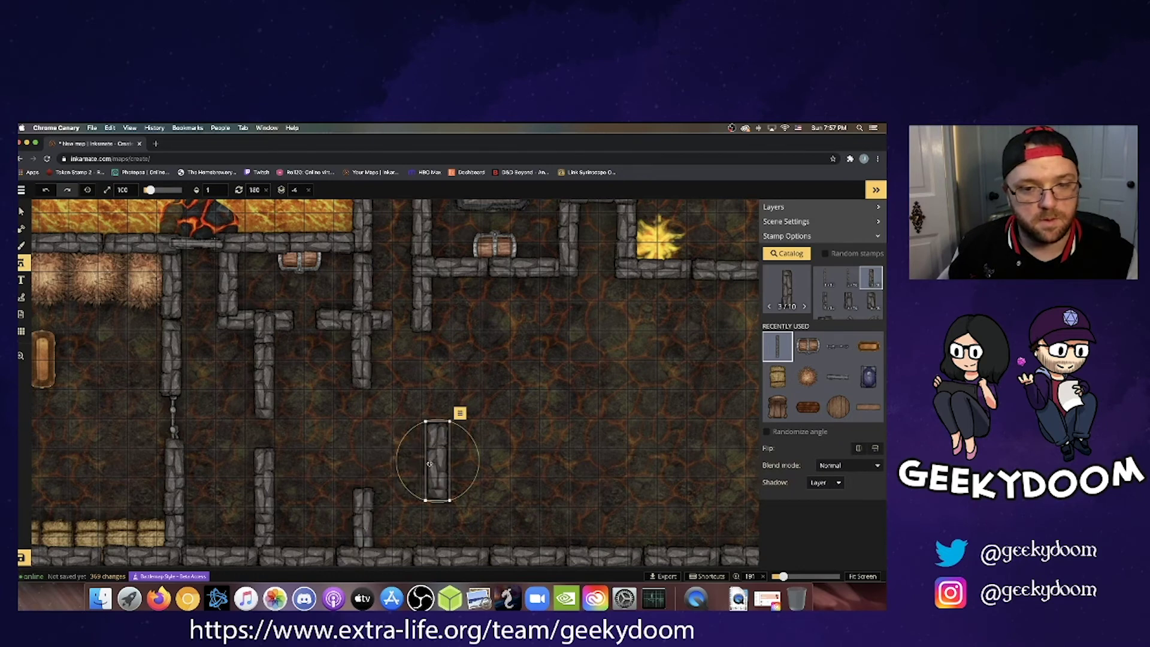
pyautogui.moveTo(421, 463); pyautogui.dragTo(360, 486)
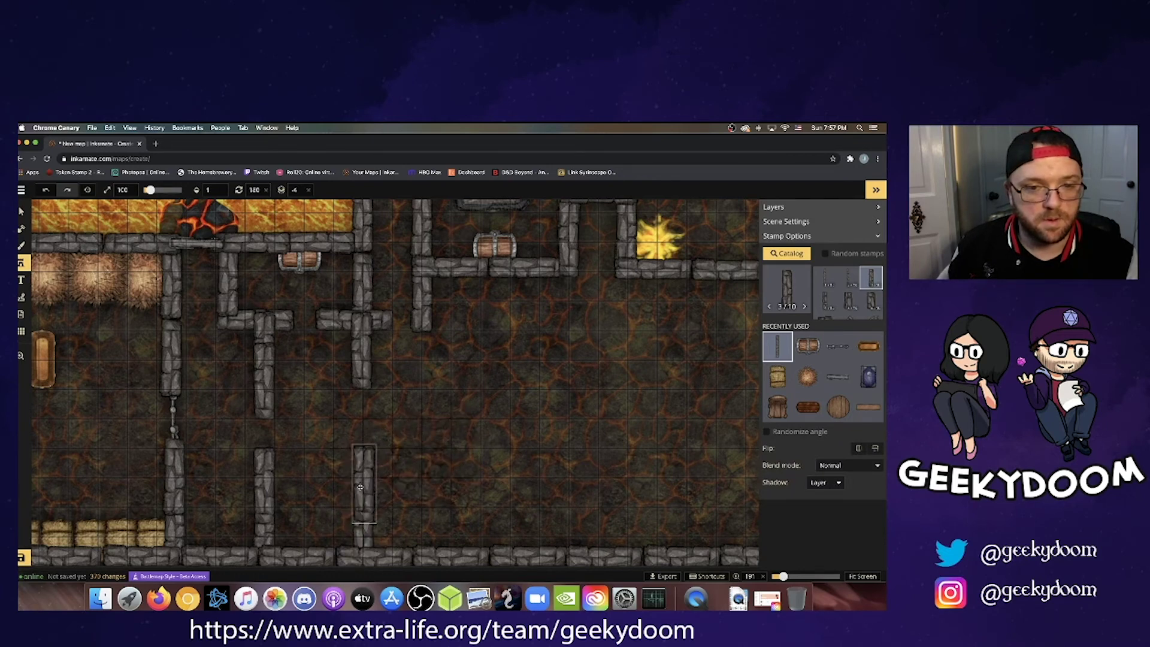
# Cap the lower western wall with a horizontal segment at rotation 270, and move a spare one to run east from the upper eastern wall's end.
pyautogui.click(304, 484)
pyautogui.moveTo(337, 453); pyautogui.dragTo(339, 514)
pyautogui.moveTo(323, 458); pyautogui.dragTo(322, 459)
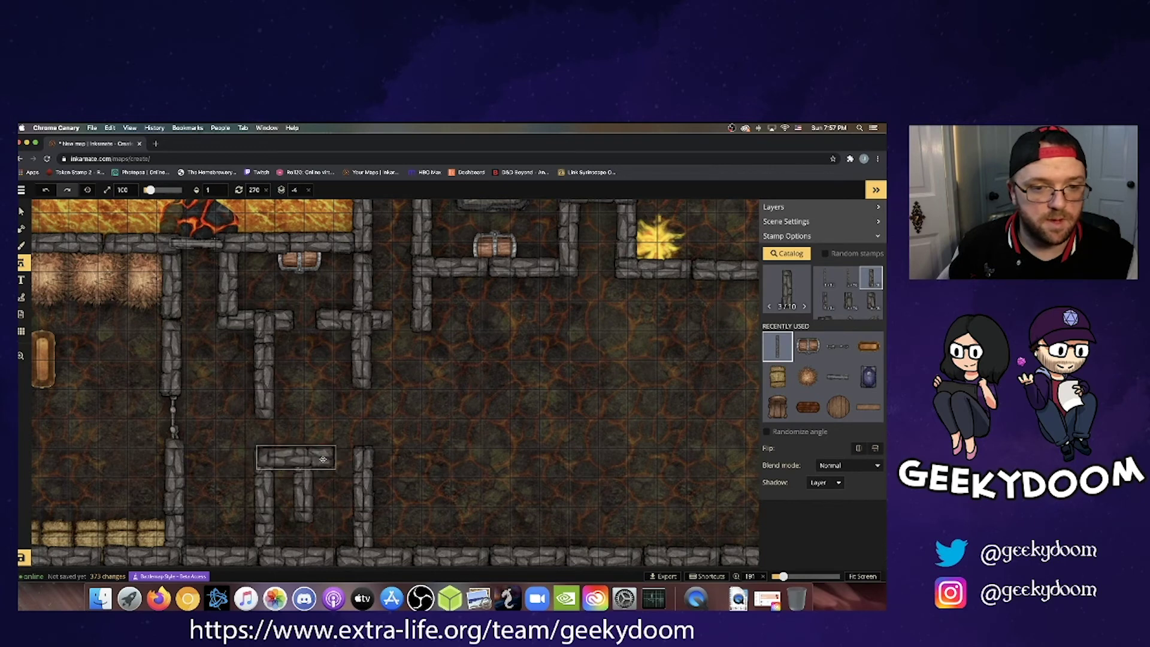
pyautogui.click(23, 212)
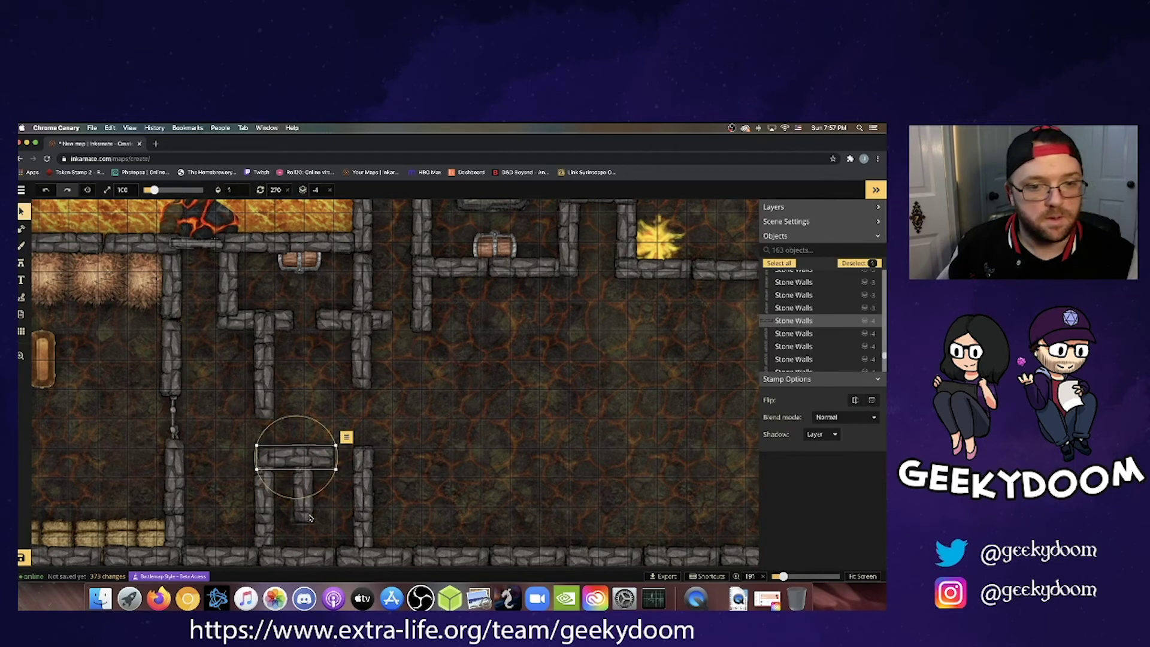
pyautogui.moveTo(310, 517); pyautogui.dragTo(400, 380)
# Examine the dungeon layout around the lava room, the boulder room and the open southern area.
pyautogui.scroll(5, 455, 389)
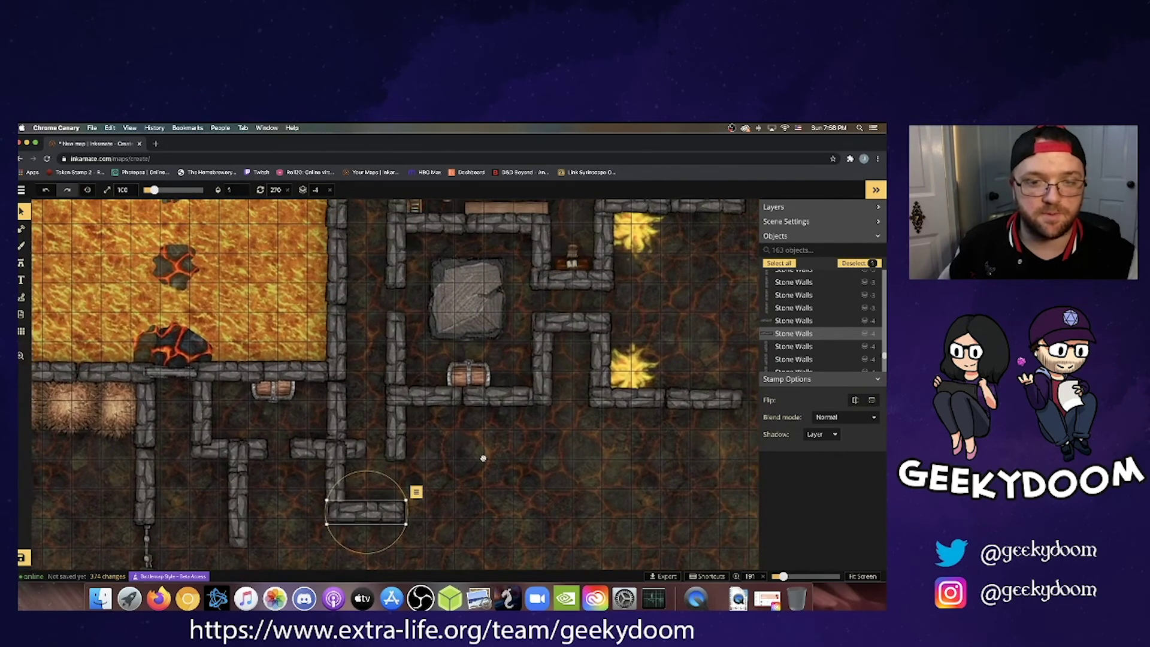
pyautogui.hscroll(3, 482, 458)
pyautogui.scroll(2, 457, 483)
pyautogui.hscroll(2, 457, 482)
pyautogui.scroll(3, 401, 403)
pyautogui.hscroll(-1, 401, 403)
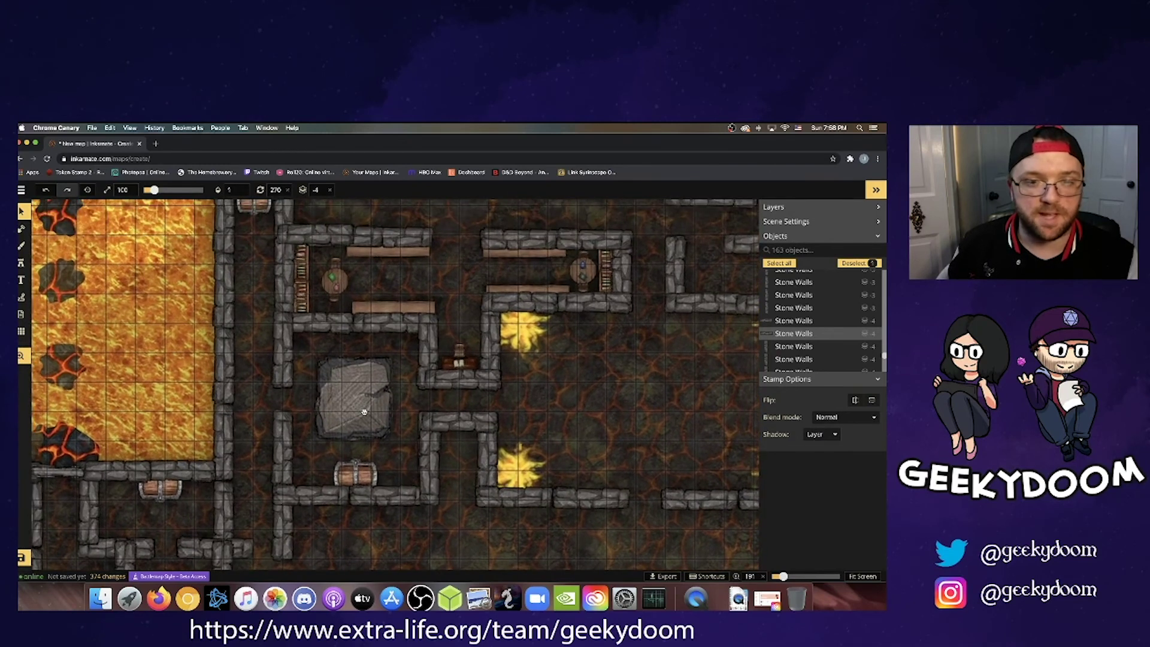
pyautogui.moveTo(386, 430); pyautogui.dragTo(388, 436)
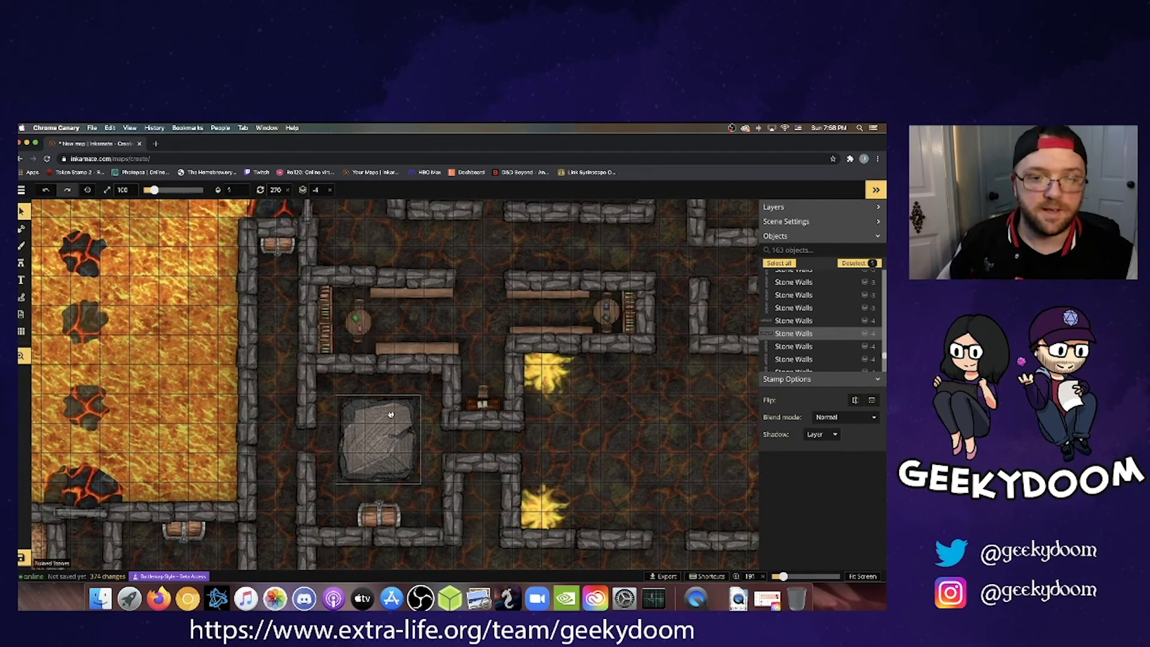
pyautogui.scroll(1, 396, 426)
pyautogui.scroll(-5, 651, 438)
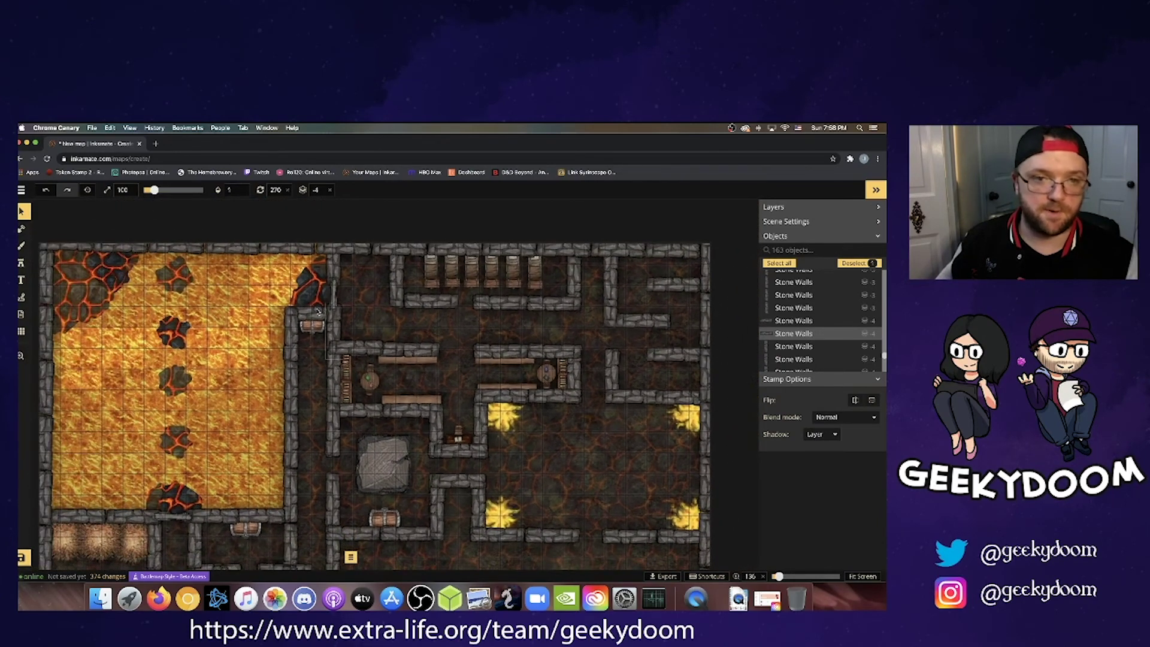
pyautogui.scroll(-5, 546, 451)
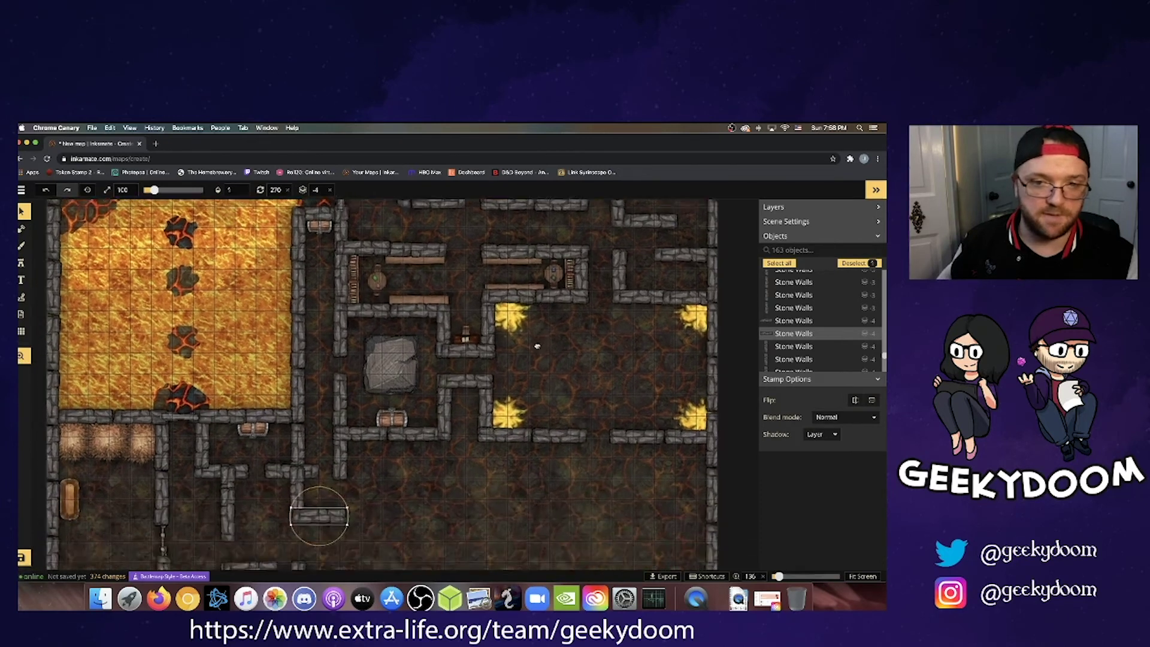
pyautogui.scroll(-1, 458, 377)
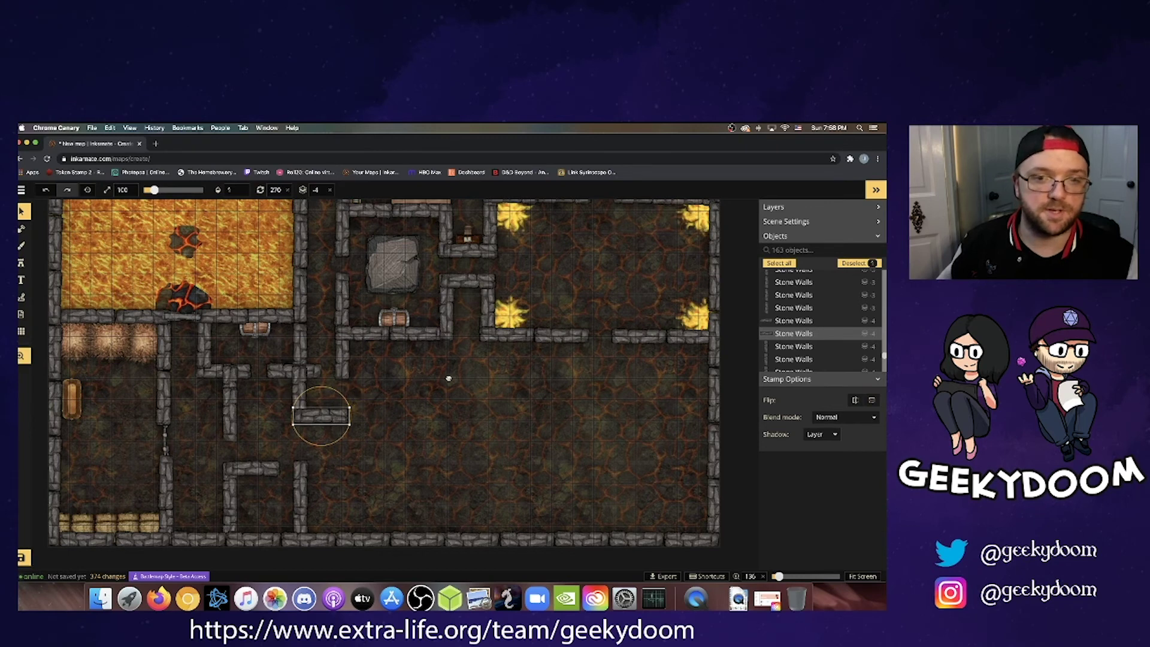
pyautogui.scroll(1, 452, 381)
pyautogui.hscroll(-2, 453, 381)
pyautogui.scroll(2, 368, 298)
pyautogui.hscroll(-2, 368, 299)
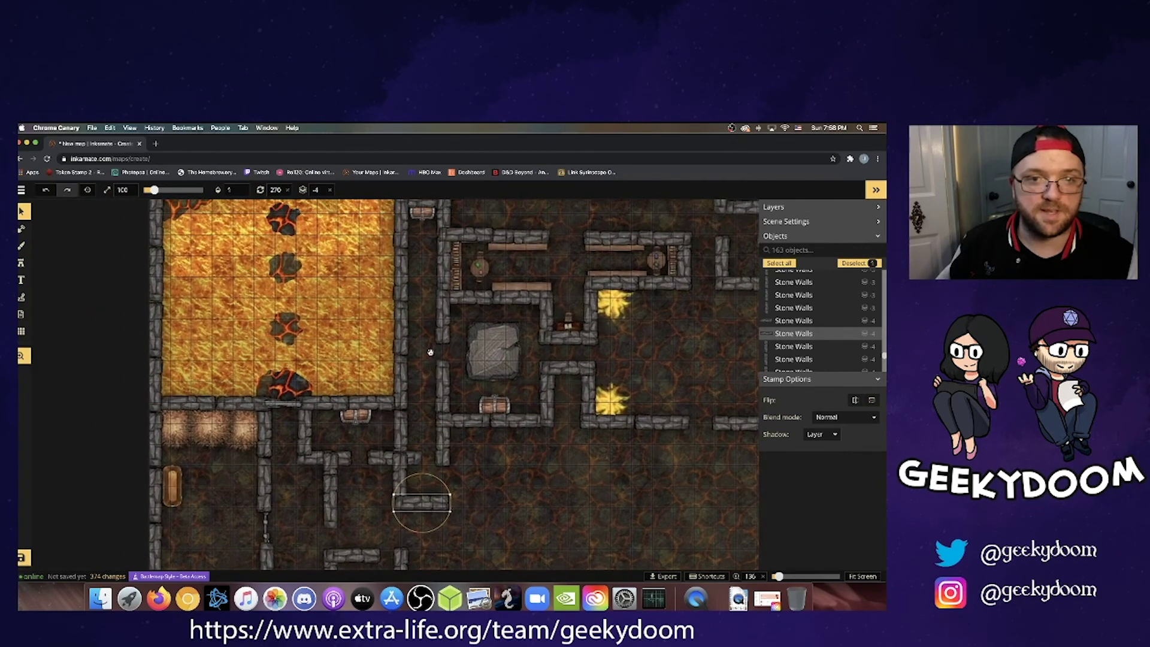
pyautogui.scroll(-2, 404, 321)
pyautogui.hscroll(2, 403, 321)
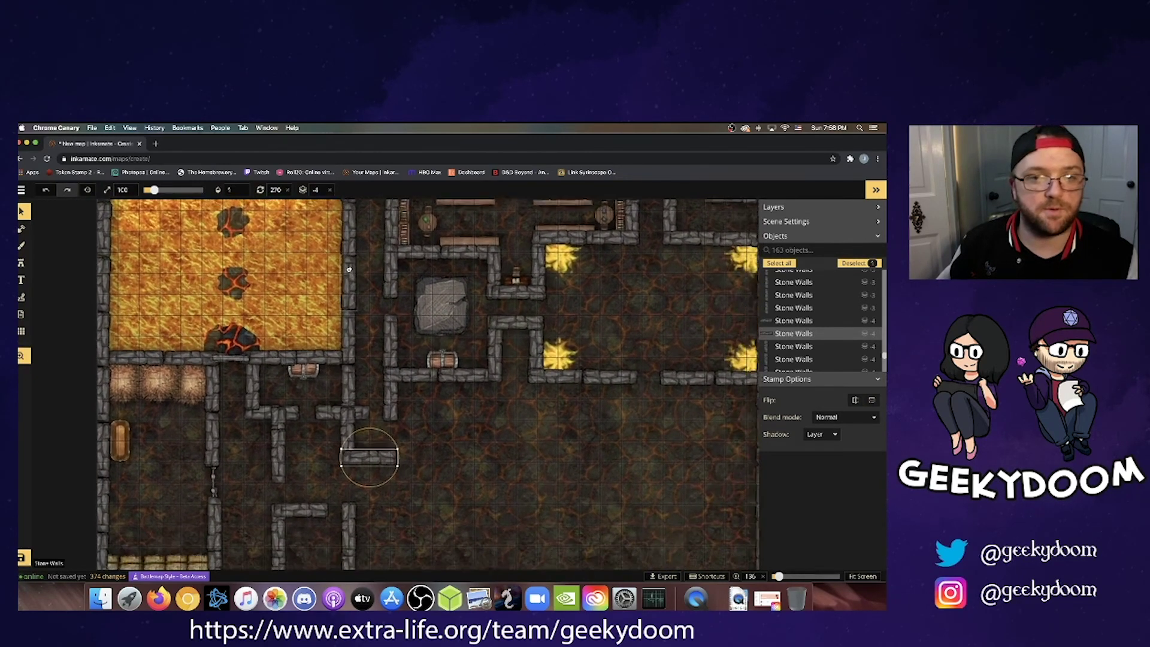
pyautogui.moveTo(407, 367); pyautogui.dragTo(386, 347)
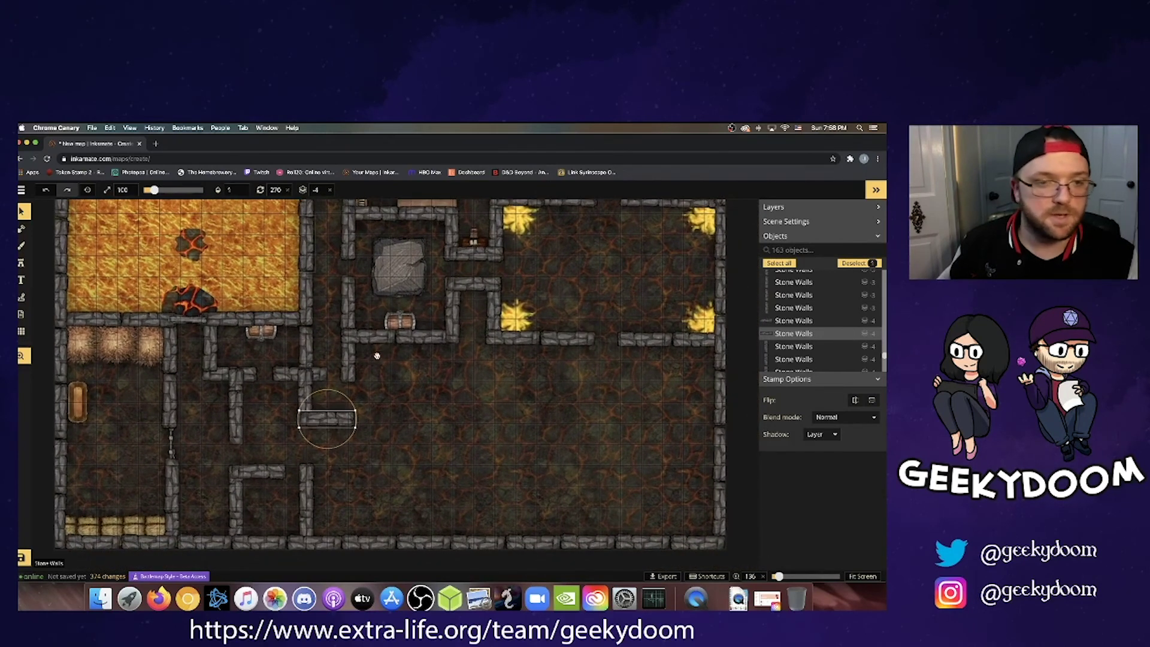
pyautogui.moveTo(387, 395); pyautogui.dragTo(349, 374)
# Extend both sides of the corridor below the boulder room eastward with horizontal stone walls at rotation 270.
pyautogui.press('s')
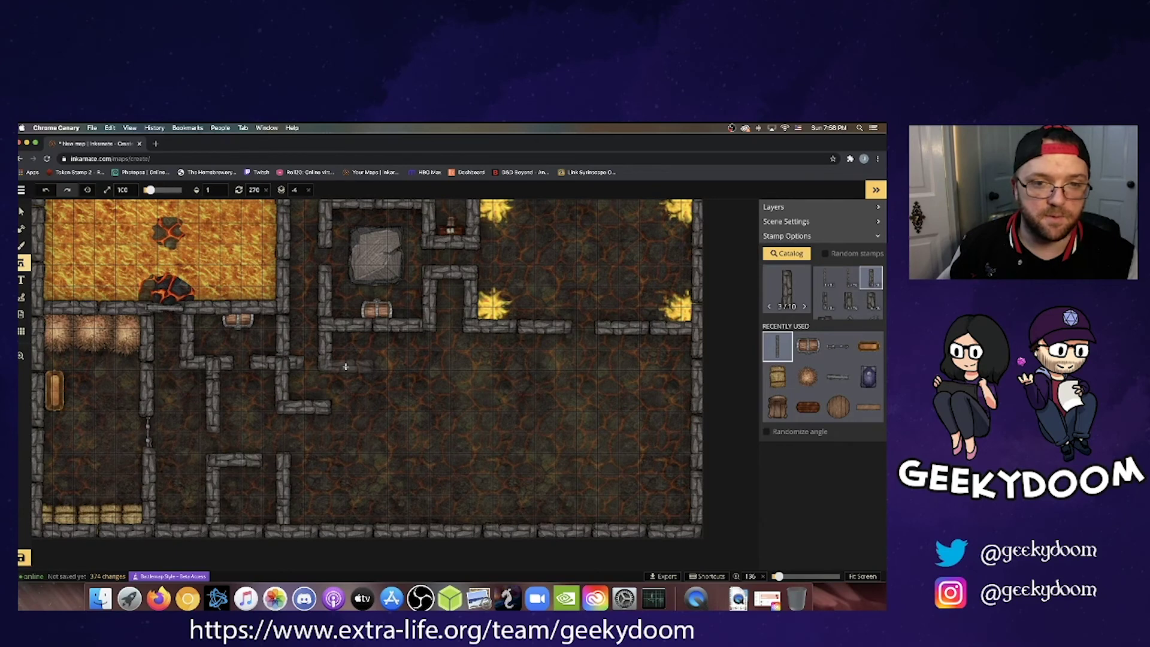
pyautogui.click(346, 365)
pyautogui.click(362, 407)
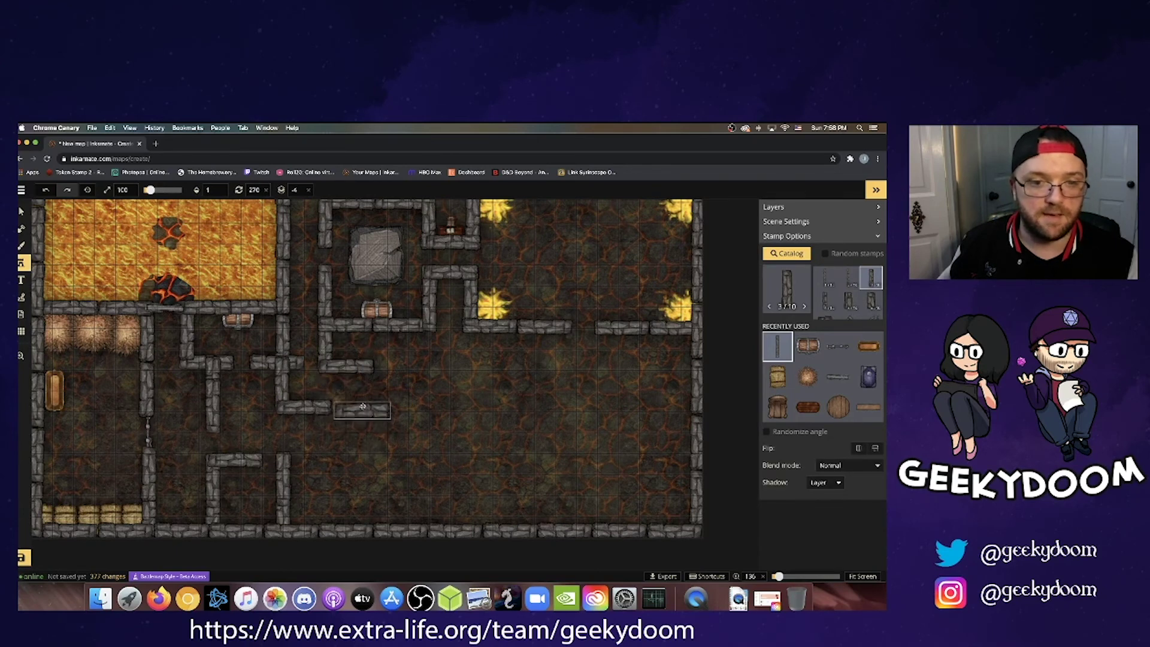
pyautogui.click(420, 368)
pyautogui.moveTo(402, 366); pyautogui.dragTo(381, 367)
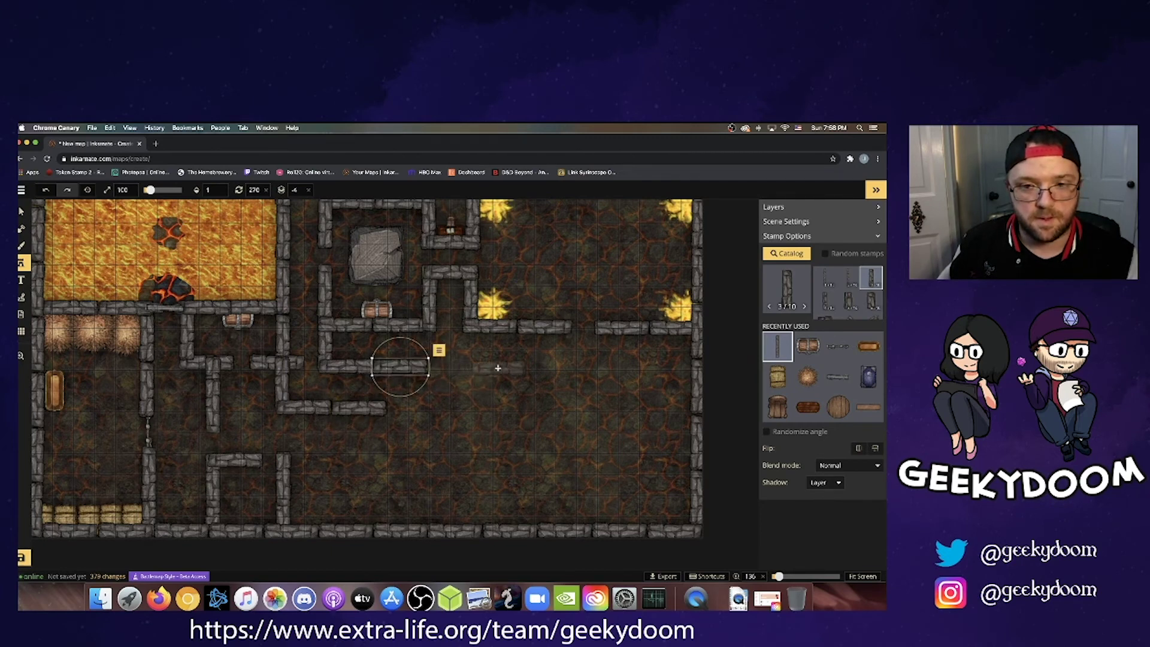
# Place a short horizontal wall east of the corridor opening and join it to the torch room's southern wall with a vertical segment at rotation 0.
pyautogui.click(498, 368)
pyautogui.click(551, 407)
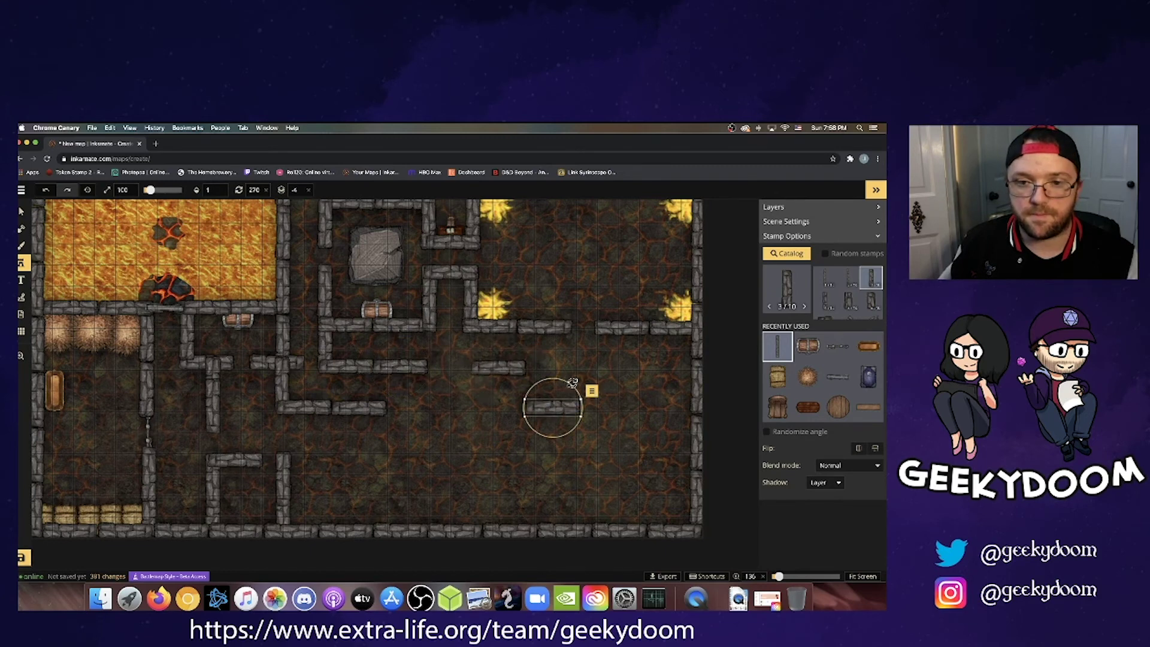
pyautogui.moveTo(573, 382); pyautogui.dragTo(525, 348)
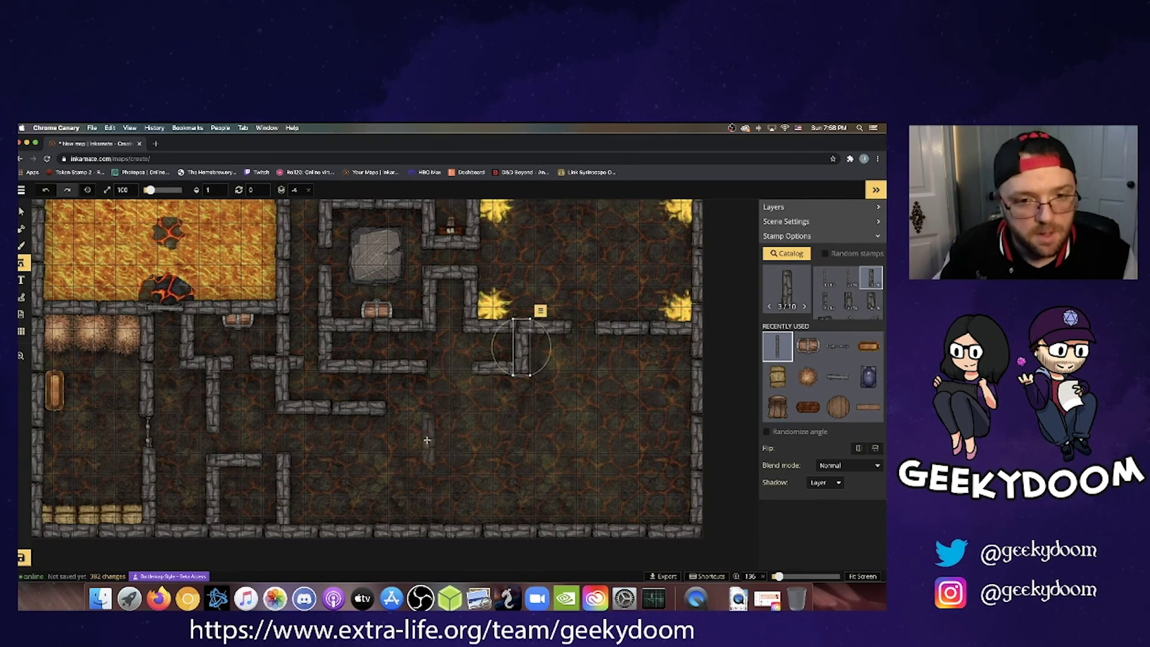
# Turn the lower corridor wall south with a segment at rotation 180 and continue it east with horizontal segments at rotation 90.
pyautogui.click(428, 442)
pyautogui.moveTo(456, 447); pyautogui.dragTo(385, 432)
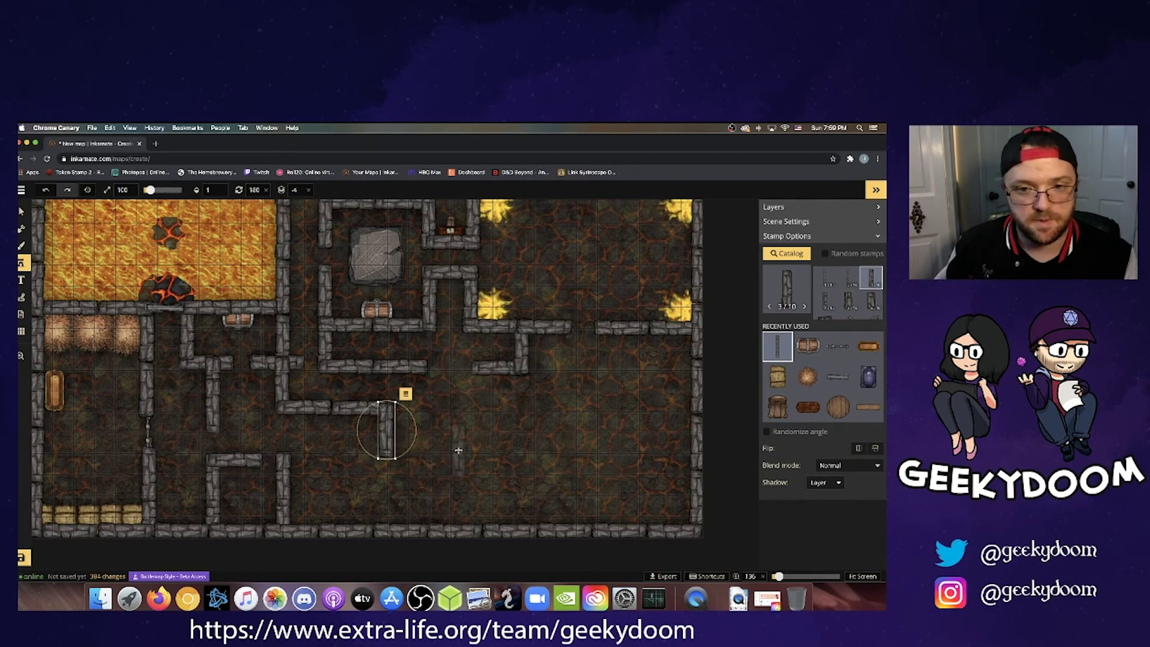
pyautogui.click(458, 450)
pyautogui.moveTo(486, 456)
pyautogui.mouseDown()
pyautogui.moveTo(471, 424)
pyautogui.moveTo(450, 453)
pyautogui.moveTo(405, 449)
pyautogui.moveTo(506, 449)
pyautogui.mouseUp()
pyautogui.click(473, 449)
pyautogui.click(521, 449)
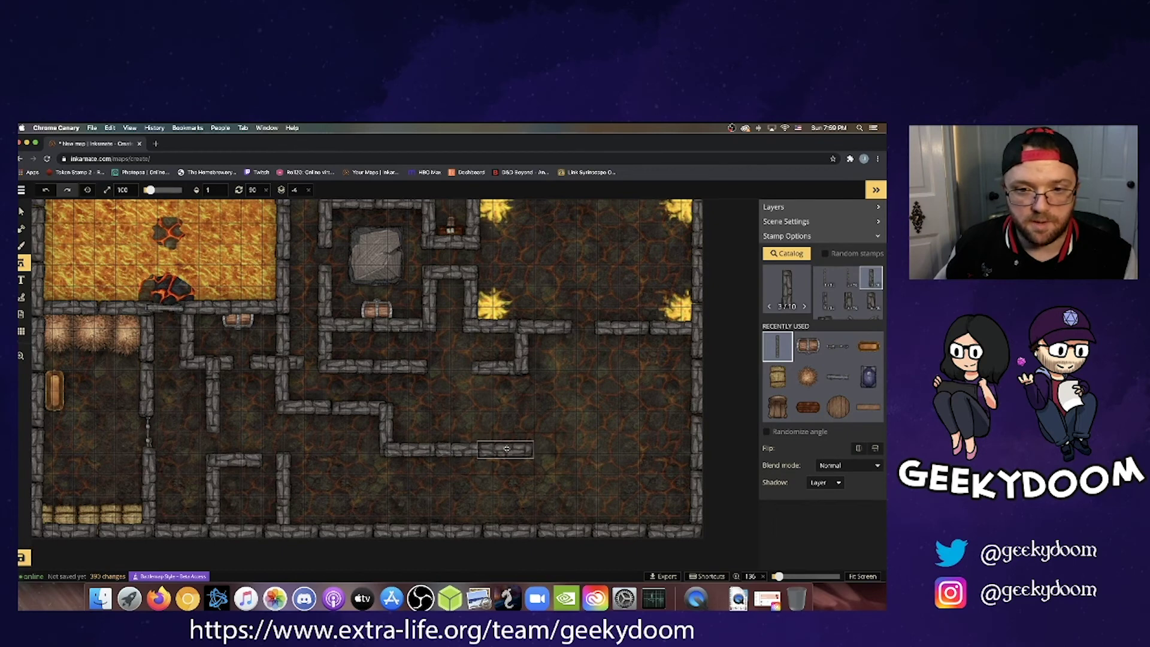
pyautogui.click(506, 449)
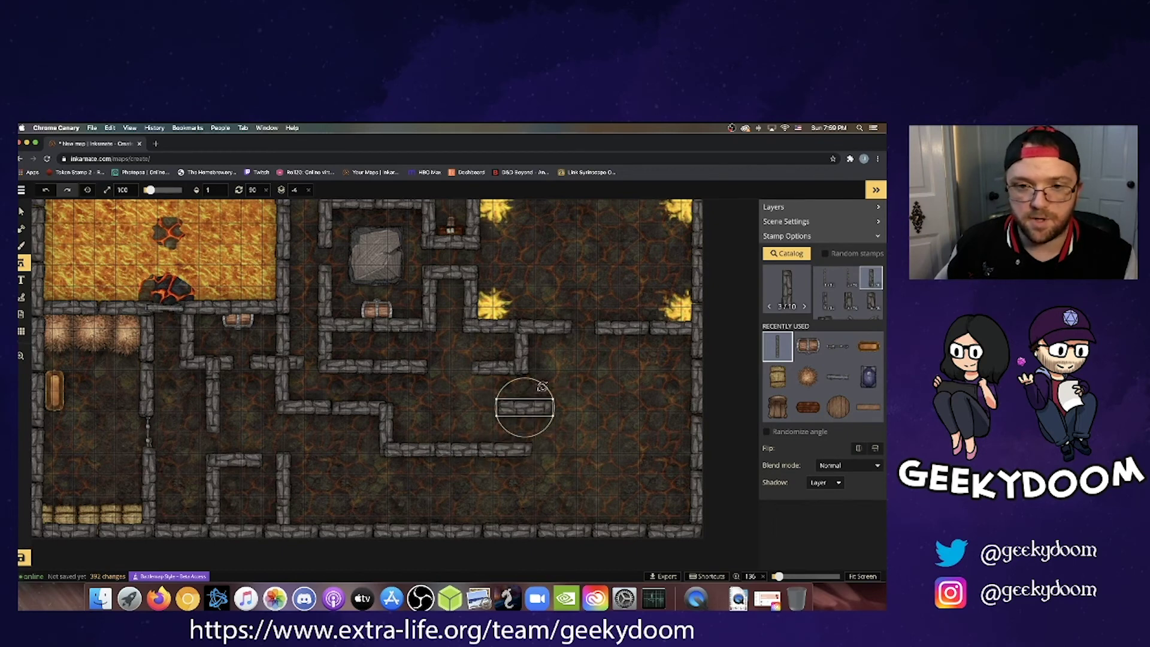
# Add vertical wall segments at rotation 180 running south from the short eastern wall and from the lower corridor wall's eastern end.
pyautogui.moveTo(543, 386); pyautogui.dragTo(536, 415)
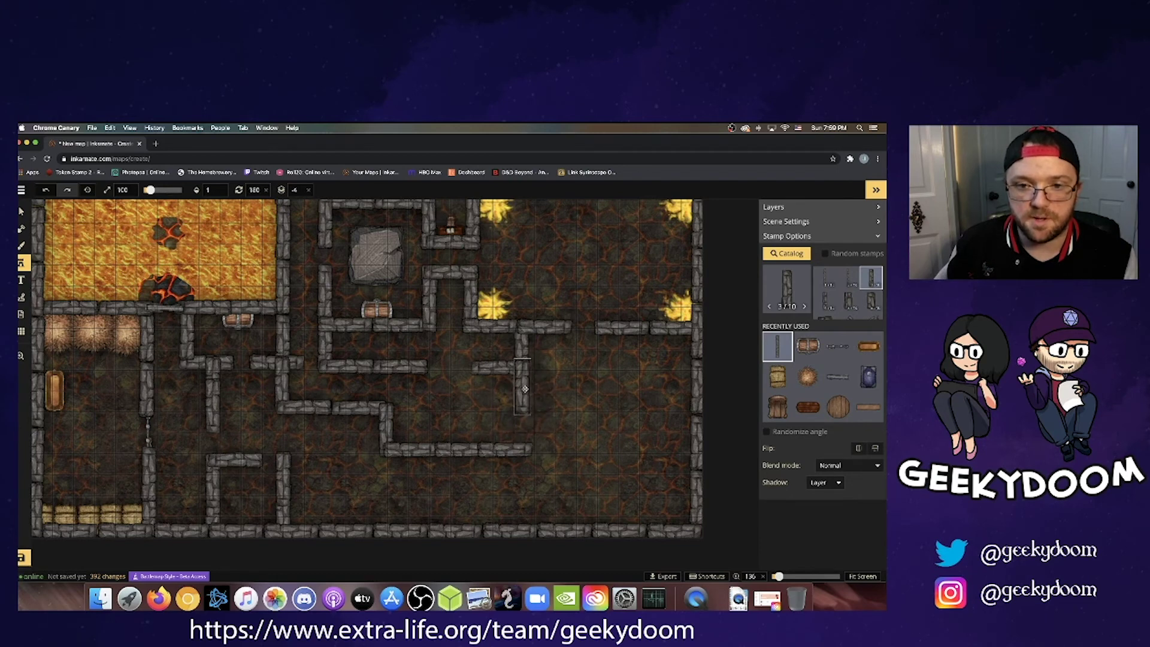
pyautogui.click(525, 389)
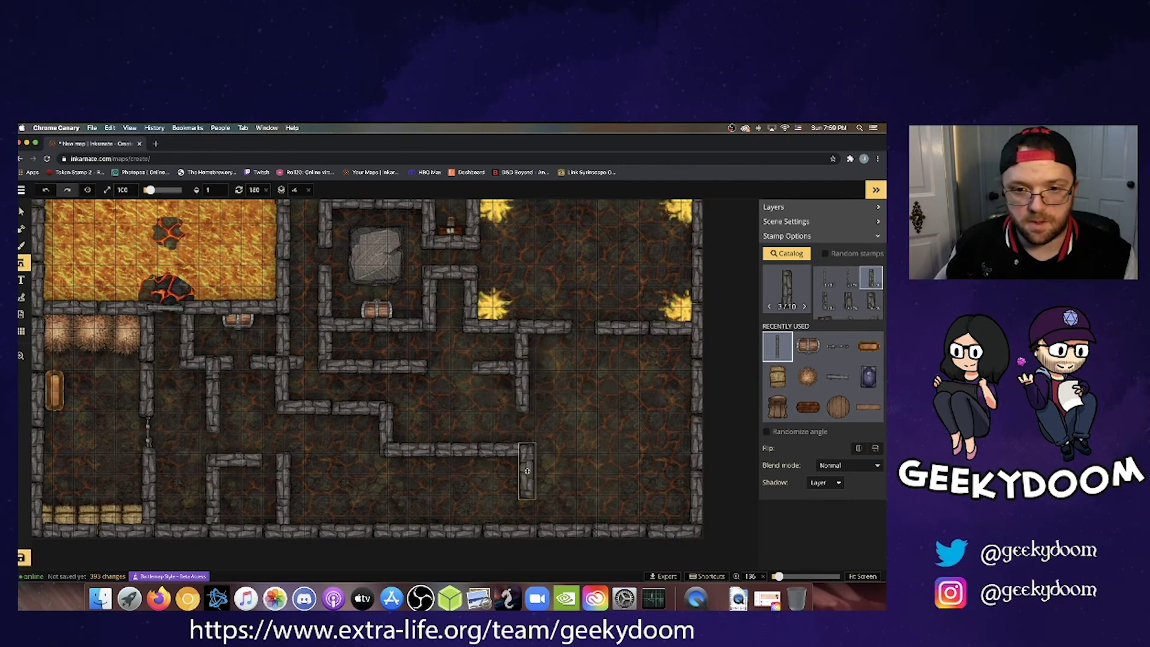
pyautogui.click(527, 471)
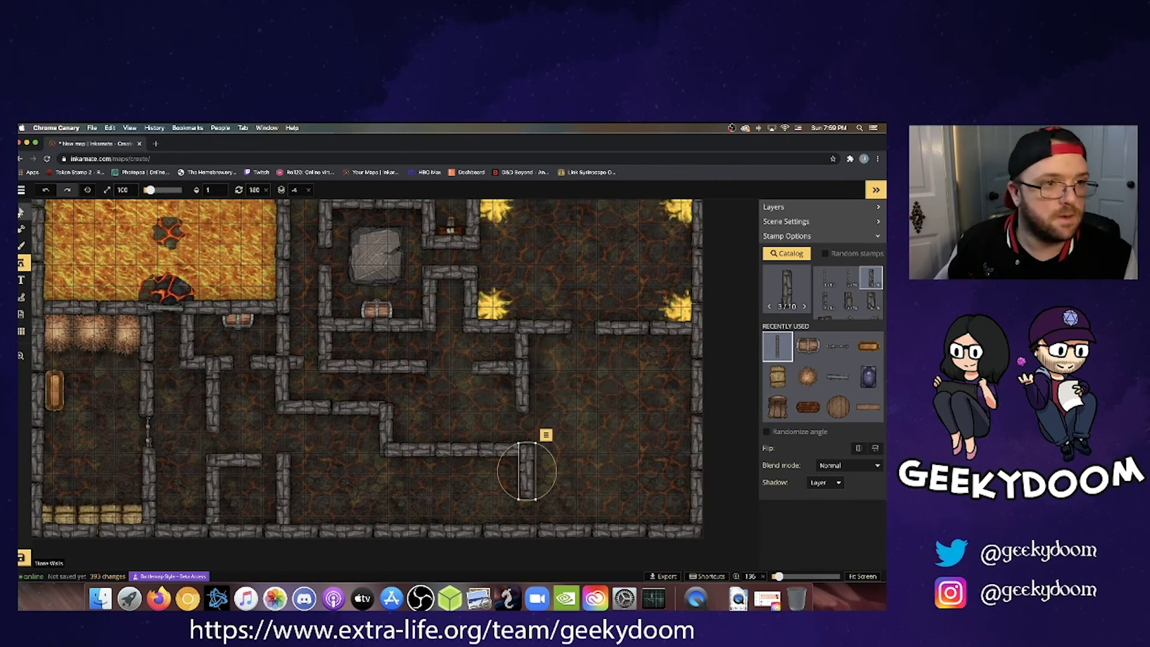
pyautogui.click(22, 211)
pyautogui.click(320, 436)
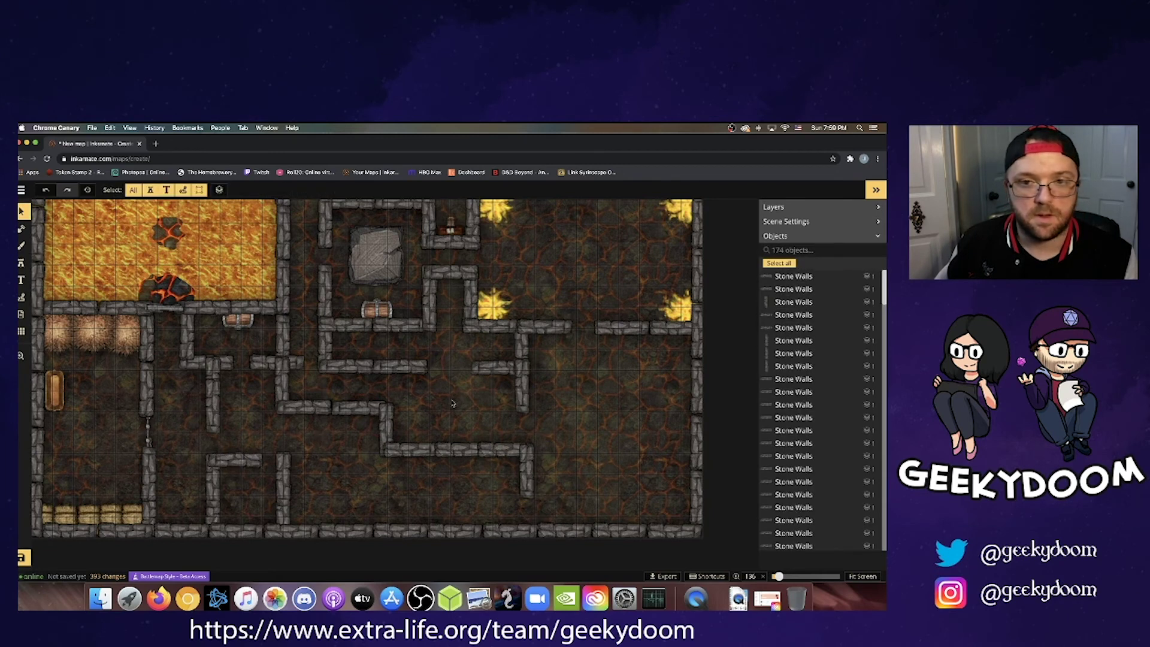
# Choose the red summoning circle stamp from the stamp catalog.
pyautogui.click(21, 262)
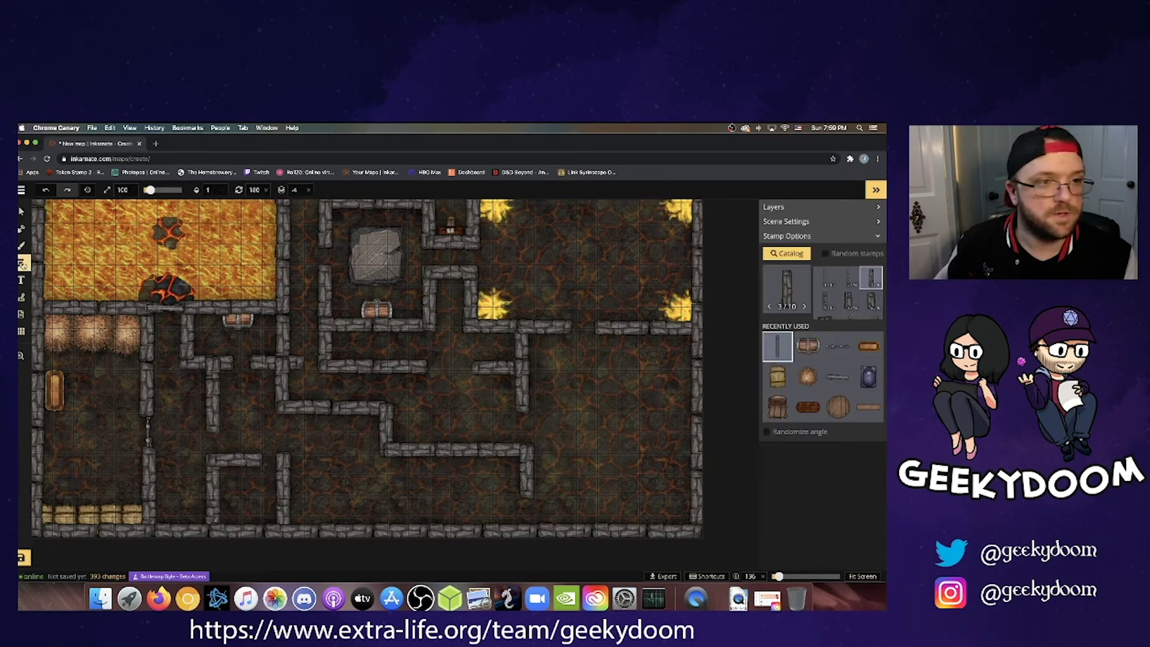
pyautogui.click(804, 255)
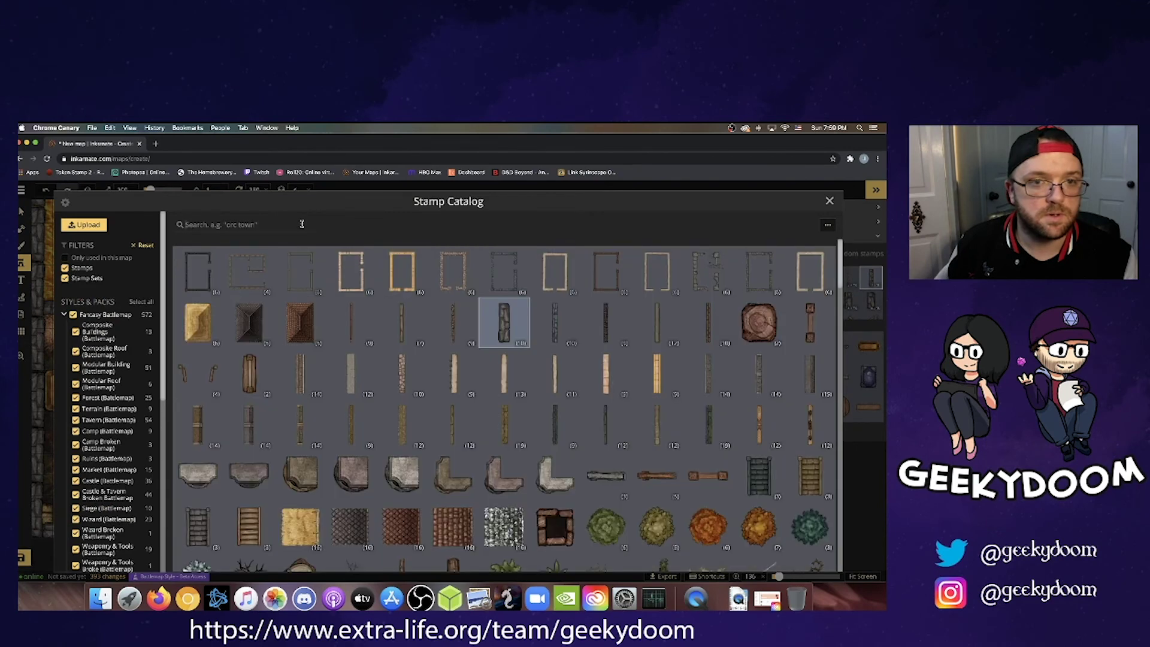
pyautogui.scroll(-5, 424, 362)
pyautogui.scroll(-10, 423, 362)
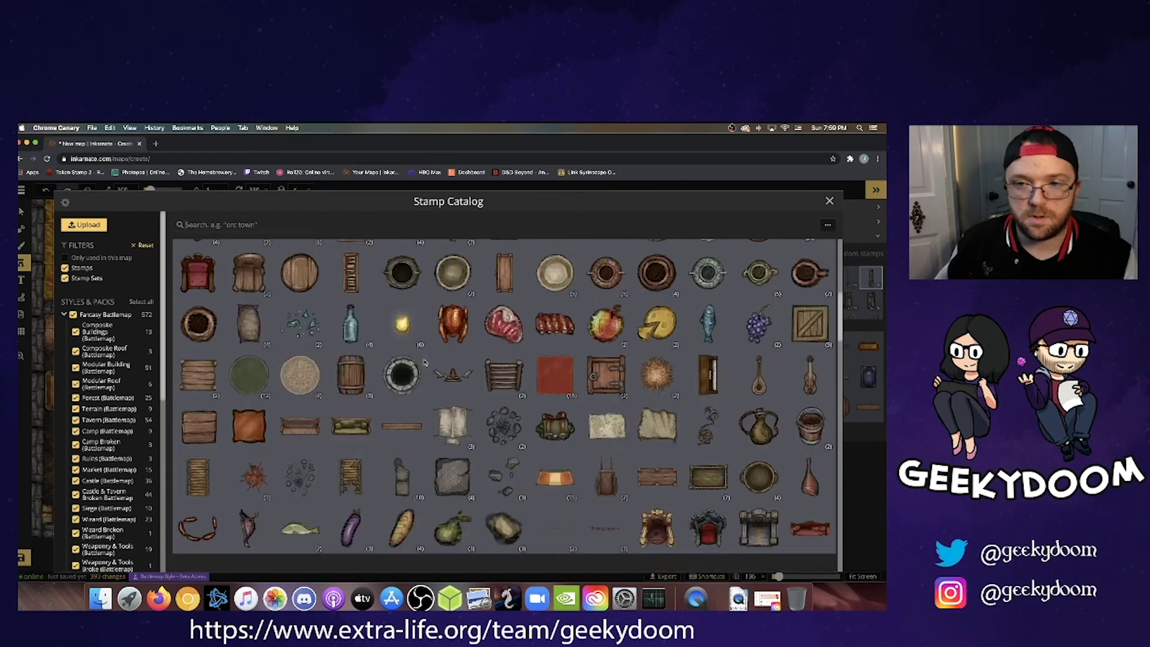
pyautogui.scroll(-5, 423, 363)
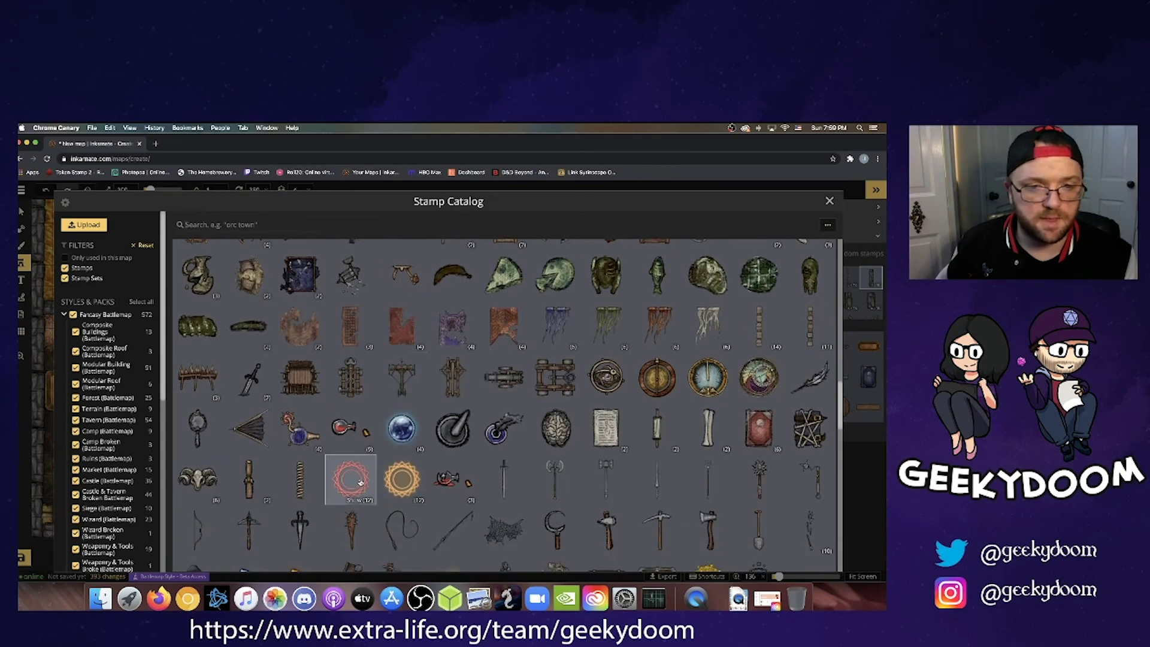
pyautogui.click(359, 482)
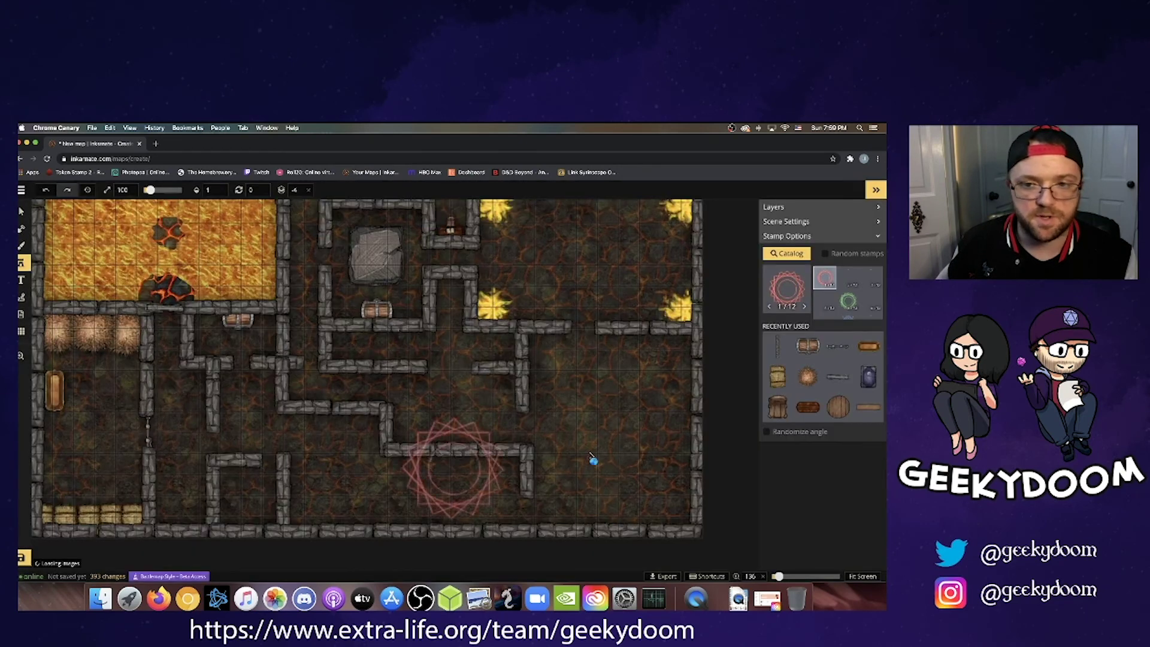
# Layer two red summoning circles at the centre of the southeastern room, resizing the upper one and rotating it to 300.
pyautogui.click(608, 424)
pyautogui.click(609, 424)
pyautogui.moveTo(557, 371); pyautogui.dragTo(603, 399)
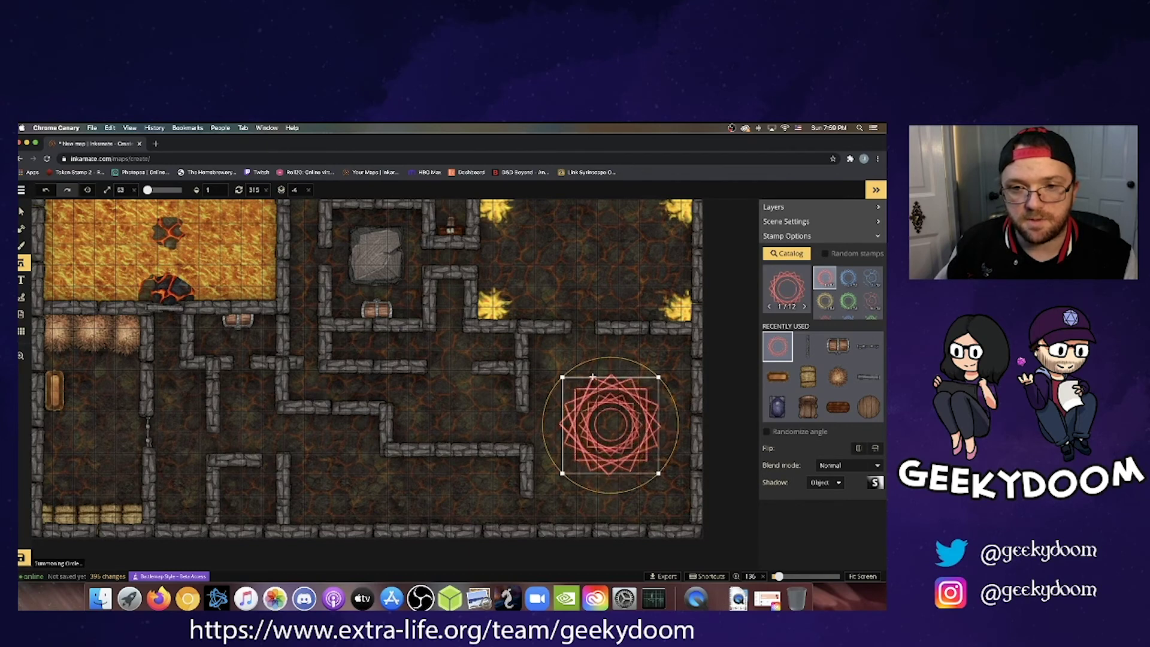
pyautogui.moveTo(592, 361); pyautogui.dragTo(502, 361)
# Add the sixth summoning circle variant at the centre of the red circle and shrink it to size 24.
pyautogui.click(871, 300)
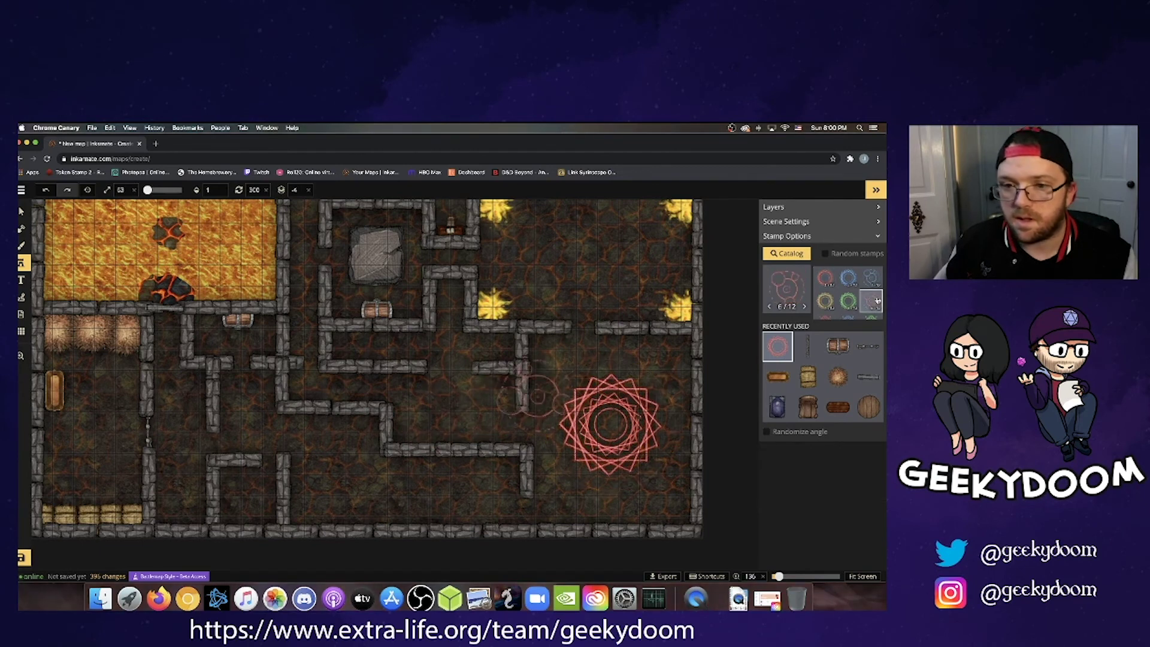
pyautogui.click(612, 421)
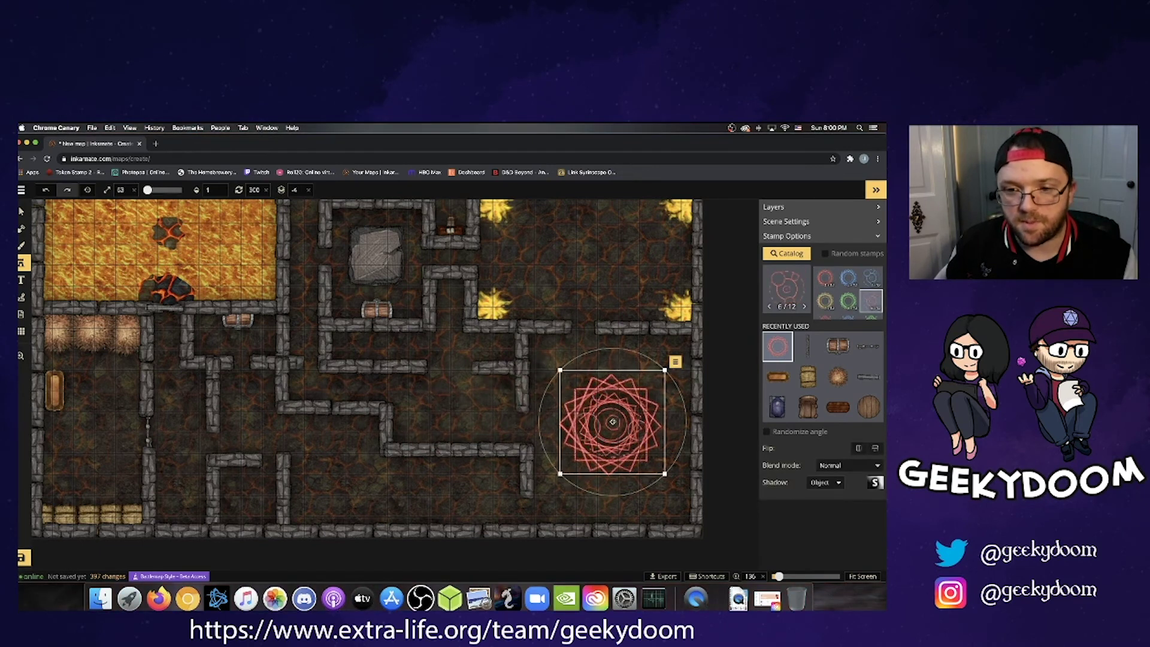
pyautogui.moveTo(665, 370); pyautogui.dragTo(608, 428)
pyautogui.scroll(-4, 626, 417)
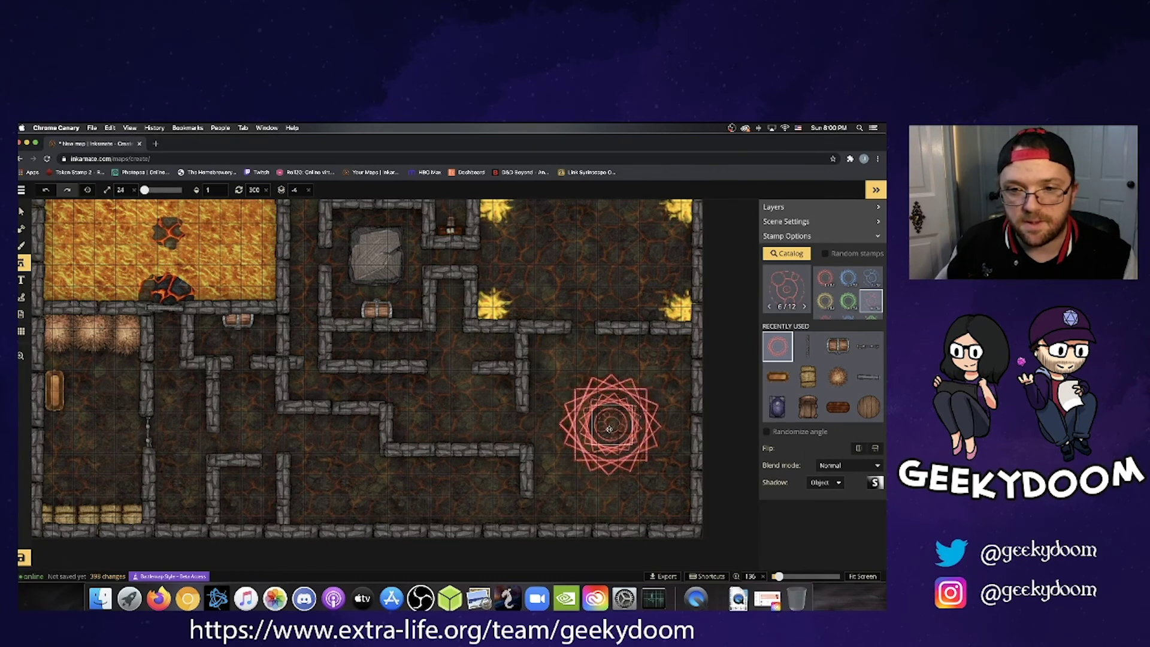
pyautogui.click(609, 427)
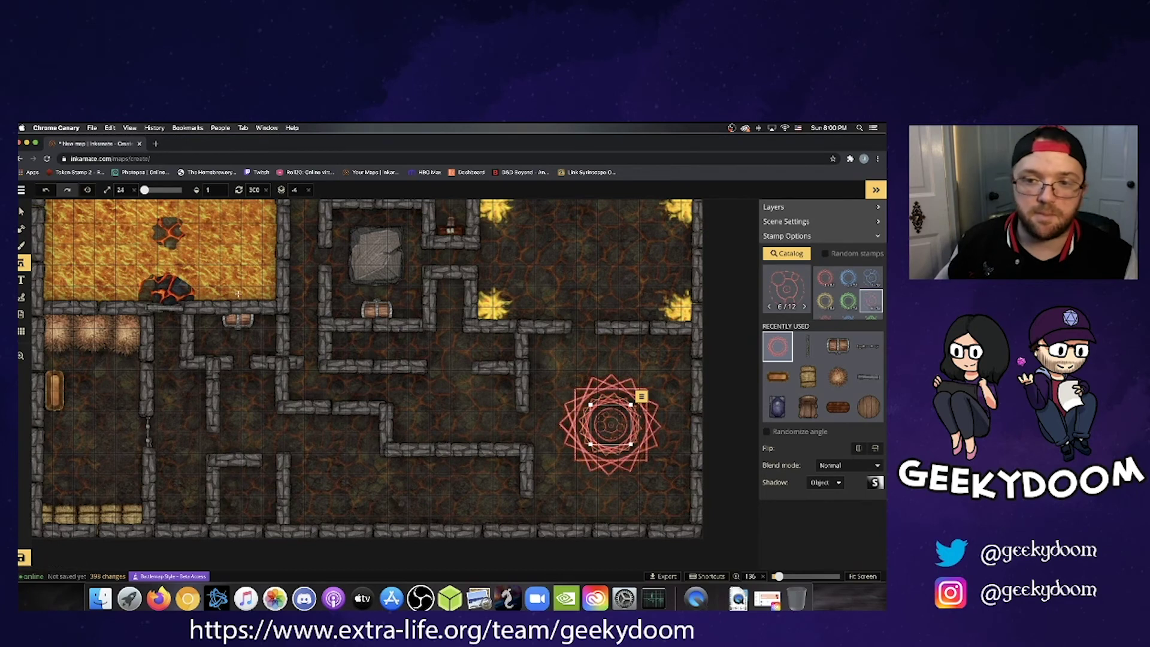
# Choose the Metal Brazier stamp from the catalog and set its size to 100.
pyautogui.click(803, 255)
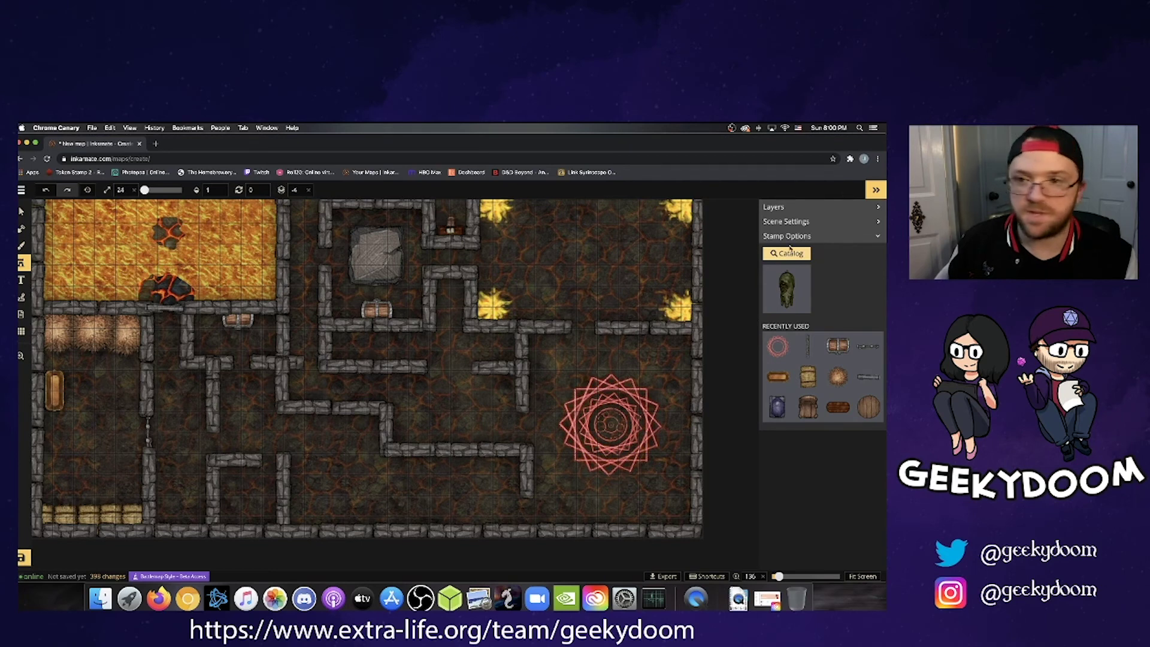
pyautogui.click(799, 254)
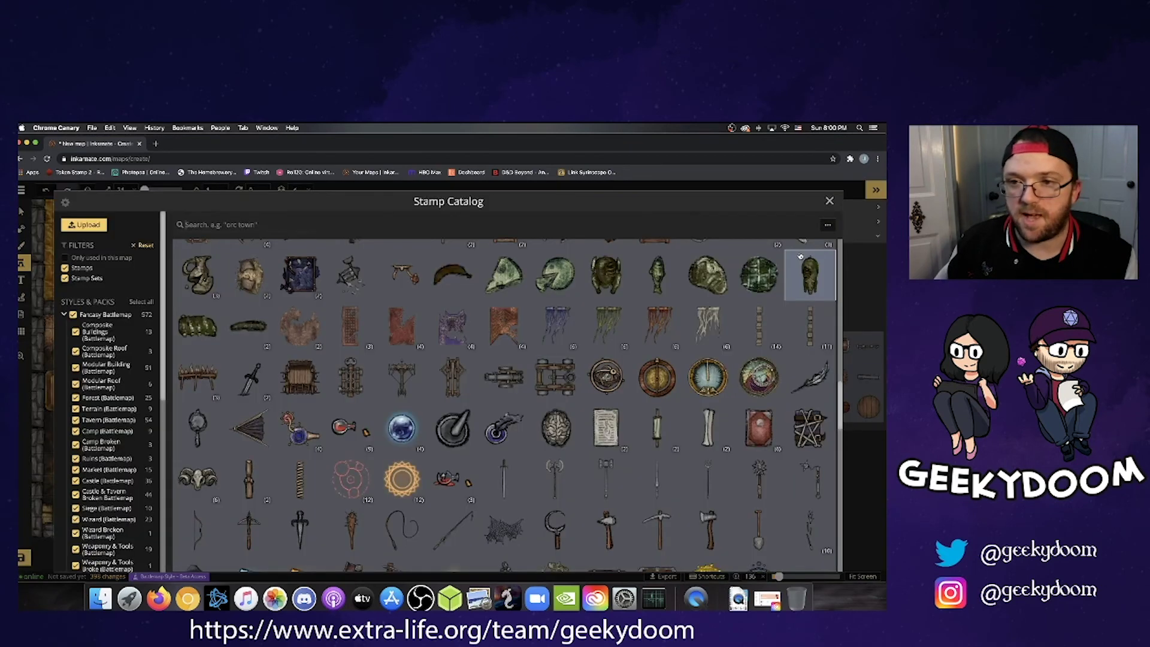
pyautogui.scroll(-5, 569, 389)
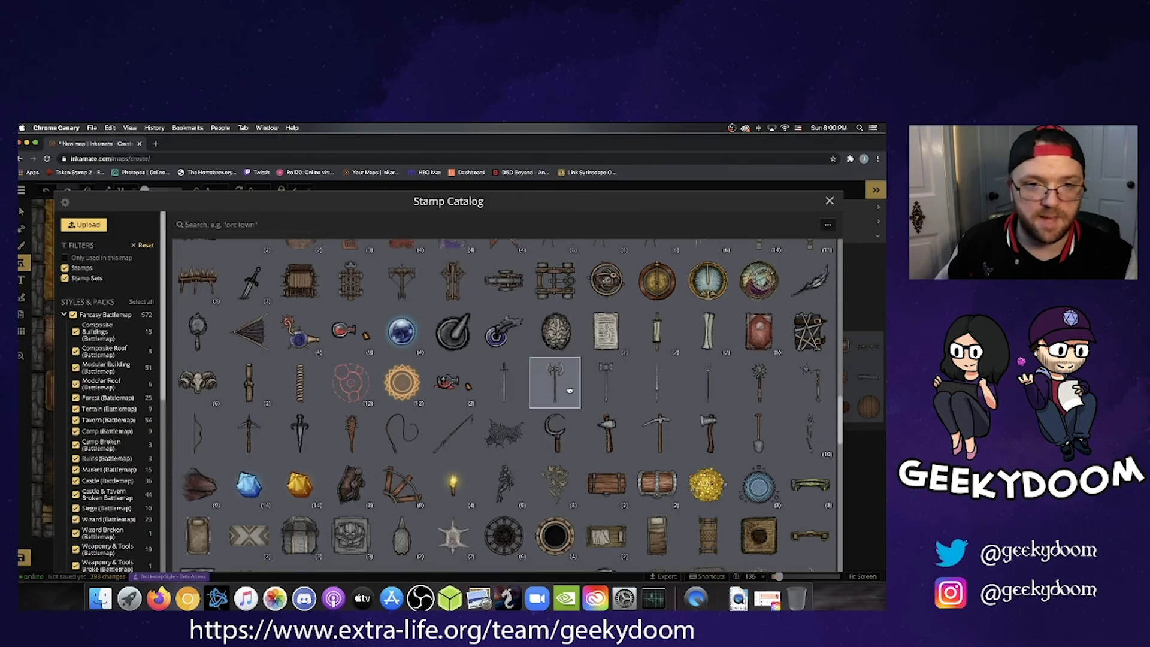
pyautogui.scroll(-5, 569, 390)
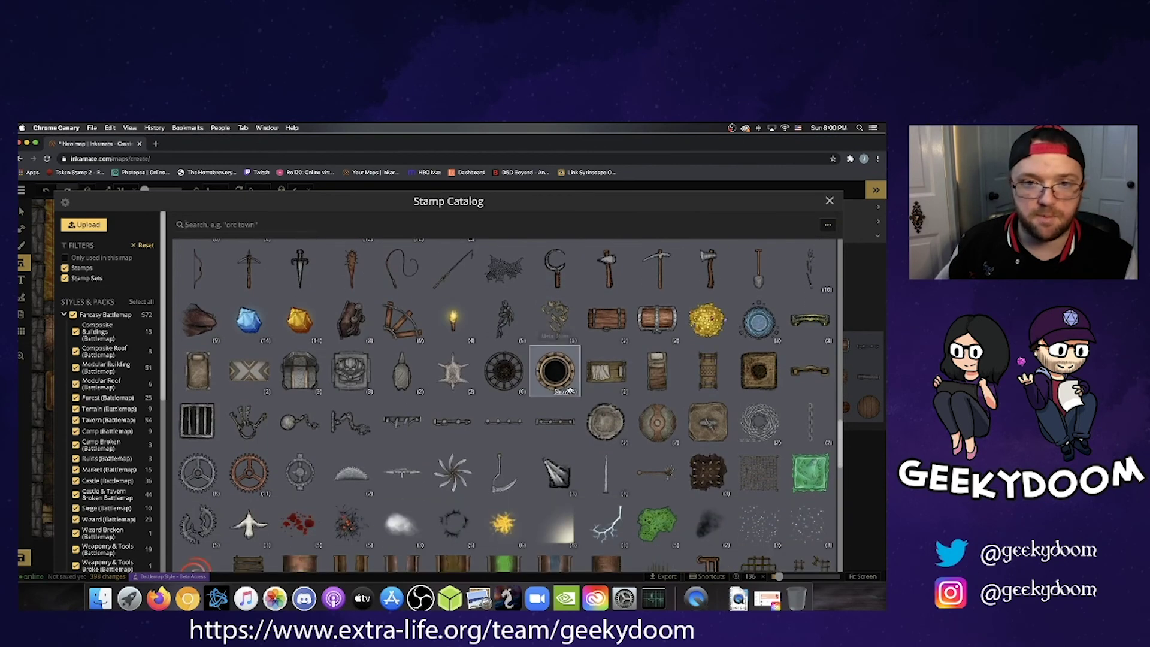
pyautogui.scroll(-5, 569, 390)
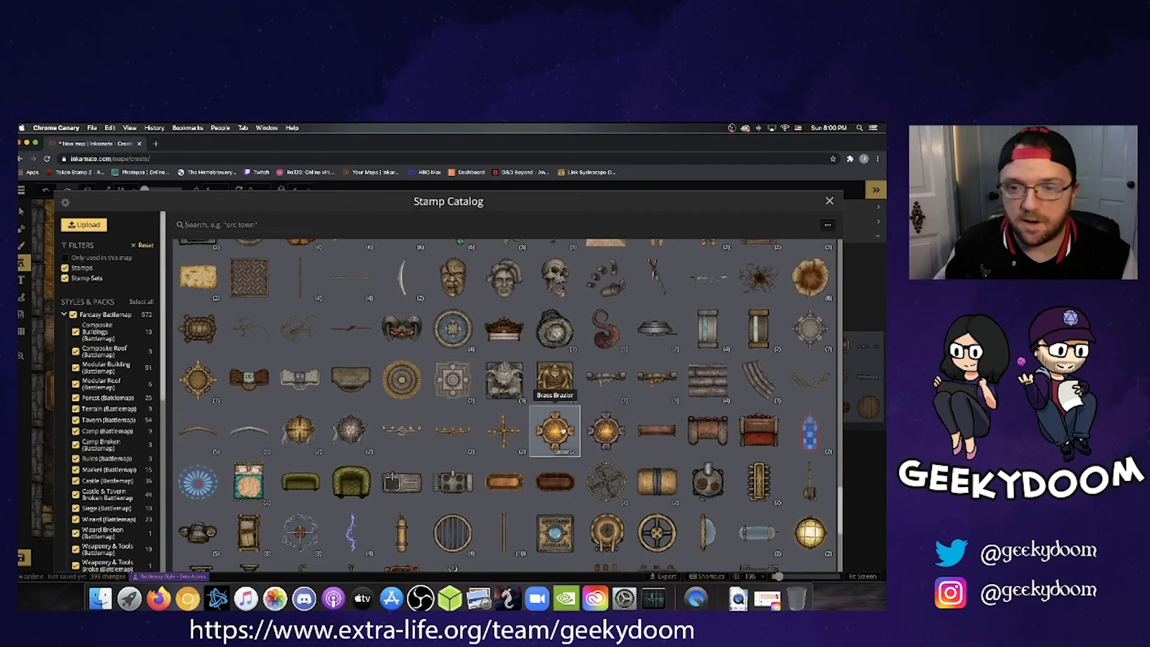
pyautogui.click(597, 430)
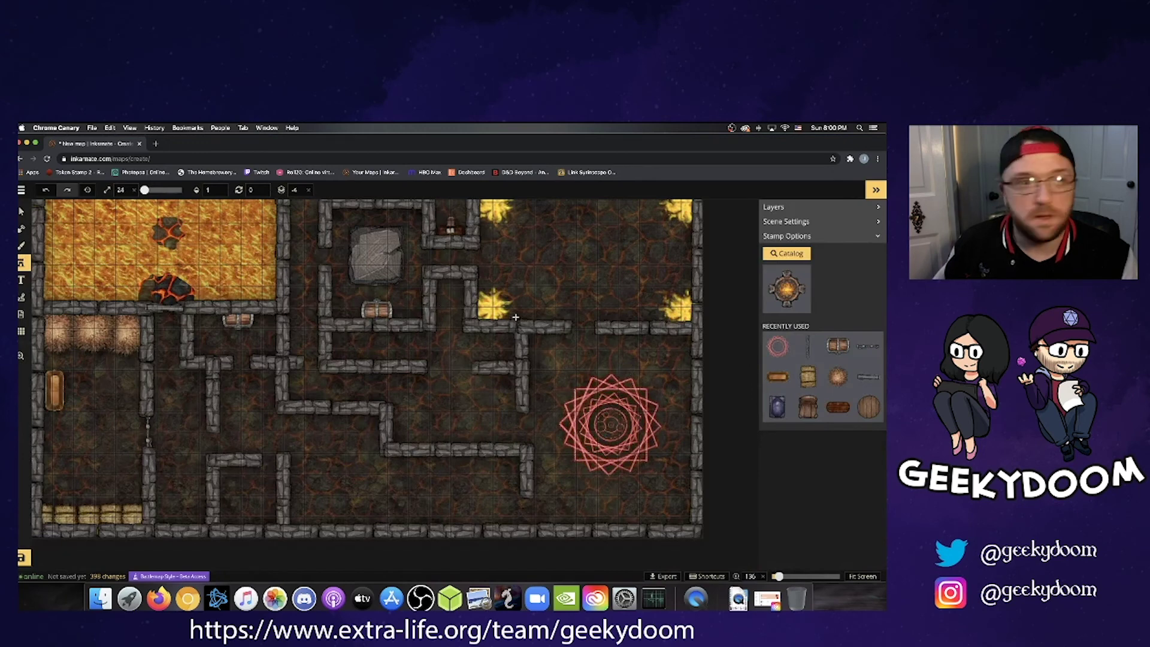
pyautogui.moveTo(145, 189); pyautogui.dragTo(156, 190)
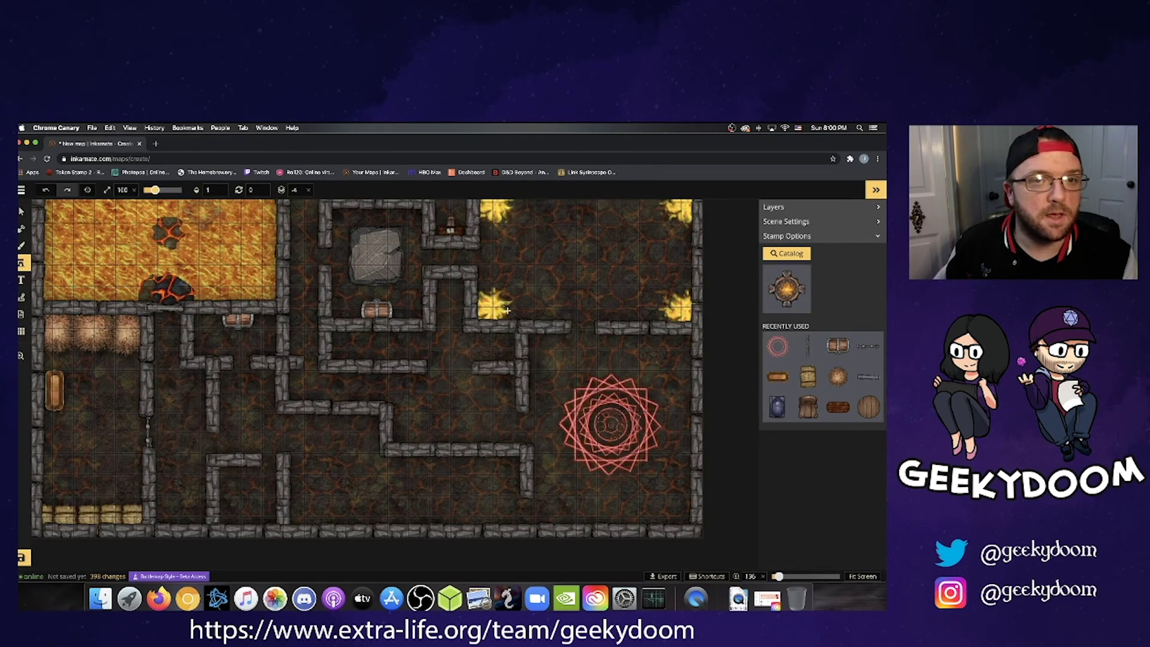
# Place metal braziers in the northeast, northwest and southeast corners of the summoning circle room.
pyautogui.click(670, 355)
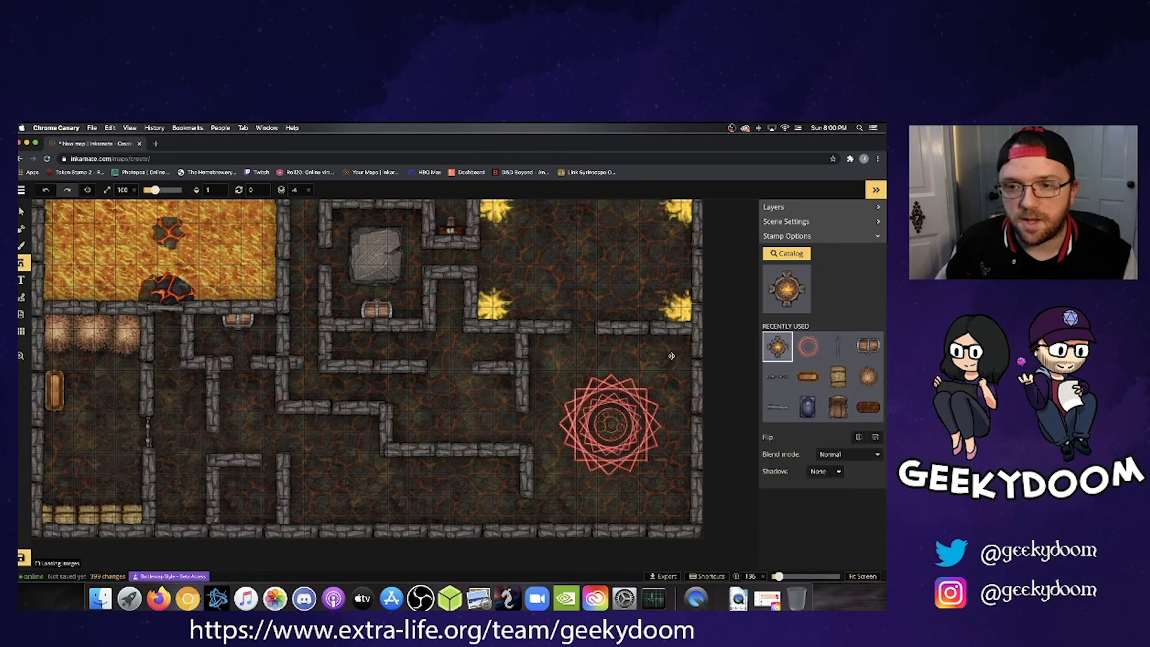
pyautogui.click(547, 353)
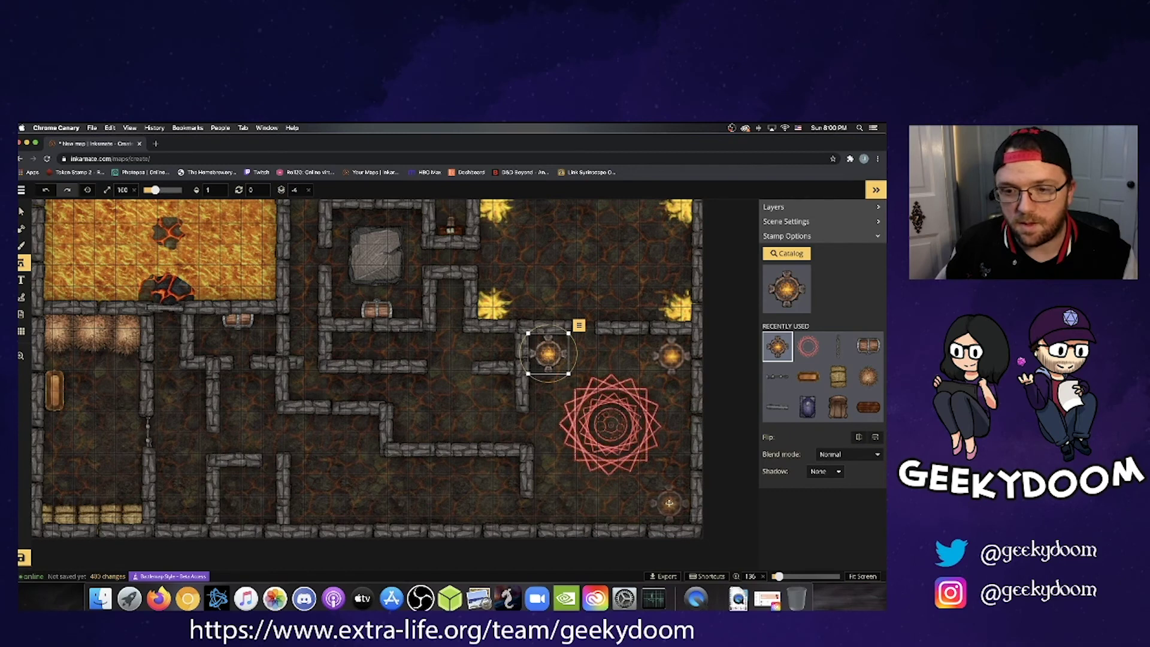
pyautogui.click(669, 502)
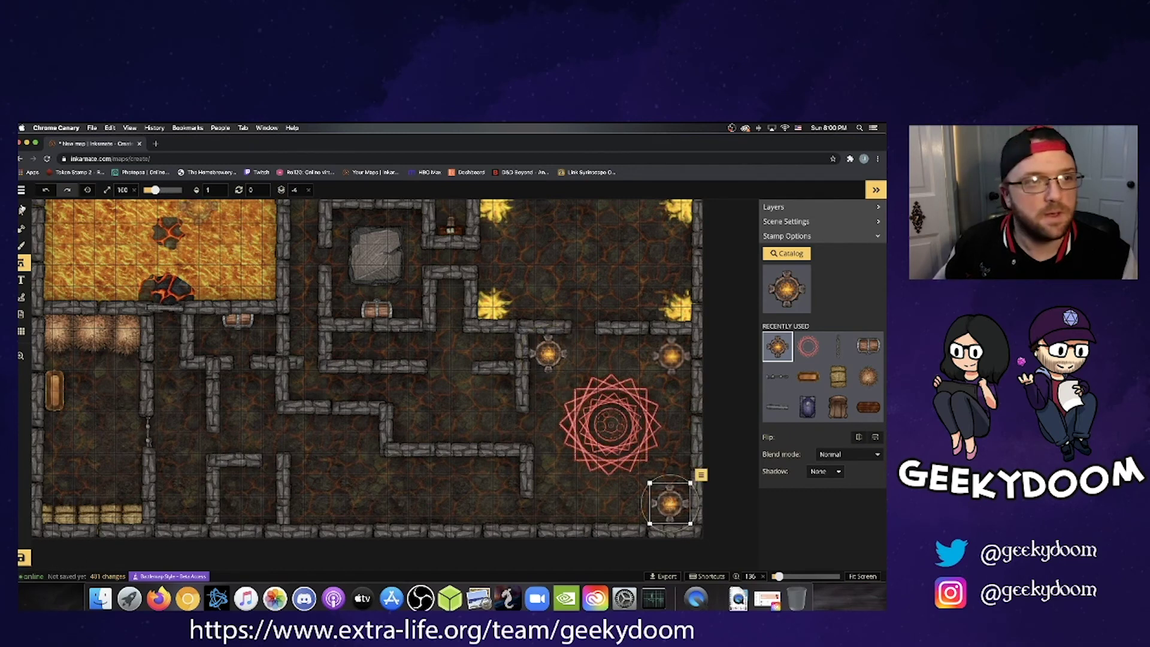
# Delete the summoning room's northeastern brazier and place a new Metal Brazier in the same corner.
pyautogui.press('v')
pyautogui.click(661, 358)
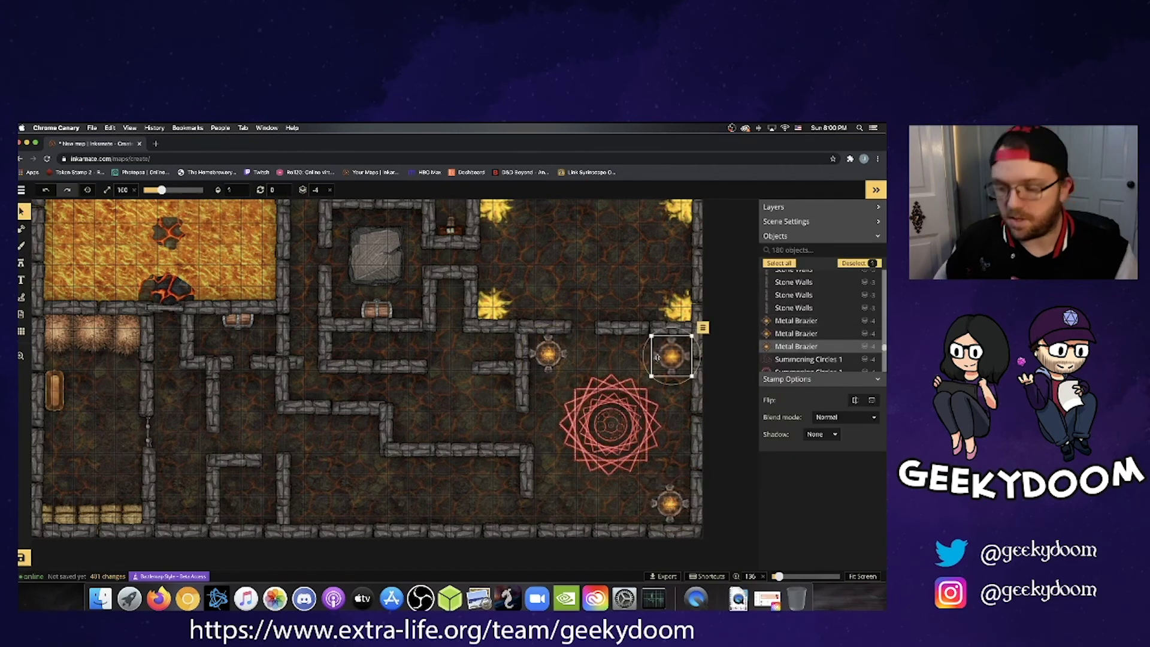
pyautogui.press('Delete')
pyautogui.press('s')
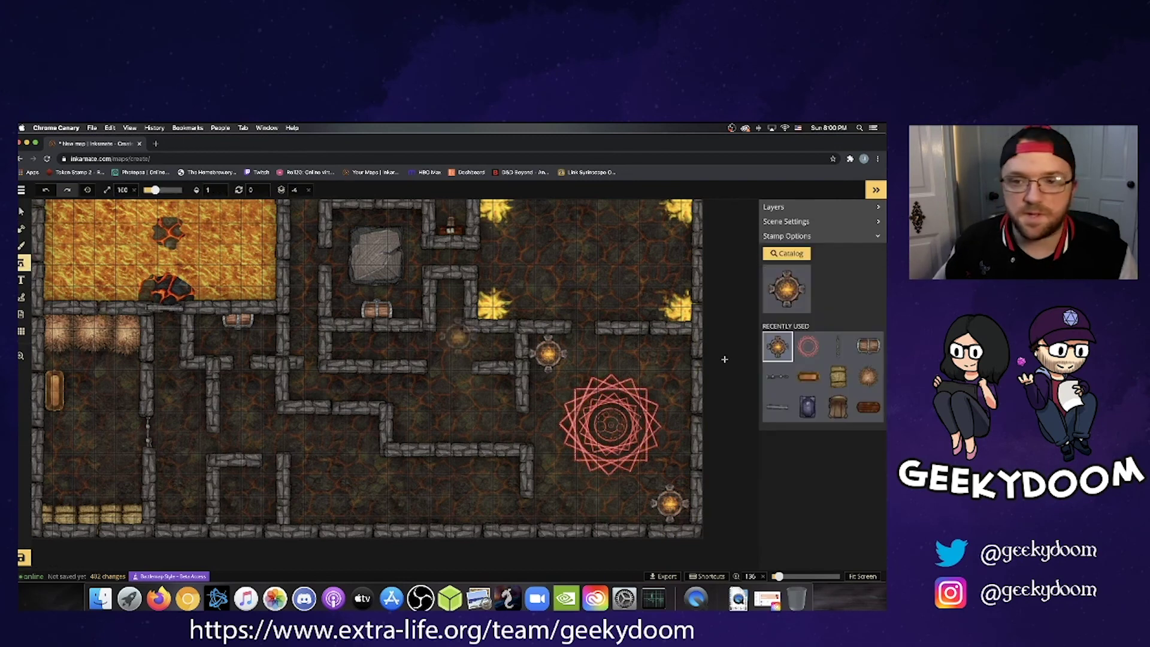
pyautogui.click(671, 354)
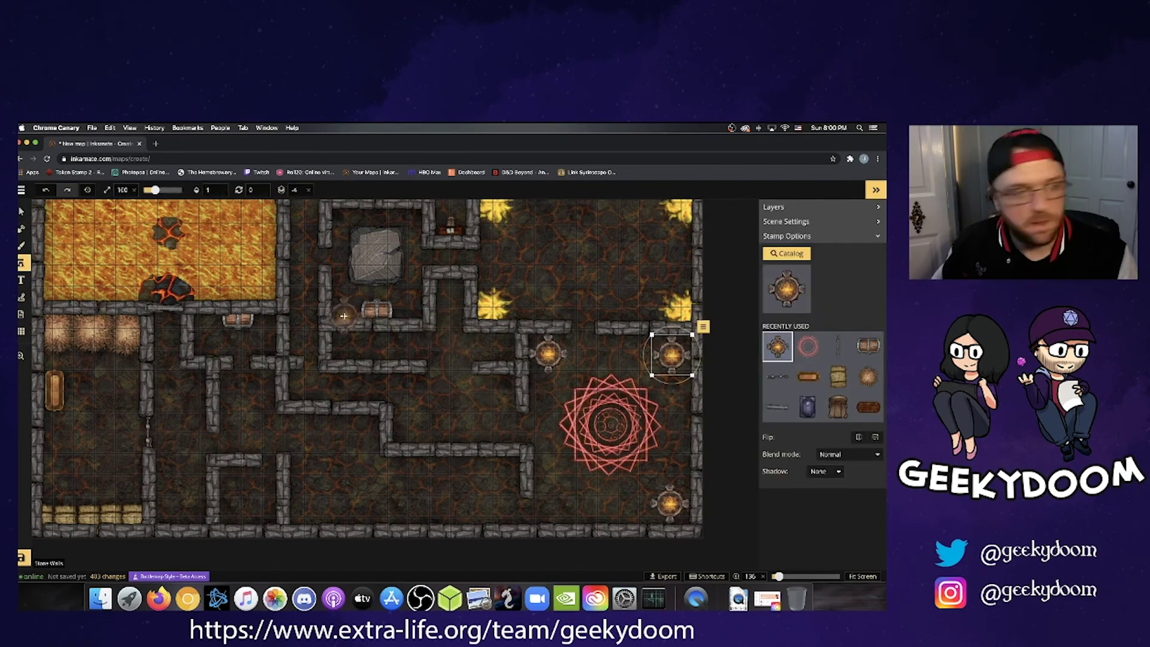
pyautogui.press('v')
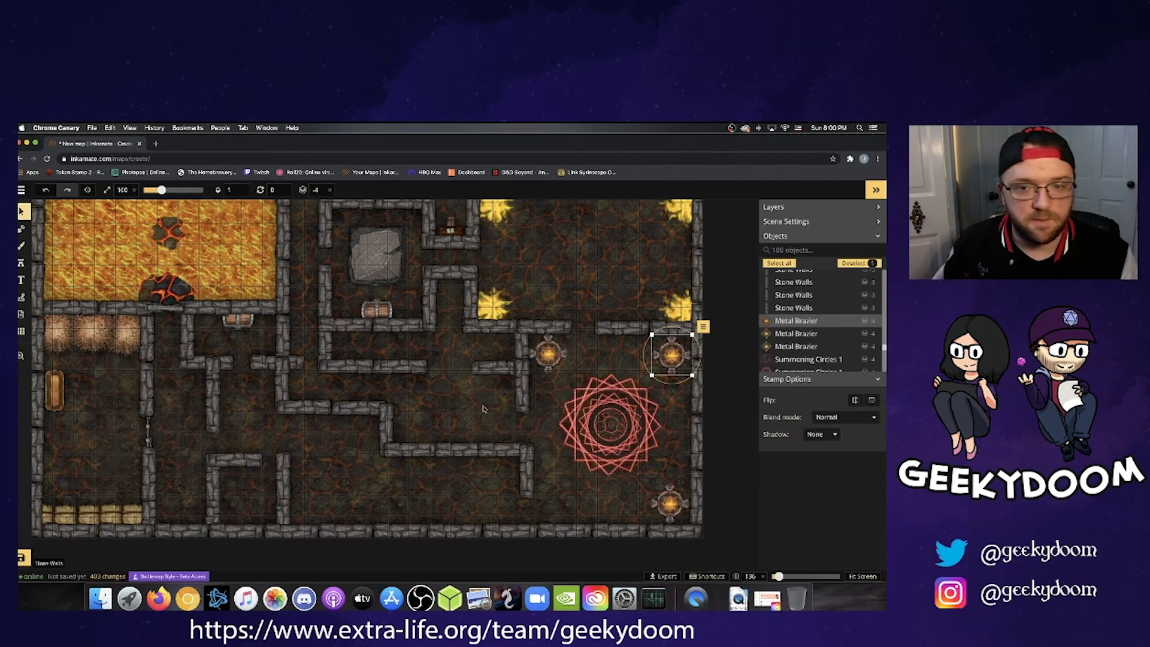
pyautogui.click(484, 409)
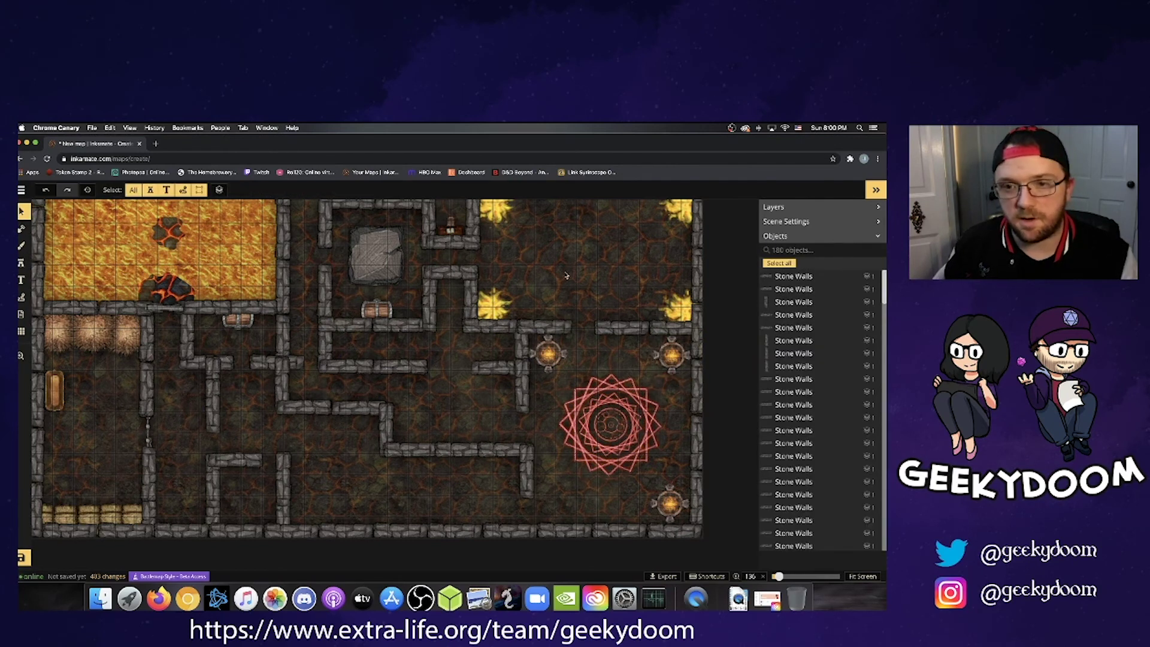
# Place a Beamless Stone Door, second variant, in the wall opening between the torch room and the summoning circle room.
pyautogui.press('space')
pyautogui.moveTo(588, 272); pyautogui.dragTo(510, 278)
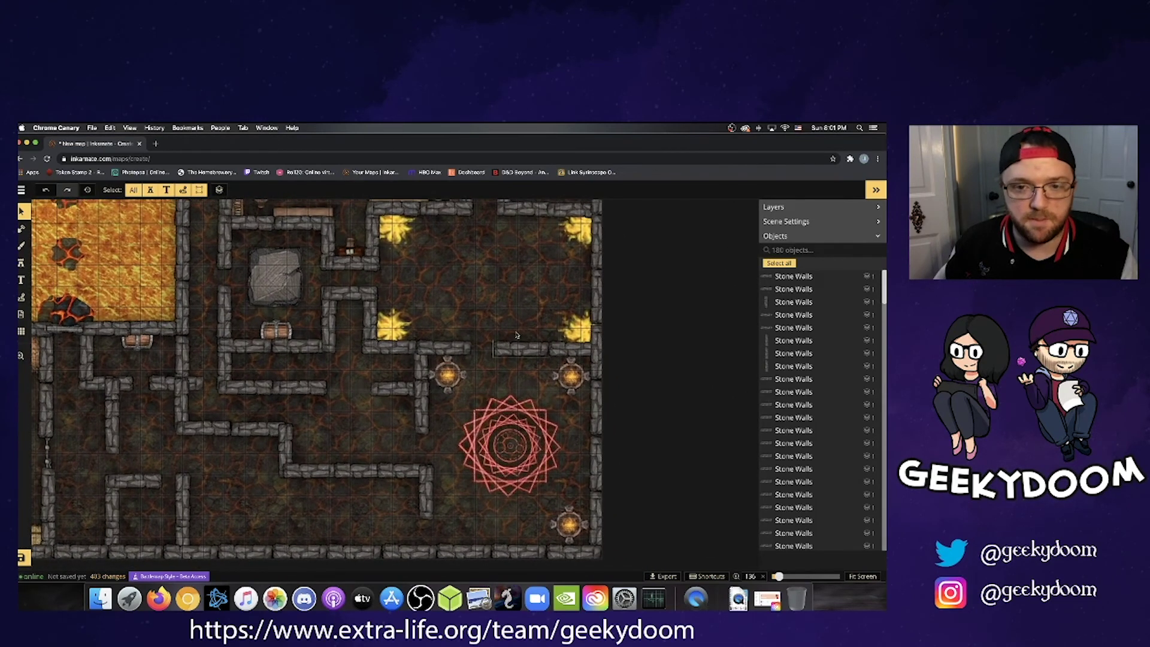
pyautogui.press('s')
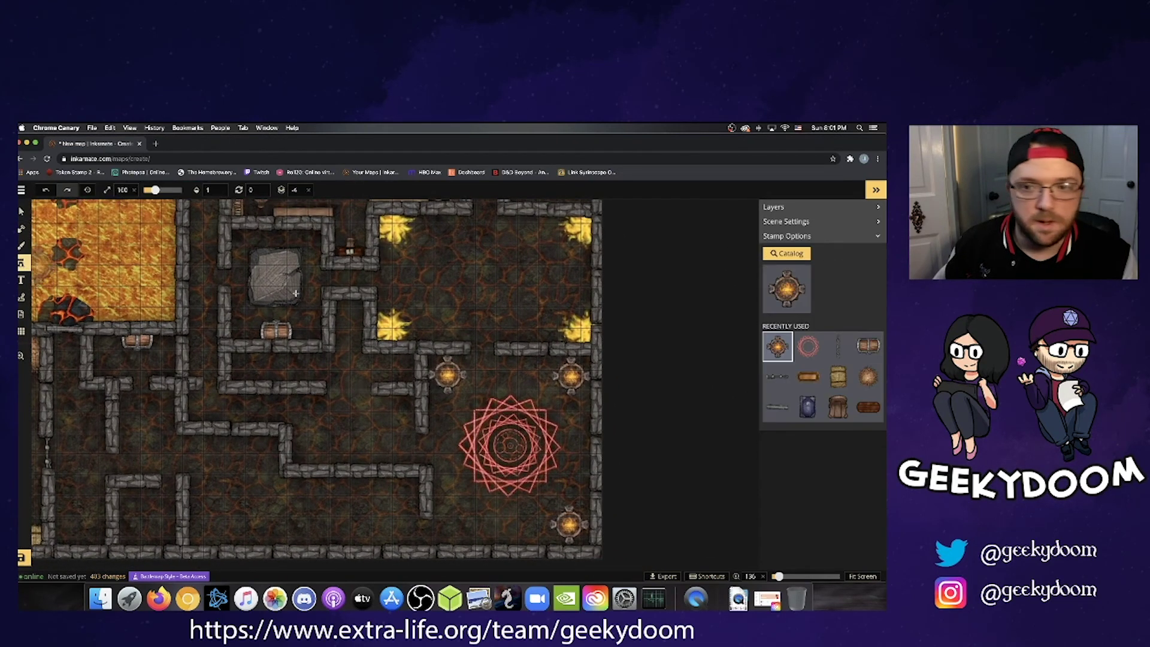
pyautogui.click(529, 339)
pyautogui.click(480, 346)
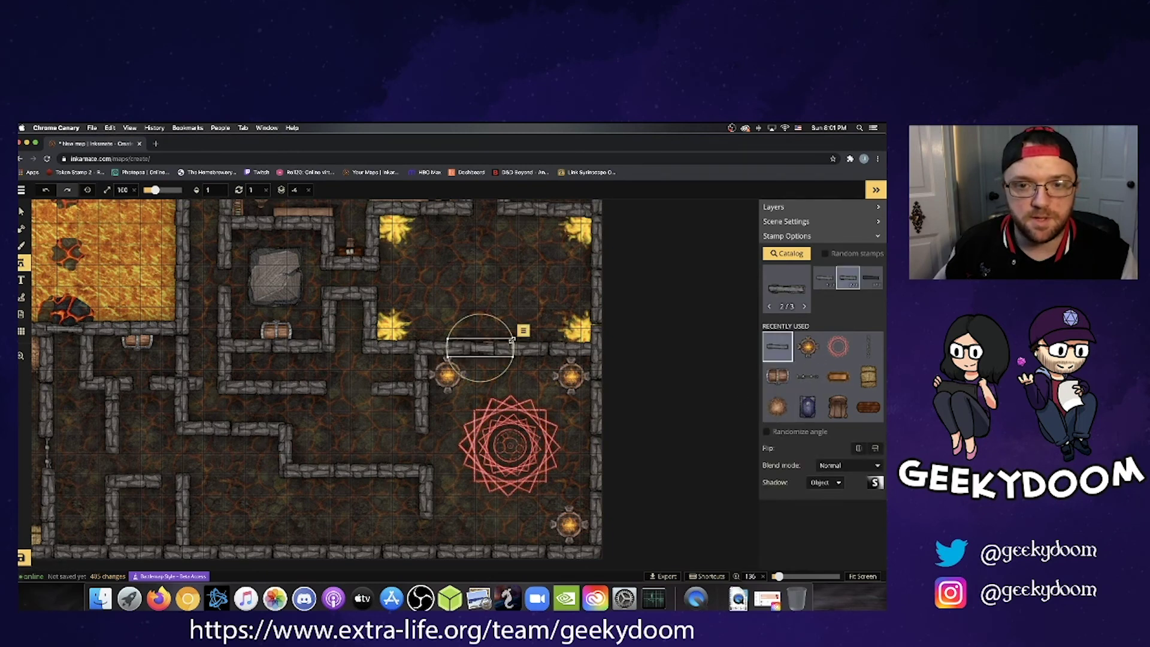
# Shrink the stone door to the width of the wall opening, align it with the wall and set its layer to 5.
pyautogui.moveTo(512, 340); pyautogui.dragTo(490, 347)
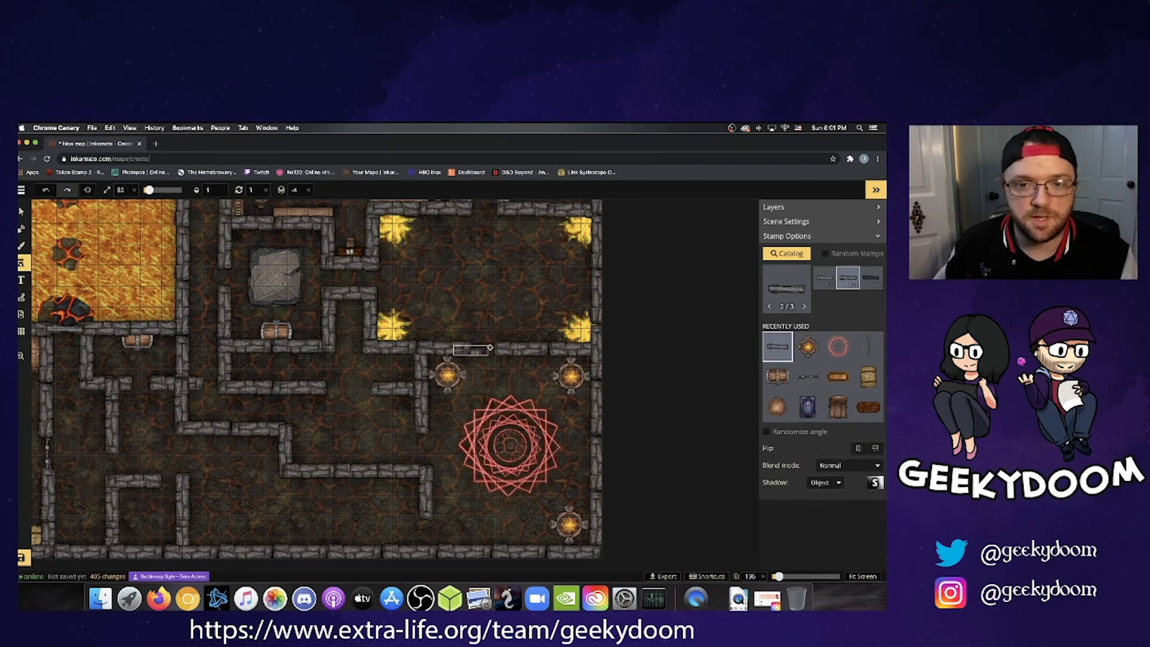
pyautogui.click(498, 347)
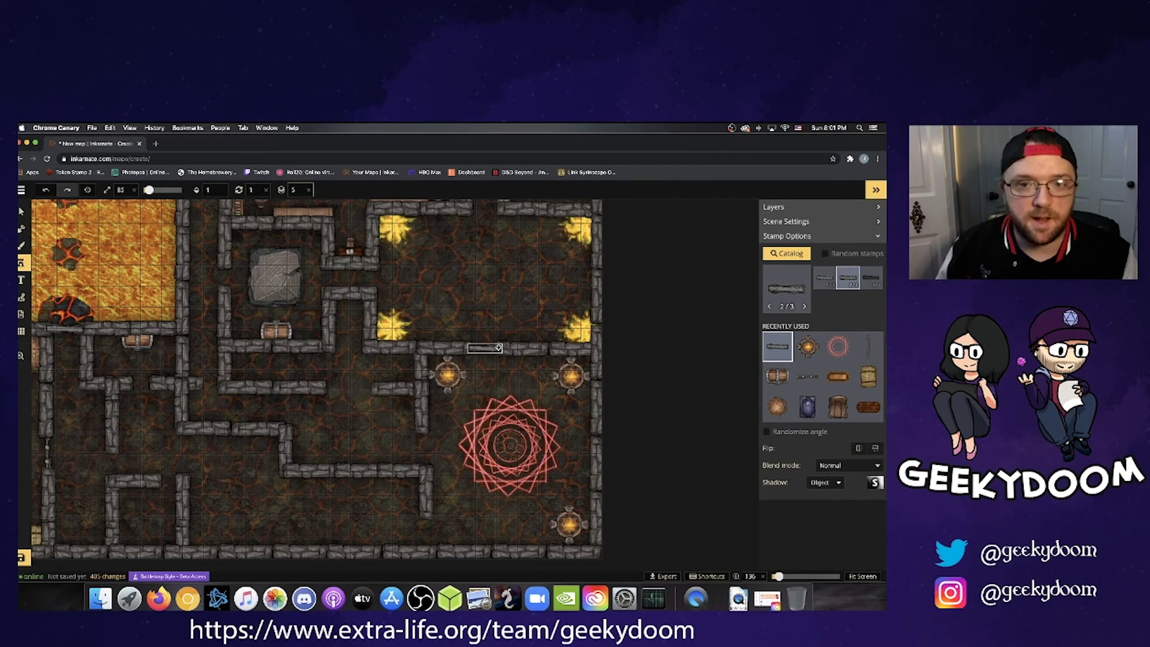
pyautogui.click(497, 347)
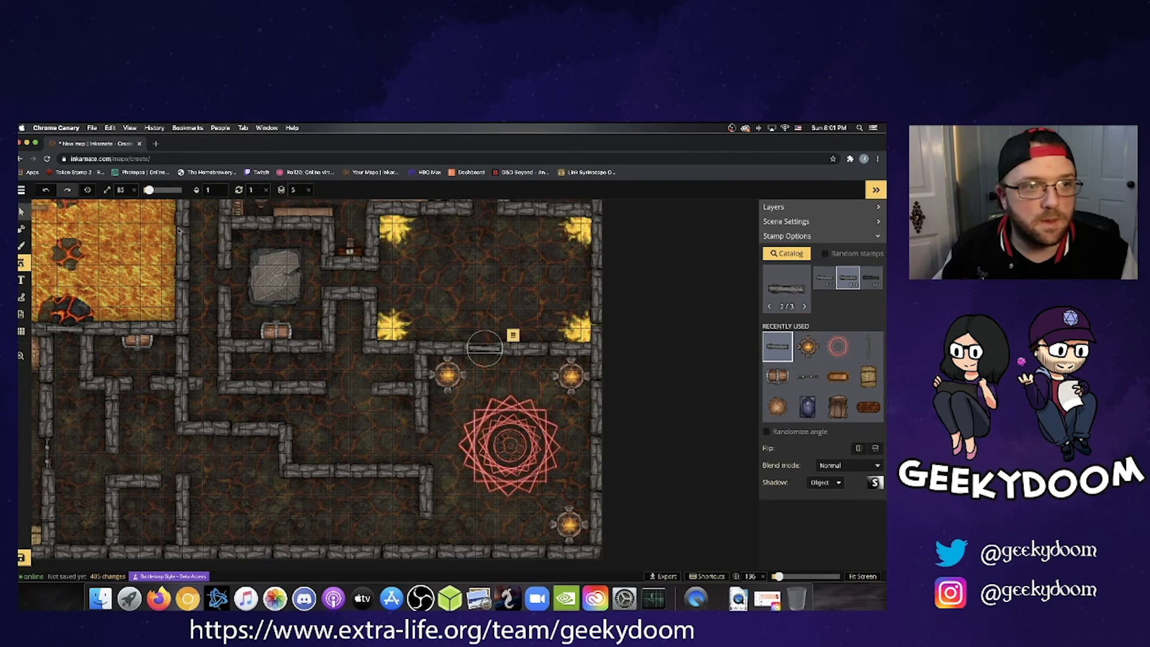
pyautogui.press('v')
pyautogui.click(479, 349)
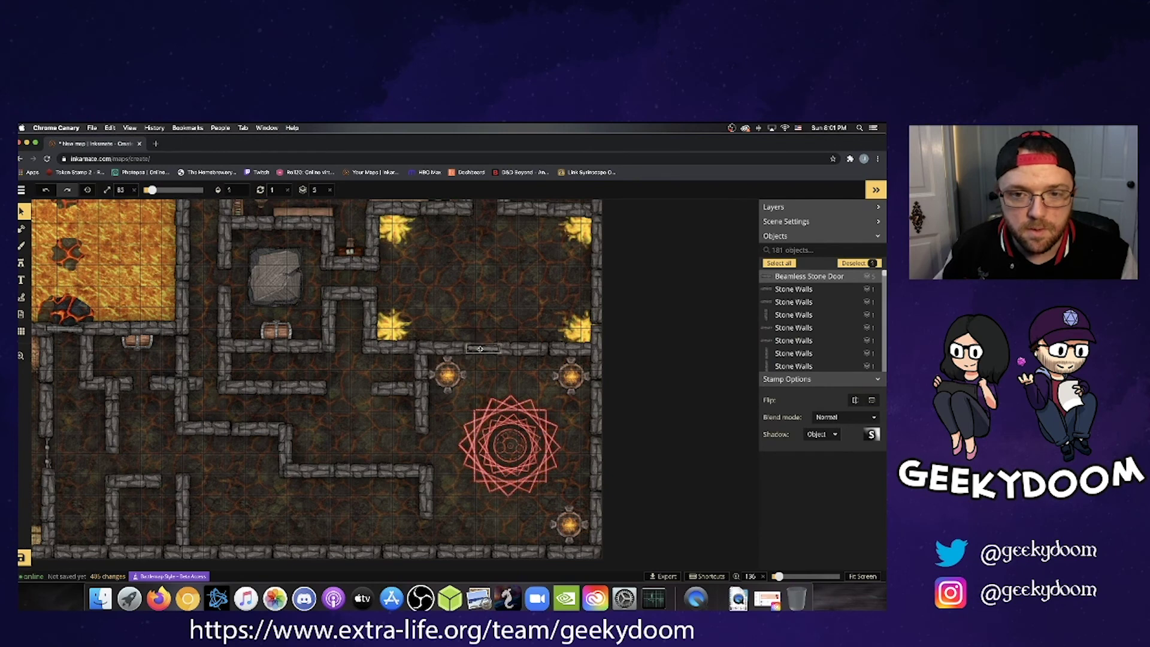
pyautogui.click(479, 369)
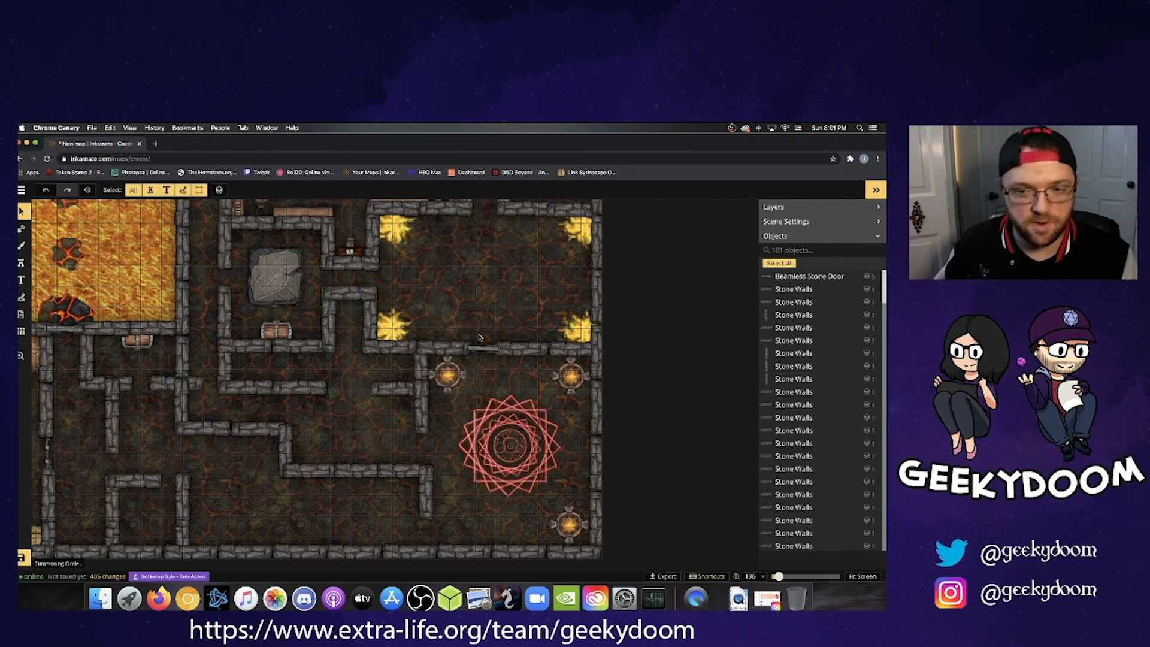
pyautogui.moveTo(389, 532); pyautogui.dragTo(421, 510)
pyautogui.moveTo(393, 403); pyautogui.dragTo(427, 426)
pyautogui.hscroll(-3, 427, 426)
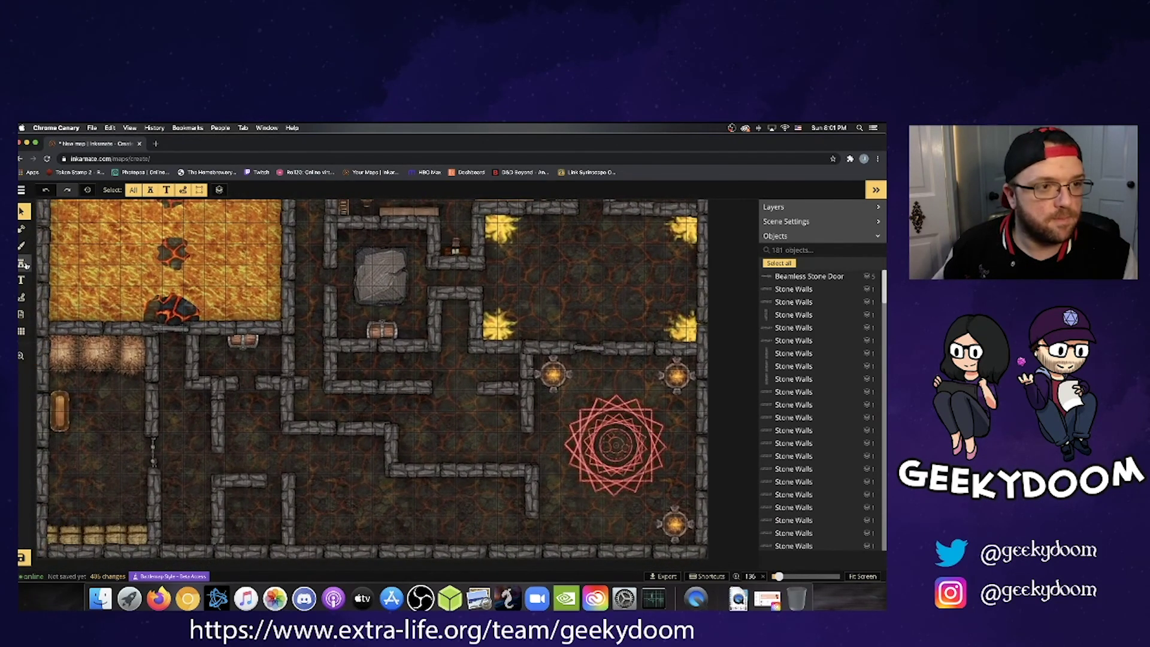
pyautogui.click(23, 263)
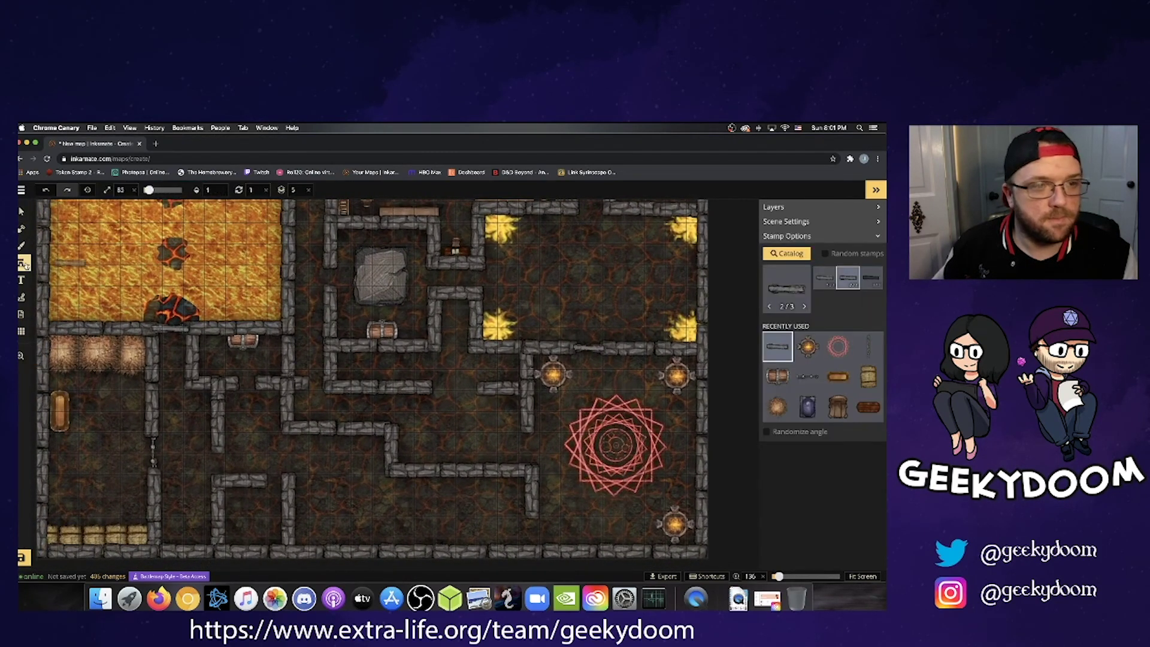
pyautogui.click(785, 256)
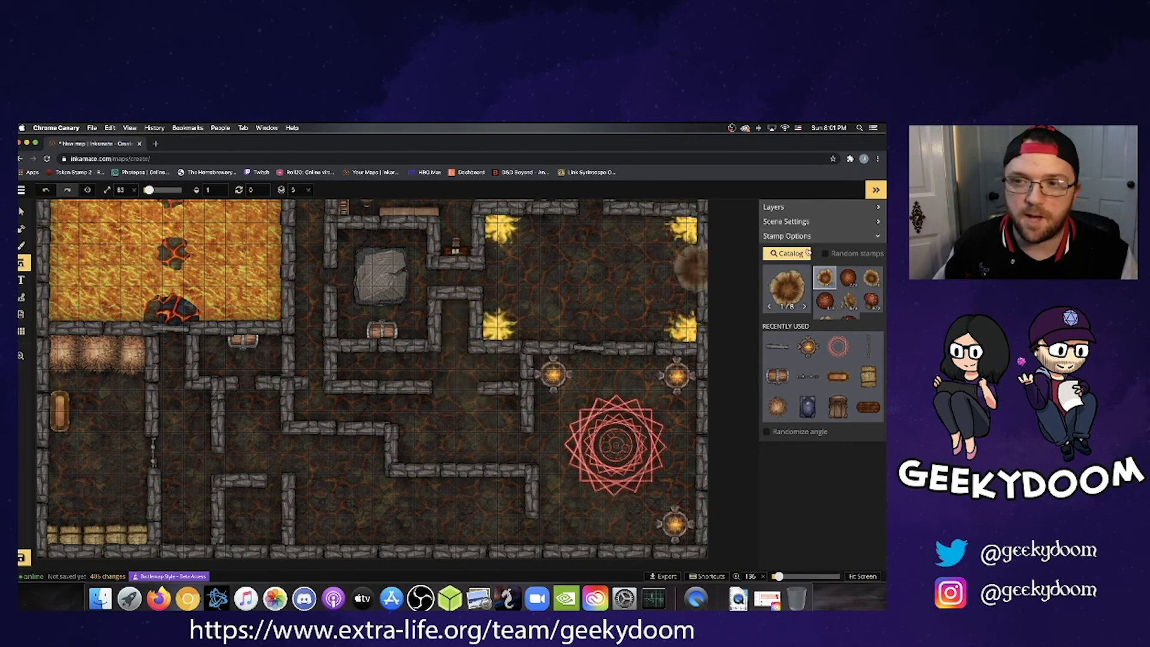
pyautogui.click(806, 253)
pyautogui.click(827, 203)
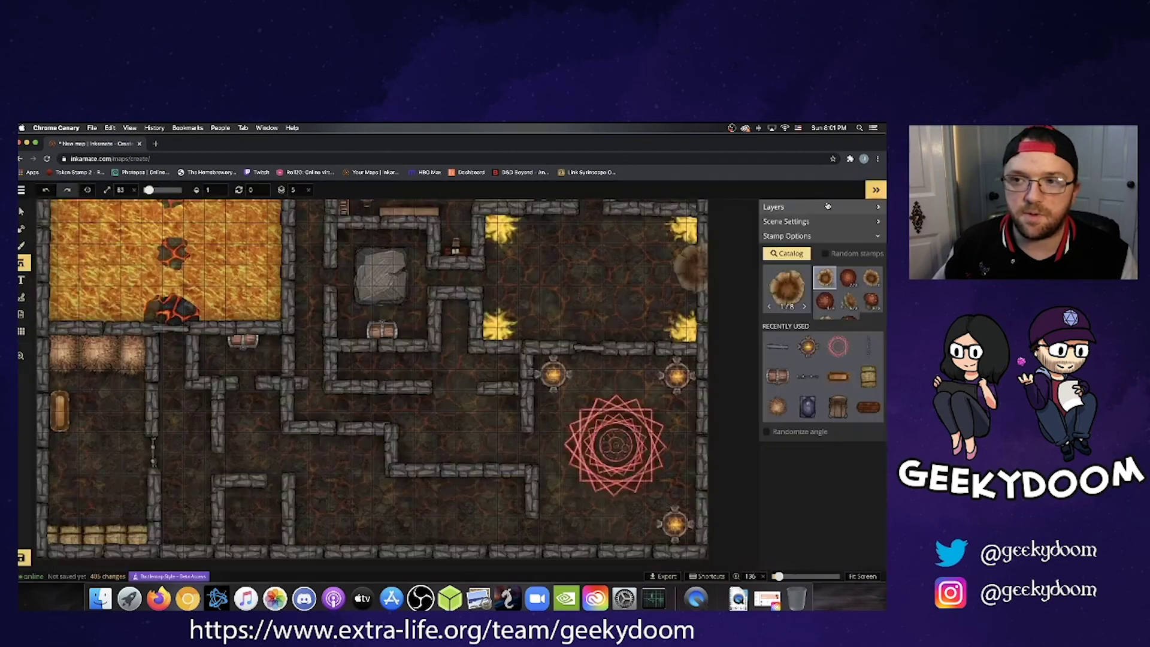
# Paint a pool with the blue-green water texture at the closed west end of the passage below the treasure chest room.
pyautogui.click(21, 245)
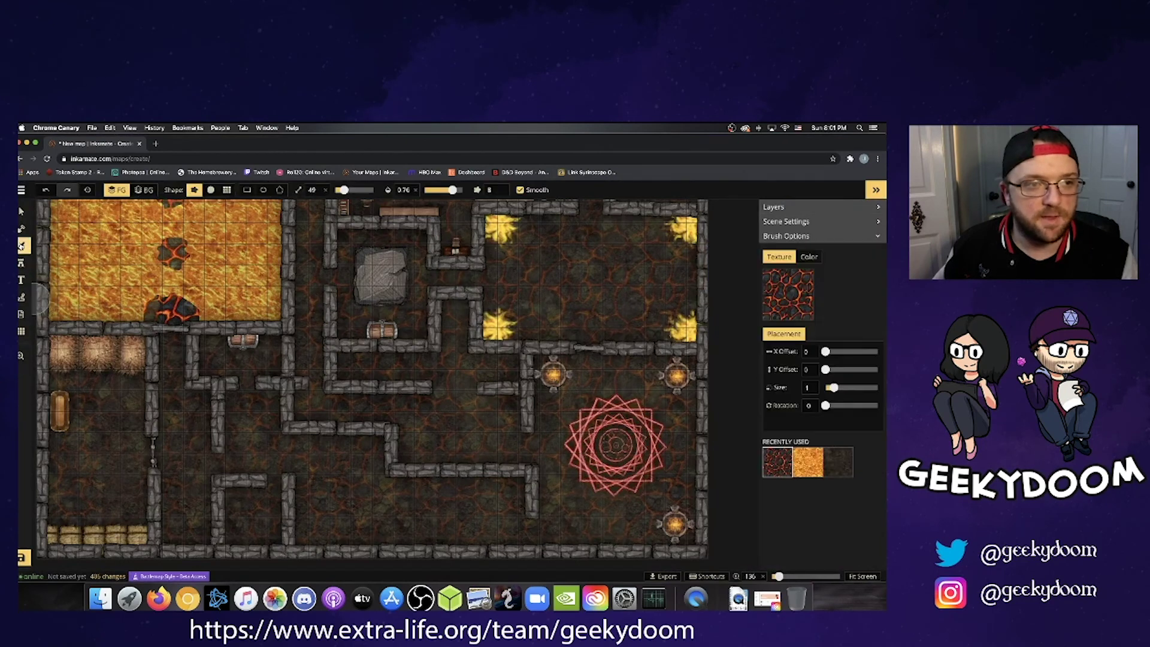
pyautogui.click(799, 284)
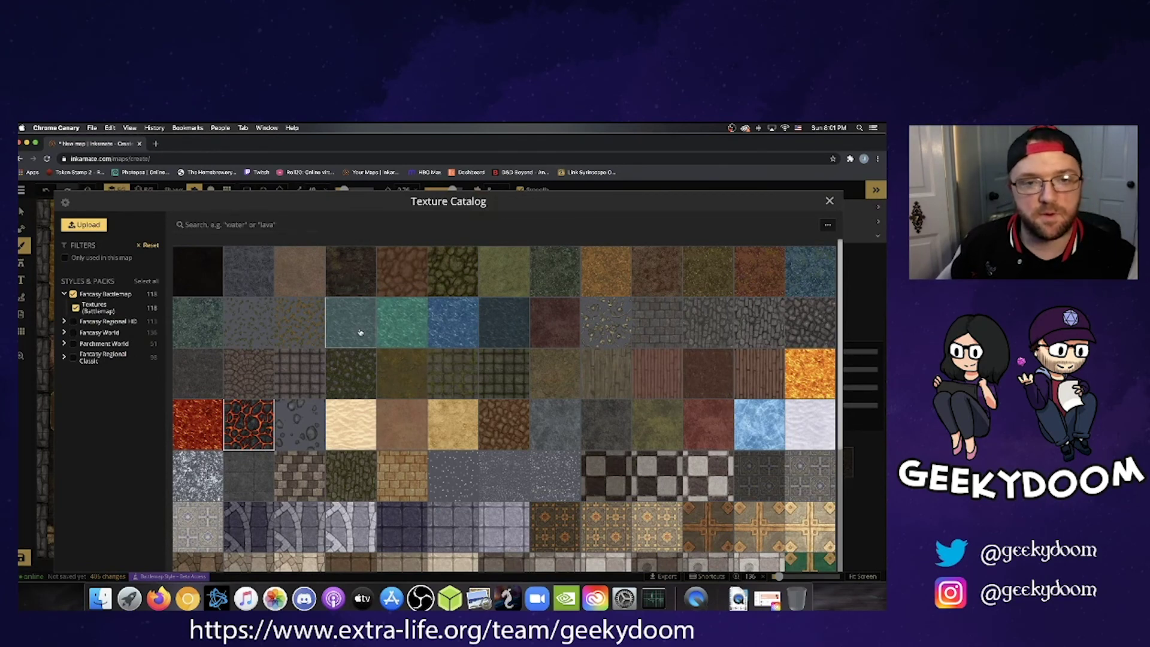
pyautogui.click(360, 333)
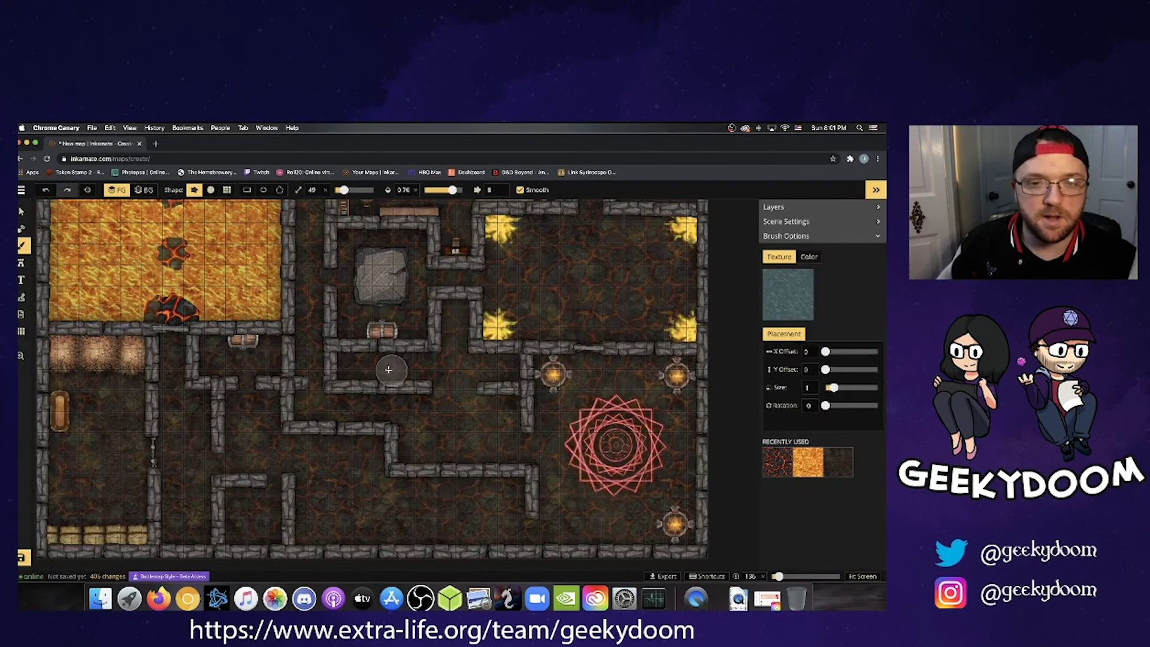
pyautogui.moveTo(347, 362); pyautogui.dragTo(357, 370)
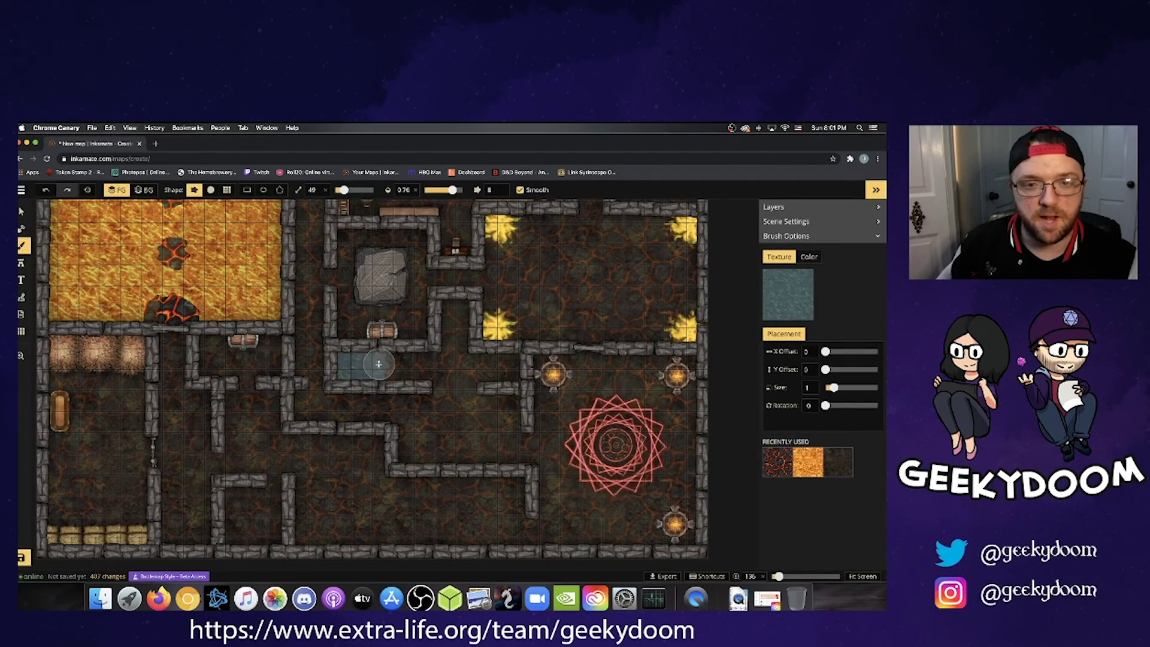
pyautogui.moveTo(379, 364); pyautogui.dragTo(371, 365)
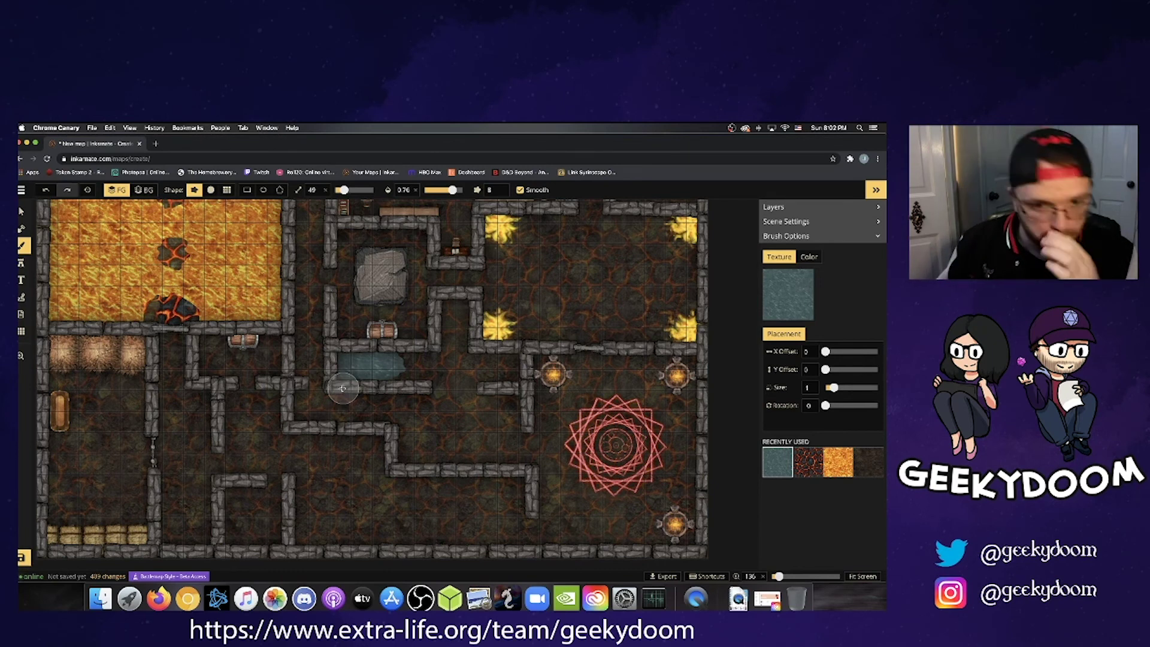
# Find the Stove stamp in the catalog and place a stove in the narrow alcove just west of the torch room.
pyautogui.click(21, 264)
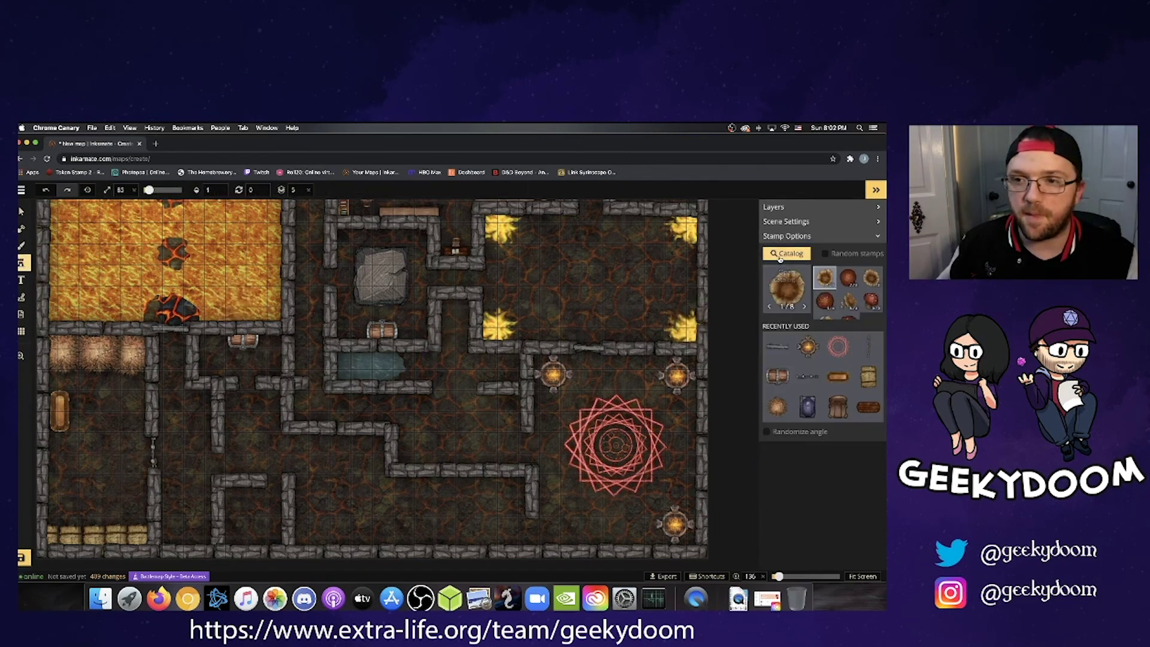
pyautogui.click(779, 255)
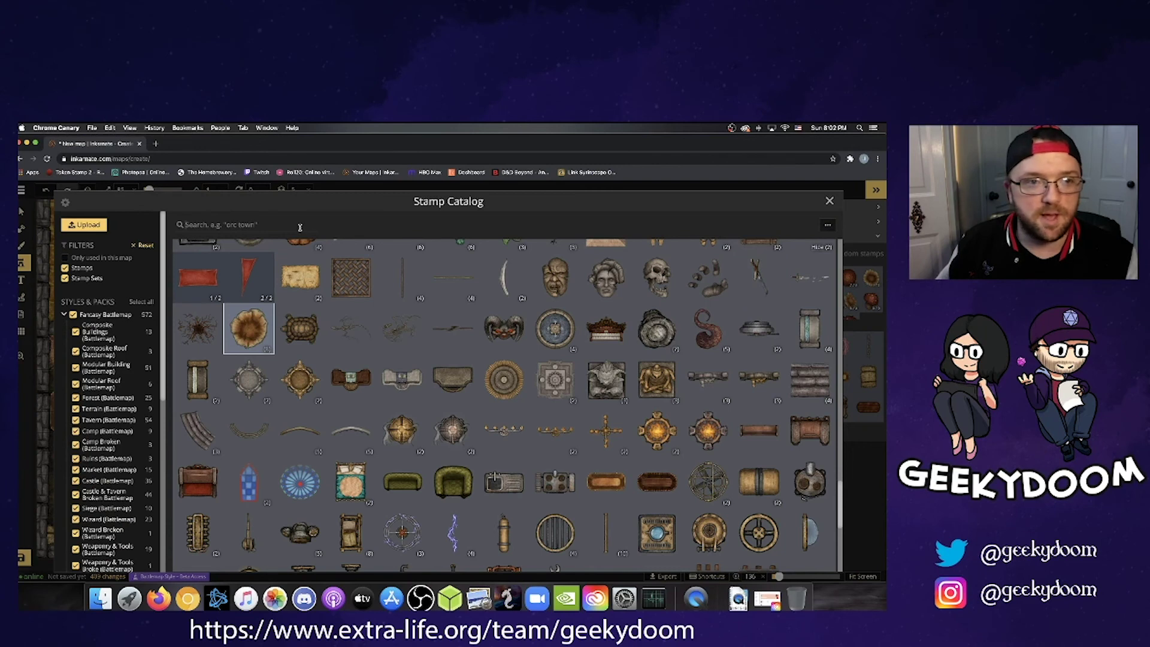
pyautogui.write('stove')
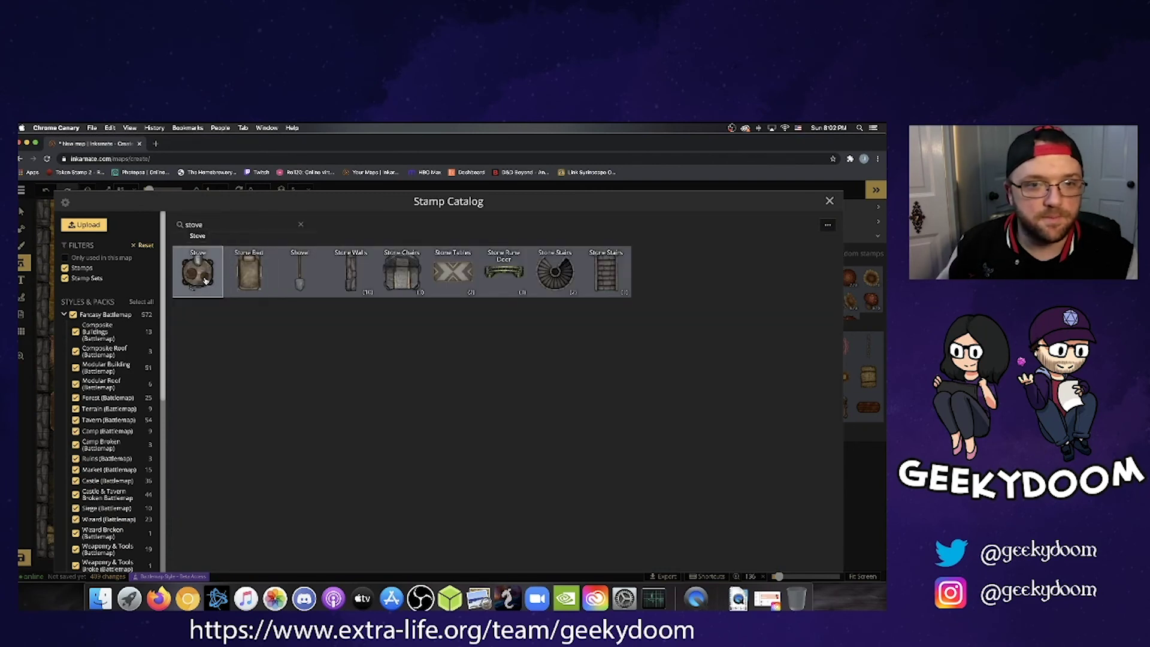
pyautogui.click(204, 280)
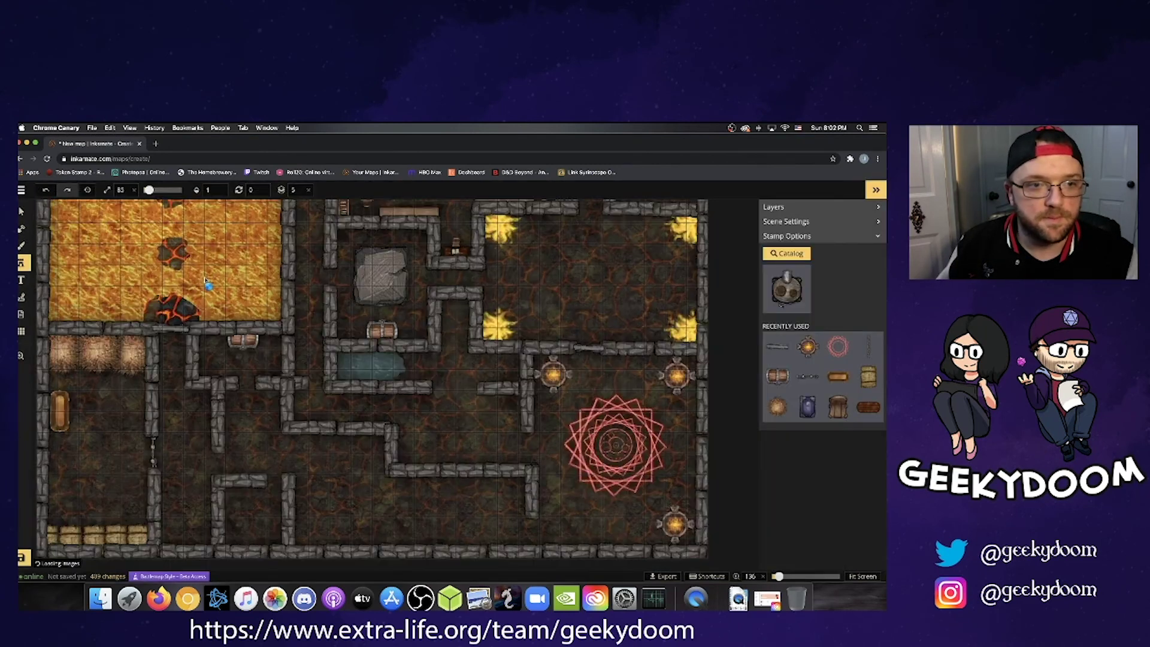
pyautogui.click(453, 311)
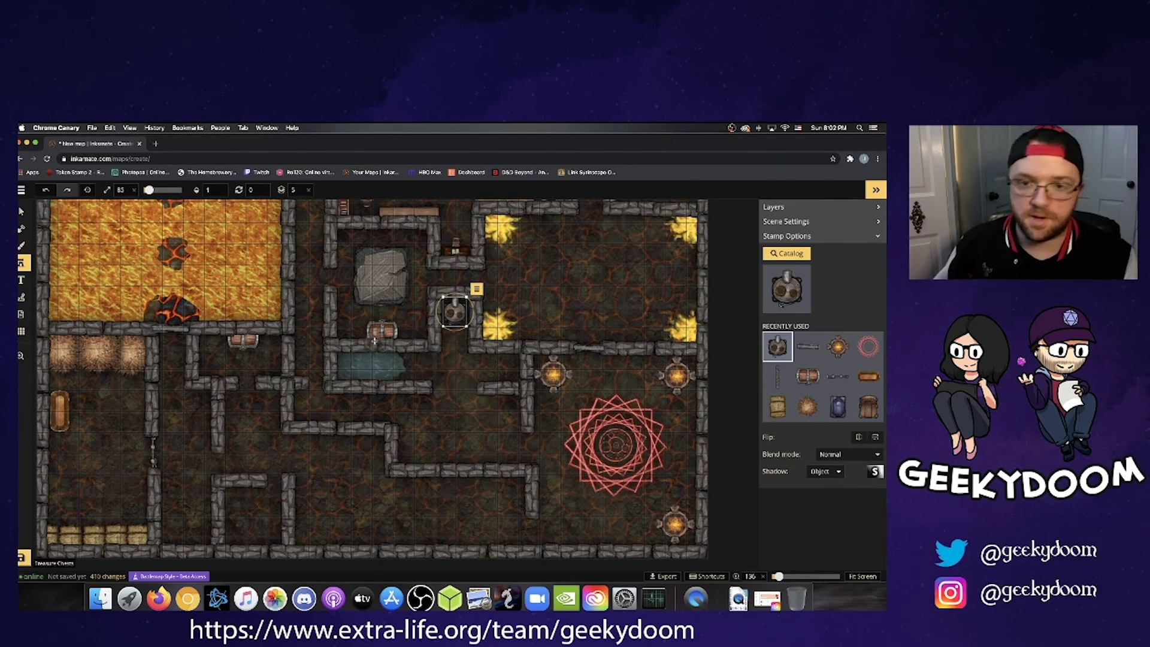
pyautogui.click(785, 255)
pyautogui.click(301, 225)
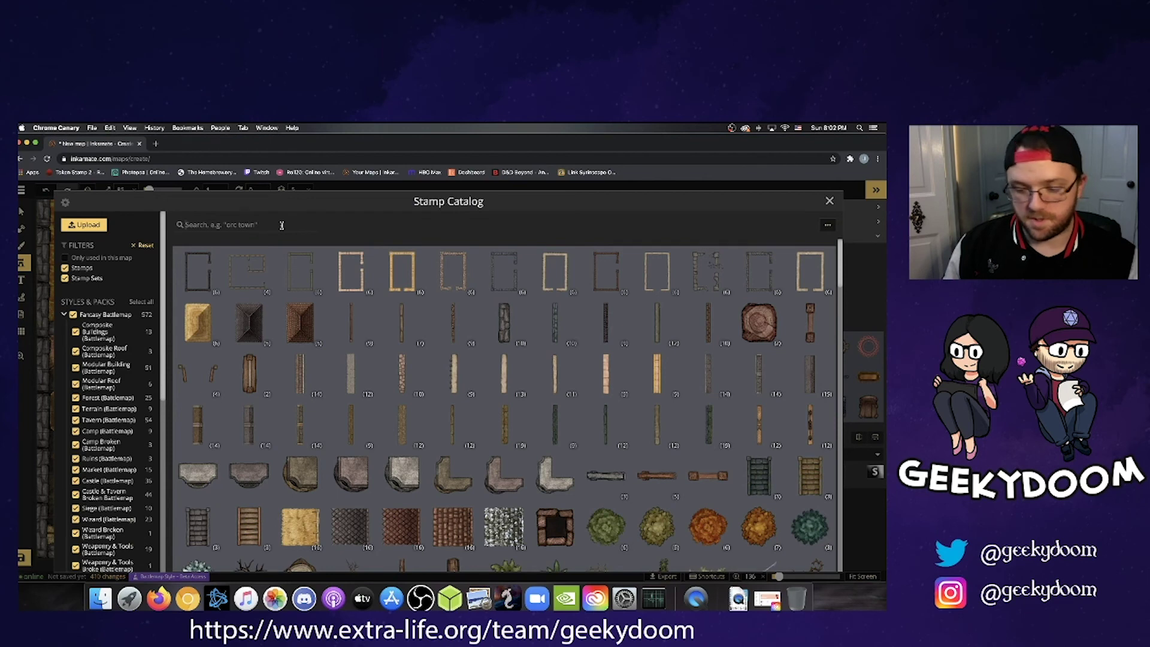
pyautogui.scroll(-10, 347, 321)
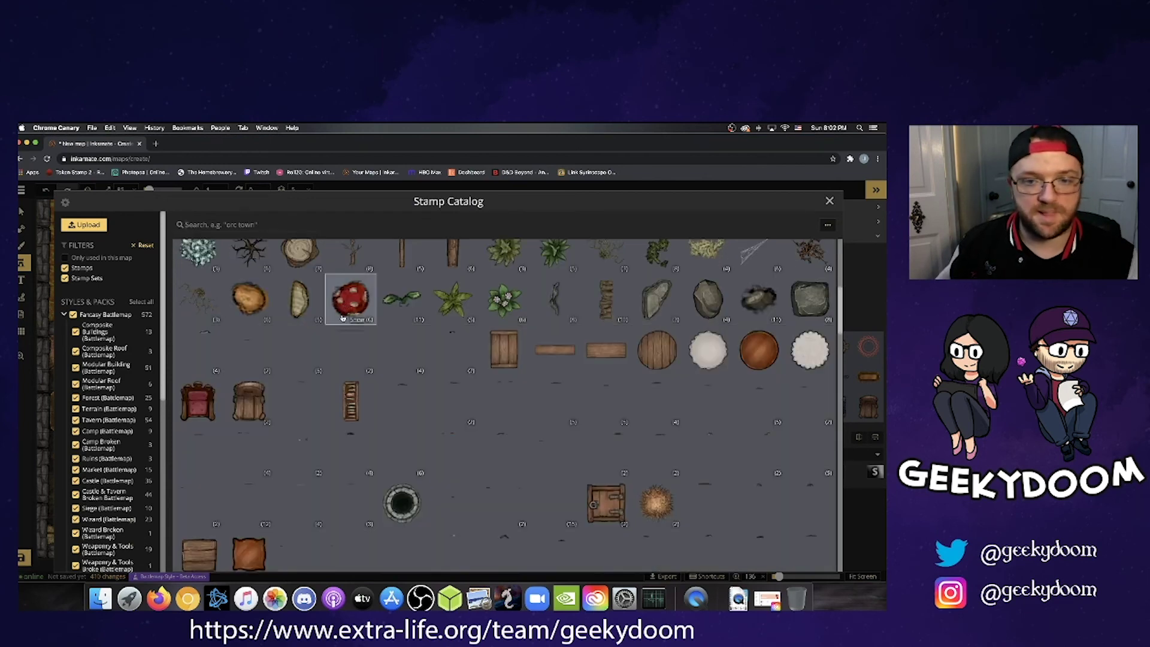
pyautogui.scroll(-3, 348, 324)
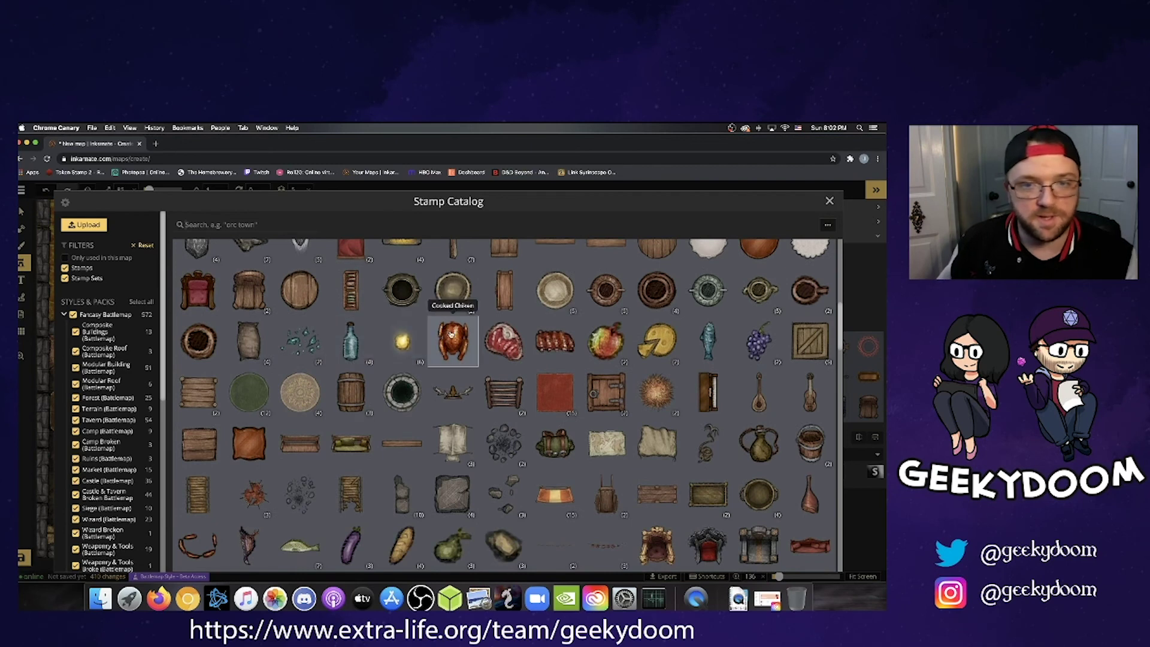
pyautogui.click(453, 336)
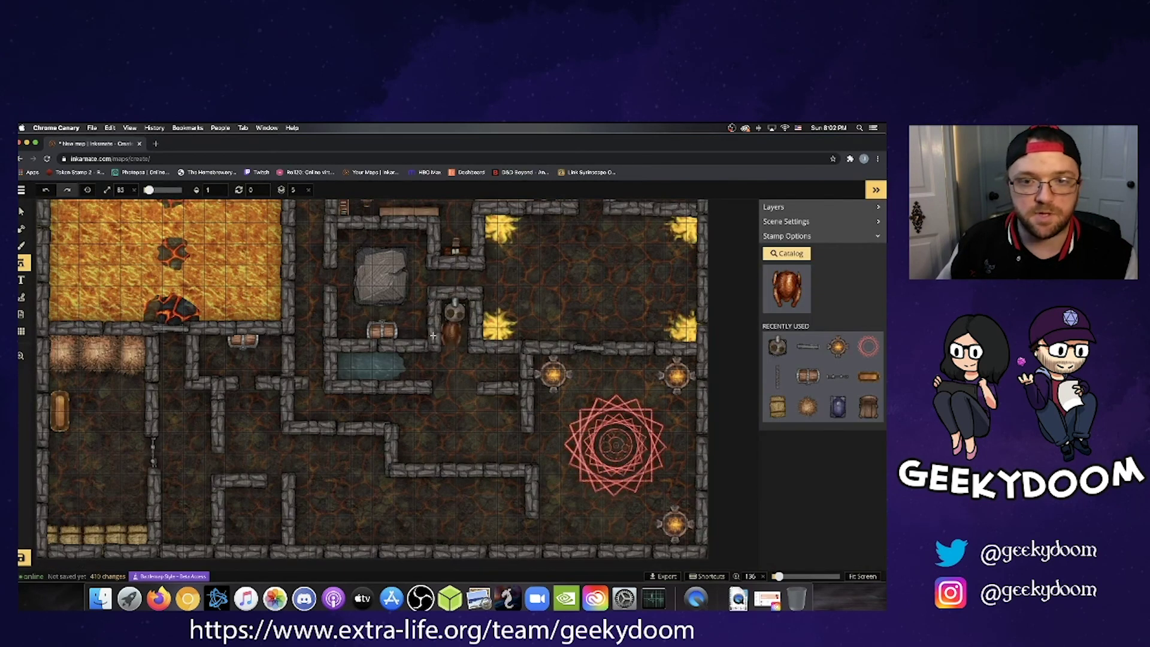
# Search the stamp catalog for stone items and place a Stone Tables stamp in the kitchen area south of the stove.
pyautogui.click(786, 254)
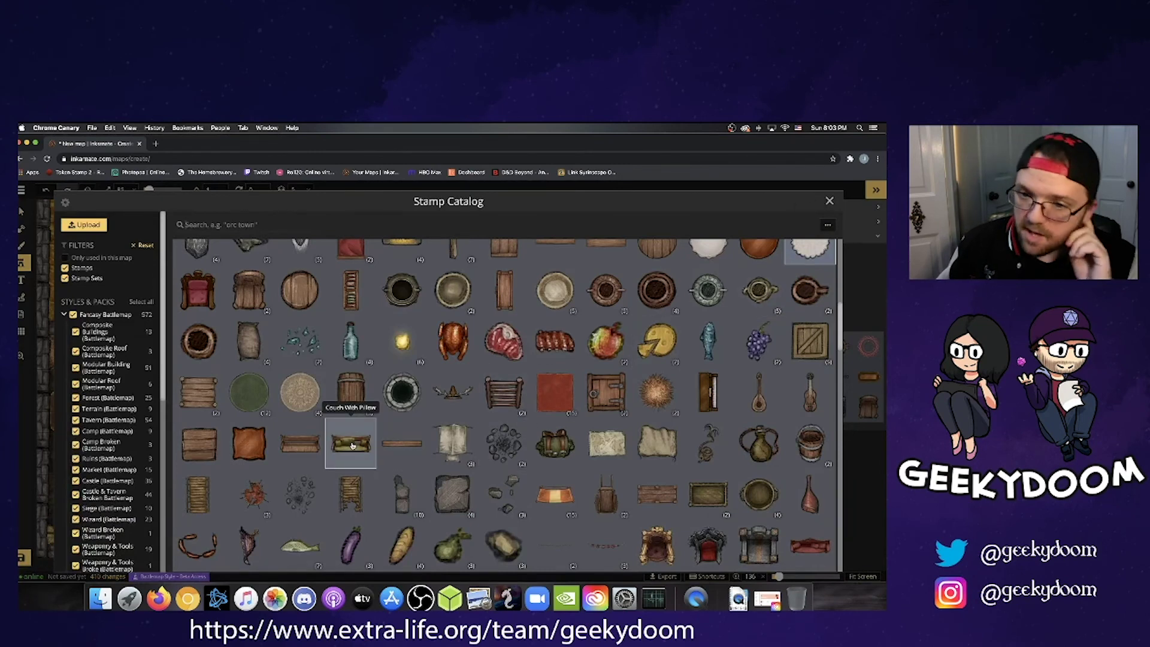
pyautogui.scroll(-10, 367, 444)
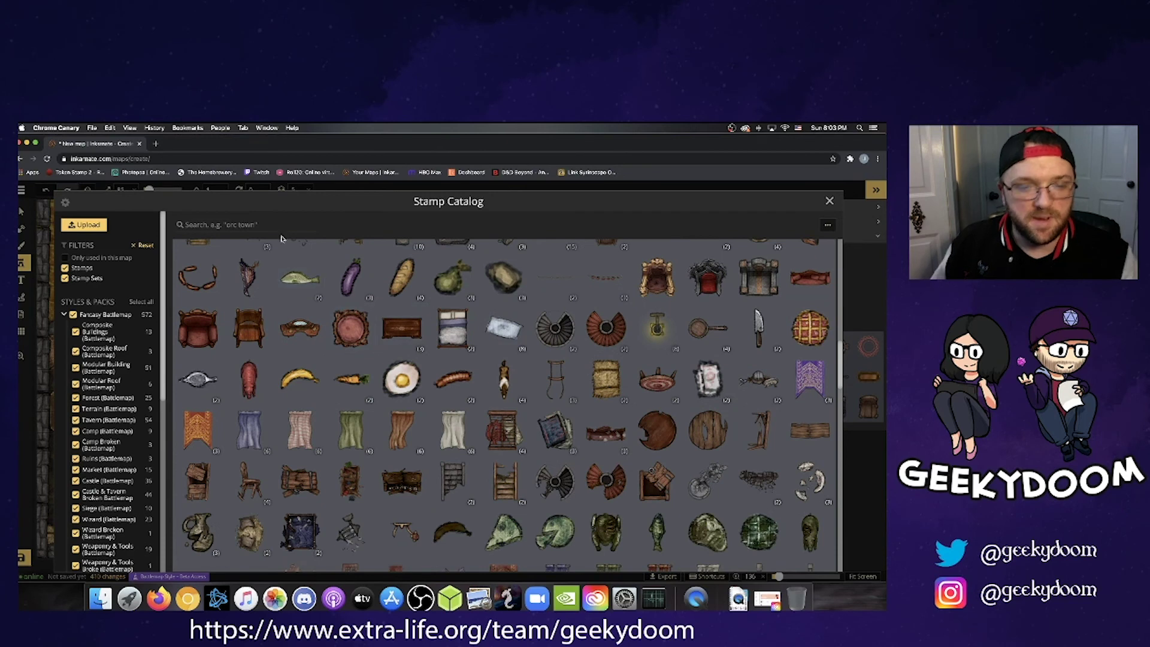
pyautogui.write('ston')
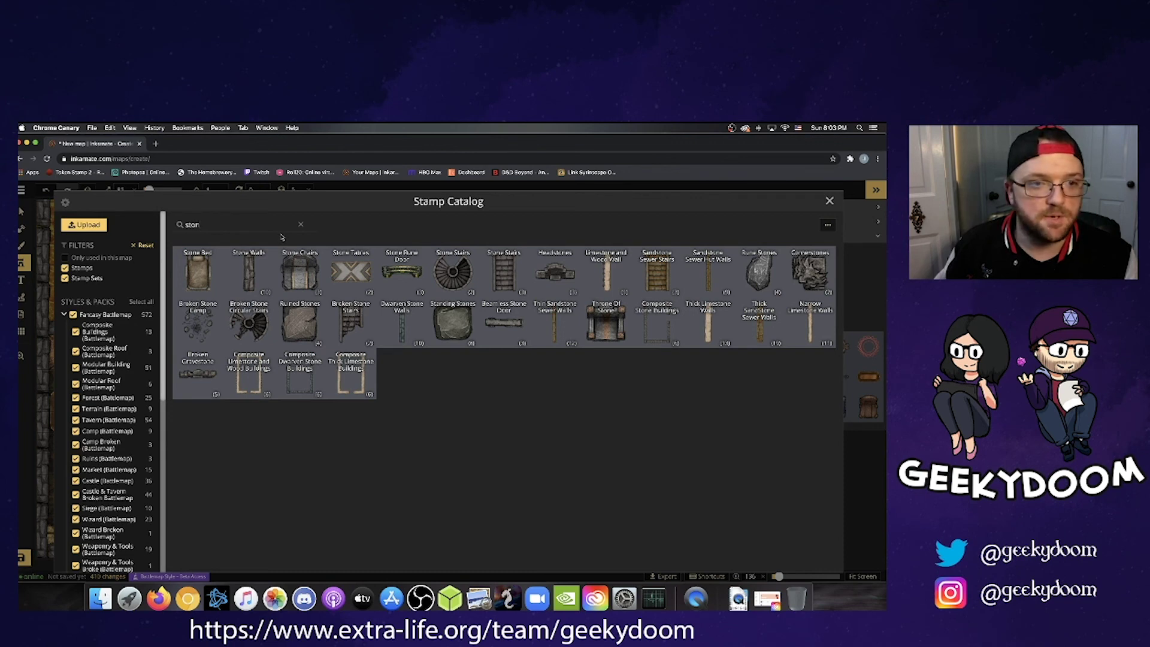
pyautogui.click(350, 270)
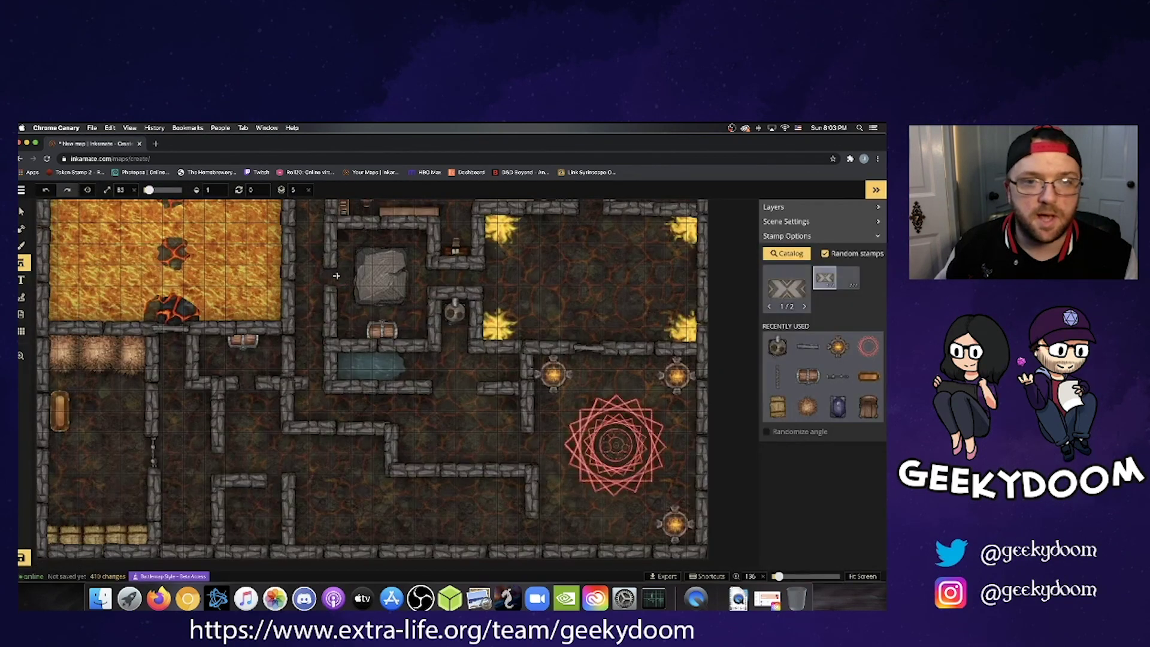
pyautogui.click(463, 381)
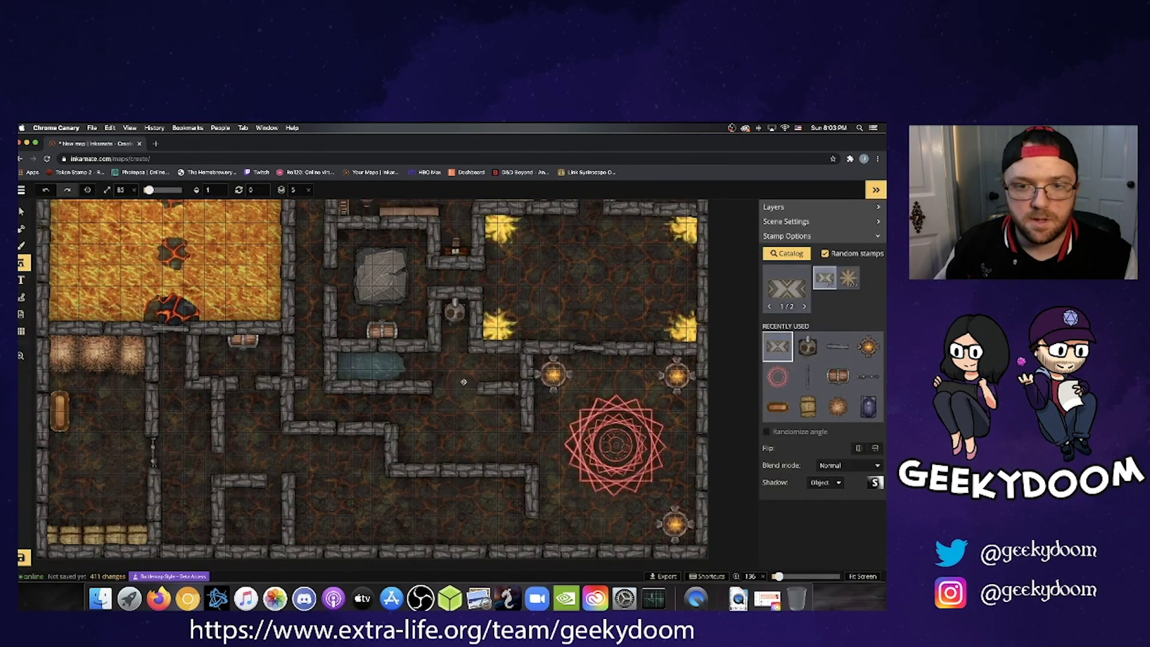
# Fit the stone table against the kitchen's east wall at size 32, rotated 90 degrees, on layer -5.
pyautogui.moveTo(411, 356); pyautogui.dragTo(516, 368)
pyautogui.press('-')
pyautogui.press('-')
pyautogui.press('-')
pyautogui.press('[')
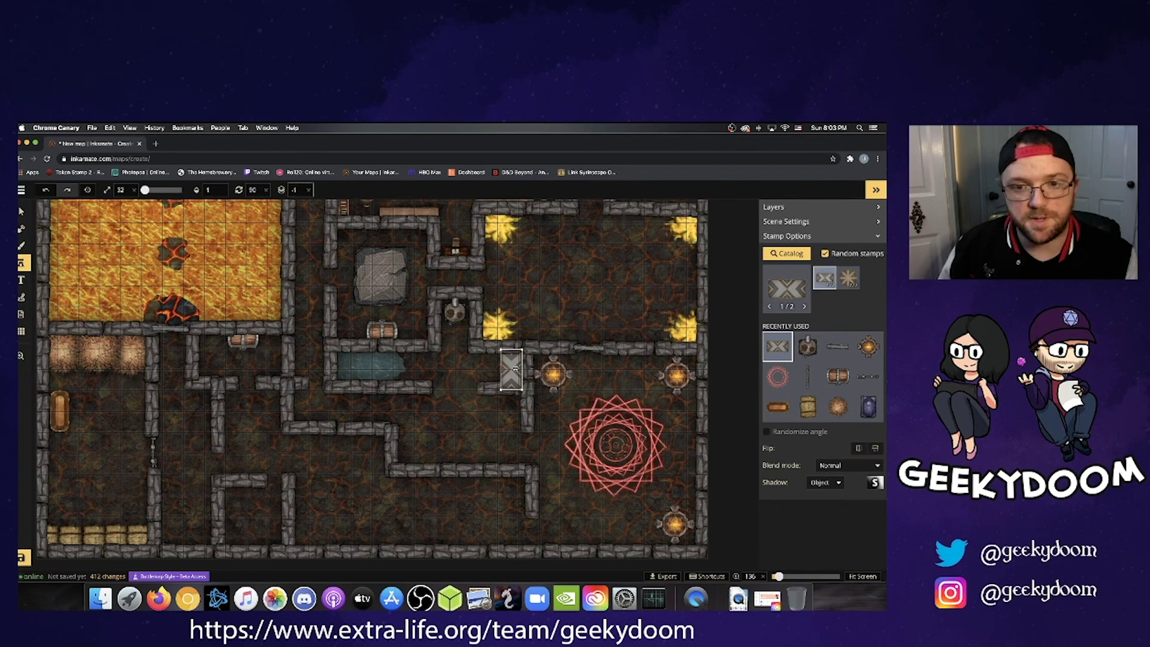
pyautogui.press('[')
pyautogui.press('[')
pyautogui.press('[')
pyautogui.press('[')
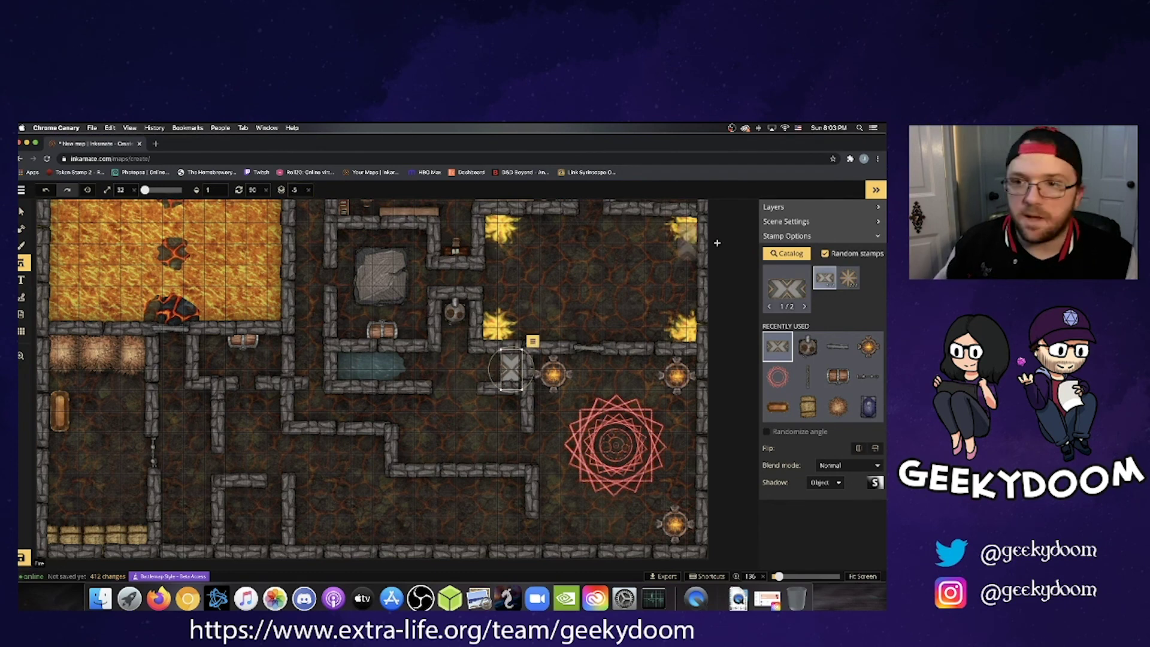
# Place a Meat stamp on the stone table and shift it to the table's northeast corner.
pyautogui.click(786, 253)
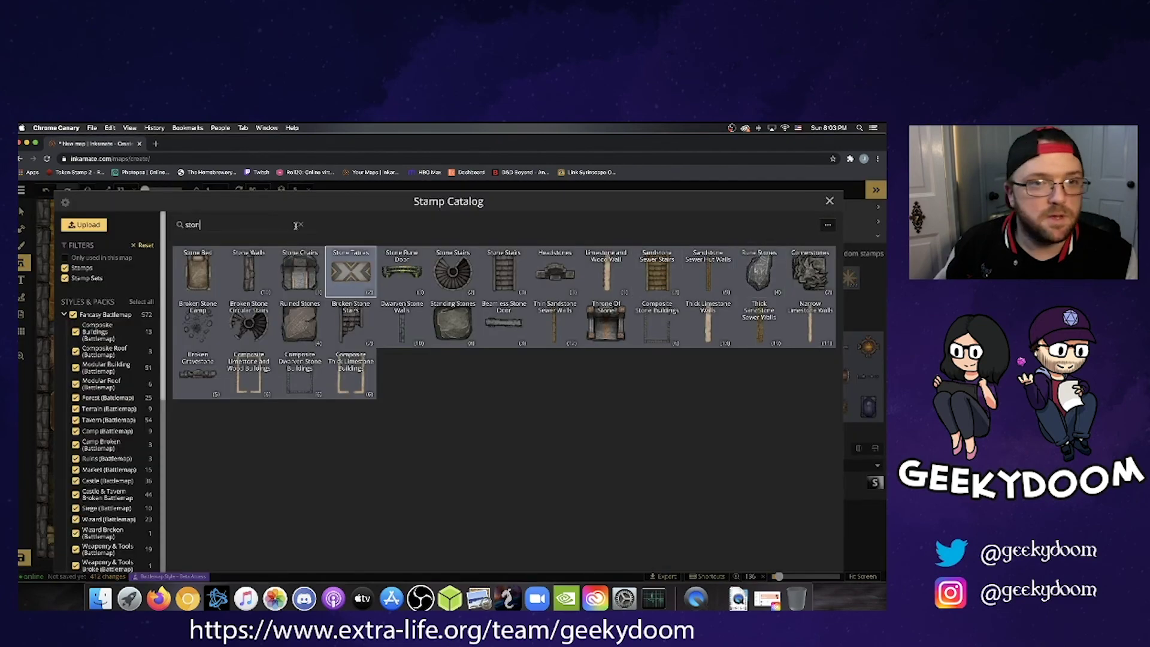
pyautogui.click(298, 224)
pyautogui.scroll(-6, 407, 335)
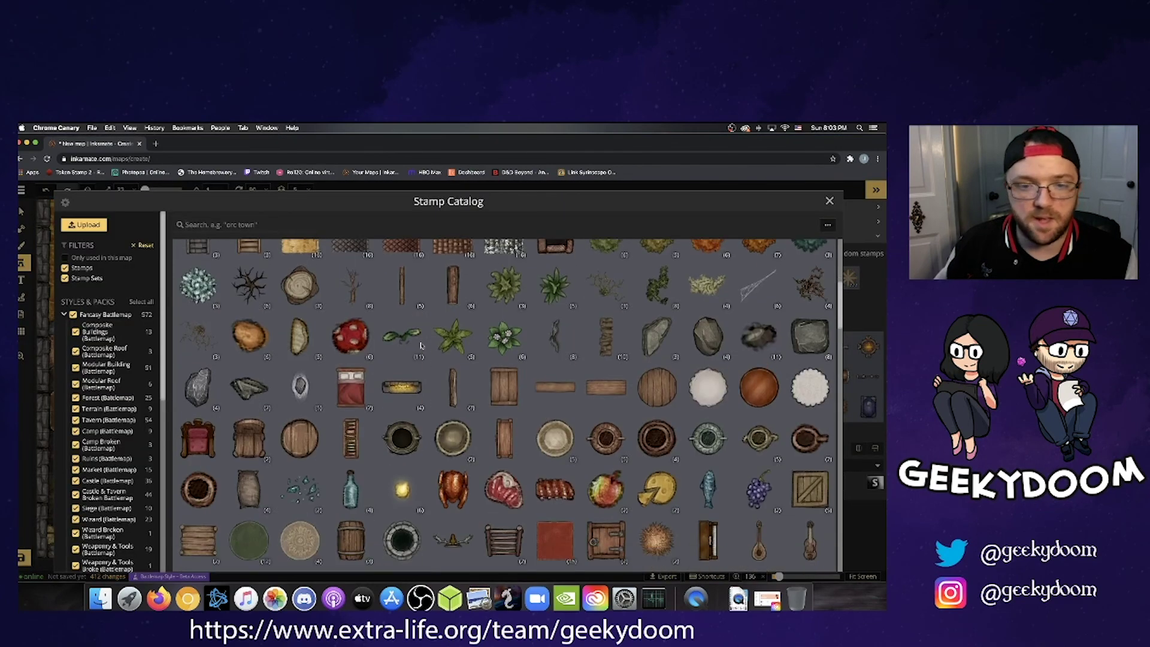
pyautogui.scroll(-3, 421, 345)
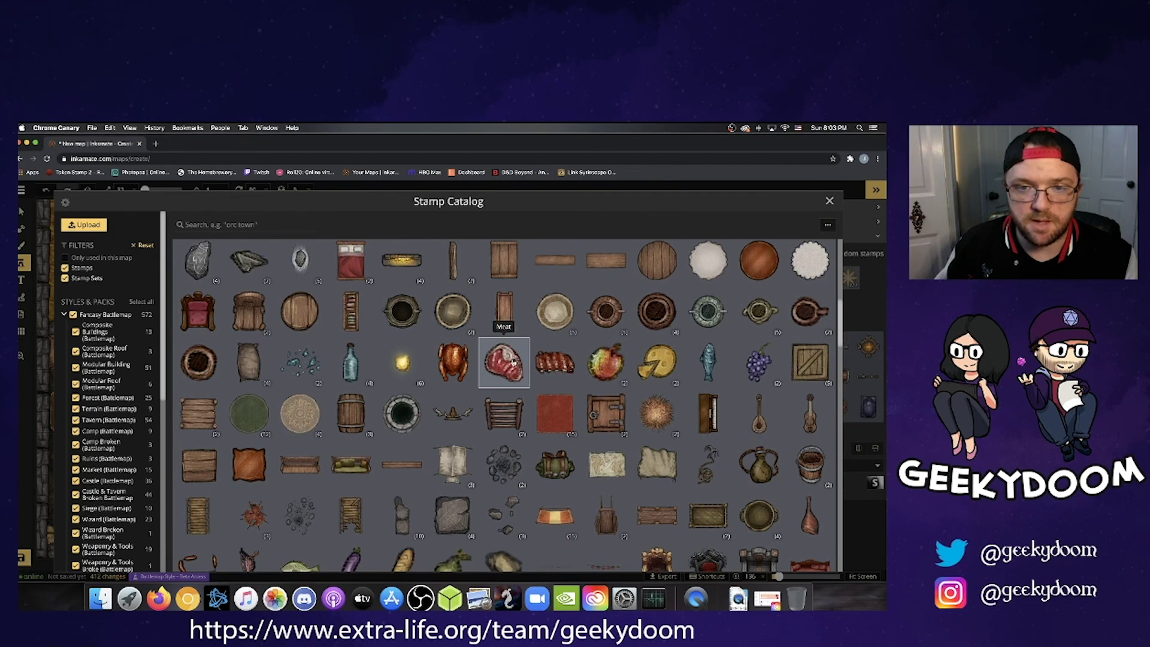
pyautogui.click(513, 362)
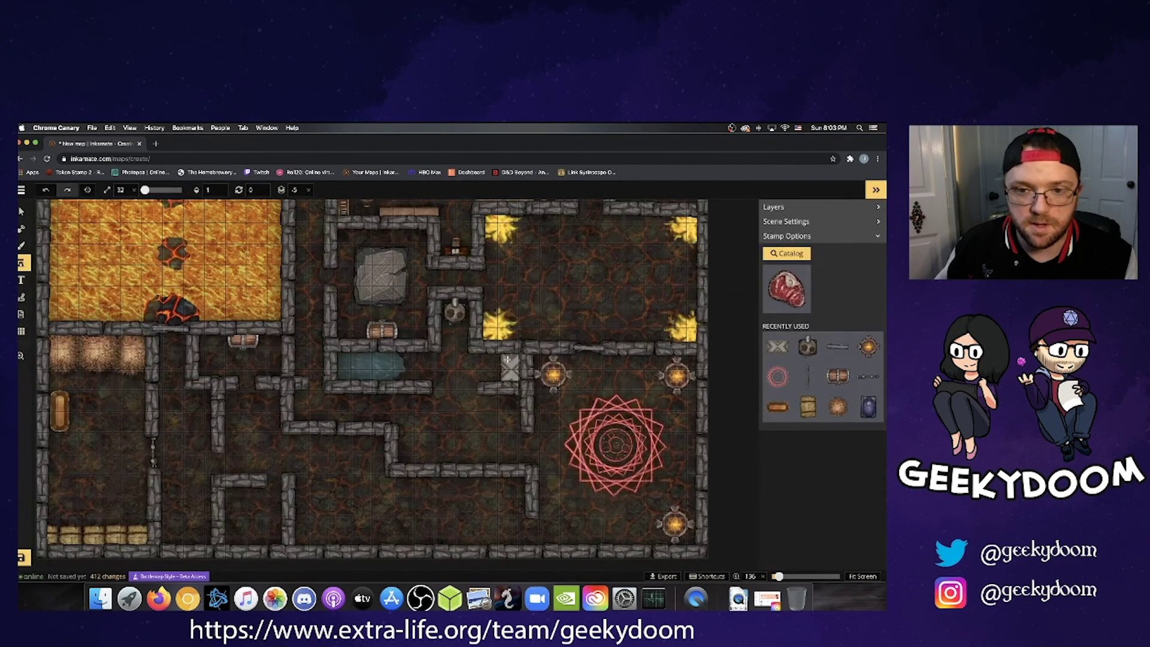
pyautogui.scroll(6, 507, 359)
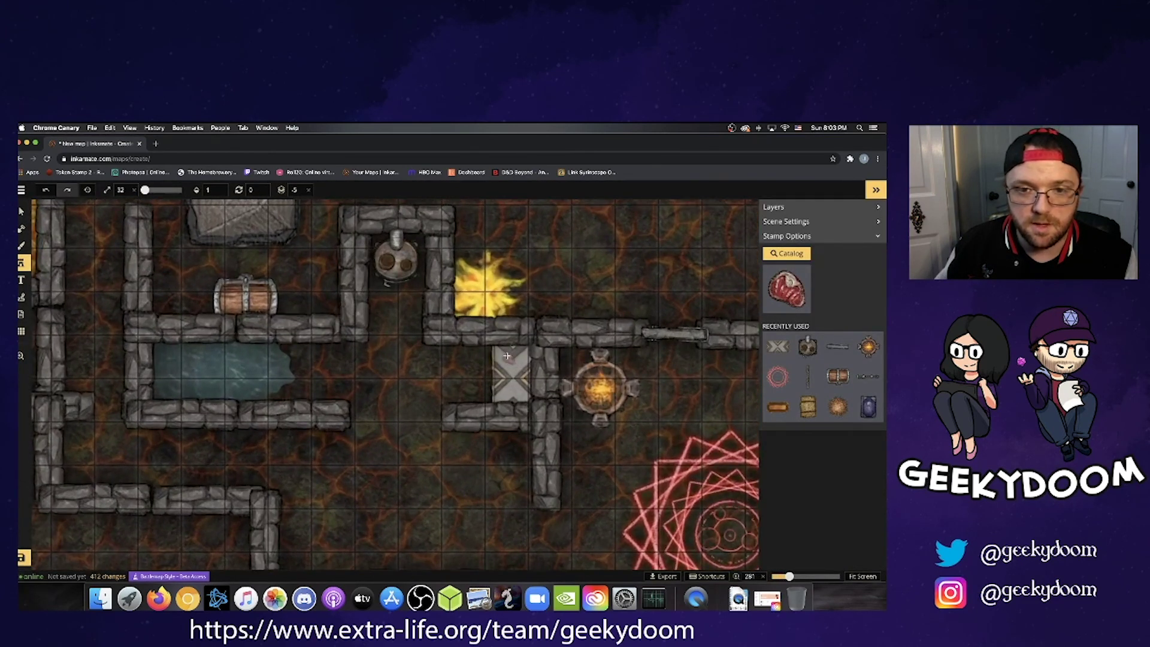
pyautogui.click(507, 355)
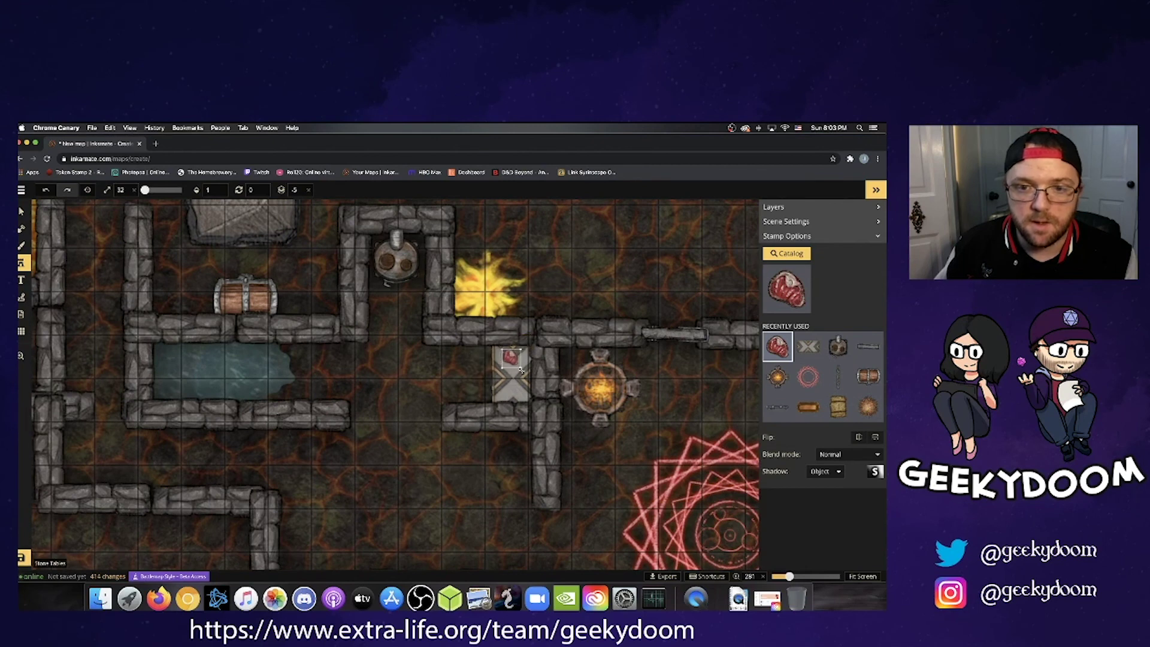
pyautogui.moveTo(524, 372)
pyautogui.mouseDown()
pyautogui.moveTo(511, 357)
pyautogui.moveTo(523, 355)
pyautogui.mouseUp()
# Choose the ribs stamp from the catalog and place it on the southern end of the stone table.
pyautogui.click(786, 254)
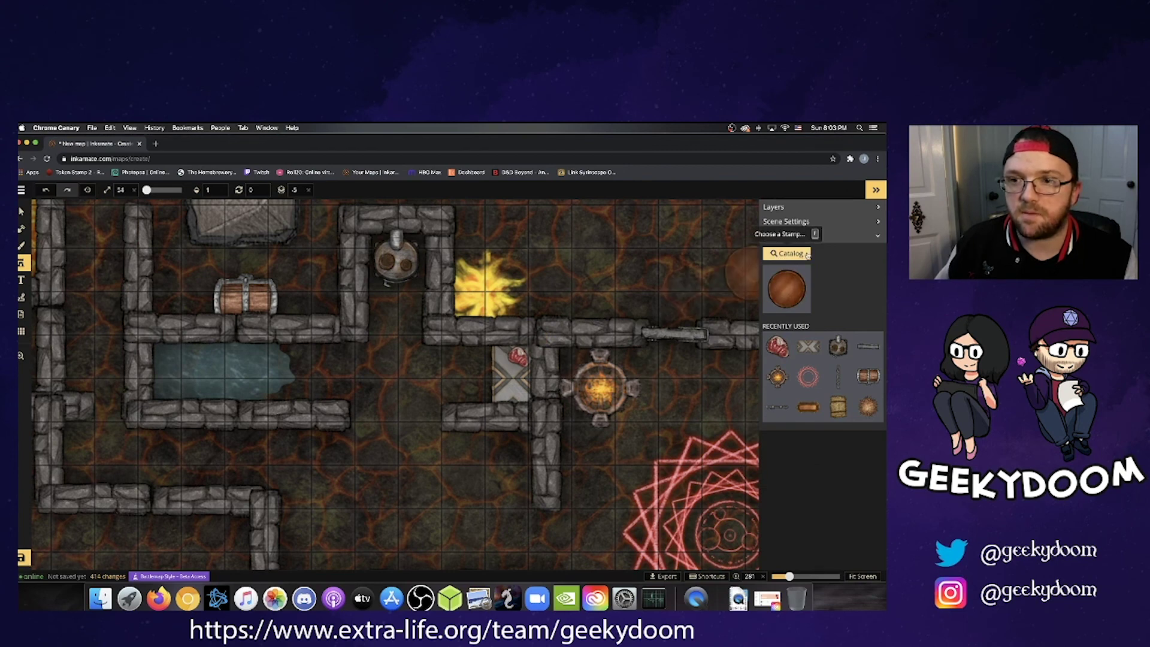
pyautogui.press('Right')
pyautogui.click(791, 254)
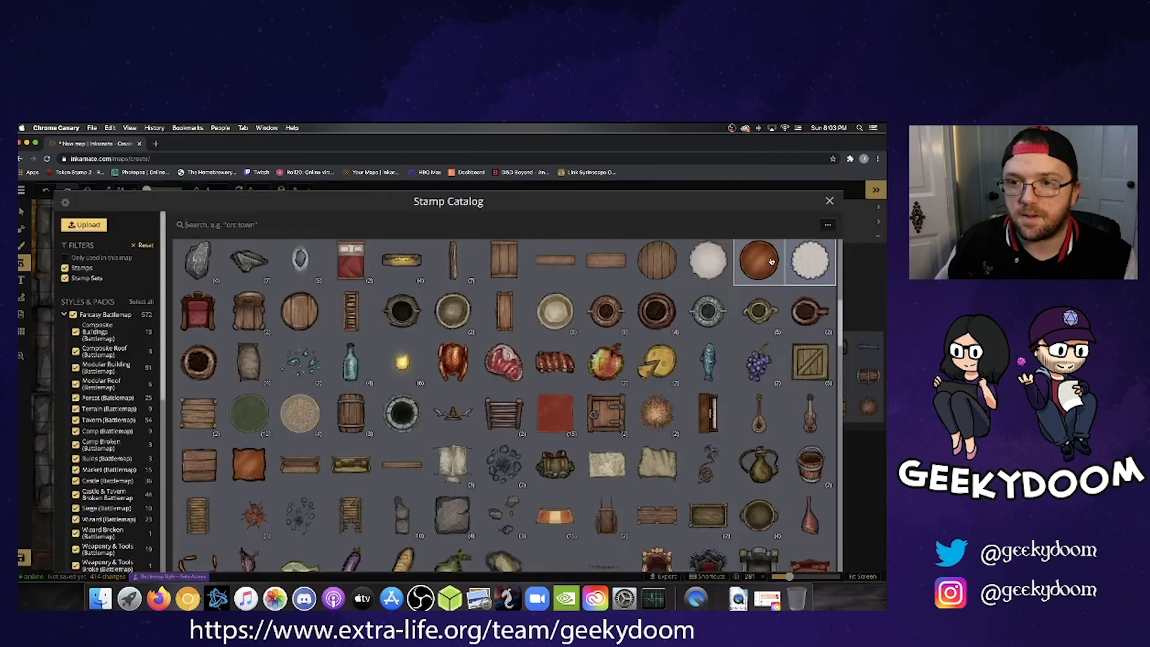
pyautogui.click(558, 363)
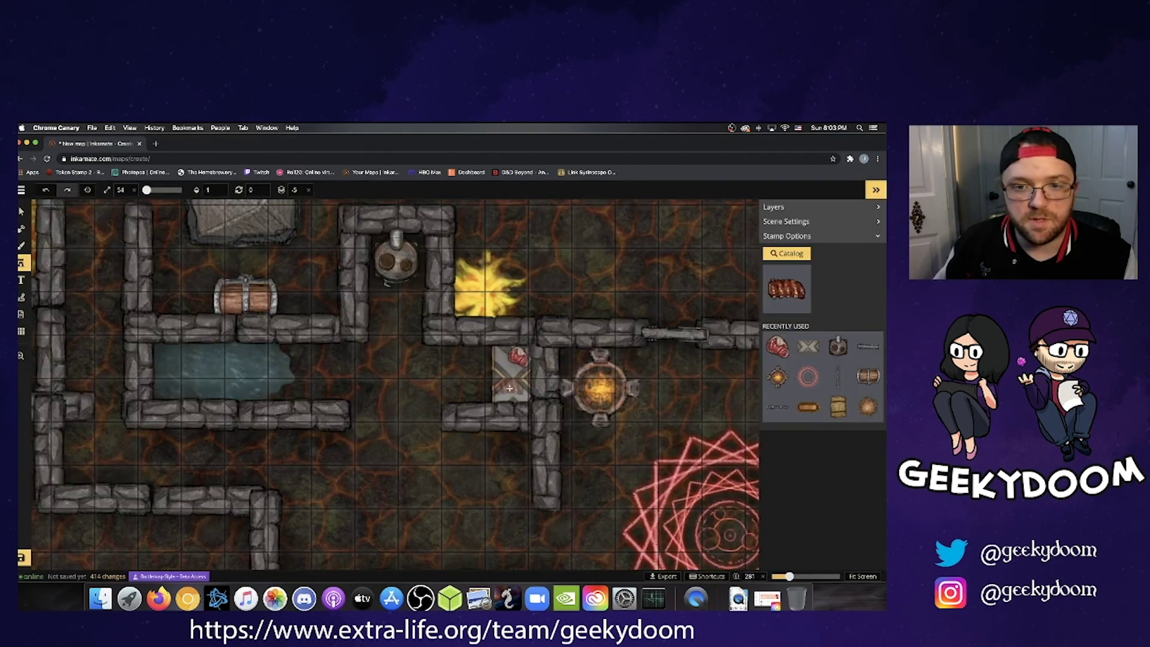
pyautogui.click(510, 389)
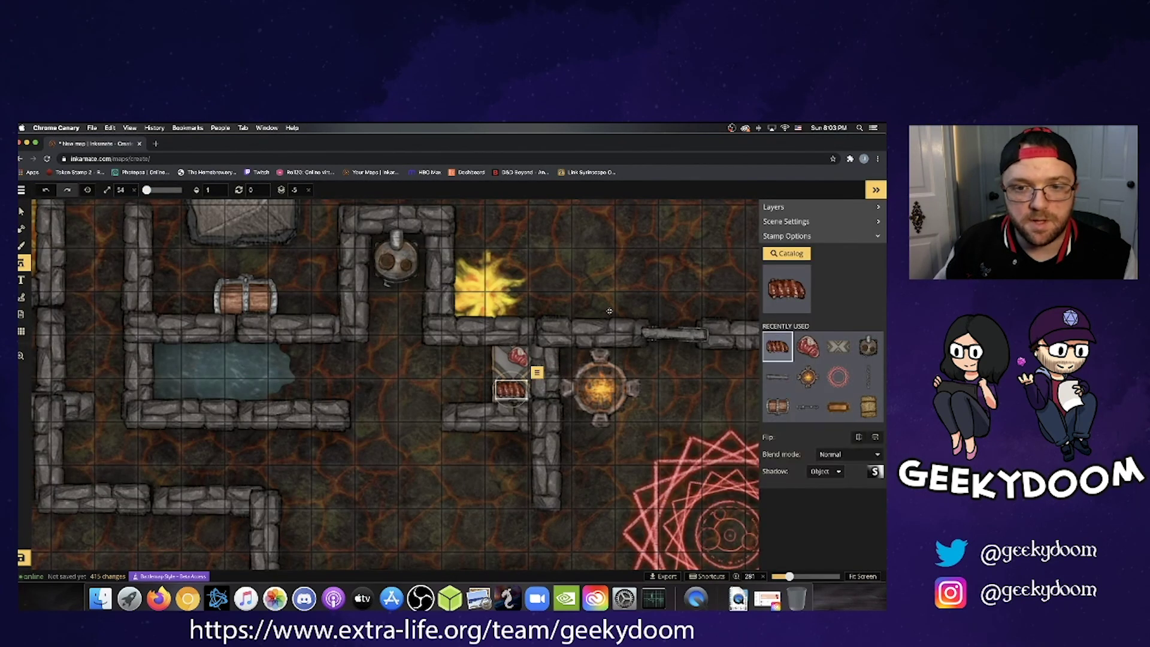
# Choose the roast chicken stamp from the catalog and place it on the stone table's west side, at size 30 rotated 315 degrees.
pyautogui.click(790, 255)
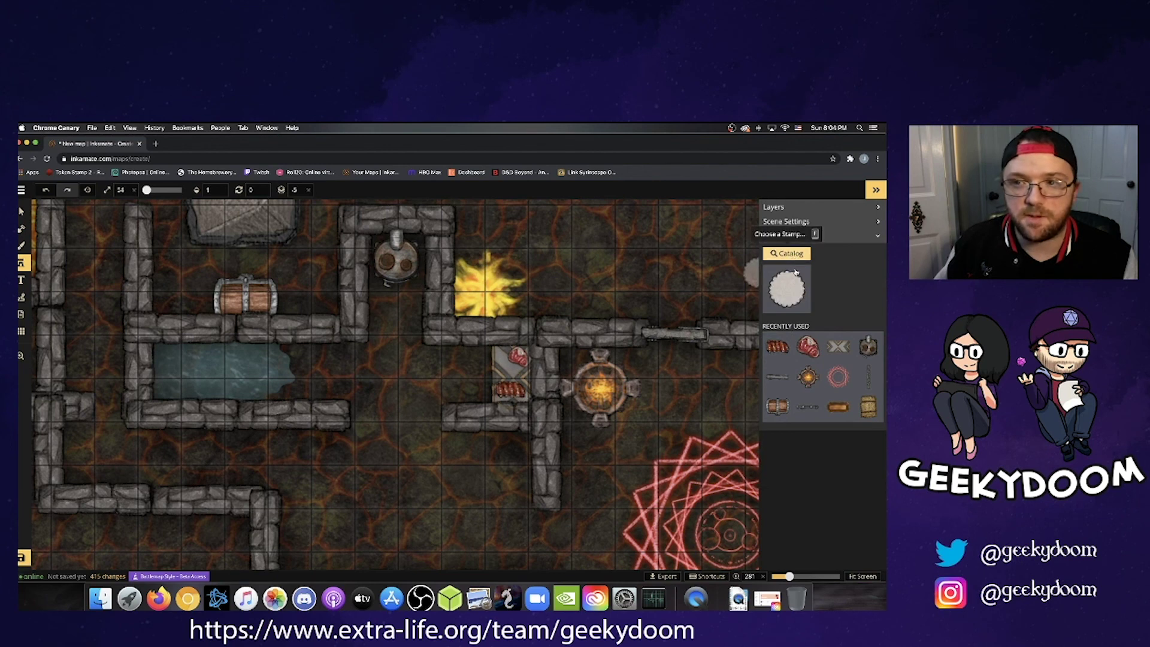
pyautogui.click(794, 285)
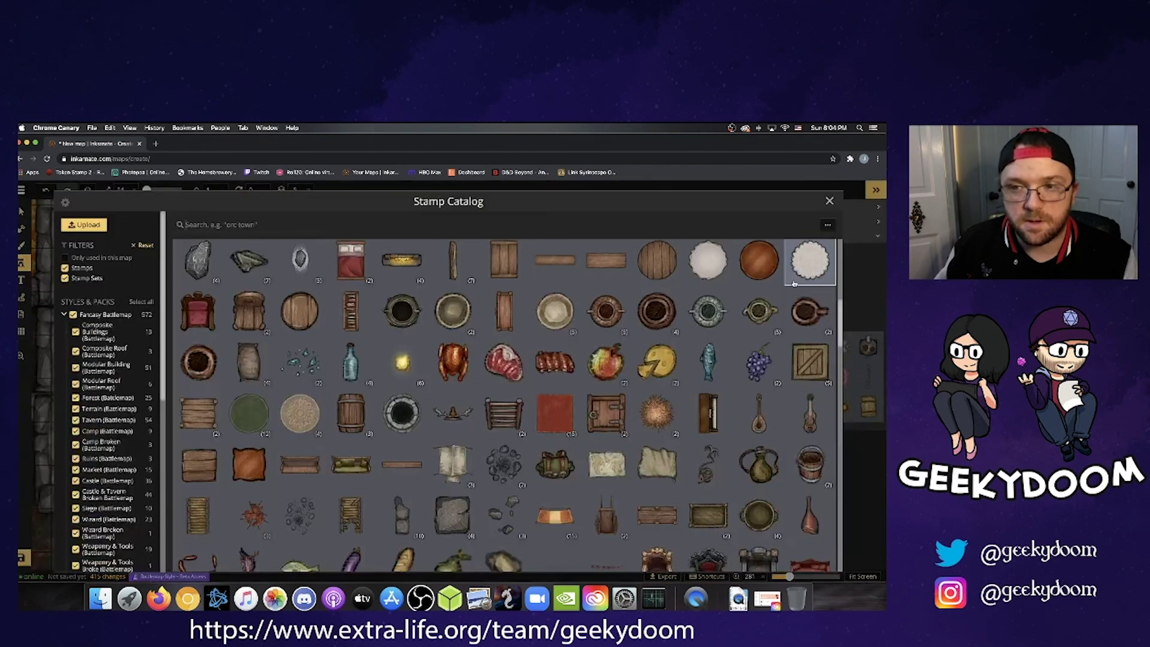
pyautogui.click(454, 358)
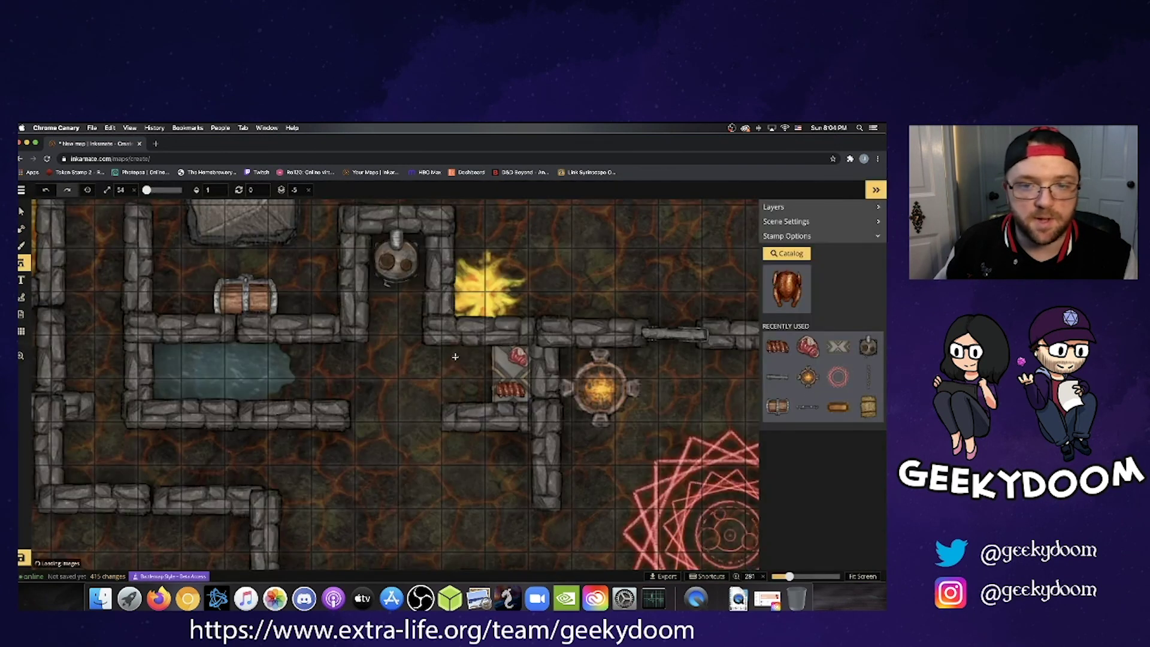
pyautogui.click(503, 364)
pyautogui.moveTo(519, 383); pyautogui.dragTo(502, 350)
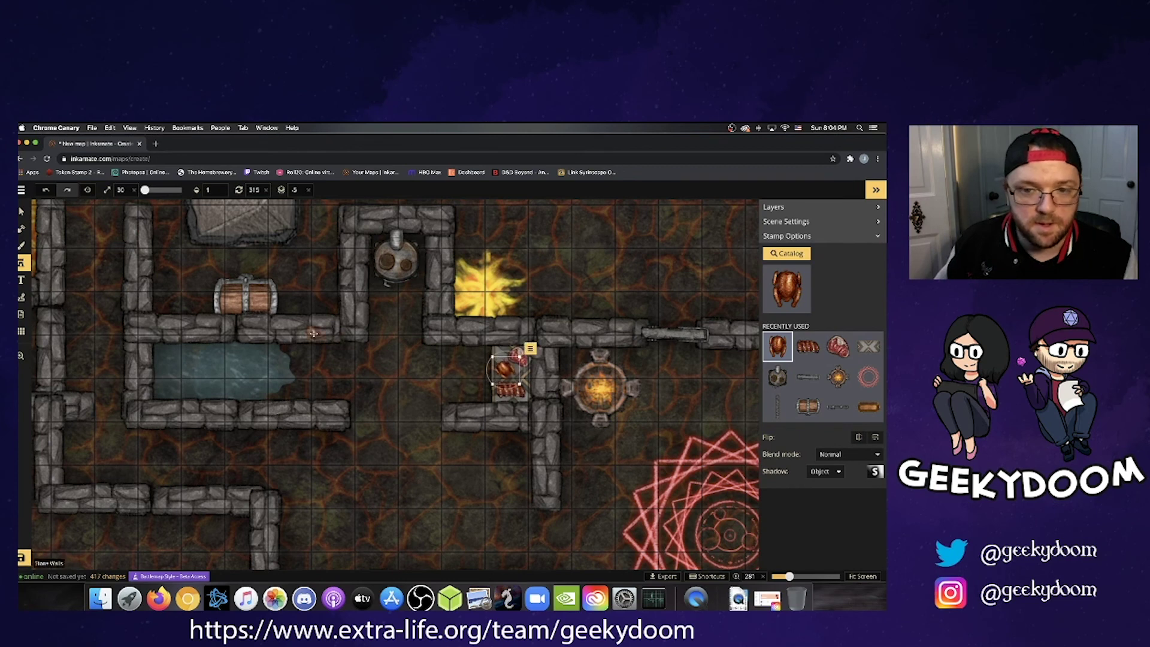
pyautogui.click(22, 211)
pyautogui.click(414, 364)
# Examine the whole map's rooms and corridors for areas that still need furnishing.
pyautogui.scroll(-6, 395, 376)
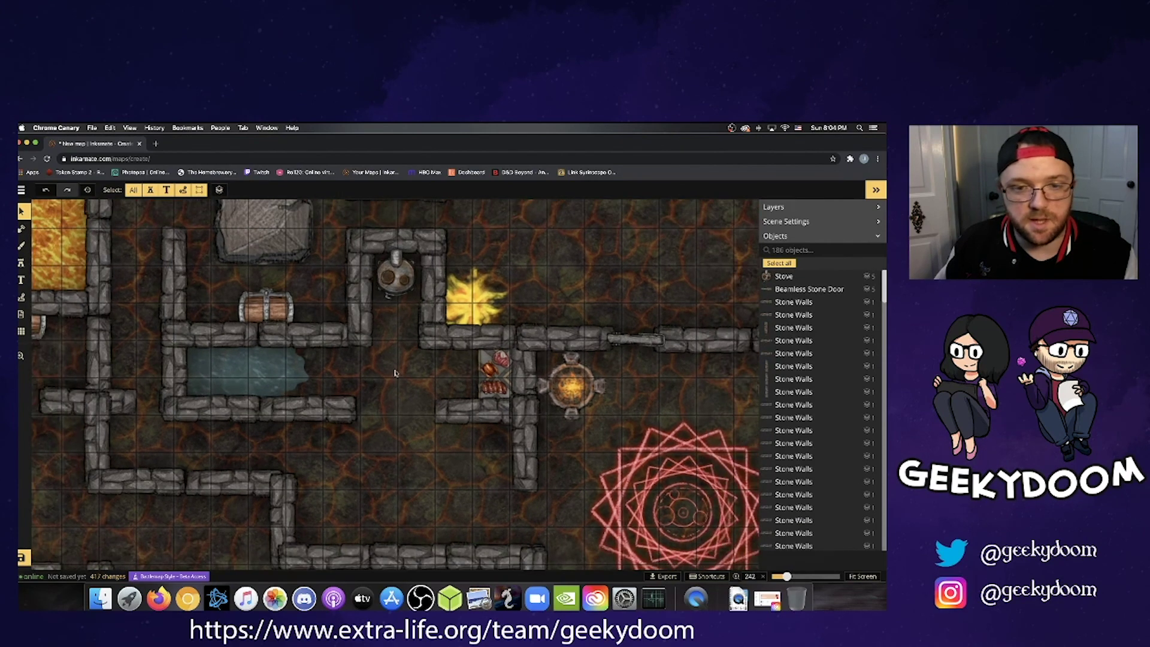
pyautogui.scroll(-4, 395, 367)
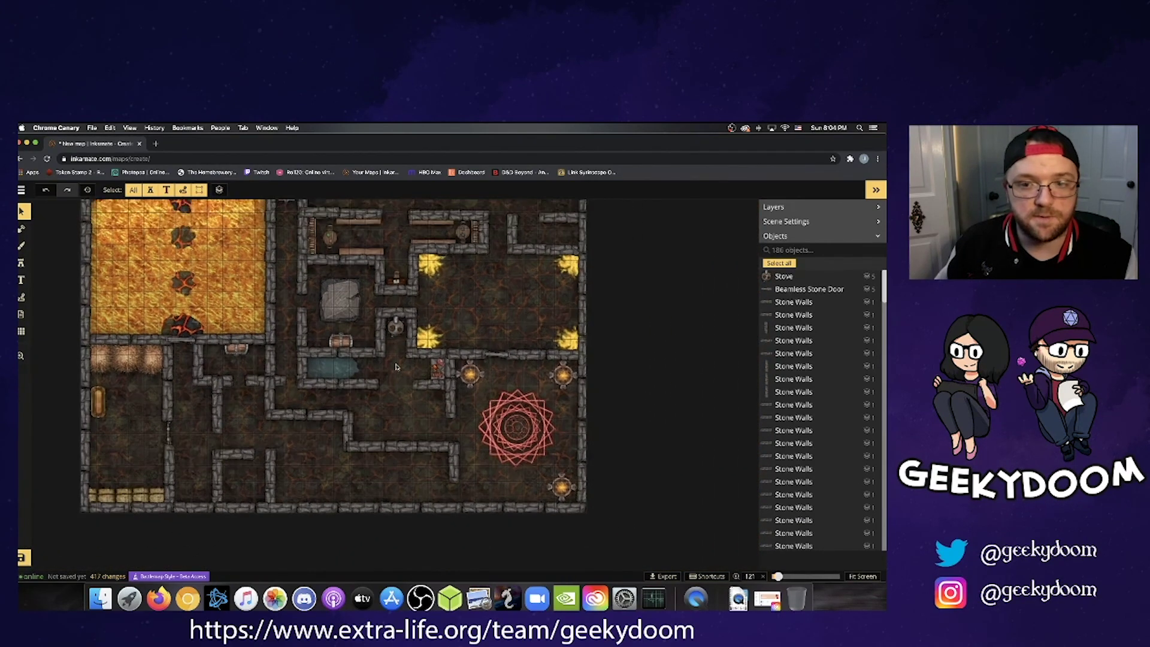
pyautogui.moveTo(400, 394); pyautogui.dragTo(409, 415)
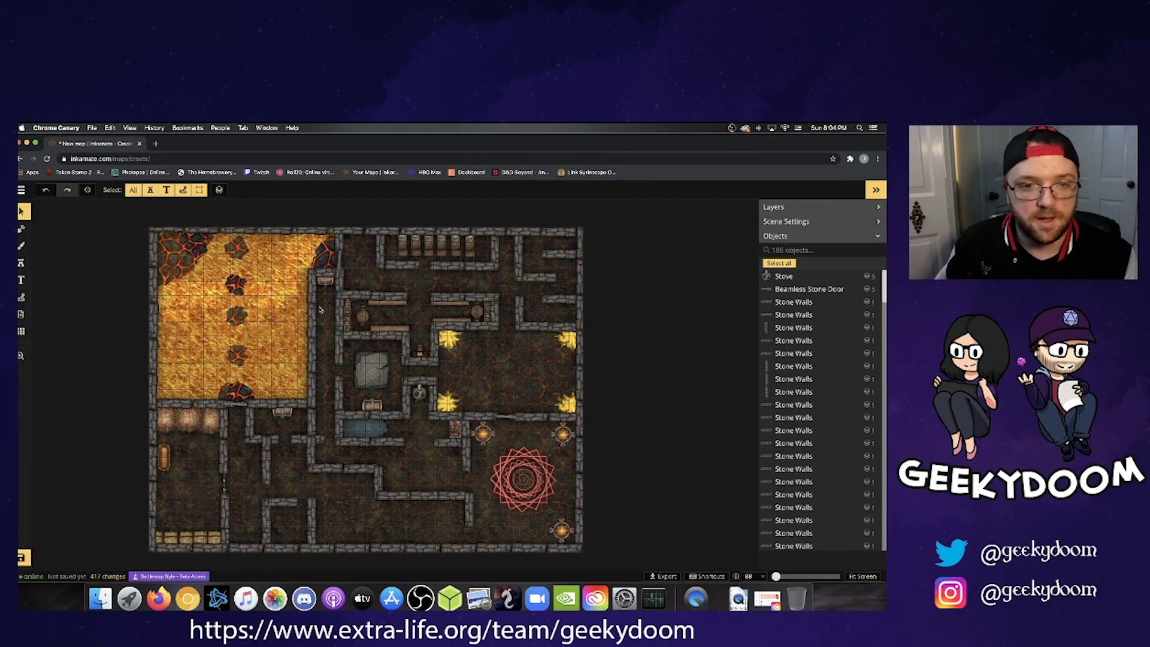
pyautogui.press('space')
pyautogui.moveTo(336, 336); pyautogui.dragTo(343, 327)
pyautogui.scroll(-3, 343, 327)
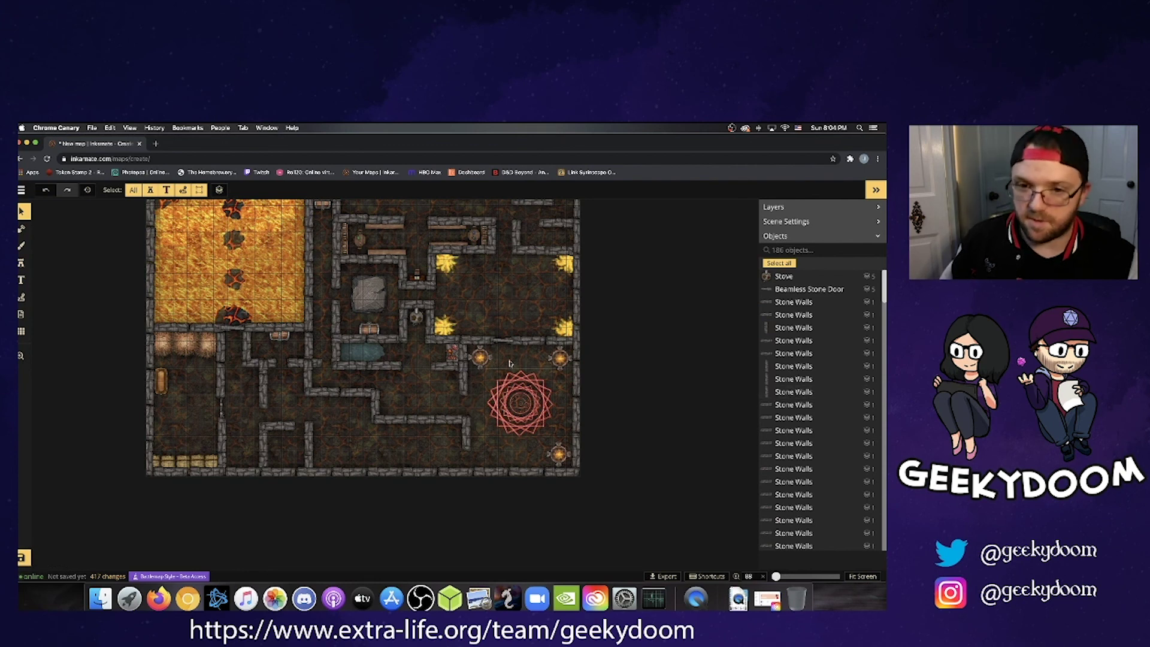
pyautogui.press('space')
pyautogui.moveTo(500, 293); pyautogui.dragTo(497, 370)
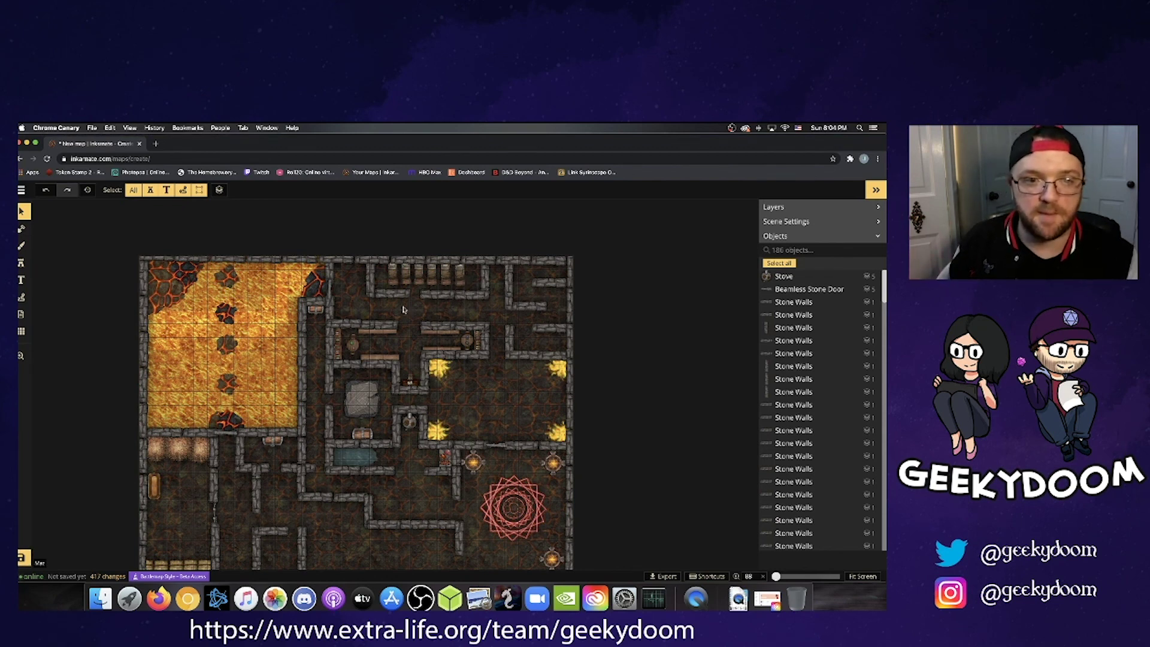
pyautogui.press('space')
pyautogui.moveTo(426, 485); pyautogui.dragTo(417, 448)
pyautogui.scroll(-3, 418, 448)
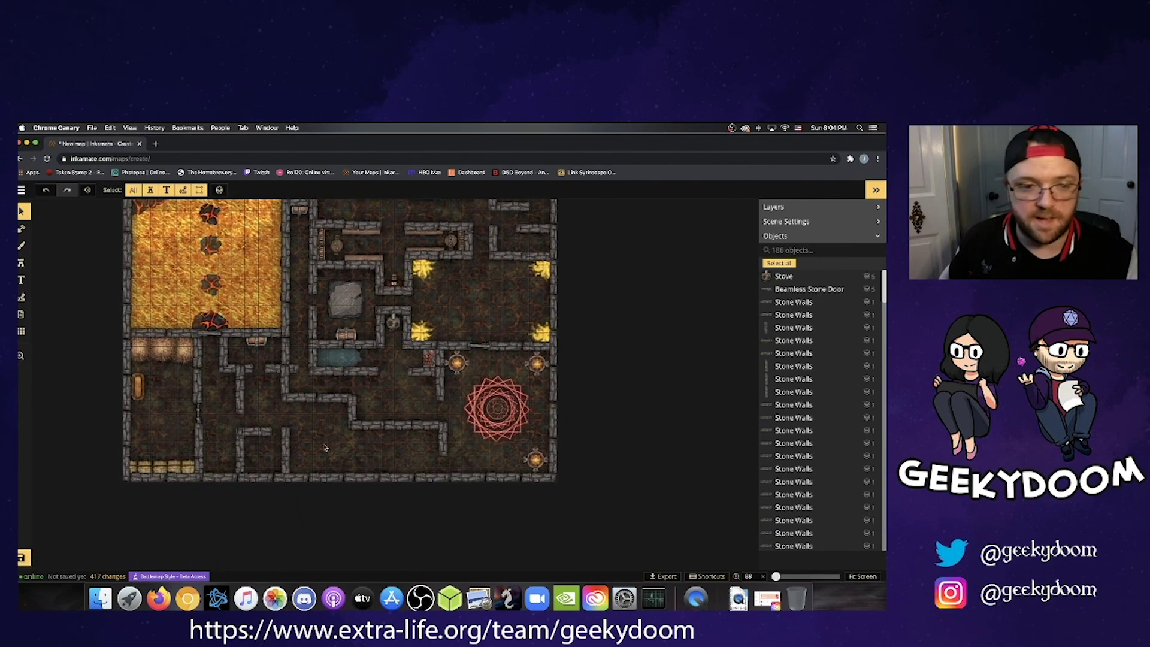
pyautogui.scroll(-1, 389, 446)
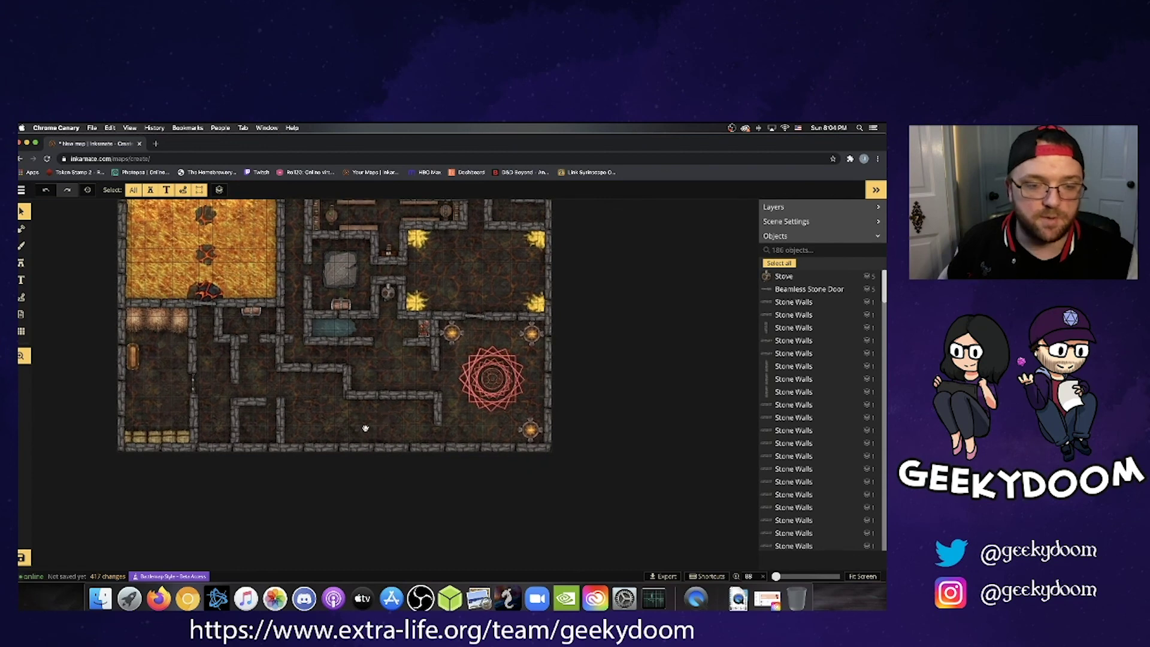
pyautogui.moveTo(375, 411)
pyautogui.mouseDown()
pyautogui.moveTo(362, 405)
pyautogui.moveTo(392, 418)
pyautogui.mouseUp()
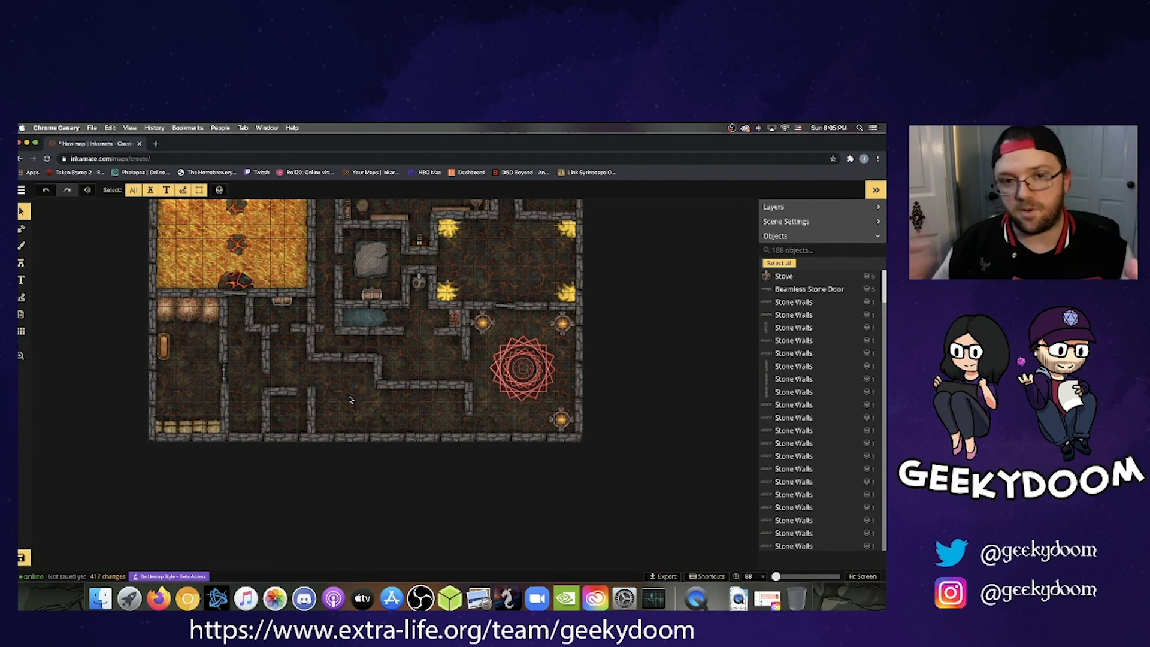
pyautogui.scroll(3, 413, 307)
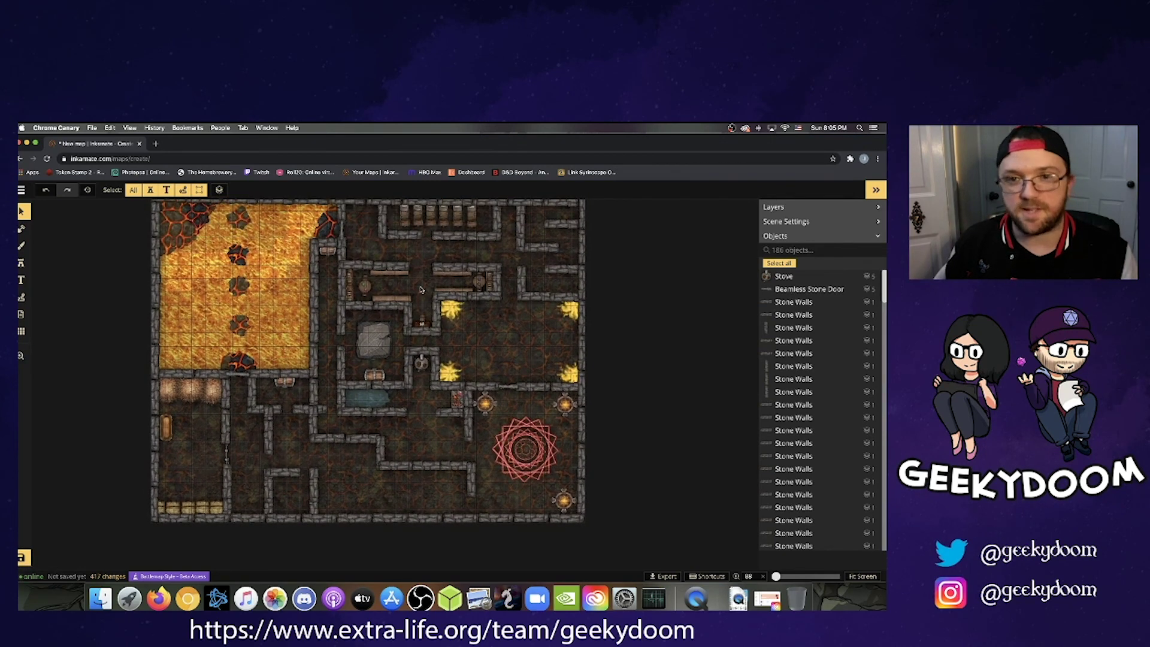
pyautogui.scroll(-1, 421, 285)
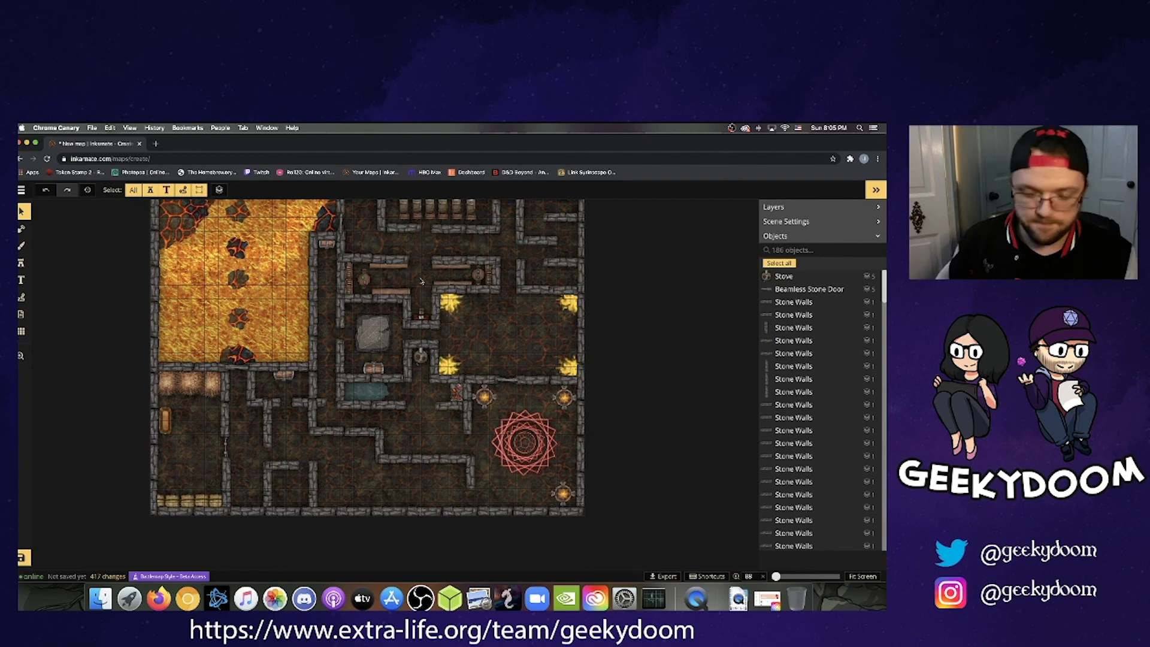
# Place two Long Table stamps of size 30 end to end along the south wall of the small southern room, on layer -5.
pyautogui.press('space')
pyautogui.moveTo(317, 434); pyautogui.dragTo(399, 349)
pyautogui.click(24, 262)
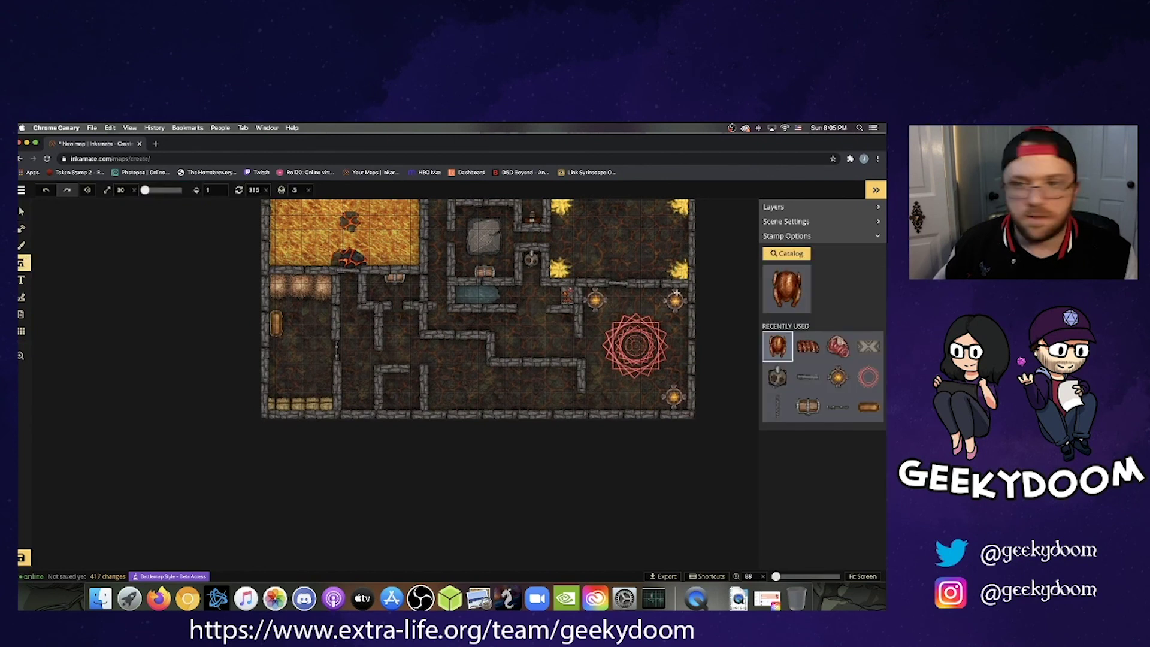
pyautogui.click(803, 256)
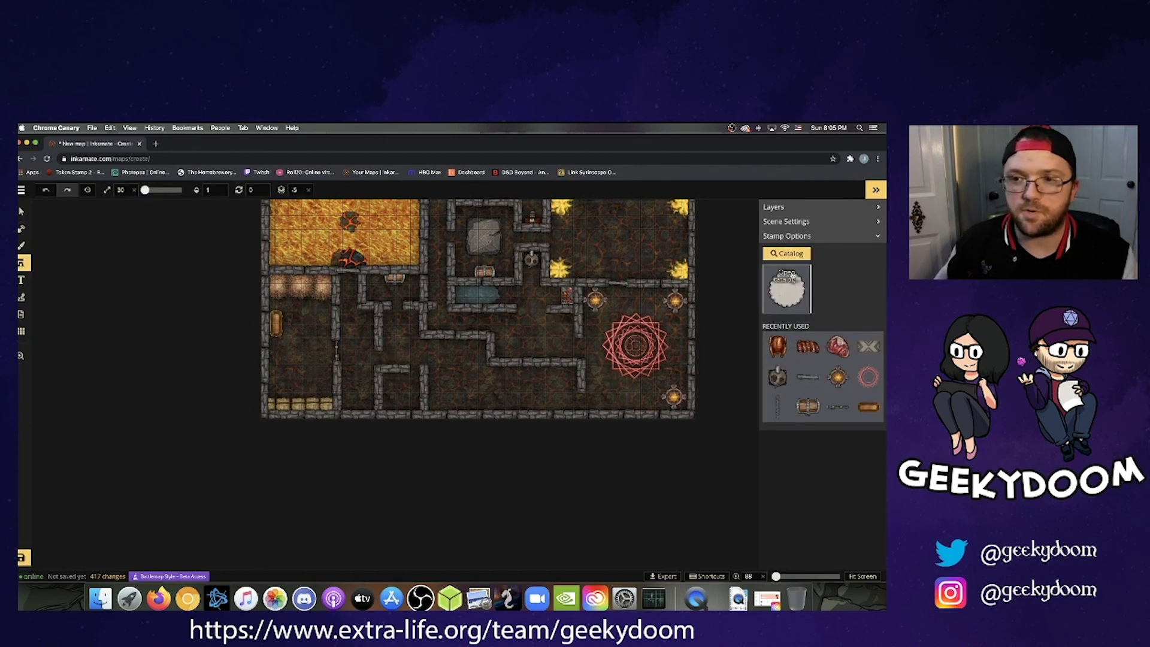
pyautogui.click(801, 277)
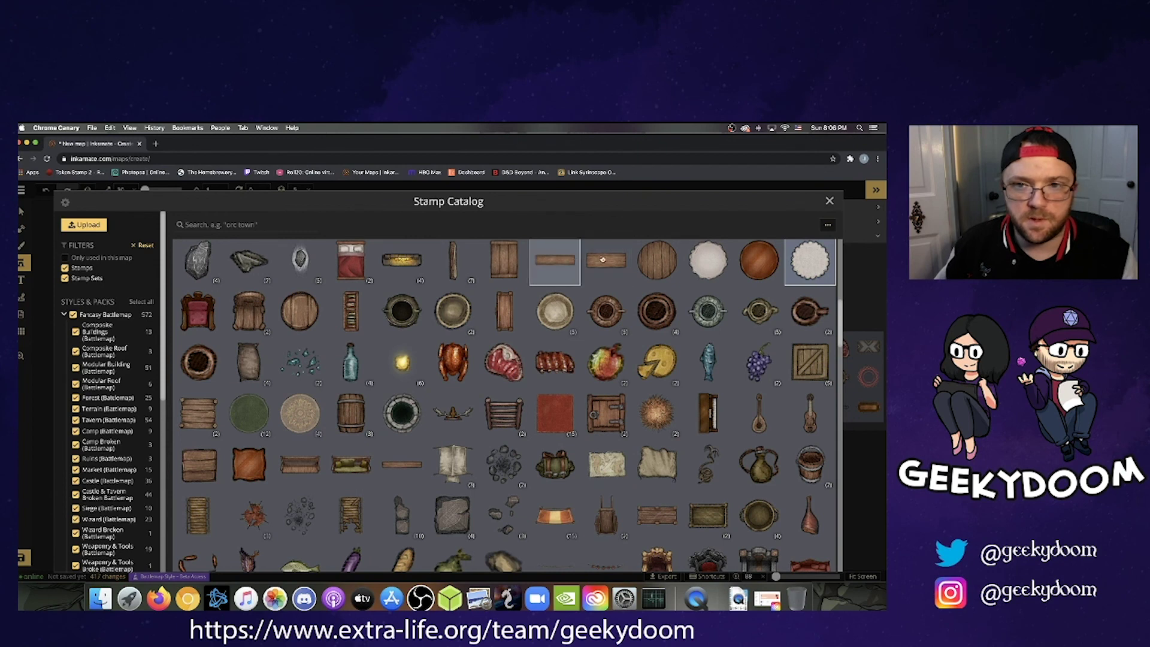
pyautogui.click(606, 260)
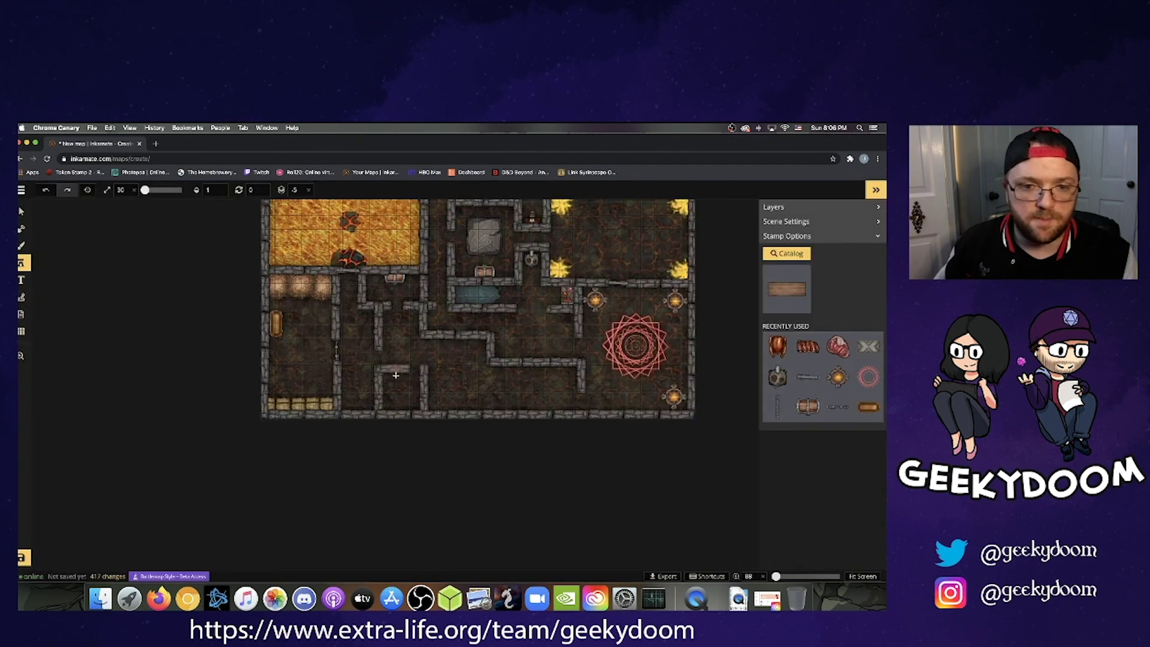
pyautogui.scroll(3, 396, 395)
pyautogui.scroll(2, 397, 396)
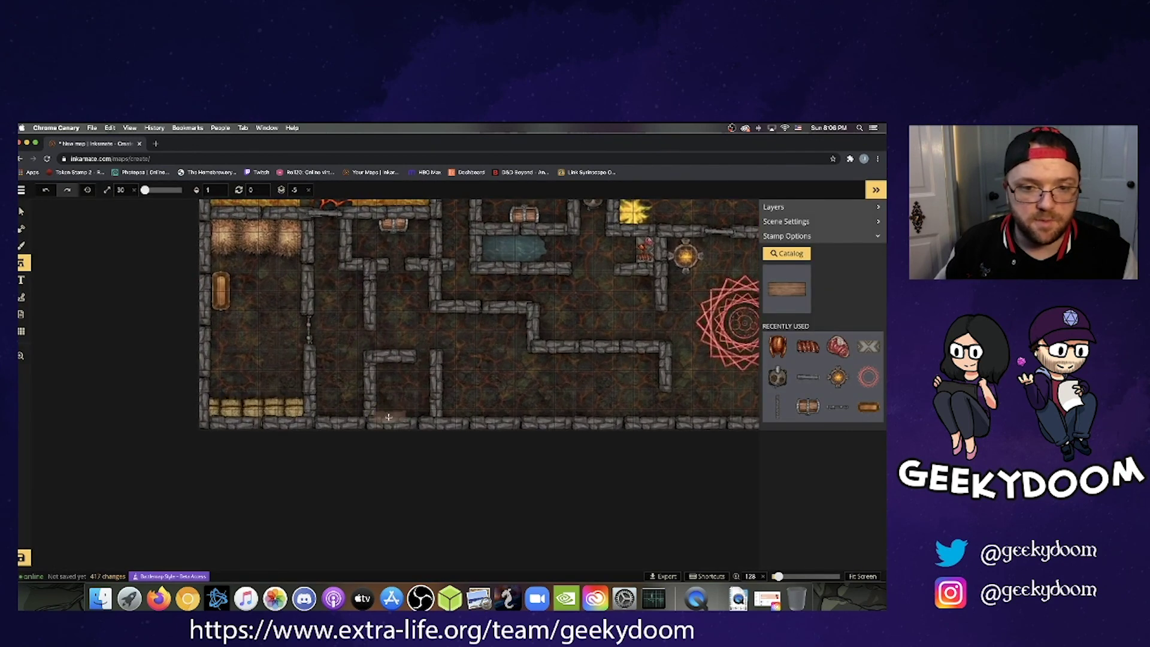
pyautogui.click(391, 413)
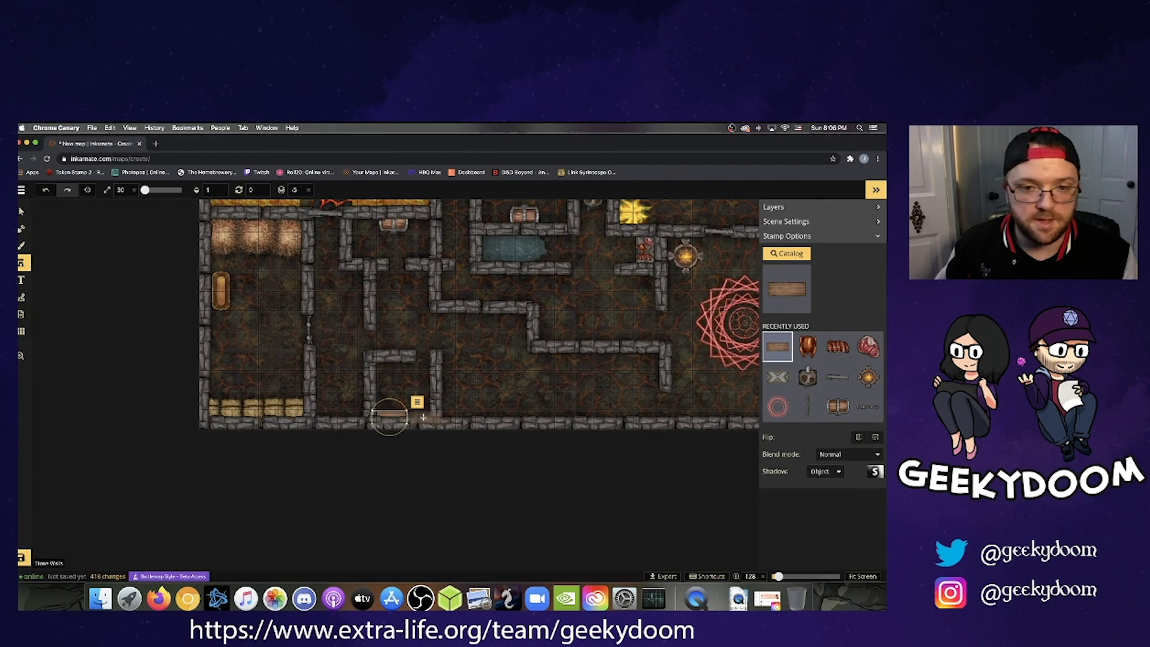
pyautogui.click(422, 416)
pyautogui.click(420, 416)
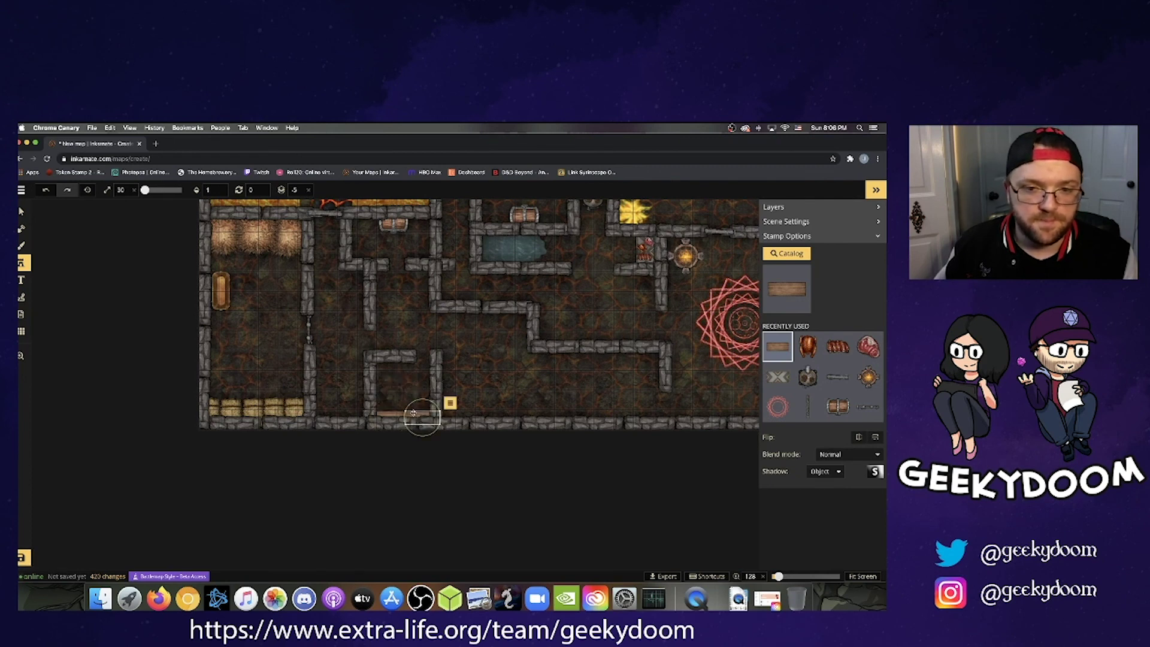
pyautogui.moveTo(414, 413); pyautogui.dragTo(405, 389)
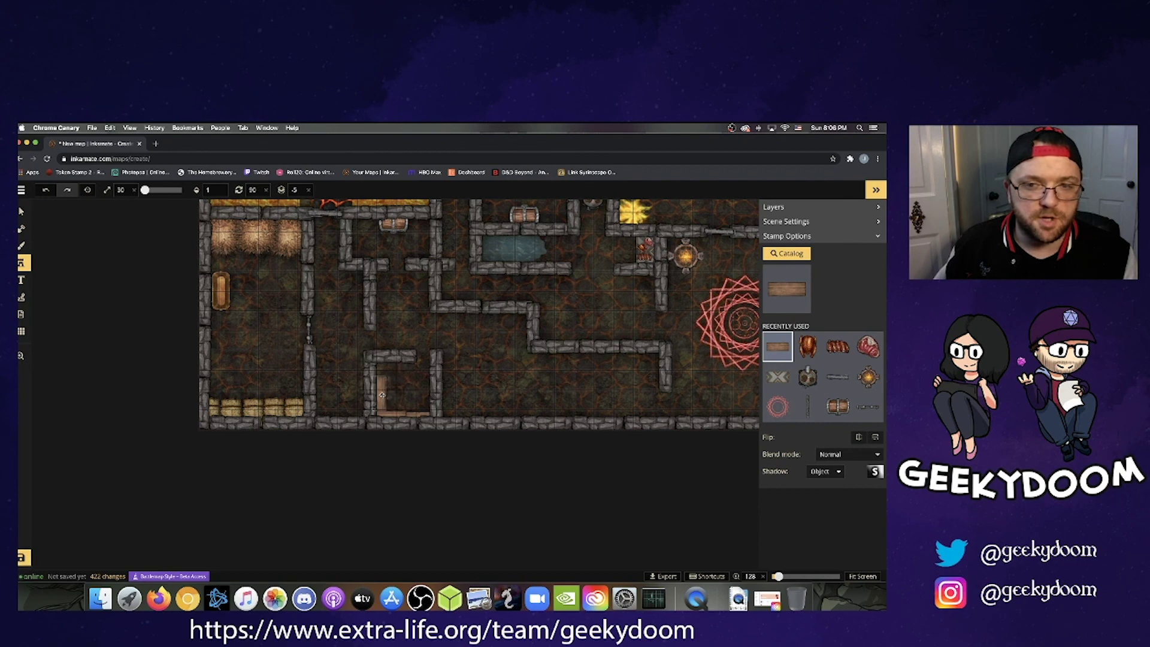
# Place three Long Table stamps rotated 90 degrees in the small room, two along its west wall and one in the middle.
pyautogui.click(381, 395)
pyautogui.click(403, 384)
pyautogui.click(384, 369)
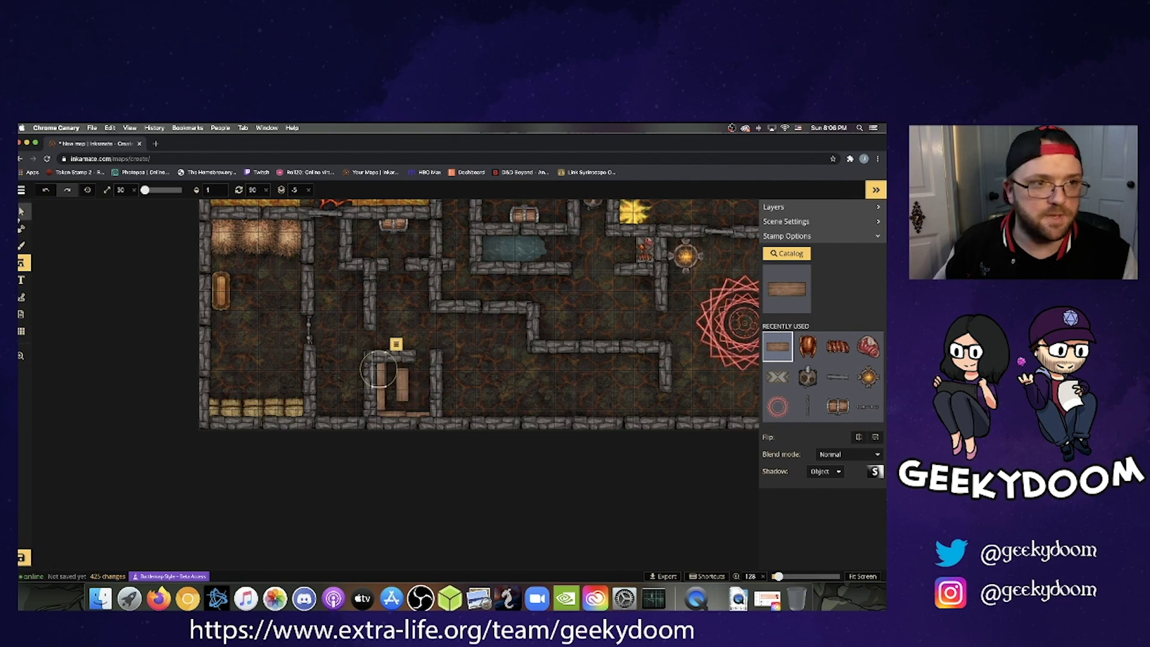
# Move the middle long table against the east wall of the small southern room.
pyautogui.click(22, 211)
pyautogui.click(419, 365)
pyautogui.click(404, 385)
pyautogui.moveTo(404, 384); pyautogui.dragTo(428, 393)
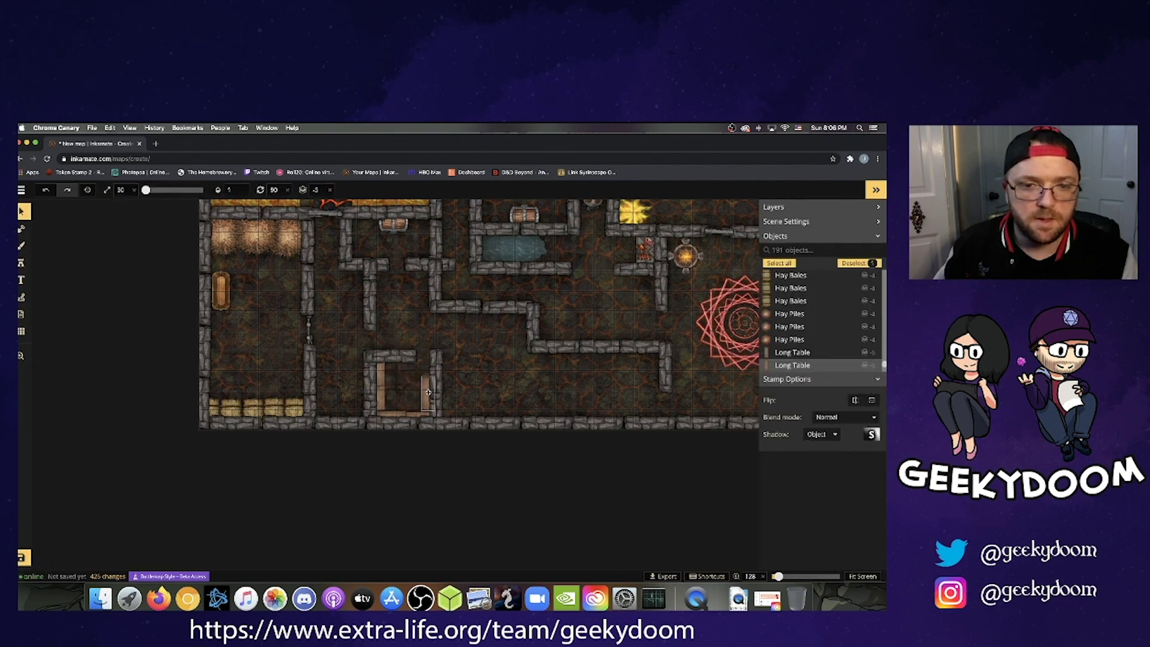
# Nudge the eastern long table on the small room's south wall slightly west and deselect it.
pyautogui.scroll(2, 413, 418)
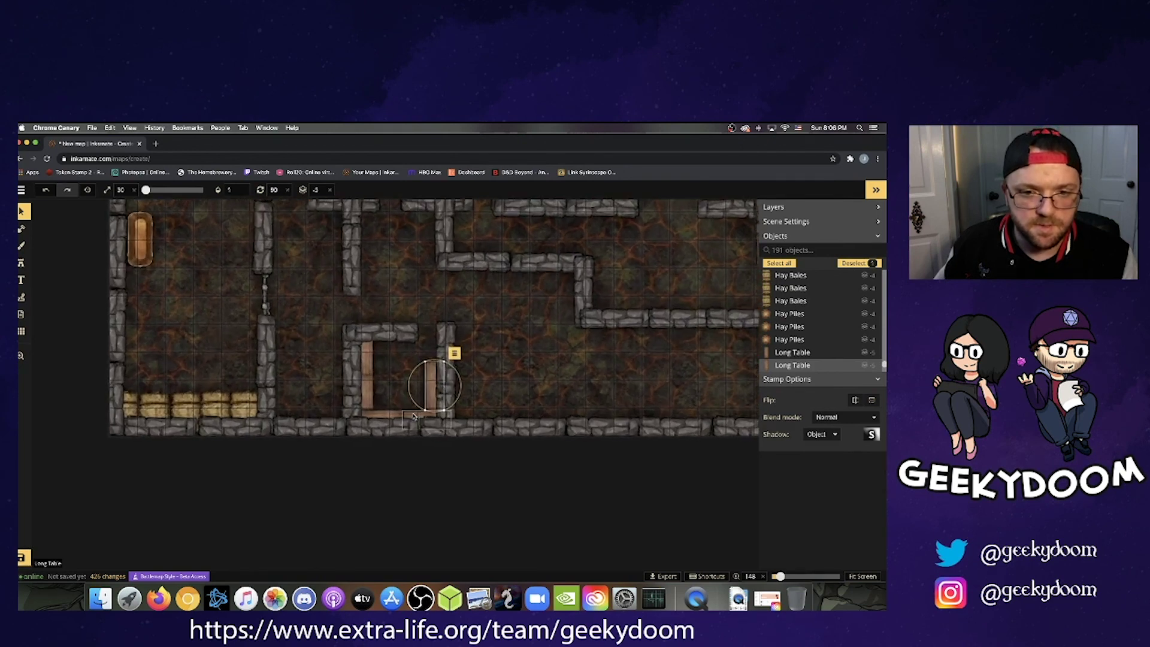
pyautogui.scroll(5, 413, 418)
pyautogui.click(414, 416)
pyautogui.moveTo(414, 416); pyautogui.dragTo(413, 415)
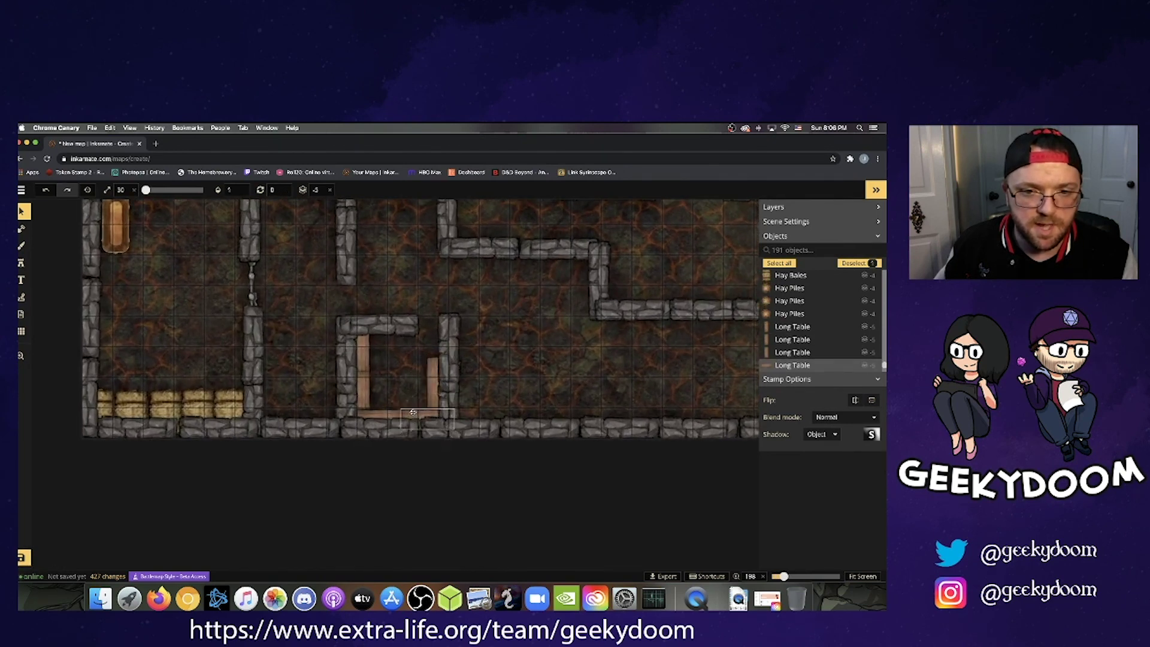
pyautogui.click(410, 380)
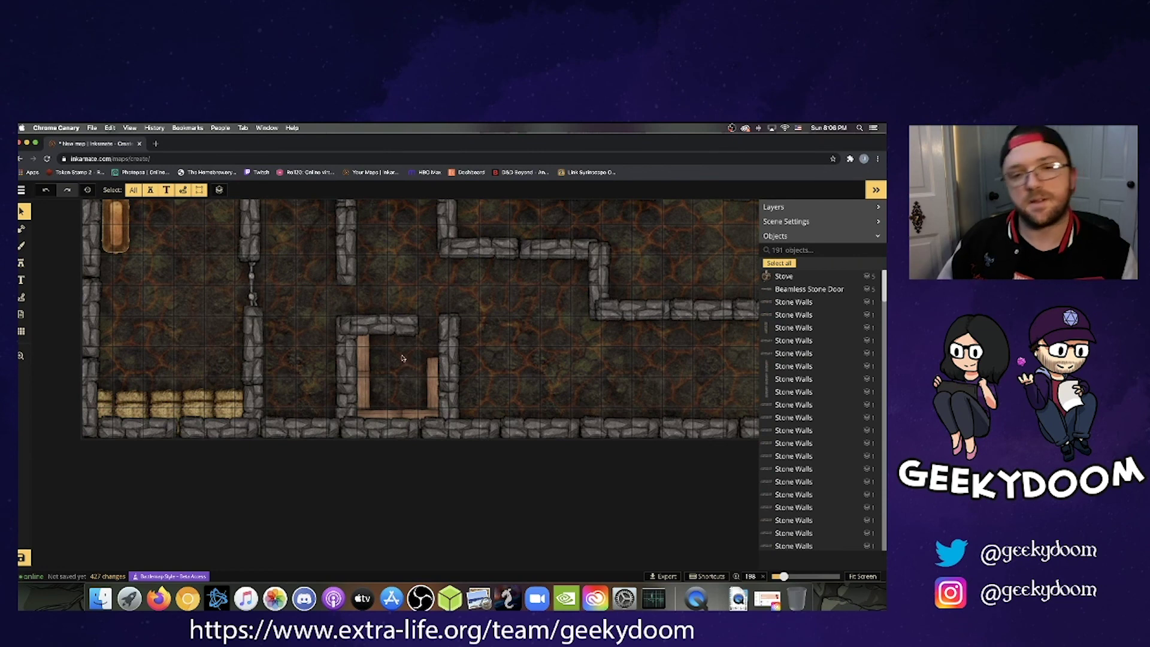
# Review the furnished dungeon from the small table room across the lava room to the summoning circle.
pyautogui.scroll(-4, 402, 357)
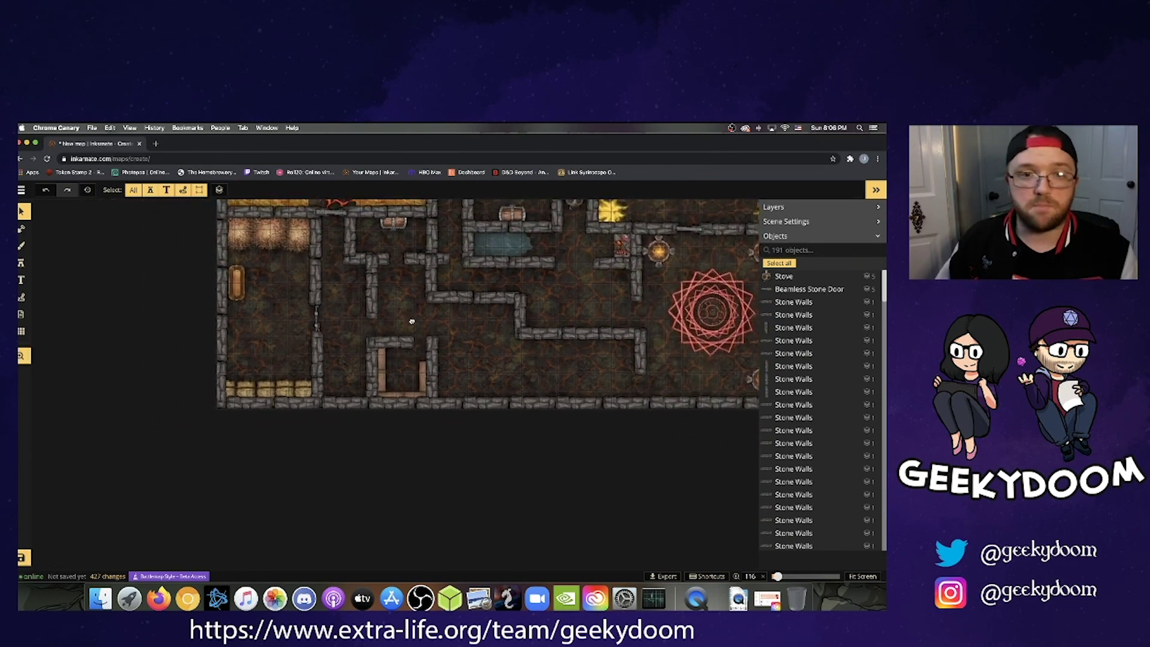
pyautogui.moveTo(412, 324); pyautogui.dragTo(391, 395, button='middle')
pyautogui.moveTo(400, 346); pyautogui.dragTo(403, 364, button='middle')
pyautogui.moveTo(401, 321)
pyautogui.mouseDown(button='middle')
pyautogui.moveTo(413, 353)
pyautogui.moveTo(476, 388)
pyautogui.moveTo(432, 402)
pyautogui.moveTo(354, 349)
pyautogui.mouseUp(button='middle')
pyautogui.scroll(2, 413, 316)
pyautogui.moveTo(536, 358); pyautogui.dragTo(489, 307, button='middle')
pyautogui.moveTo(506, 300); pyautogui.dragTo(524, 394, button='right')
pyautogui.scroll(-3, 479, 323)
pyautogui.hscroll(-2, 479, 323)
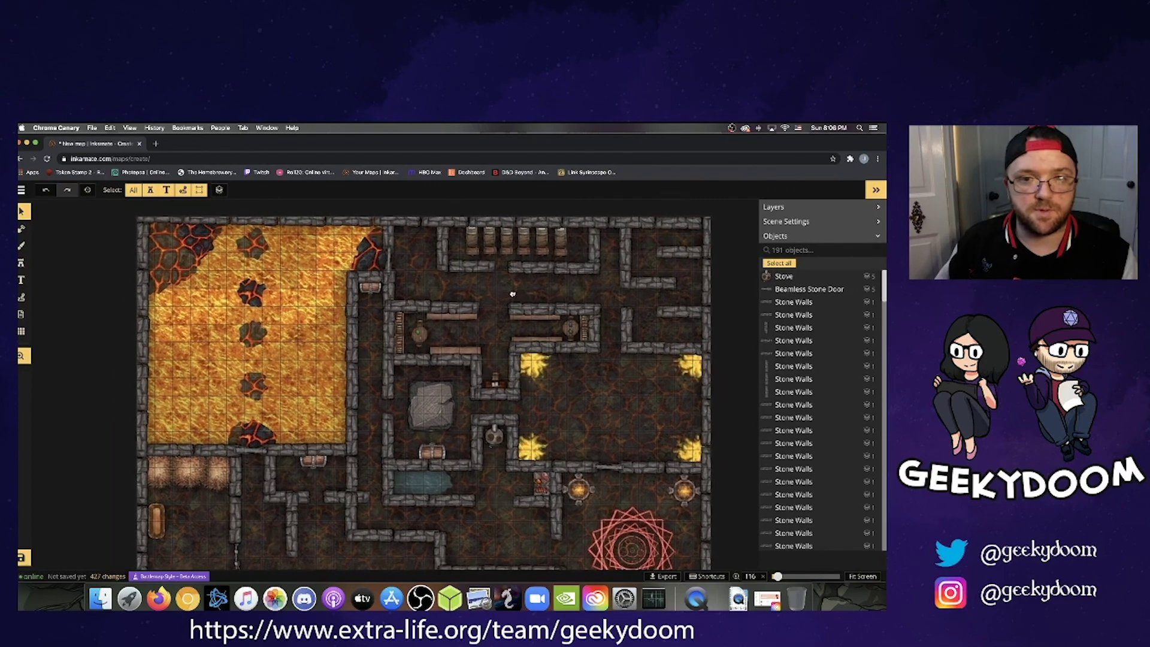
pyautogui.moveTo(394, 372); pyautogui.dragTo(433, 314, button='right')
pyautogui.scroll(2, 432, 314)
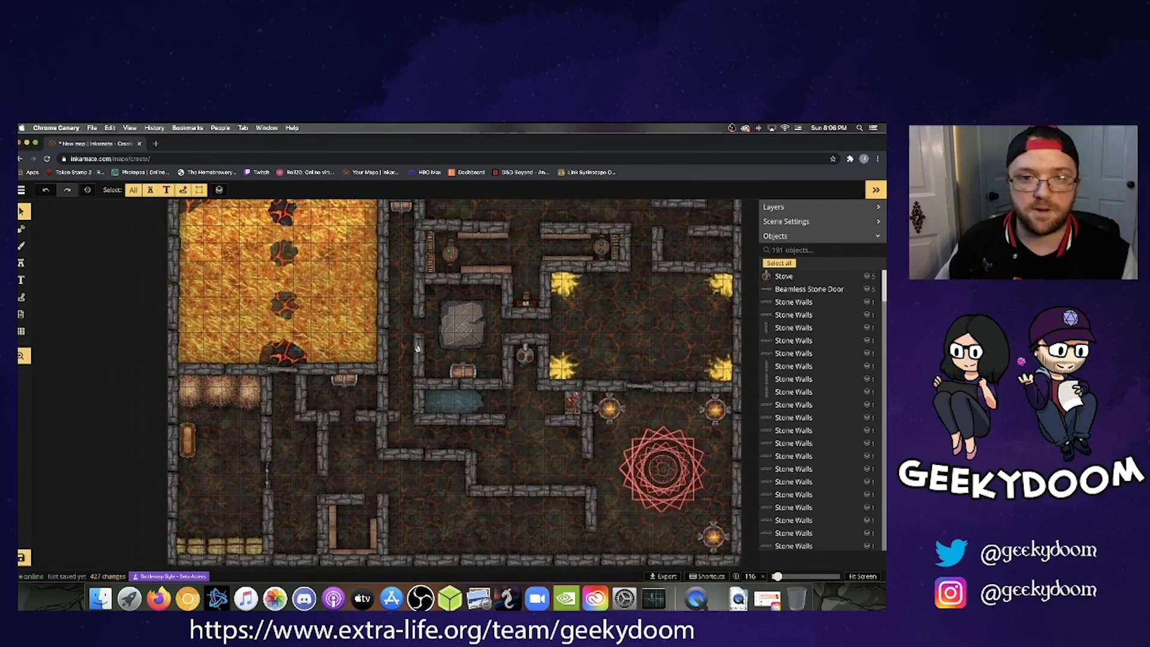
# Open the map details for editing and name the map "Level 1 - Dragon Soul Volcano".
pyautogui.click(21, 189)
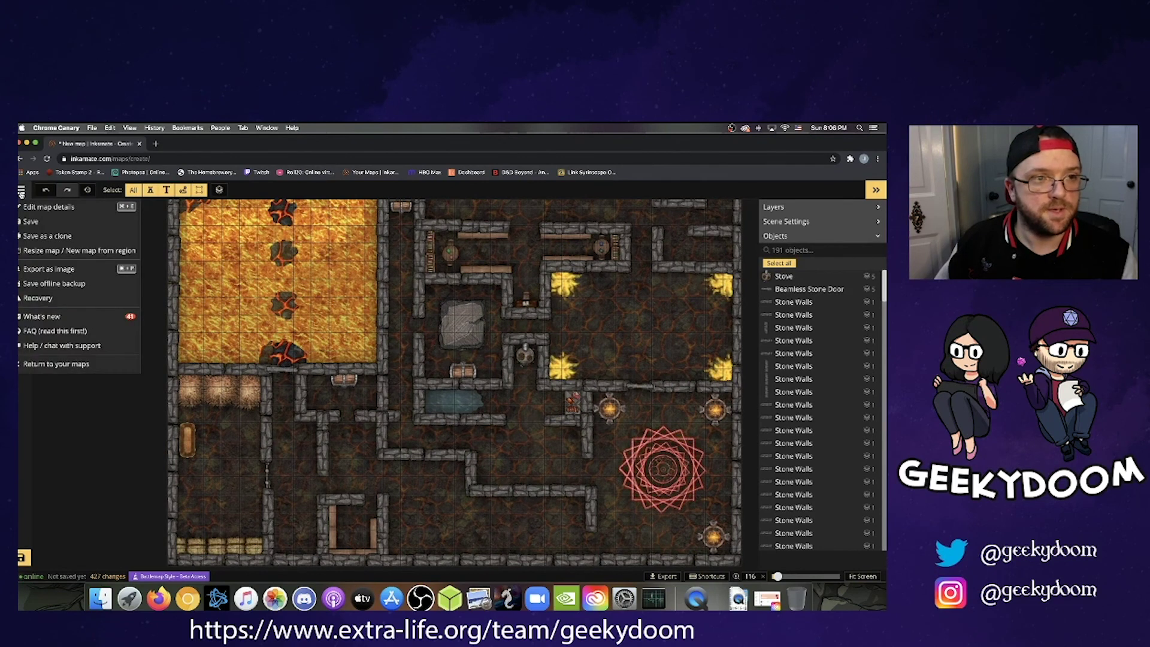
pyautogui.click(48, 206)
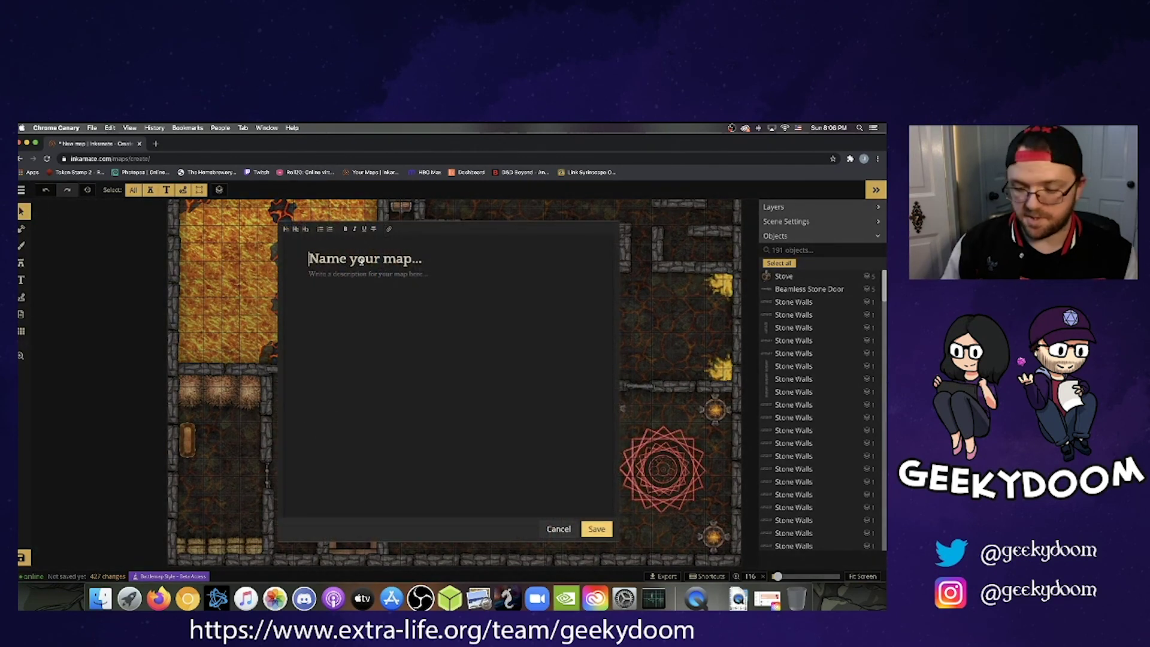
pyautogui.write('Level 1 -')
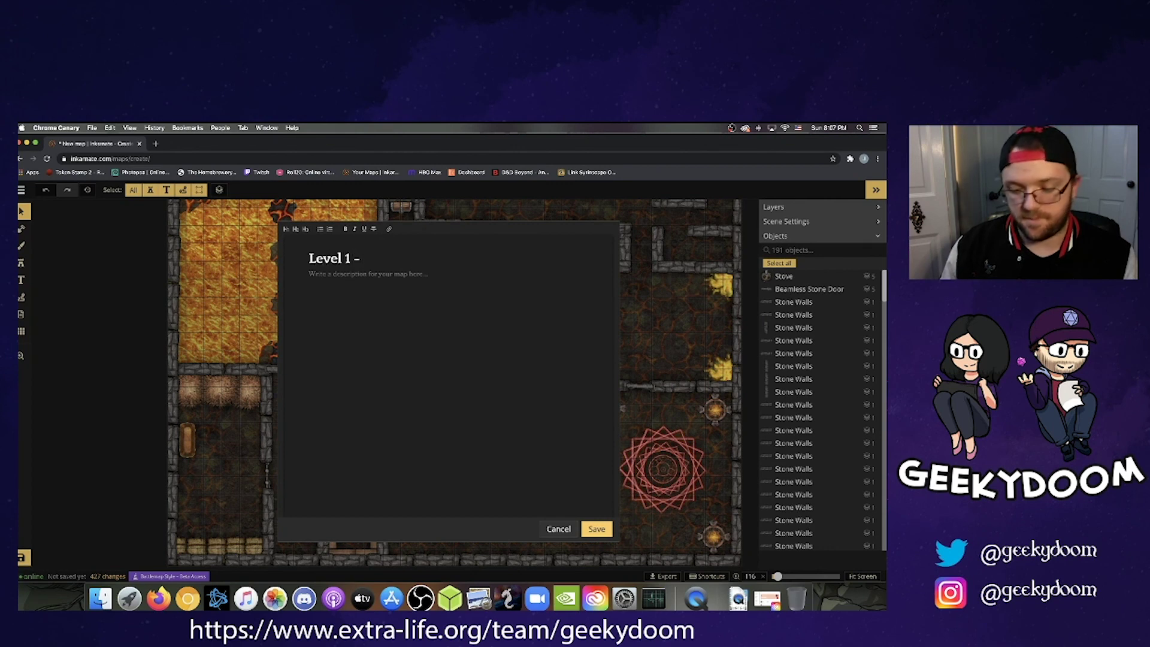
pyautogui.write(' Dragon Soul Volcano')
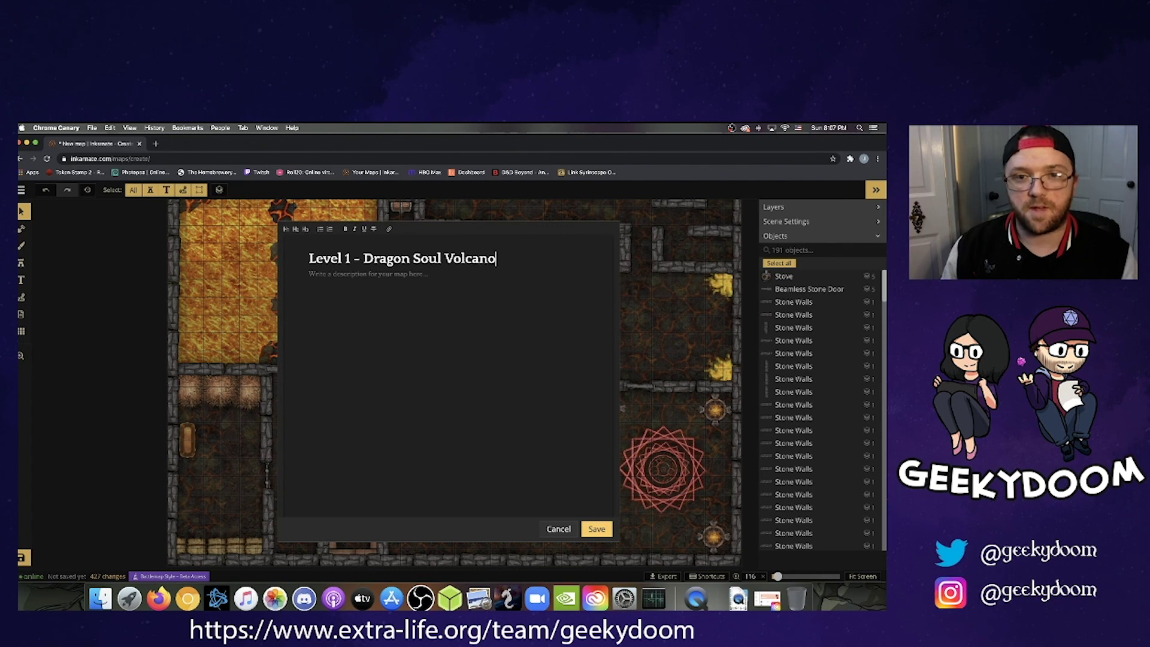
# Enter the map description "First Level Dungeon Dragon Soul Volcano", apply the details and save the map.
pyautogui.press('Return')
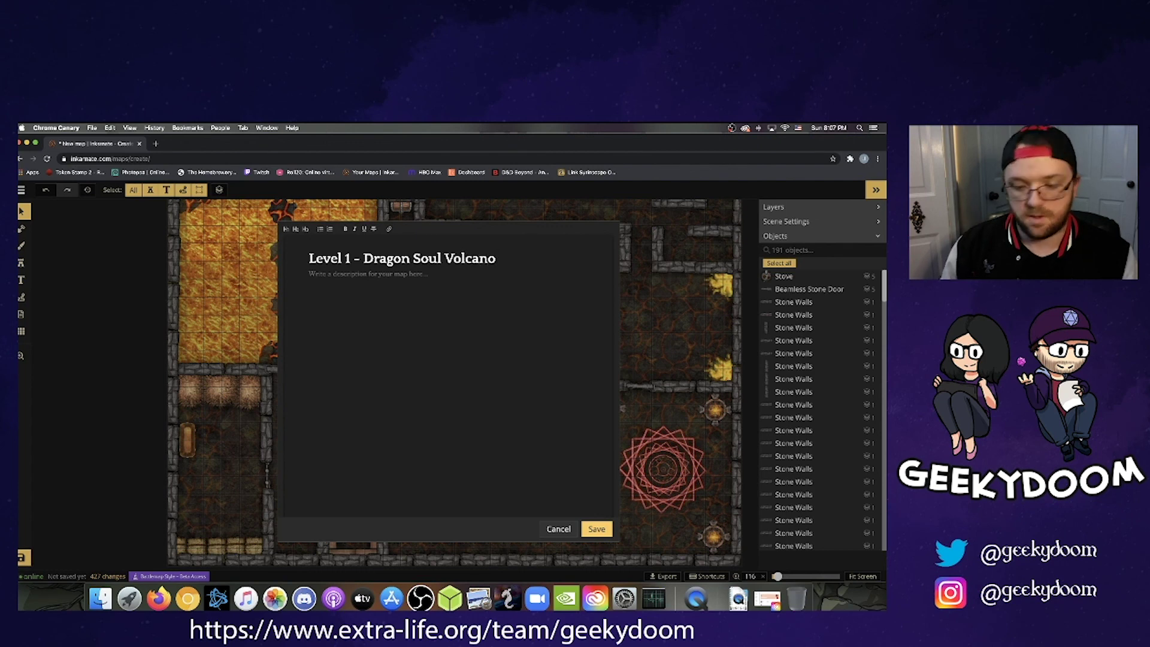
pyautogui.write('First Level Du')
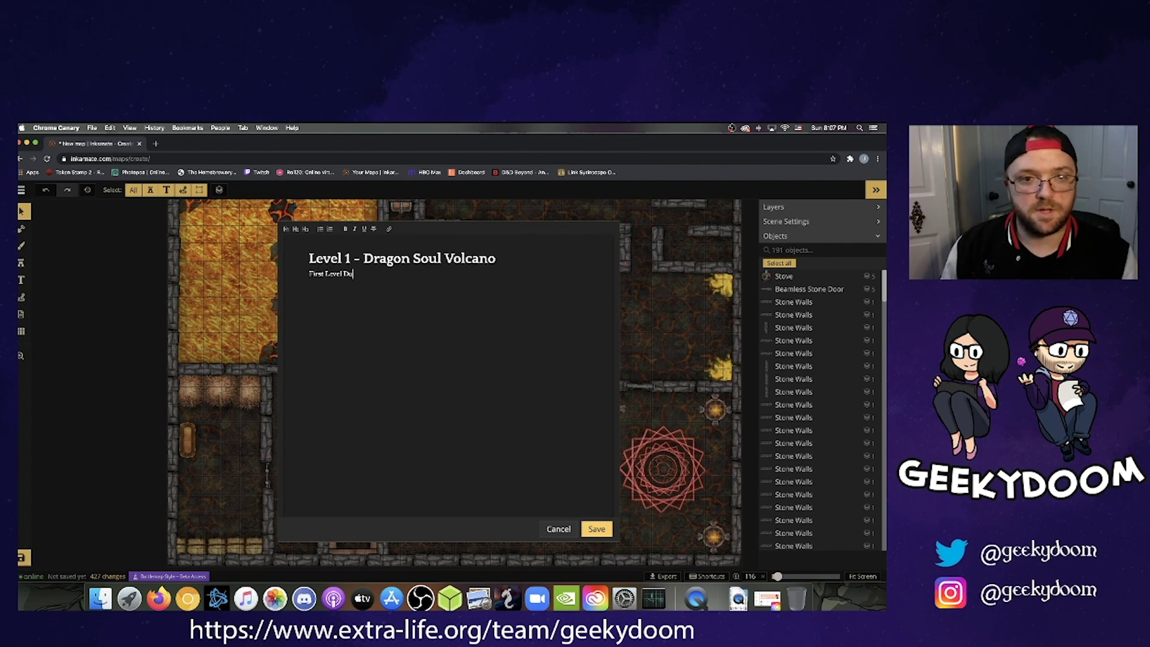
pyautogui.write('ngeon Dra')
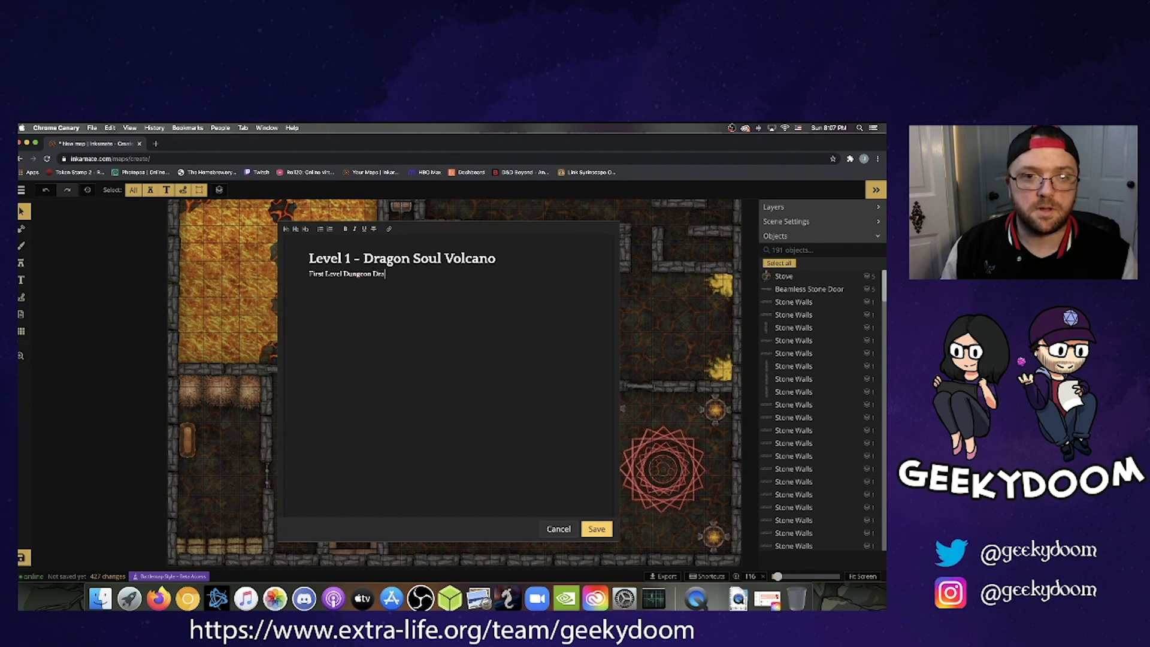
pyautogui.write('gonsou')
pyautogui.press('BackSpace')
pyautogui.press('BackSpace')
pyautogui.press('BackSpace')
pyautogui.write('Dragon Soul')
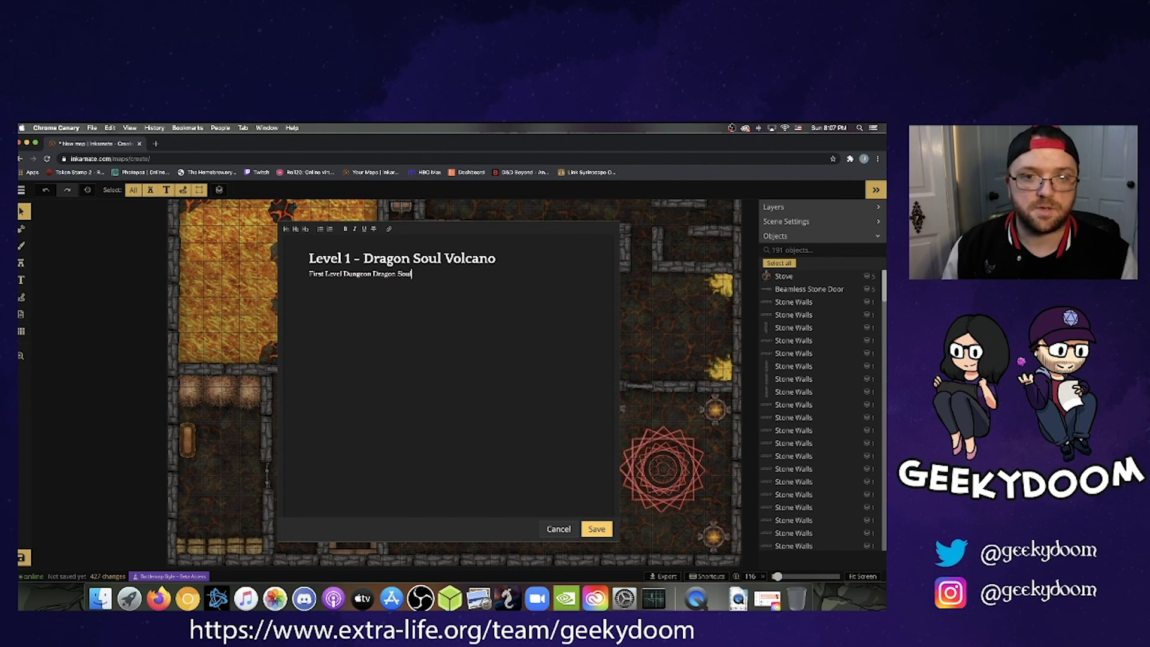
pyautogui.write(' Volcano')
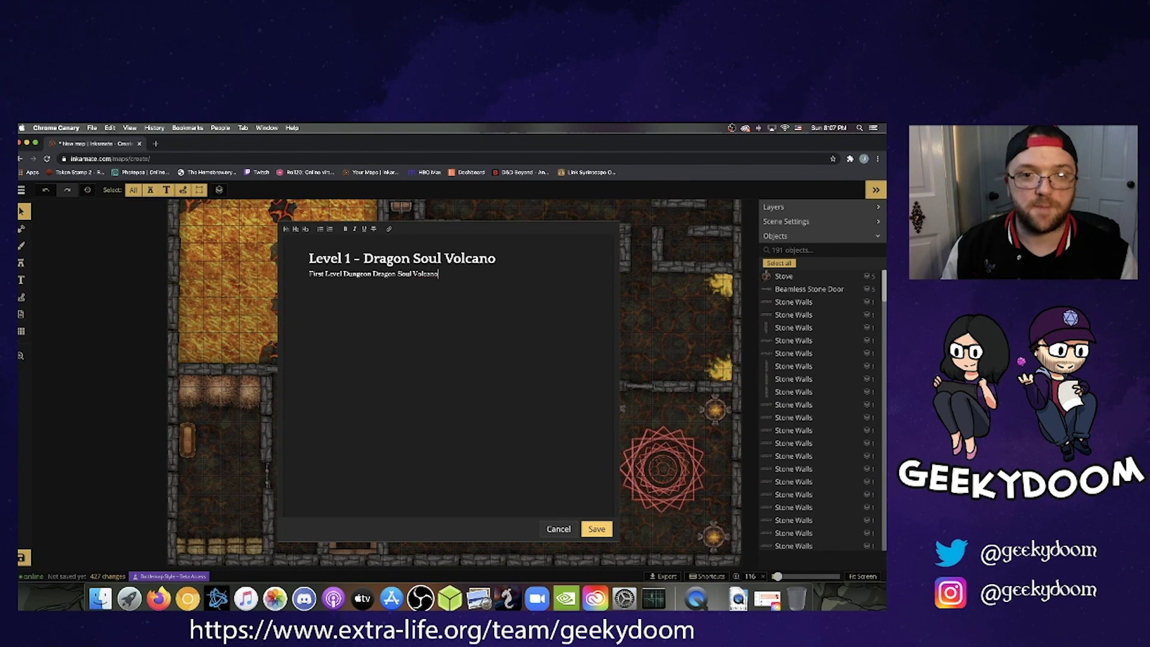
pyautogui.click(599, 530)
pyautogui.click(21, 191)
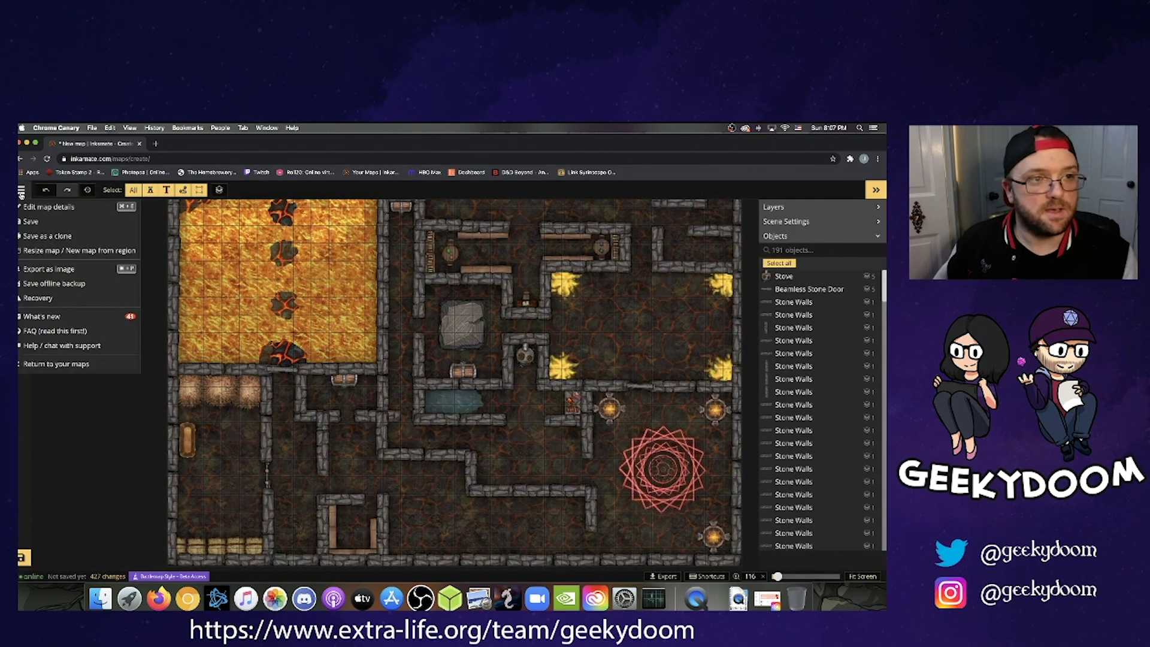
pyautogui.click(28, 221)
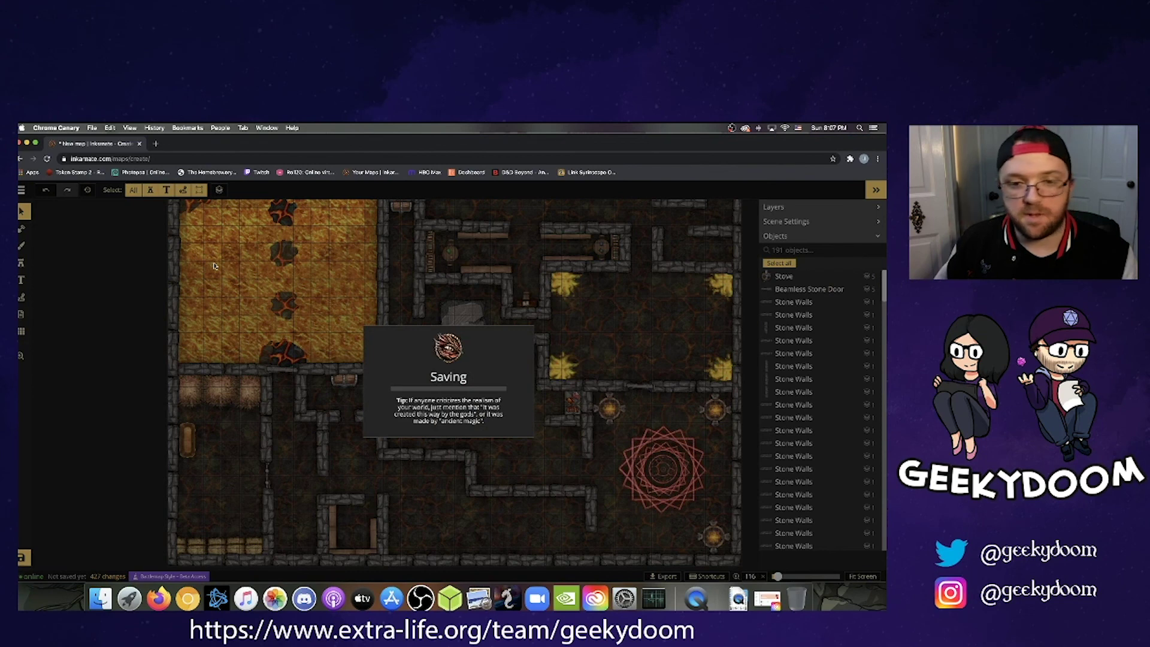